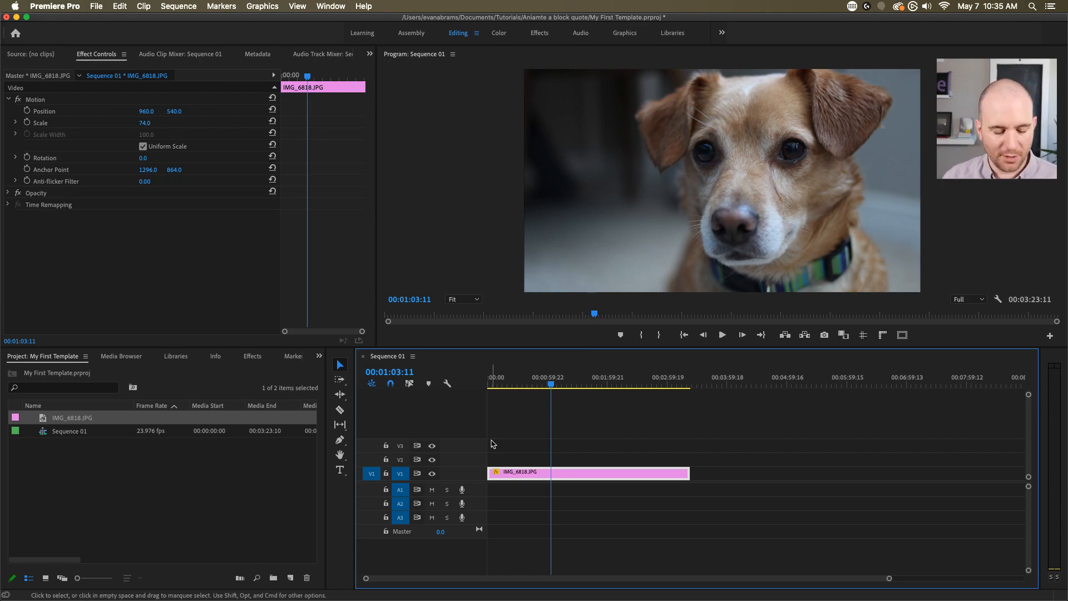
# - Switch to After Effects and play the title animation in Comp 1 from its start to review it
pyautogui.press('super+Tab')
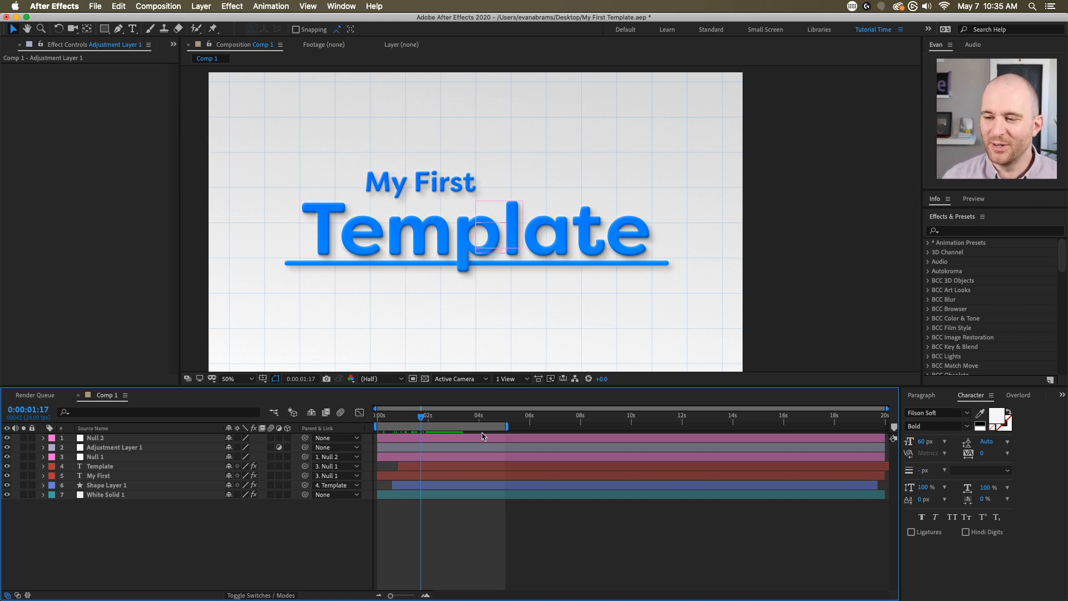
pyautogui.moveTo(421, 416); pyautogui.dragTo(266, 432)
pyautogui.press('space')
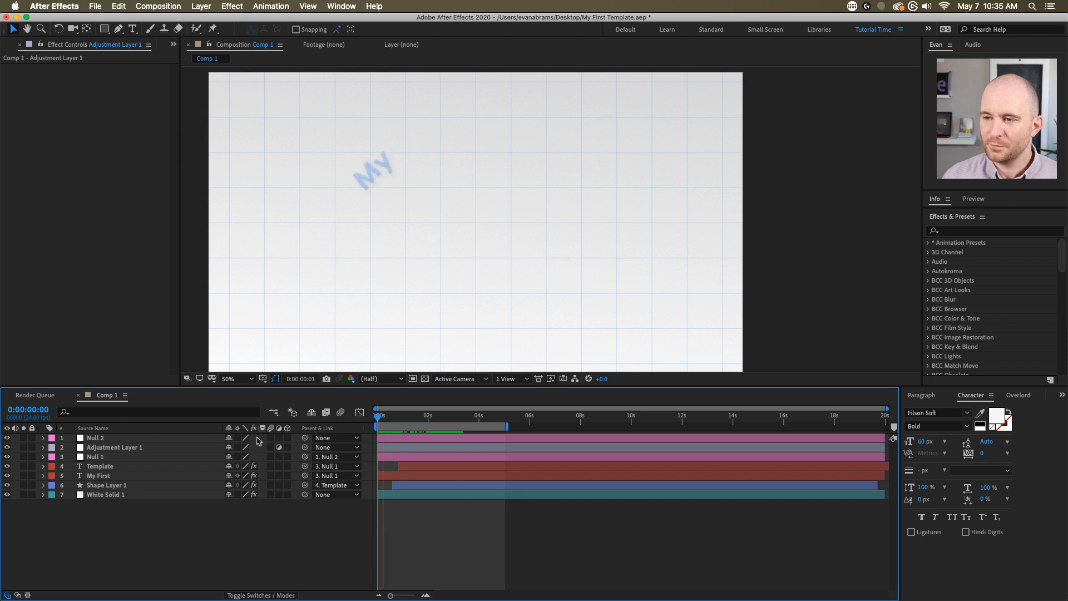
pyautogui.press('space')
pyautogui.scroll(-2, 453, 197)
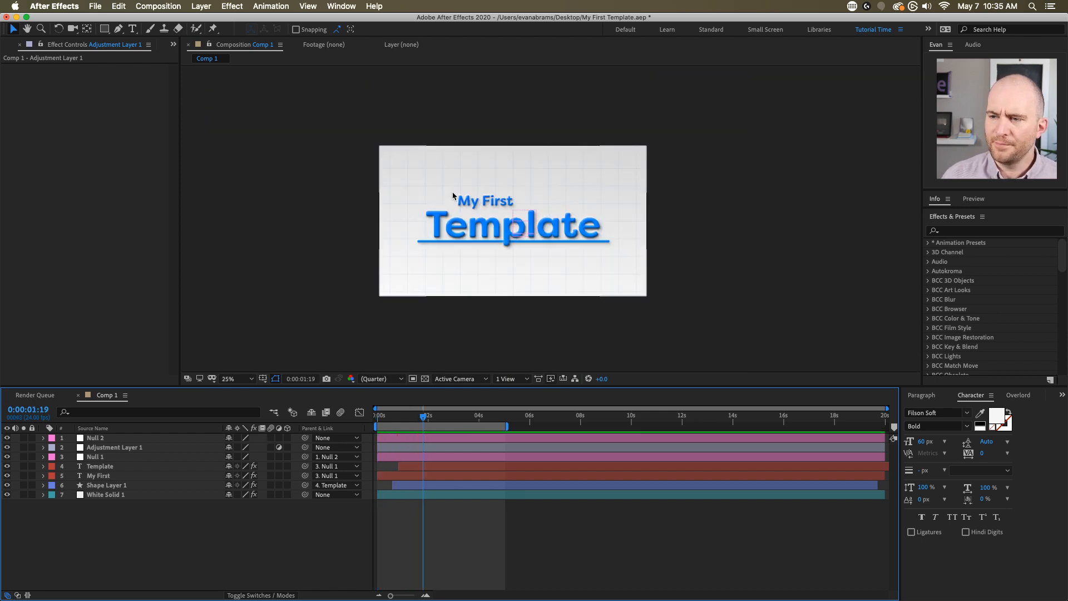
pyautogui.scroll(2, 453, 197)
pyautogui.moveTo(465, 202); pyautogui.dragTo(503, 195)
pyautogui.moveTo(404, 416); pyautogui.dragTo(344, 423)
pyautogui.press('space')
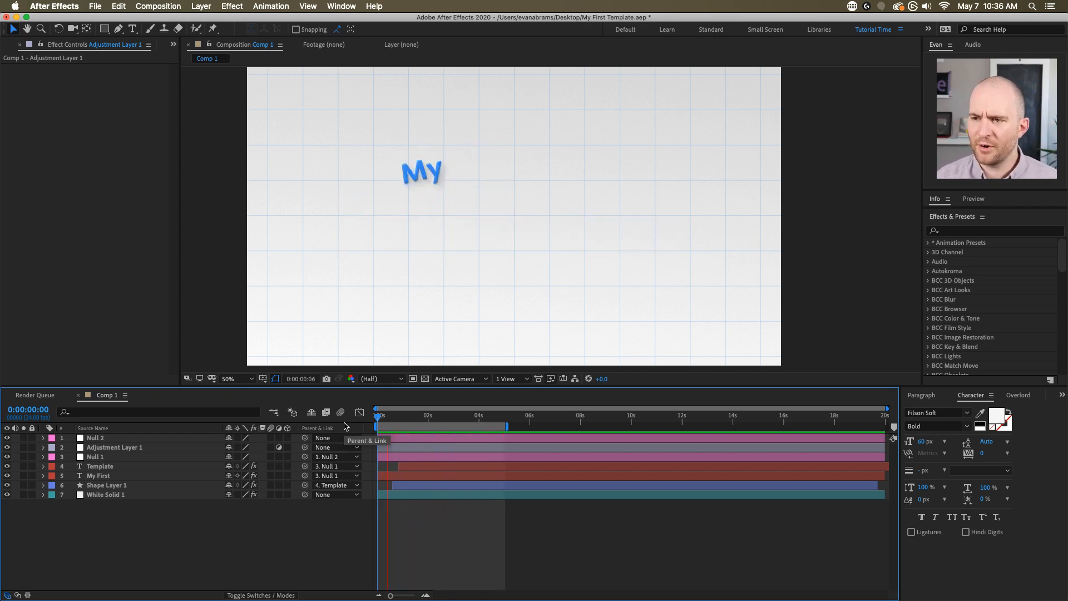
pyautogui.press('space')
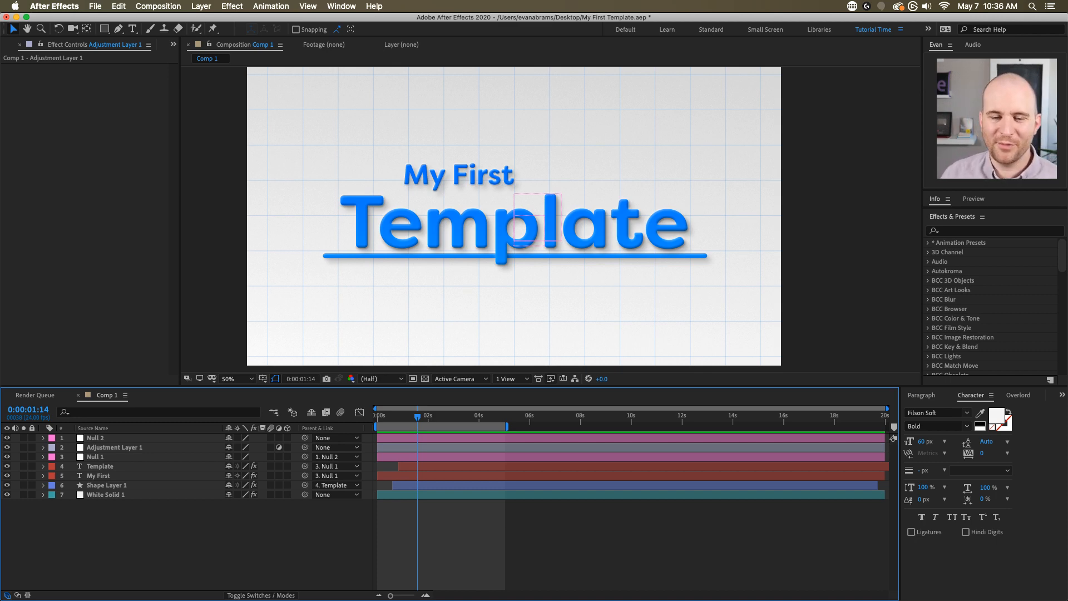
pyautogui.moveTo(426, 417); pyautogui.dragTo(439, 418)
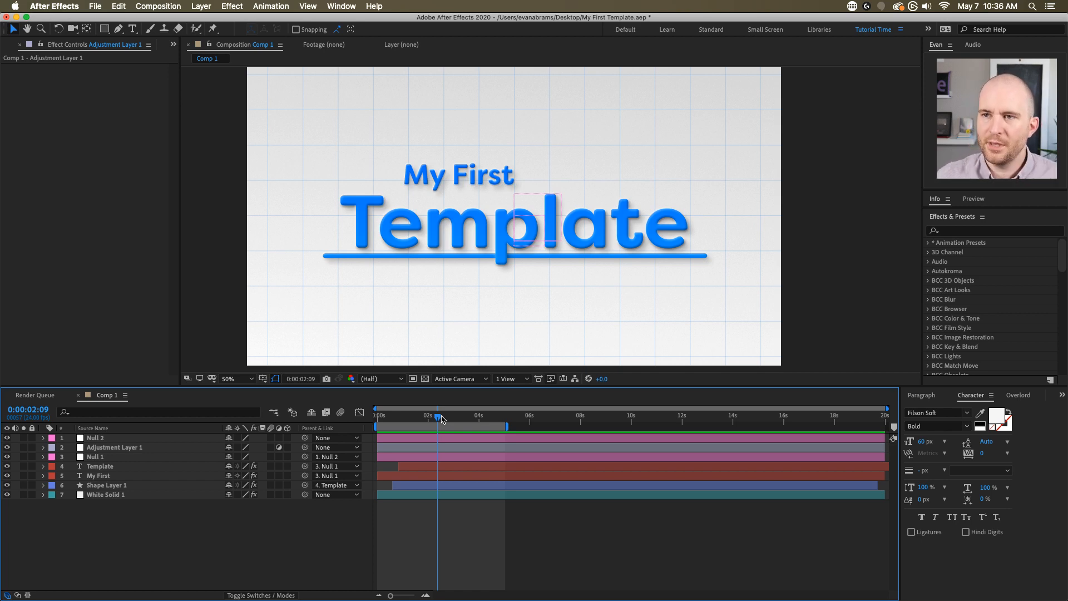
# - Show the Essential Graphics panel in the workspace
pyautogui.click(340, 6)
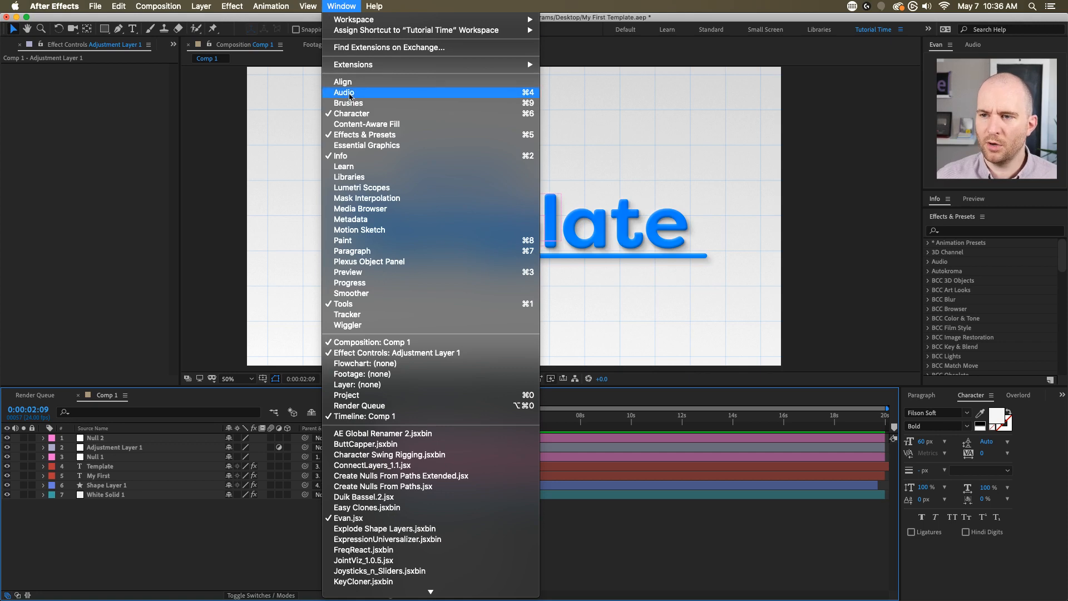
pyautogui.click(366, 145)
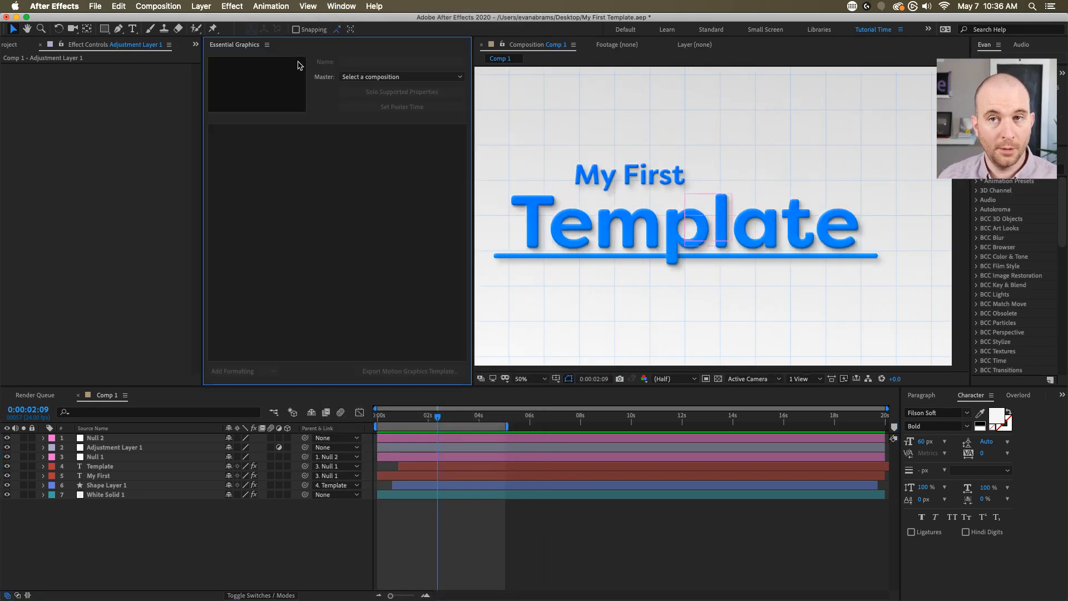
pyautogui.click(341, 6)
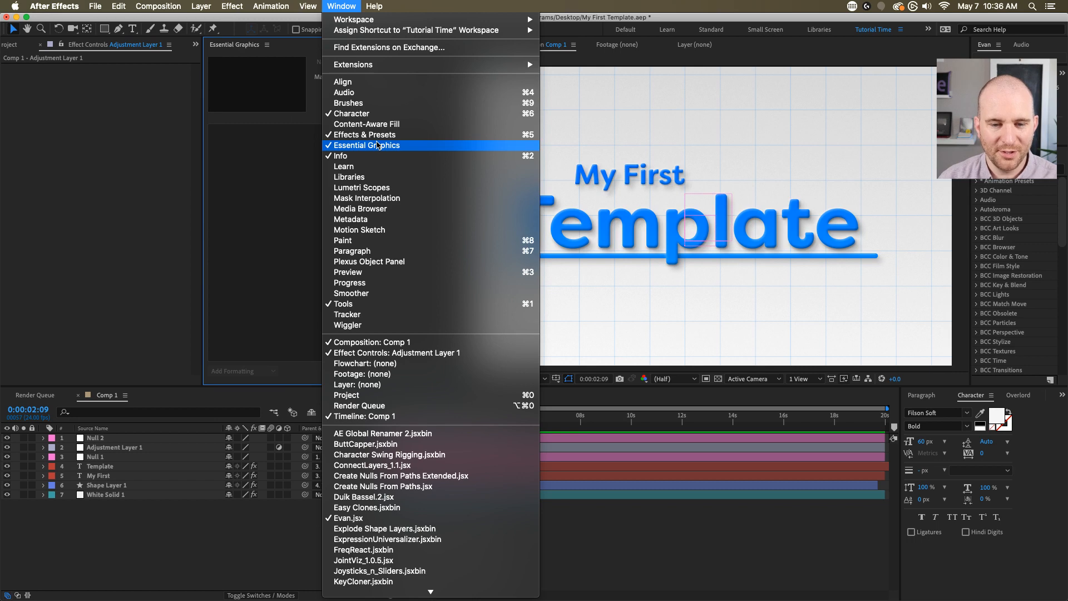
pyautogui.click(273, 183)
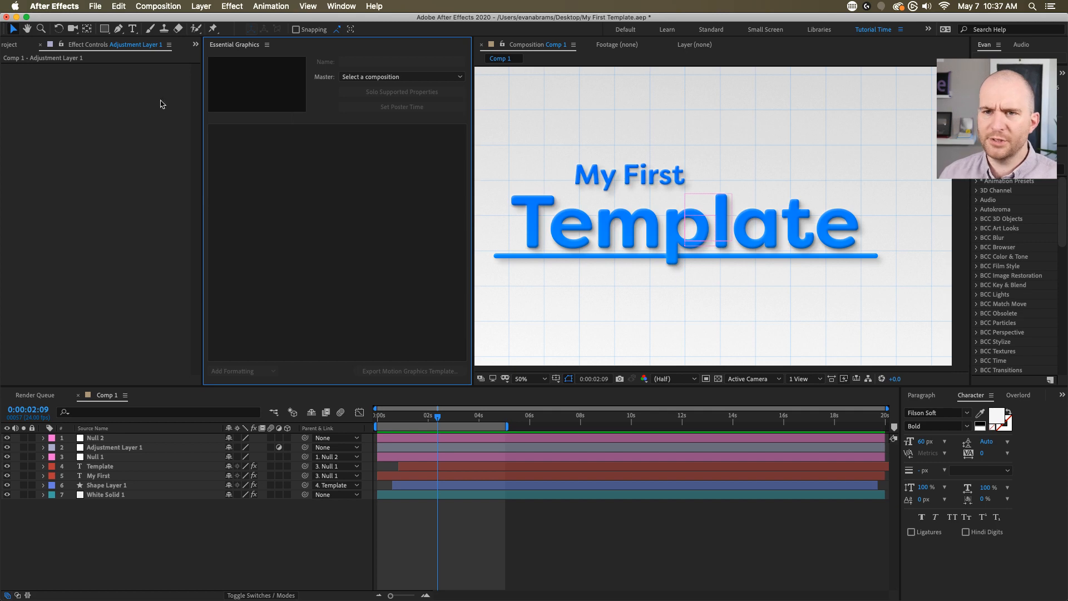
# - Rename the existing composition Comp 1 in the project as Example
pyautogui.click(10, 44)
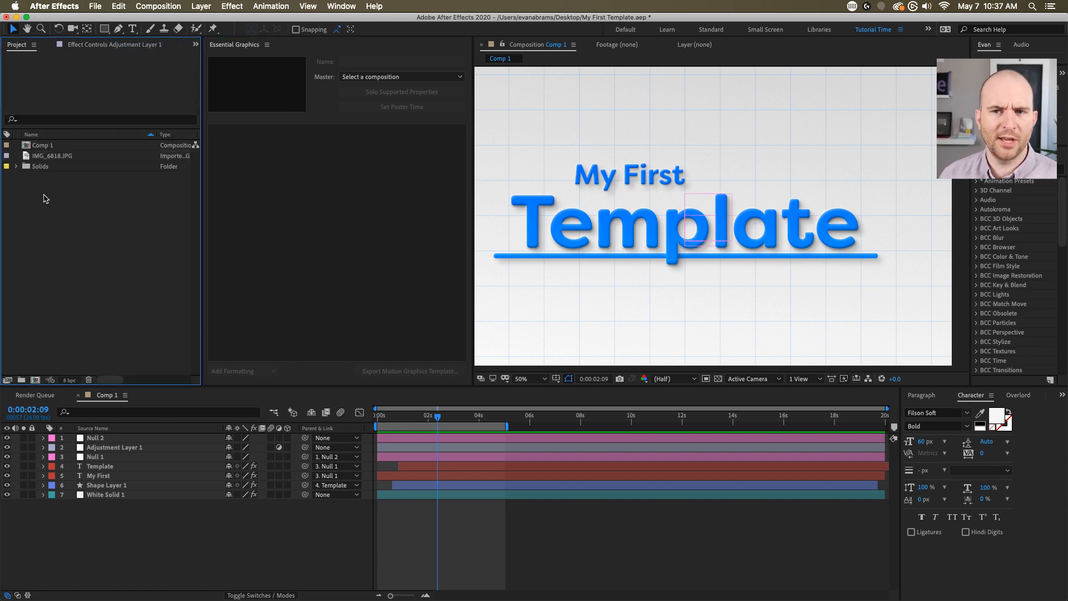
pyautogui.click(51, 147)
pyautogui.press('Return')
pyautogui.write('Example')
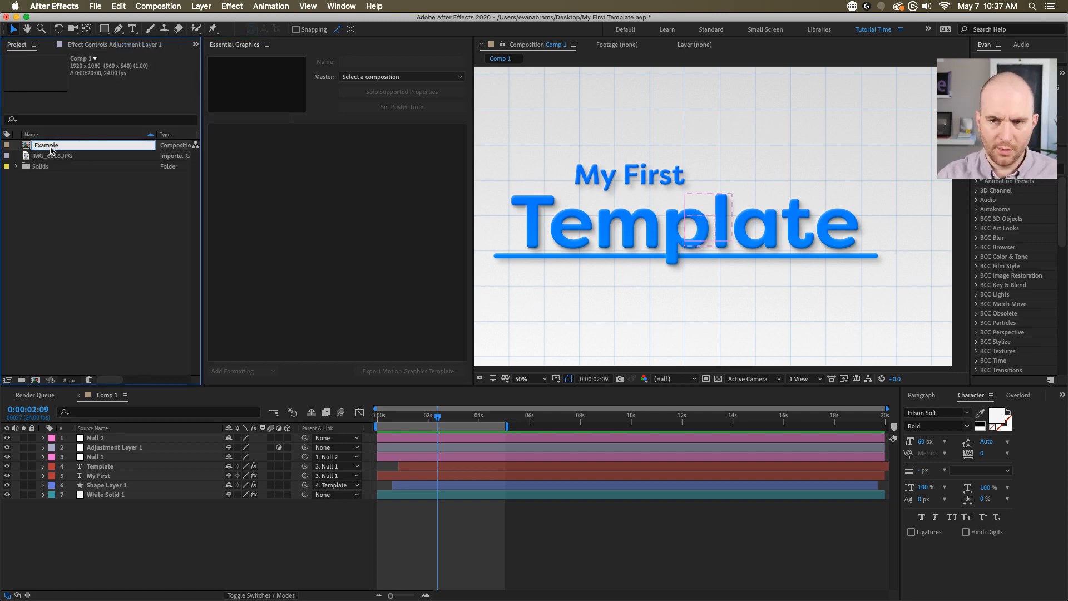
pyautogui.press('Return')
pyautogui.click(39, 203)
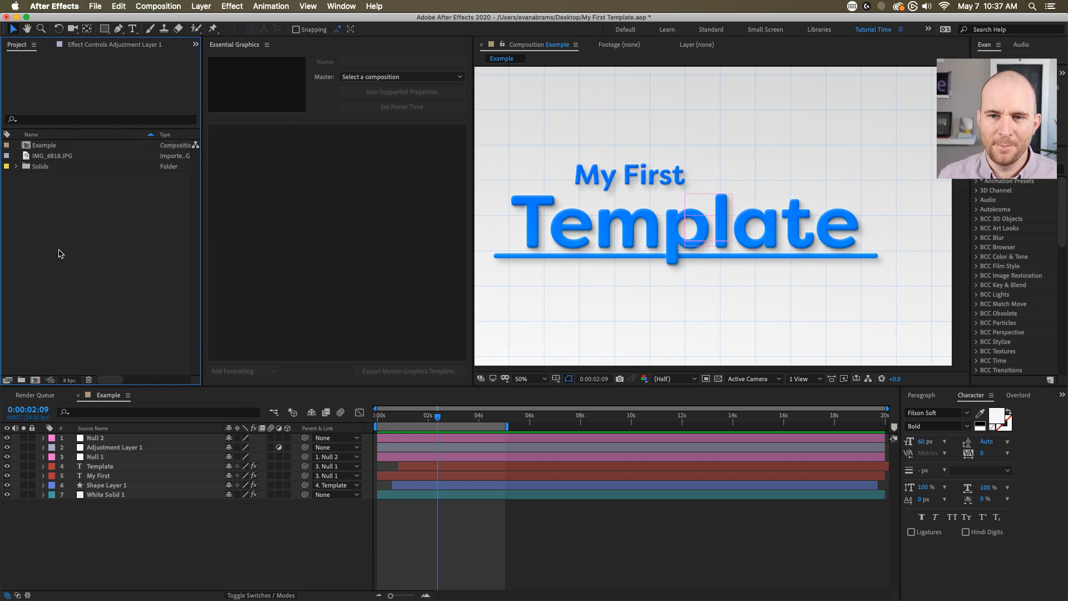
# - Create a composition named Lower 3rd with the HDTV 1080 24 preset and a duration of 20 seconds
pyautogui.click(35, 379)
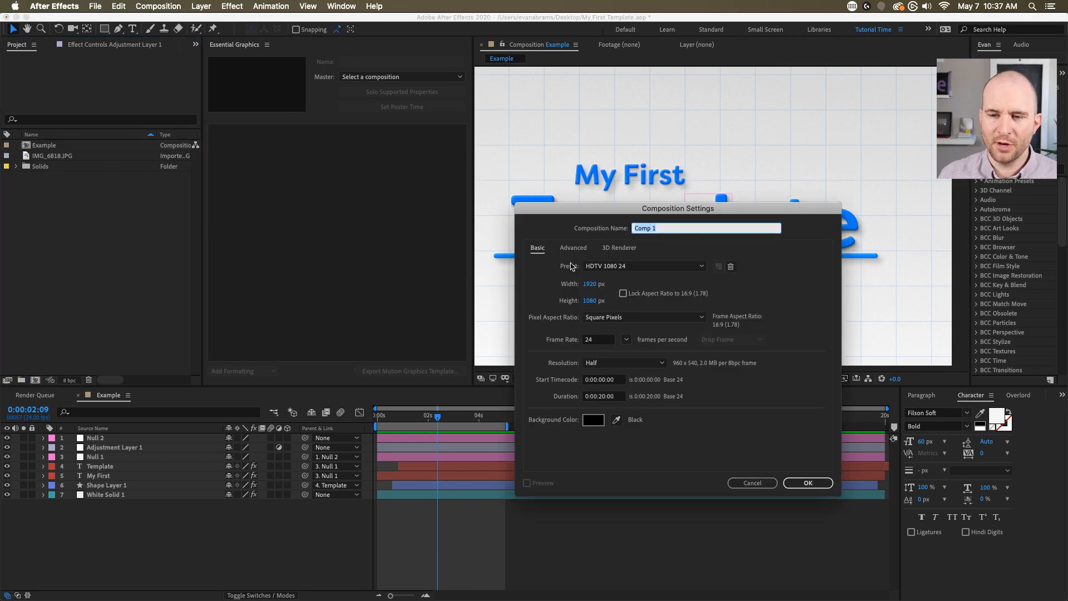
pyautogui.moveTo(665, 213); pyautogui.dragTo(589, 150)
pyautogui.doubleClick(595, 167)
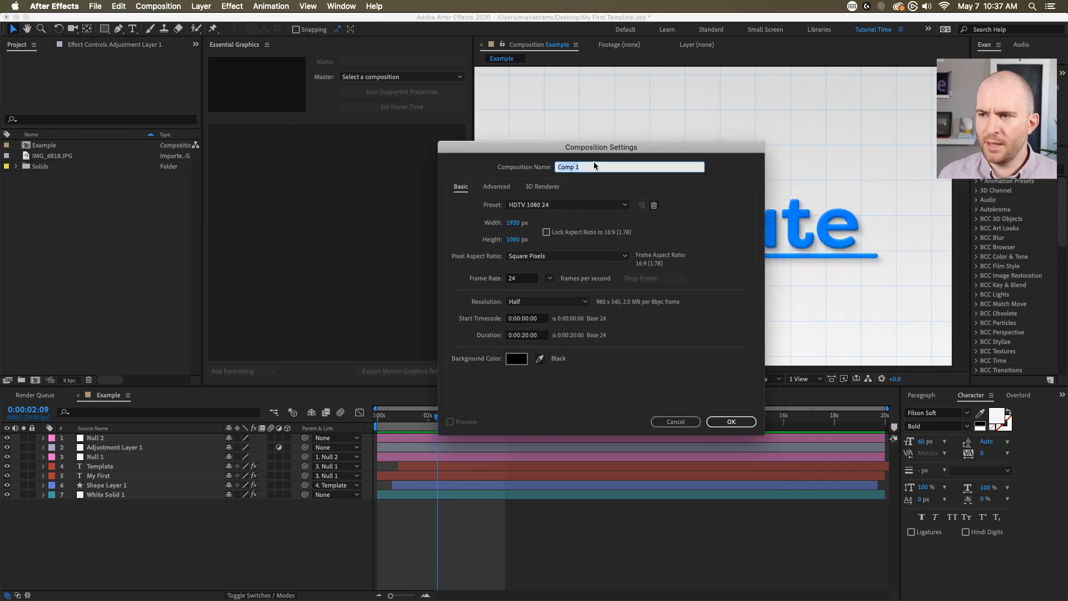
pyautogui.write('Lower ')
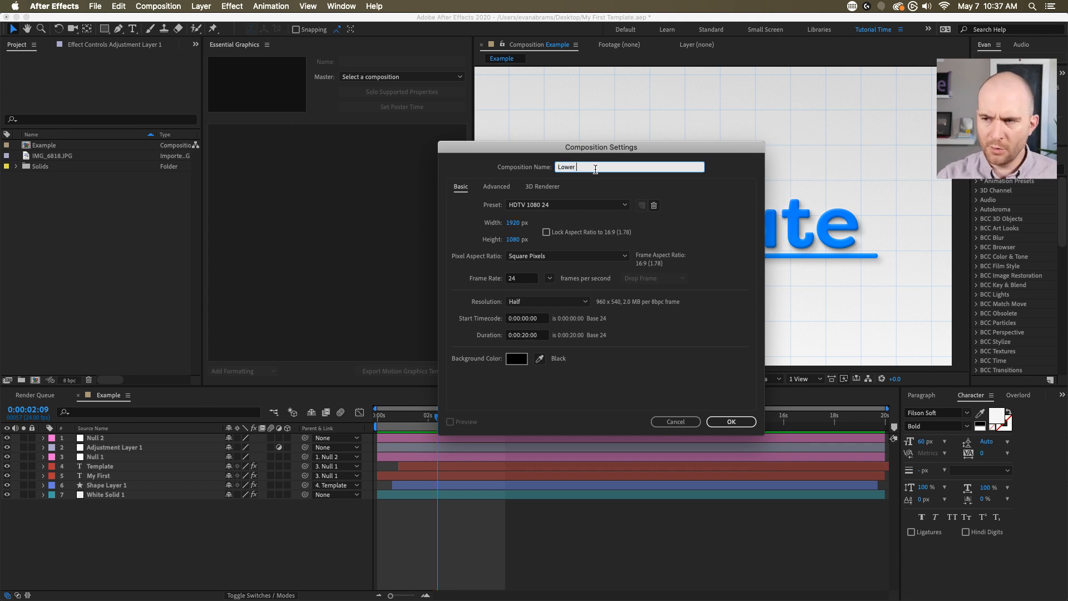
pyautogui.write('3rd')
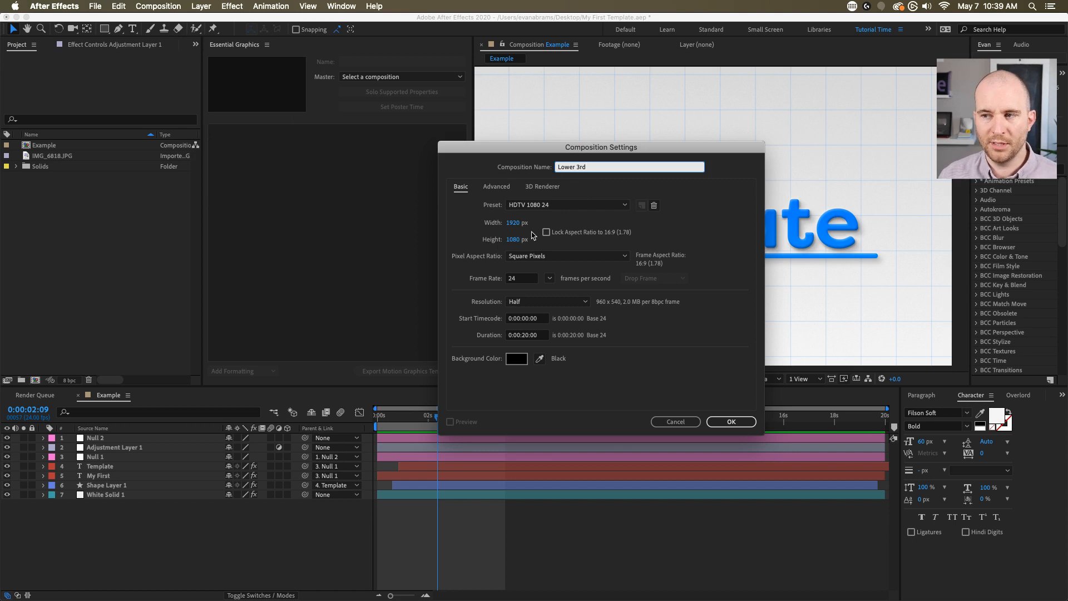
pyautogui.click(730, 422)
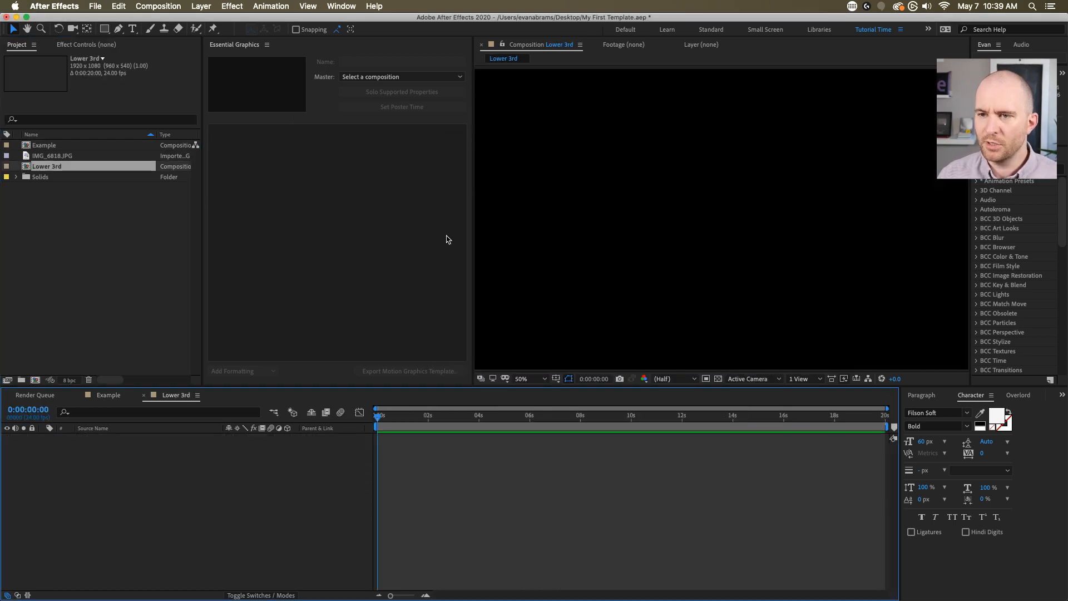
# - Close the Essential Graphics panel and enlarge the composition viewer by reducing the height of the timeline area
pyautogui.press(',')
pyautogui.press(',')
pyautogui.moveTo(648, 229); pyautogui.dragTo(638, 226)
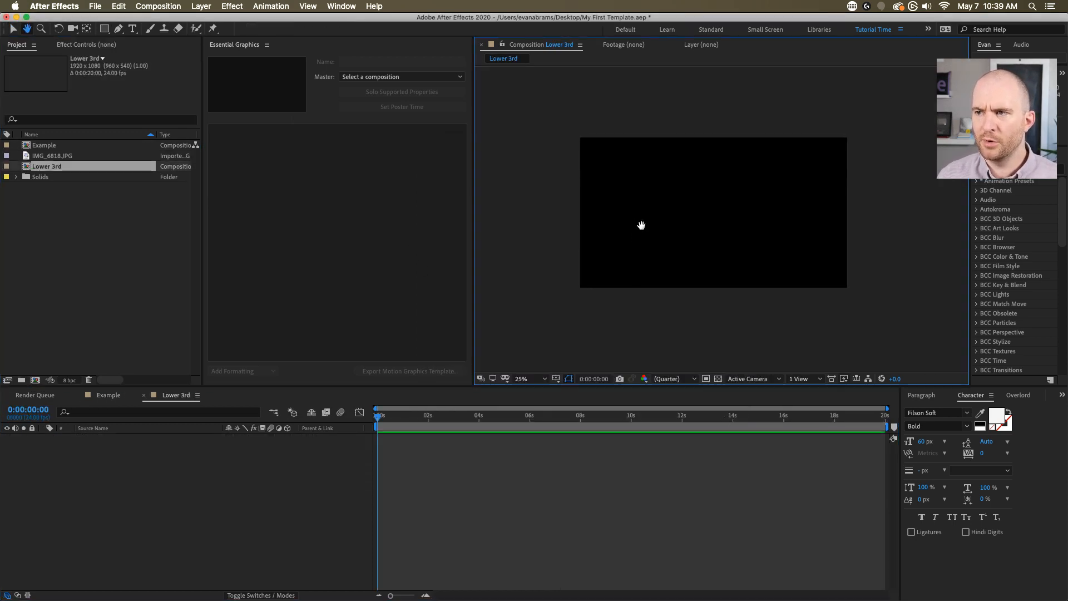
pyautogui.click(269, 47)
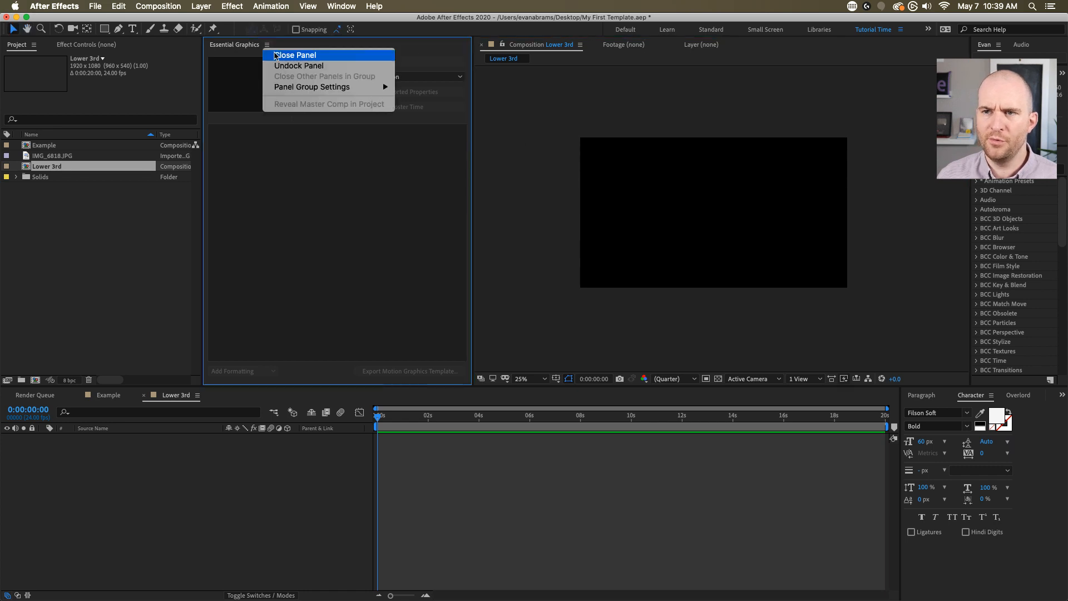
pyautogui.click(271, 54)
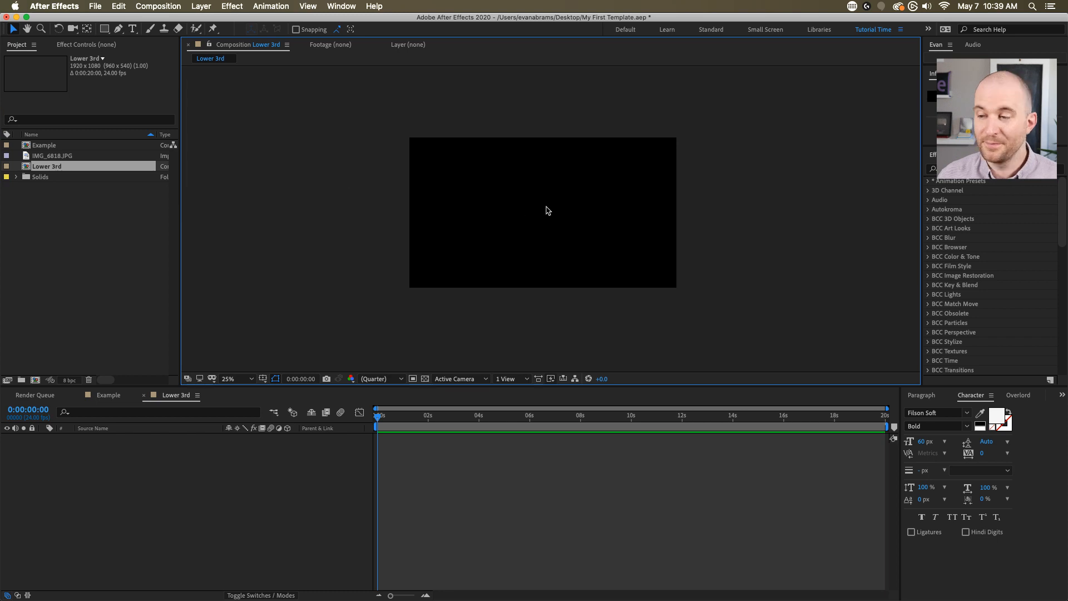
pyautogui.scroll(2, 547, 210)
pyautogui.moveTo(522, 388); pyautogui.dragTo(519, 444)
pyautogui.press('h')
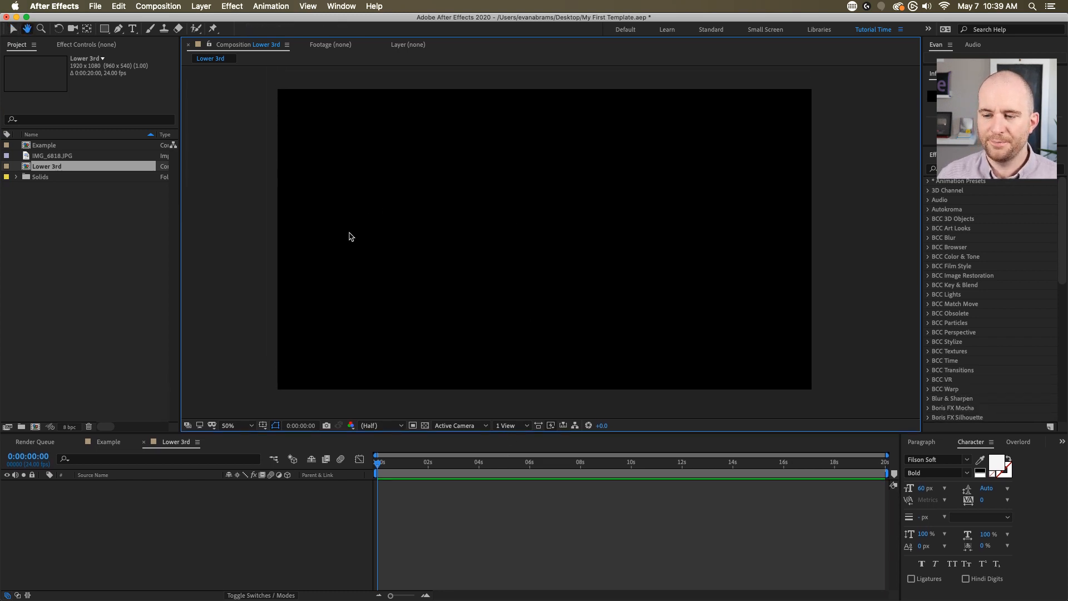
pyautogui.press('v')
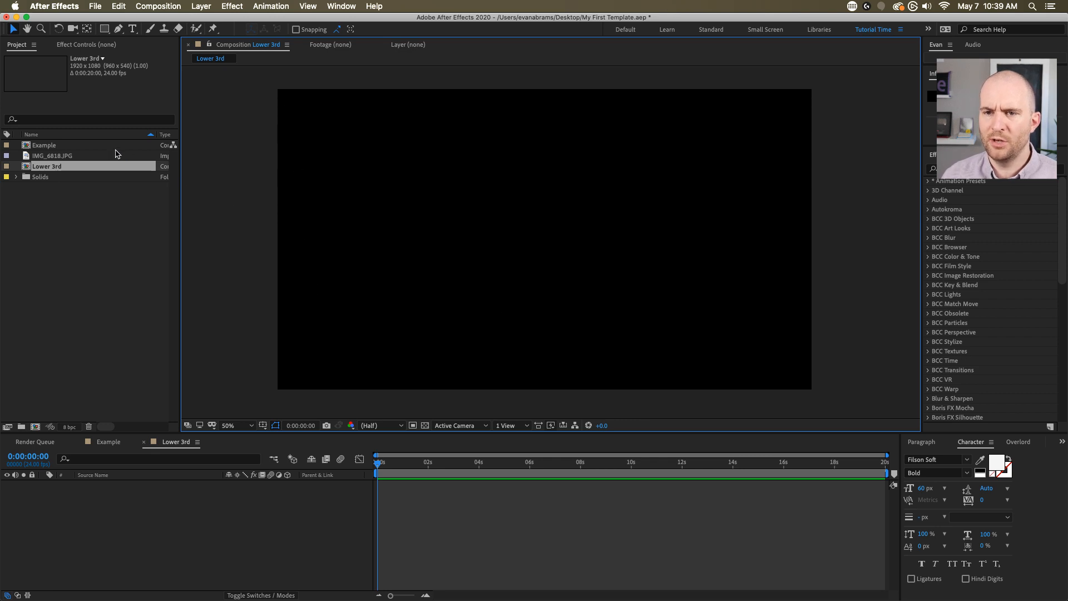
# - Add IMG_6818.JPG to the Lower 3rd timeline and scale it down to roughly the composition's width
pyautogui.moveTo(103, 155); pyautogui.dragTo(168, 500)
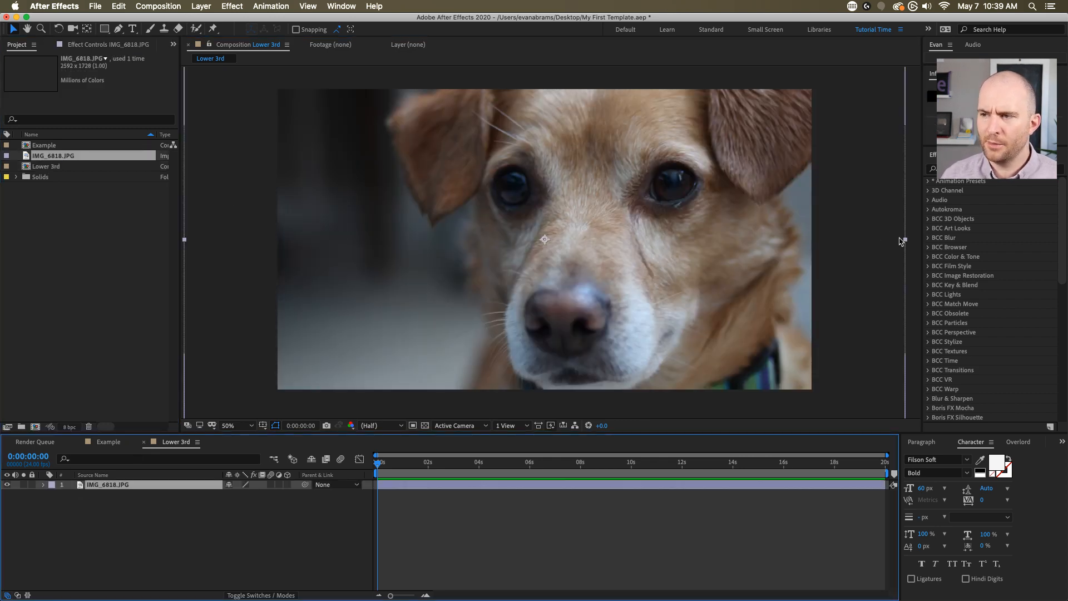
pyautogui.moveTo(905, 240); pyautogui.dragTo(802, 270)
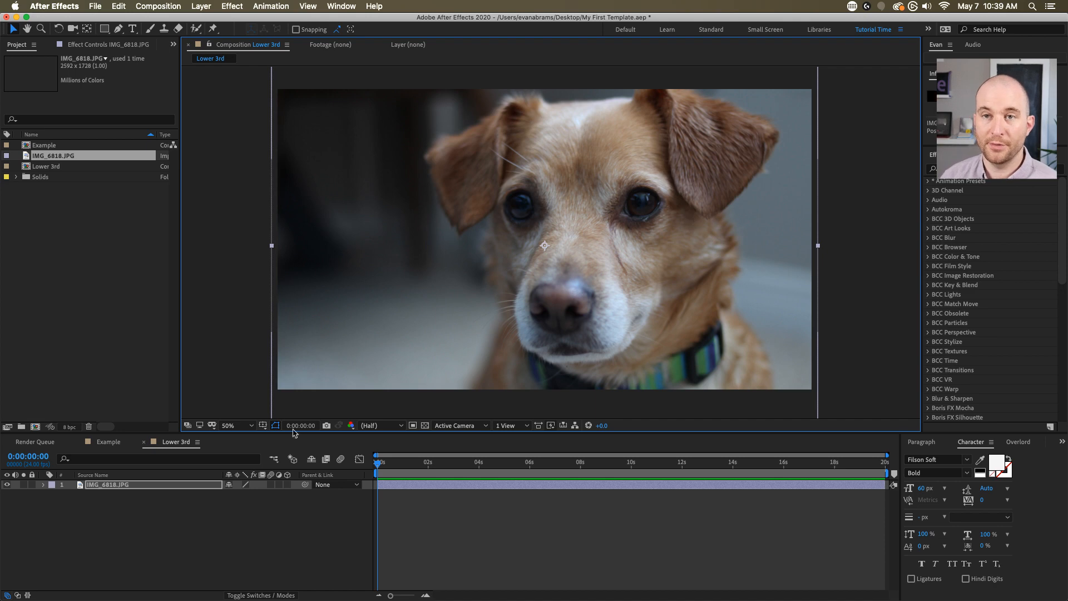
# - Make the IMG_6818.JPG layer a guide layer and move the photo slightly upward in the frame
pyautogui.click(118, 487)
pyautogui.rightClick(135, 488)
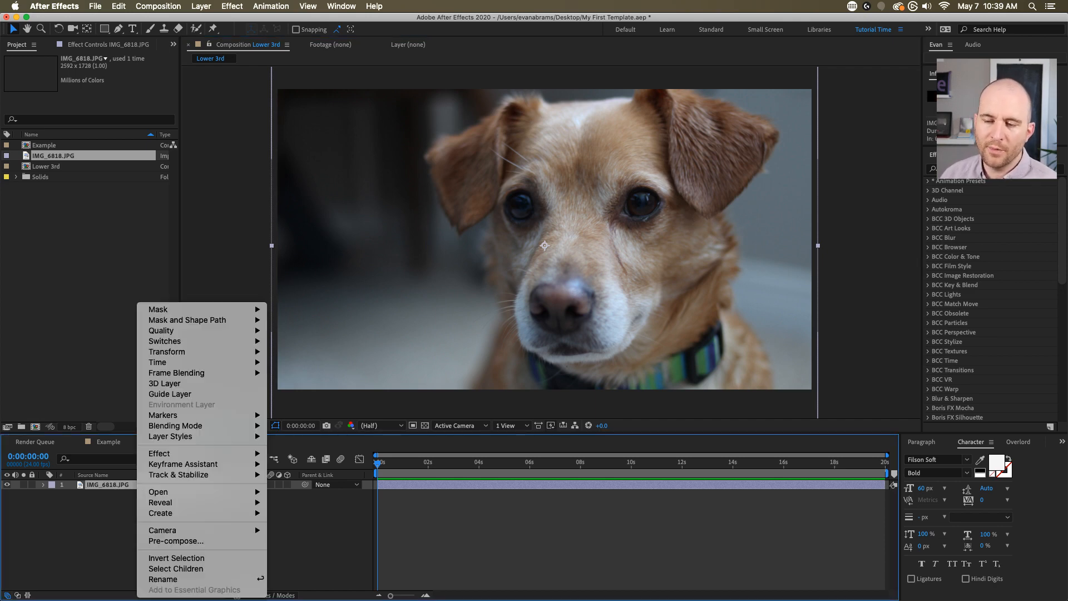
pyautogui.click(161, 394)
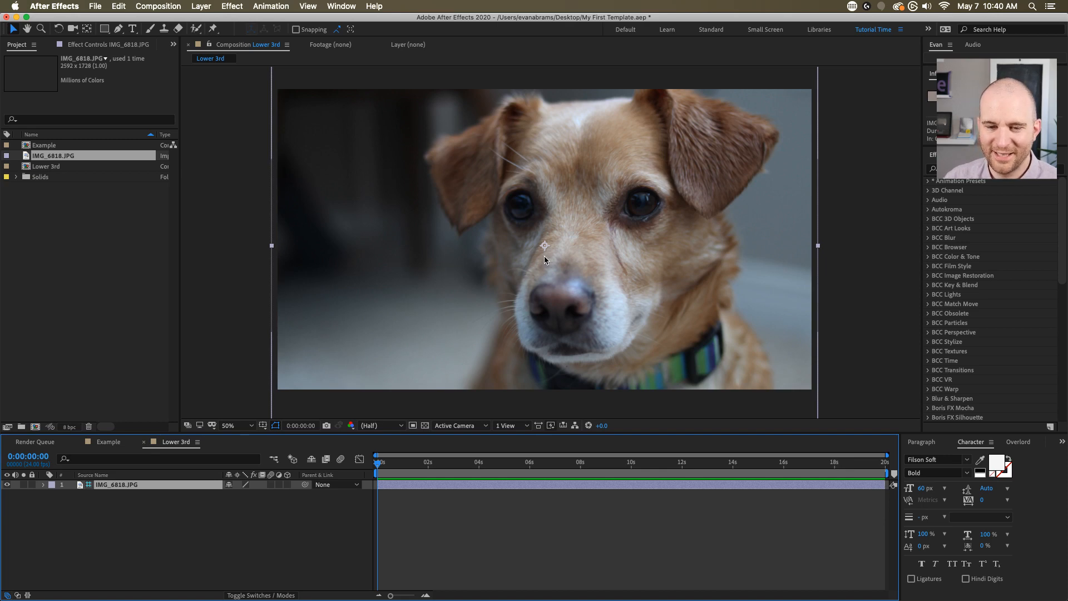
pyautogui.moveTo(531, 277)
pyautogui.mouseDown()
pyautogui.moveTo(533, 260)
pyautogui.moveTo(540, 269)
pyautogui.mouseUp()
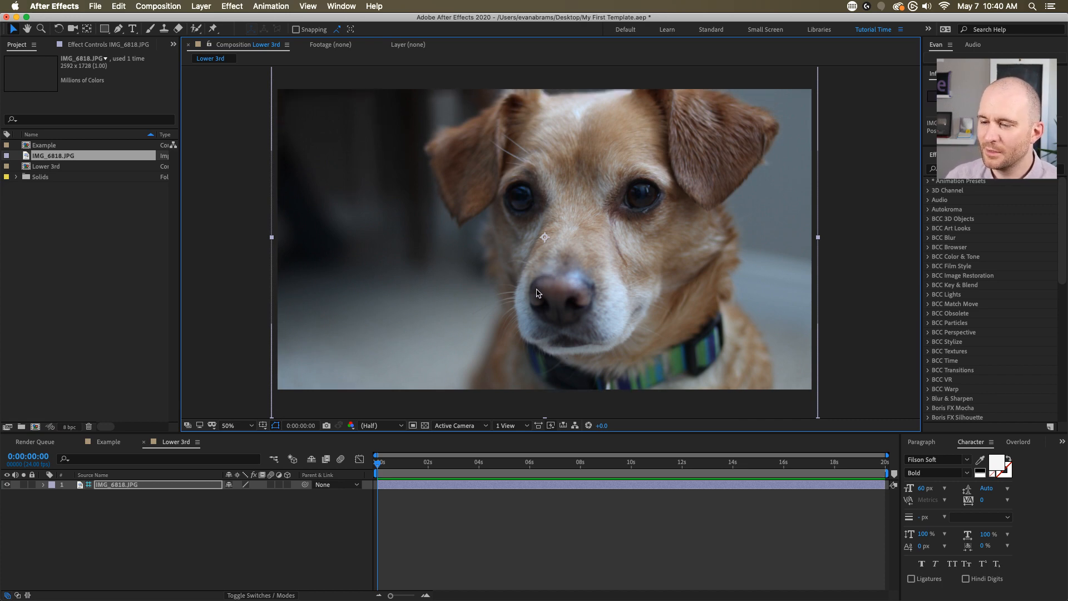
pyautogui.click(359, 500)
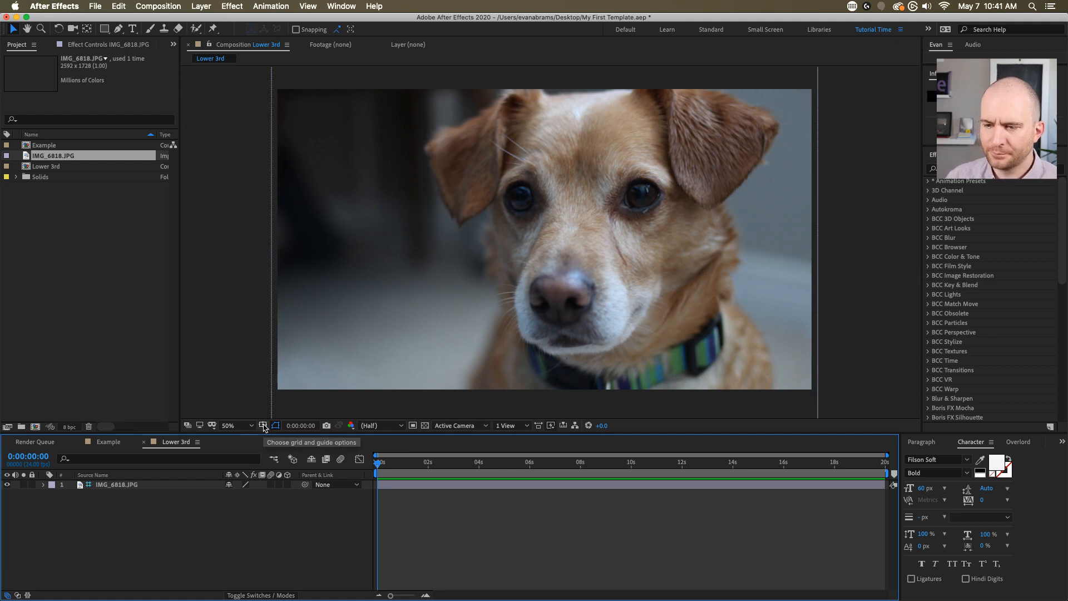
pyautogui.click(264, 426)
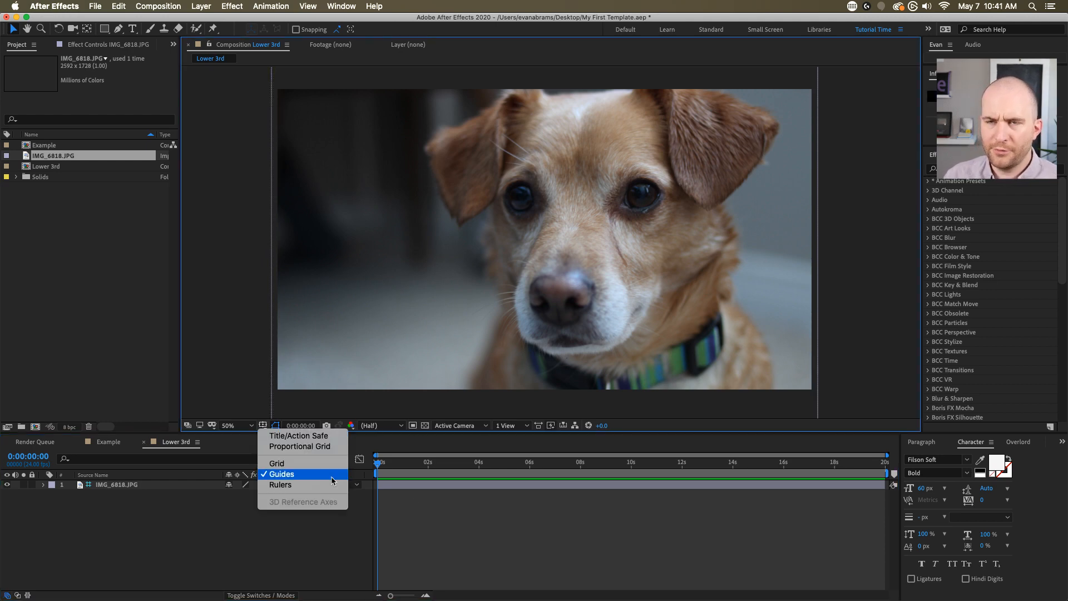
pyautogui.click(472, 506)
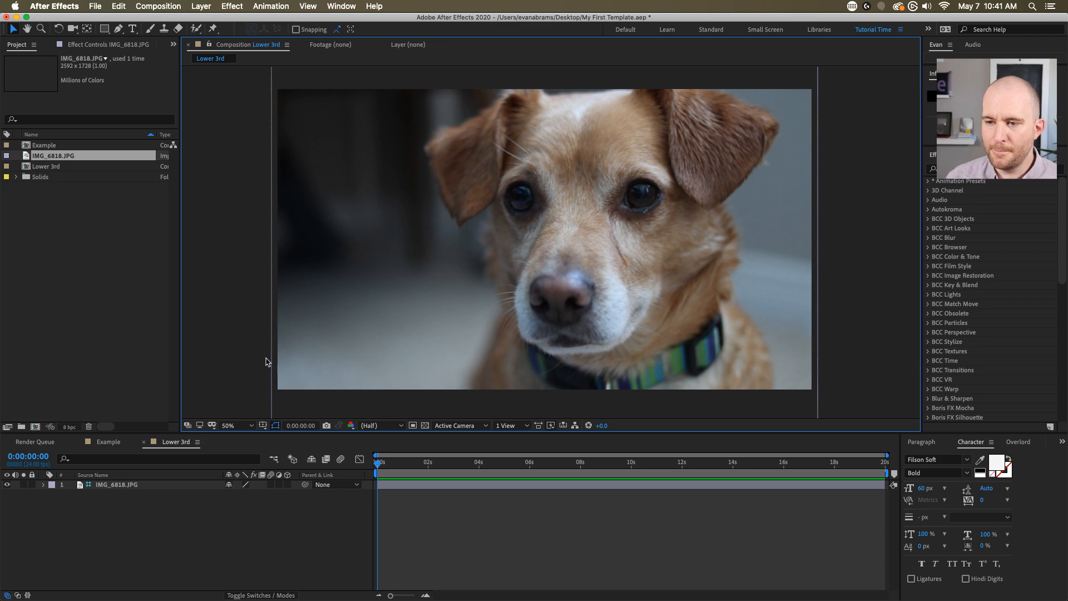
pyautogui.click(262, 425)
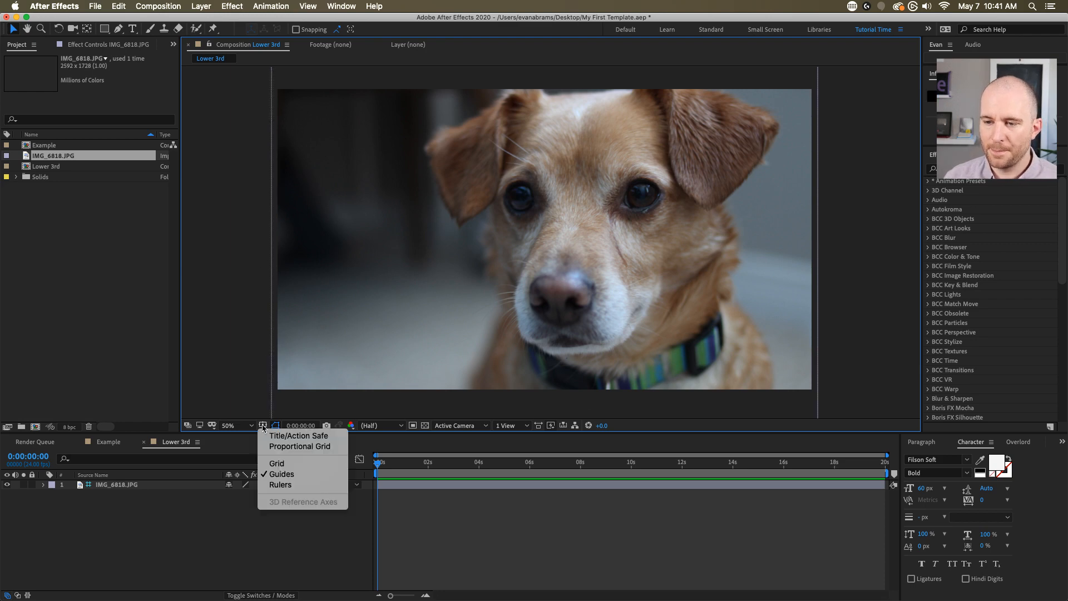
pyautogui.click(272, 437)
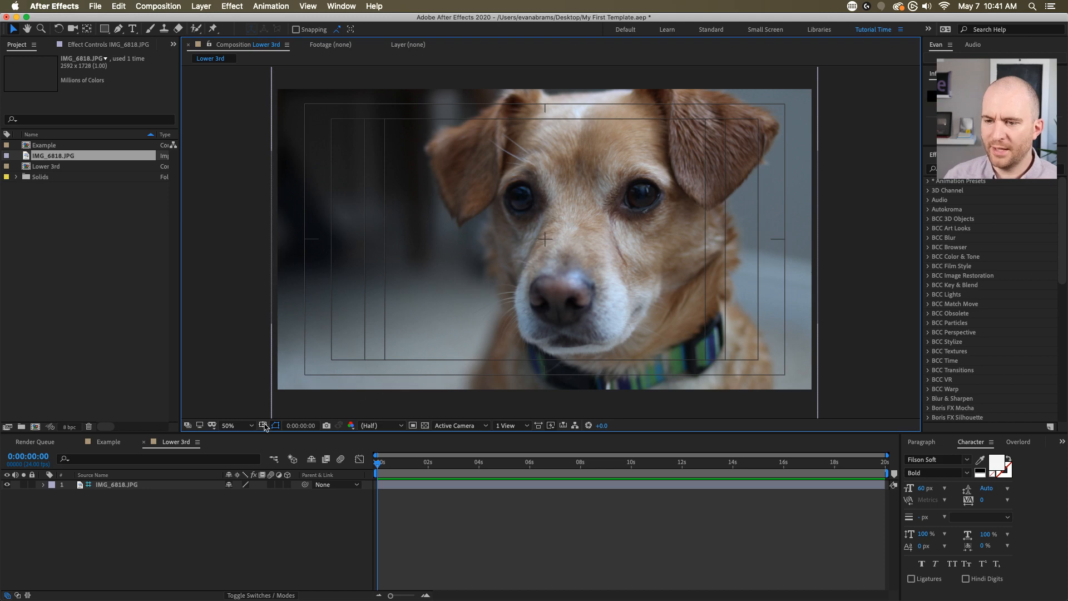
pyautogui.click(262, 425)
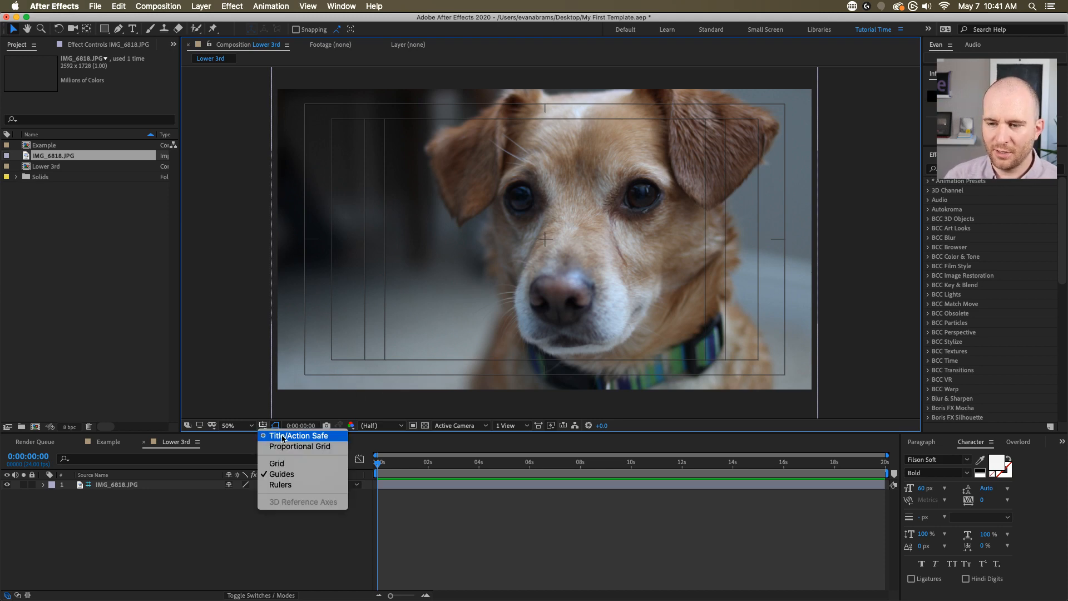
pyautogui.click(282, 437)
# - Overlay the Title/Action Safe margins on the Lower 3rd composition and examine the lower-left area of the frame
pyautogui.click(262, 424)
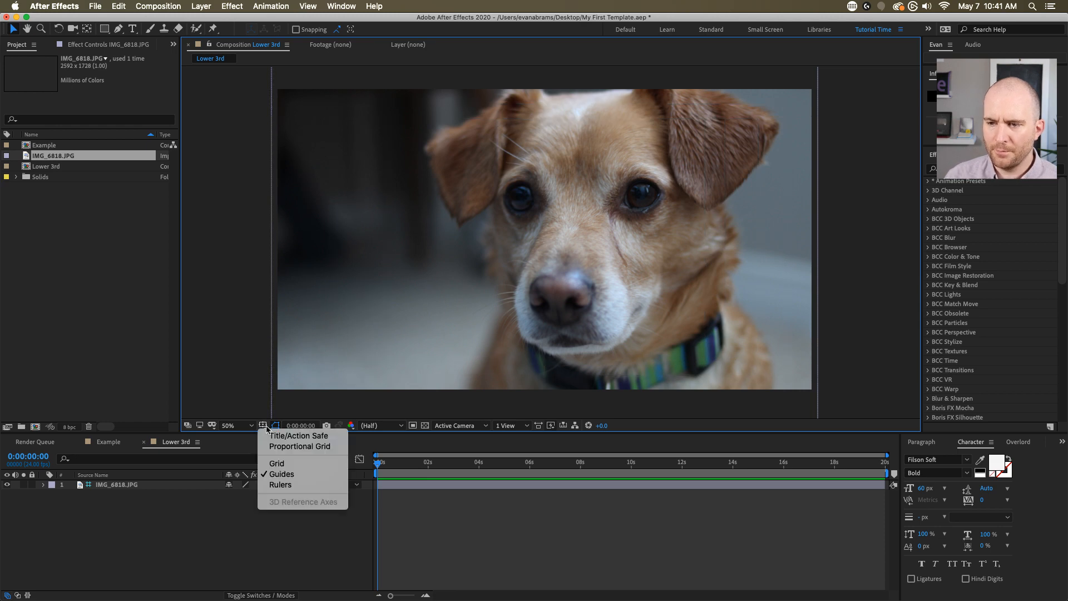
pyautogui.click(274, 435)
pyautogui.scroll(1, 412, 393)
pyautogui.press('space')
pyautogui.moveTo(414, 394); pyautogui.dragTo(479, 395)
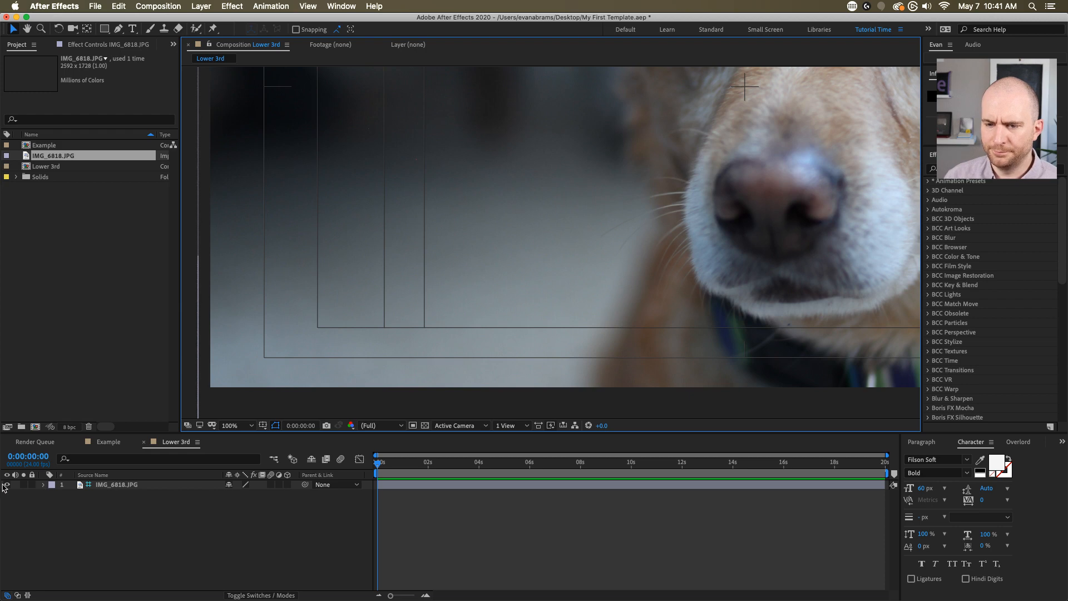
# - Hide the IMG_6818.JPG layer and turn on the transparency grid for the composition
pyautogui.click(5, 486)
pyautogui.click(425, 425)
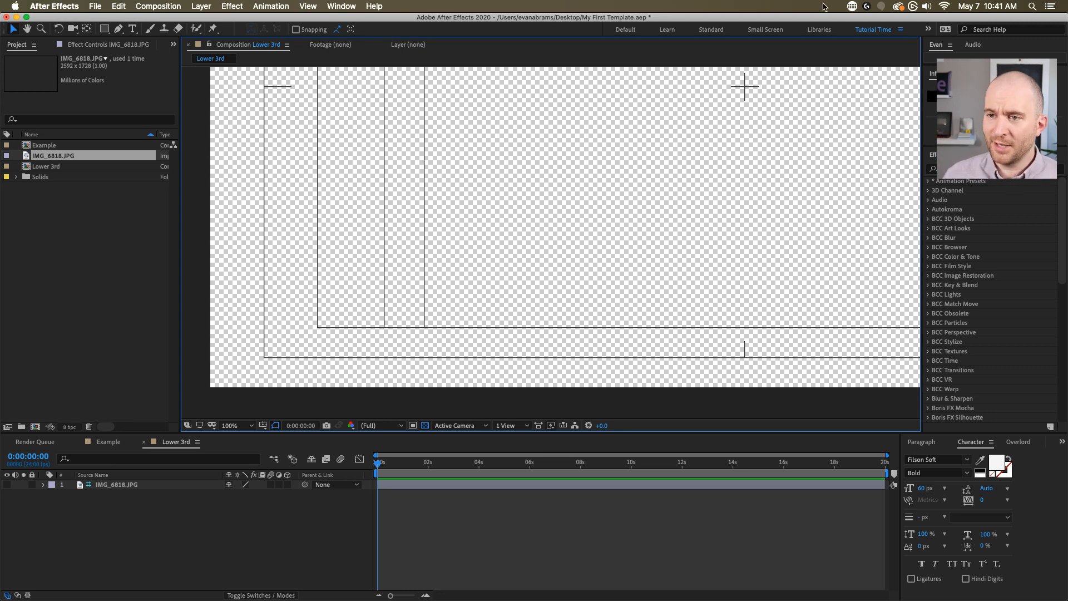
pyautogui.scroll(-1, 670, 307)
pyautogui.moveTo(699, 265); pyautogui.dragTo(663, 296)
pyautogui.press('v')
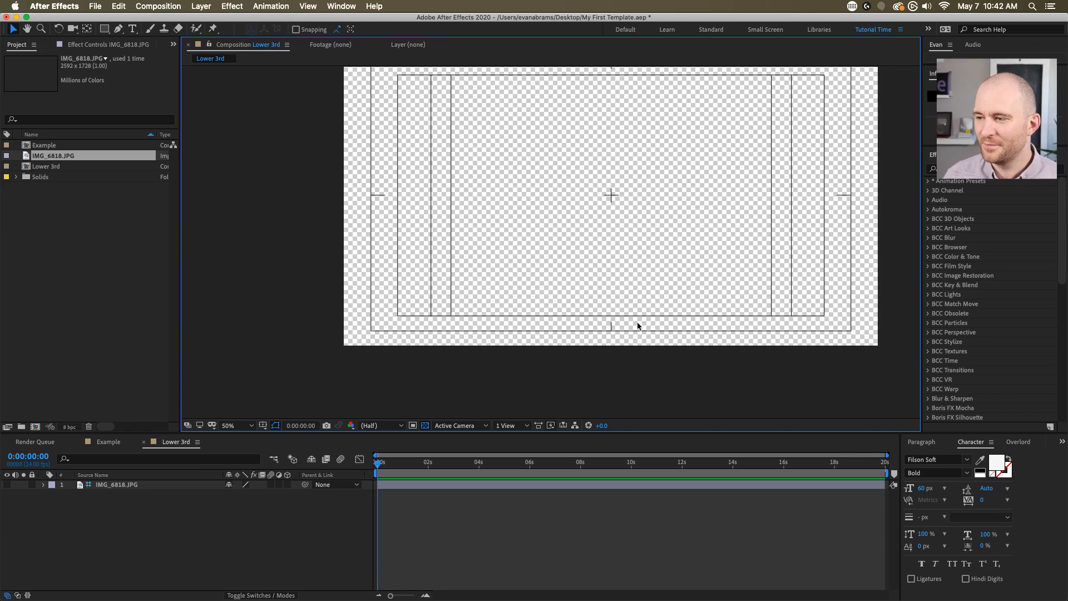
# - Show the rulers and place a horizontal guide exactly along the lower title-safe line
pyautogui.press('super+r')
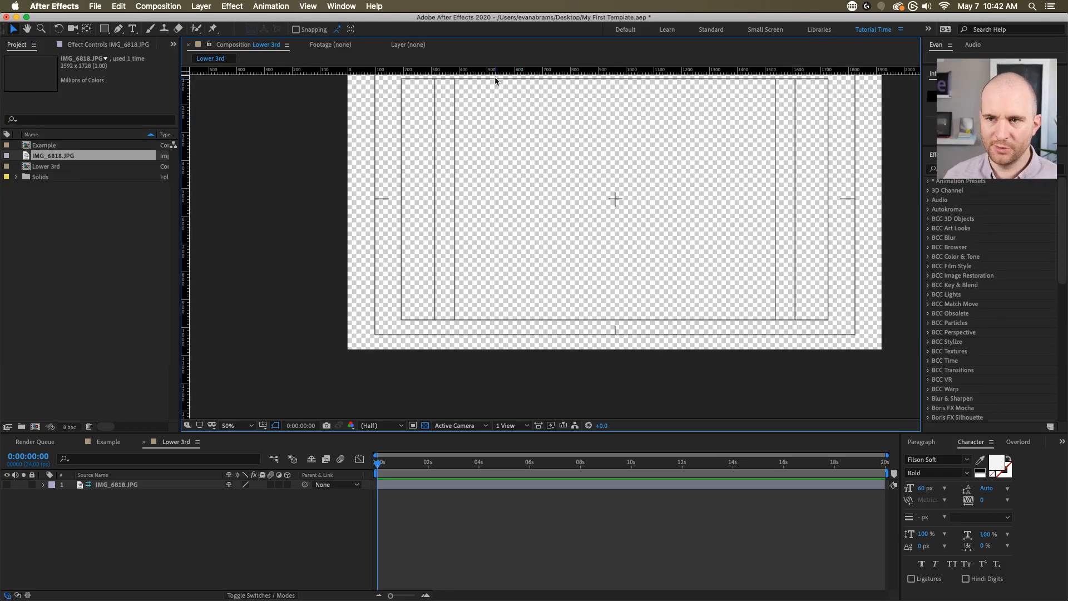
pyautogui.moveTo(489, 75); pyautogui.dragTo(437, 321)
pyautogui.scroll(2, 408, 324)
pyautogui.scroll(2, 408, 325)
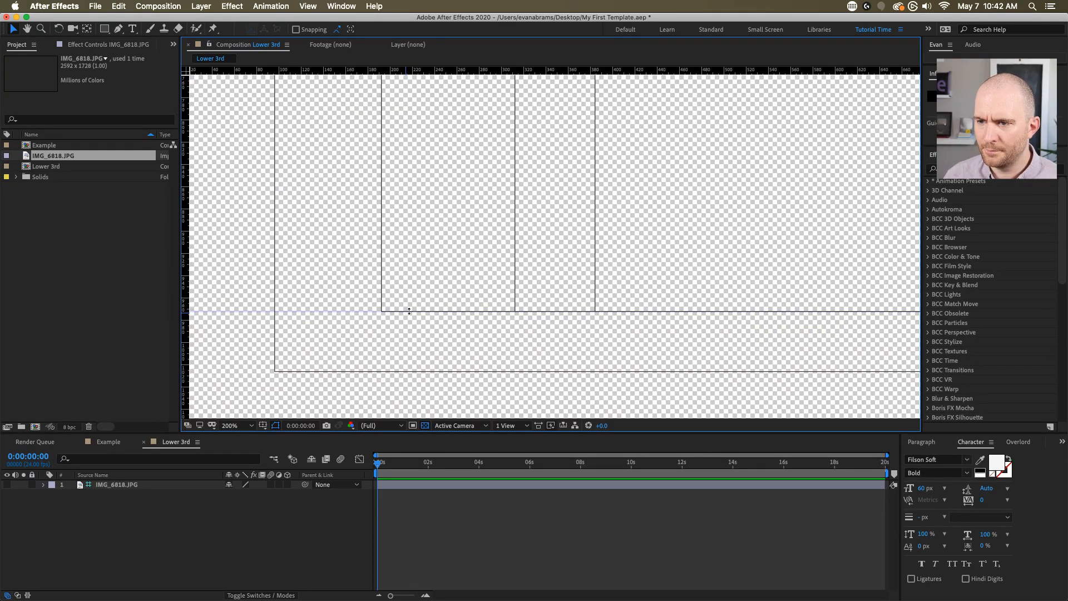
pyautogui.scroll(-4, 409, 311)
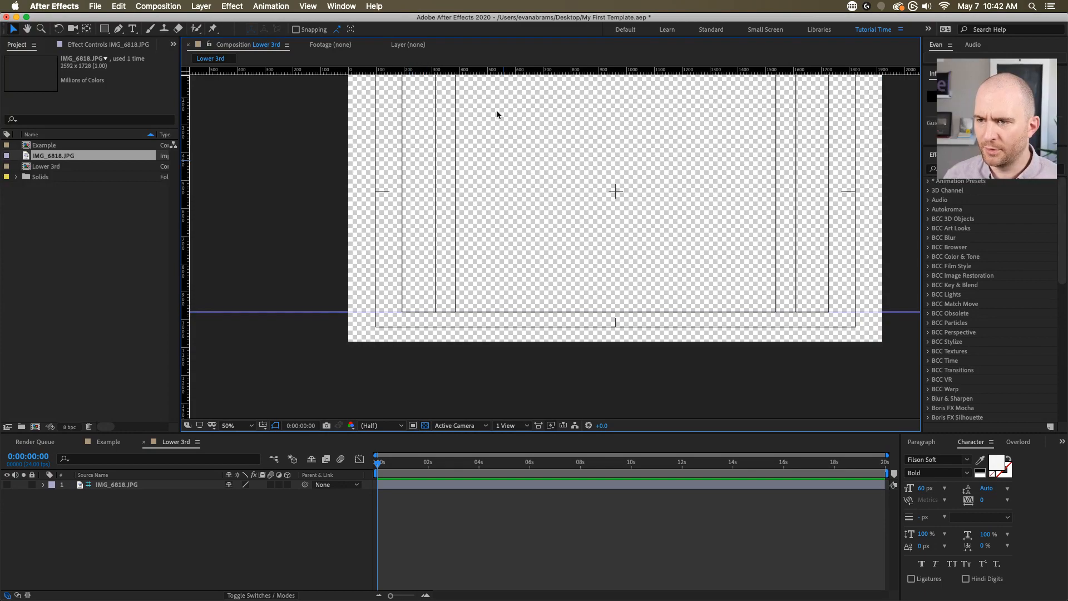
# - Place a second horizontal guide exactly along the lower action-safe line
pyautogui.moveTo(499, 71); pyautogui.dragTo(479, 318)
pyautogui.scroll(2, 476, 329)
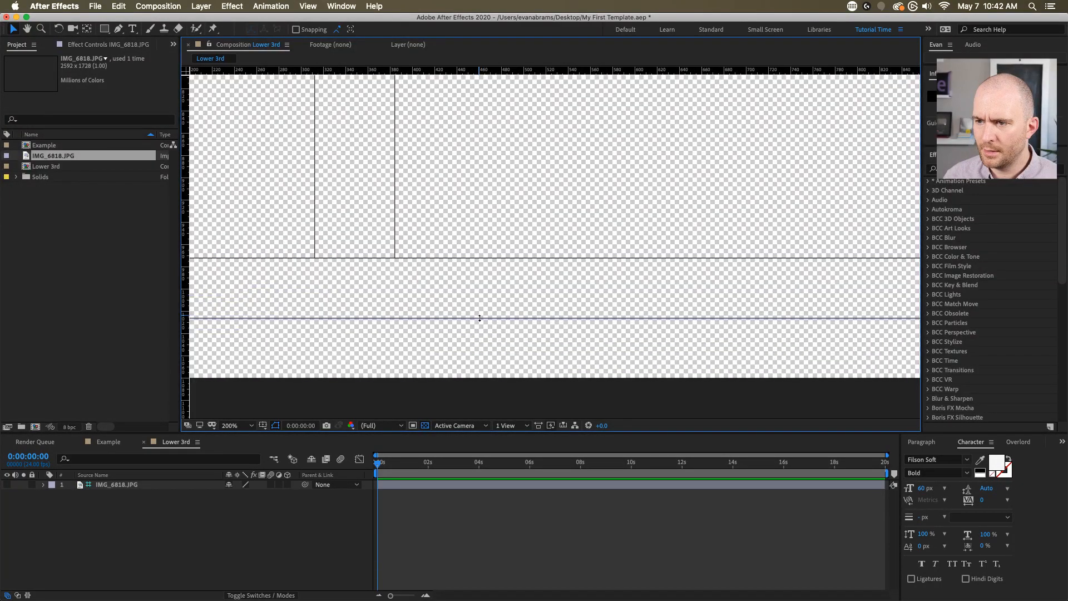
pyautogui.scroll(-4, 478, 319)
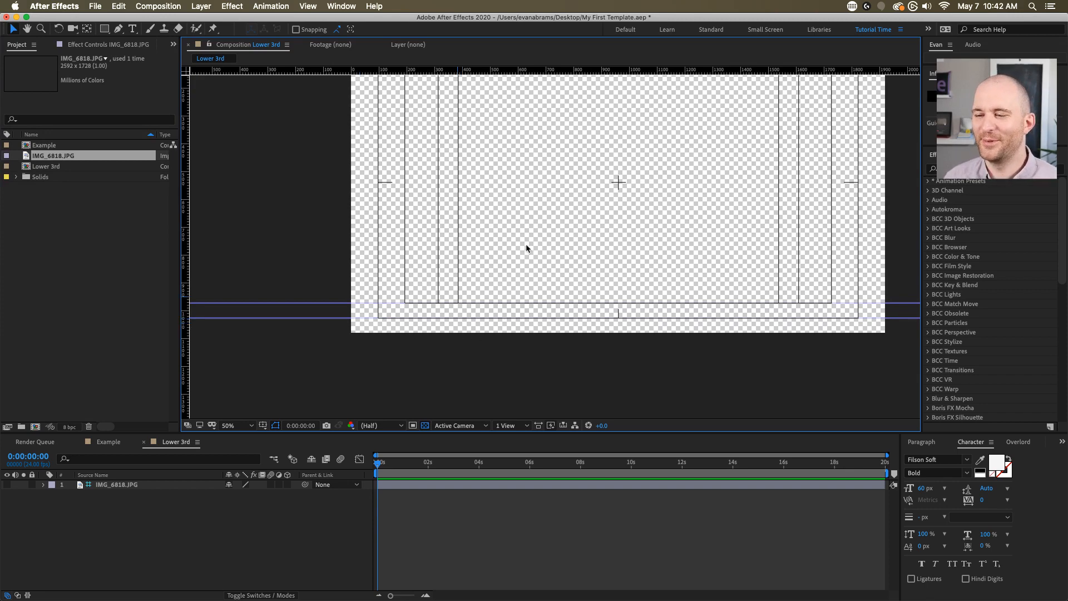
pyautogui.moveTo(588, 227); pyautogui.dragTo(556, 274)
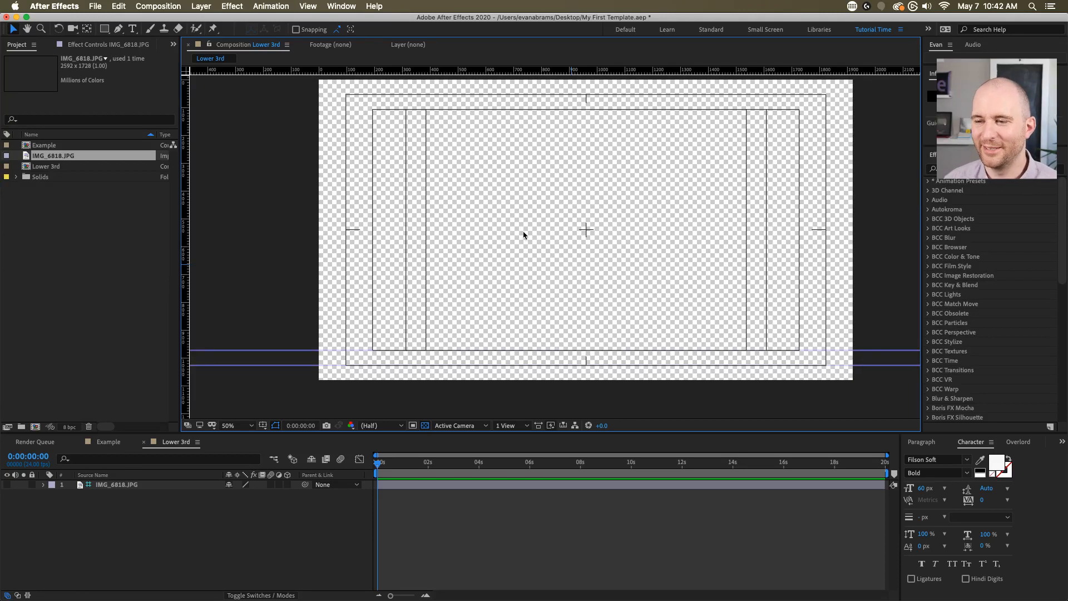
# - Switch the overlay to the Proportional Grid and place a horizontal guide on the gridline two-thirds down the frame
pyautogui.click(263, 425)
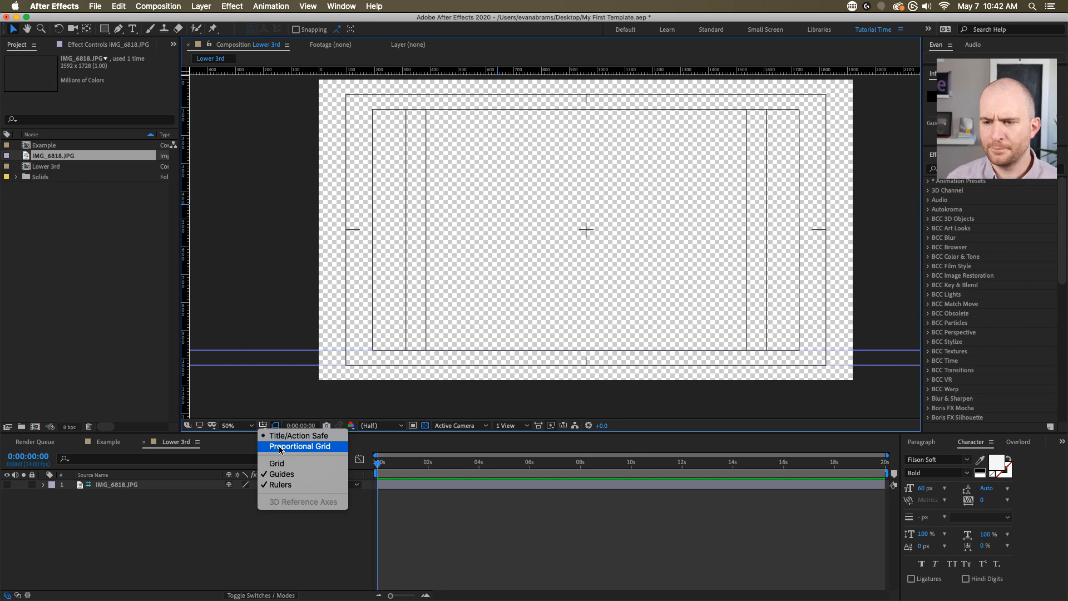
pyautogui.click(278, 448)
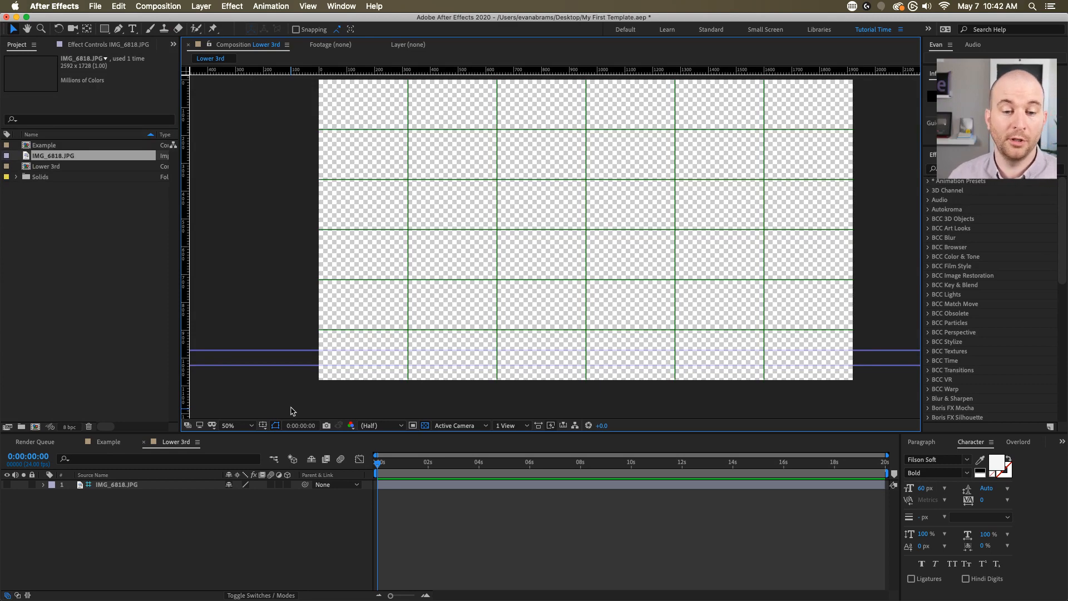
pyautogui.moveTo(423, 72); pyautogui.dragTo(408, 278)
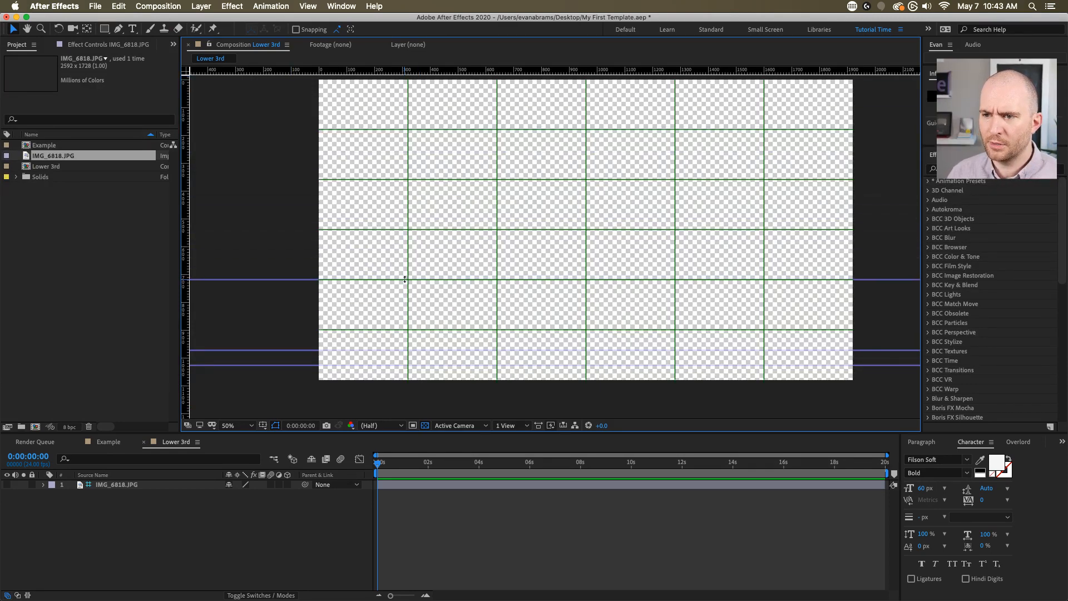
pyautogui.scroll(4, 404, 279)
pyautogui.scroll(-4, 404, 279)
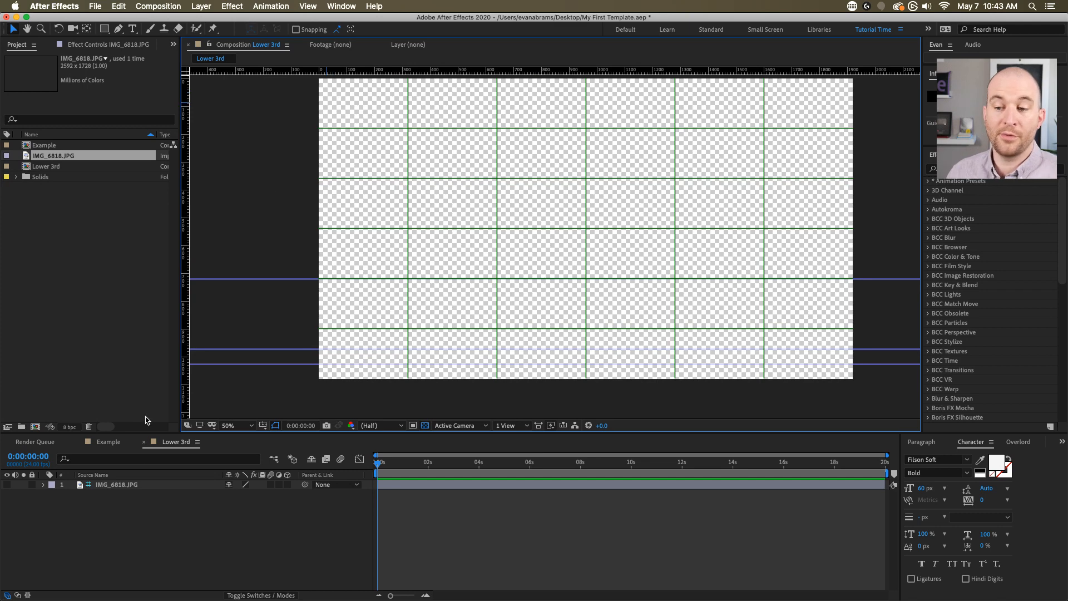
pyautogui.click(262, 425)
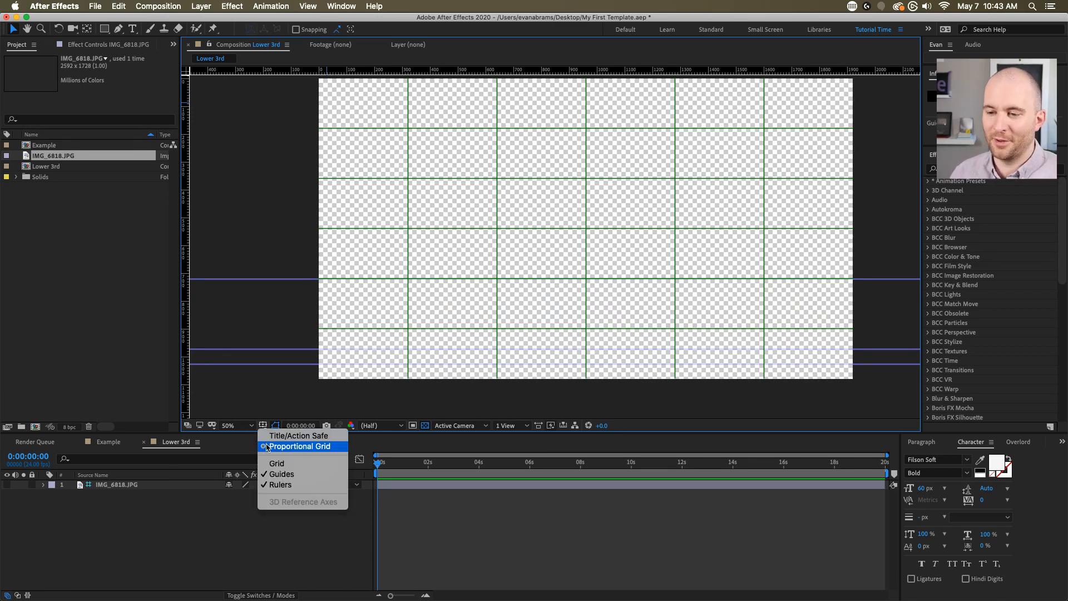
pyautogui.click(415, 493)
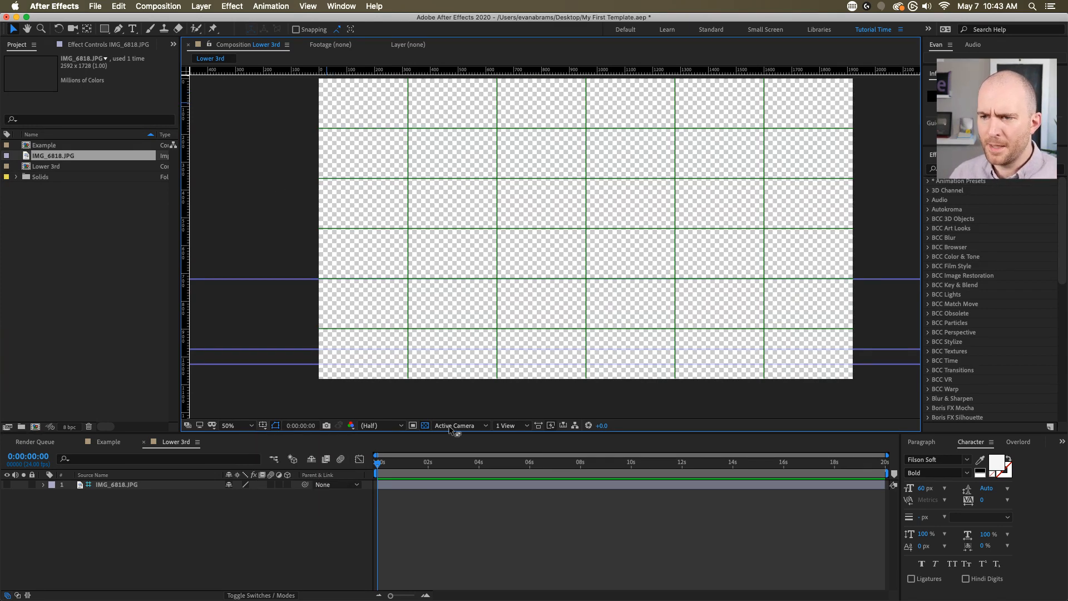
pyautogui.moveTo(619, 182); pyautogui.dragTo(600, 195)
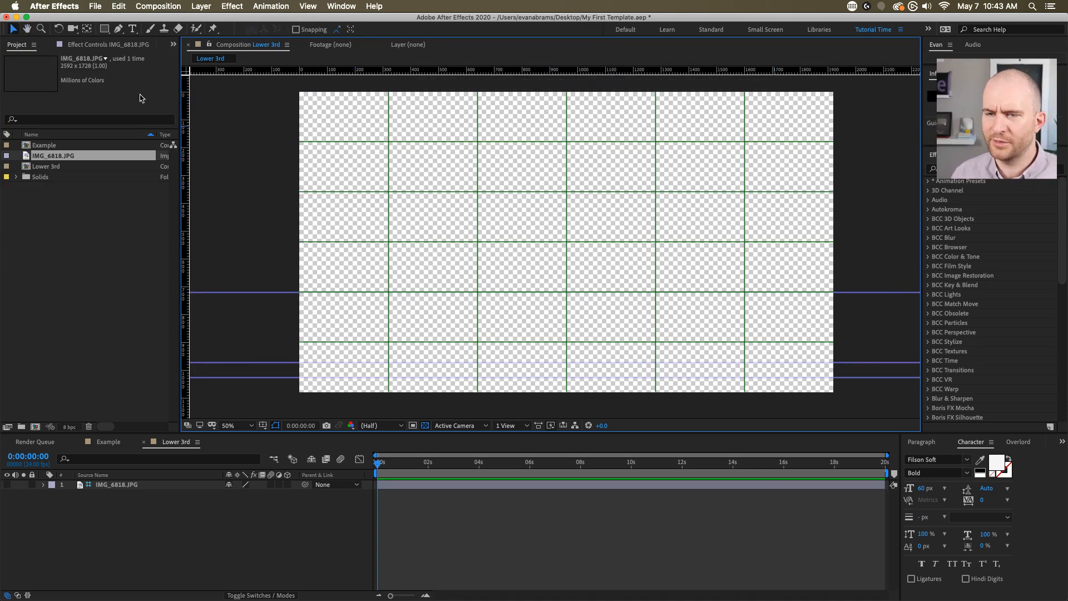
# - Review the grid, proportional grid, guide and safe-margin settings in the Grids & Guides preferences
pyautogui.click(75, 7)
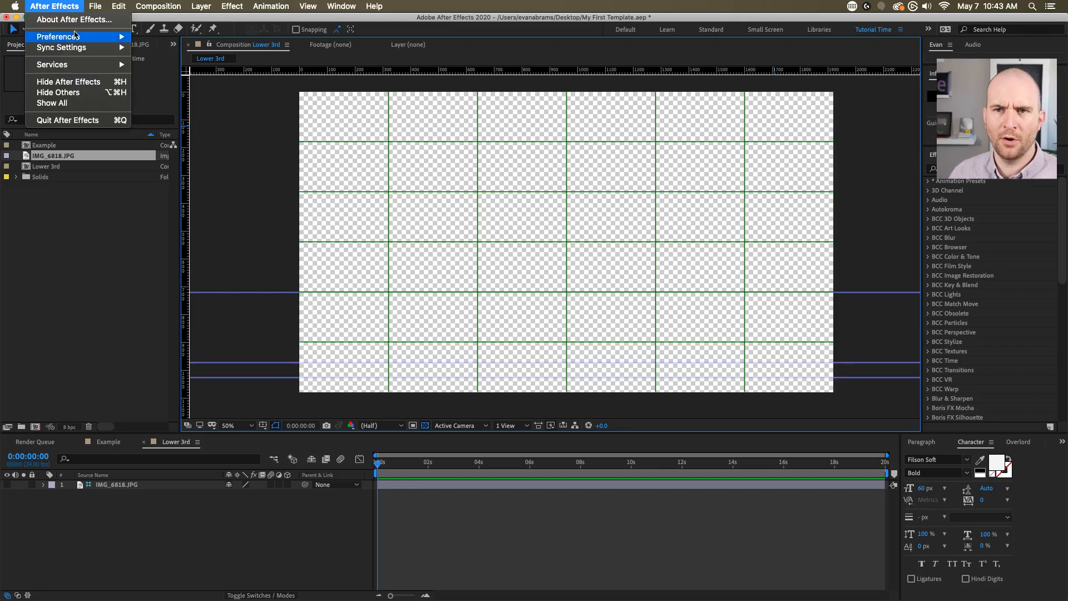
pyautogui.moveTo(78, 37)
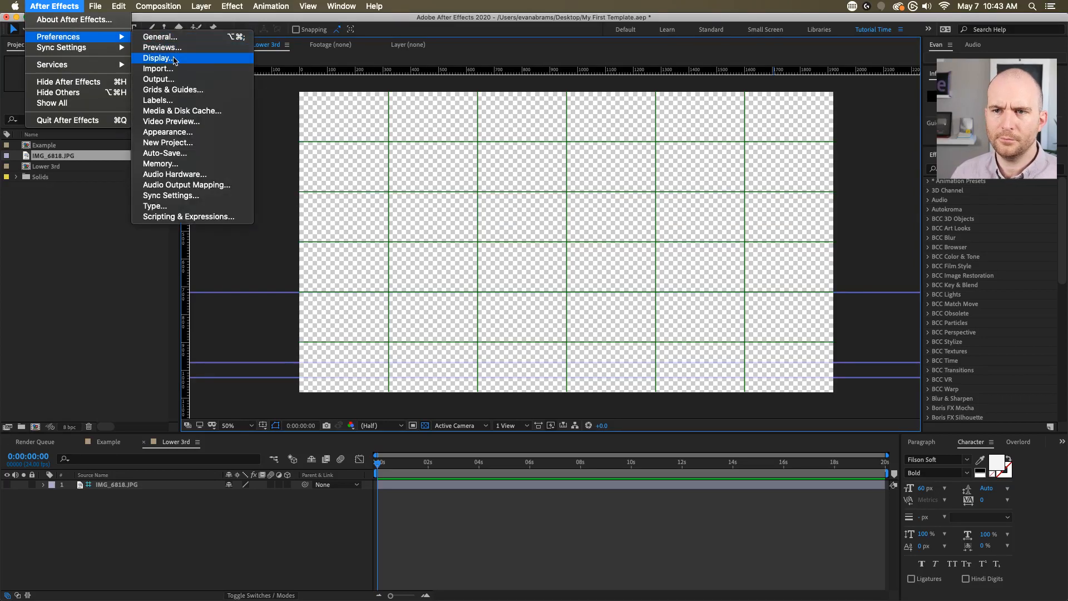
pyautogui.click(186, 91)
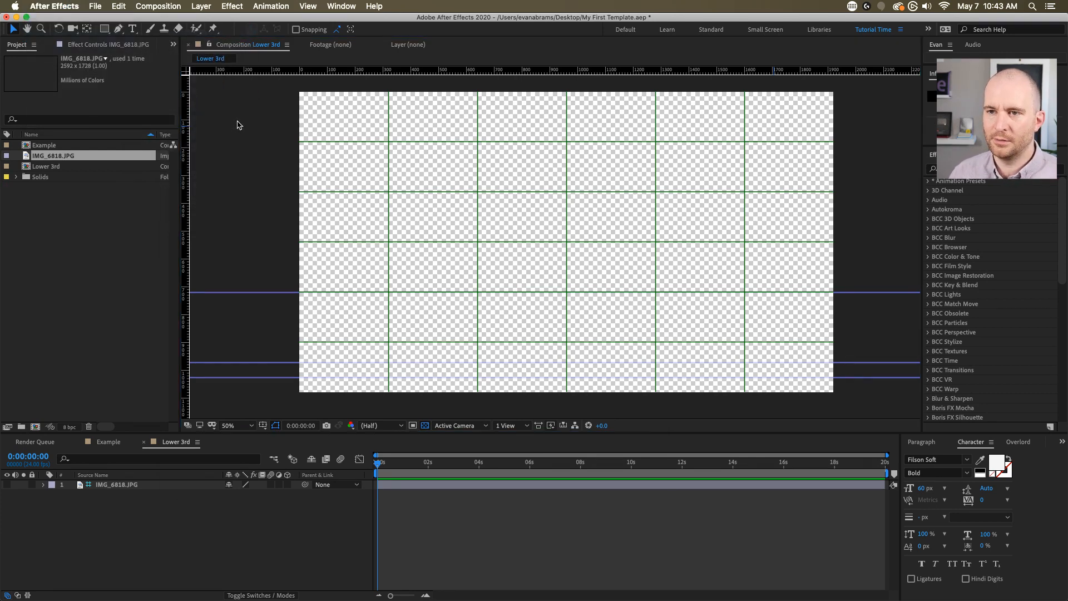
pyautogui.moveTo(266, 118); pyautogui.dragTo(347, 89)
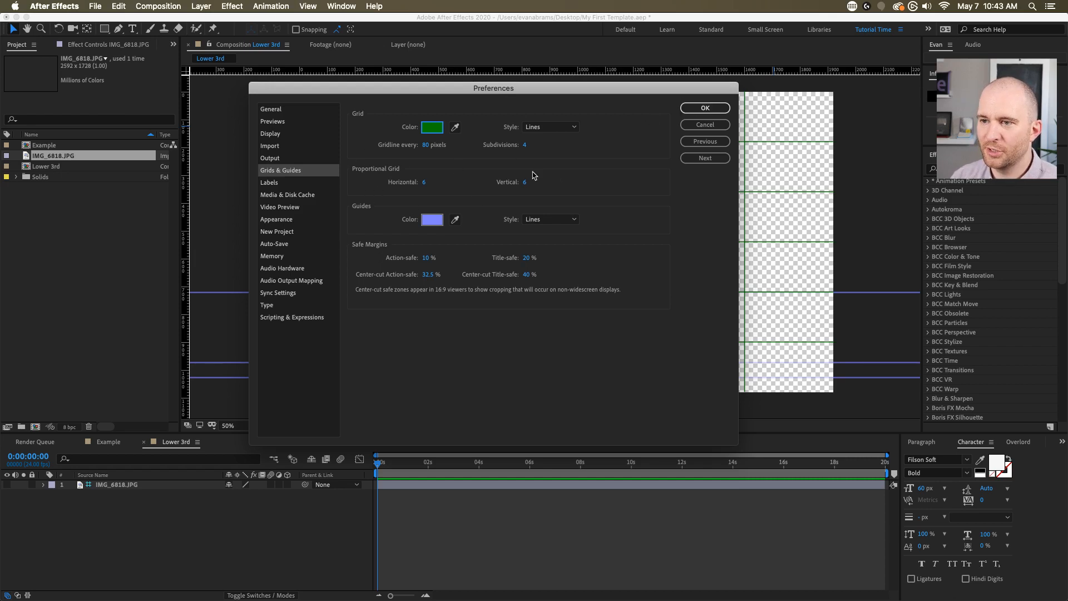
pyautogui.click(715, 108)
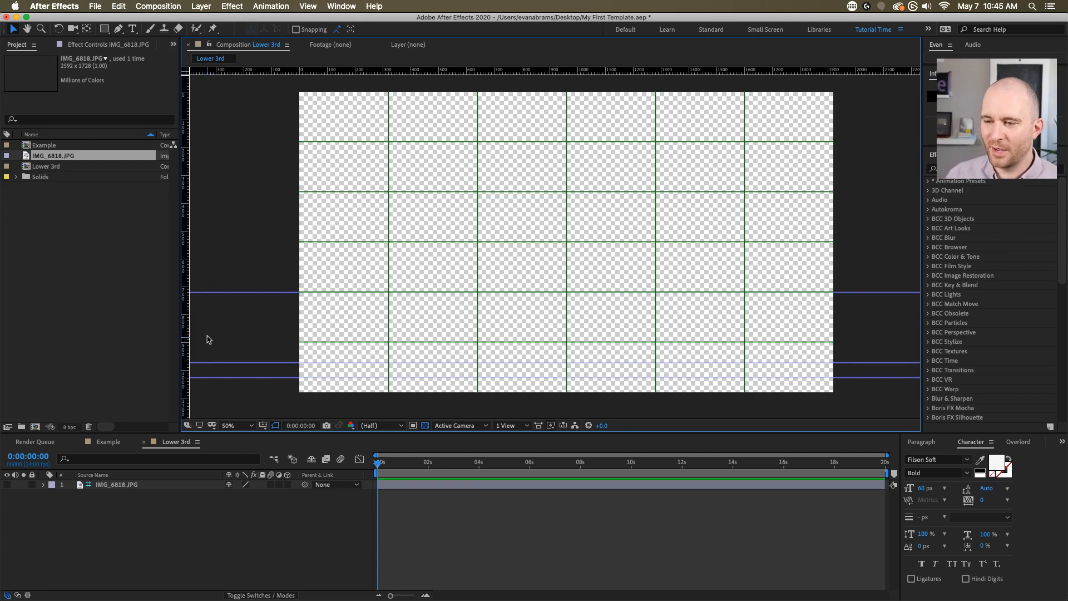
# - Make the IMG_6818.JPG layer visible again and turn off the Proportional Grid overlay
pyautogui.click(7, 485)
pyautogui.click(263, 426)
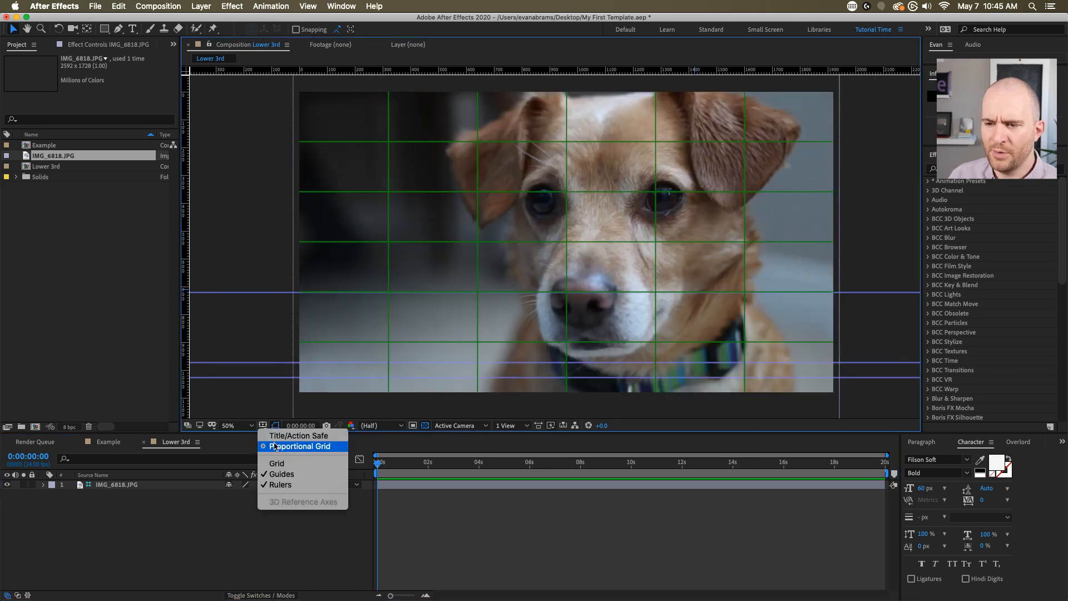
pyautogui.click(276, 445)
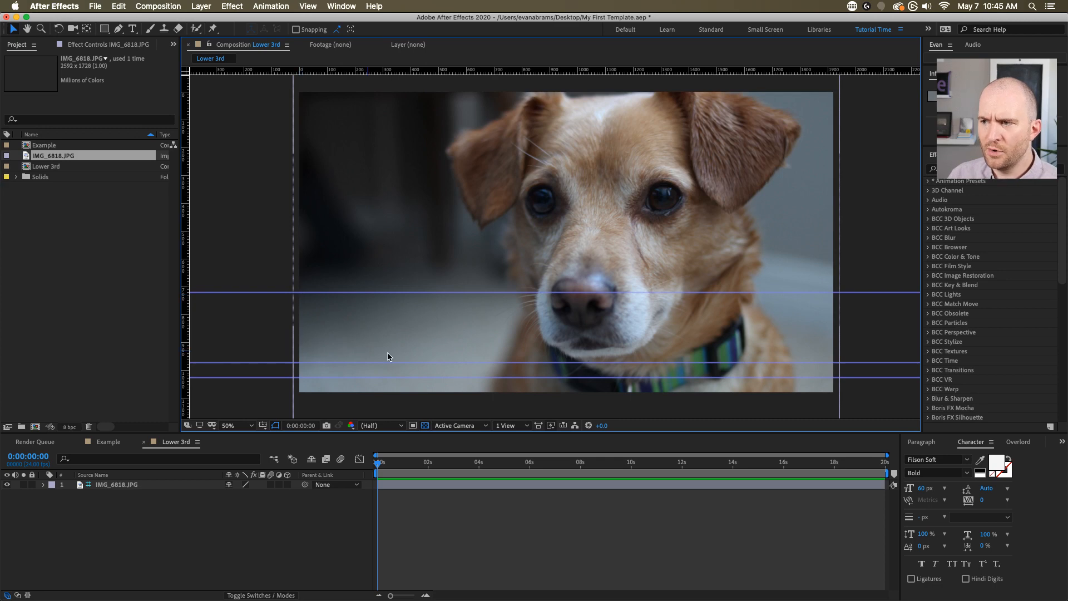
# - Scale the dog photo slightly wider than the composition and reposition it so it still covers the whole frame, leaving the layer deselected
pyautogui.click(444, 525)
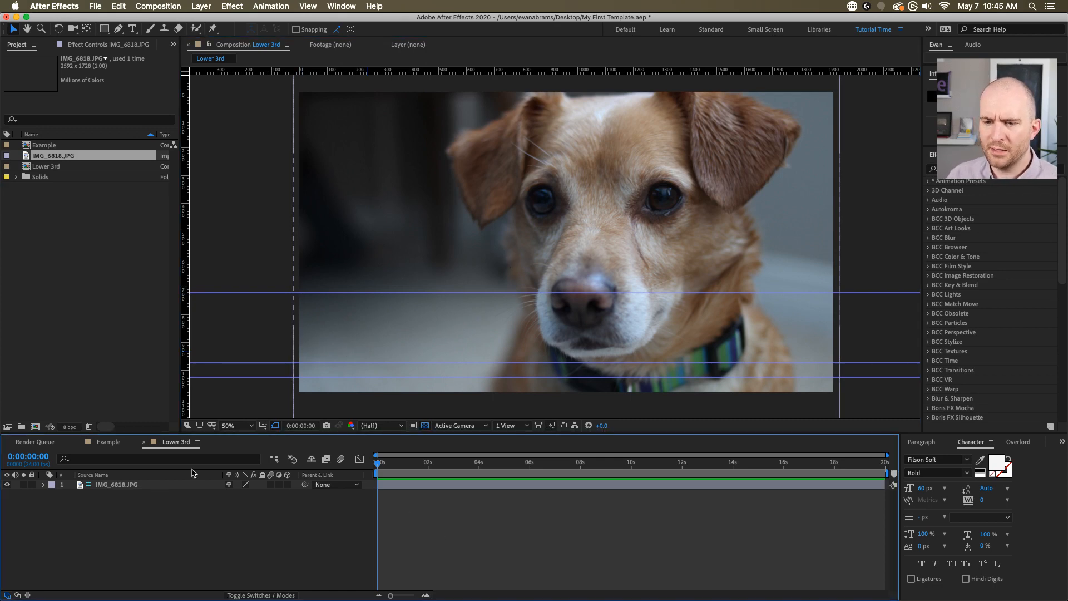
pyautogui.click(616, 197)
pyautogui.moveTo(623, 207); pyautogui.dragTo(694, 200)
pyautogui.moveTo(805, 218); pyautogui.dragTo(757, 216)
pyautogui.moveTo(840, 229); pyautogui.dragTo(875, 229)
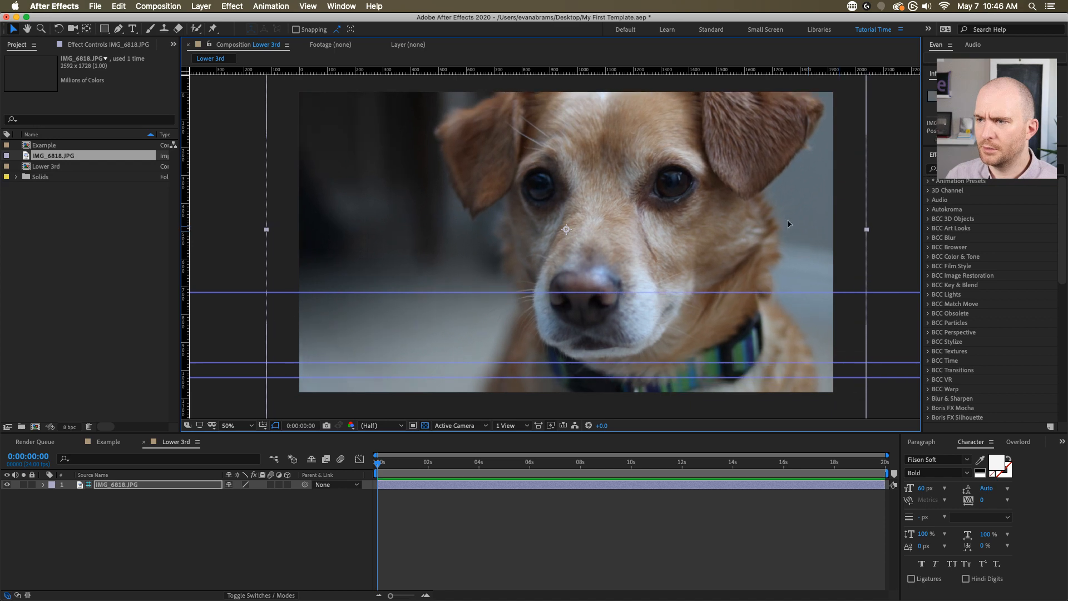
pyautogui.moveTo(805, 218); pyautogui.dragTo(777, 234)
pyautogui.press(',')
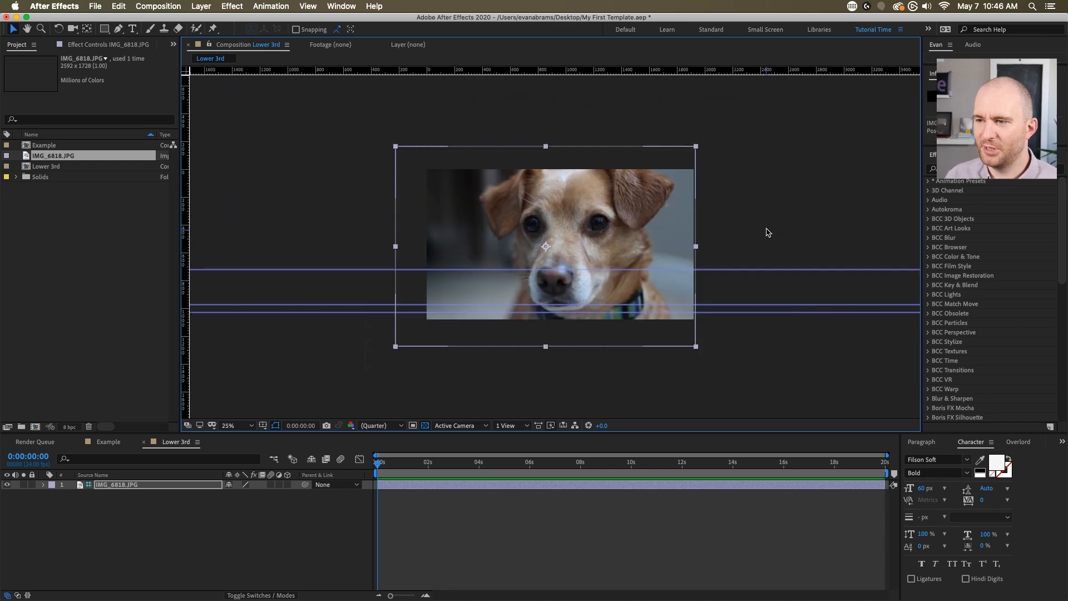
pyautogui.moveTo(670, 226)
pyautogui.mouseDown()
pyautogui.moveTo(676, 219)
pyautogui.moveTo(698, 245)
pyautogui.moveTo(681, 234)
pyautogui.mouseUp()
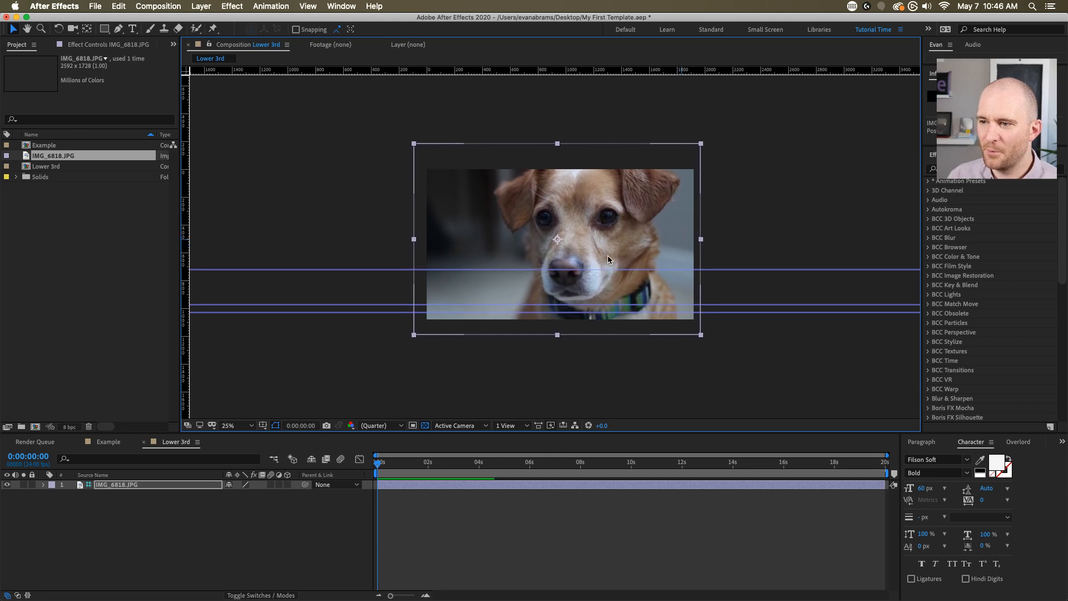
pyautogui.click(467, 495)
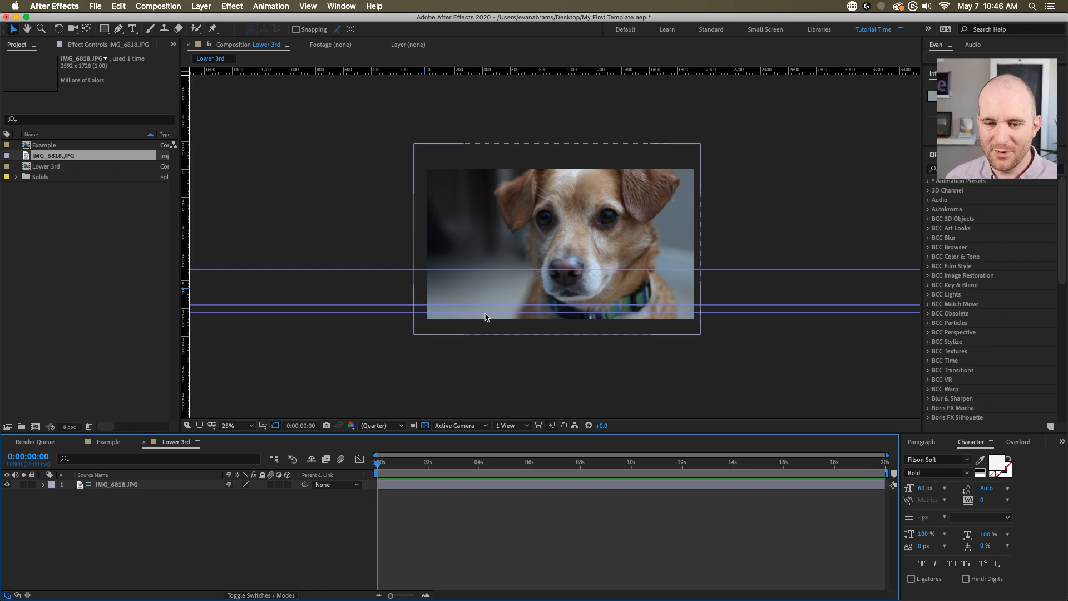
pyautogui.scroll(2, 491, 289)
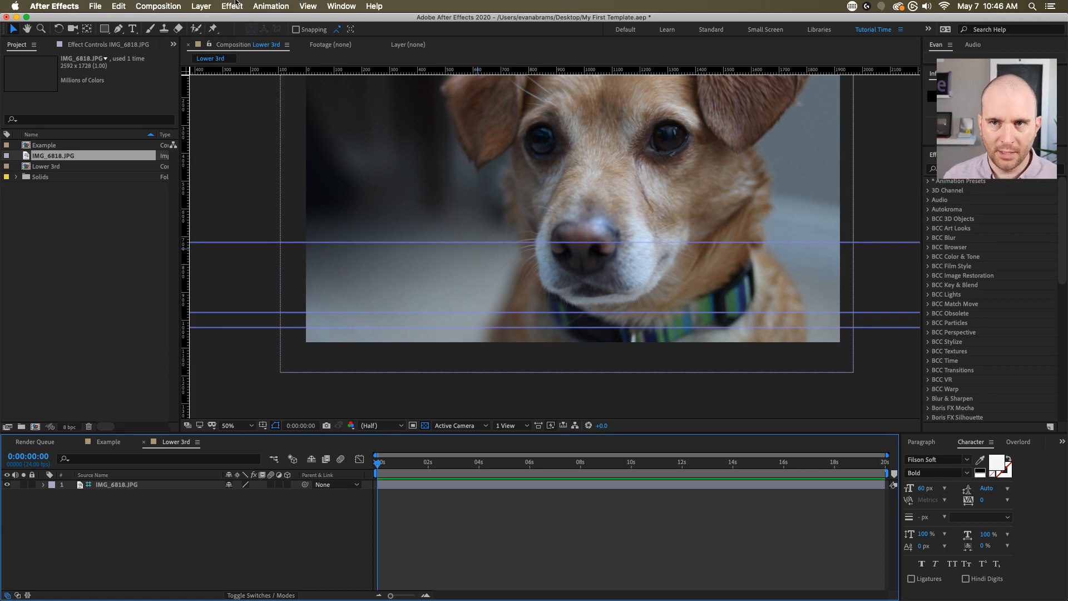
# - Add a white text layer reading "Sherbert" and move it fully into the frame, below the two-thirds horizontal guide
pyautogui.click(133, 29)
pyautogui.click(351, 269)
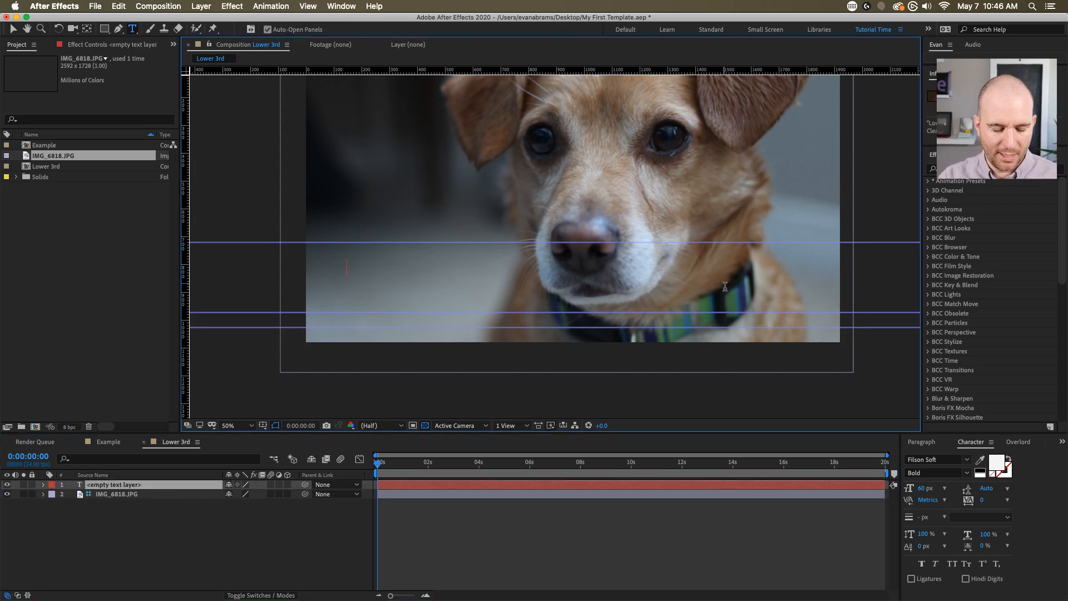
pyautogui.write('Sherbert')
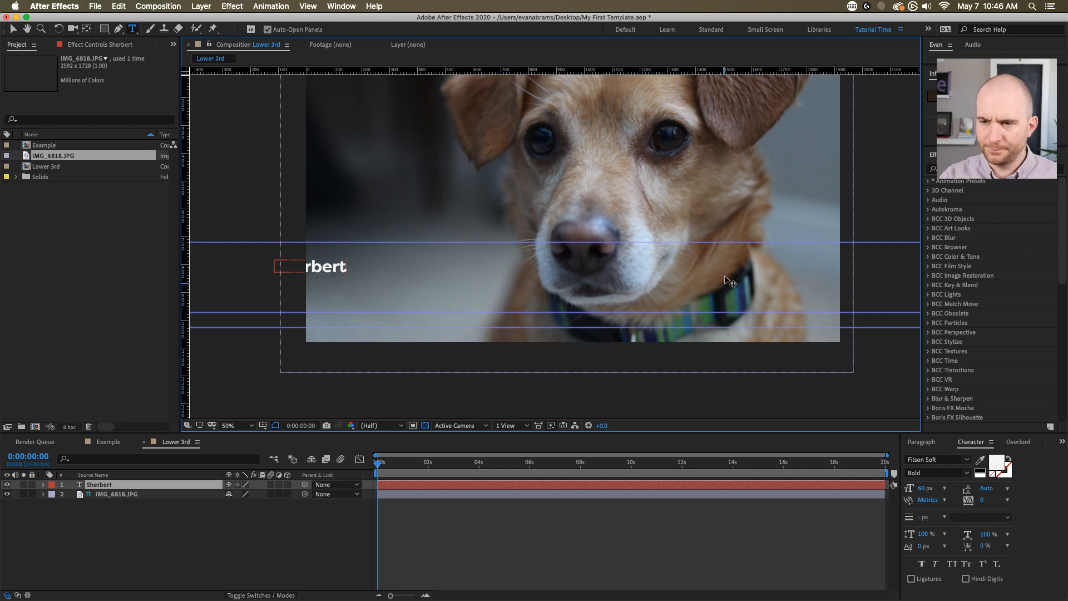
pyautogui.press('KP_Enter')
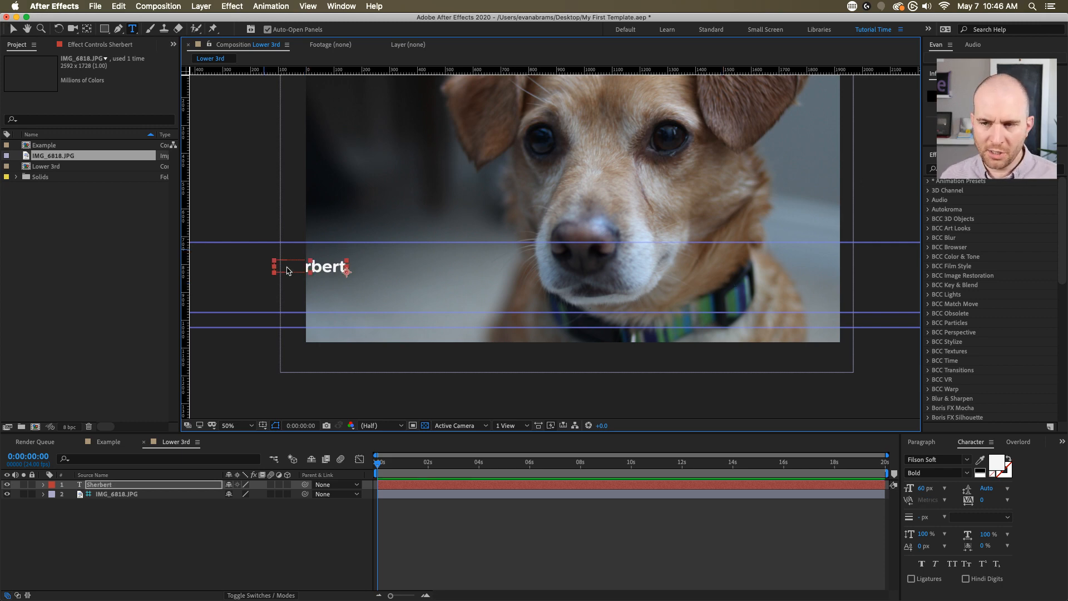
pyautogui.press('v')
pyautogui.moveTo(334, 261); pyautogui.dragTo(386, 257)
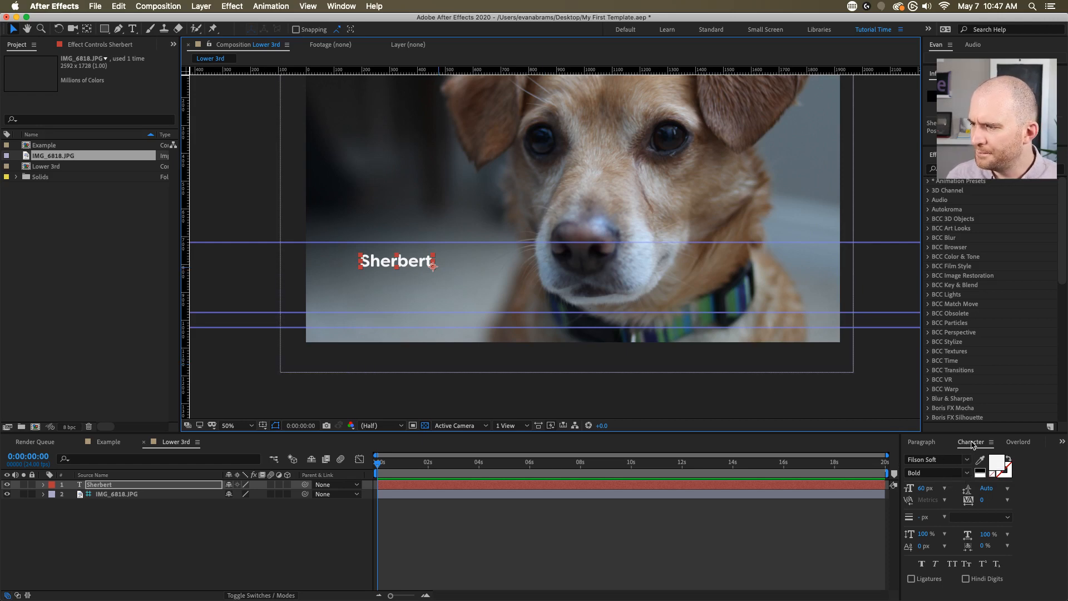
# - Left-align the Sherbert text at a font size of 100 px and place it near the frame's left edge
pyautogui.click(920, 443)
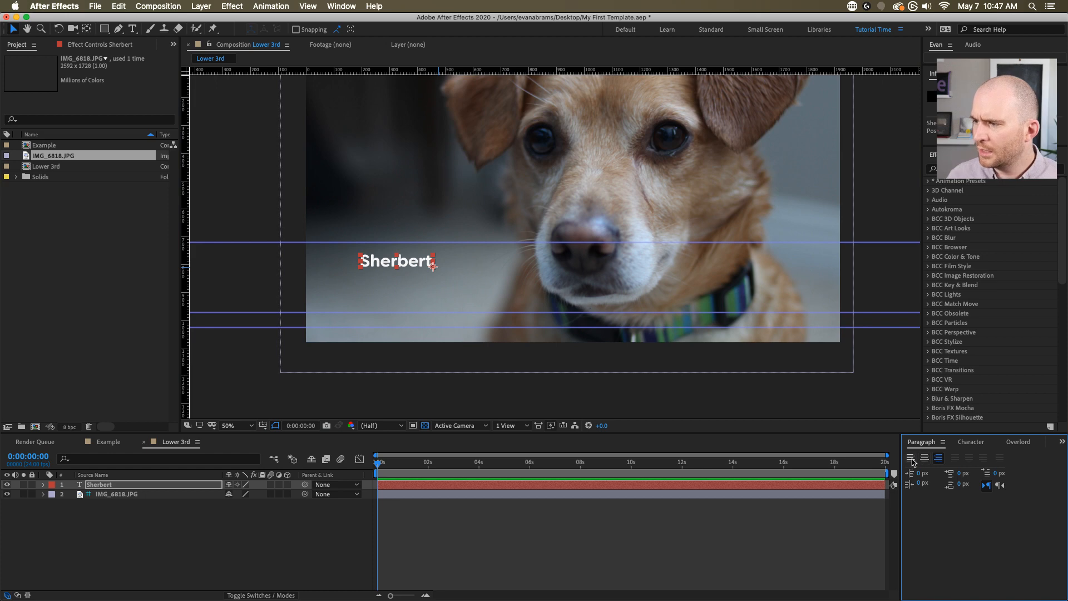
pyautogui.click(911, 458)
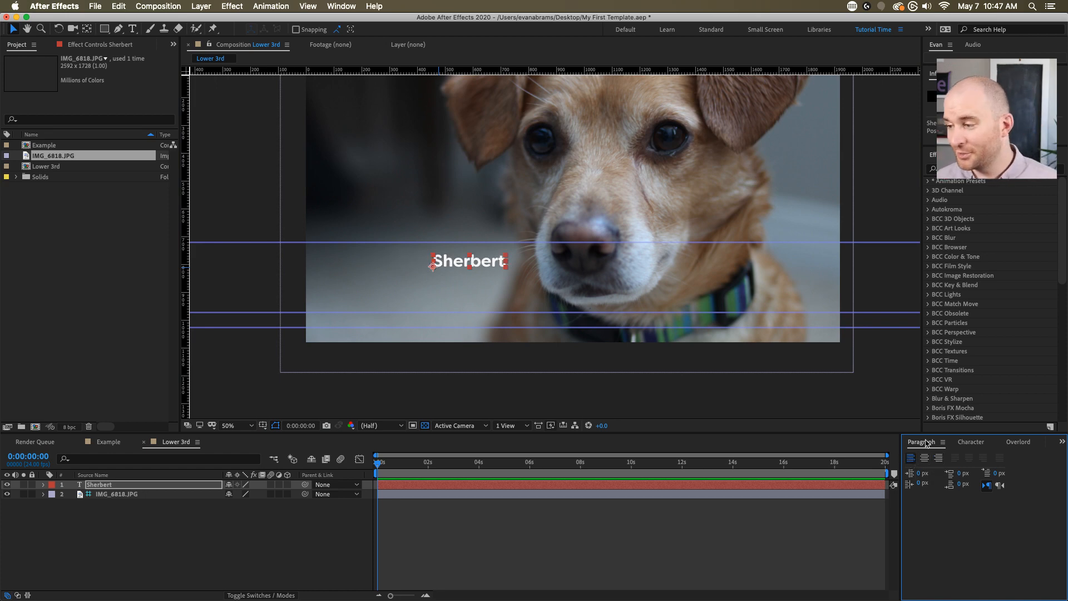
pyautogui.click(976, 442)
pyautogui.click(923, 488)
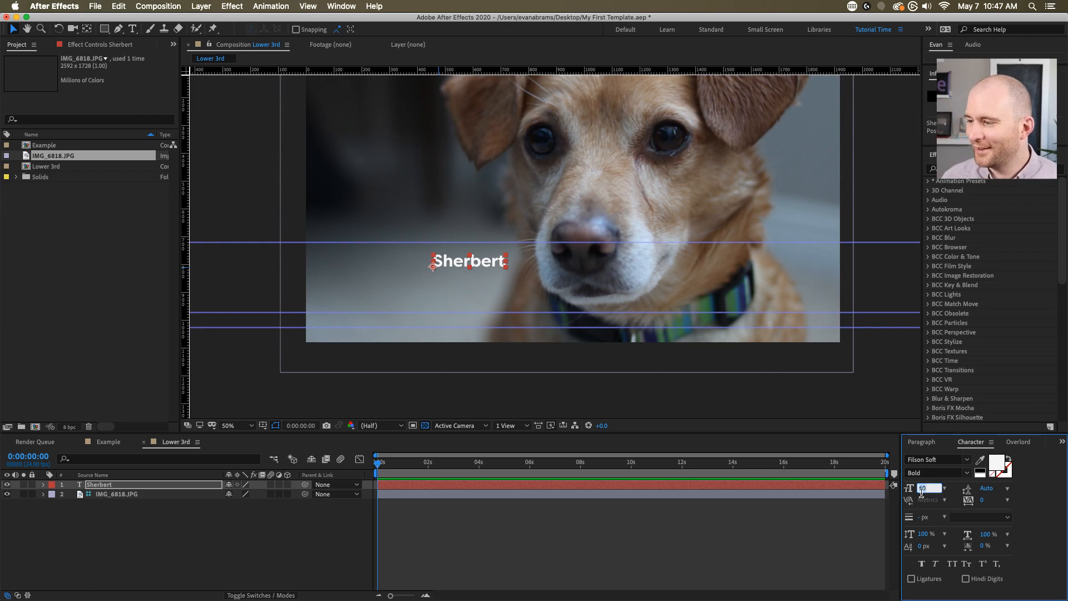
pyautogui.write('100')
pyautogui.press('Return')
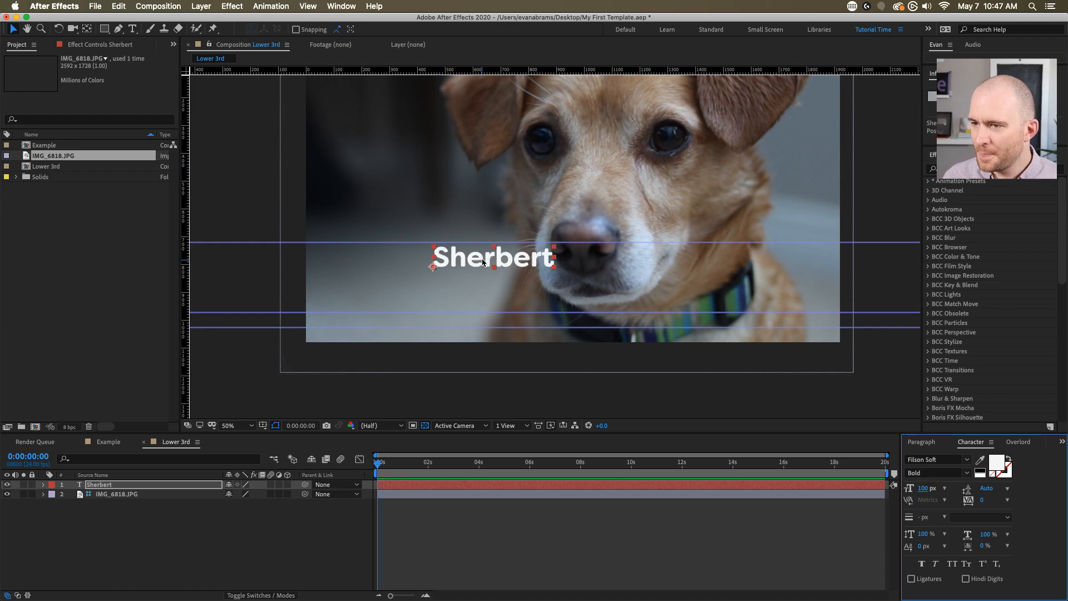
pyautogui.moveTo(484, 263); pyautogui.dragTo(387, 266)
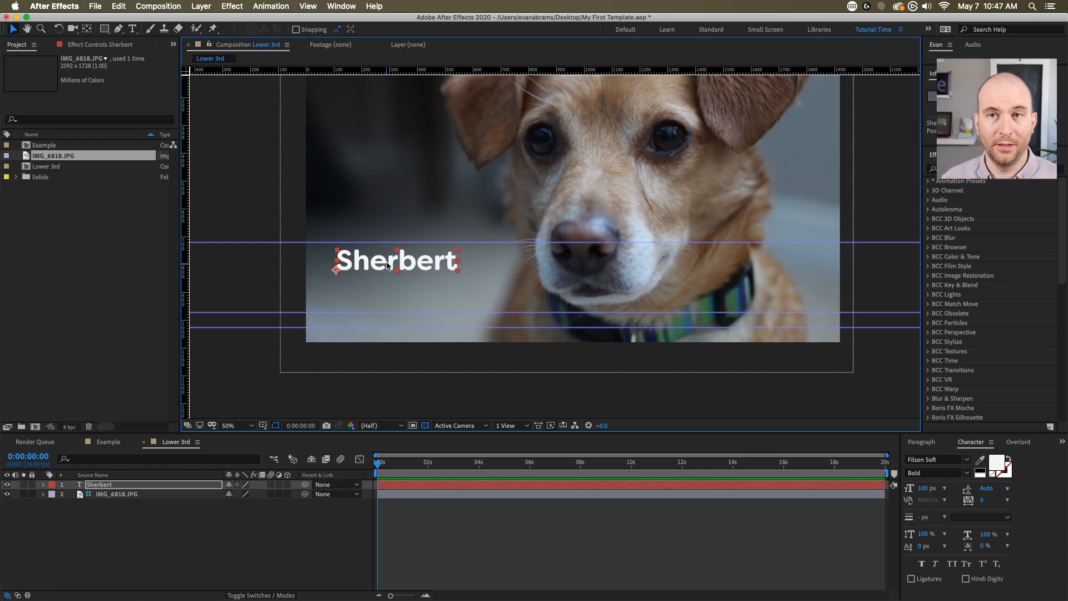
# - Try right alignment on the Sherbert text and return it to left alignment
pyautogui.click(923, 442)
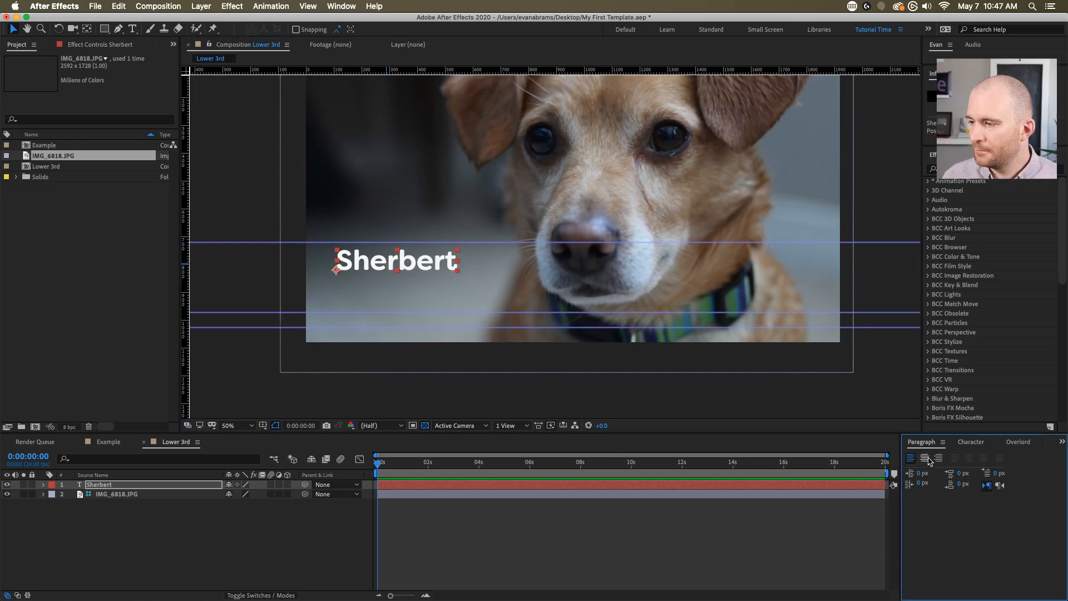
pyautogui.click(938, 458)
pyautogui.click(938, 459)
pyautogui.click(910, 457)
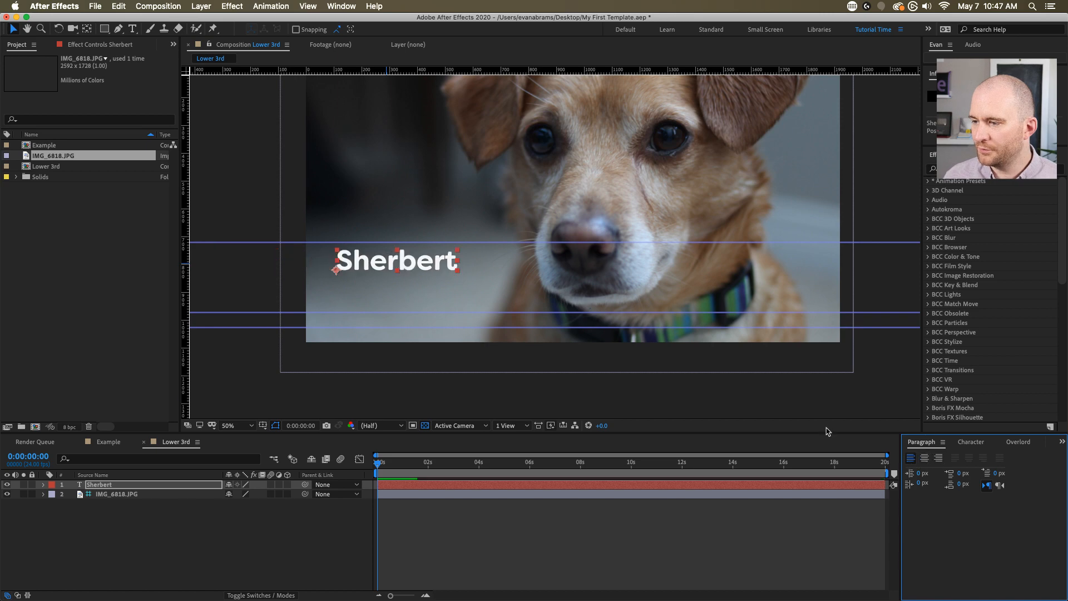
# - Replace the Sherbert text with a longer sample full name, including a middle initial
pyautogui.doubleClick(392, 263)
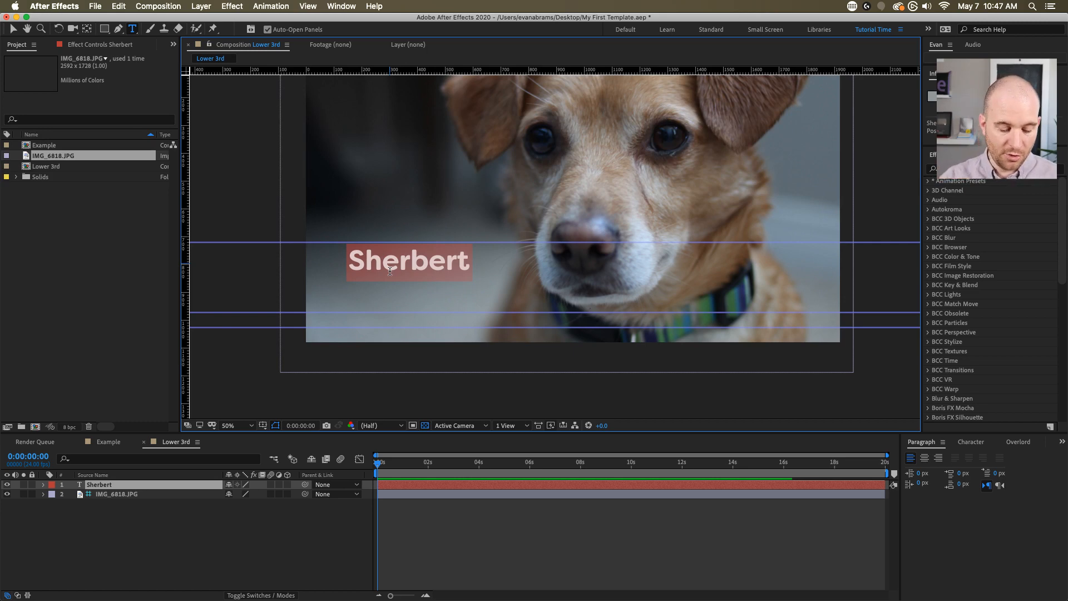
pyautogui.write('Herbert Q')
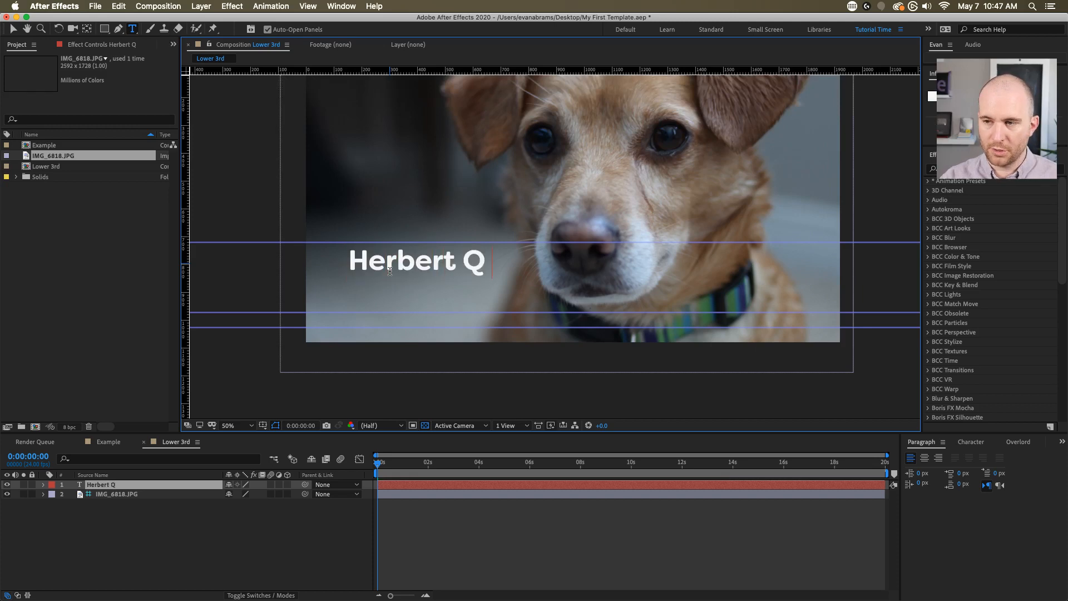
pyautogui.write(' Filson')
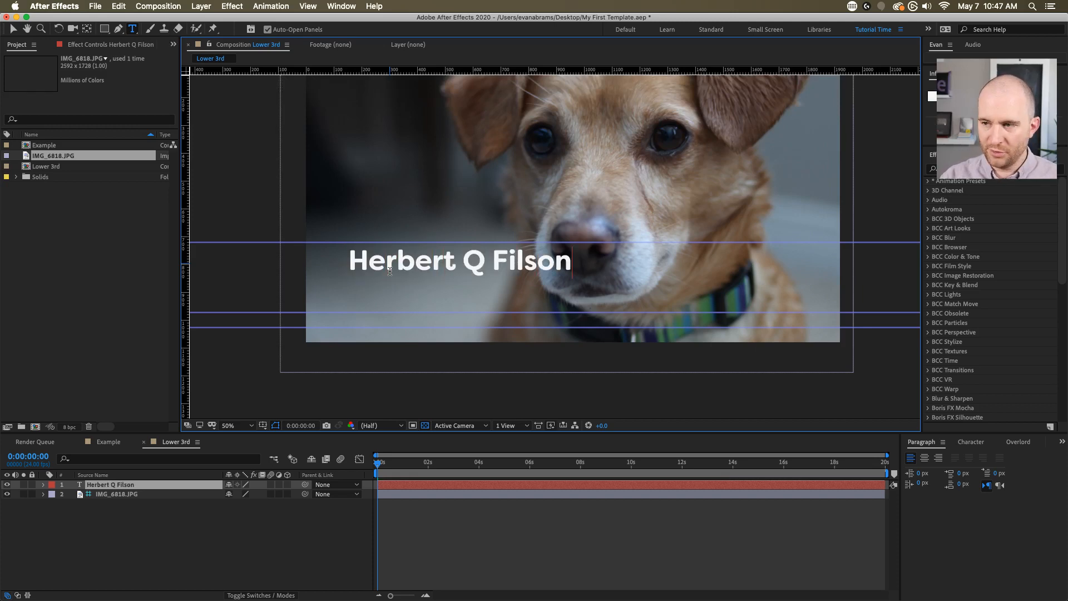
pyautogui.write('burg')
pyautogui.press('Escape')
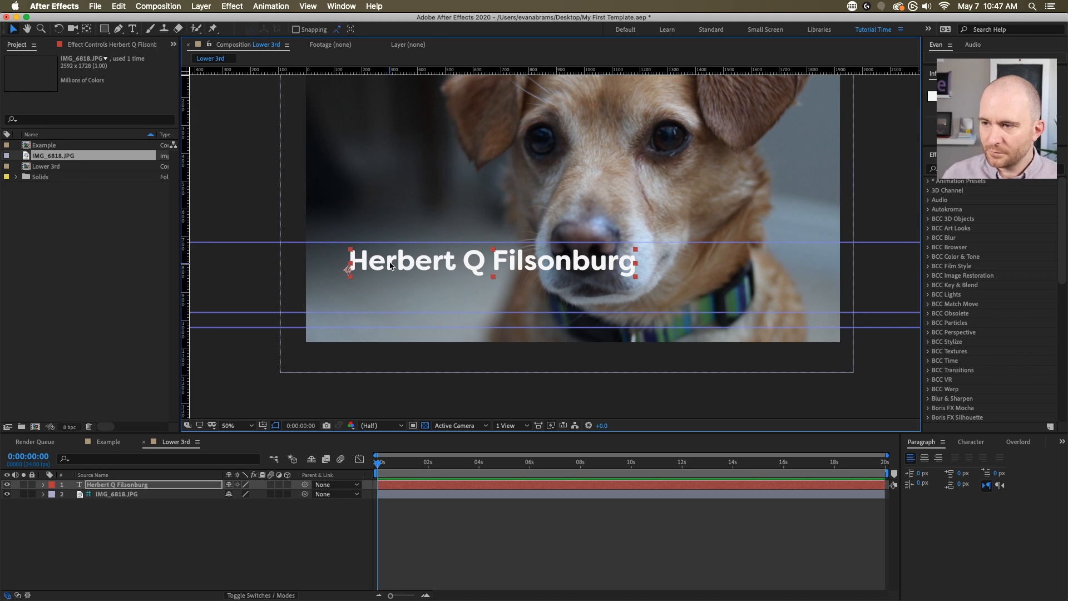
# - Shift the longer name text closer to the frame's left edge, leaving a small margin
pyautogui.hotkey('shift', 'Left')
pyautogui.hotkey('shift', 'Left')
pyautogui.hotkey('shift', 'Left')
pyautogui.hotkey('shift', 'Left')
pyautogui.hotkey('shift', 'Left')
pyautogui.hotkey('shift', 'Left')
pyautogui.hotkey('shift', 'Left')
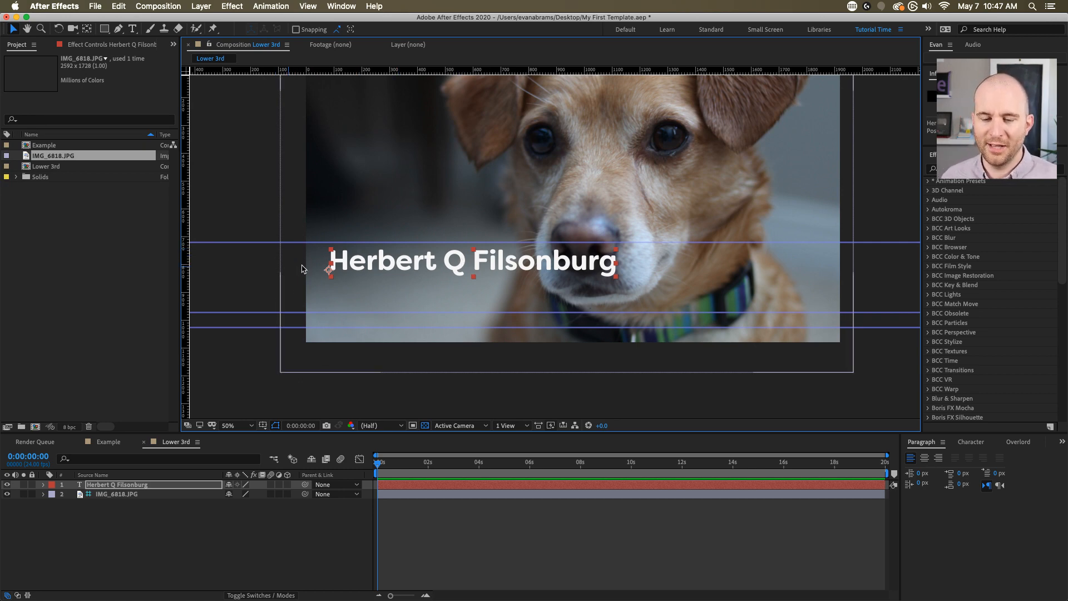
pyautogui.moveTo(362, 266); pyautogui.dragTo(370, 267)
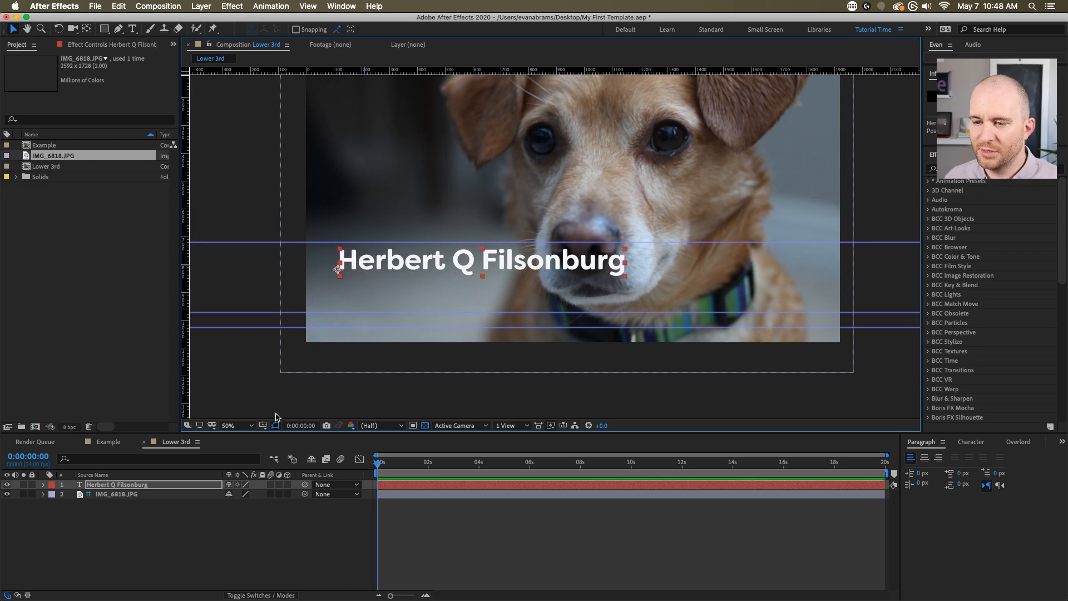
# - Show the Title/Action Safe overlay and place vertical guides on the left title-safe and action-safe edges, moving the text clear of them
pyautogui.click(263, 425)
pyautogui.click(279, 436)
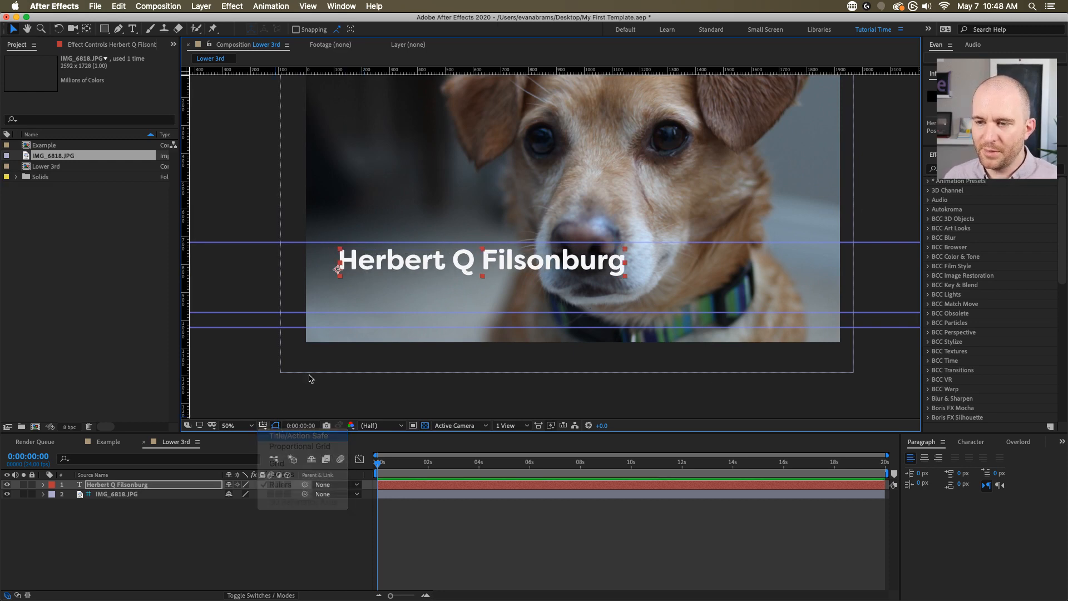
pyautogui.moveTo(370, 265); pyautogui.dragTo(435, 258)
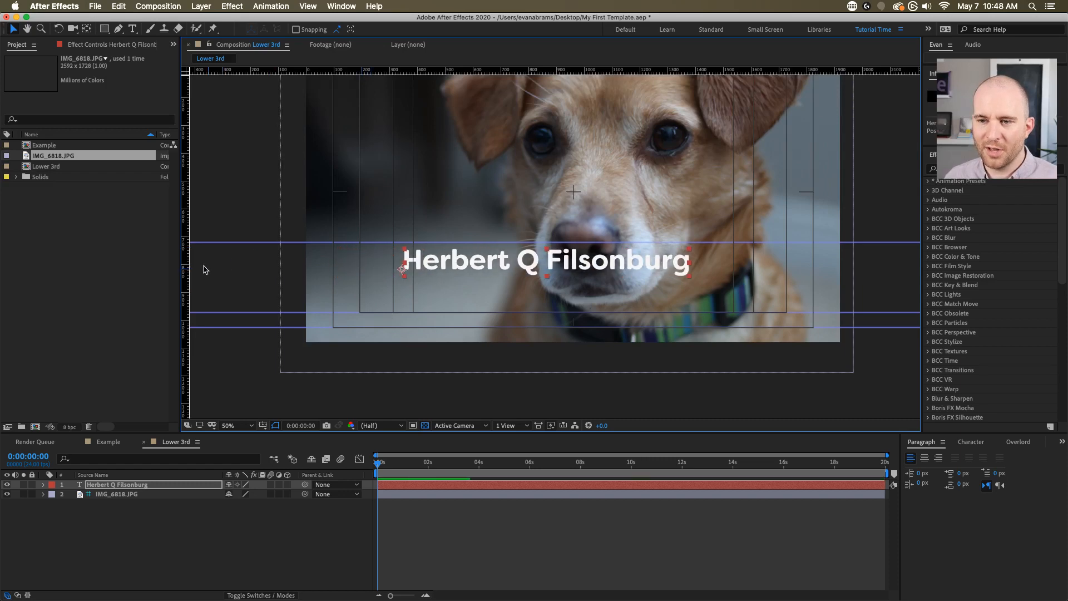
pyautogui.moveTo(187, 261); pyautogui.dragTo(361, 298)
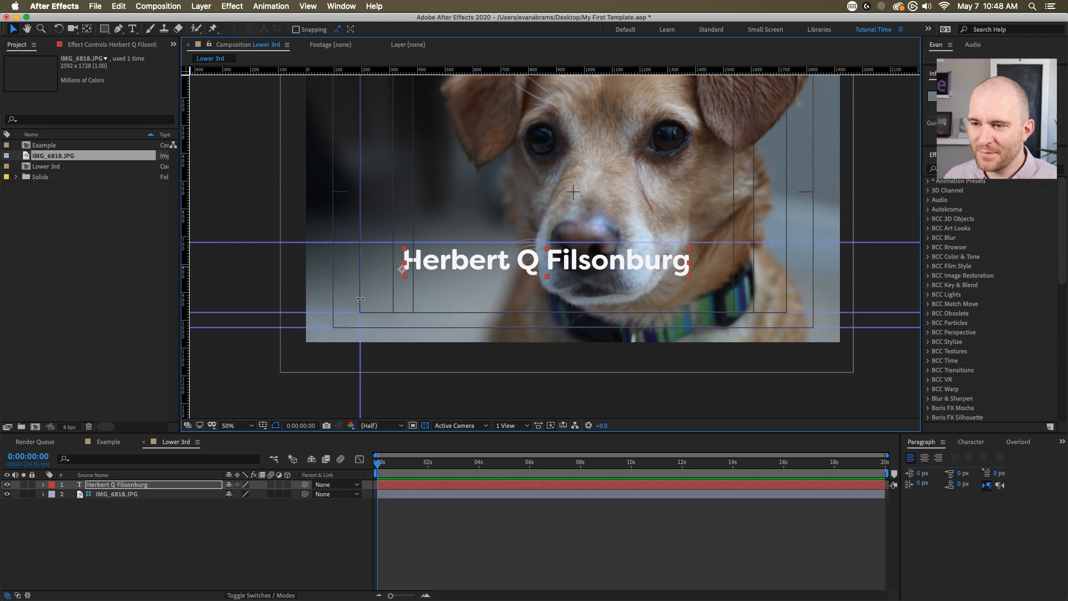
pyautogui.moveTo(187, 301); pyautogui.dragTo(334, 298)
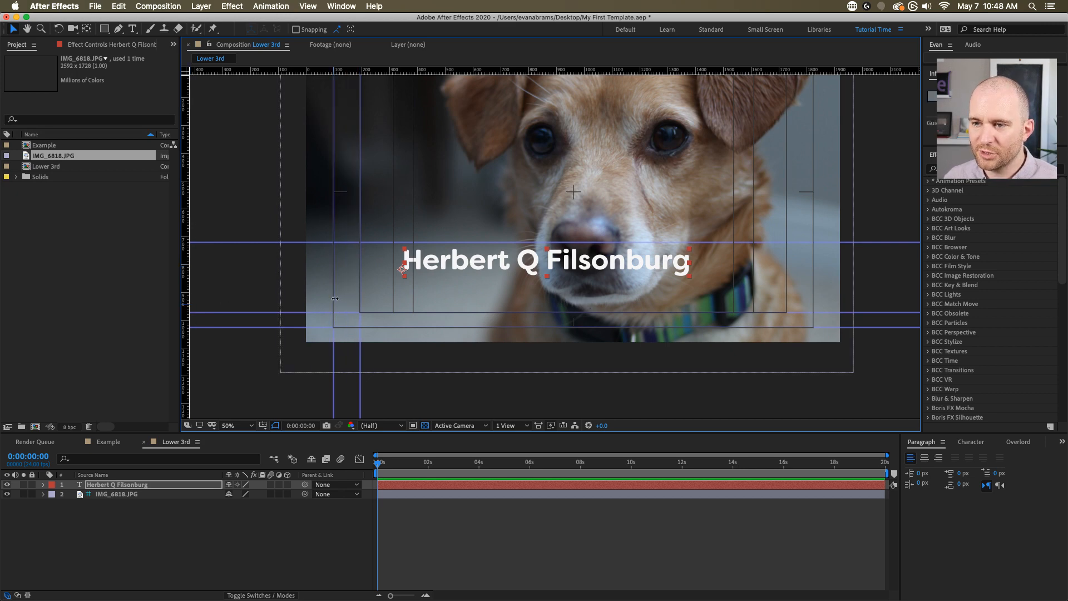
# - Move the name text so it starts just inside the left action-safe guide, and hide the Title/Action Safe overlay
pyautogui.moveTo(448, 259); pyautogui.dragTo(390, 255)
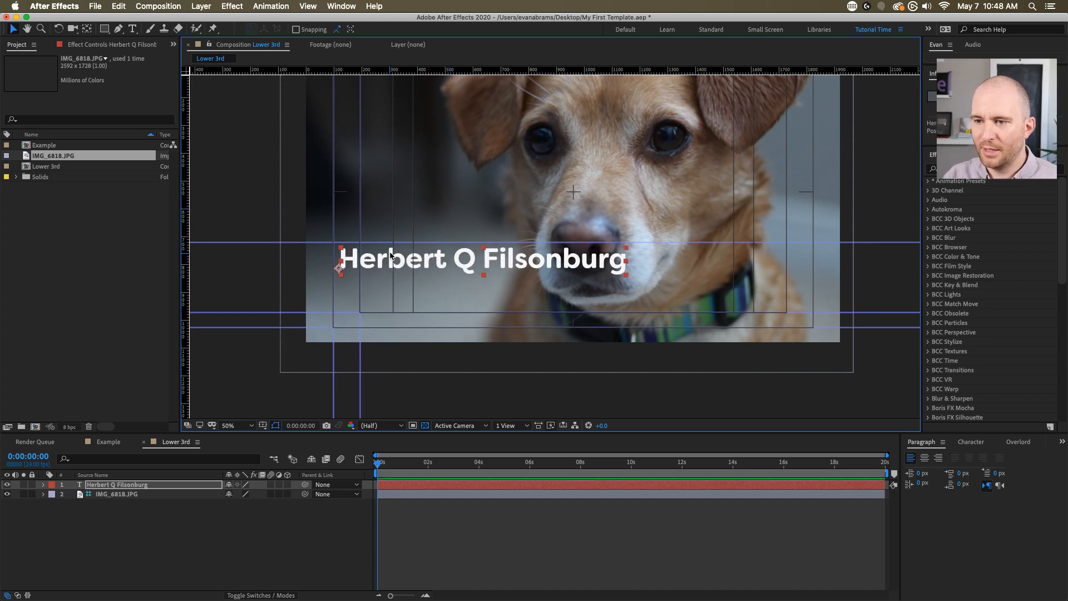
pyautogui.doubleClick(390, 255)
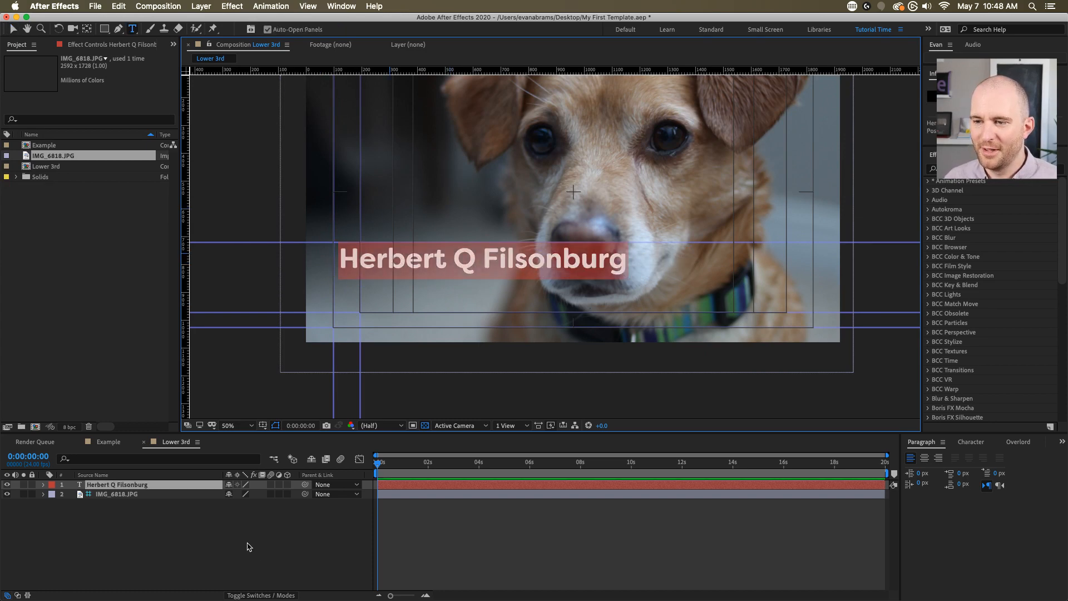
pyautogui.click(478, 529)
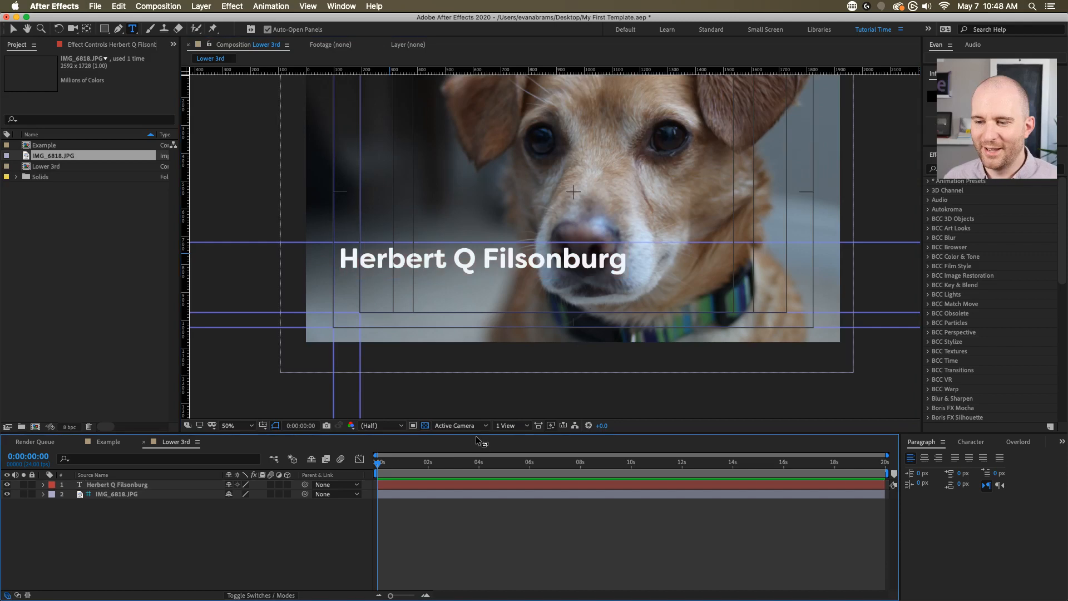
pyautogui.click(263, 425)
pyautogui.click(271, 437)
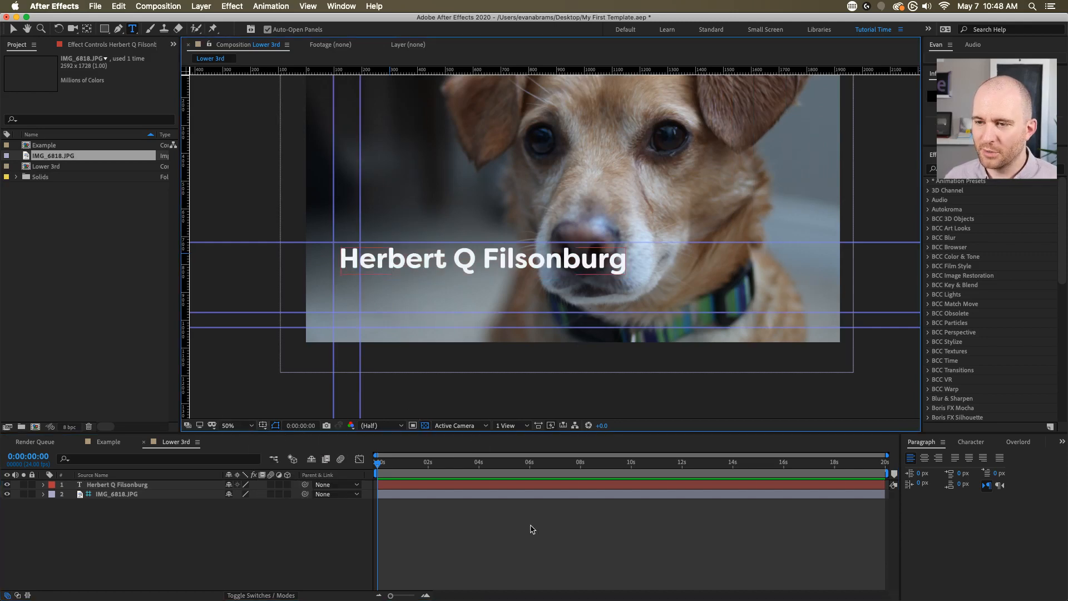
pyautogui.click(563, 540)
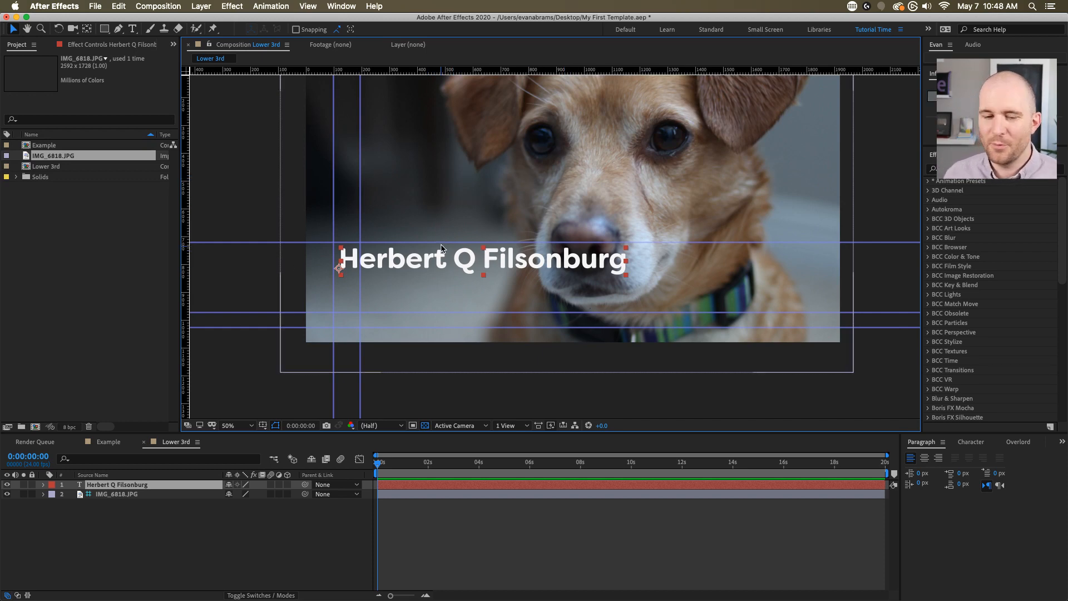
# - Replace the name in the text layer with "Sherbert P Doggo"
pyautogui.scroll(-3, 543, 222)
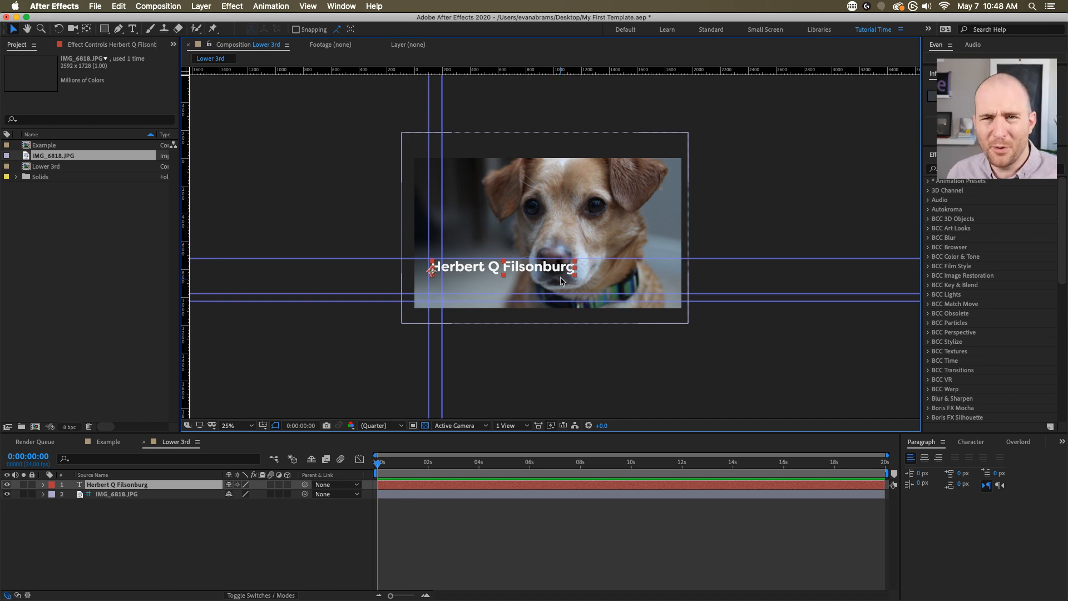
pyautogui.scroll(2, 445, 273)
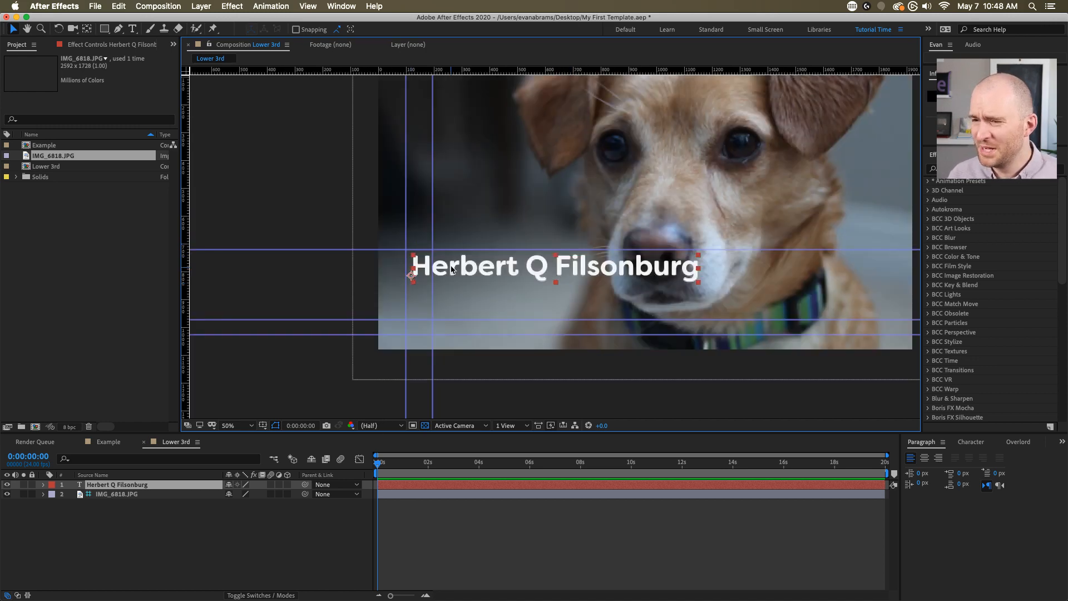
pyautogui.doubleClick(477, 271)
pyautogui.write('Sherb')
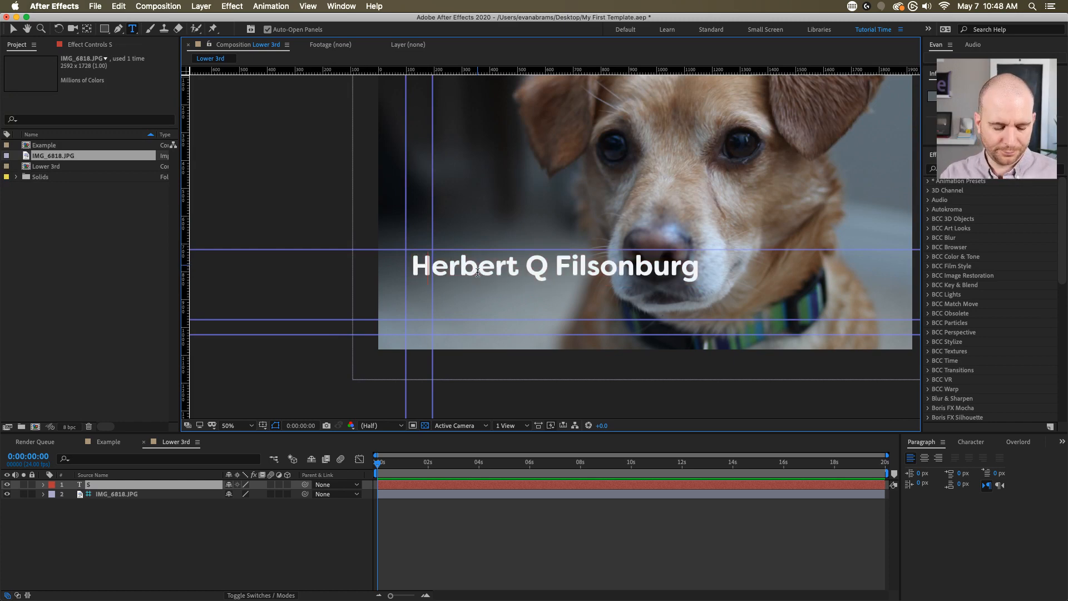
pyautogui.write('ert')
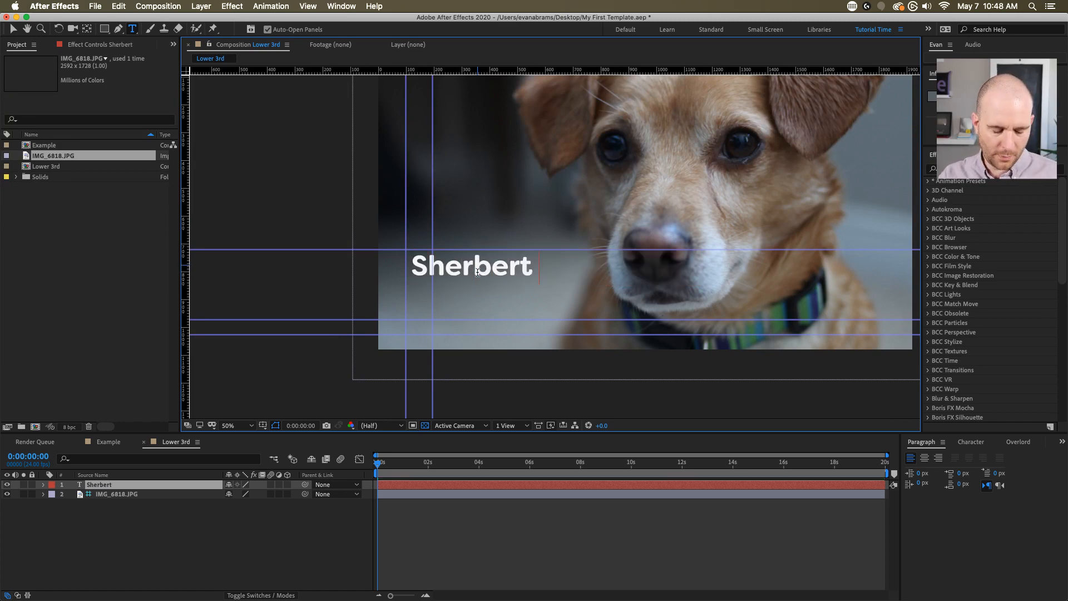
pyautogui.write(' P Doggo')
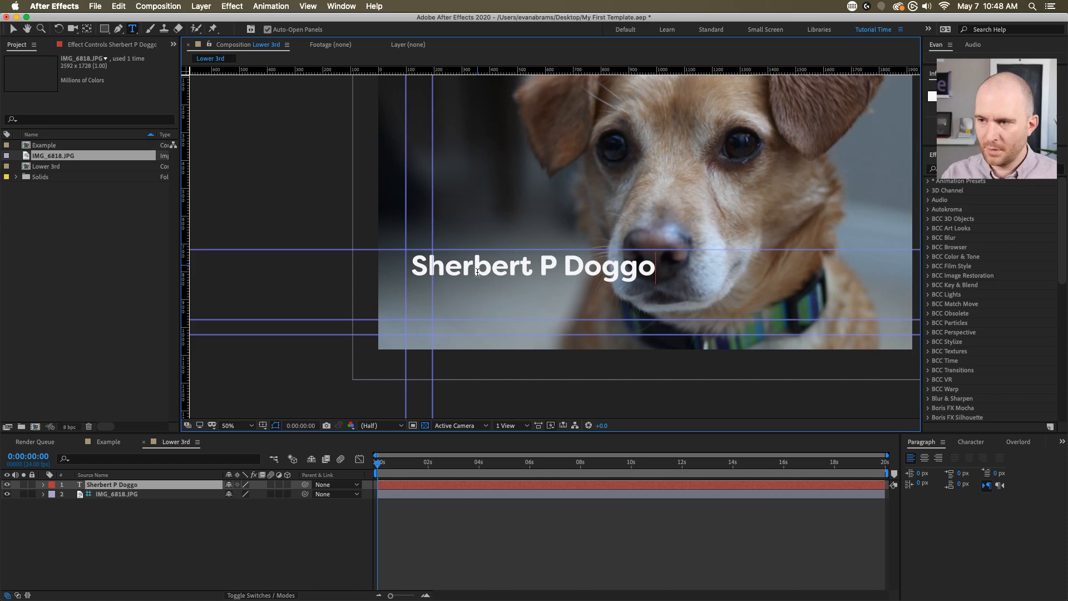
pyautogui.press('Escape')
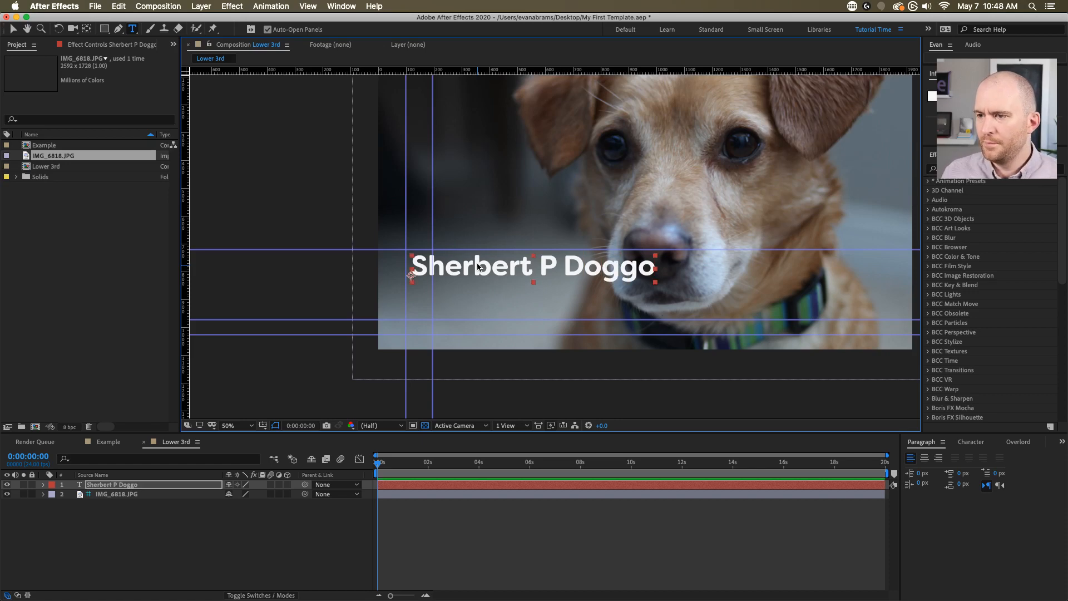
pyautogui.press('v')
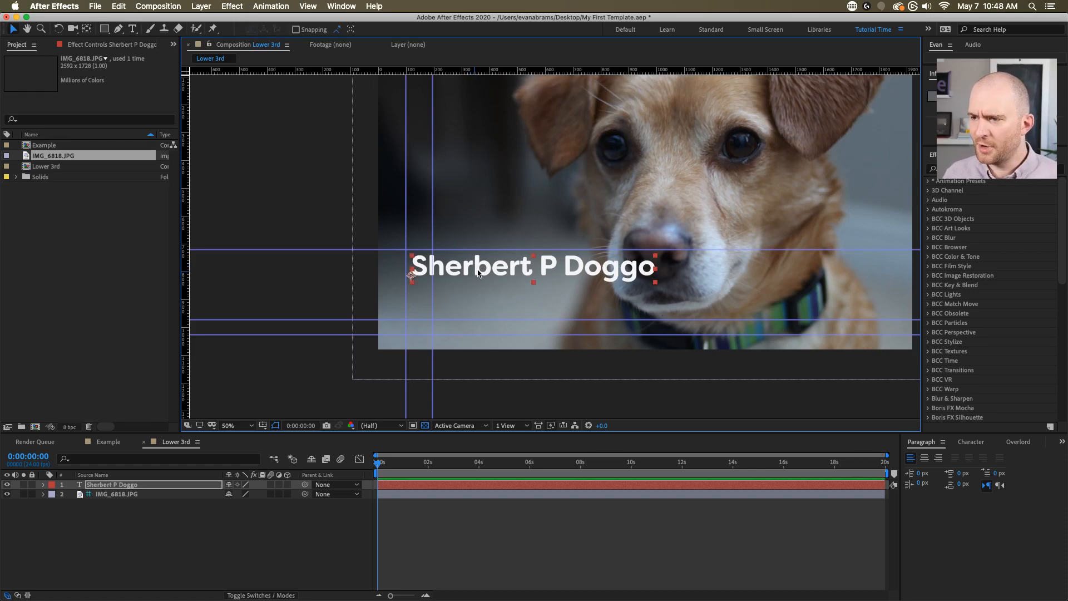
# - Nudge the Sherbert P Doggo text straight down so it sits between the two-thirds guide and the title-safe guide
pyautogui.moveTo(546, 267); pyautogui.dragTo(432, 282)
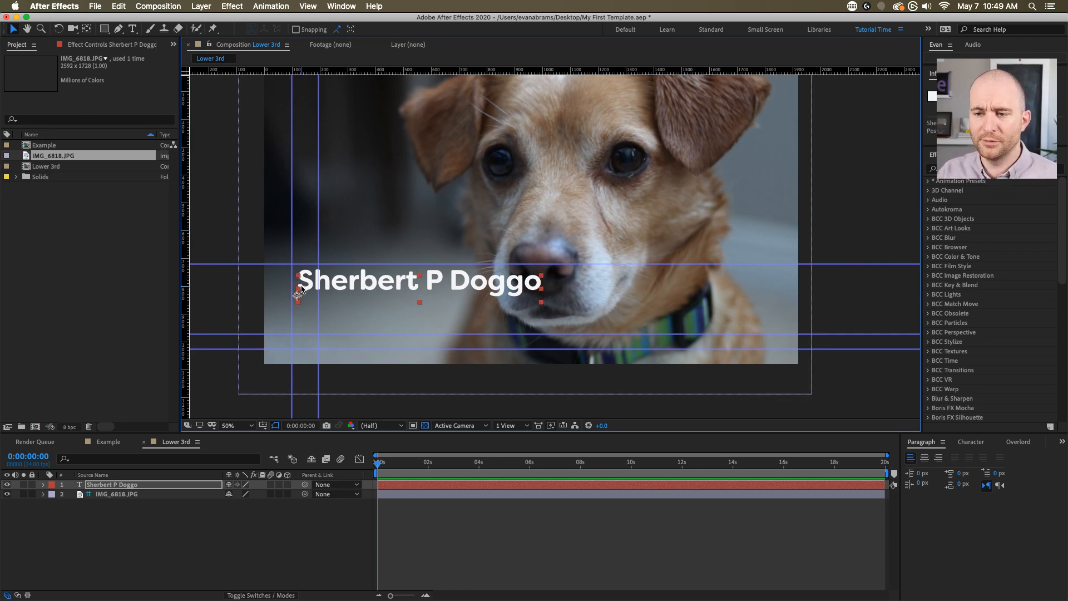
pyautogui.hotkey('shift', 'Down')
pyautogui.hotkey('shift', 'Down')
pyautogui.hotkey('shift', 'Down')
pyautogui.hotkey('shift', 'Down')
pyautogui.hotkey('shift', 'Down')
pyautogui.hotkey('shift', 'Down')
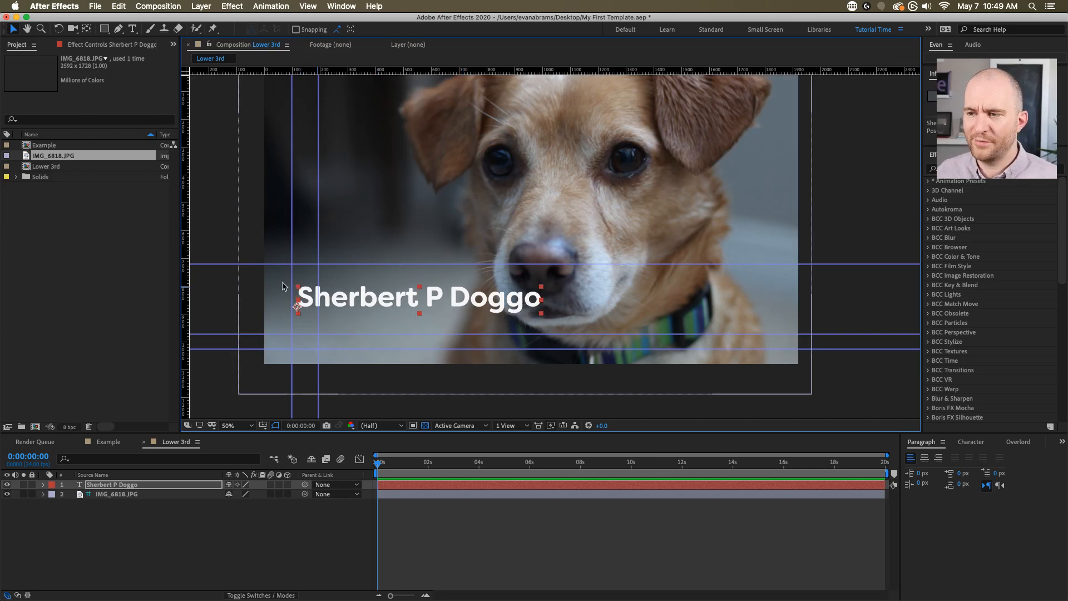
pyautogui.moveTo(457, 222); pyautogui.dragTo(454, 231)
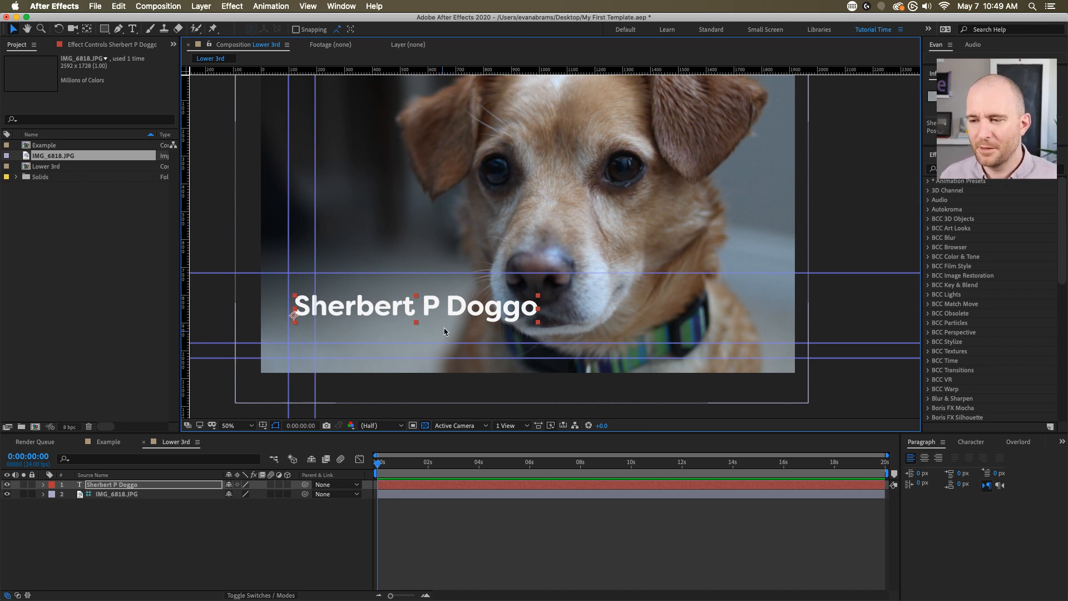
pyautogui.moveTo(678, 252); pyautogui.dragTo(622, 234)
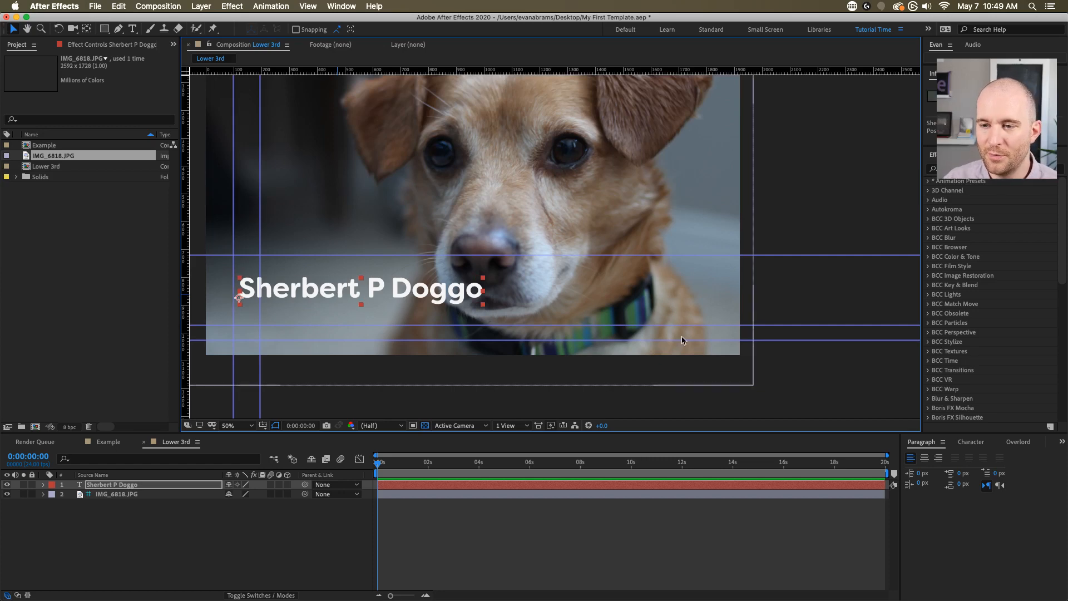
pyautogui.click(562, 559)
pyautogui.moveTo(462, 322); pyautogui.dragTo(469, 329)
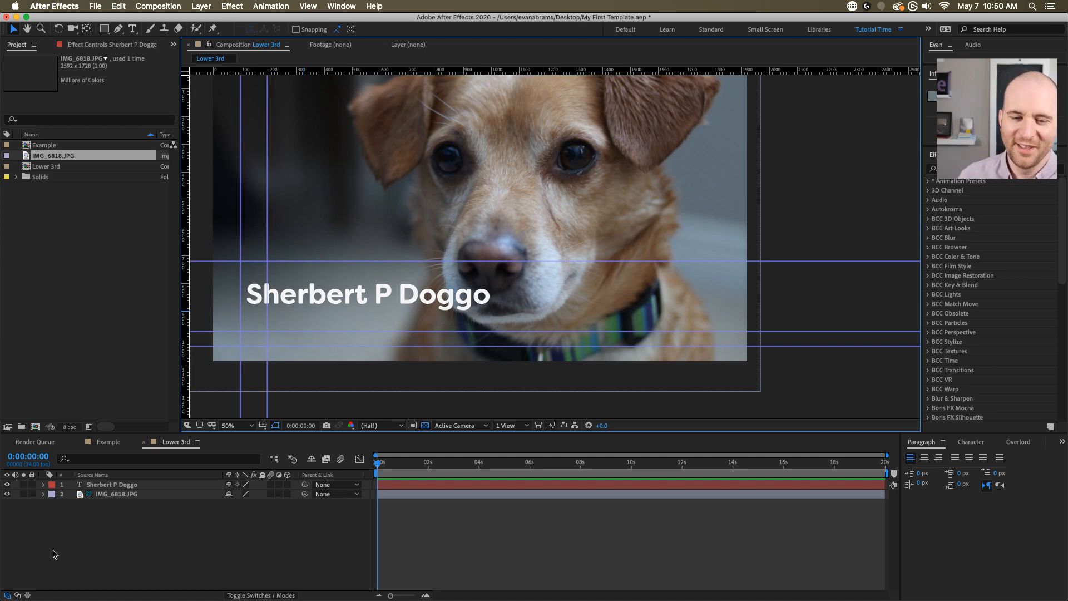
# - Rename the Sherbert P Doggo text layer as "Name"
pyautogui.click(441, 303)
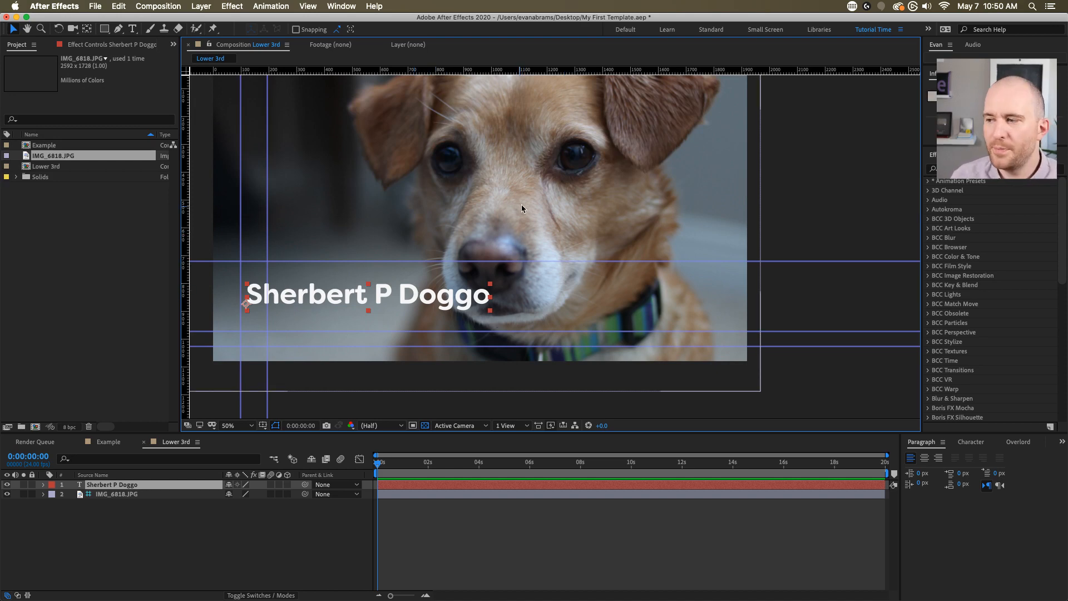
pyautogui.click(122, 484)
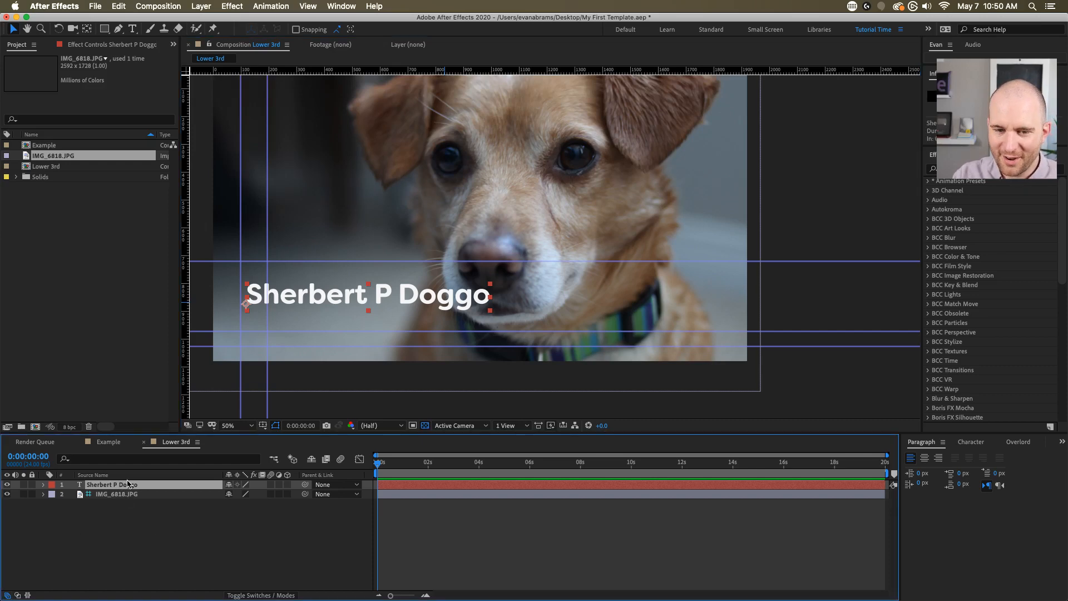
pyautogui.press('Return')
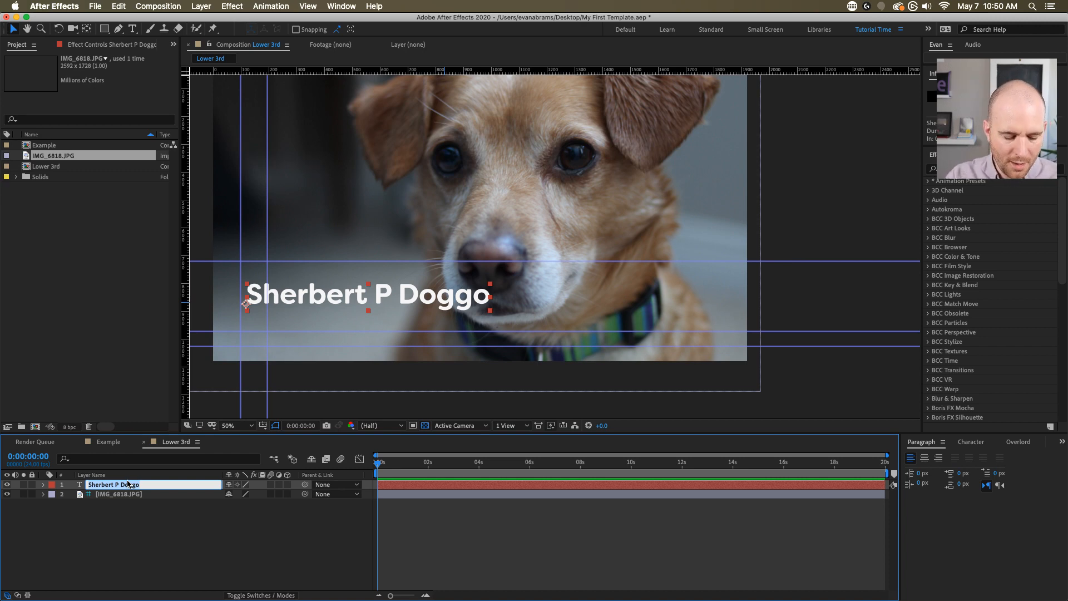
pyautogui.write('Name')
pyautogui.press('Return')
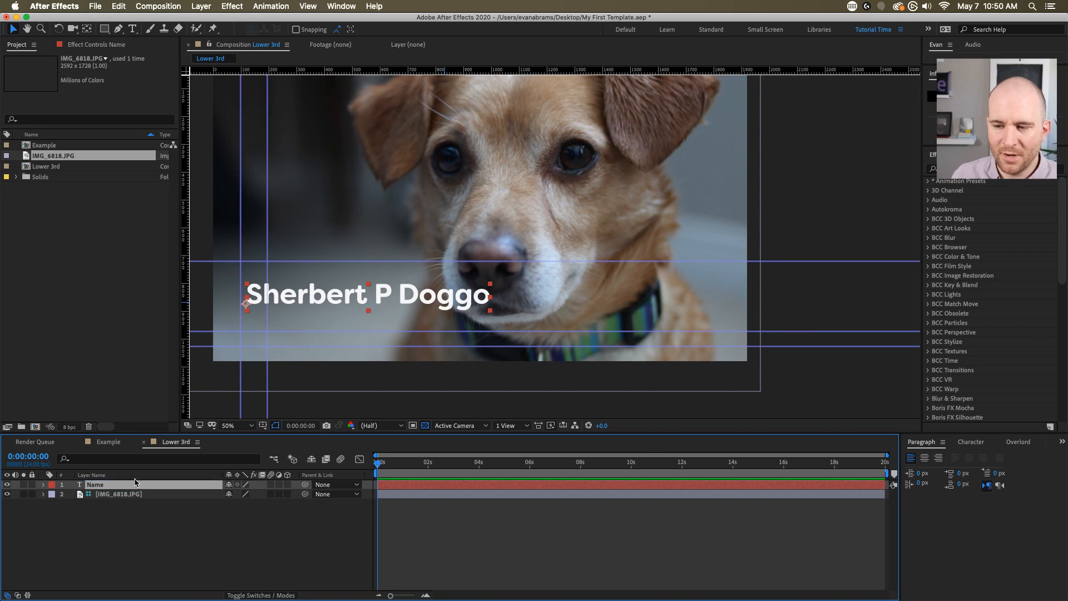
# - Duplicate the Name layer and rename the copy as "Title"
pyautogui.press('super+d')
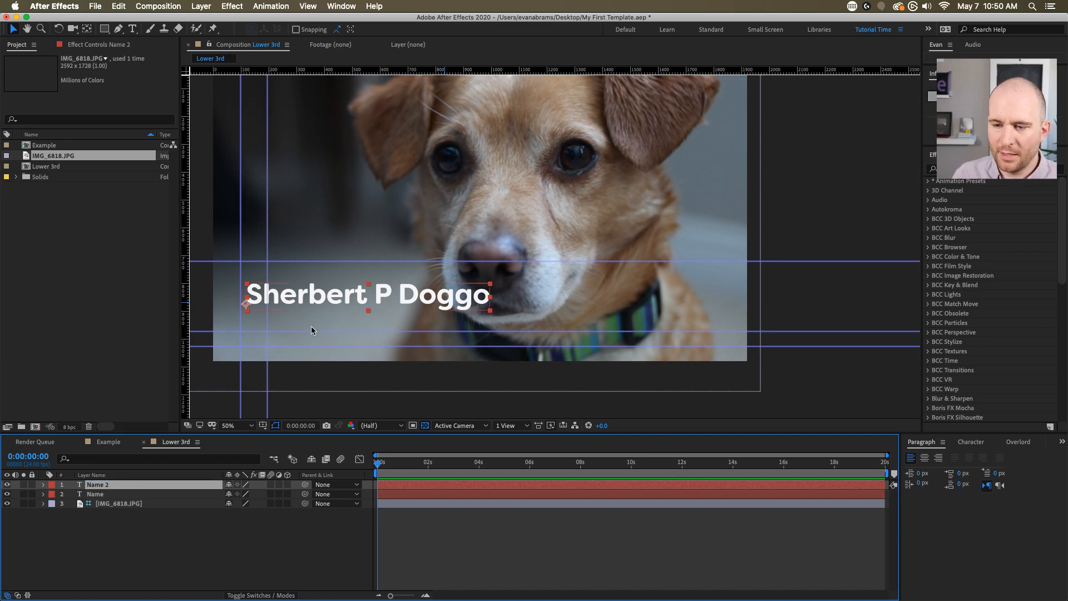
pyautogui.press('Return')
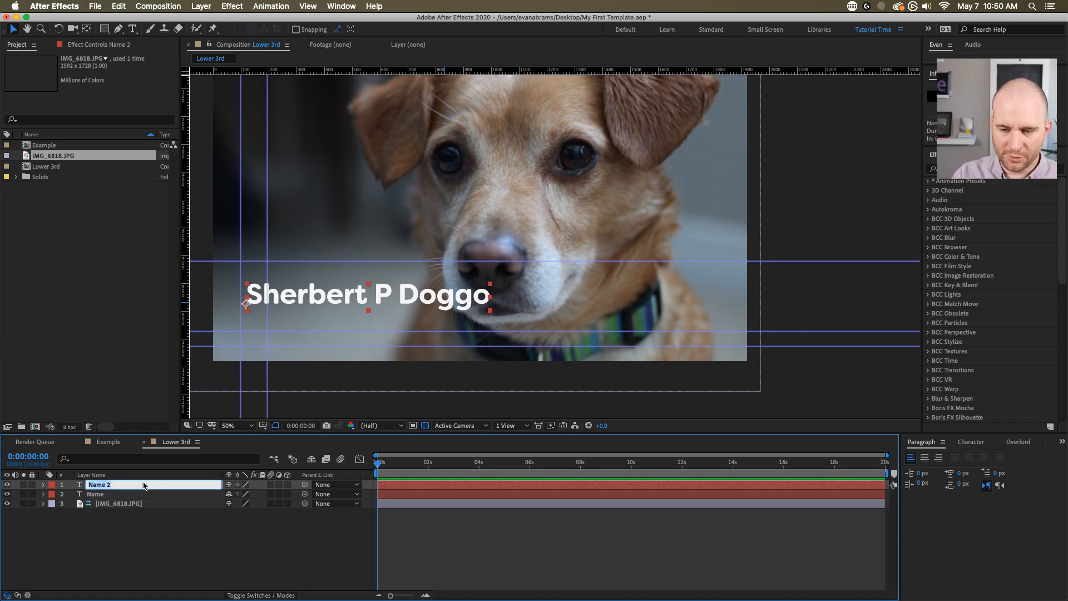
pyautogui.write('Title')
pyautogui.press('Return')
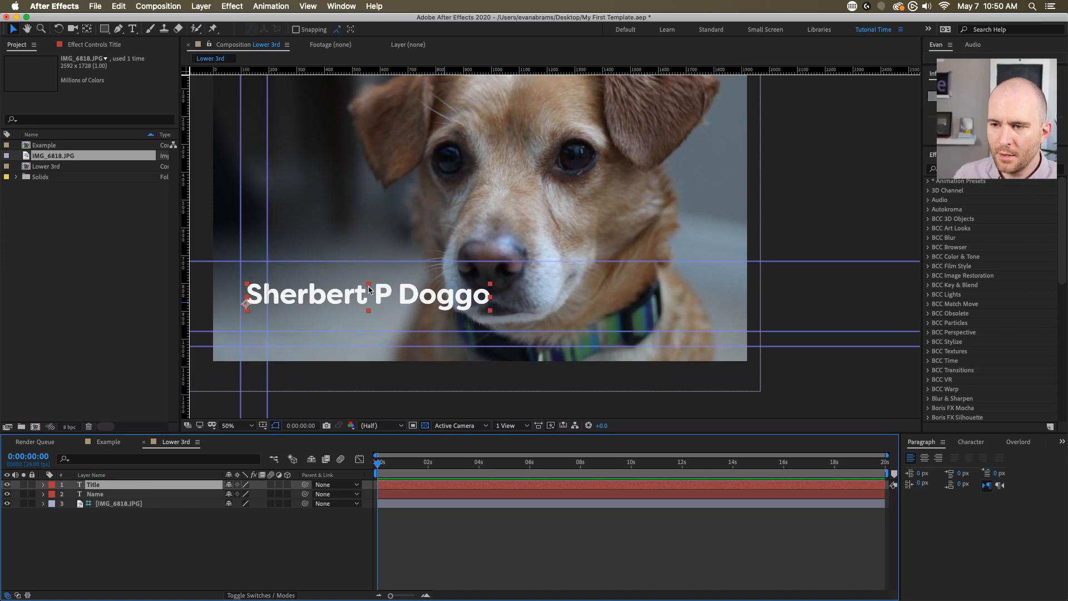
# - Move the Title text straight down below the name and replace its text with "Private Detective"
pyautogui.moveTo(369, 289); pyautogui.dragTo(371, 312)
pyautogui.doubleClick(368, 326)
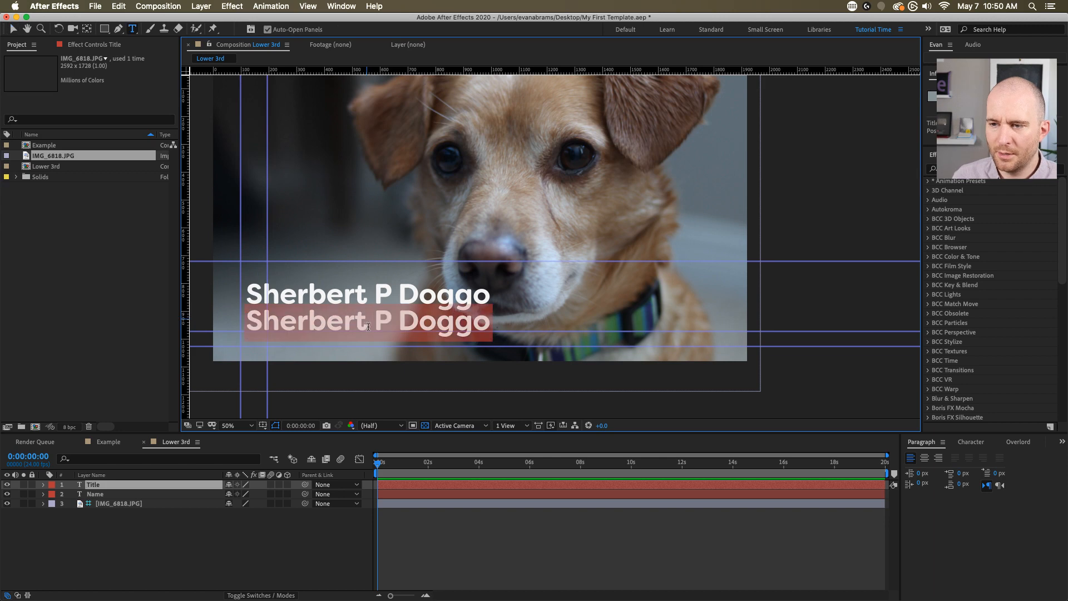
pyautogui.write('Prova')
pyautogui.press('super+a')
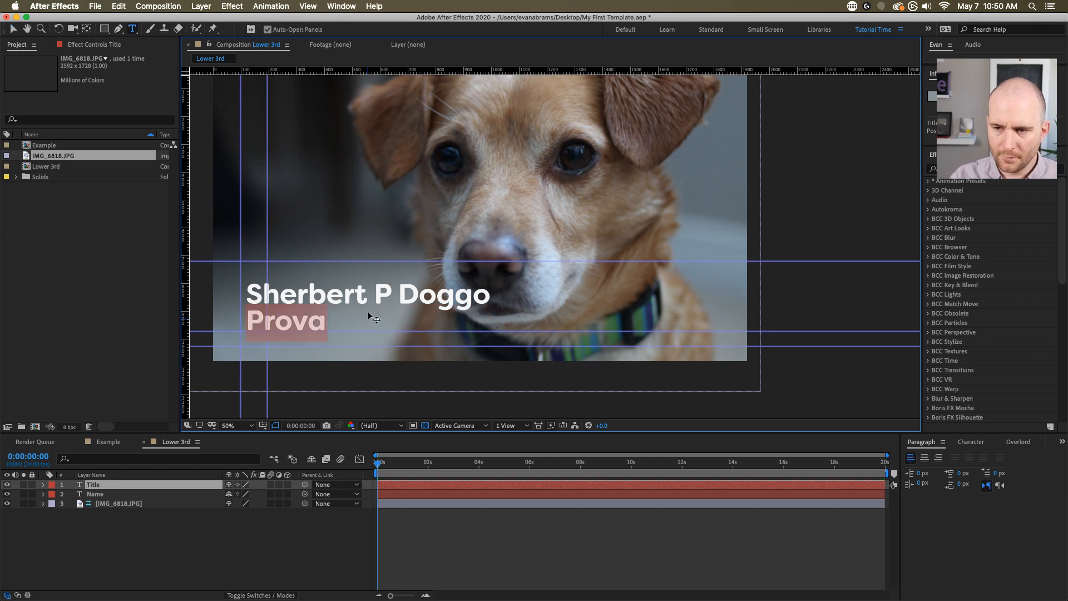
pyautogui.write('Private')
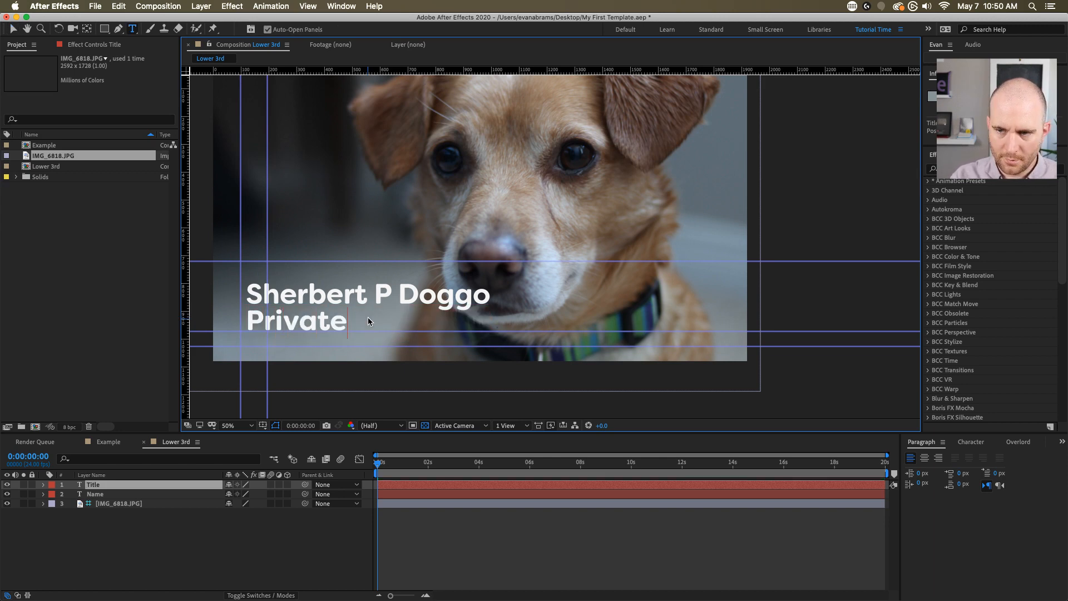
pyautogui.write(' Detective')
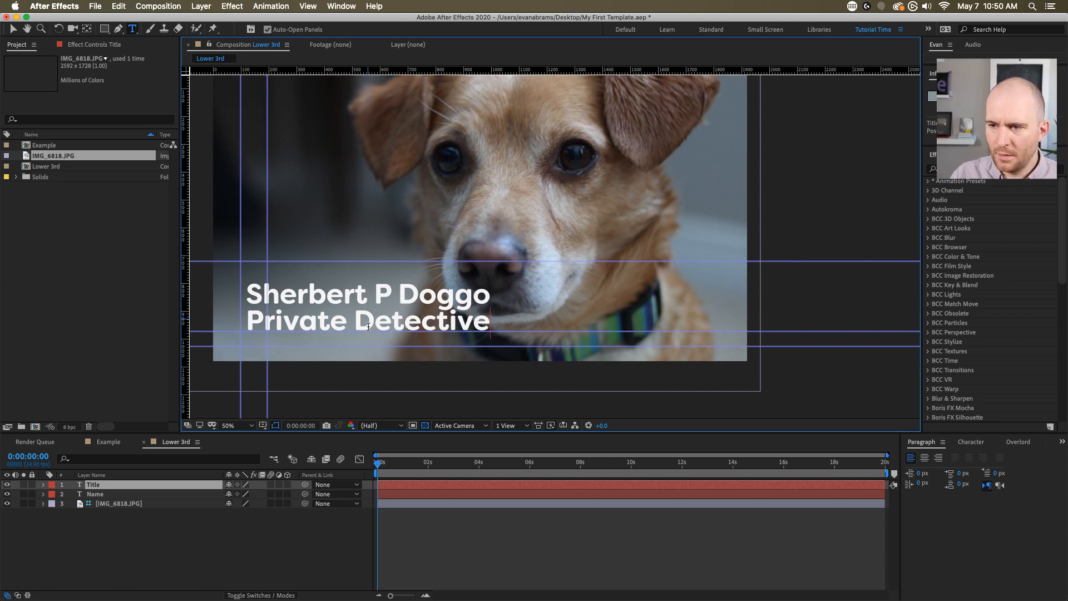
pyautogui.press('Escape')
pyautogui.press('v')
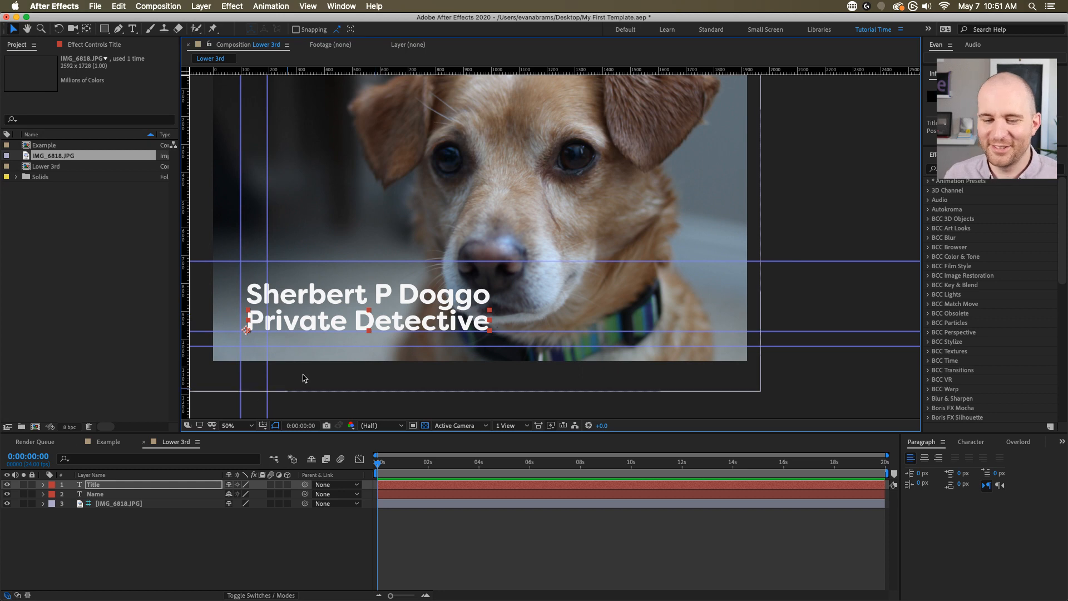
# - Set the Title text's font size to 60 px and nudge it up about 20 px toward the name
pyautogui.click(977, 444)
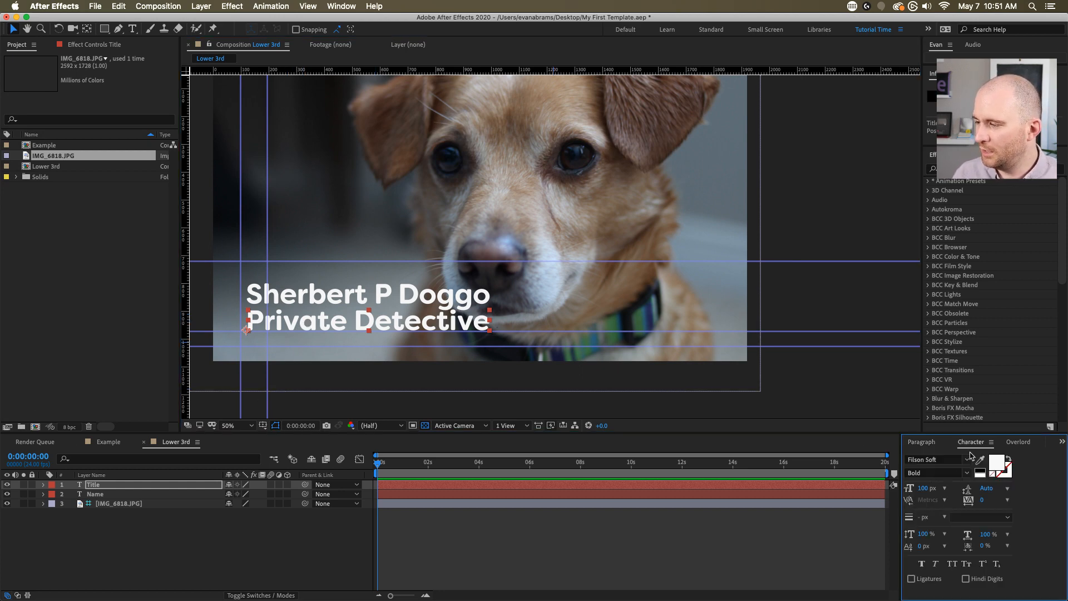
pyautogui.click(930, 488)
pyautogui.write('60')
pyautogui.press('Return')
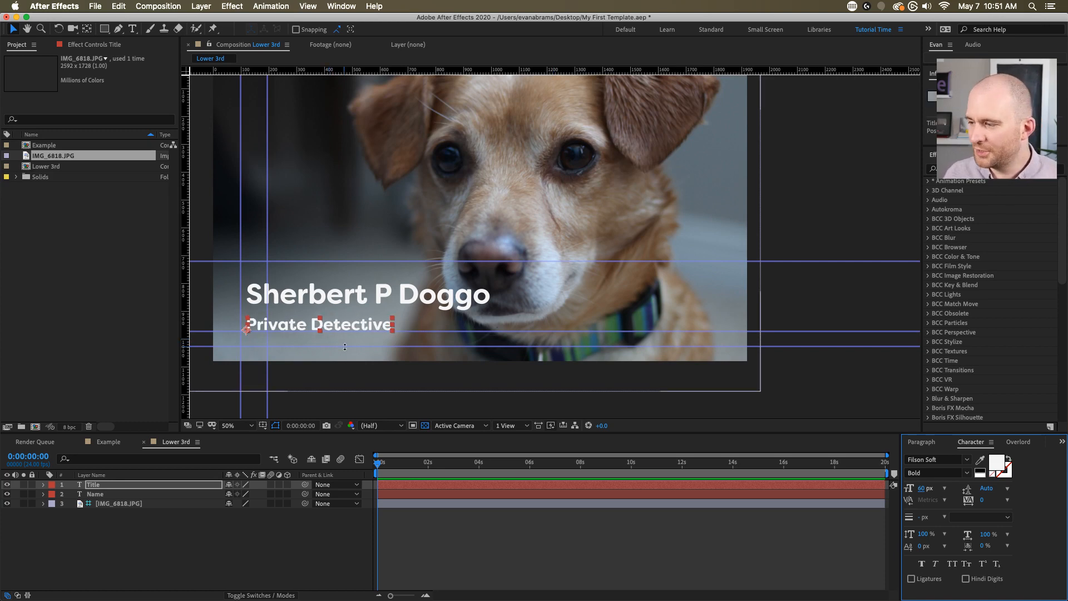
pyautogui.click(504, 486)
pyautogui.hotkey('shift', 'Up')
pyautogui.hotkey('shift', 'Up')
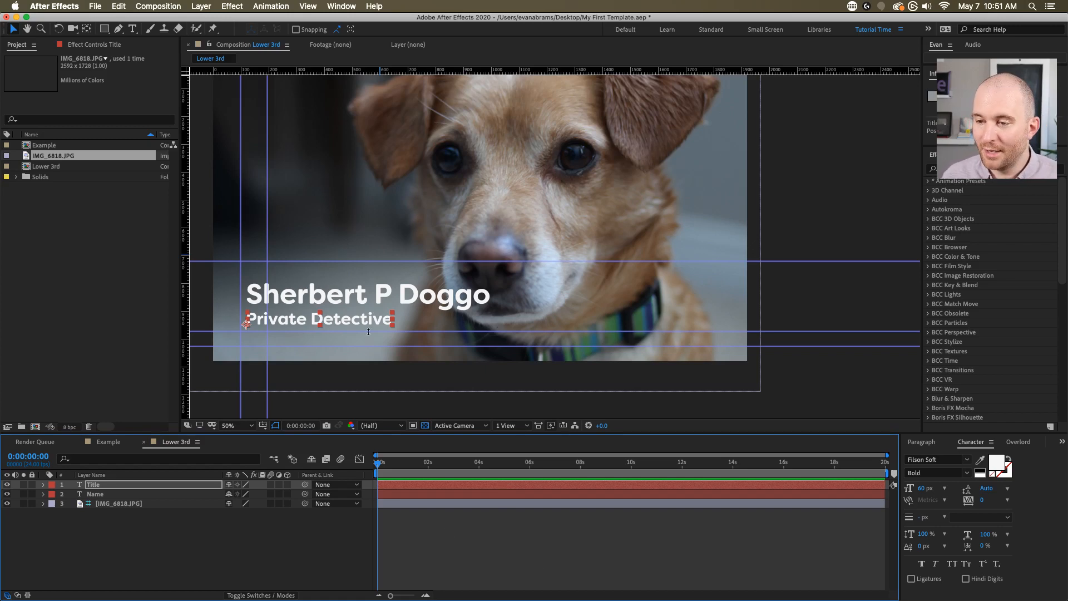
# - Change the Title text's font style to Regular and deselect the layer
pyautogui.click(967, 473)
pyautogui.click(939, 376)
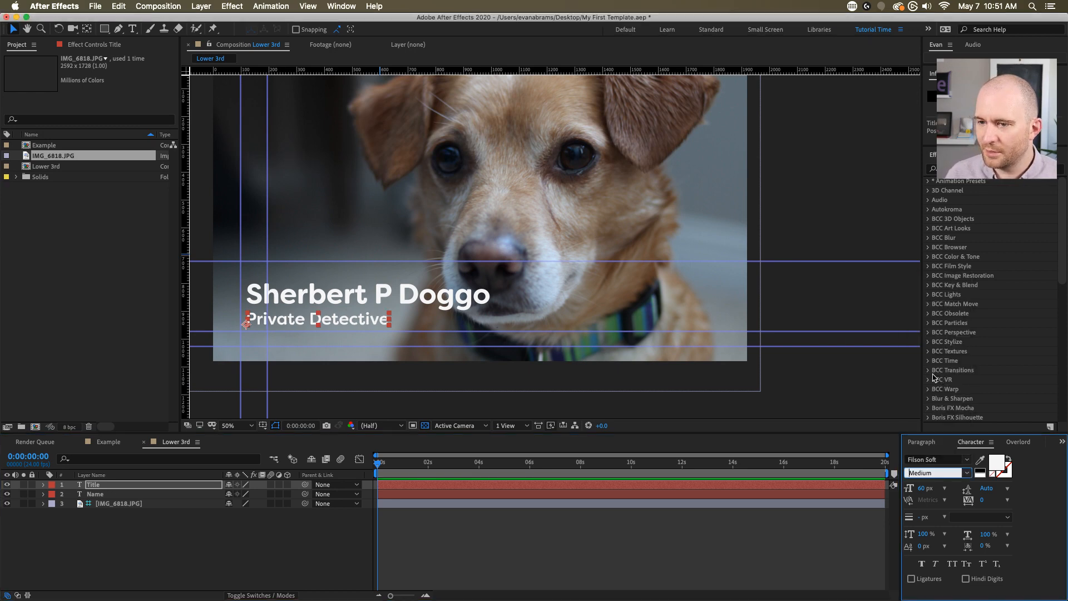
pyautogui.click(967, 473)
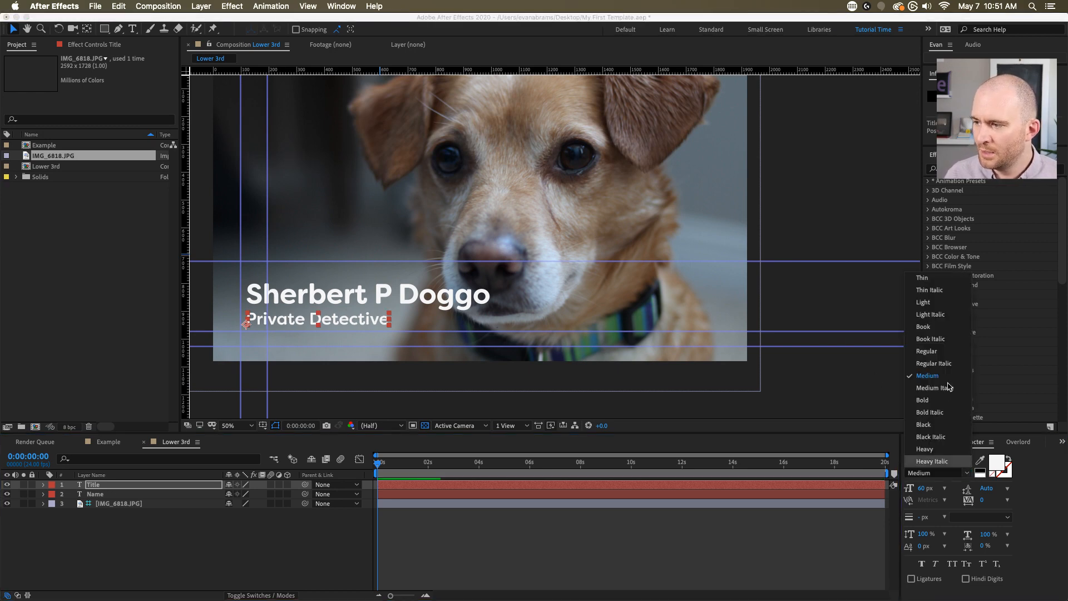
pyautogui.click(943, 355)
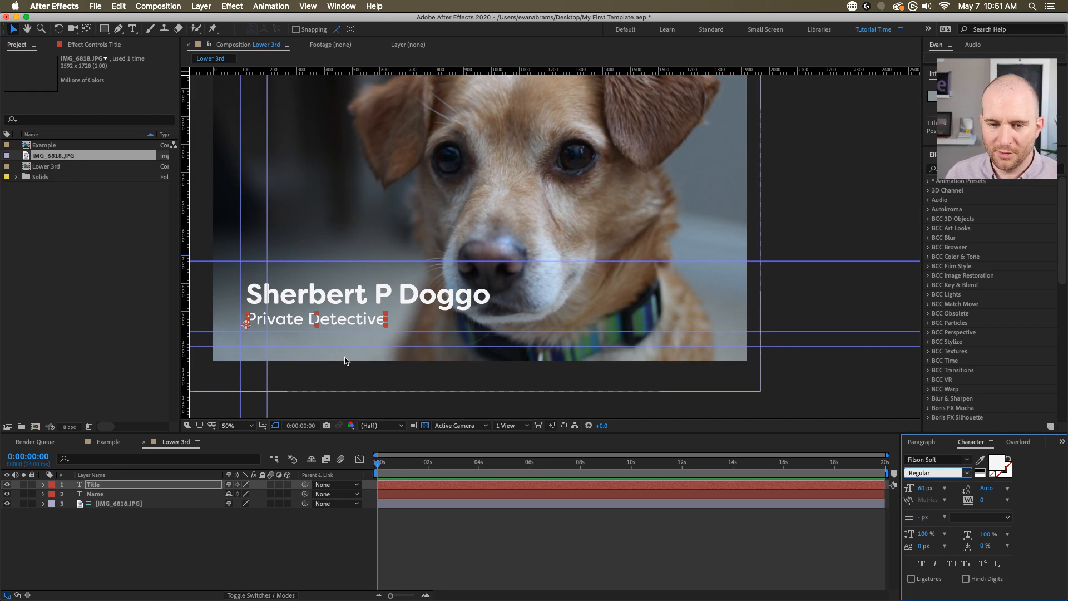
pyautogui.click(405, 531)
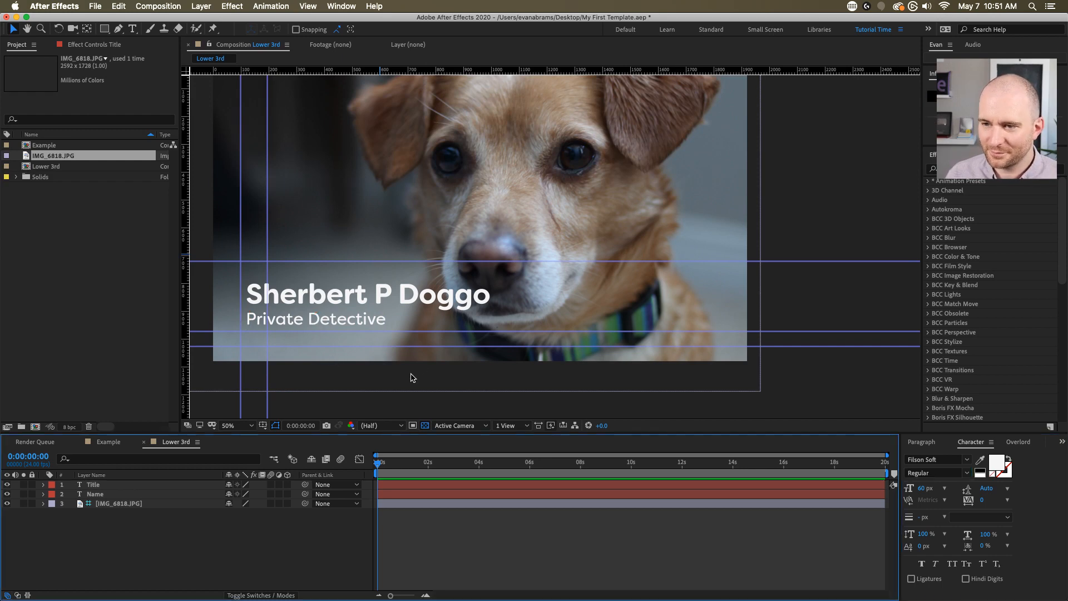
# - Examine up close how the left edges of the Name and Title text line up
pyautogui.scroll(1, 301, 304)
pyautogui.click(297, 332)
pyautogui.moveTo(289, 334); pyautogui.dragTo(385, 327)
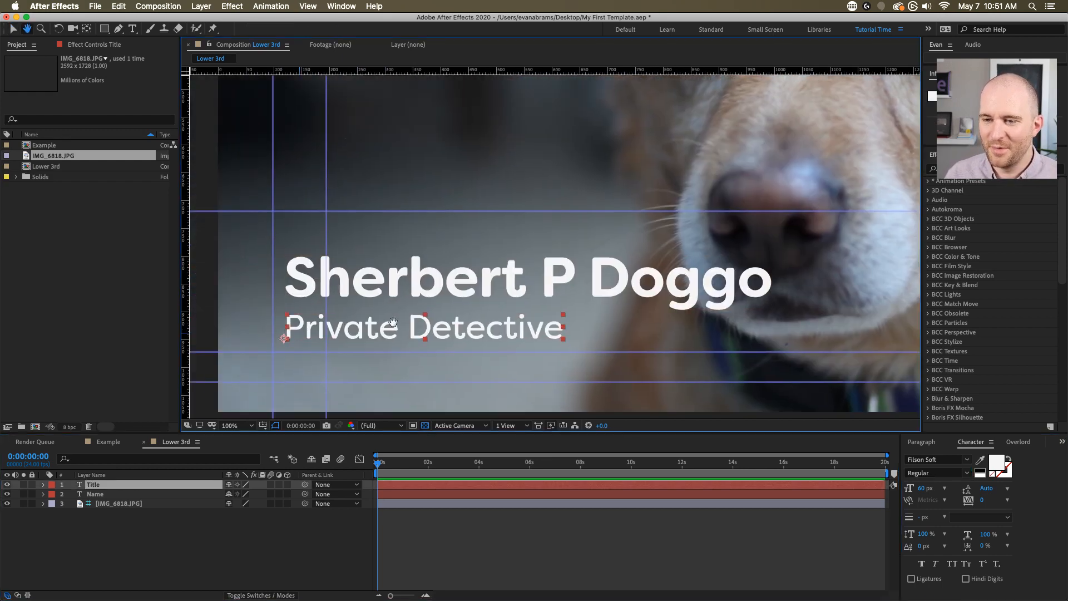
pyautogui.keyDown('shift'); pyautogui.click(382, 285); pyautogui.keyUp('shift')
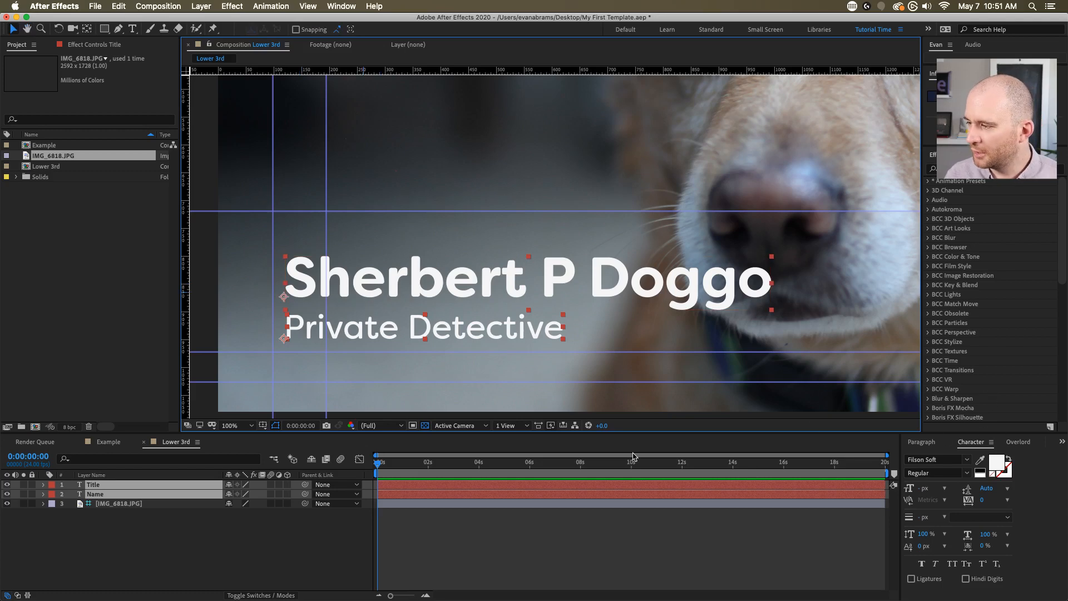
pyautogui.click(471, 547)
pyautogui.scroll(1, 280, 341)
pyautogui.click(295, 328)
pyautogui.keyDown('shift'); pyautogui.click(352, 218); pyautogui.keyUp('shift')
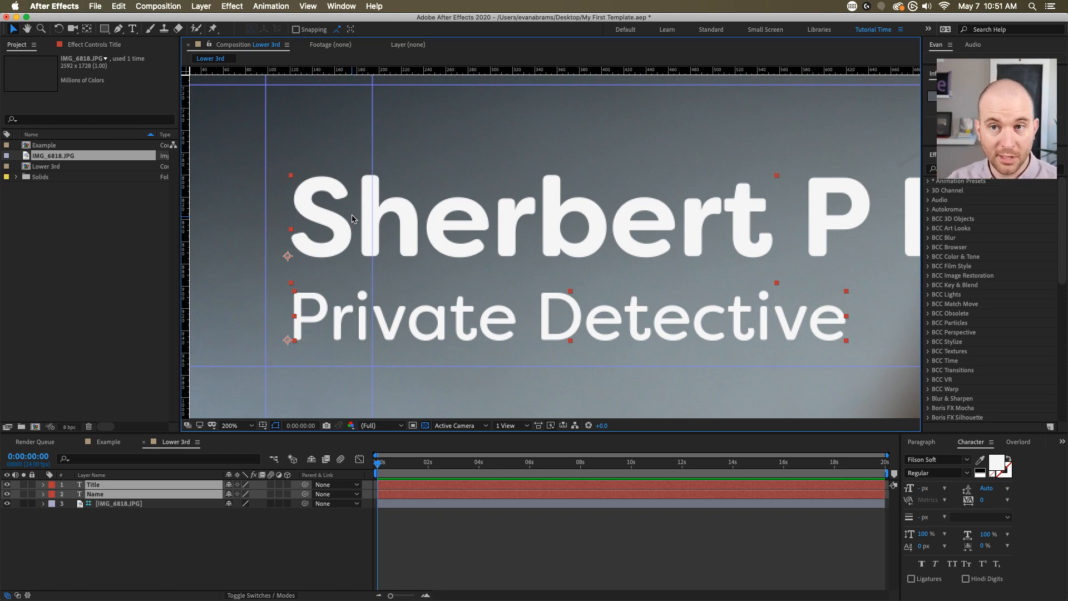
# - Move the Name and Title text together about 40 px right, so both start between the left action-safe and title-safe guides
pyautogui.click(349, 255)
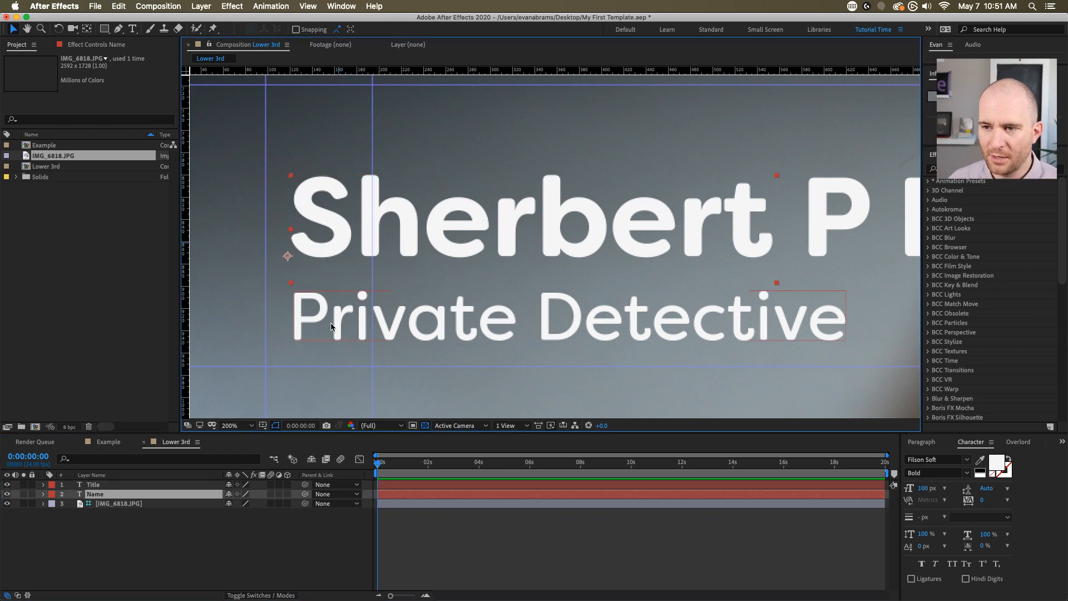
pyautogui.keyDown('shift'); pyautogui.click(331, 326); pyautogui.keyUp('shift')
pyautogui.scroll(1, 328, 324)
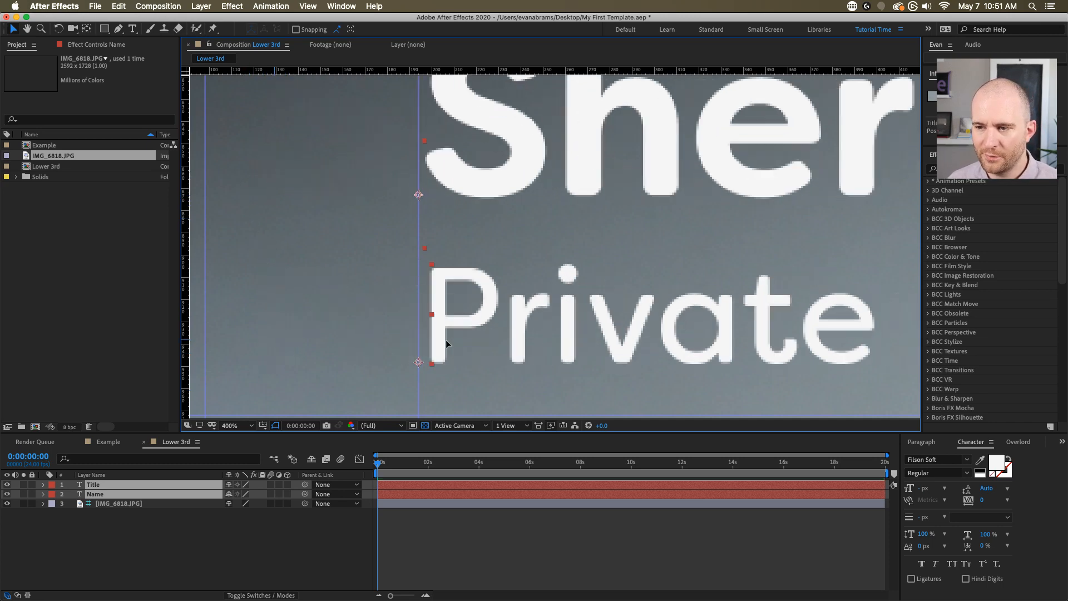
pyautogui.moveTo(446, 344); pyautogui.dragTo(343, 309)
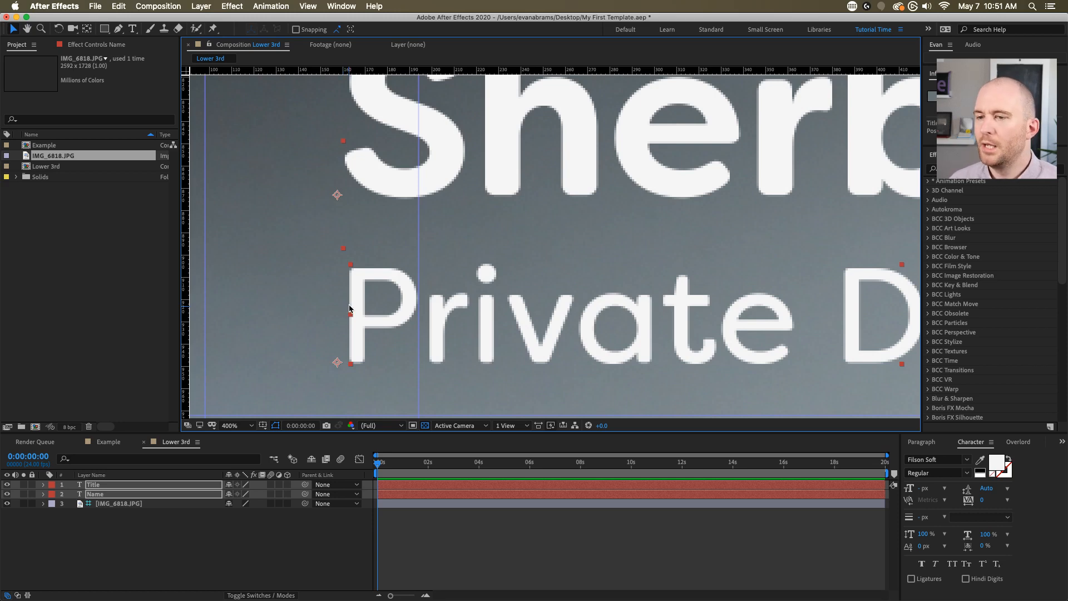
pyautogui.press('/')
pyautogui.click(520, 520)
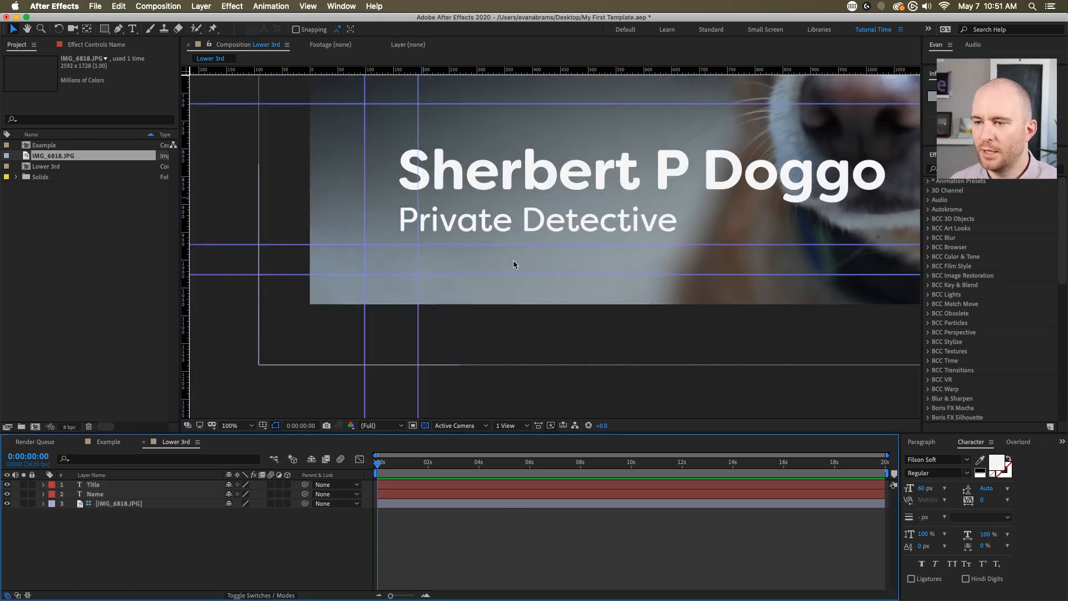
# - Compare the left bounding-box edges and anchor points of the Name and Title layers at high magnification
pyautogui.scroll(2, 386, 195)
pyautogui.click(426, 167)
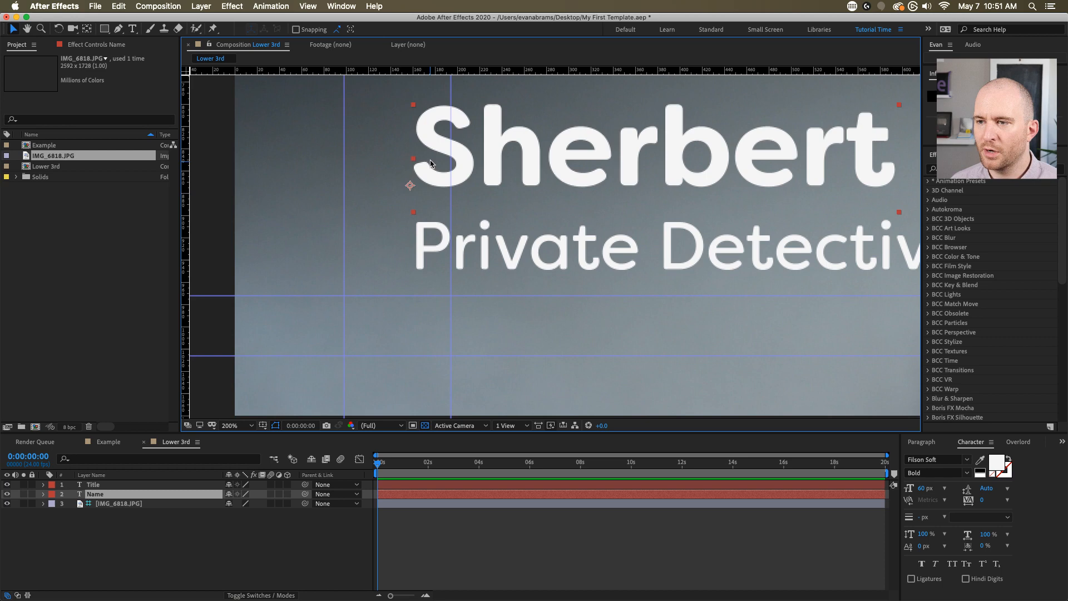
pyautogui.keyDown('shift'); pyautogui.click(428, 242); pyautogui.keyUp('shift')
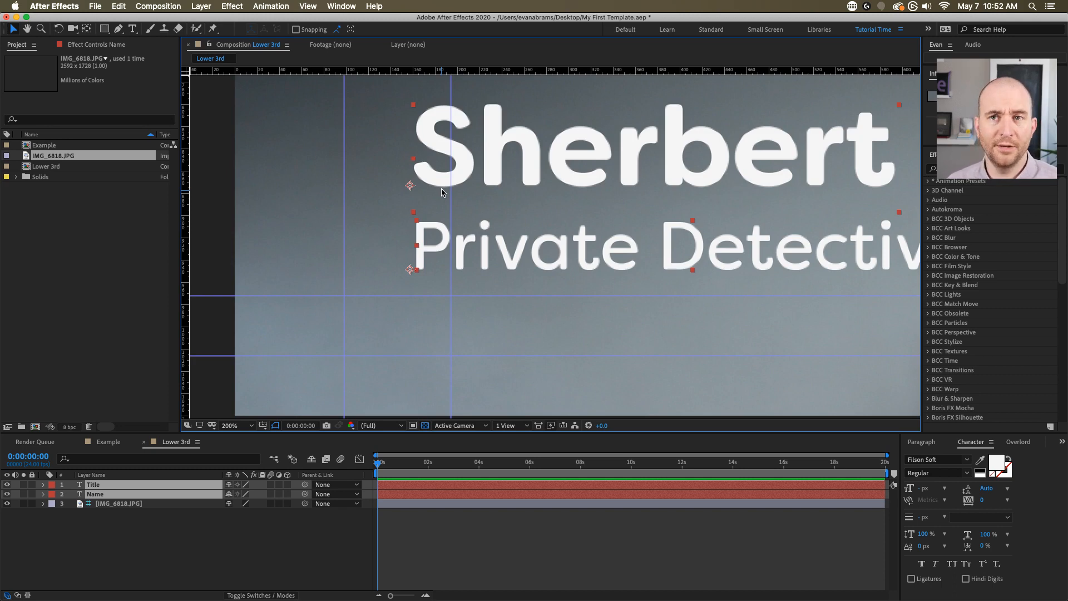
pyautogui.scroll(2, 418, 193)
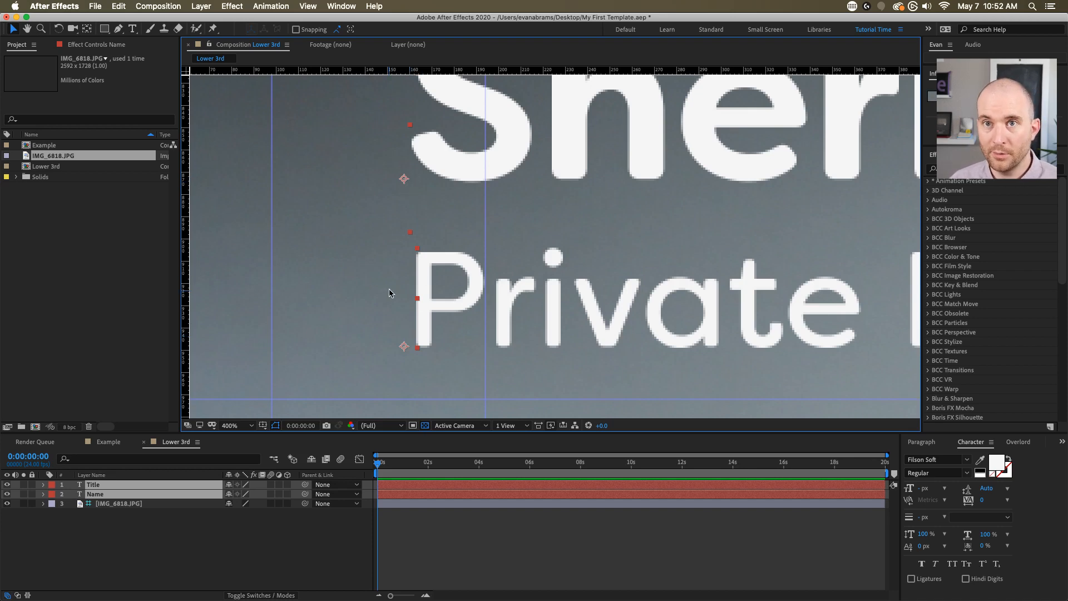
pyautogui.scroll(-4, 416, 278)
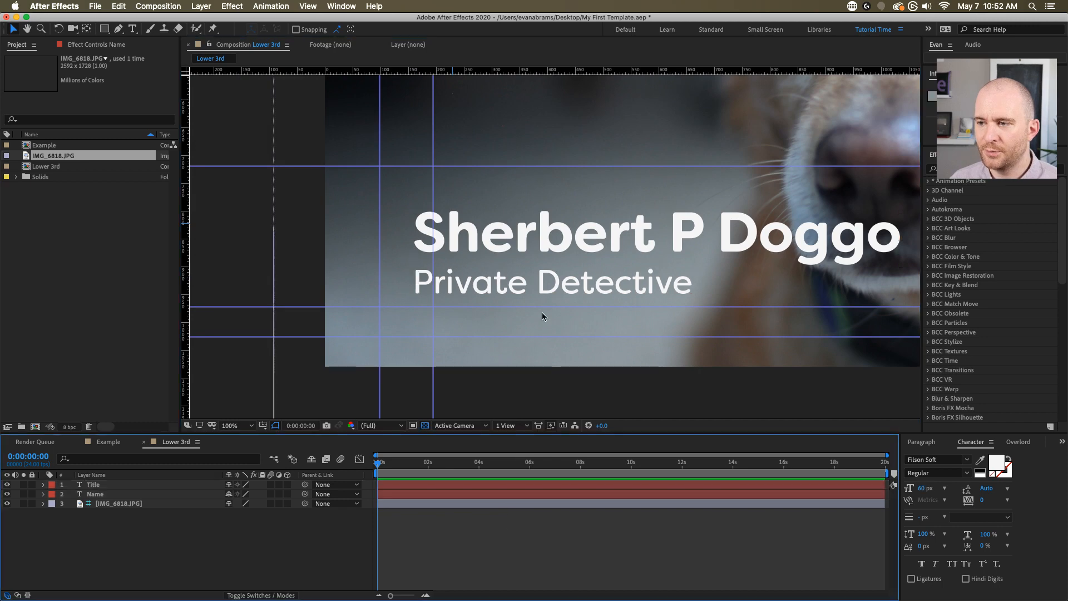
# - Replace the Title layer's text with "Chief Eating Officer" and finish editing it
pyautogui.doubleClick(538, 278)
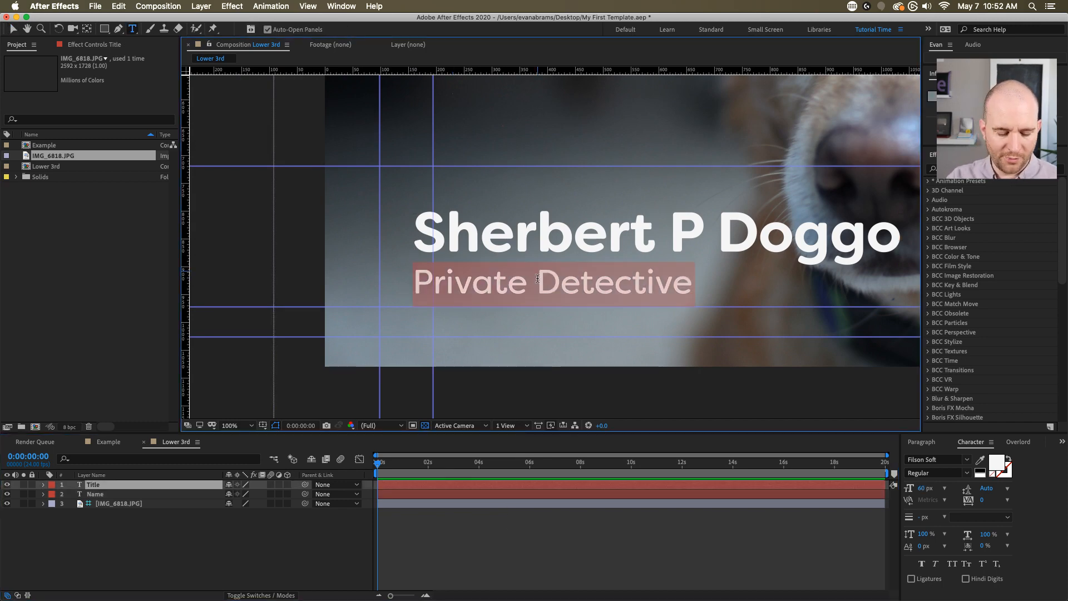
pyautogui.write('CEO of')
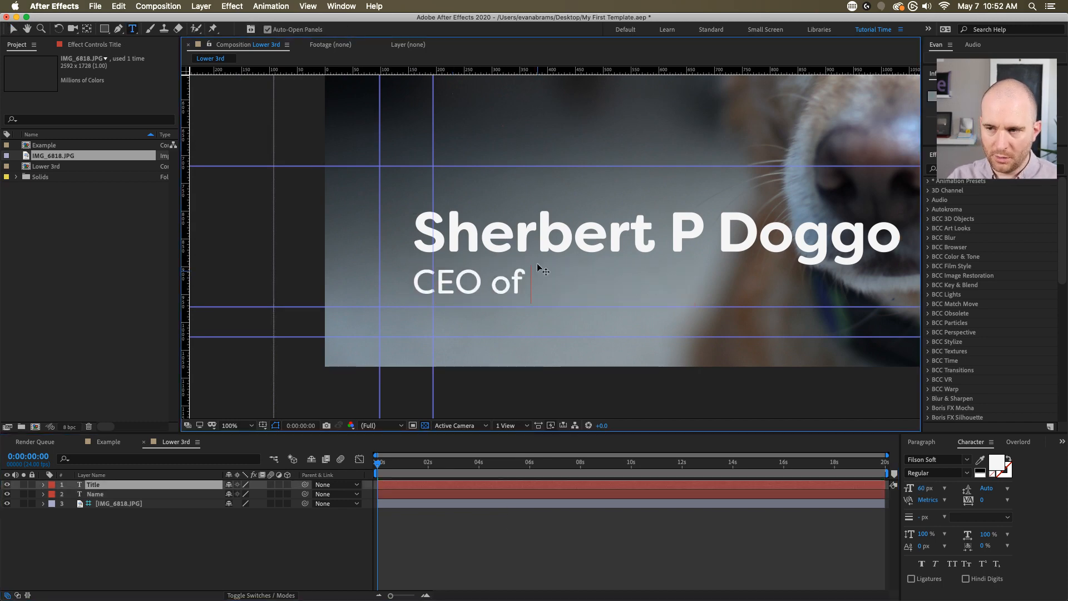
pyautogui.press('super+a')
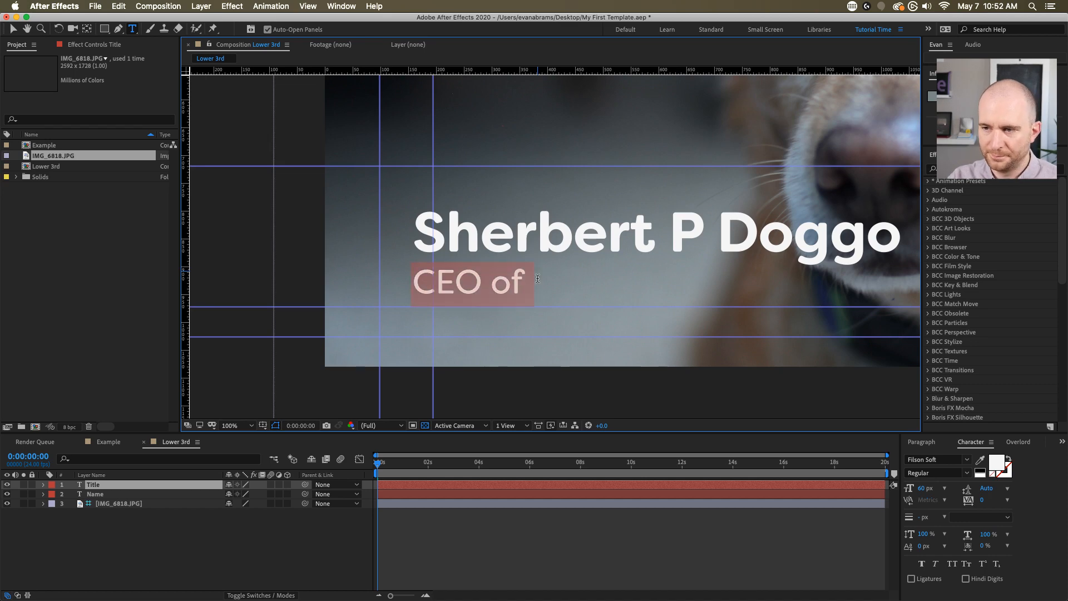
pyautogui.press('BackSpace')
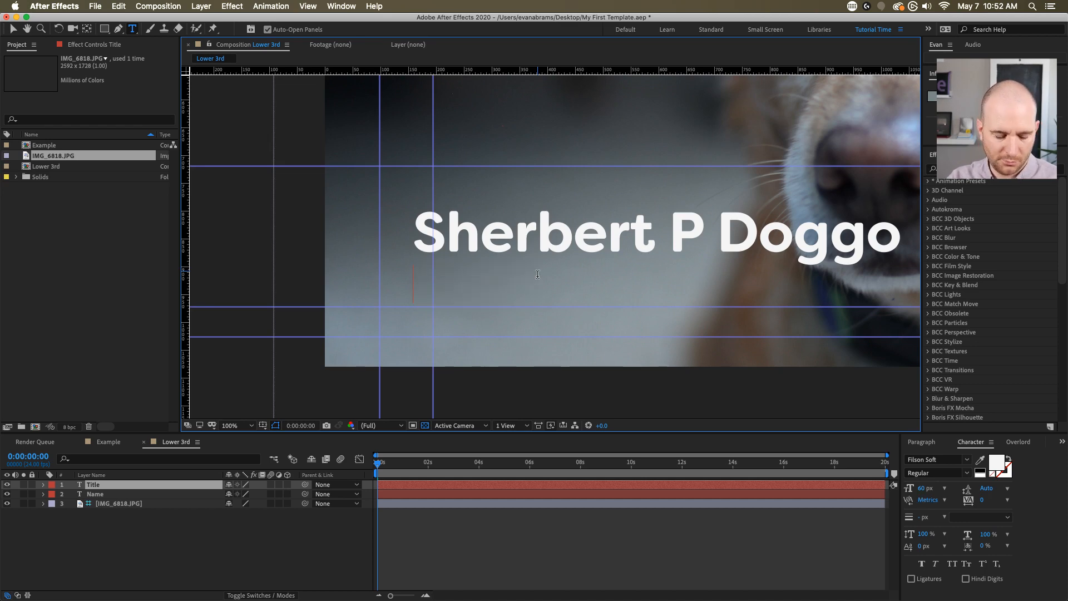
pyautogui.write('Chief eating Off')
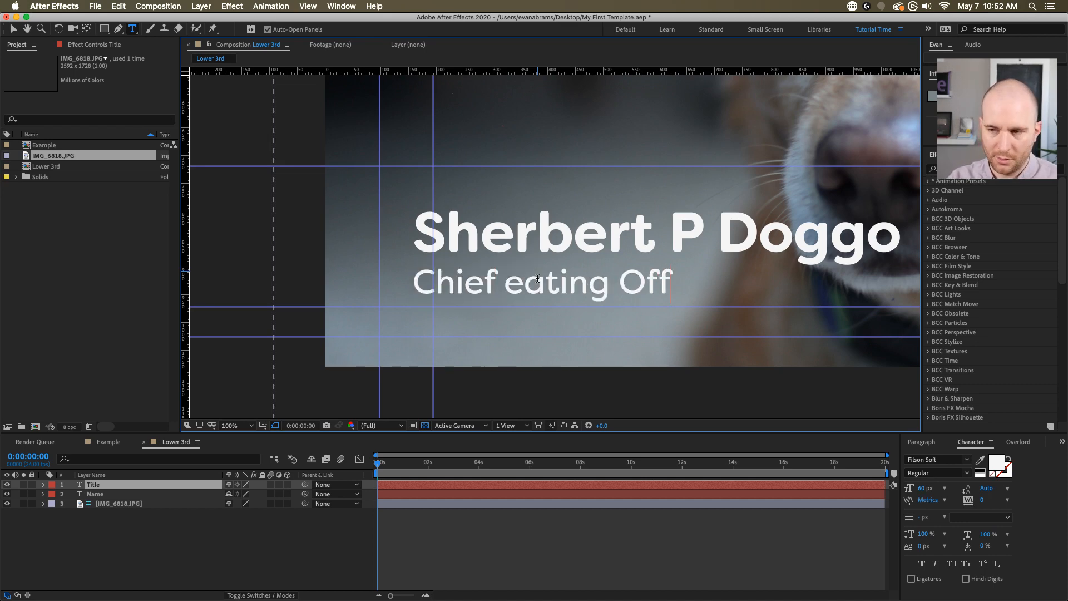
pyautogui.write('icer')
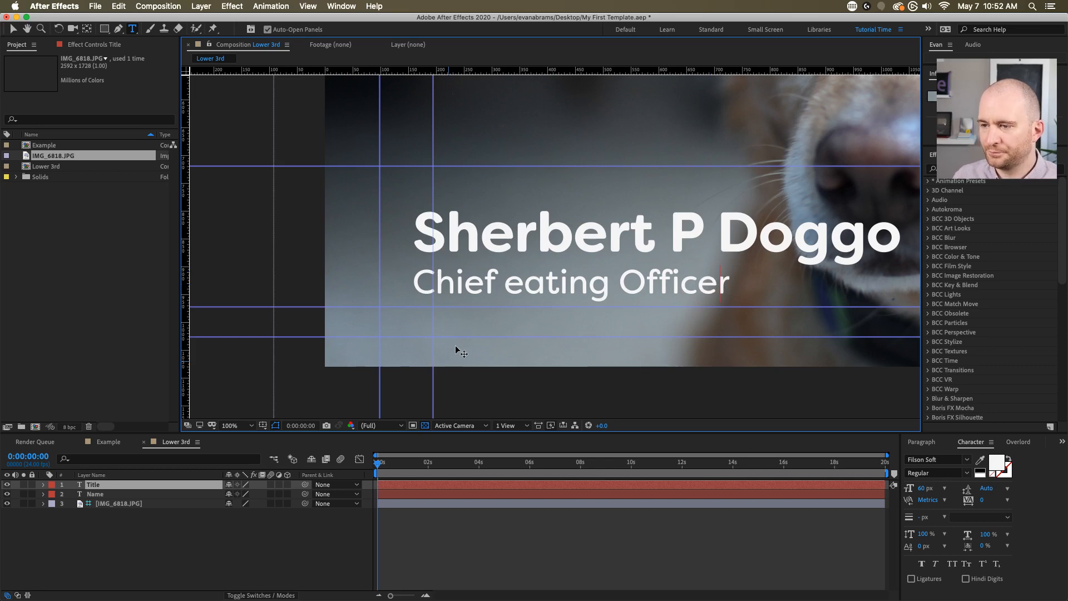
pyautogui.click(523, 286)
pyautogui.press('BackSpace')
pyautogui.write('E')
pyautogui.click(565, 553)
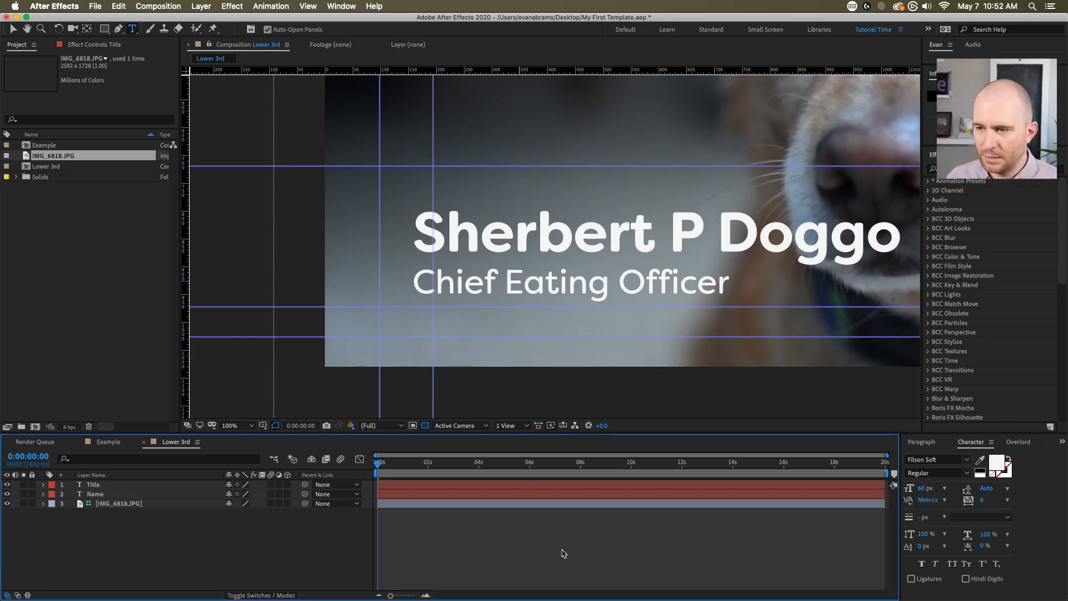
# - Move the Name and Title text together 24 px up, away from the lower title-safe guide
pyautogui.press('v')
pyautogui.click(476, 286)
pyautogui.keyDown('shift'); pyautogui.click(445, 237); pyautogui.keyUp('shift')
pyautogui.scroll(2, 423, 269)
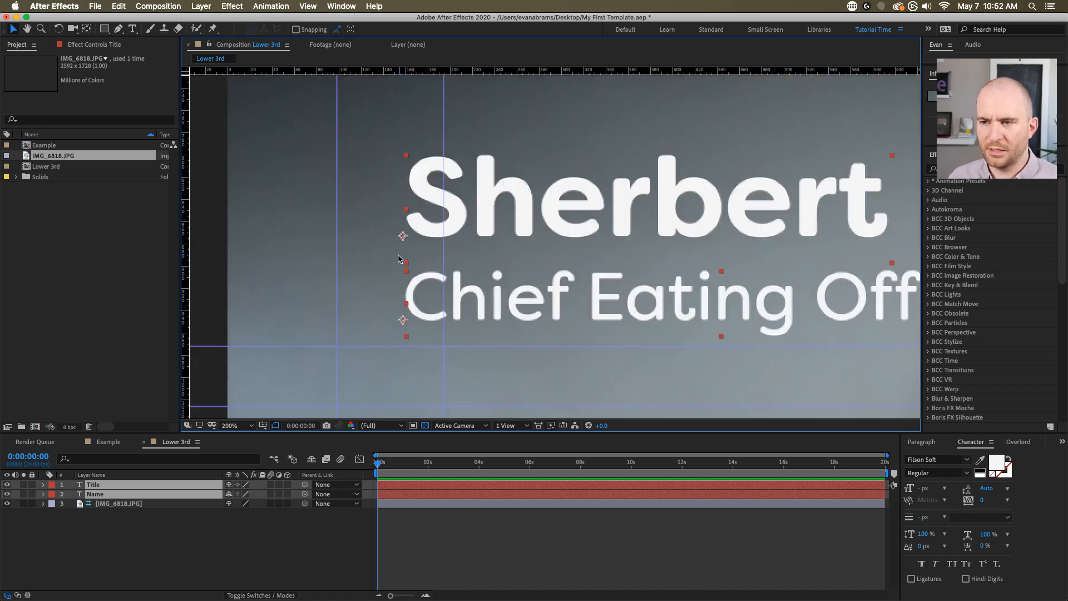
pyautogui.scroll(-2, 367, 210)
pyautogui.scroll(-1, 367, 210)
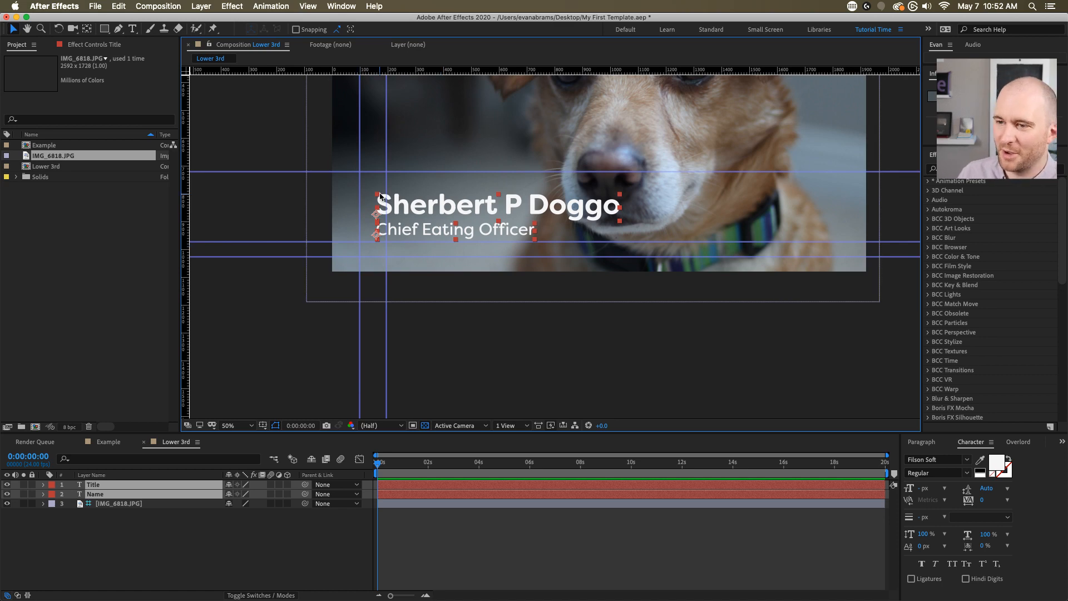
pyautogui.hotkey('shift', 'Up')
pyautogui.hotkey('shift', 'Up')
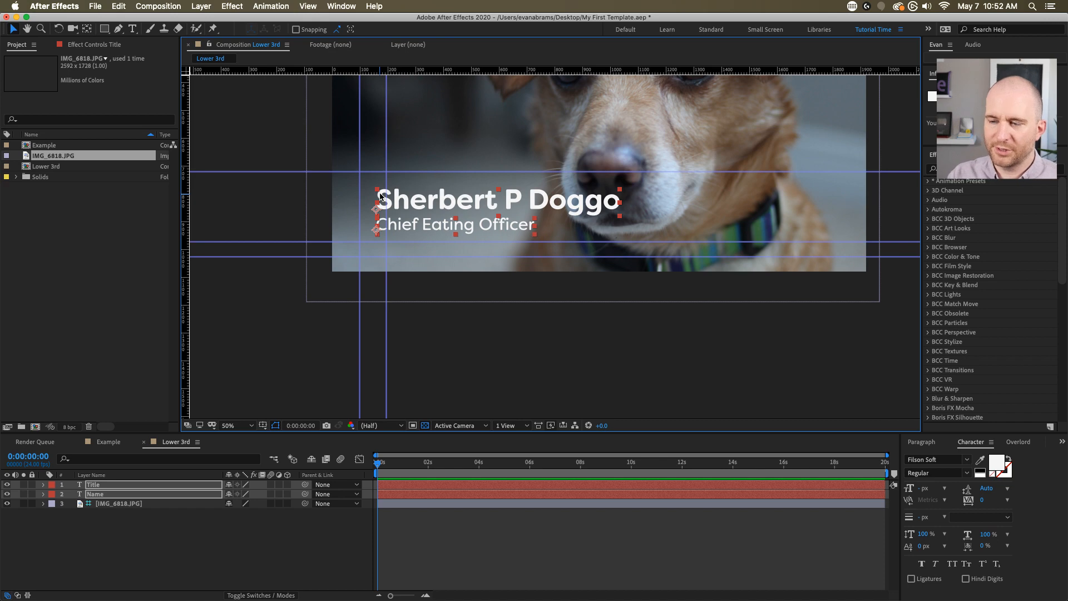
pyautogui.press('Up')
pyautogui.press('Up')
pyautogui.press('Up')
pyautogui.press('Up')
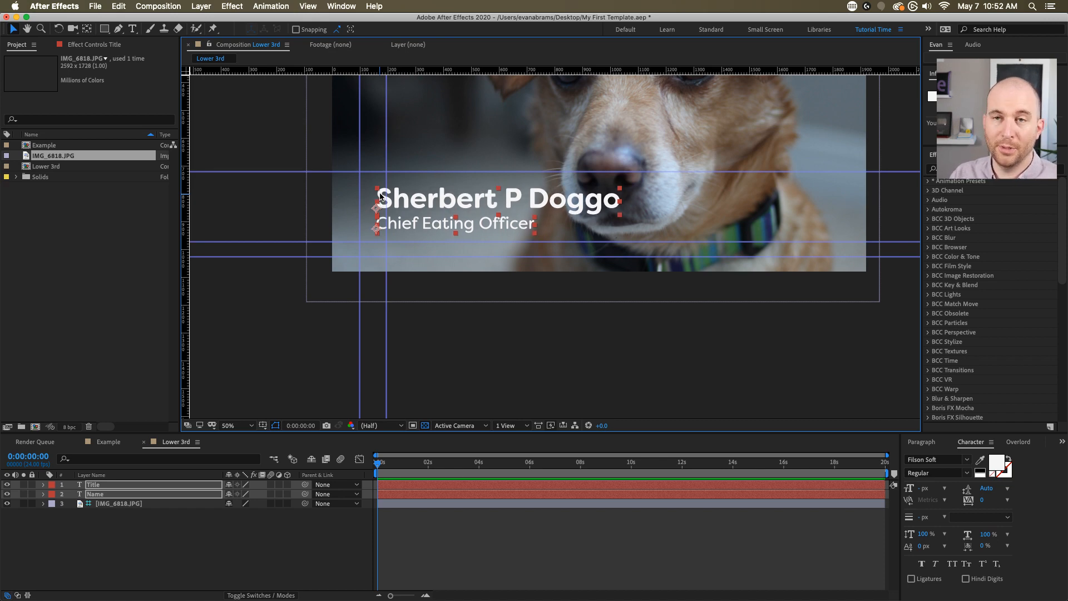
pyautogui.click(568, 551)
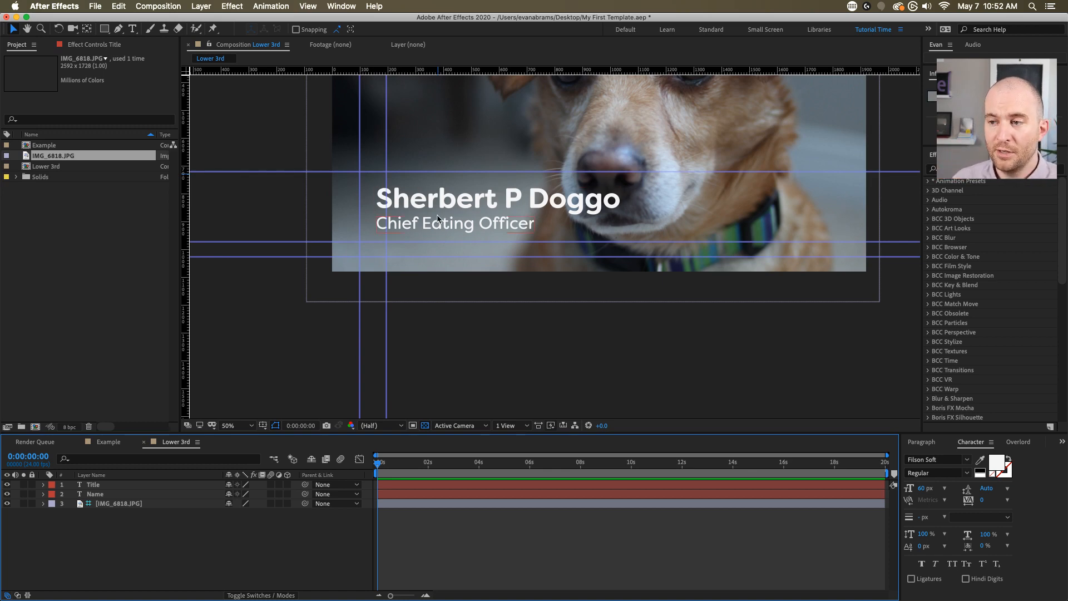
# - Examine up close the right ends and descenders of the Name and Title text against the photo
pyautogui.scroll(2, 439, 222)
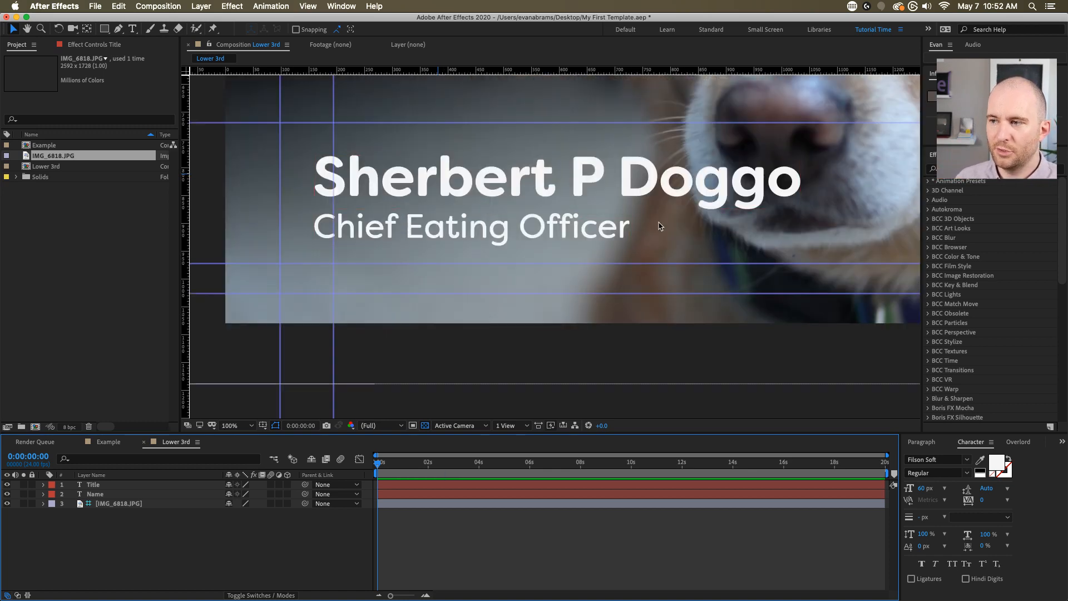
pyautogui.click(618, 228)
pyautogui.keyDown('shift'); pyautogui.click(658, 193); pyautogui.keyUp('shift')
pyautogui.scroll(1, 708, 200)
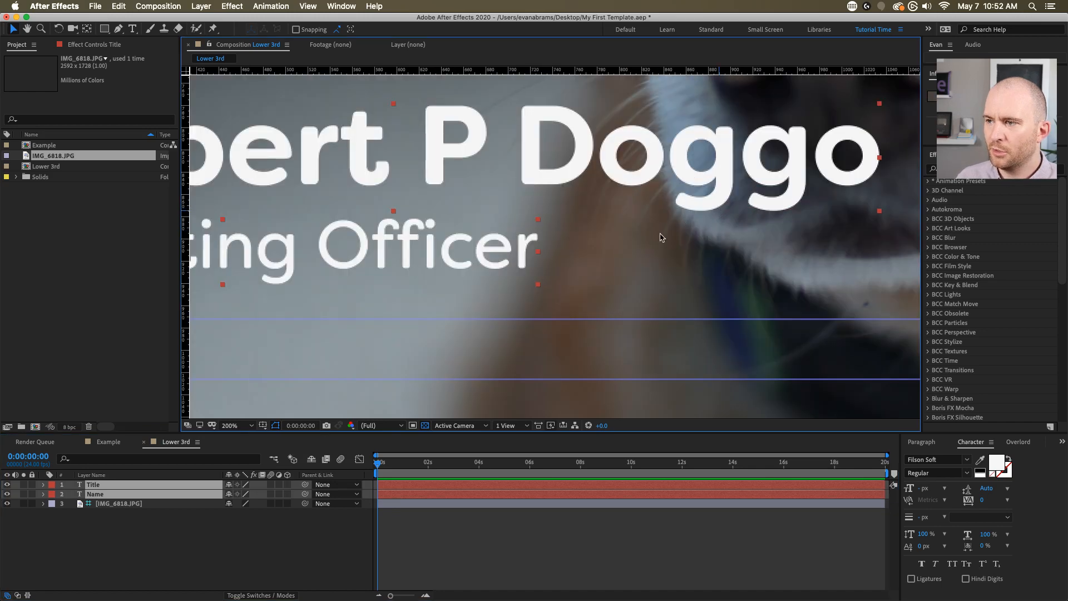
pyautogui.click(581, 552)
pyautogui.click(728, 200)
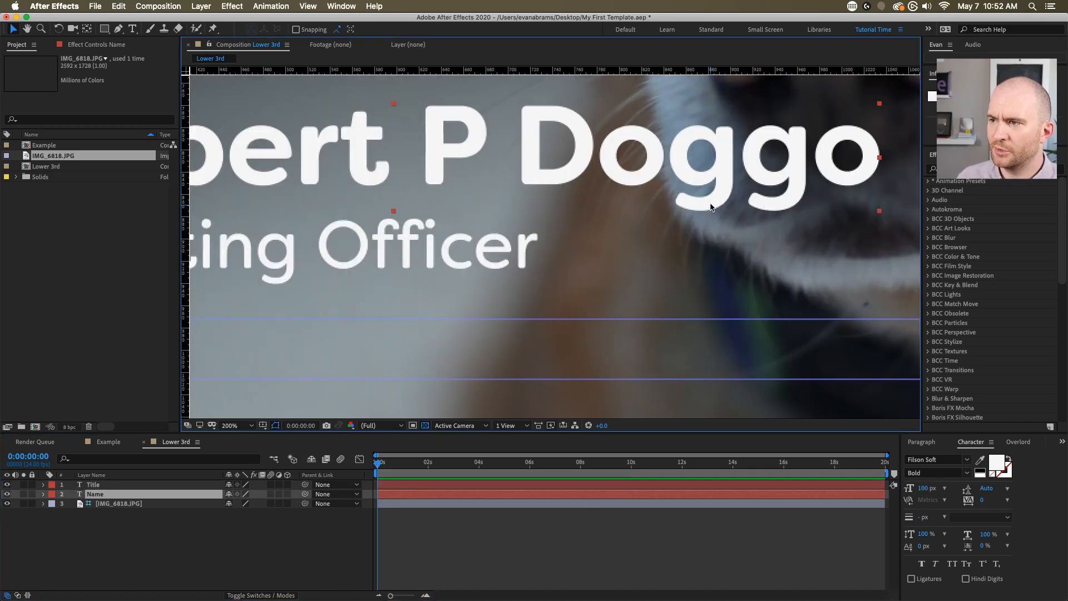
pyautogui.click(576, 539)
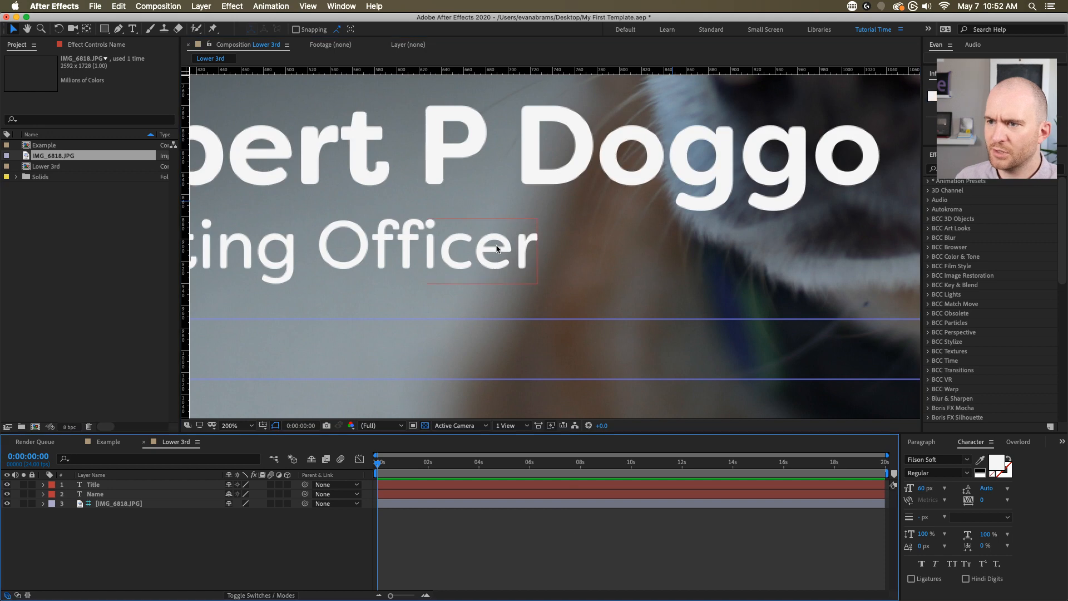
# - Try moving the Title text about 25 px up so it sits tightly beneath the Name text
pyautogui.moveTo(476, 244); pyautogui.dragTo(474, 222)
pyautogui.scroll(-1, 457, 220)
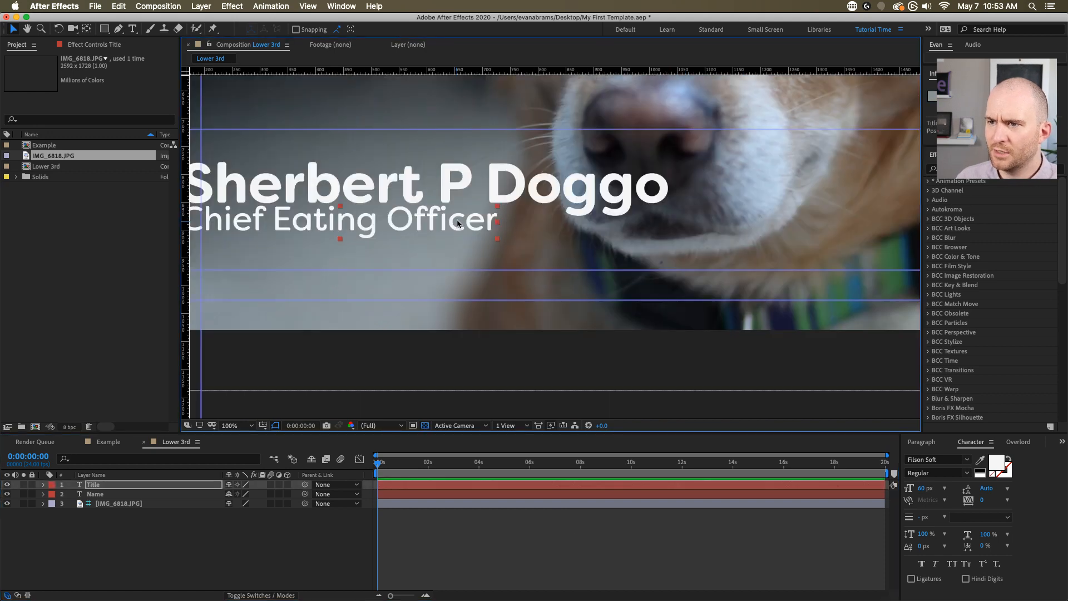
pyautogui.moveTo(310, 219); pyautogui.dragTo(407, 214)
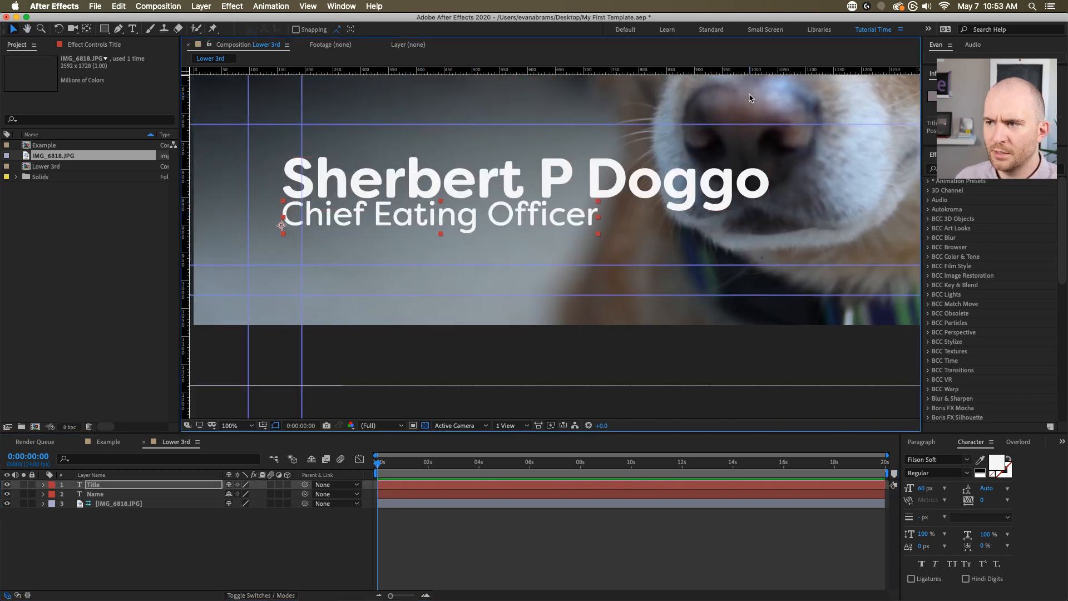
pyautogui.moveTo(751, 71); pyautogui.dragTo(720, 212)
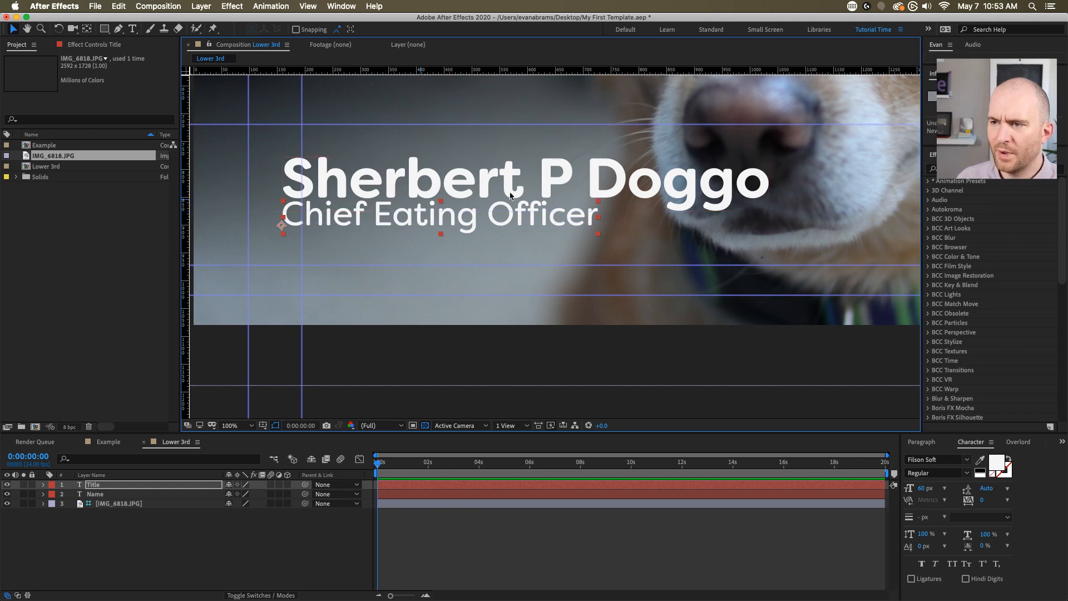
# - Lower the Title text about 36 px to widen the line gap, and raise both text layers together about 10 px
pyautogui.moveTo(521, 217); pyautogui.dragTo(521, 237)
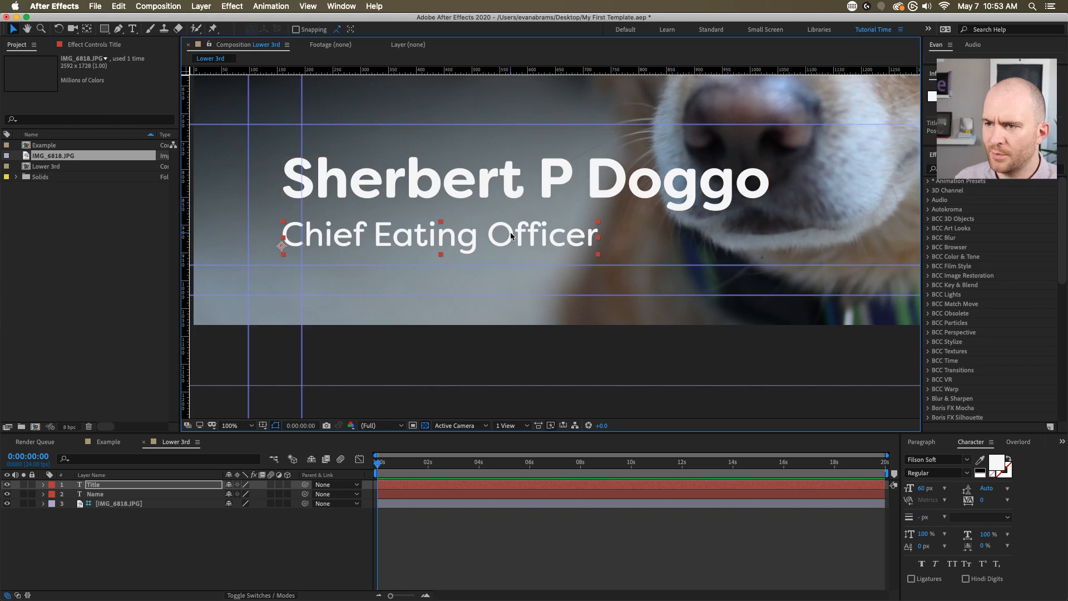
pyautogui.keyDown('shift'); pyautogui.click(472, 184); pyautogui.keyUp('shift')
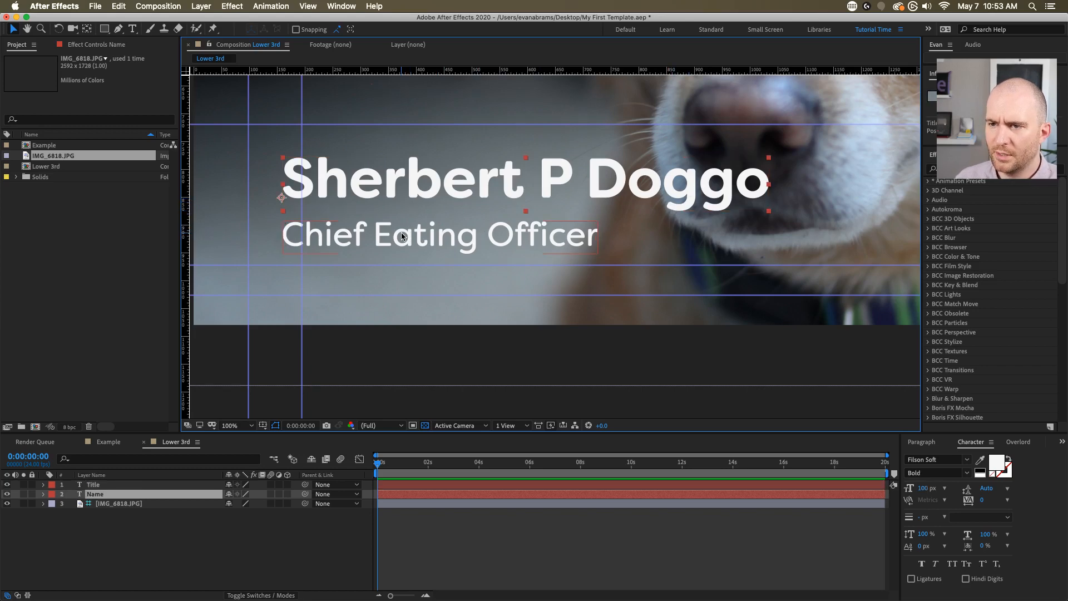
pyautogui.moveTo(403, 189); pyautogui.dragTo(405, 184)
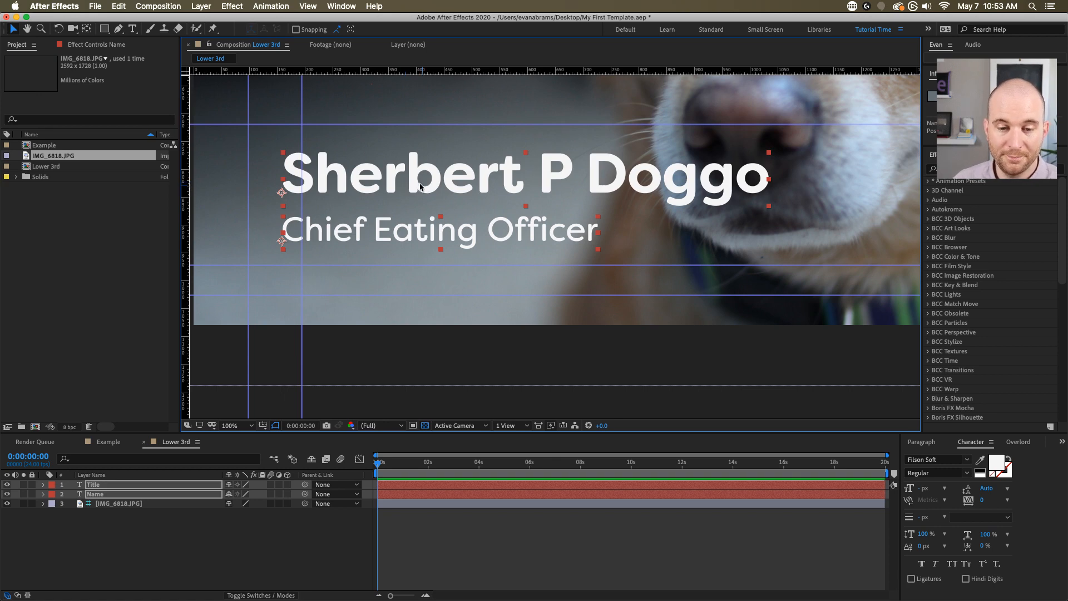
pyautogui.click(533, 541)
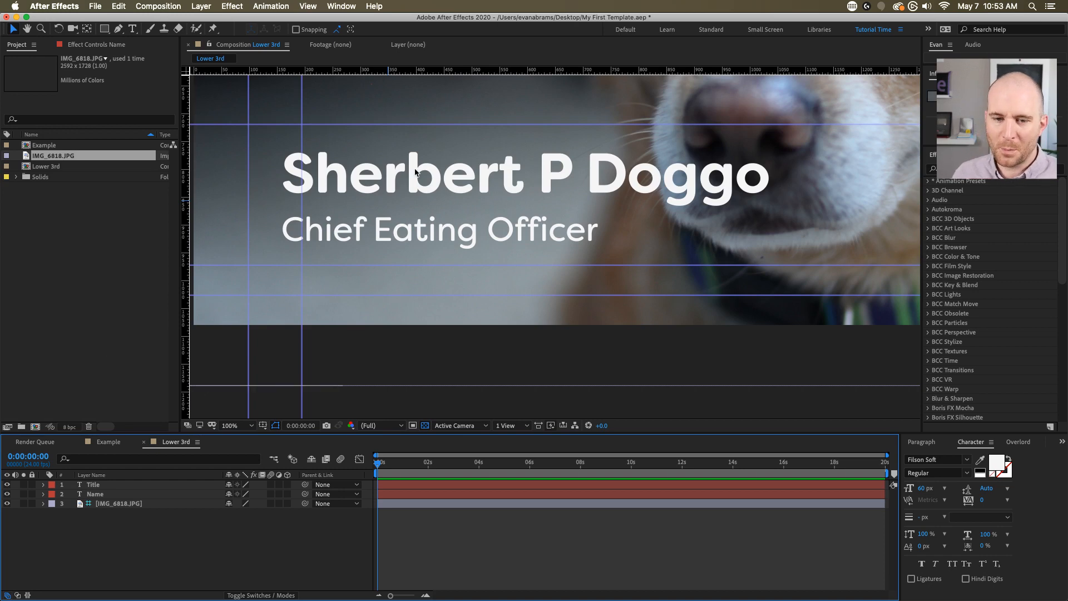
# - Shift the IMG_6818.JPG reference photo about 60 px down behind the text and deselect it
pyautogui.moveTo(571, 229); pyautogui.dragTo(530, 239)
pyautogui.press('v')
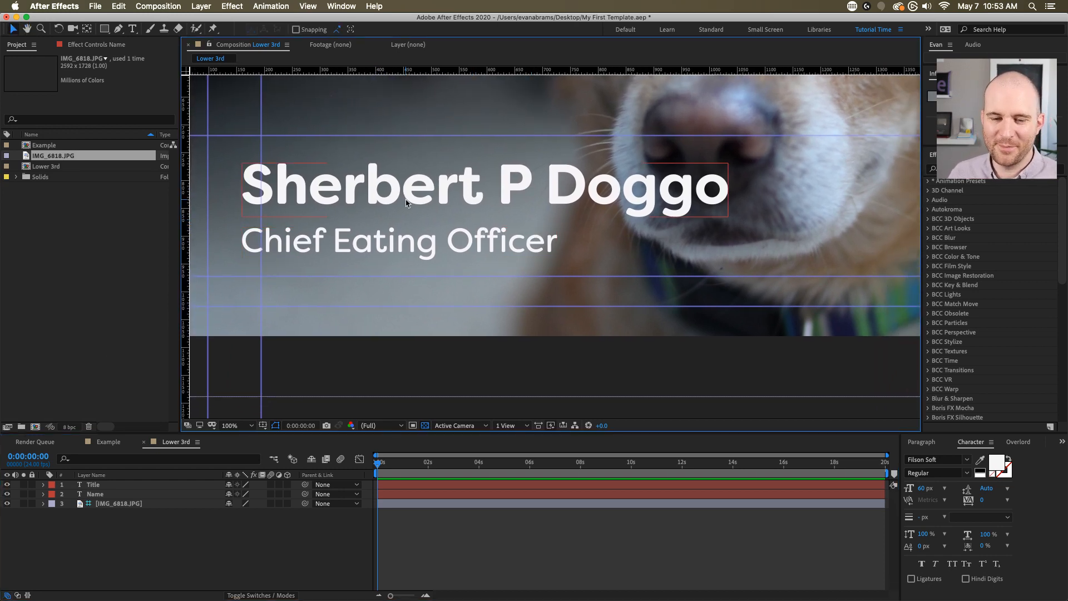
pyautogui.scroll(-1, 420, 187)
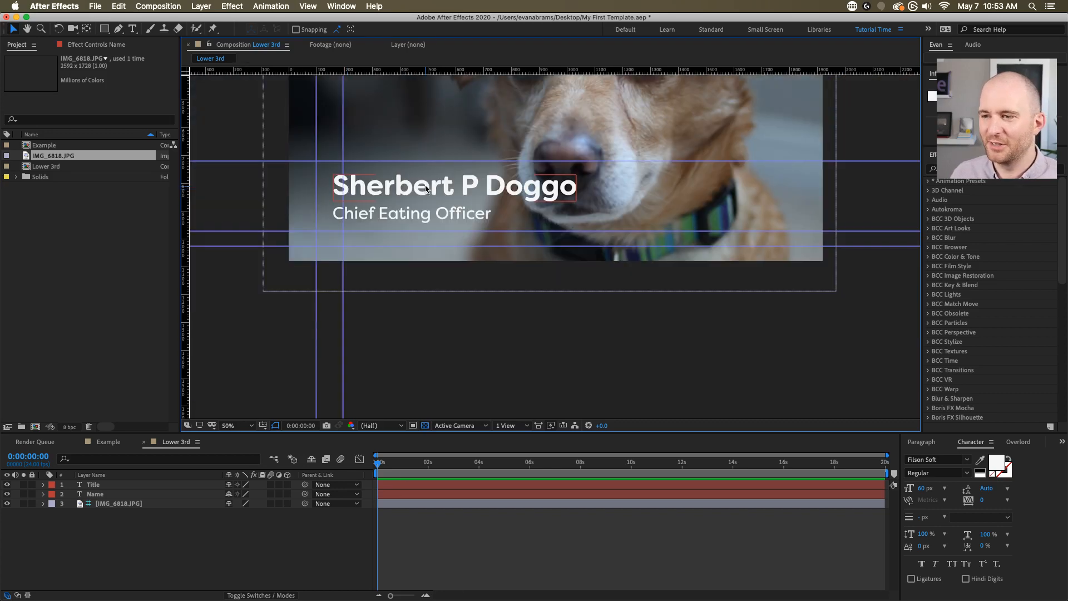
pyautogui.scroll(1, 420, 188)
pyautogui.moveTo(391, 187); pyautogui.dragTo(427, 205)
pyautogui.scroll(-1, 398, 205)
pyautogui.click(320, 547)
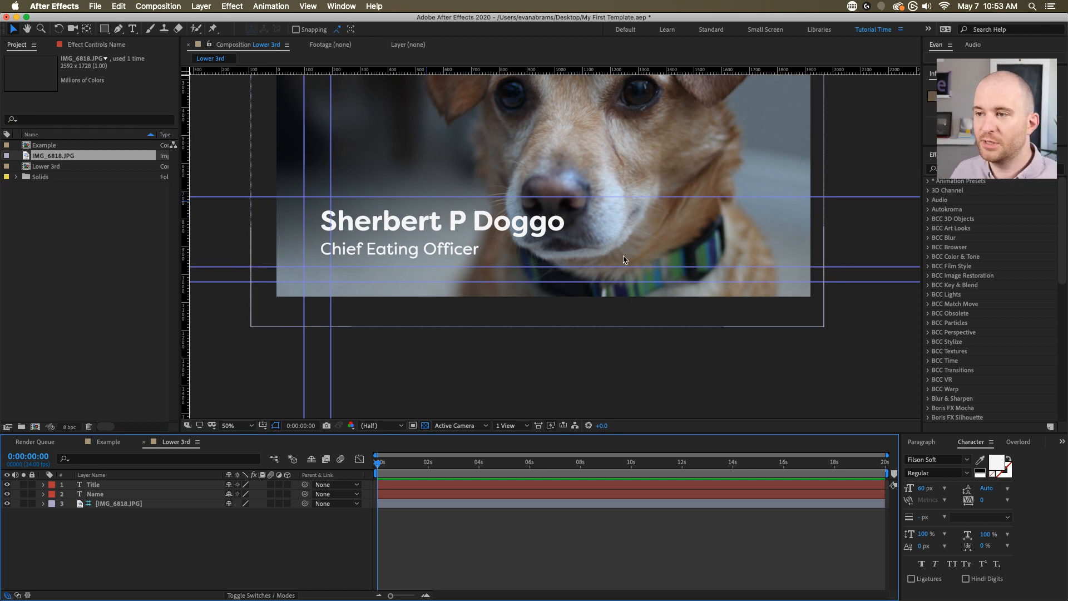
pyautogui.press(',')
pyautogui.click(574, 186)
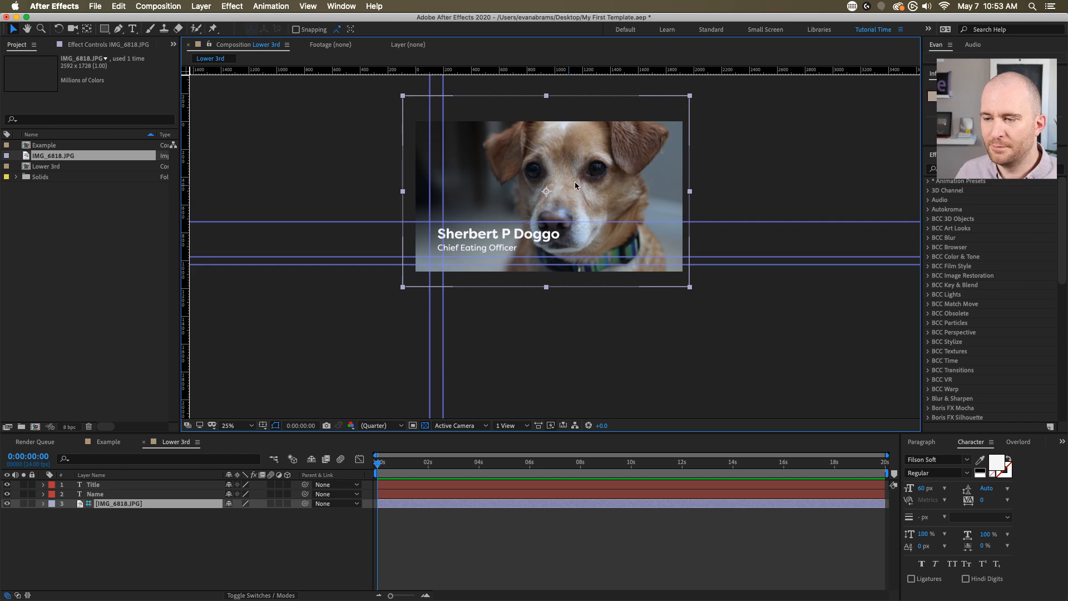
pyautogui.moveTo(575, 185); pyautogui.dragTo(505, 203)
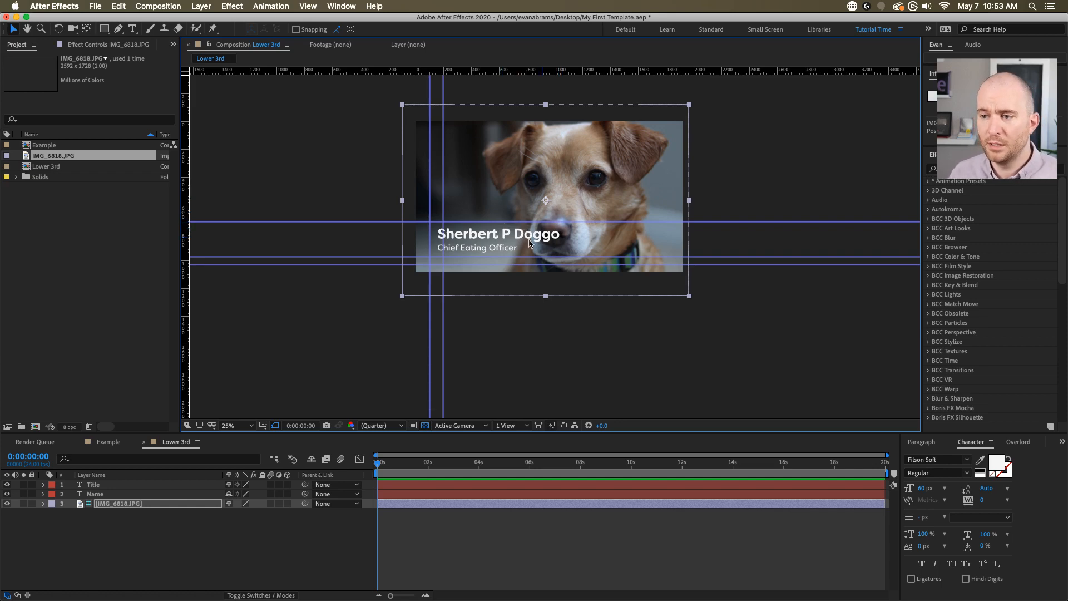
pyautogui.scroll(2, 523, 236)
pyautogui.click(481, 559)
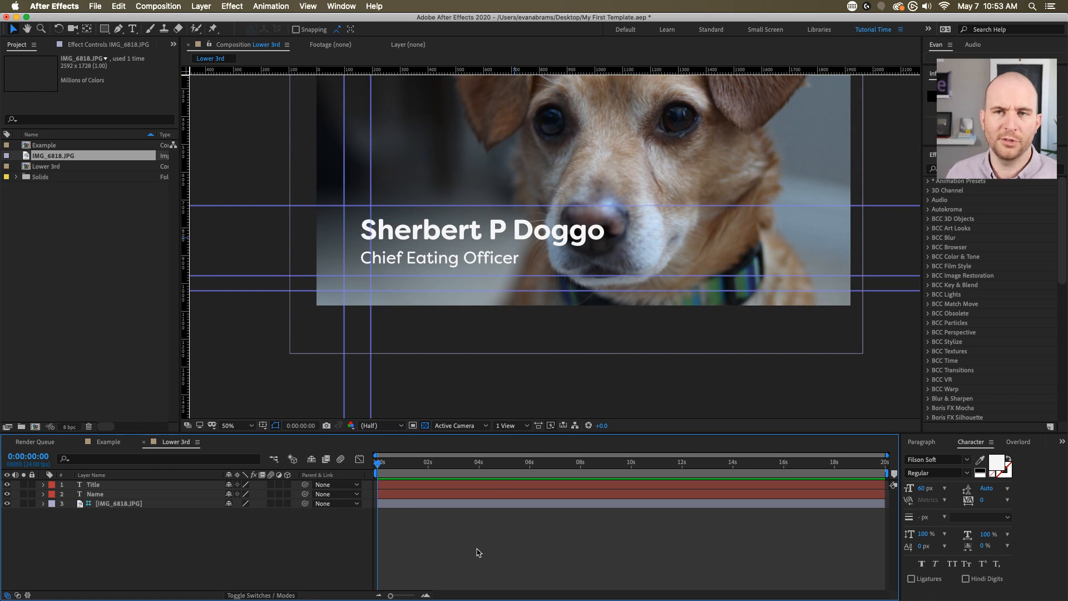
# - Find the Perspective Drop Shadow effect by searching for "drop s" and apply it to the Name layer
pyautogui.click(95, 493)
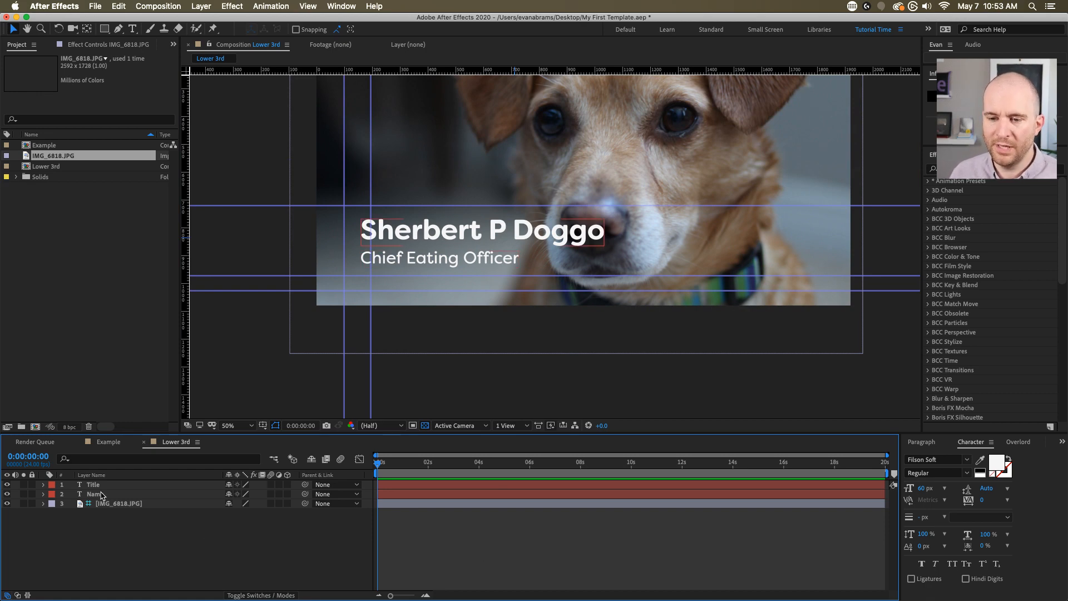
pyautogui.click(990, 169)
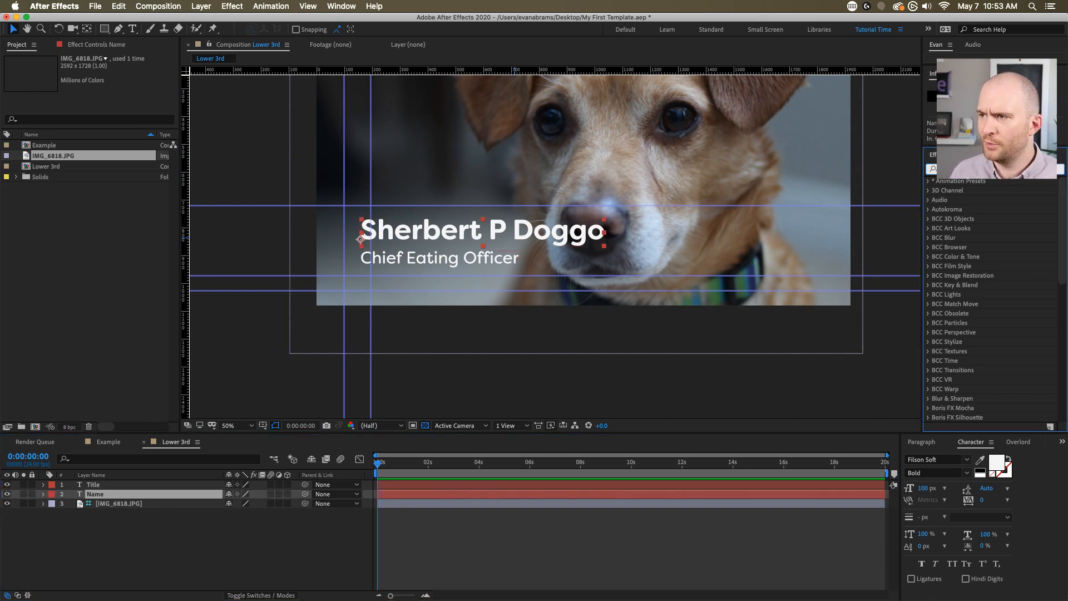
pyautogui.write('drop')
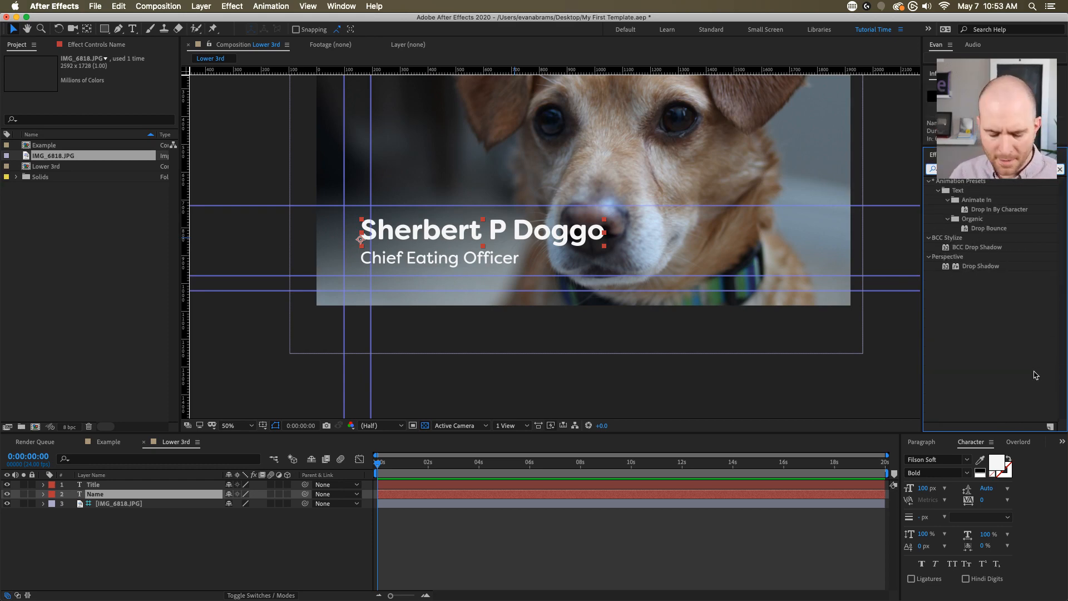
pyautogui.write(' s')
pyautogui.doubleClick(980, 209)
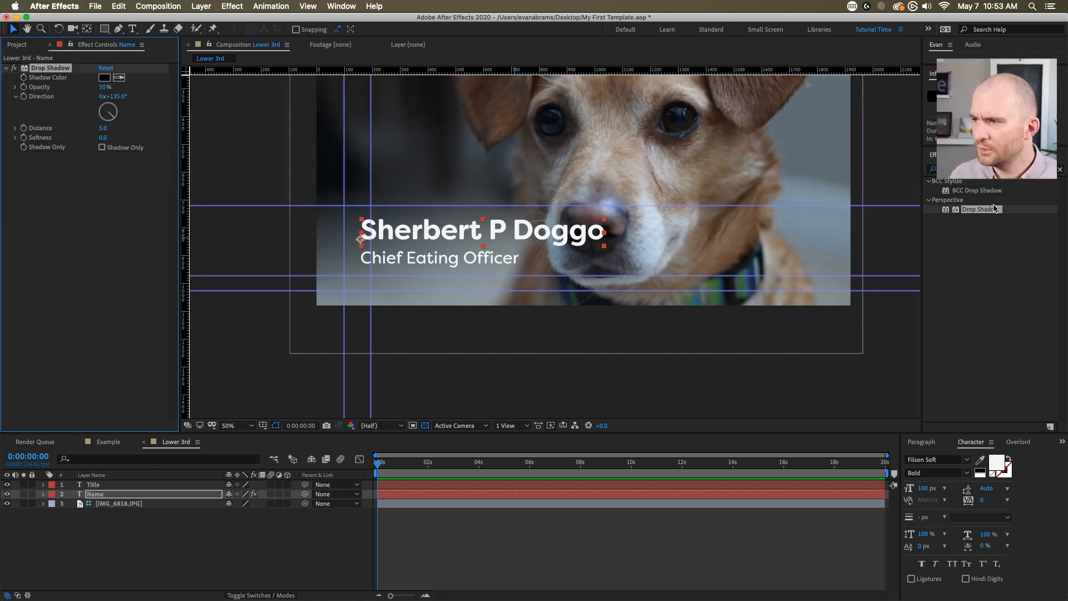
# - Set the Name layer's Drop Shadow to a distance of 5 and a softness of 15
pyautogui.scroll(2, 489, 255)
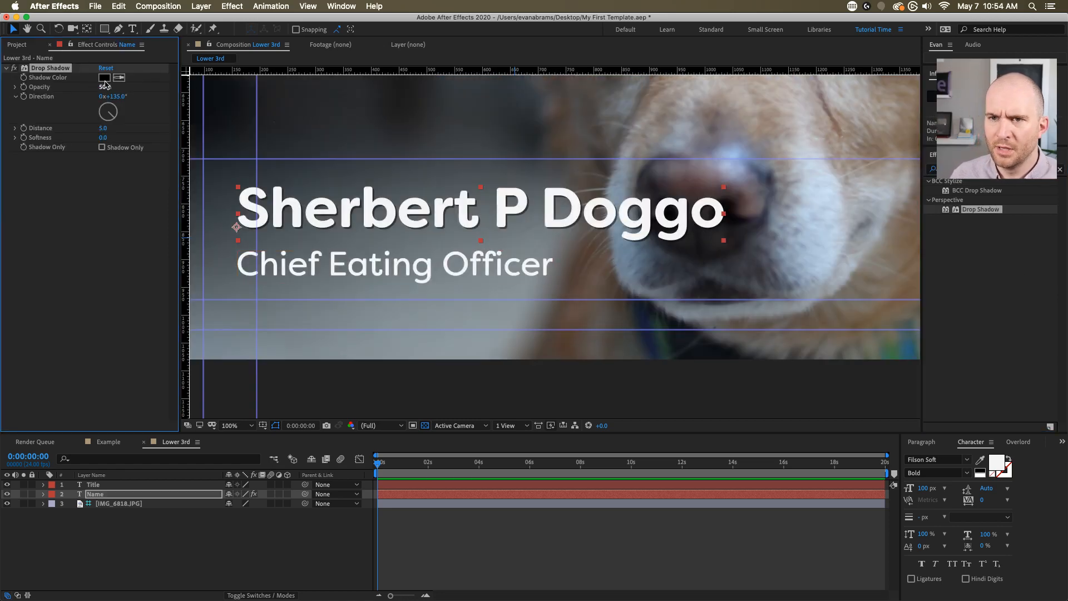
pyautogui.moveTo(104, 128); pyautogui.dragTo(104, 122)
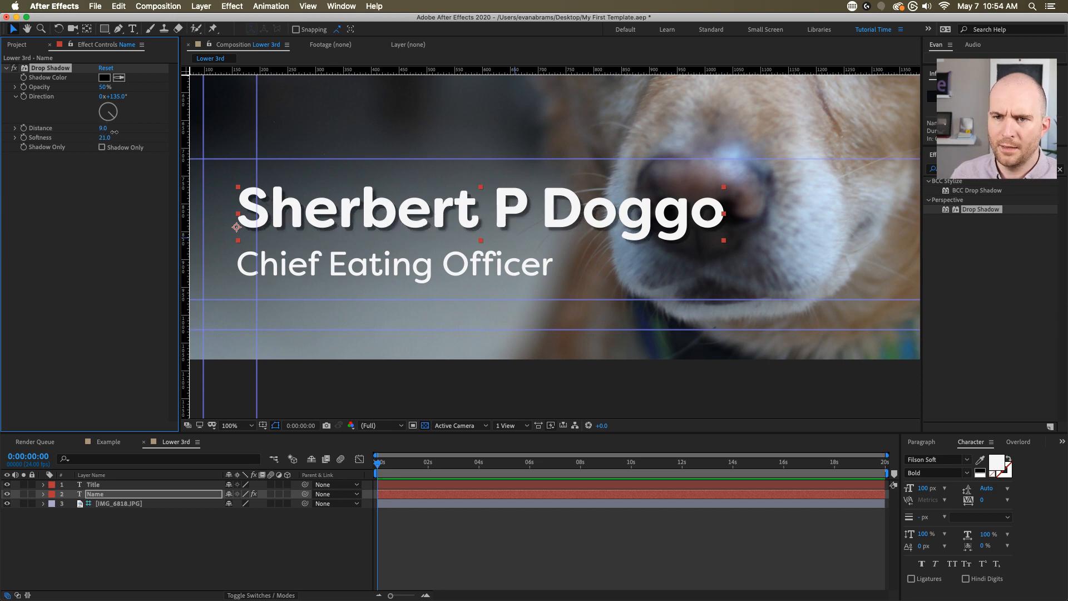
pyautogui.moveTo(95, 132); pyautogui.dragTo(103, 133)
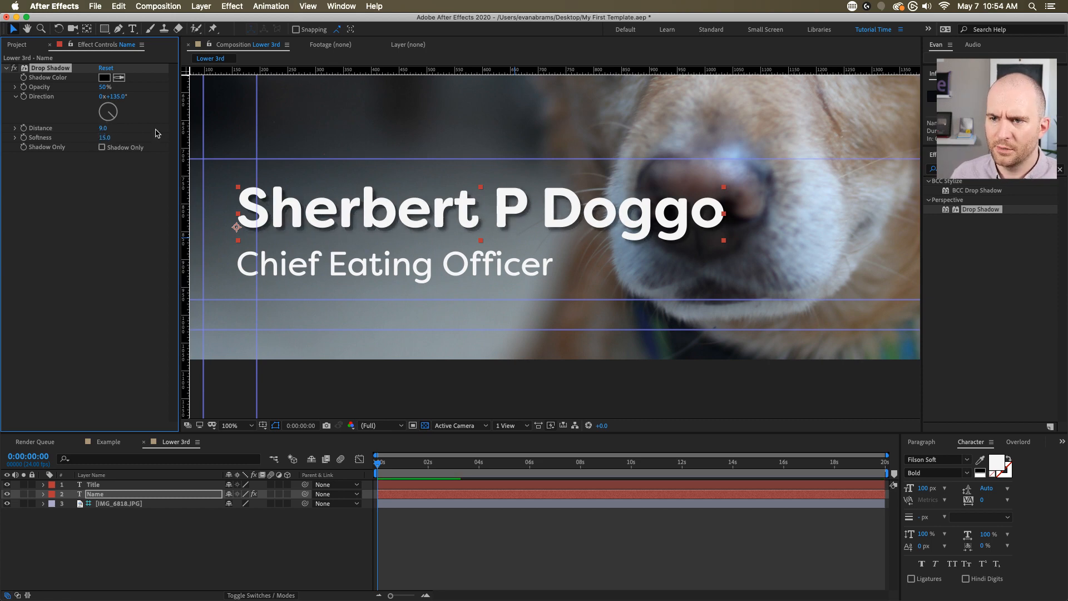
pyautogui.click(104, 128)
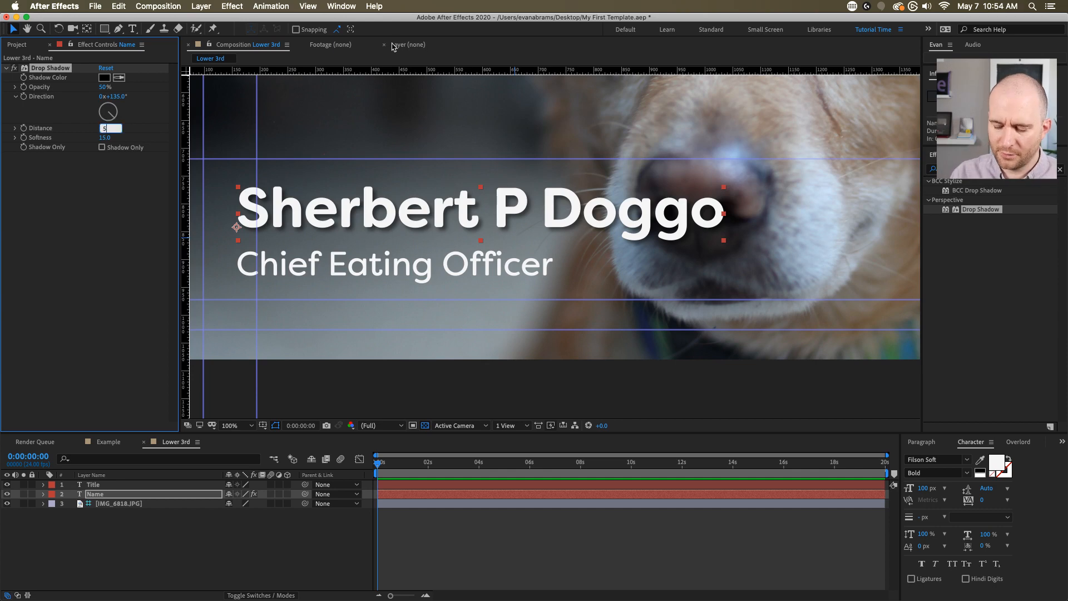
pyautogui.write('5')
pyautogui.press('Return')
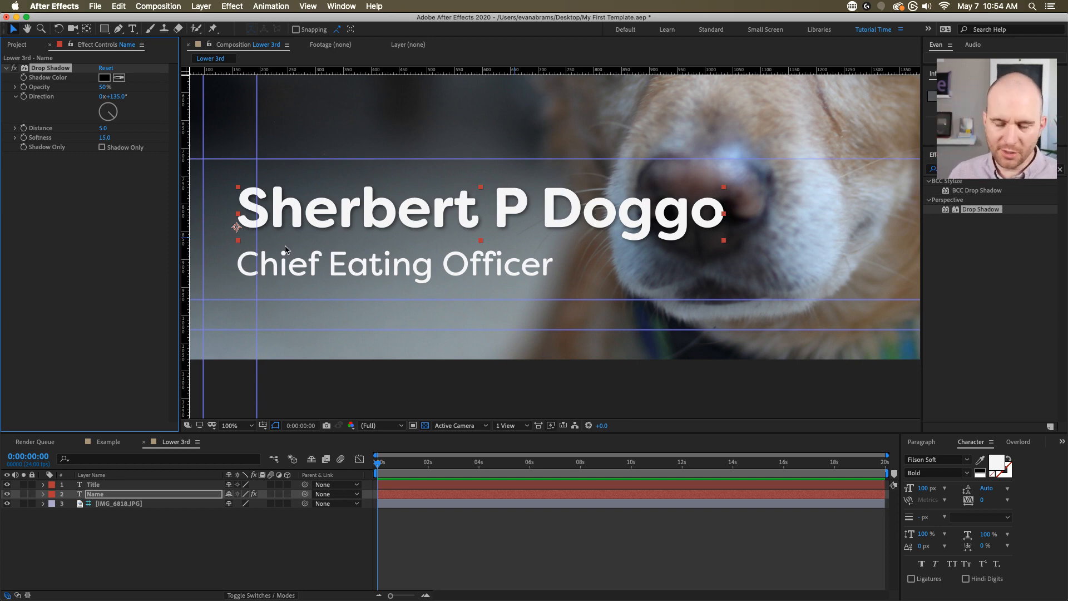
# - Paste the Name layer's Drop Shadow effect onto the Title layer and deselect everything
pyautogui.click(295, 266)
pyautogui.press('super+v')
pyautogui.click(488, 579)
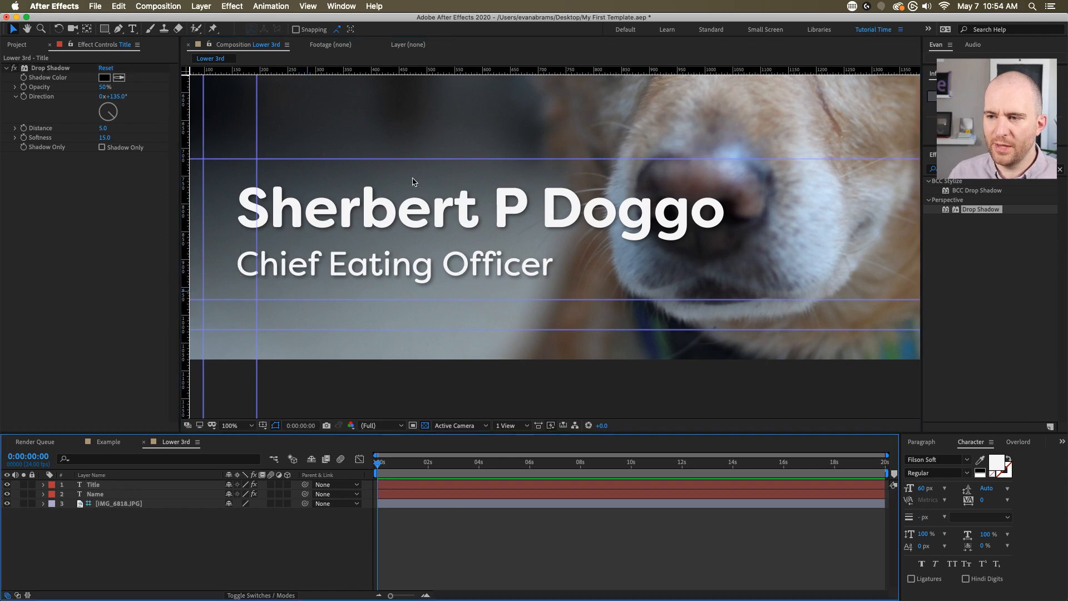
pyautogui.moveTo(509, 191); pyautogui.dragTo(484, 196)
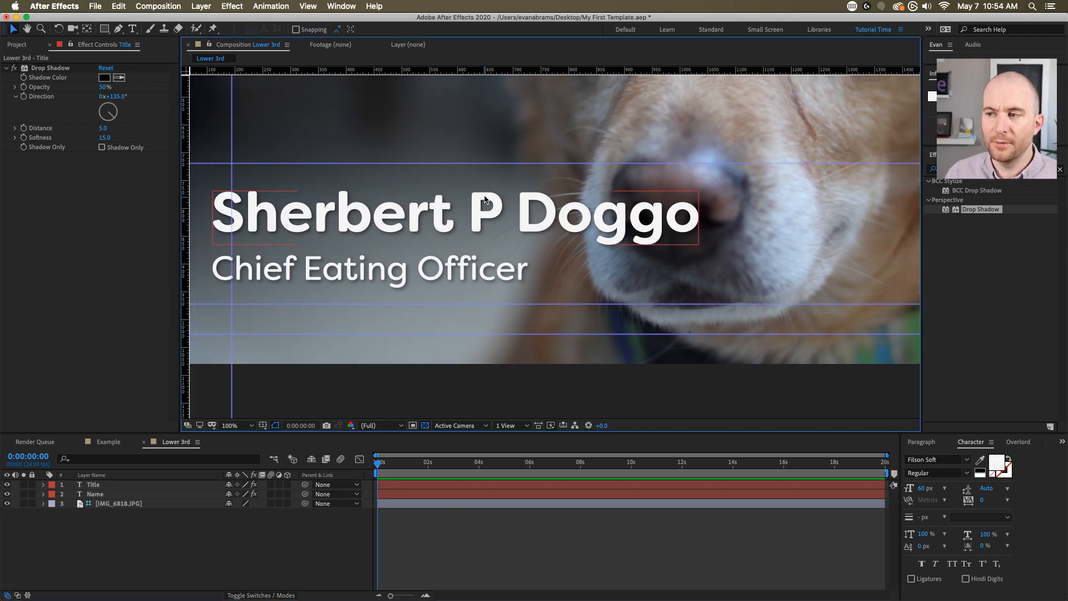
pyautogui.click(390, 523)
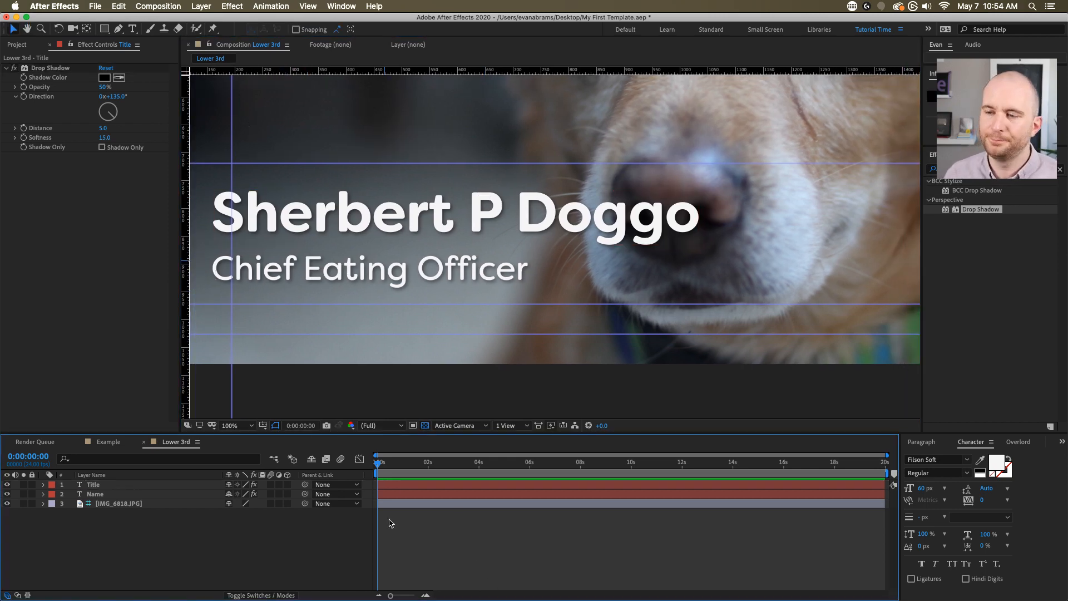
pyautogui.scroll(-2, 303, 207)
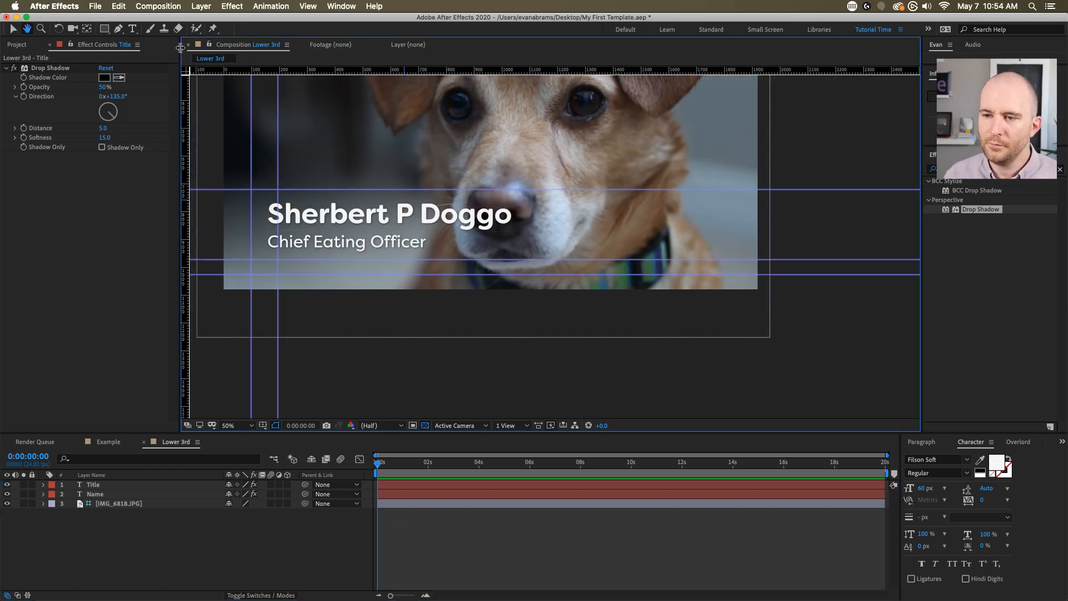
# - Create a full-frame rectangle shape layer and place it below the Name layer, above the IMG_6818.JPG photo
pyautogui.doubleClick(106, 28)
pyautogui.scroll(-2, 293, 120)
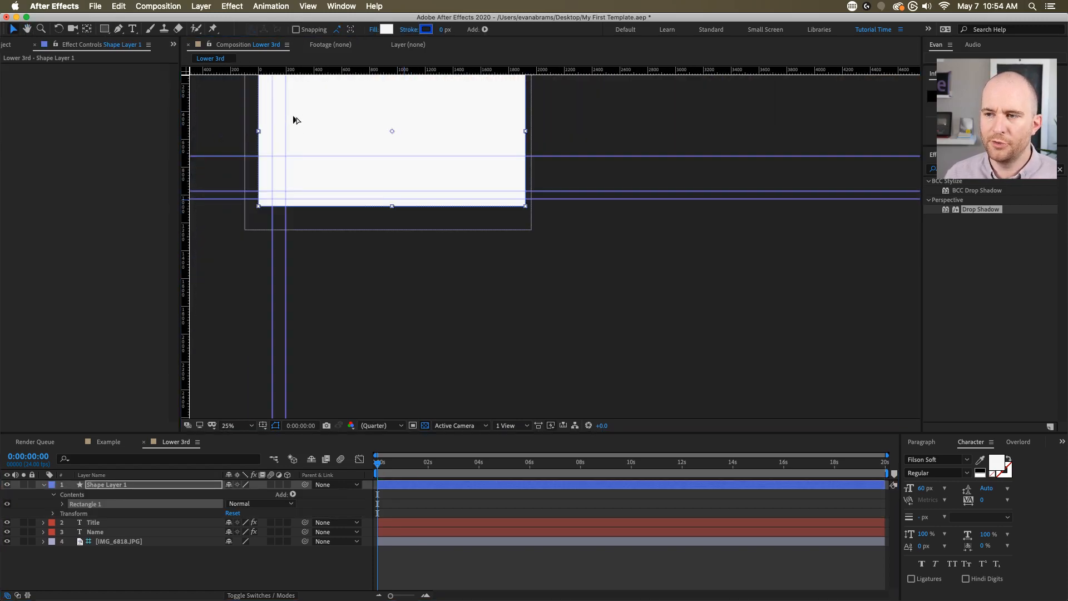
pyautogui.click(439, 485)
pyautogui.moveTo(397, 125); pyautogui.dragTo(411, 155)
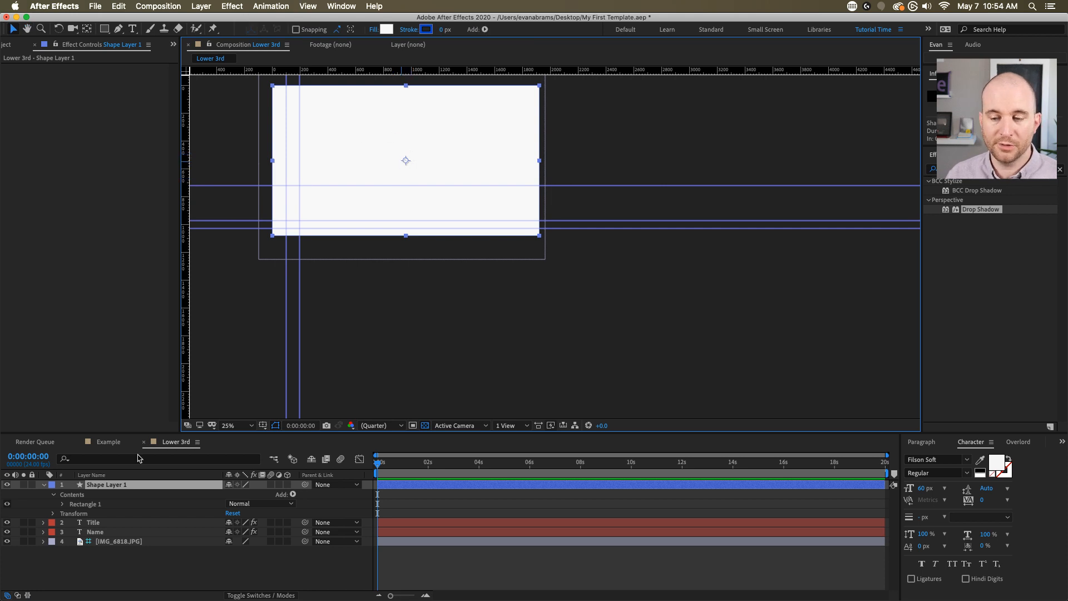
pyautogui.moveTo(137, 485); pyautogui.dragTo(133, 537)
# - Fill the rectangle with black and move the shape layer about 320 px down behind the text
pyautogui.click(386, 29)
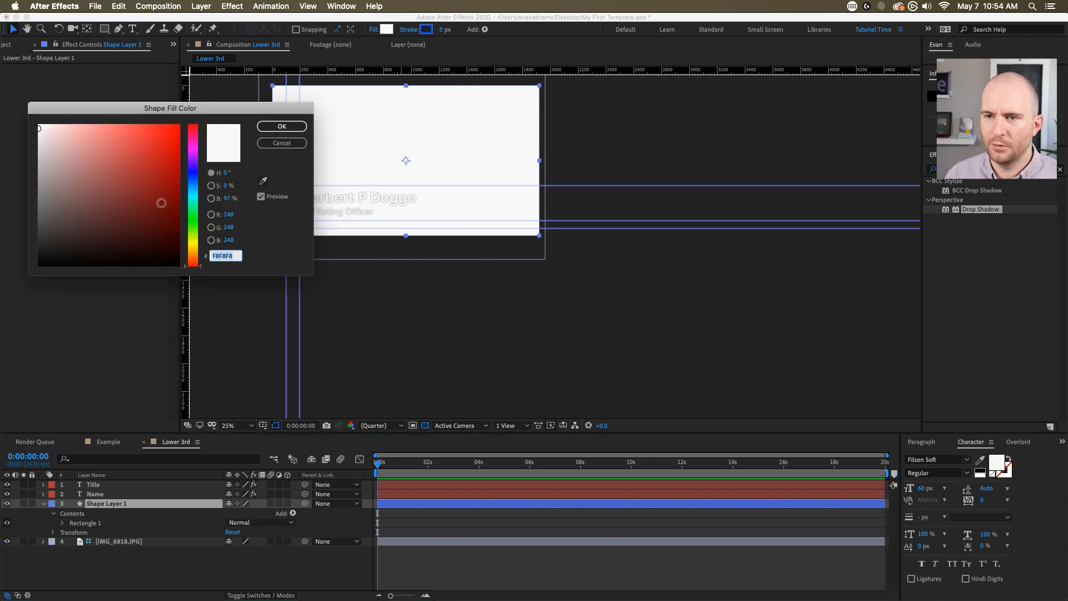
pyautogui.moveTo(159, 203); pyautogui.dragTo(39, 266)
pyautogui.click(282, 127)
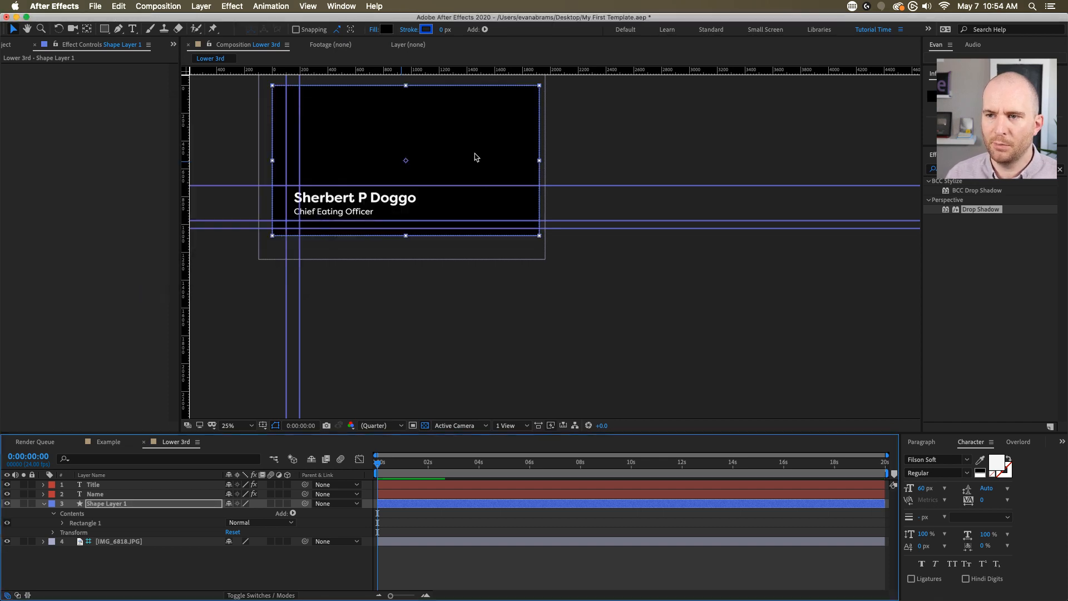
pyautogui.click(439, 506)
pyautogui.moveTo(411, 149)
pyautogui.mouseDown()
pyautogui.moveTo(388, 191)
pyautogui.moveTo(408, 190)
pyautogui.mouseUp()
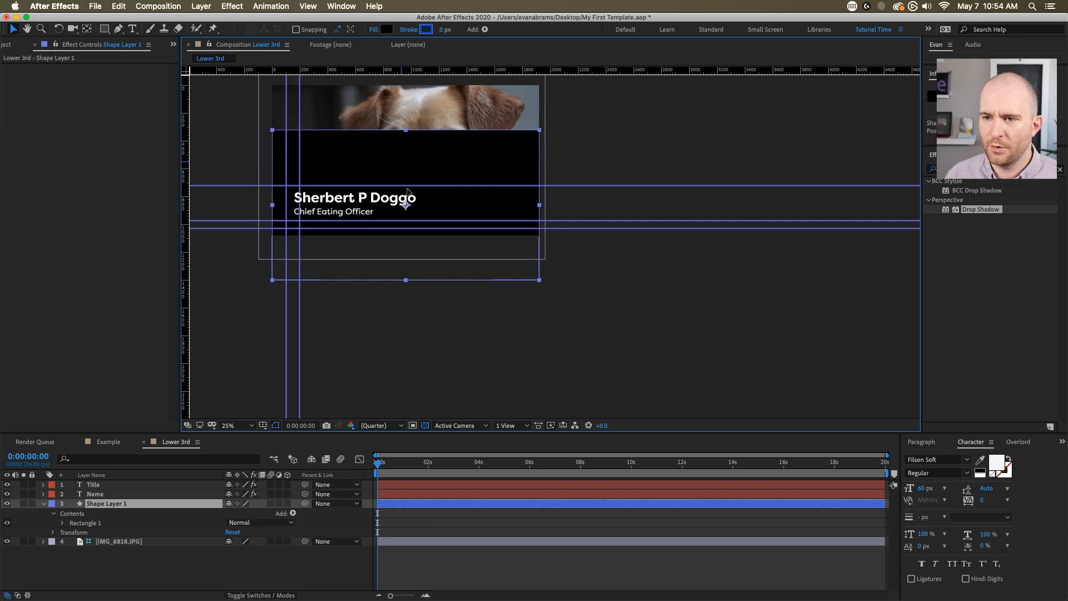
# - Reduce the rectangle path's height to 206 px, keeping the 1920 px width, and deselect the shape layer
pyautogui.click(62, 523)
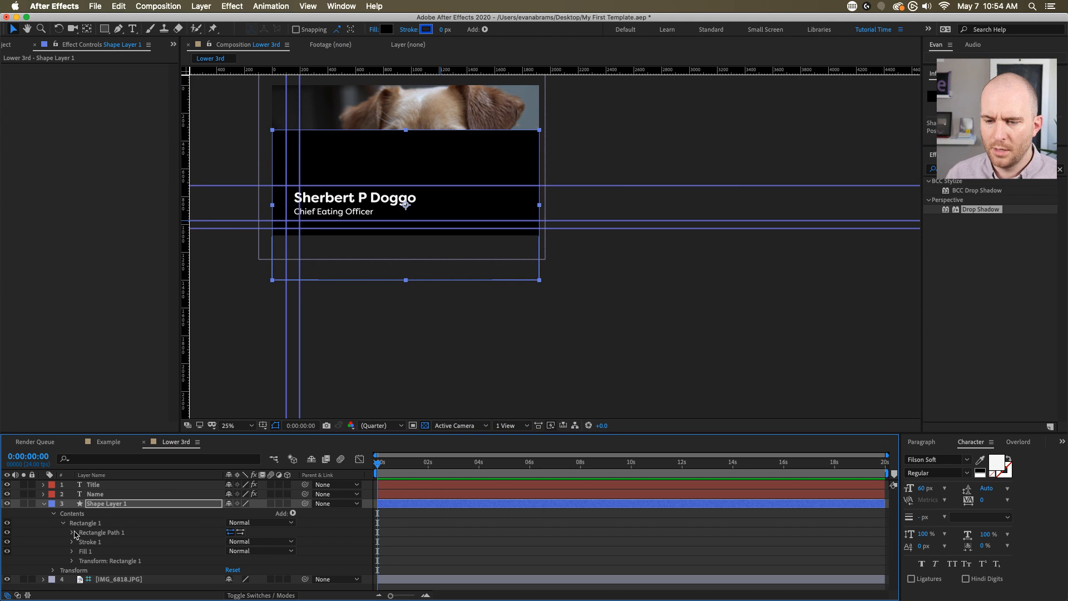
pyautogui.click(74, 533)
pyautogui.click(228, 543)
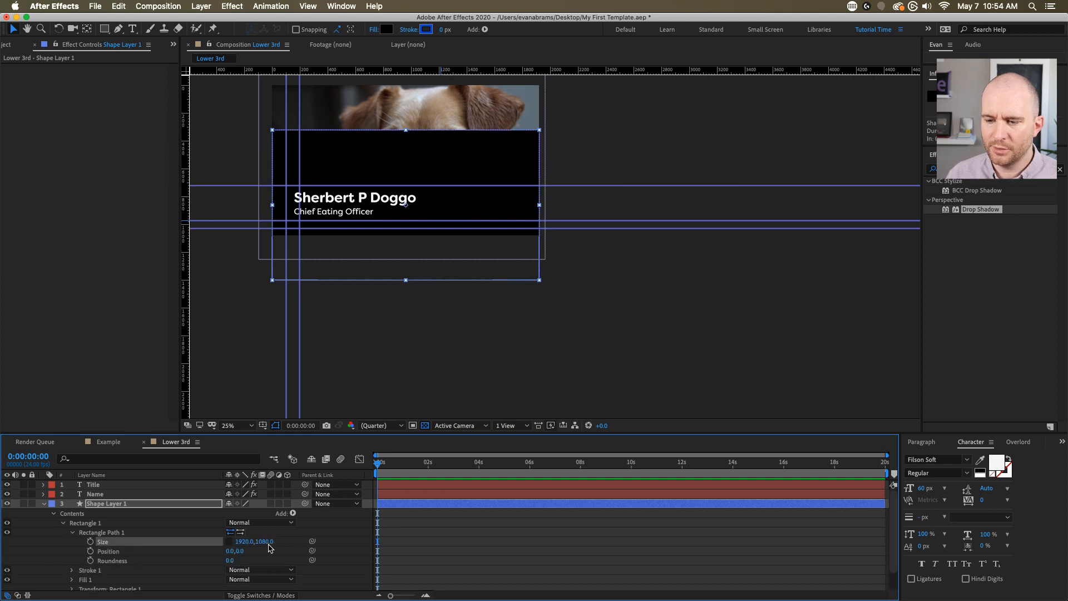
pyautogui.moveTo(269, 548); pyautogui.dragTo(224, 541)
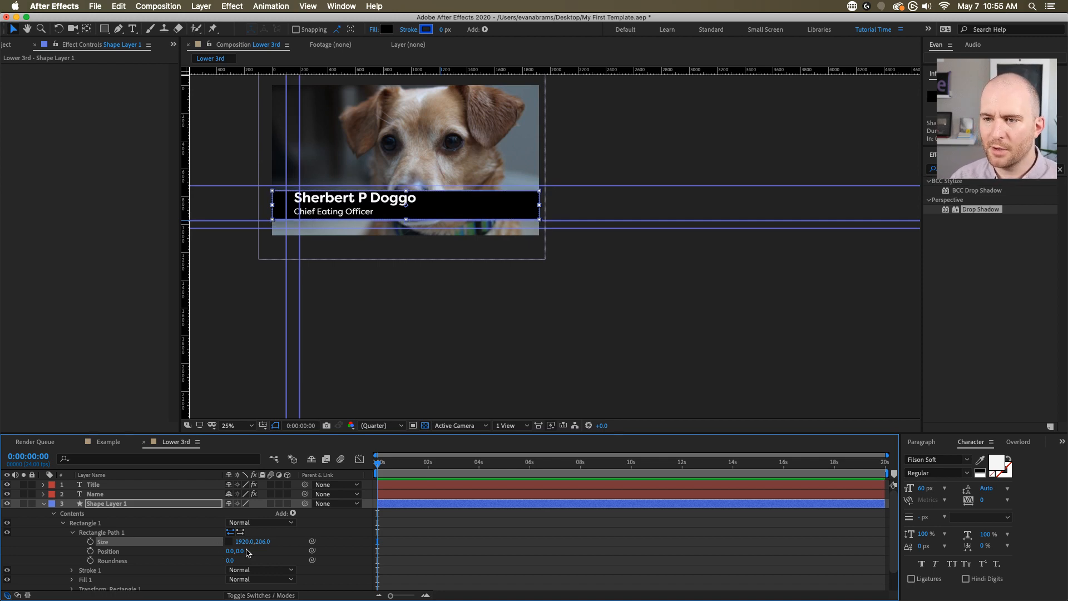
pyautogui.click(453, 544)
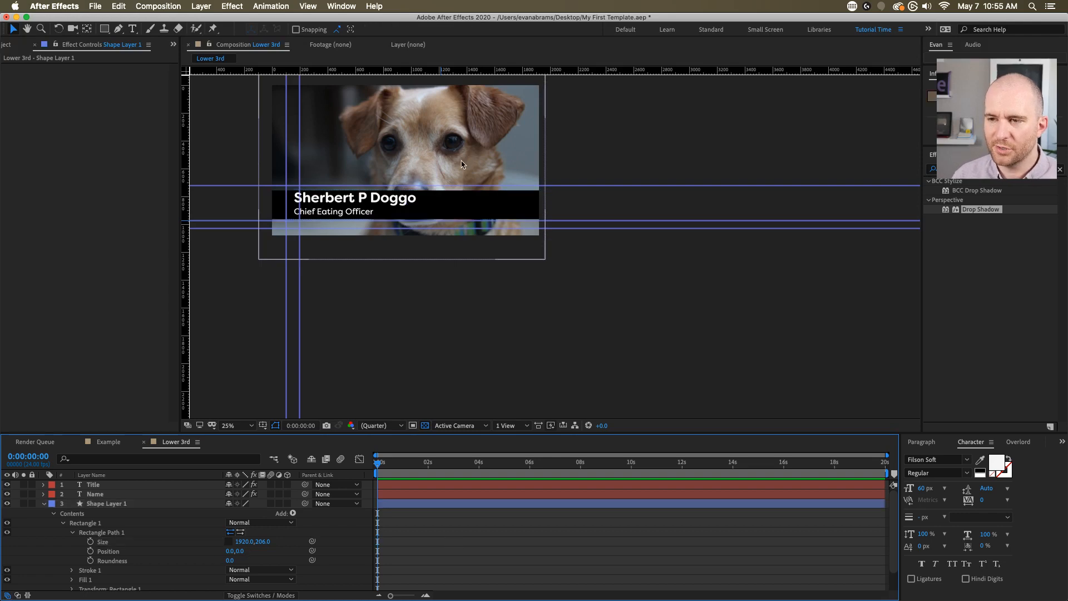
# - Nudge the black bar slightly upward so it sits roughly centred between the two upper horizontal guides
pyautogui.scroll(1, 461, 166)
pyautogui.click(433, 248)
pyautogui.moveTo(413, 260); pyautogui.dragTo(478, 244)
pyautogui.press('Up')
pyautogui.press('Up')
pyautogui.press('Up')
pyautogui.press('Up')
pyautogui.press('Up')
pyautogui.press('Up')
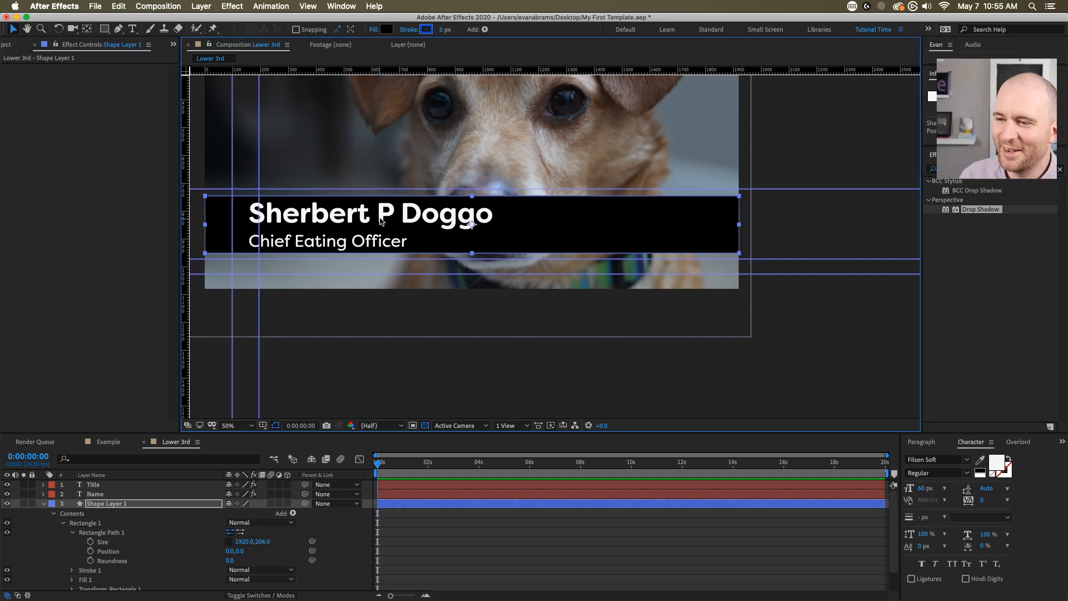
pyautogui.scroll(2, 347, 200)
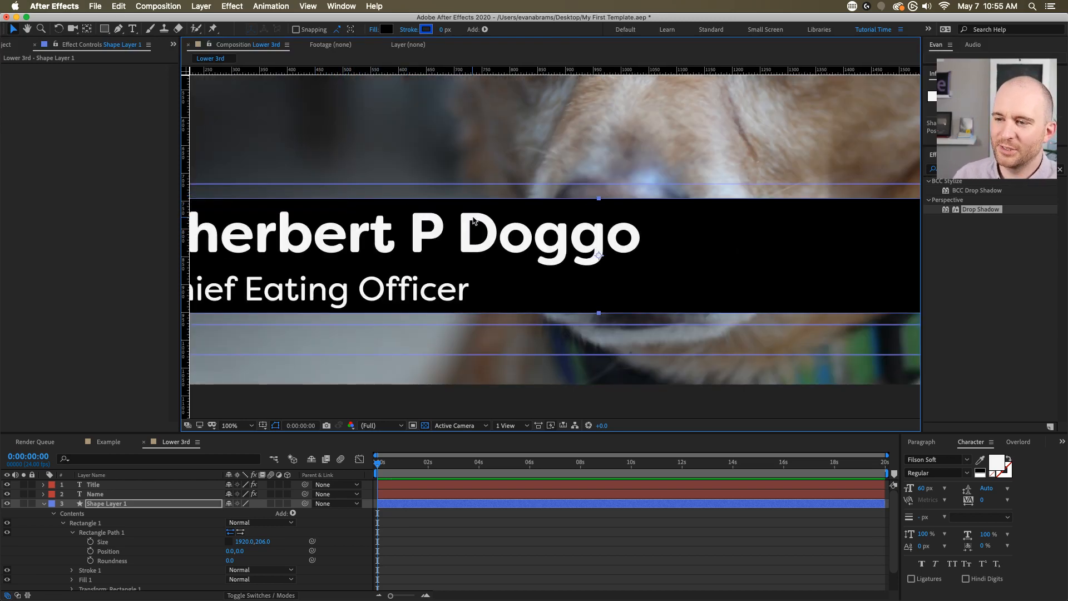
pyautogui.scroll(-2, 476, 221)
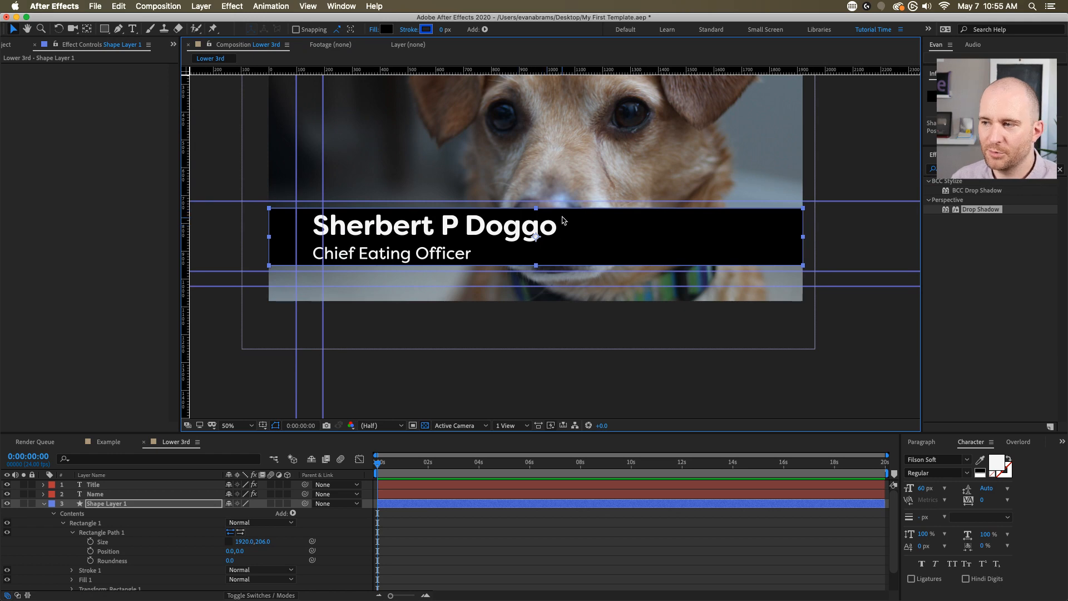
# - Set the black bar's rectangle path height to 240 px and check how it frames the text
pyautogui.click(264, 541)
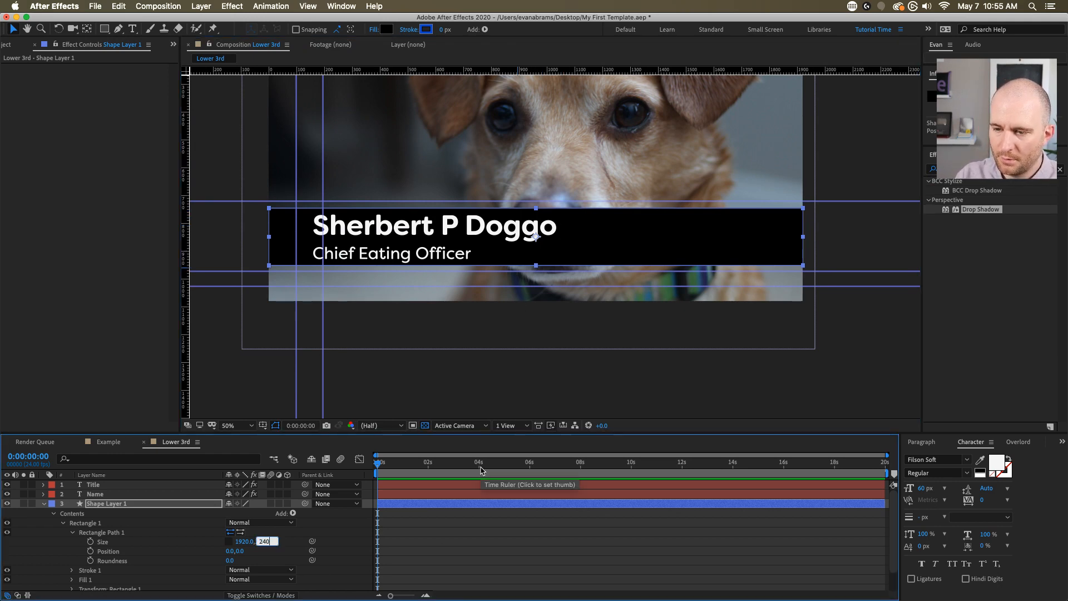
pyautogui.press('Return')
pyautogui.scroll(1, 543, 243)
pyautogui.scroll(-1, 542, 247)
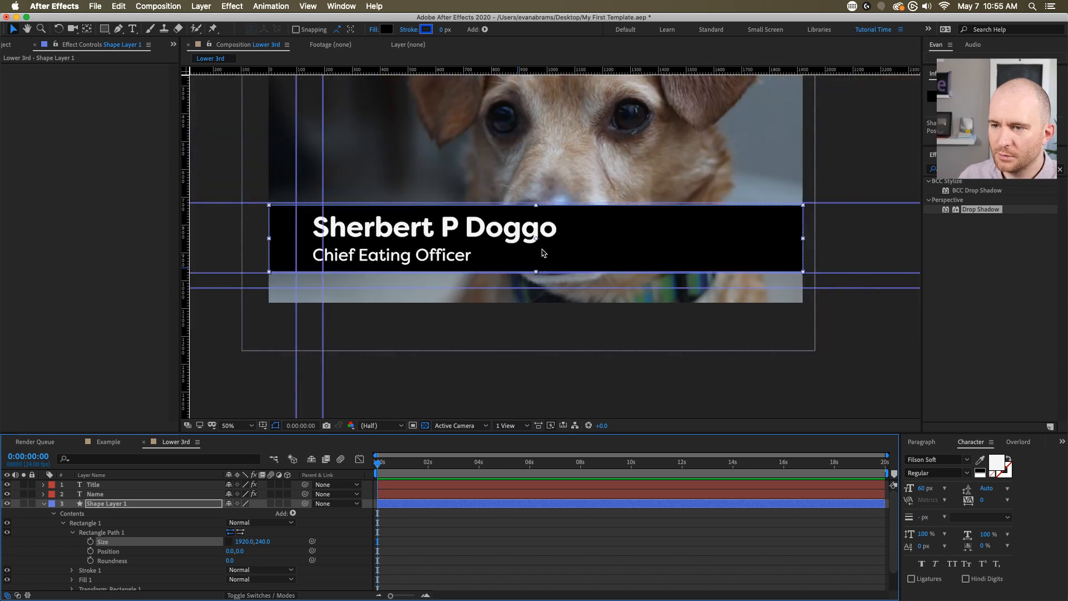
pyautogui.click(491, 503)
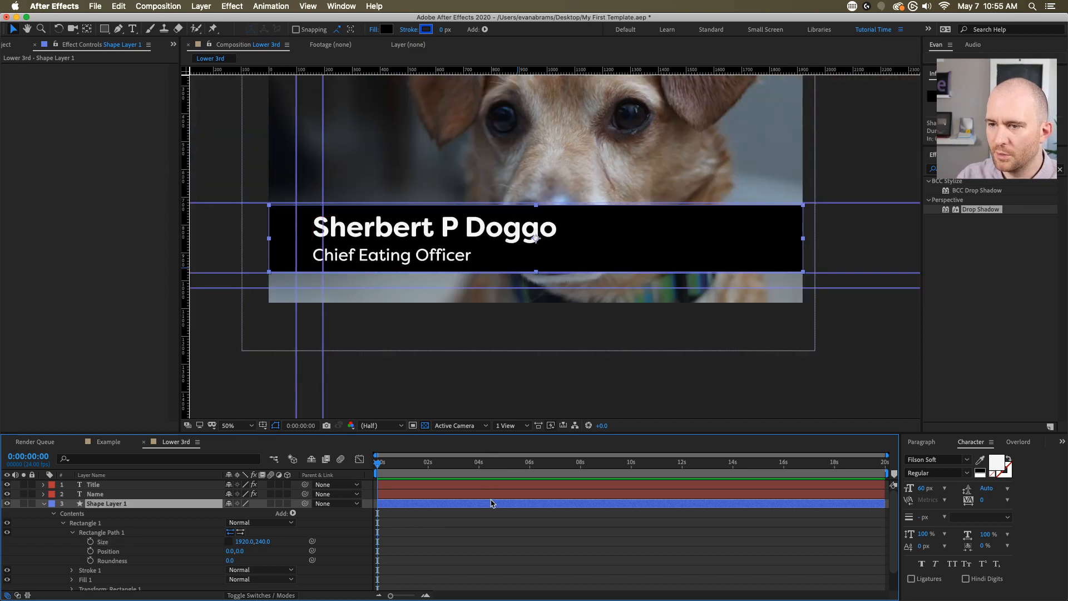
pyautogui.press('Return')
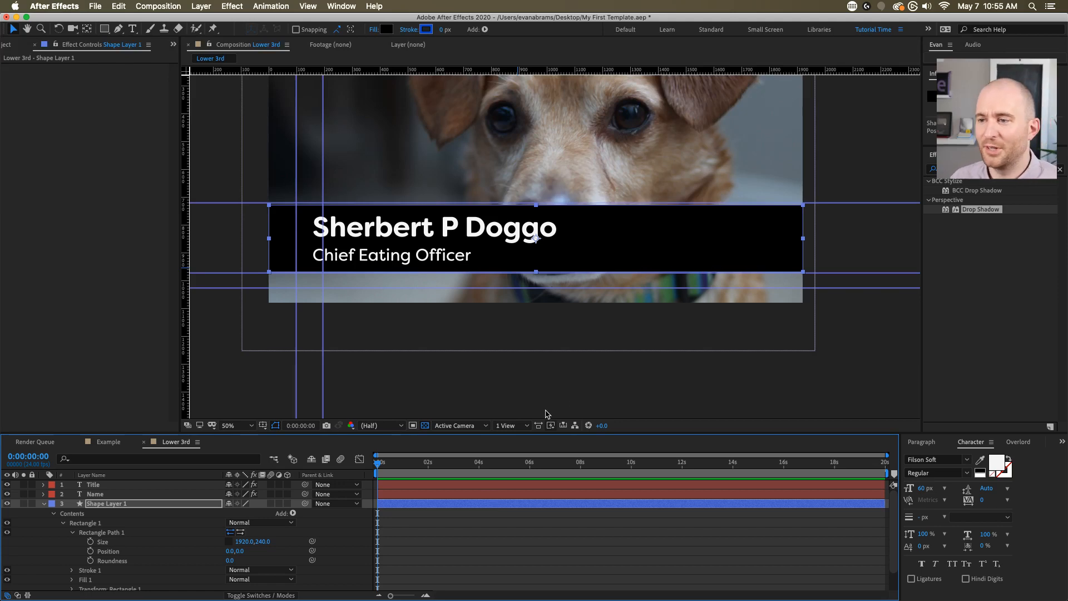
pyautogui.press(',')
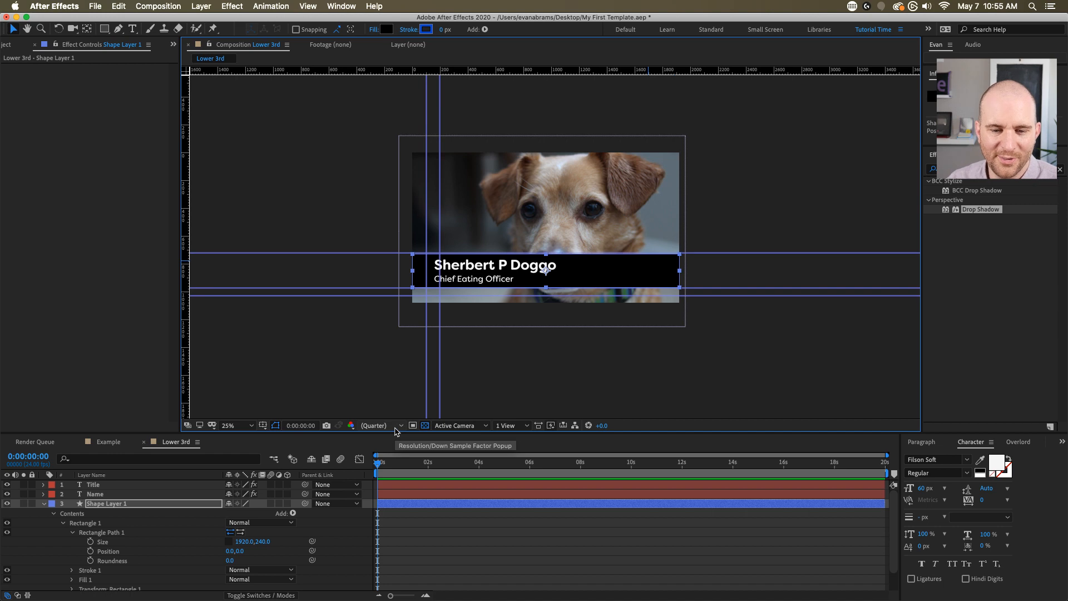
pyautogui.press('.')
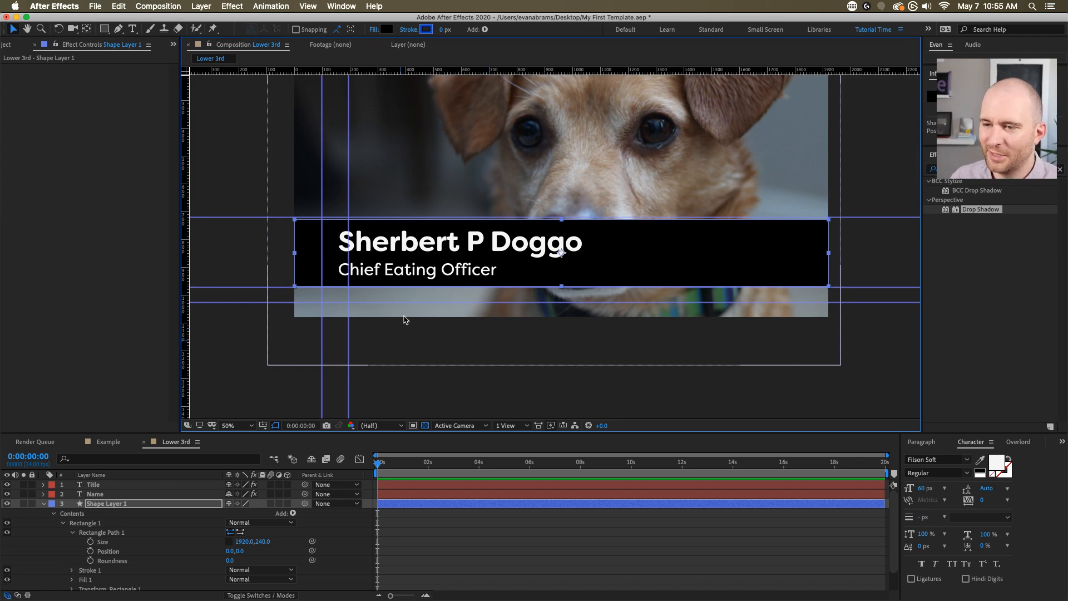
# - Move the current time to 0:00:03:10 and select the Title and Name layers together to review their Drop Shadow settings
pyautogui.click(439, 508)
pyautogui.moveTo(401, 466)
pyautogui.mouseDown()
pyautogui.moveTo(392, 468)
pyautogui.moveTo(464, 472)
pyautogui.mouseUp()
pyautogui.click(448, 504)
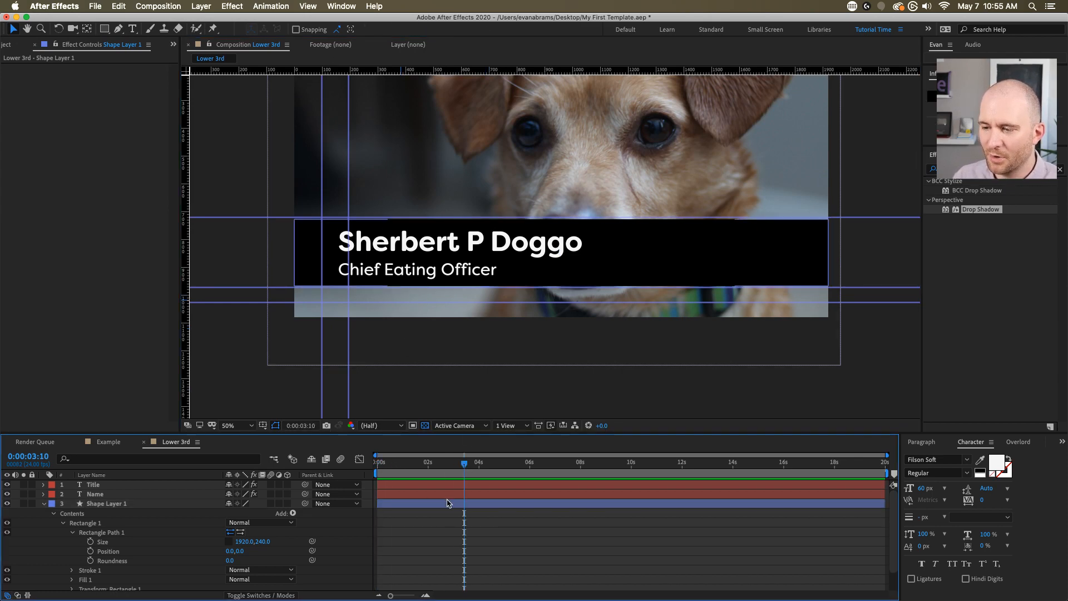
pyautogui.click(72, 533)
pyautogui.click(93, 485)
pyautogui.keyDown('shift'); pyautogui.click(96, 494); pyautogui.keyUp('shift')
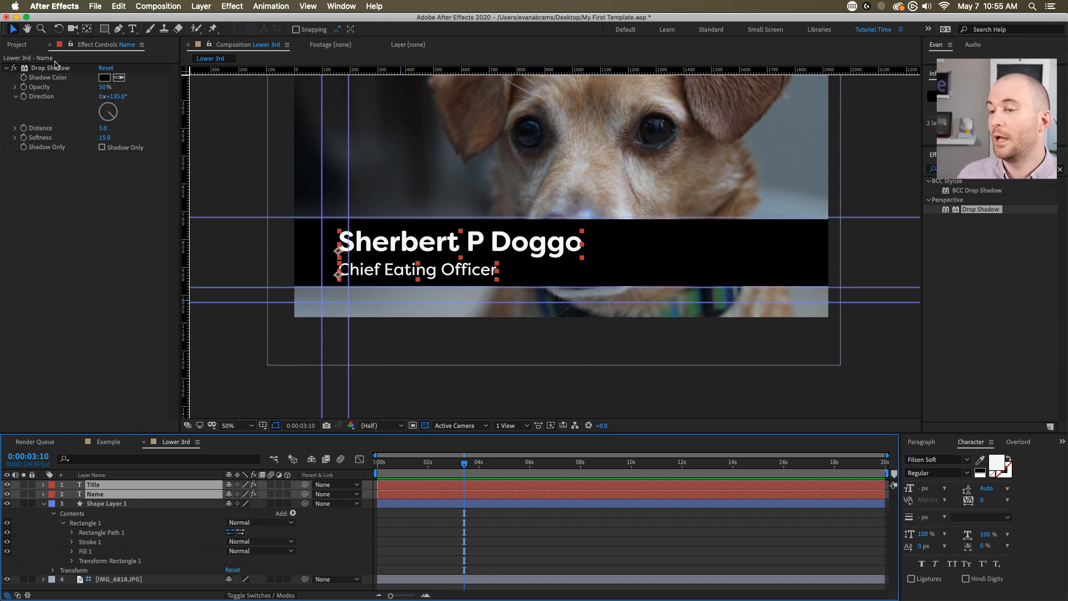
# - Delete the solid fill and the stroke from the rectangle group in the bar's shape layer
pyautogui.click(431, 504)
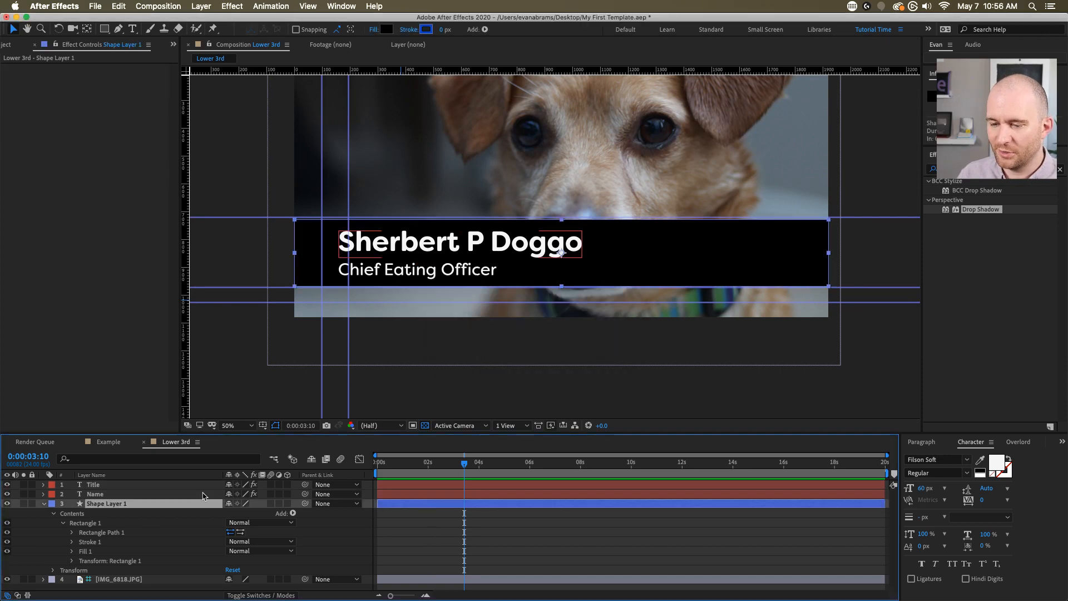
pyautogui.click(89, 533)
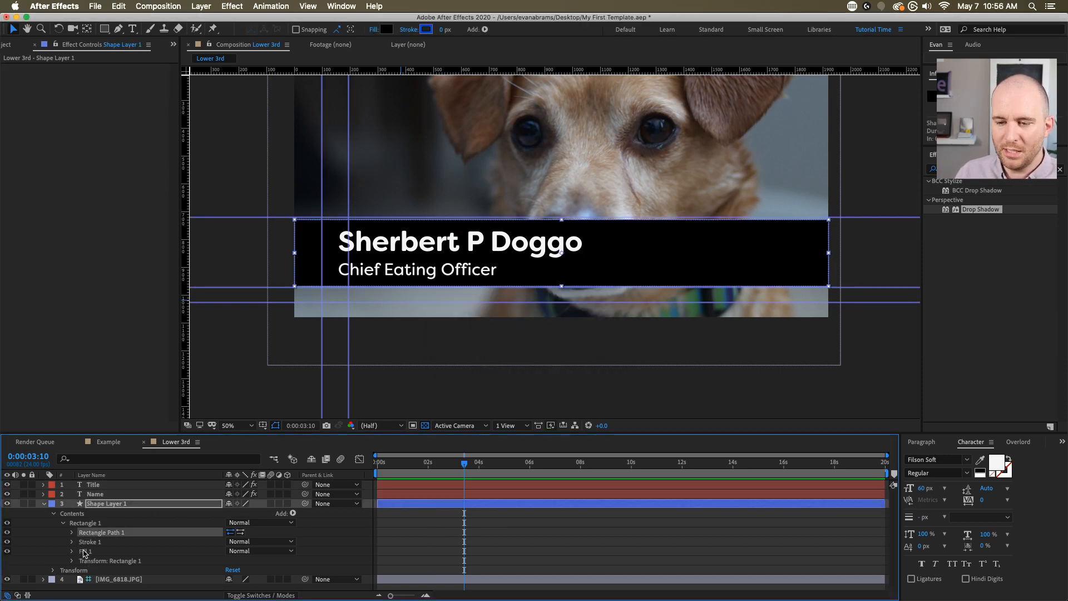
pyautogui.click(83, 552)
pyautogui.keyDown('shift'); pyautogui.click(89, 543); pyautogui.keyUp('shift')
pyautogui.press('Delete')
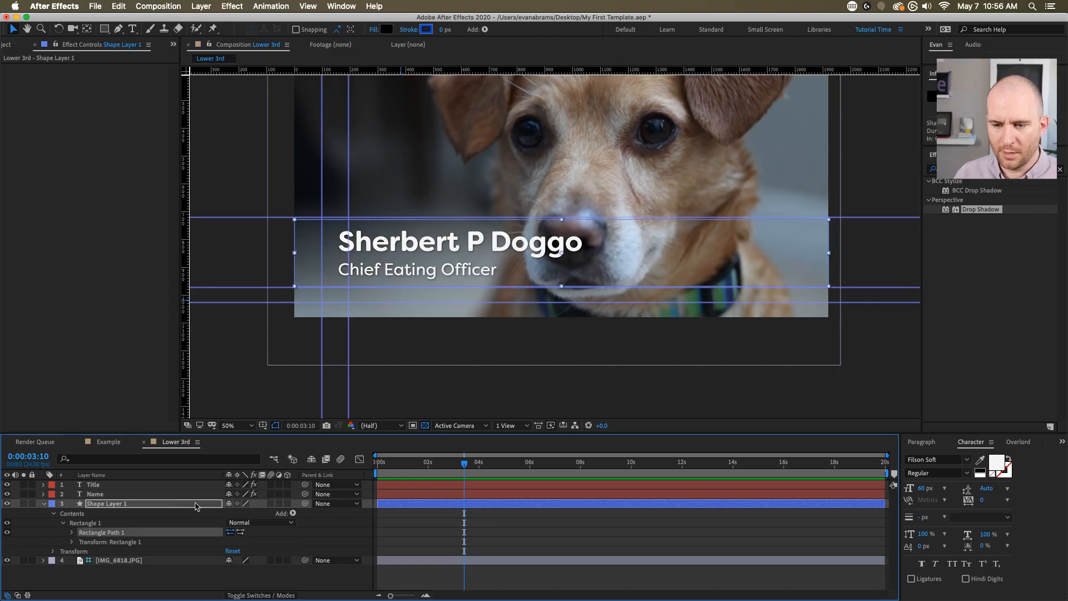
# - Add a Gradient Fill to the rectangle and move its start point to the bar's left edge
pyautogui.click(294, 513)
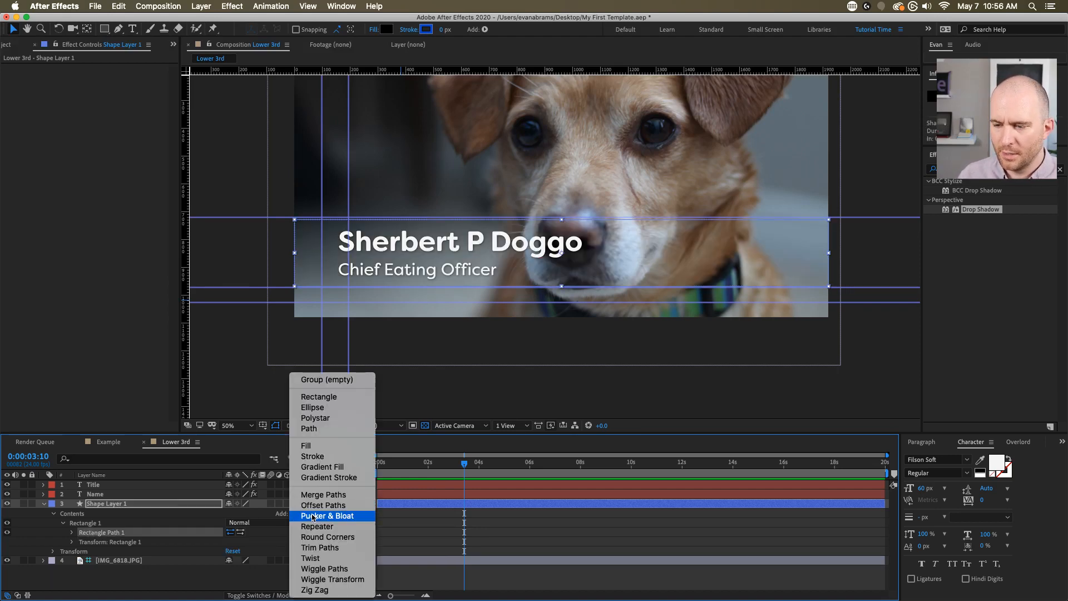
pyautogui.click(350, 467)
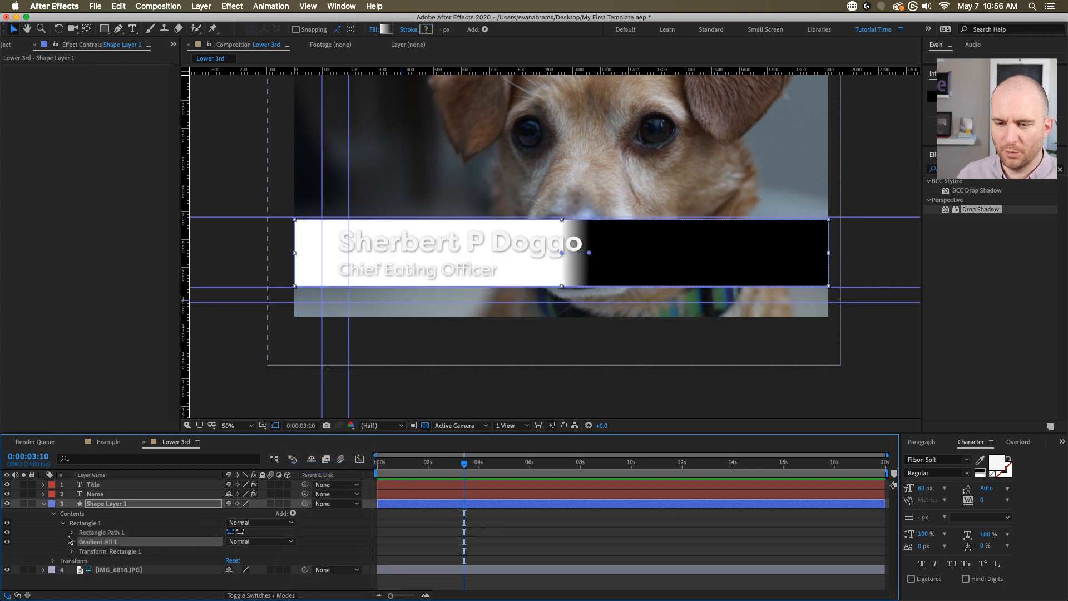
pyautogui.moveTo(562, 252); pyautogui.dragTo(296, 256)
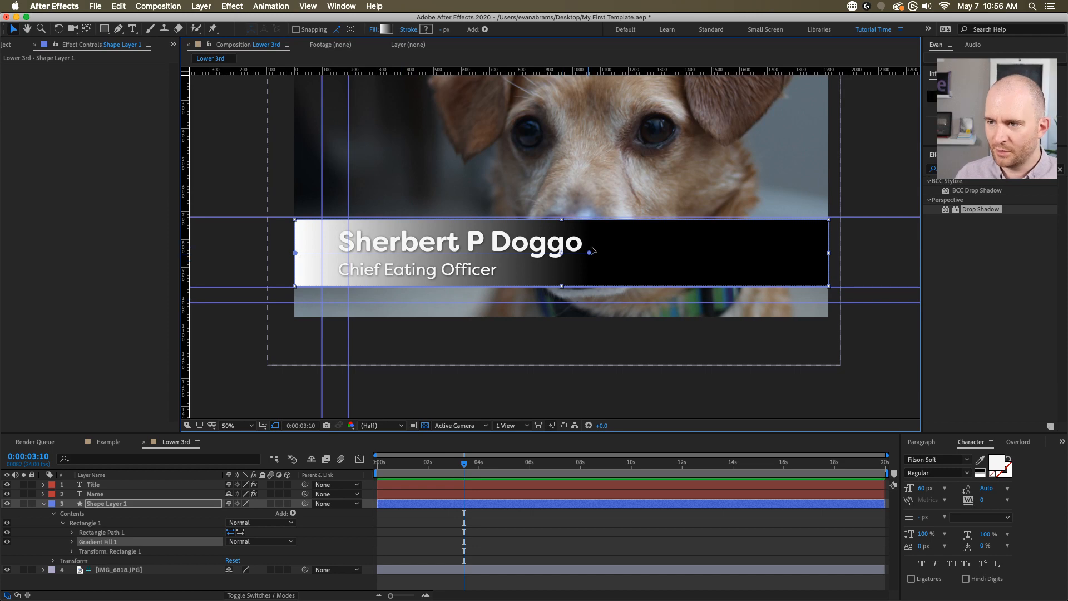
# - Move the gradient's end point just past the name text and set its starting colour stop to black (000000)
pyautogui.moveTo(591, 252); pyautogui.dragTo(597, 253)
pyautogui.click(72, 541)
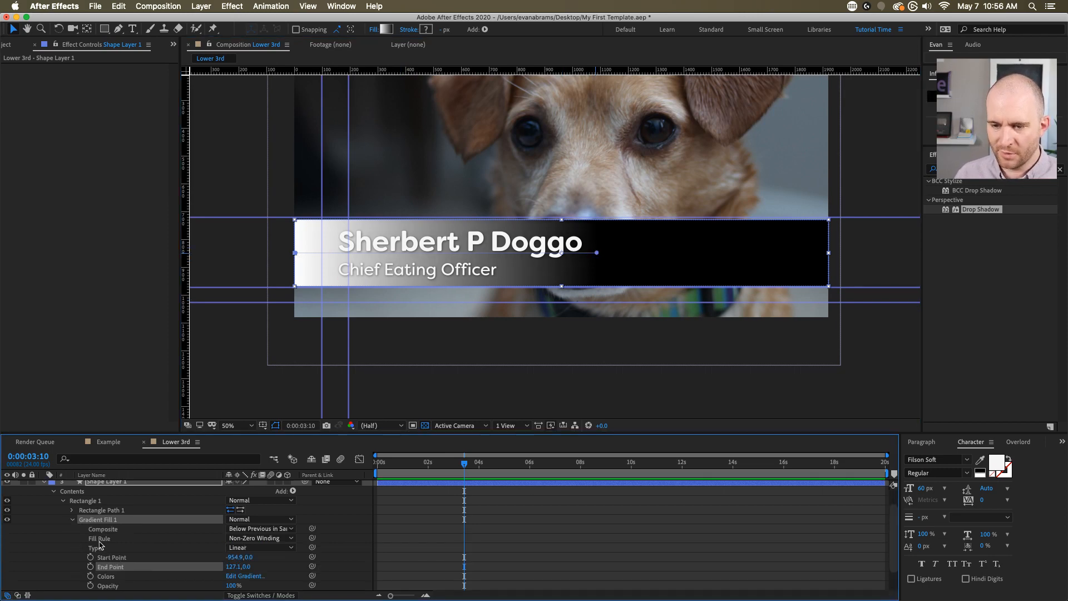
pyautogui.click(245, 576)
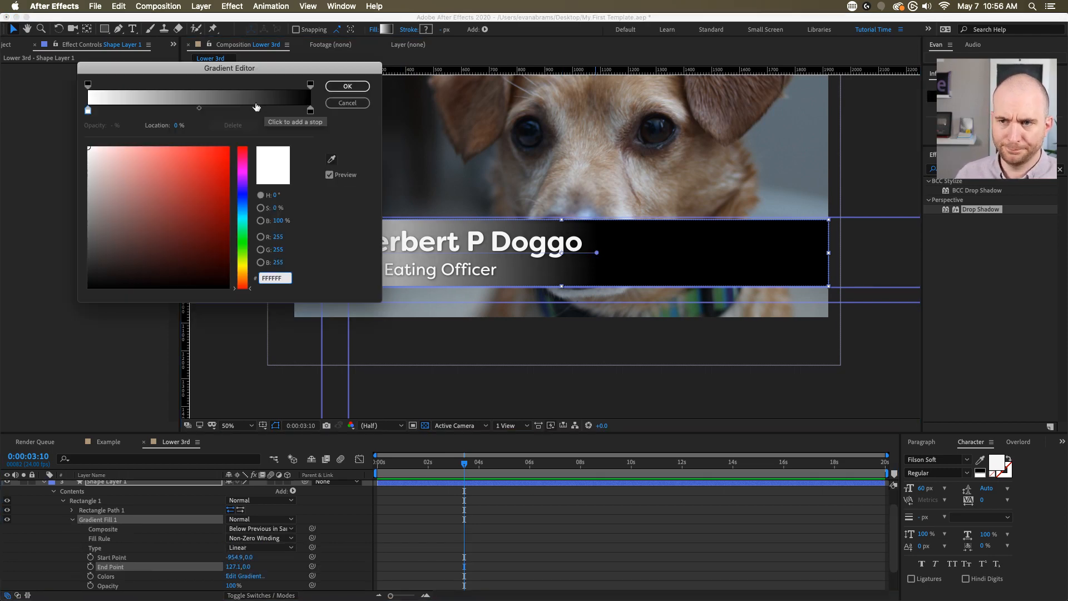
pyautogui.click(84, 112)
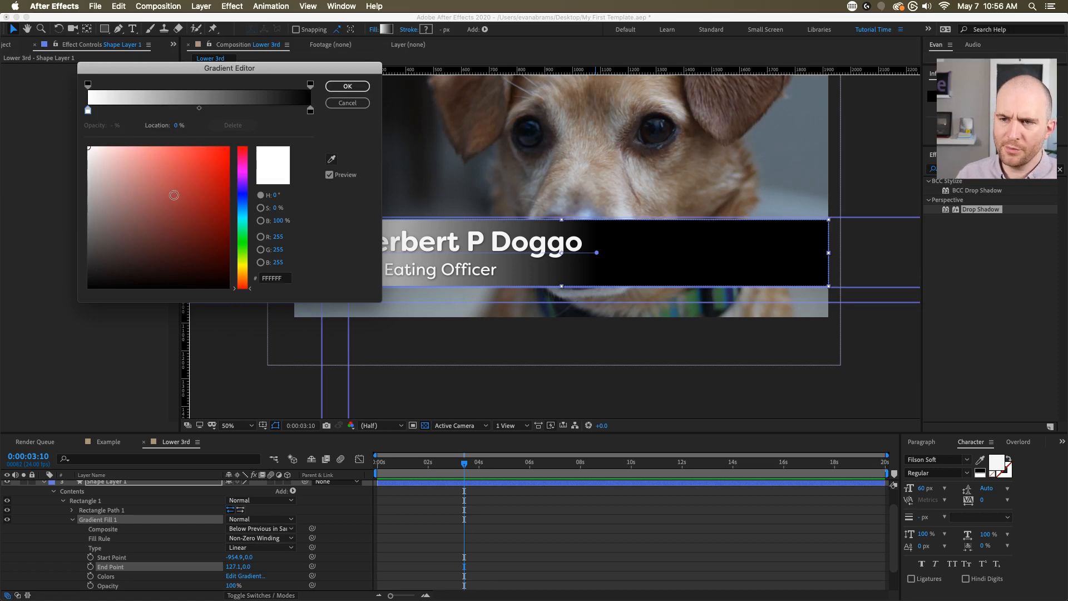
pyautogui.moveTo(172, 193); pyautogui.dragTo(87, 288)
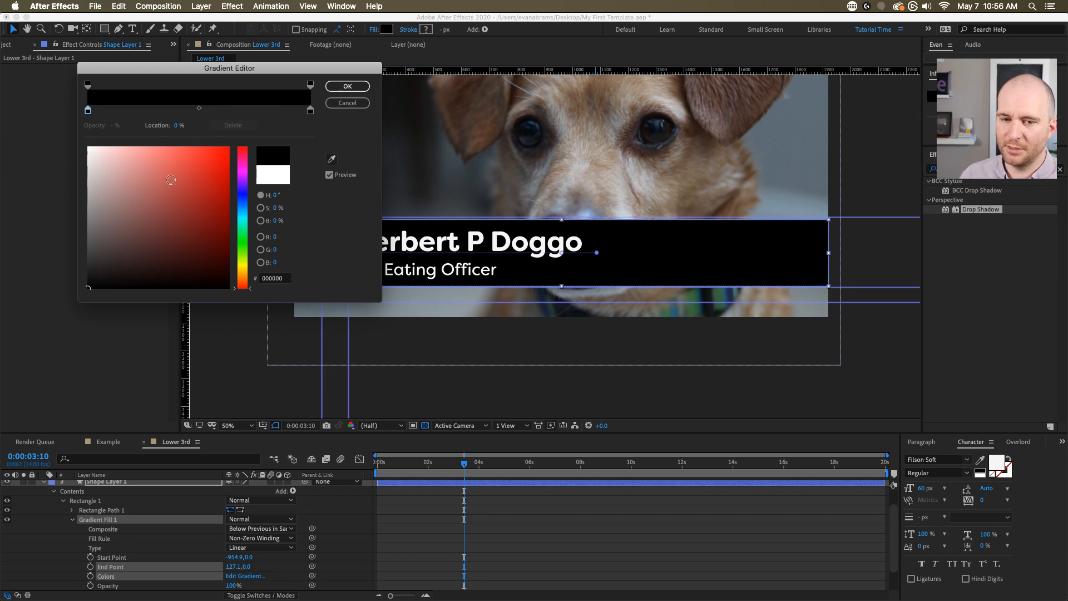
# - Set the gradient's ending opacity stop to 0% and apply the gradient to the bar
pyautogui.click(310, 85)
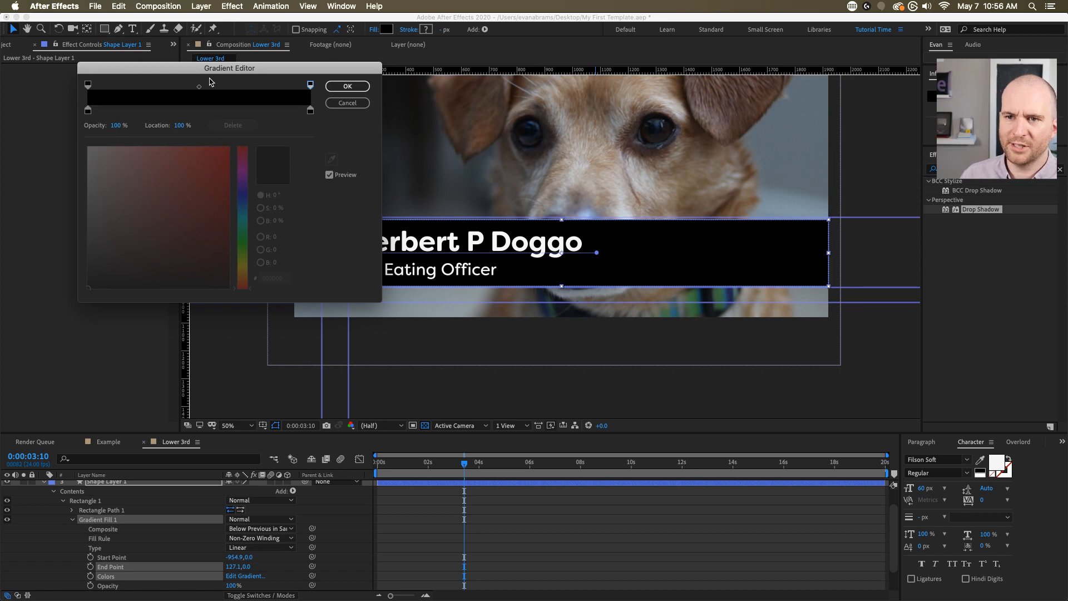
pyautogui.click(116, 125)
pyautogui.write('0')
pyautogui.press('Return')
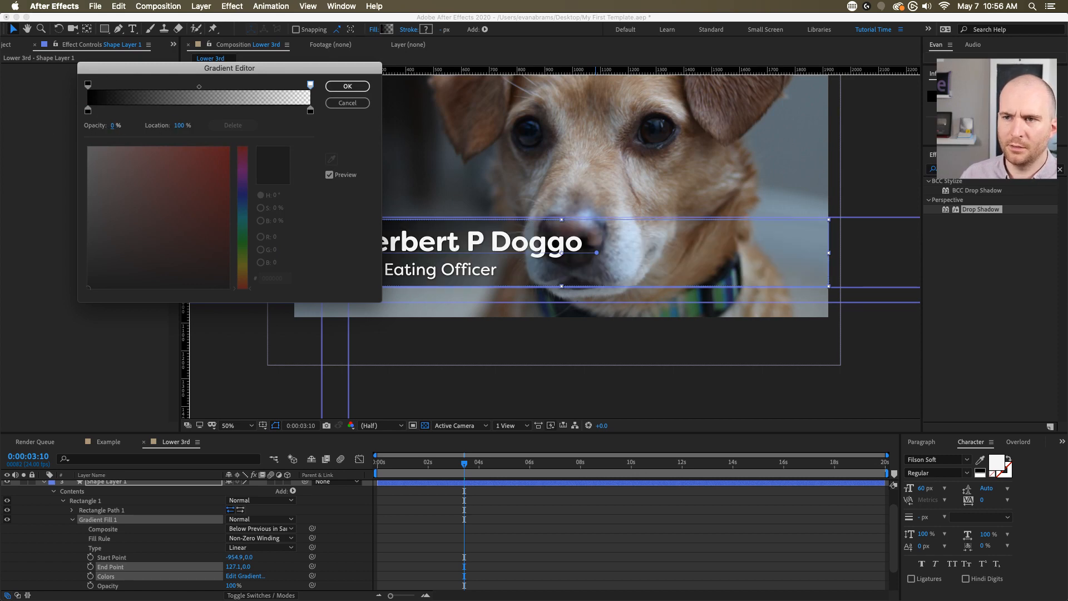
pyautogui.click(347, 86)
pyautogui.hscroll(5, 659, 275)
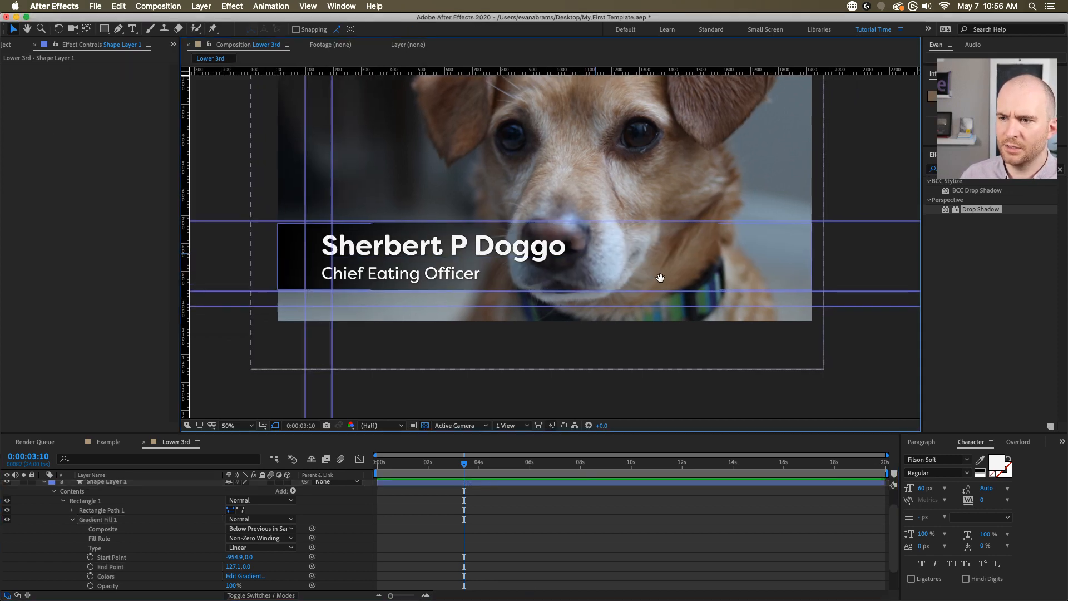
pyautogui.scroll(-2, 636, 265)
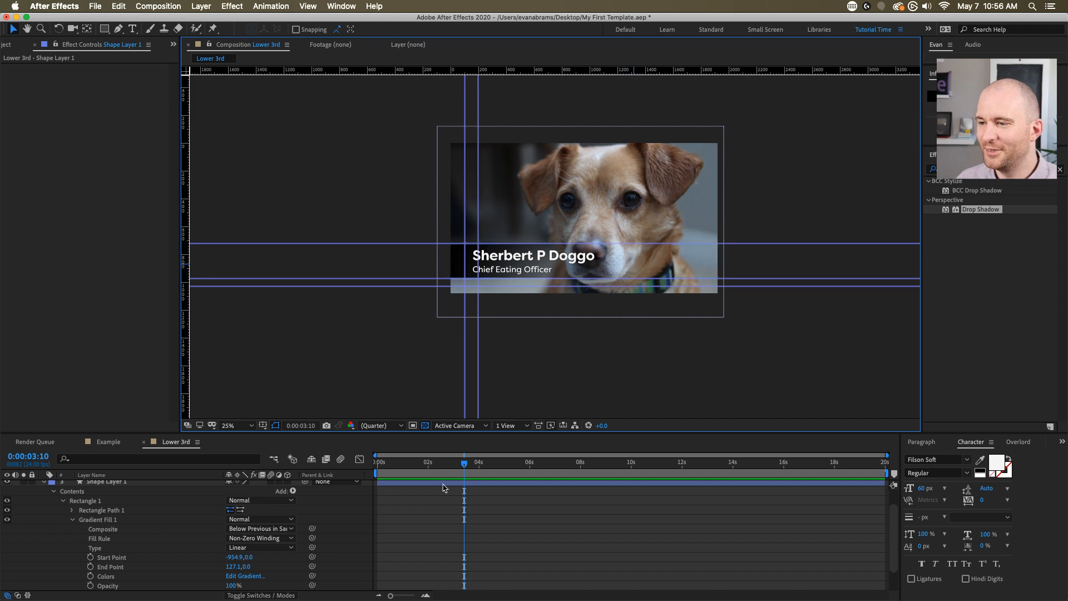
# - Collapse the bar's shape layer properties and set the layer's opacity to 35%
pyautogui.scroll(3, 209, 516)
pyautogui.click(44, 504)
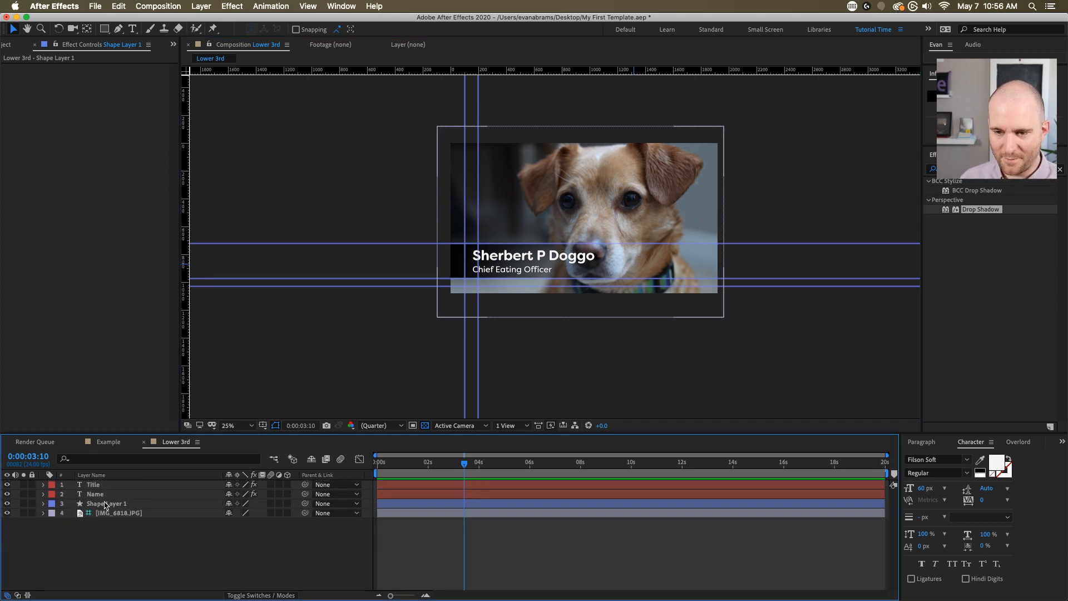
pyautogui.click(106, 505)
pyautogui.press('t')
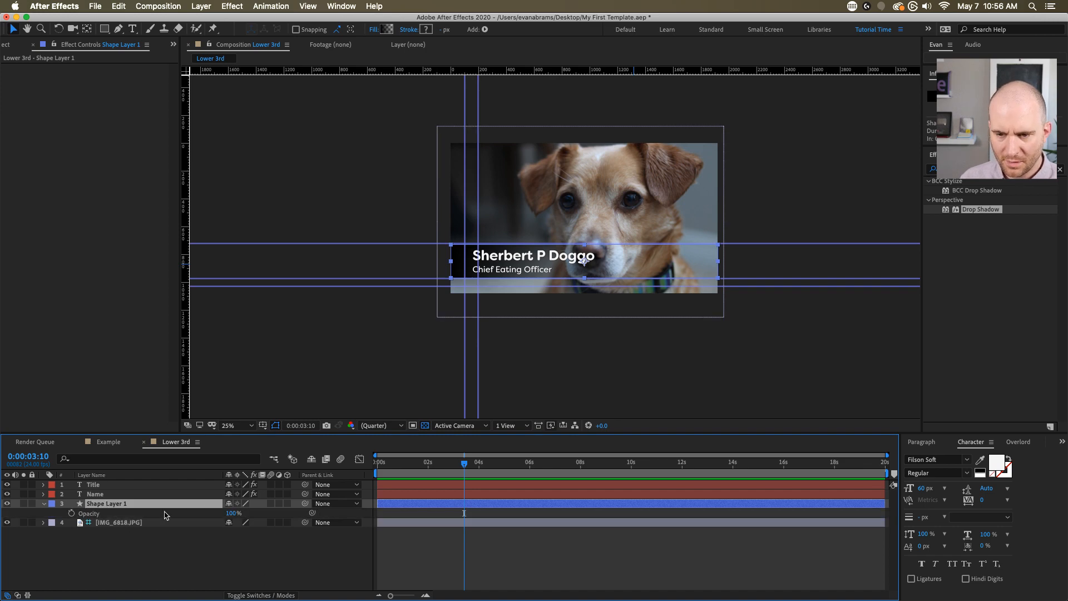
pyautogui.moveTo(208, 513); pyautogui.dragTo(115, 514)
pyautogui.click(472, 565)
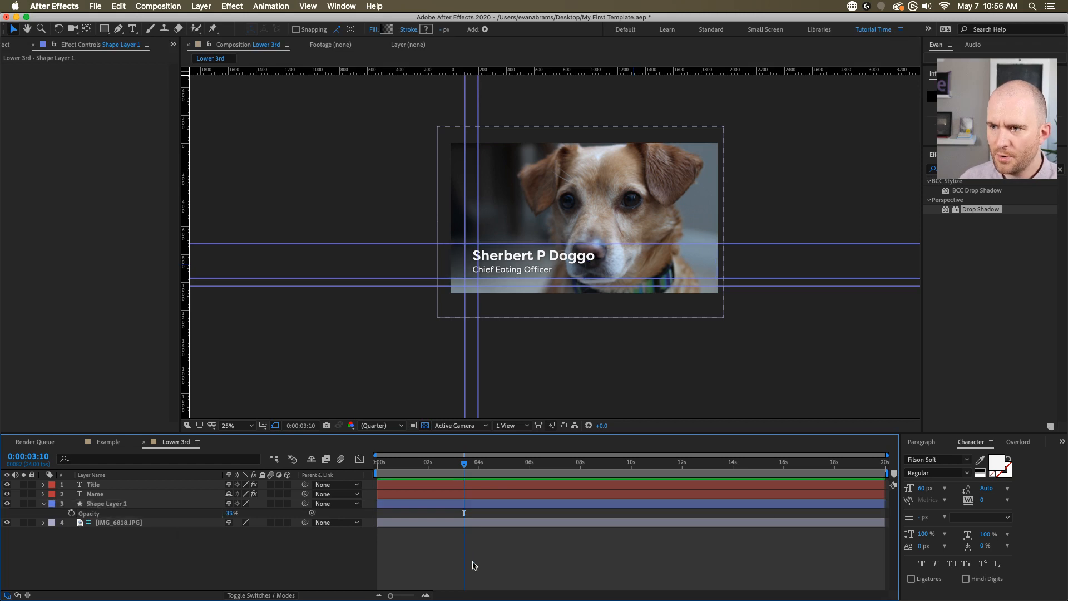
# - Hide the guides in the composition view and check the faded bar behind the text
pyautogui.press('space')
pyautogui.moveTo(669, 326); pyautogui.dragTo(628, 333)
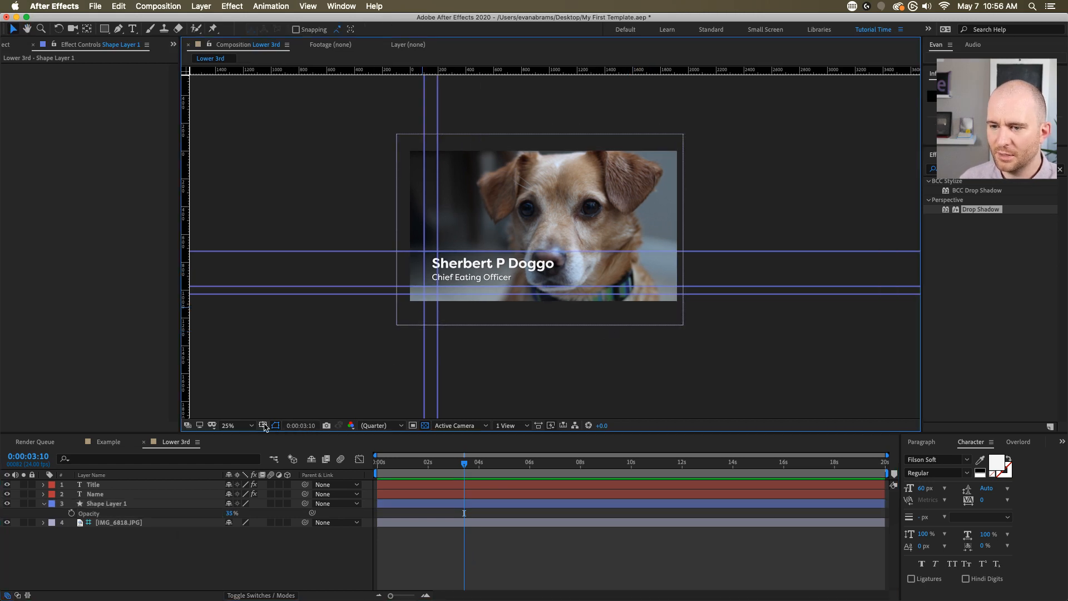
pyautogui.click(308, 6)
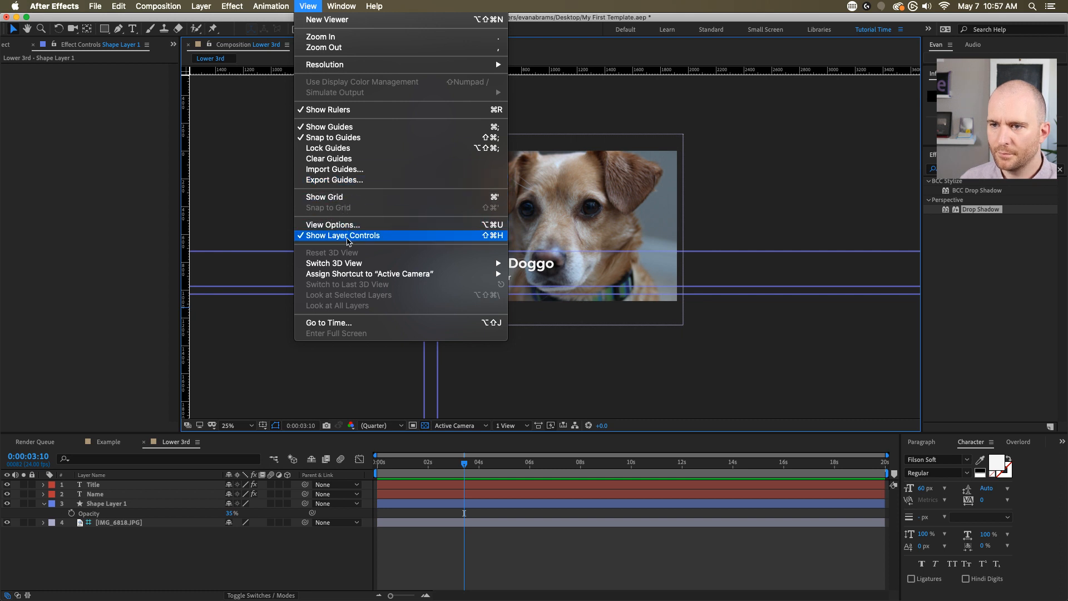
pyautogui.click(337, 130)
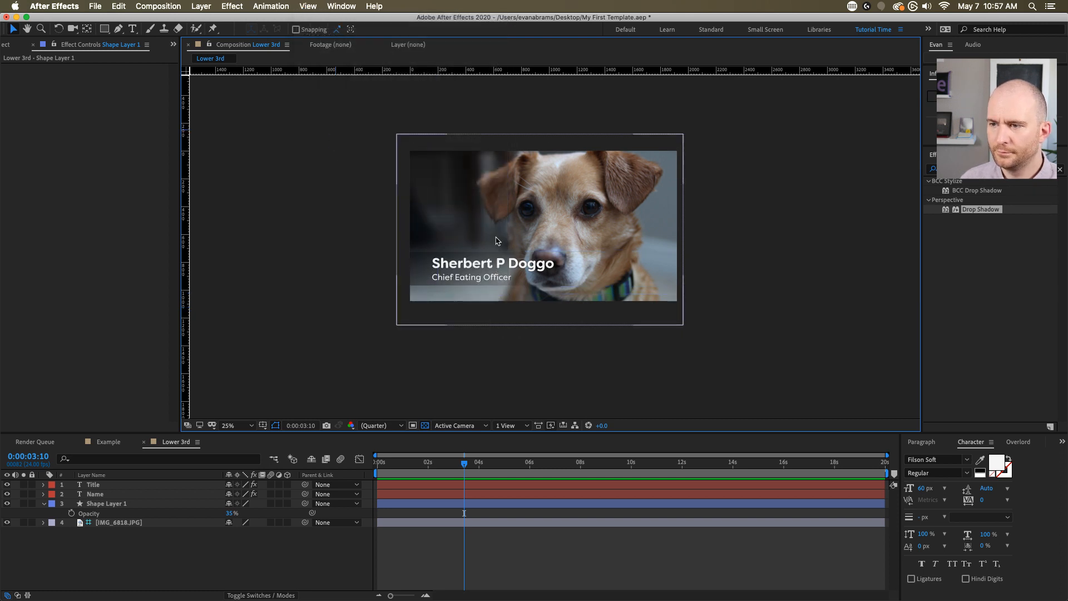
pyautogui.scroll(2, 489, 230)
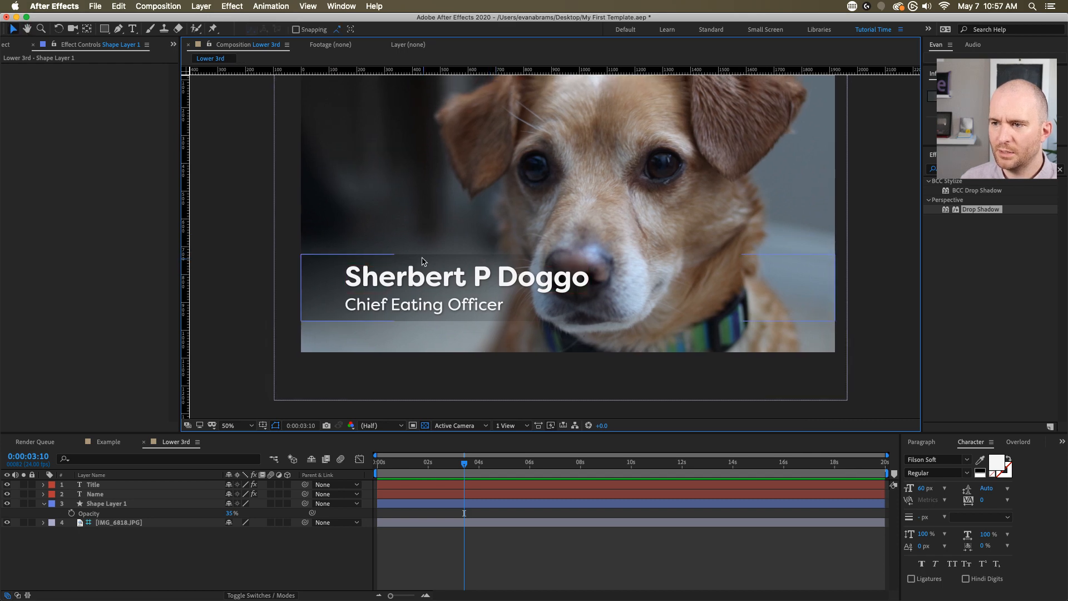
pyautogui.click(306, 282)
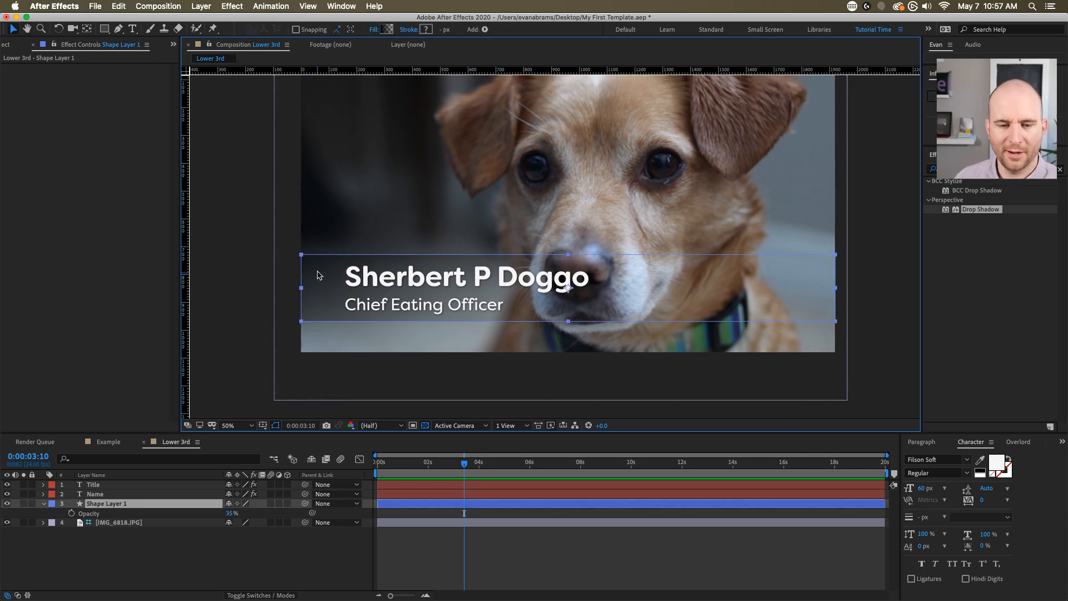
pyautogui.click(649, 567)
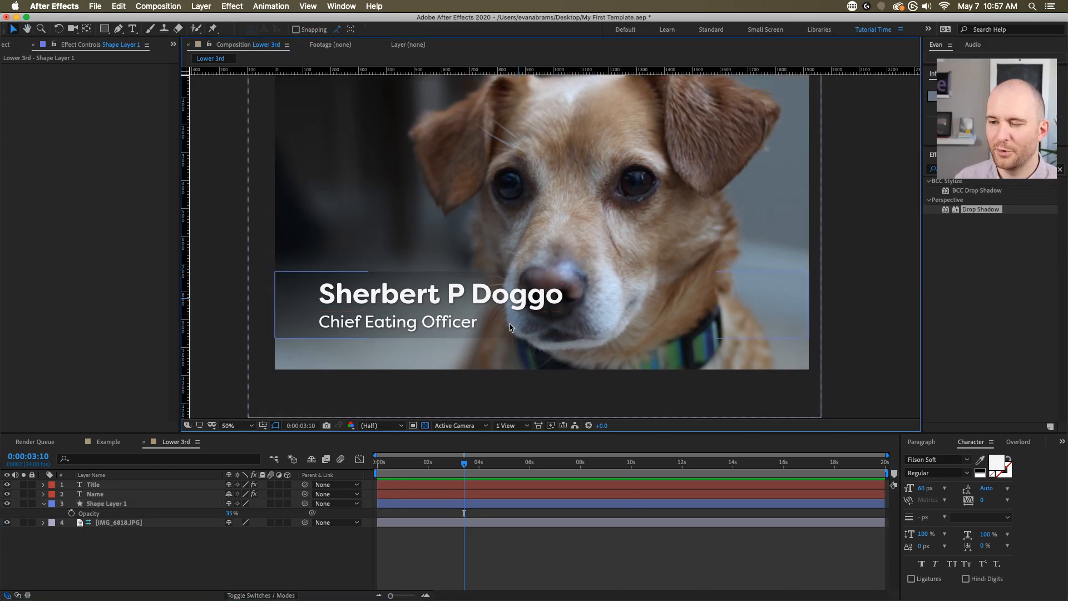
# - Move the bar shape layer's anchor point to the middle of the bar's left edge
pyautogui.click(296, 317)
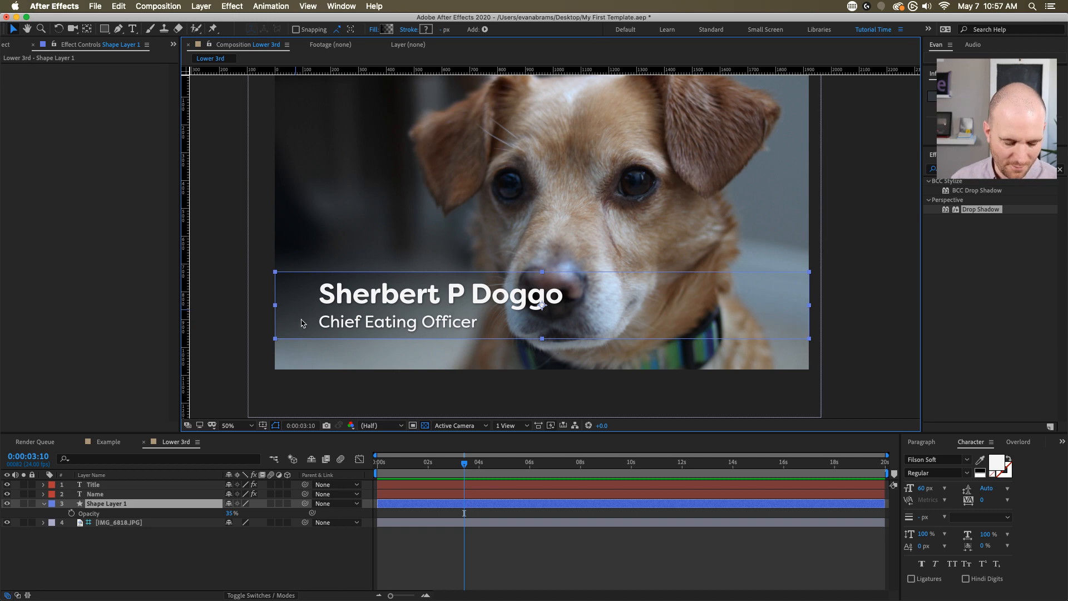
pyautogui.press('y')
pyautogui.moveTo(541, 304)
pyautogui.mouseDown()
pyautogui.moveTo(265, 303)
pyautogui.moveTo(278, 306)
pyautogui.mouseUp()
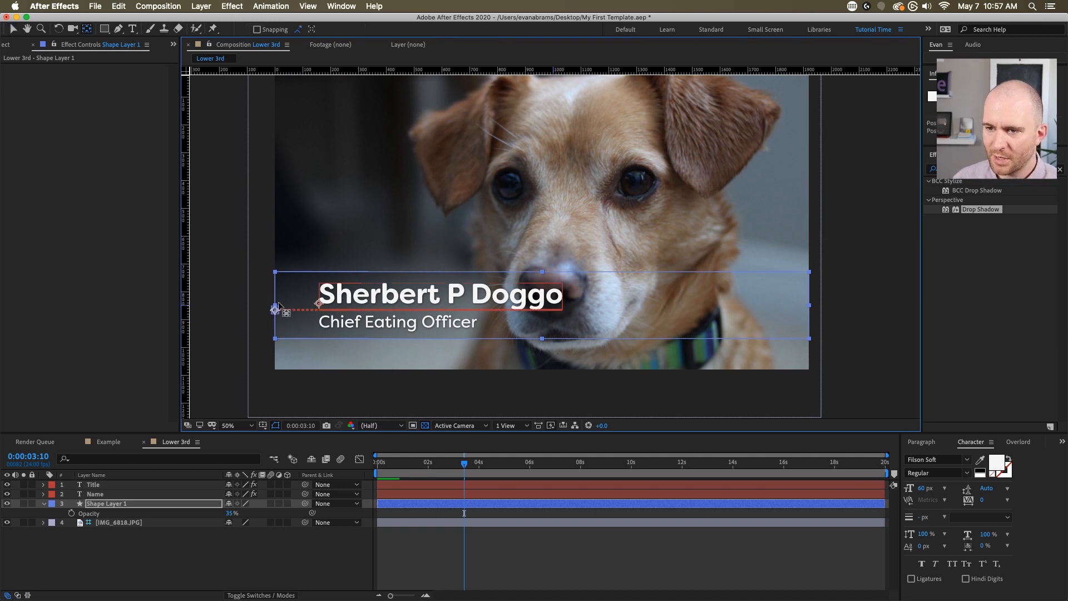
# - Parent the Title and Name layers together to Shape Layer 1
pyautogui.click(418, 477)
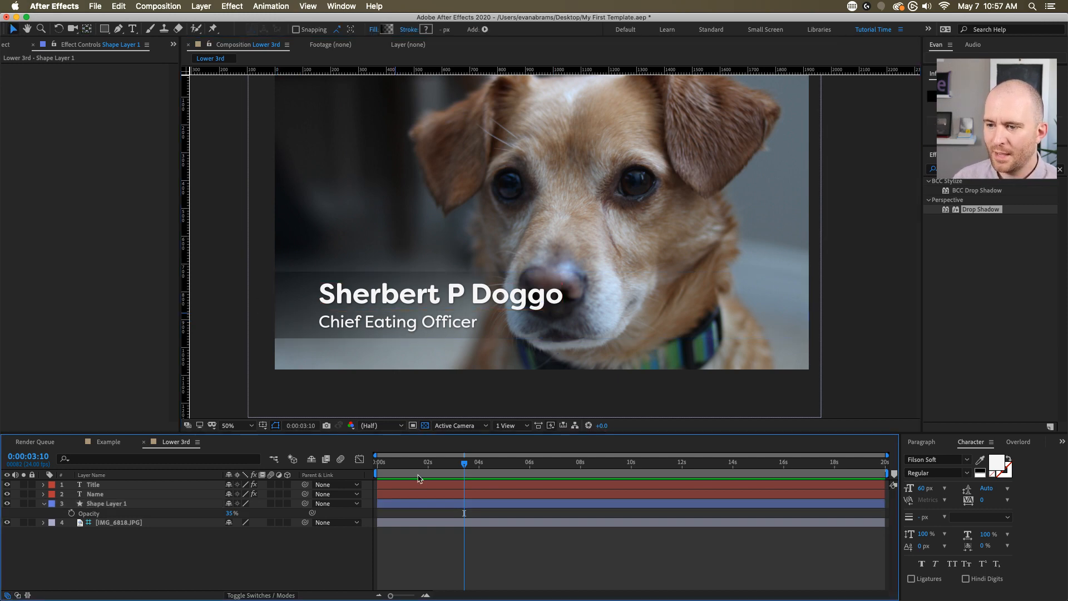
pyautogui.click(418, 484)
pyautogui.keyDown('shift'); pyautogui.click(419, 494); pyautogui.keyUp('shift')
pyautogui.moveTo(304, 484); pyautogui.dragTo(308, 504)
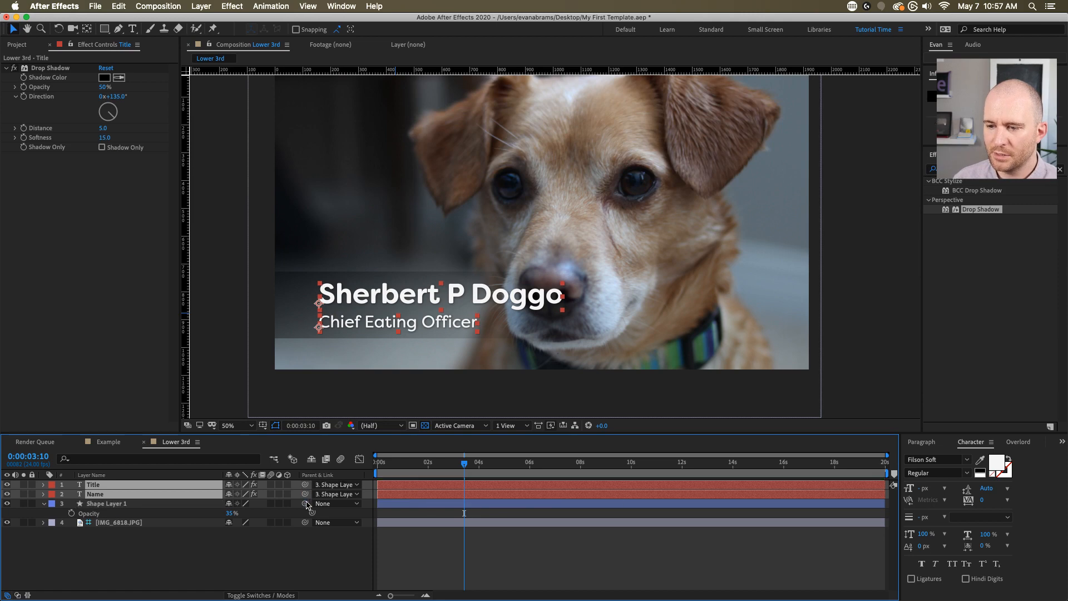
pyautogui.click(500, 535)
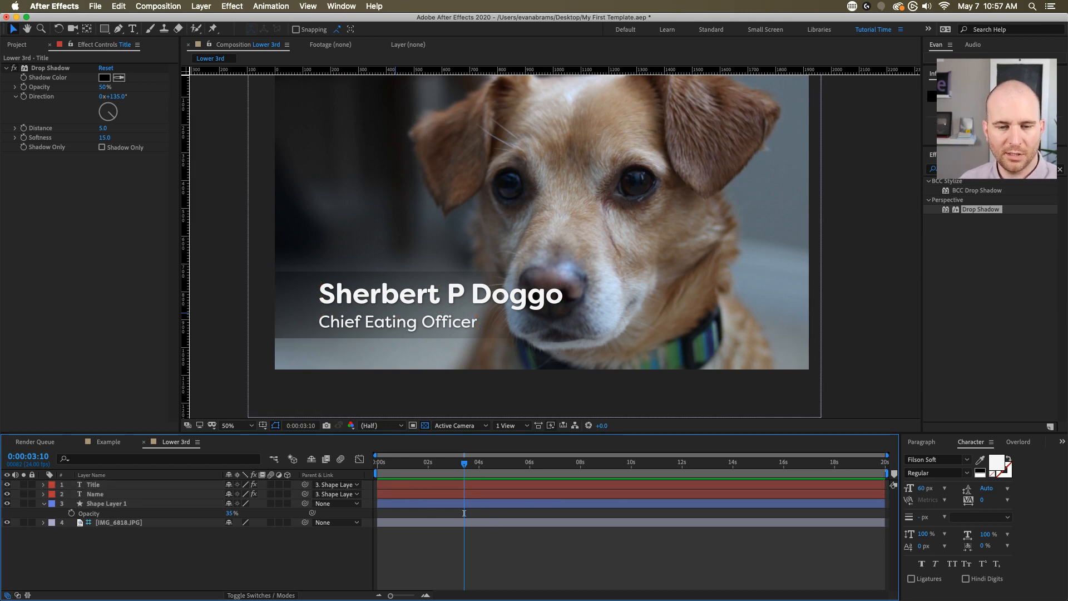
# - Expand the bar's rectangle contents and look through the shape attributes that can be added
pyautogui.click(509, 503)
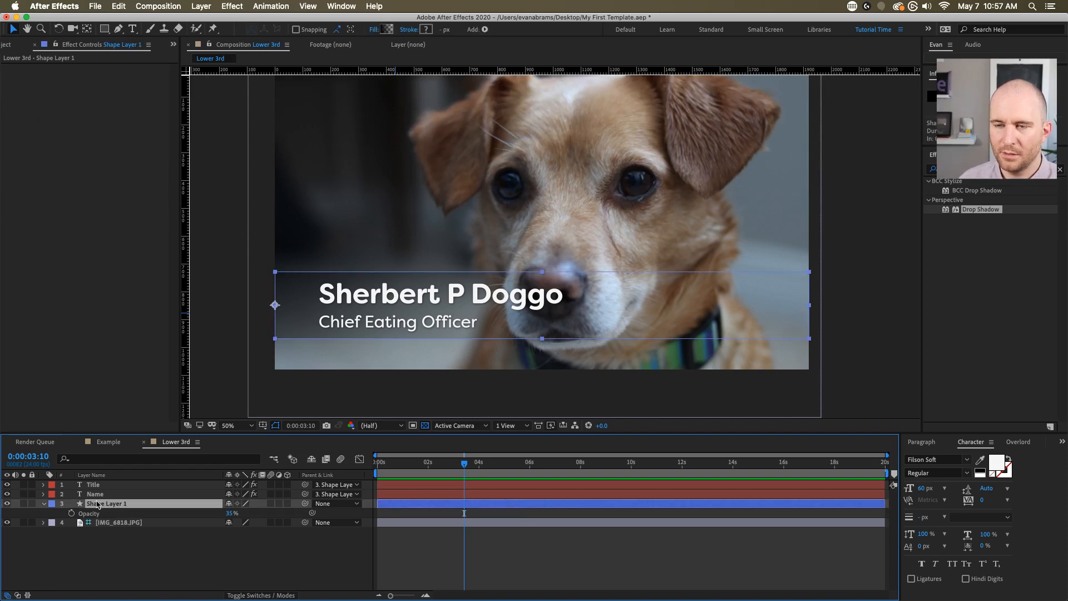
pyautogui.click(44, 503)
pyautogui.click(44, 503)
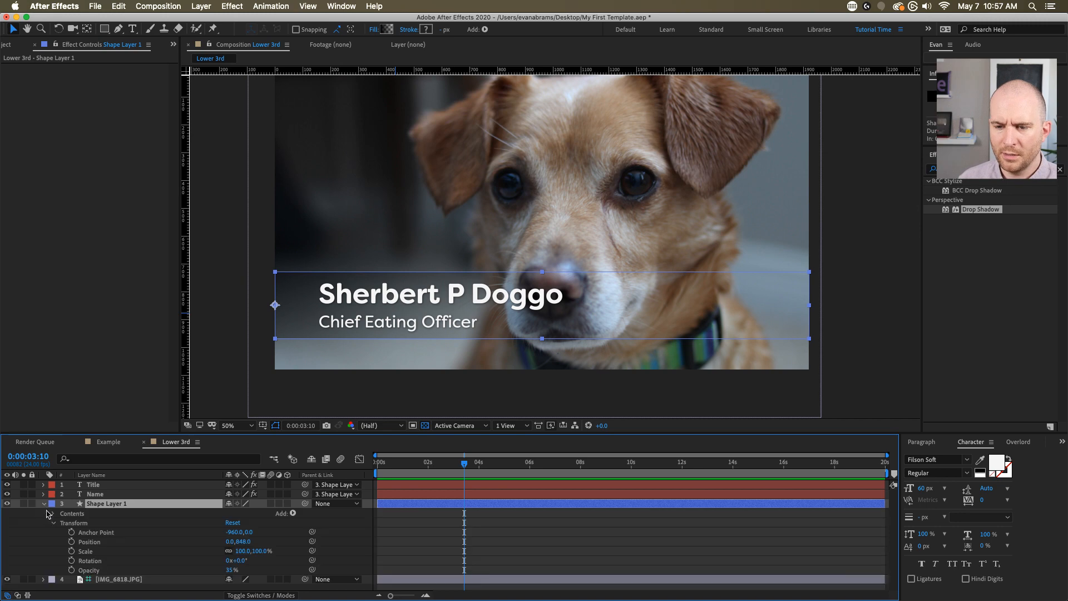
pyautogui.click(52, 514)
pyautogui.click(52, 513)
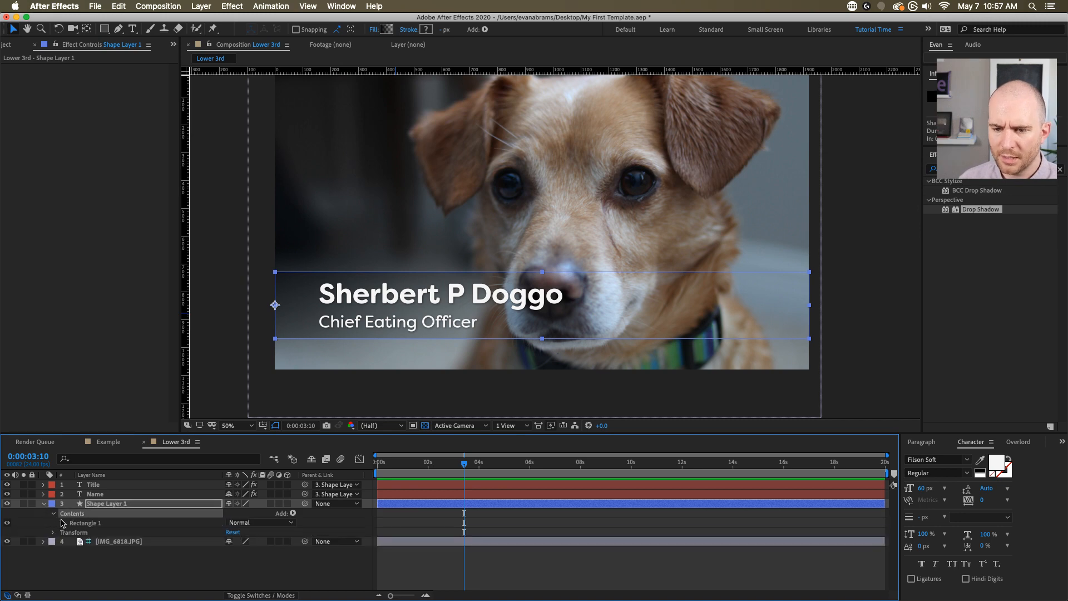
pyautogui.click(62, 523)
pyautogui.click(293, 514)
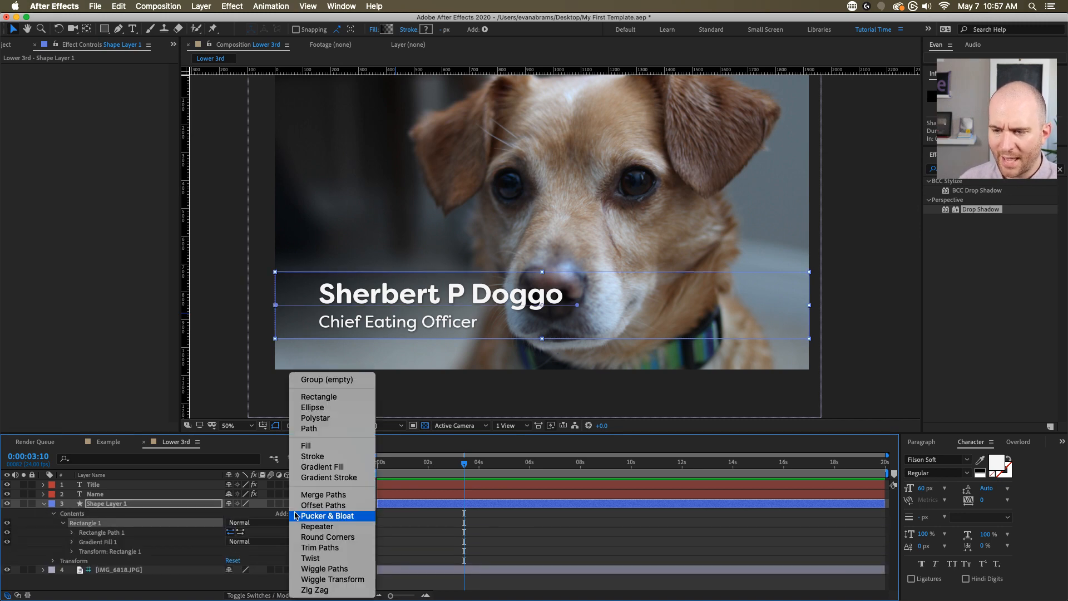
pyautogui.click(429, 511)
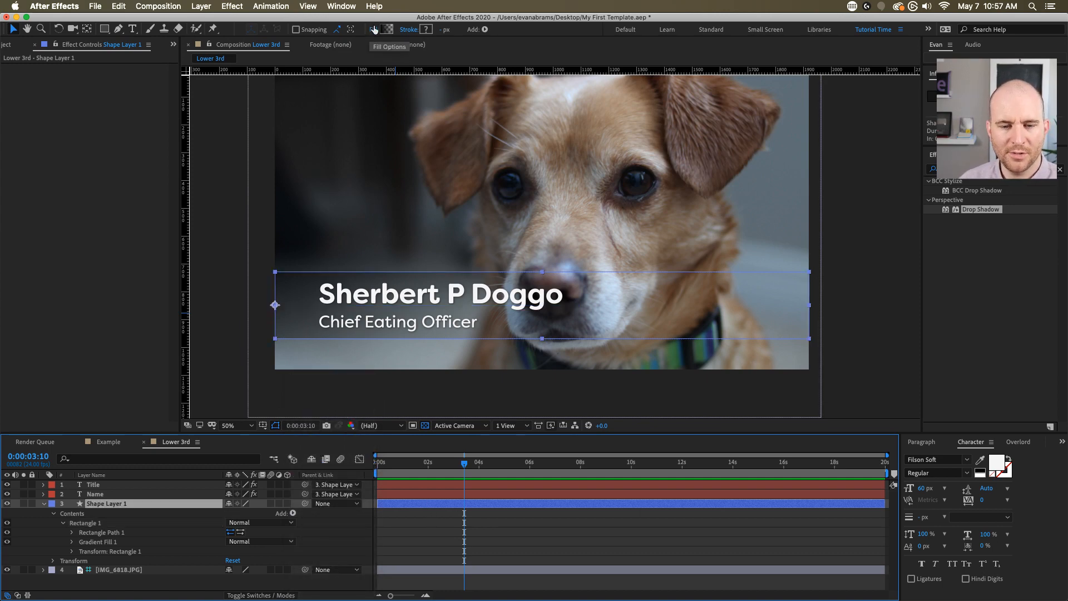
pyautogui.click(483, 531)
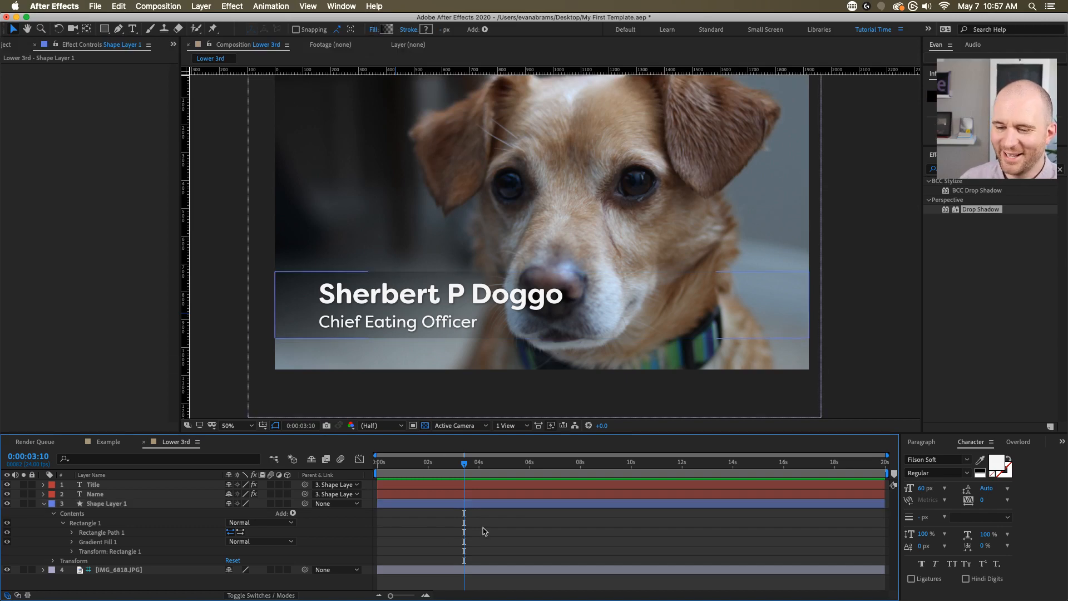
# - Review the colour and opacity stops of the bar's Gradient Fill in the Gradient Editor
pyautogui.click(159, 544)
pyautogui.click(72, 542)
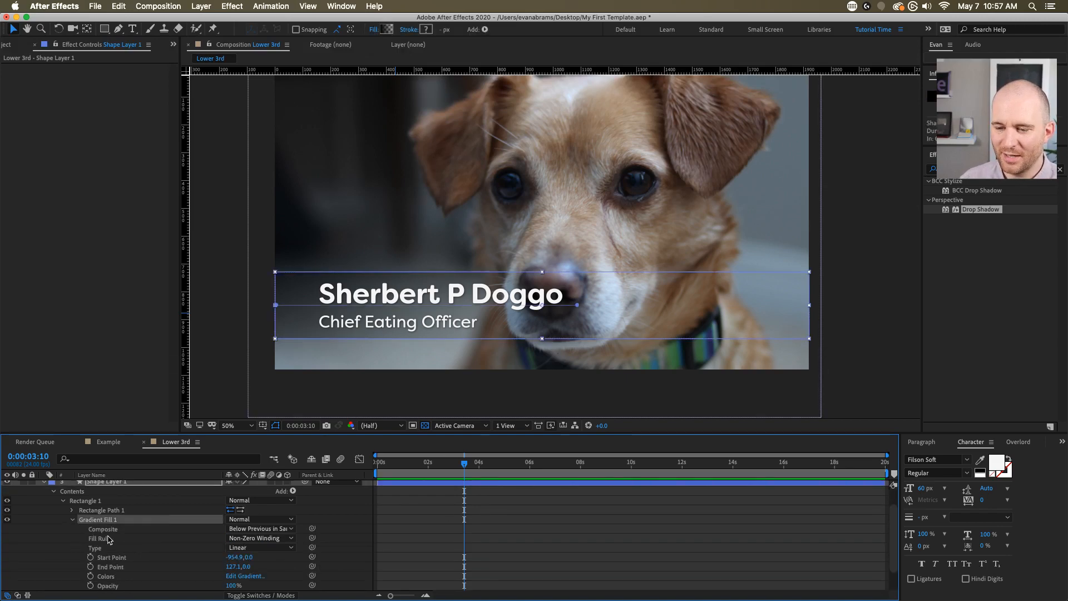
pyautogui.click(247, 577)
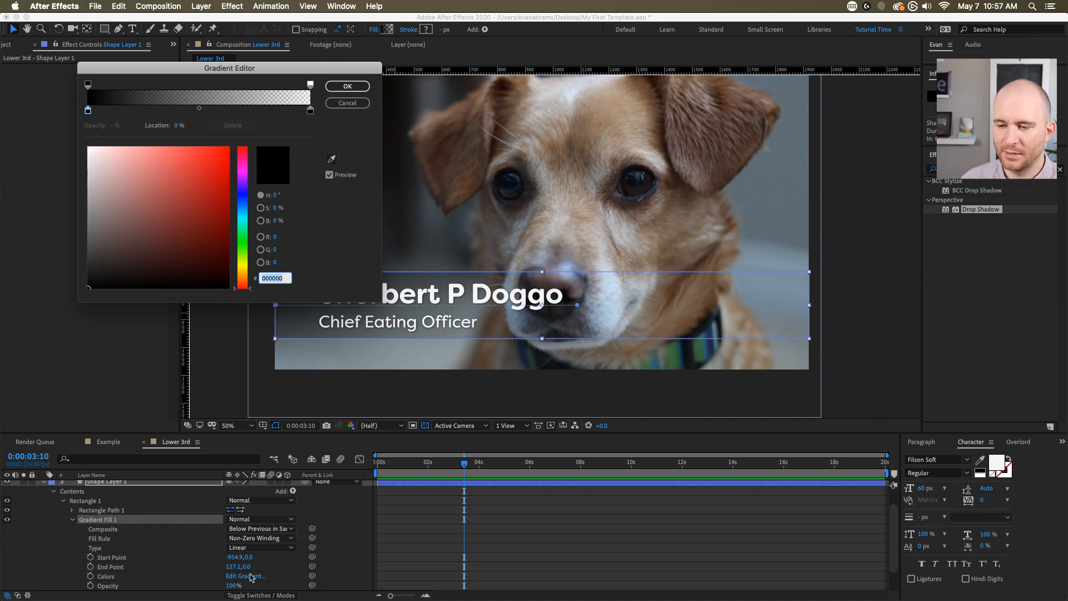
pyautogui.moveTo(206, 69); pyautogui.dragTo(235, 97)
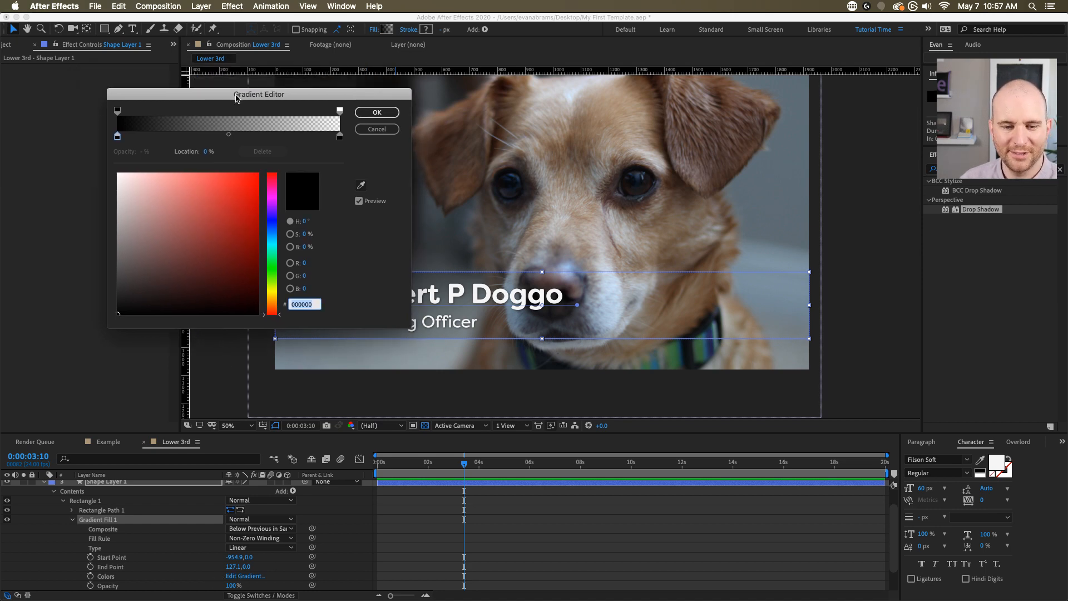
pyautogui.click(385, 114)
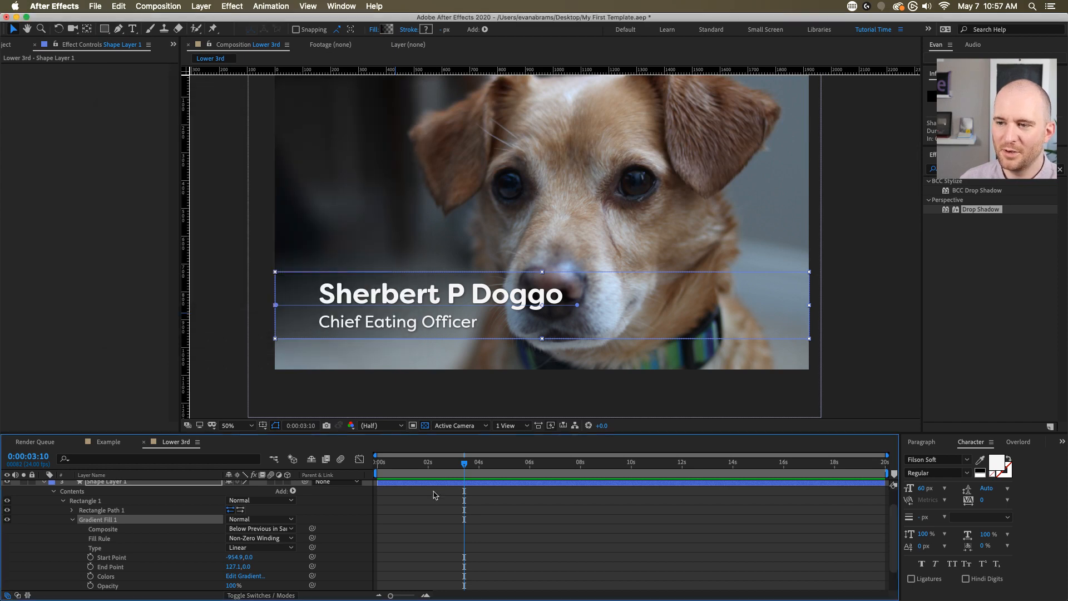
# - Collapse Shape Layer 1's properties, return the current time to 0:00:00:00 and keep the shape layer selected
pyautogui.click(433, 494)
pyautogui.moveTo(427, 462); pyautogui.dragTo(271, 478)
pyautogui.moveTo(337, 488); pyautogui.dragTo(393, 505)
pyautogui.click(394, 509)
pyautogui.scroll(3, 395, 508)
pyautogui.click(45, 503)
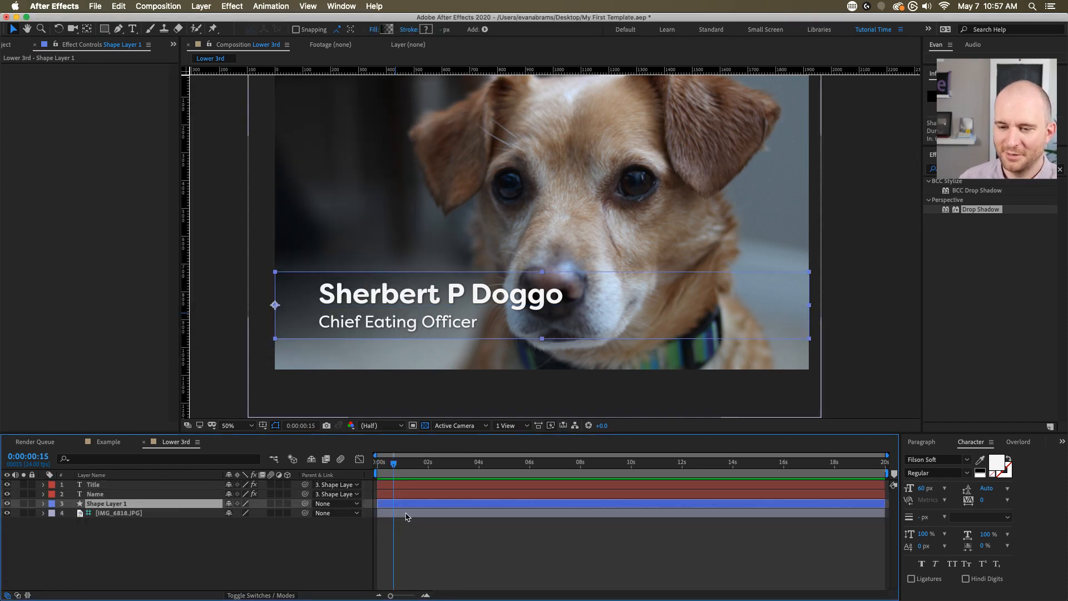
pyautogui.click(408, 512)
pyautogui.click(407, 503)
pyautogui.moveTo(385, 465); pyautogui.dragTo(317, 481)
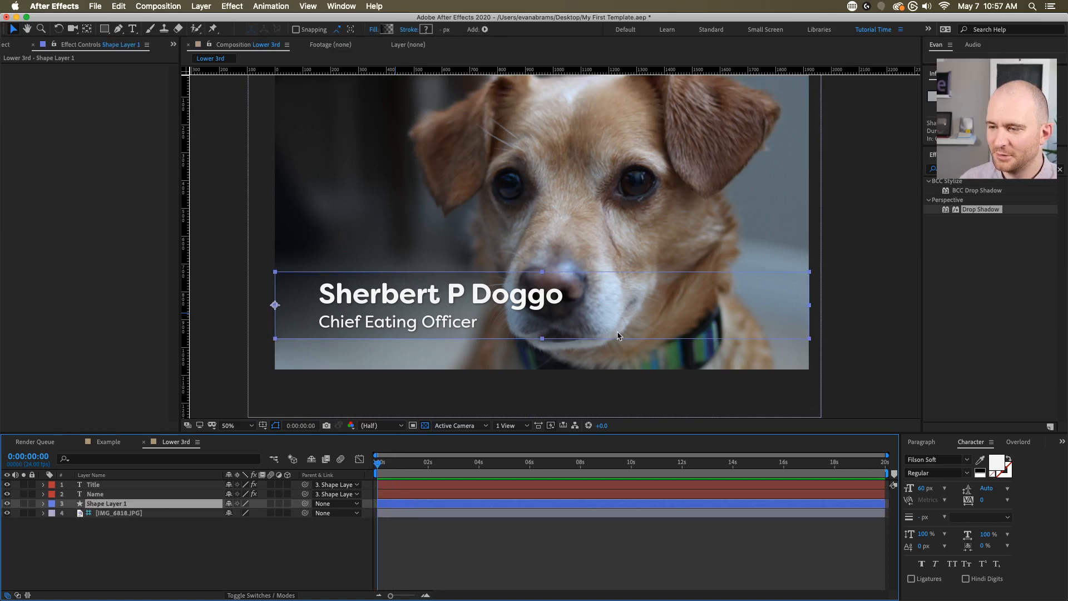
pyautogui.click(614, 543)
pyautogui.click(667, 321)
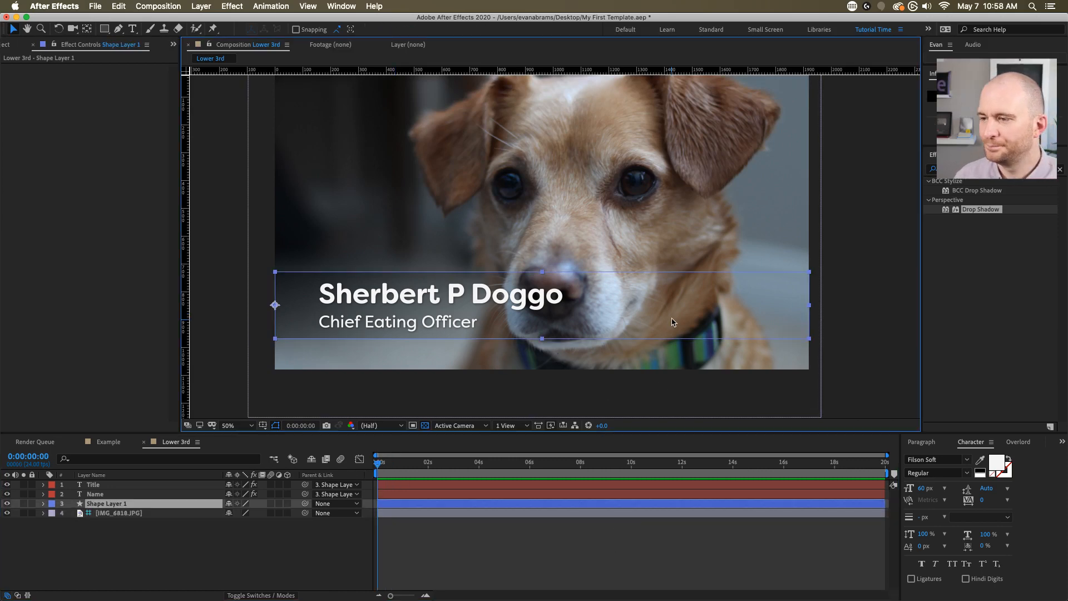
# - Test the parenting by shifting the gradient bar sideways together with its text, and undo the move
pyautogui.click(133, 485)
pyautogui.keyDown('shift'); pyautogui.click(133, 493); pyautogui.keyUp('shift')
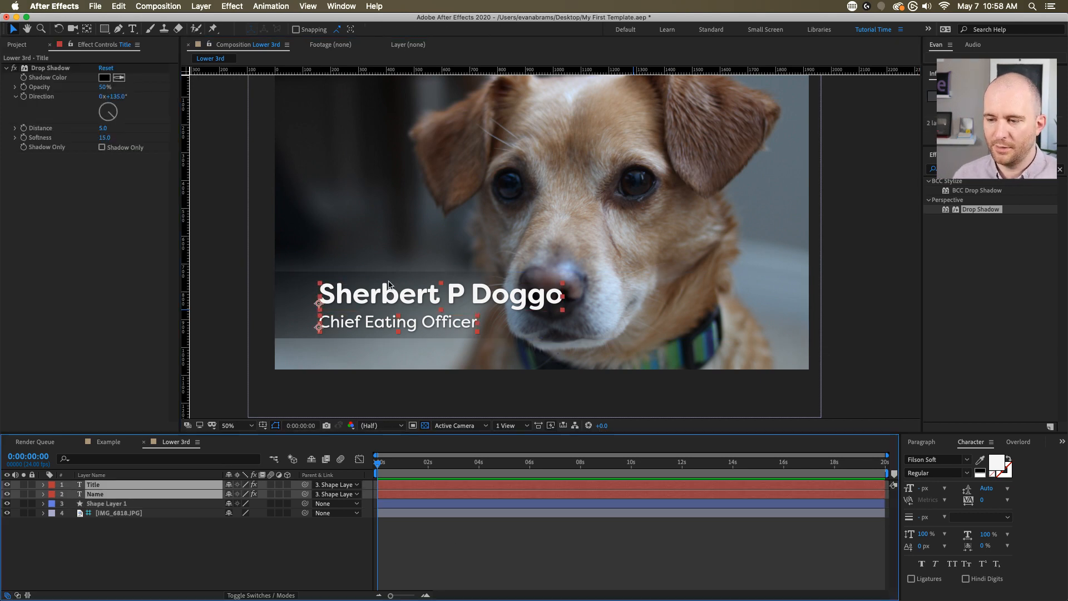
pyautogui.click(456, 537)
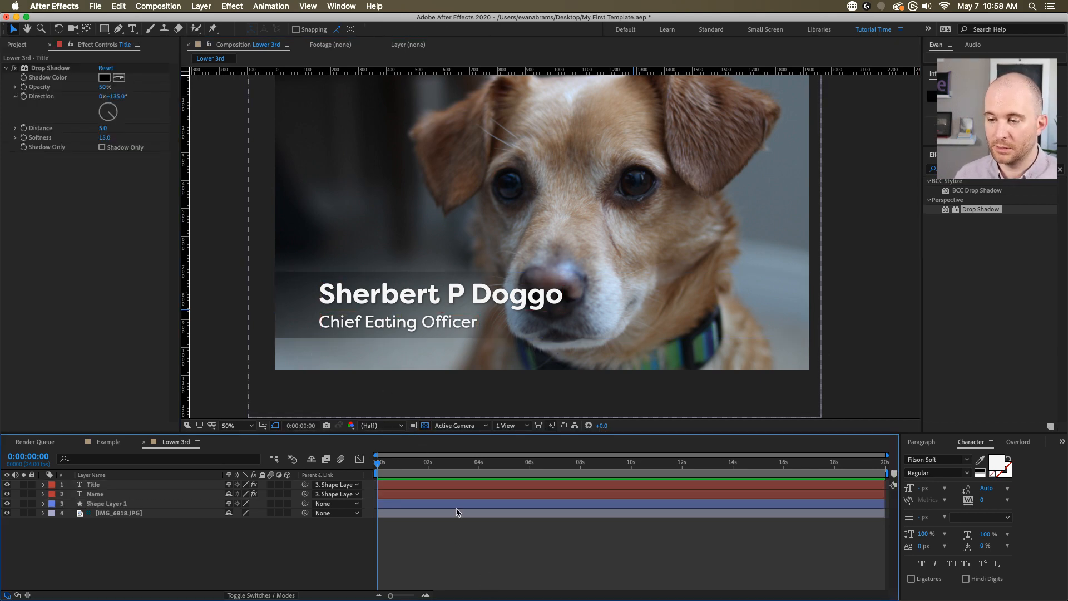
pyautogui.click(766, 312)
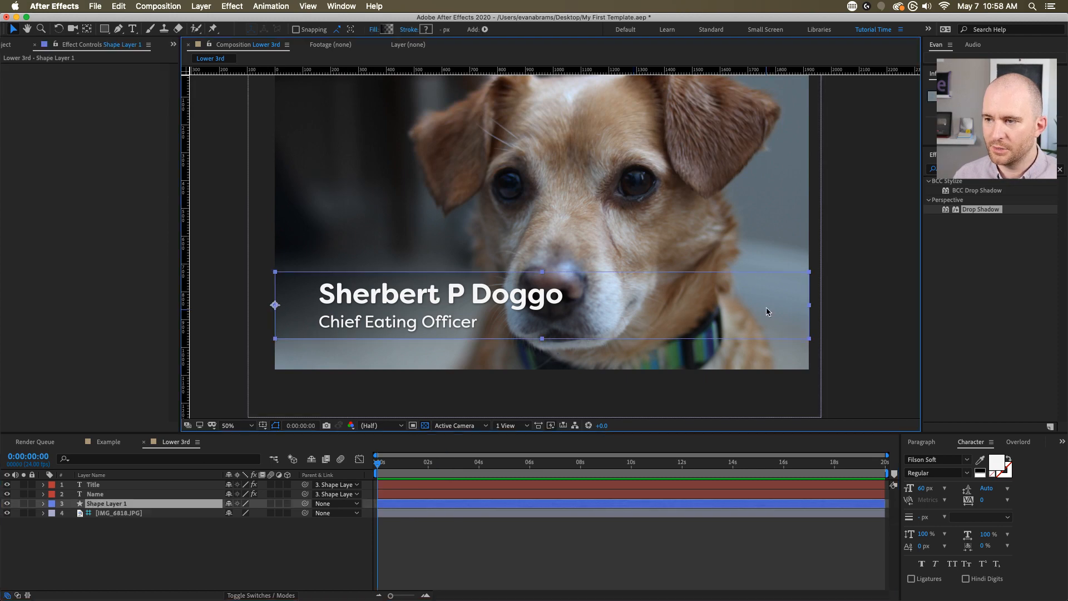
pyautogui.moveTo(765, 308); pyautogui.dragTo(649, 314)
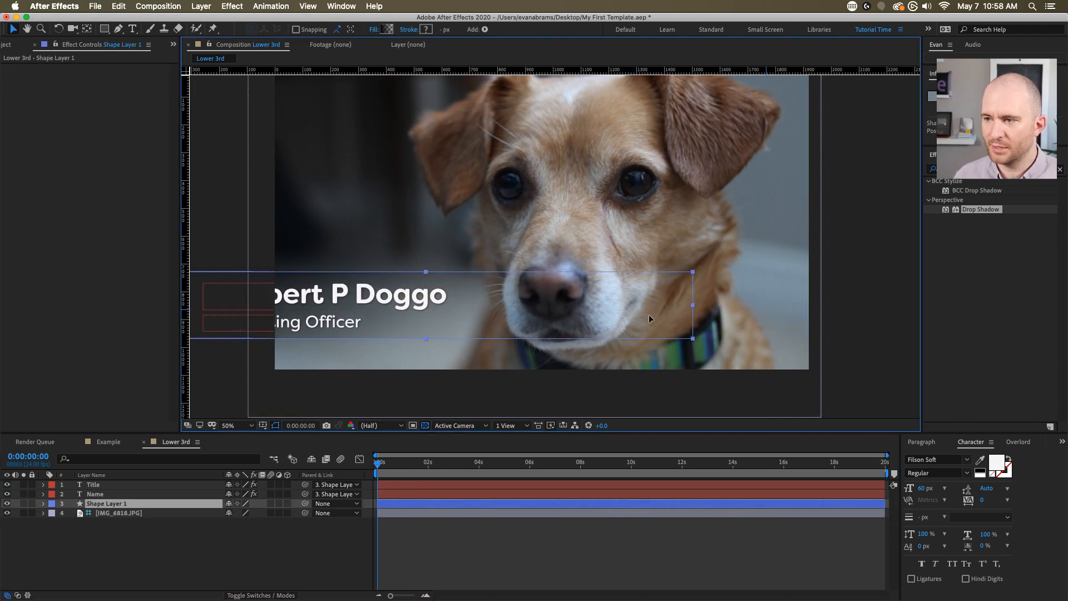
pyautogui.press('super+z')
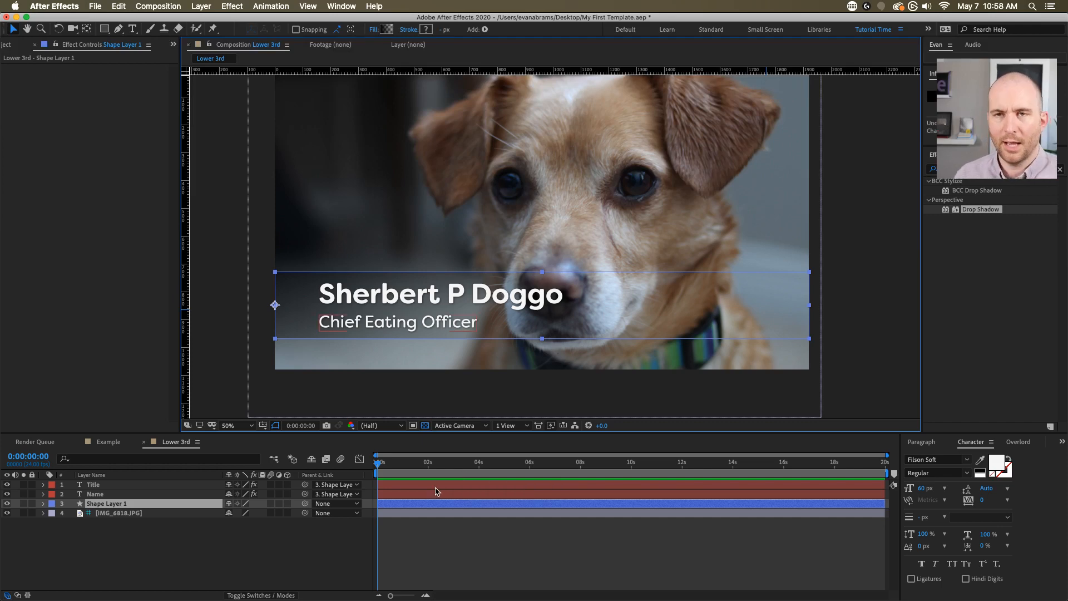
# - Keyframe Shape Layer 1's Position and Opacity and place both keyframes at about the two-second mark
pyautogui.press('p')
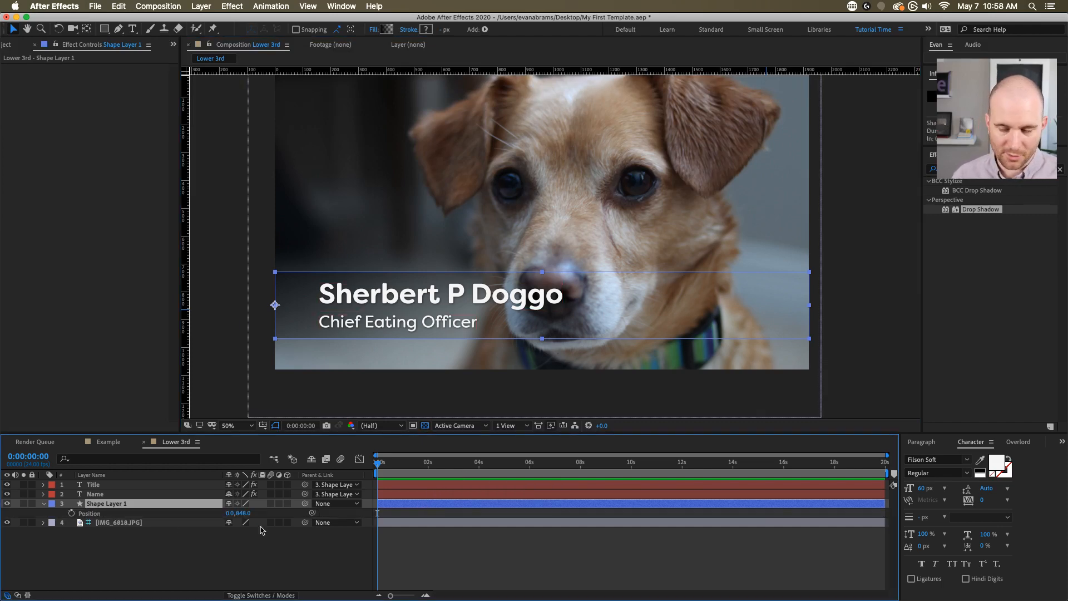
pyautogui.click(71, 513)
pyautogui.hotkey('shift', 't')
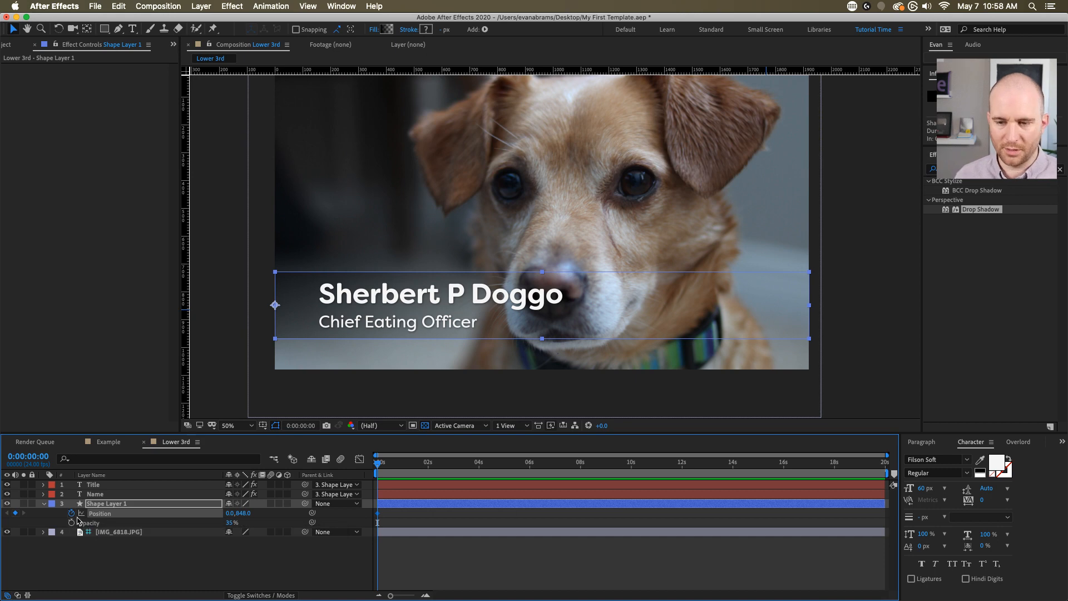
pyautogui.click(71, 522)
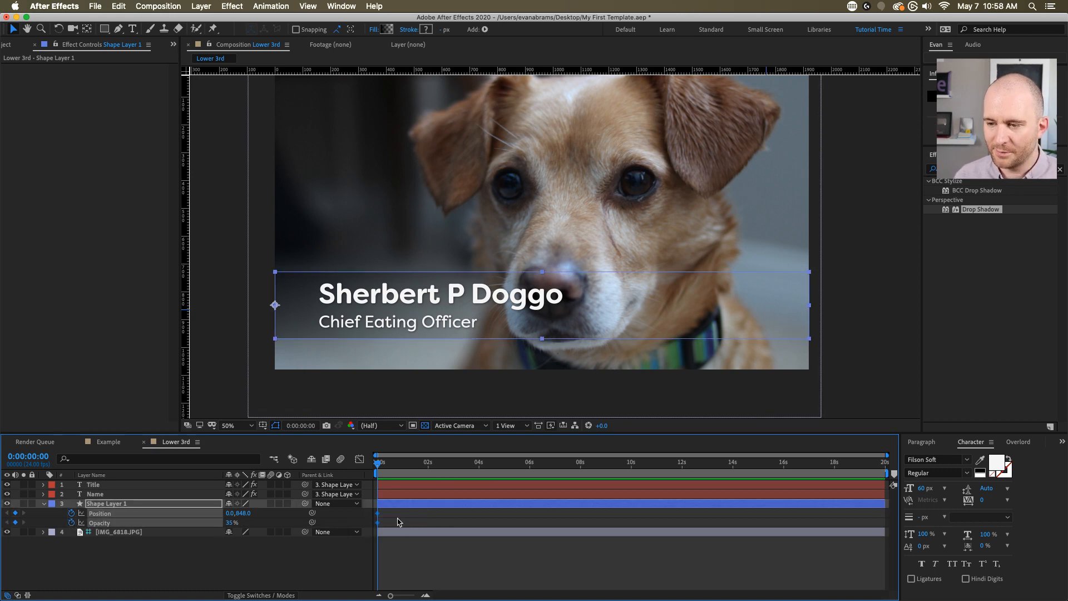
pyautogui.click(426, 462)
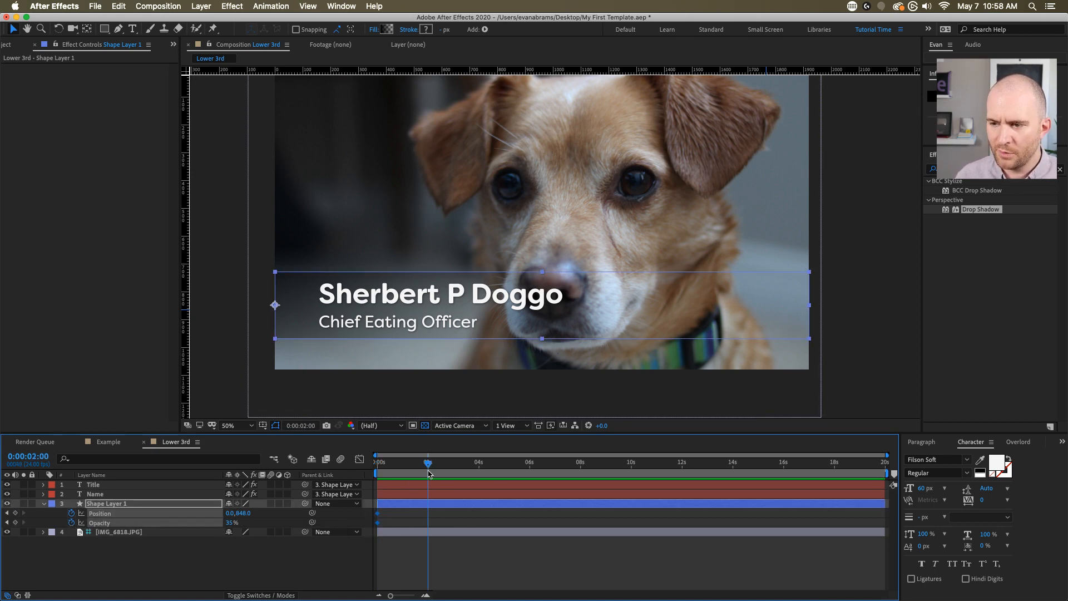
pyautogui.moveTo(377, 513); pyautogui.dragTo(426, 515)
pyautogui.click(238, 567)
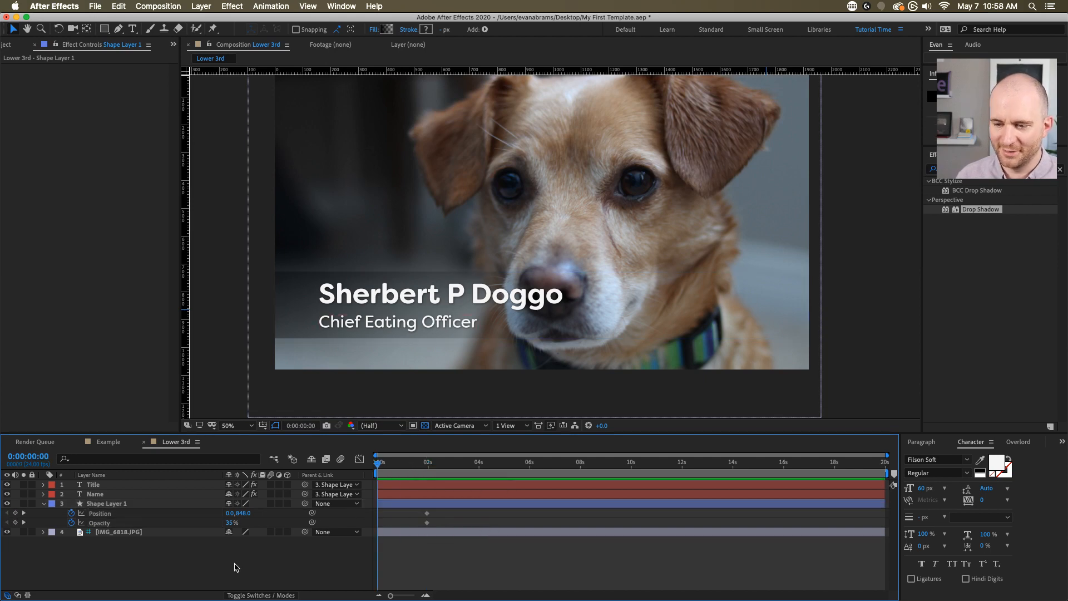
# - At 0:00:00:00, set Shape Layer 1's opacity to 0% and its position to -252, 848
pyautogui.moveTo(233, 522); pyautogui.dragTo(6, 523)
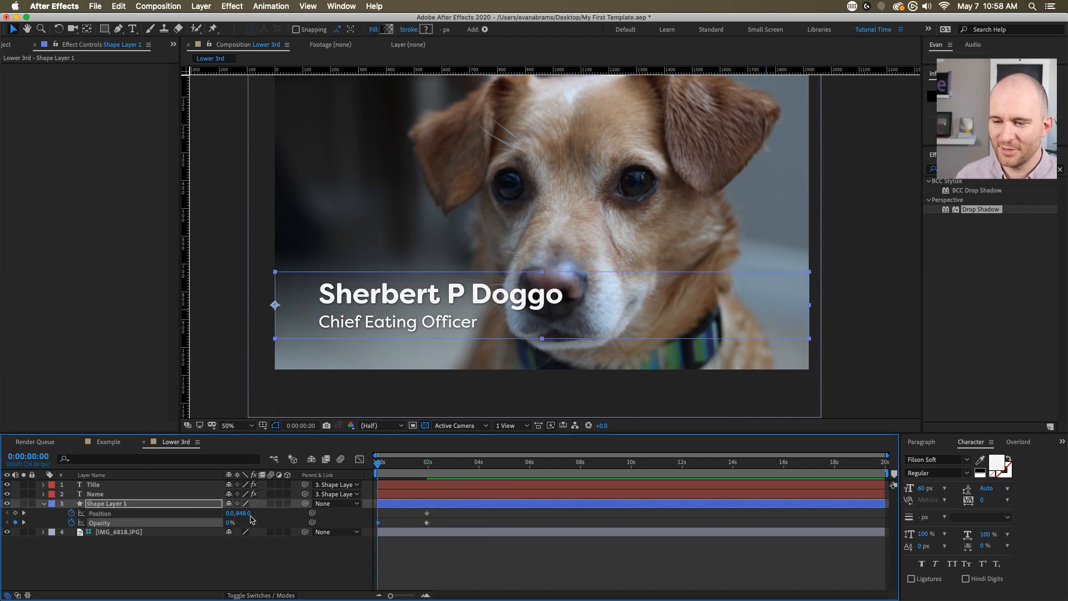
pyautogui.moveTo(244, 513); pyautogui.dragTo(100, 514)
pyautogui.press('super+z')
# - Easy Ease the bar's ending Position and Opacity keyframes and lengthen their incoming influence in the Graph Editor for a fast start and slow settle
pyautogui.moveTo(438, 509); pyautogui.dragTo(411, 529)
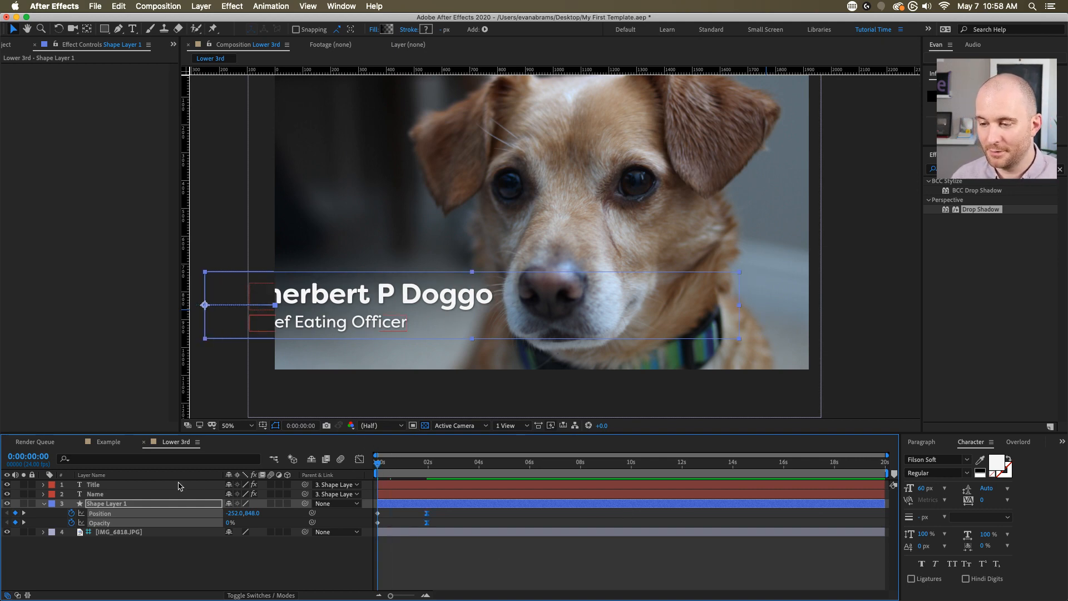
pyautogui.press('space')
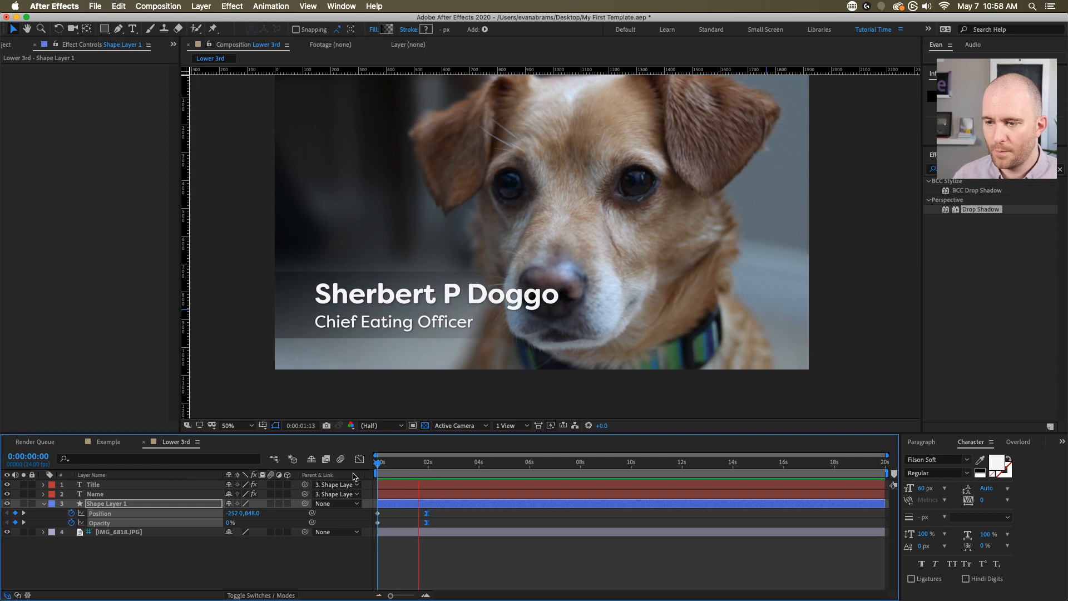
pyautogui.press('space')
pyautogui.click(360, 459)
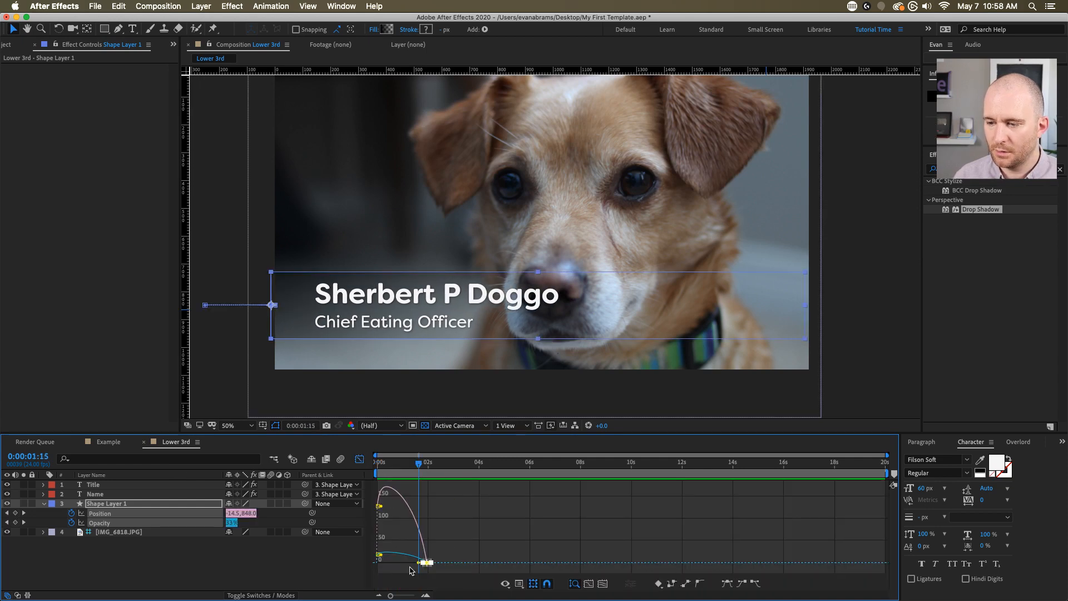
pyautogui.moveTo(418, 561); pyautogui.dragTo(388, 565)
pyautogui.moveTo(393, 462); pyautogui.dragTo(288, 464)
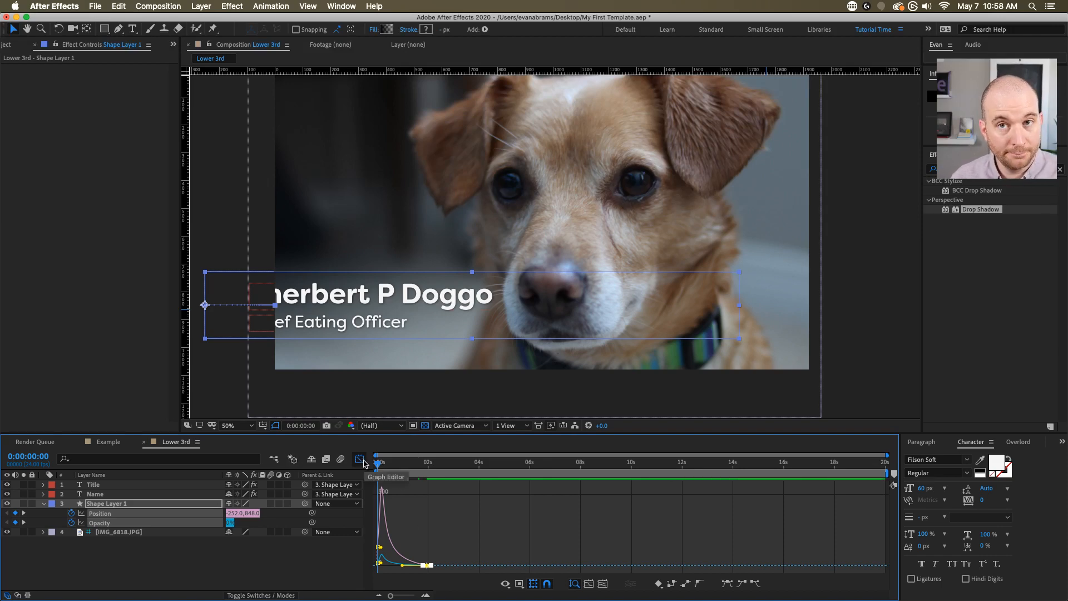
pyautogui.click(359, 460)
# - Play back the eased slide-in of the bar and its text
pyautogui.click(461, 570)
pyautogui.press('space')
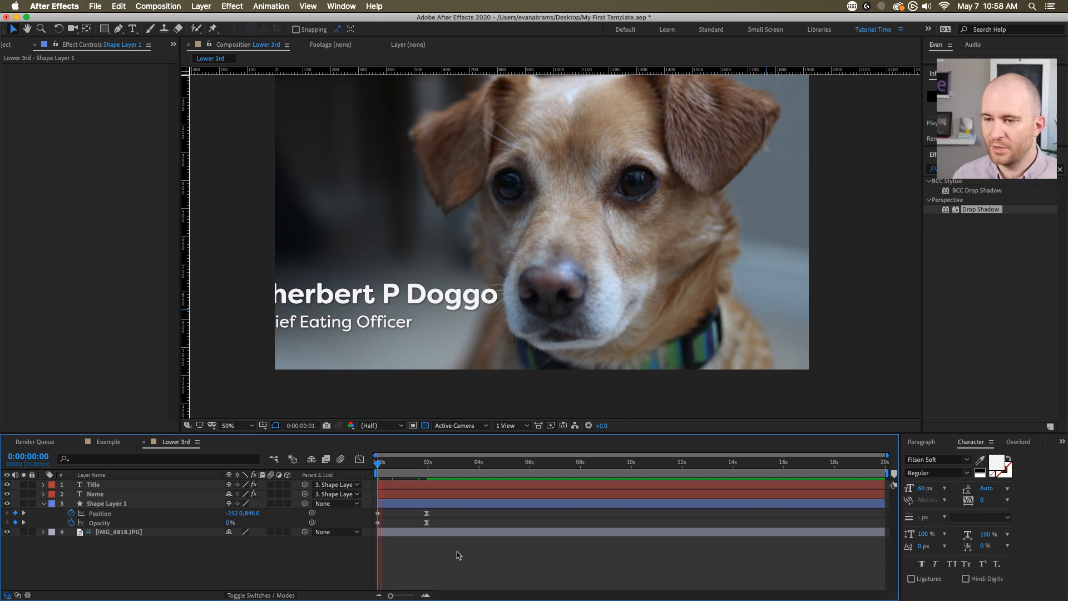
pyautogui.press('space')
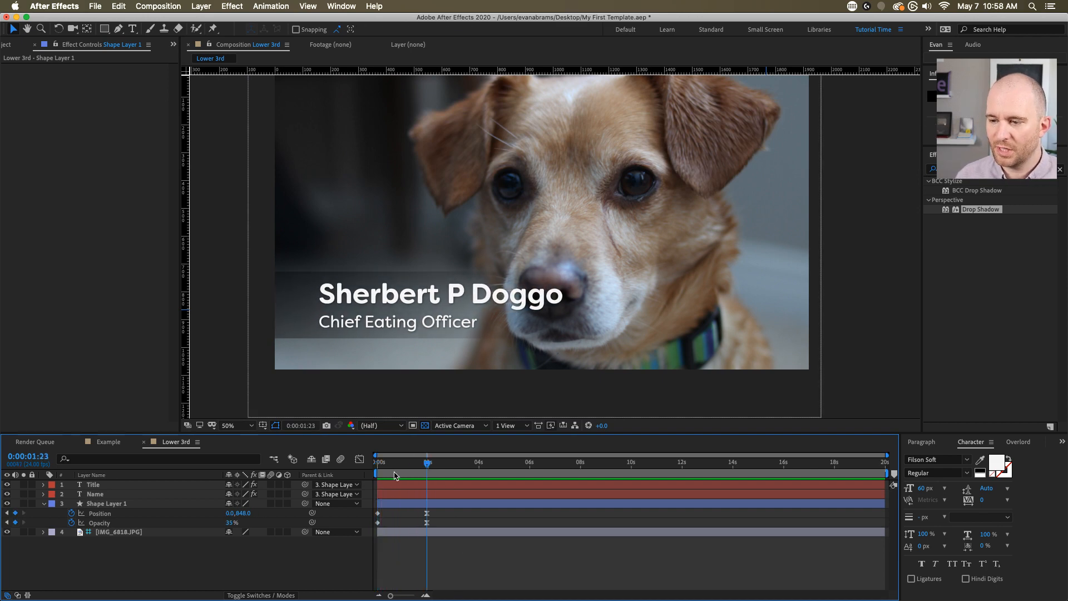
# - Hide the Title and Name layers and play back the bar's slide-in and fade on its own
pyautogui.moveTo(8, 486); pyautogui.dragTo(7, 491)
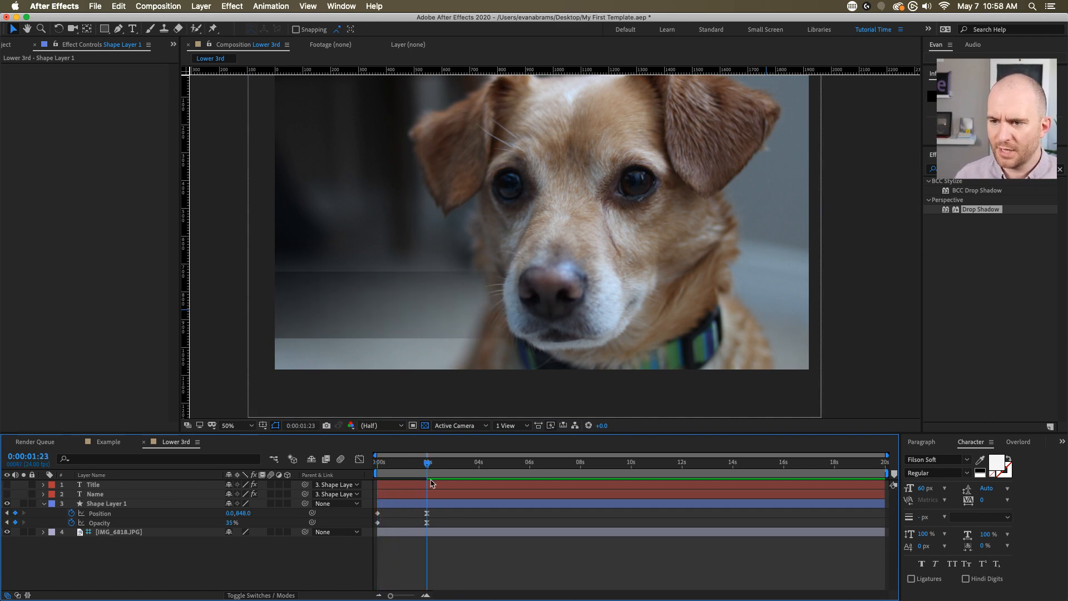
pyautogui.press('space')
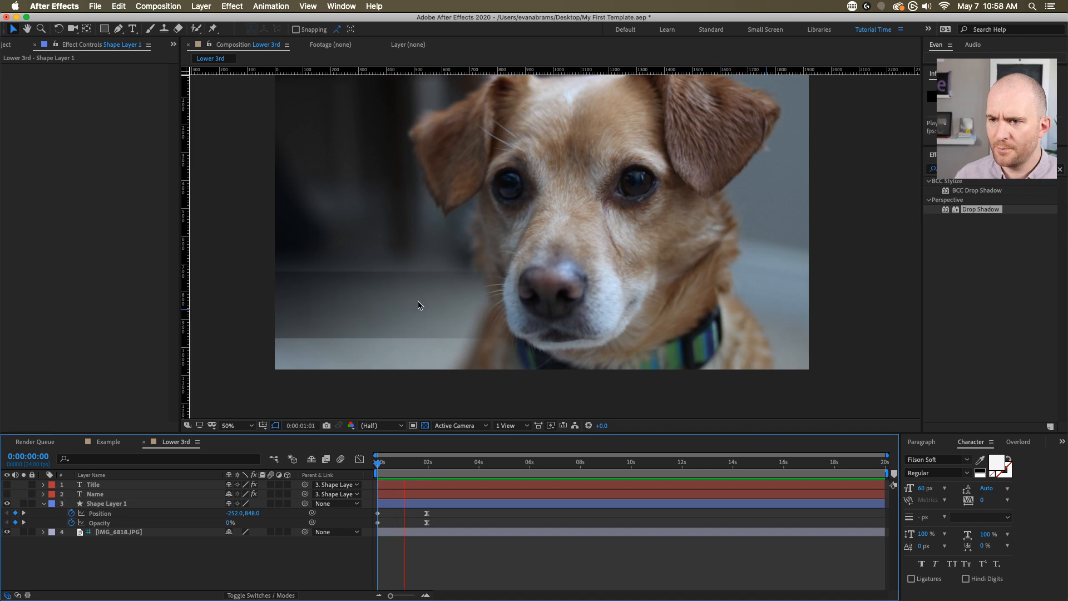
pyautogui.press('space')
pyautogui.moveTo(418, 464); pyautogui.dragTo(260, 464)
pyautogui.scroll(-2, 612, 253)
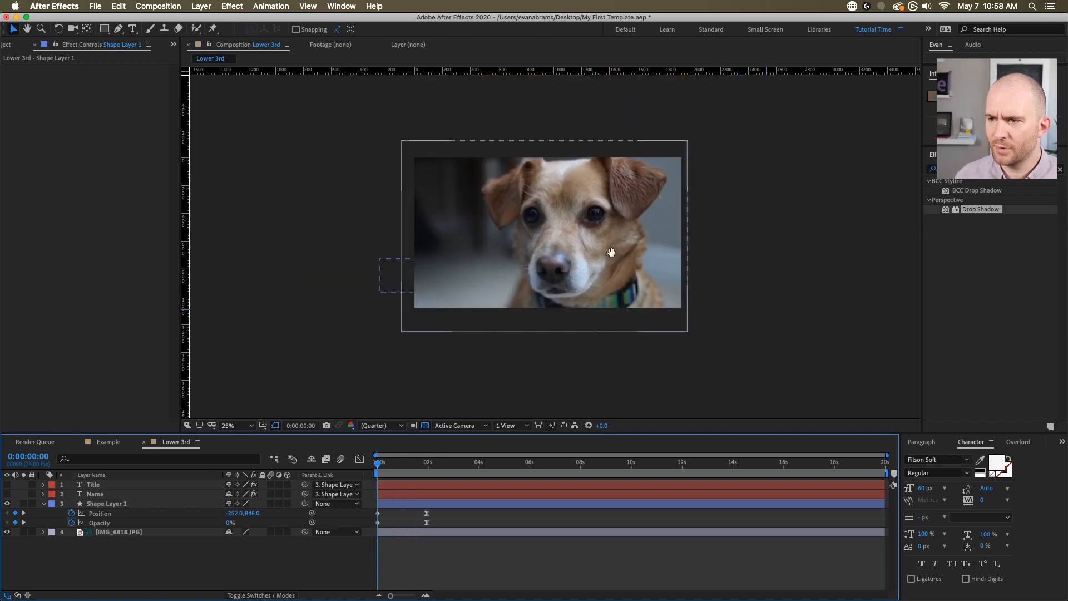
pyautogui.moveTo(611, 252); pyautogui.dragTo(508, 271)
pyautogui.press('space')
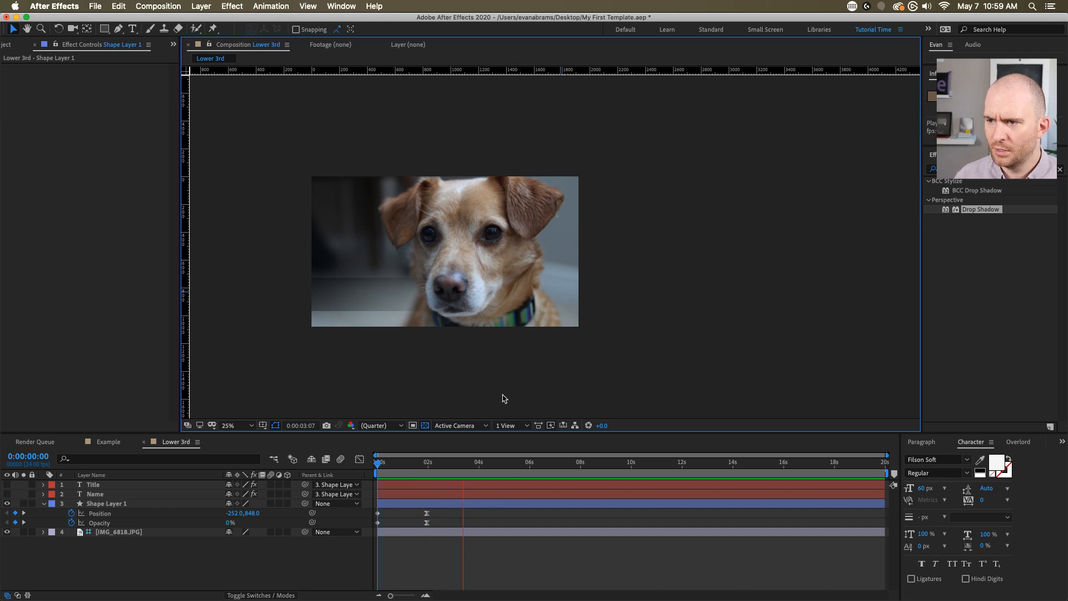
pyautogui.press('space')
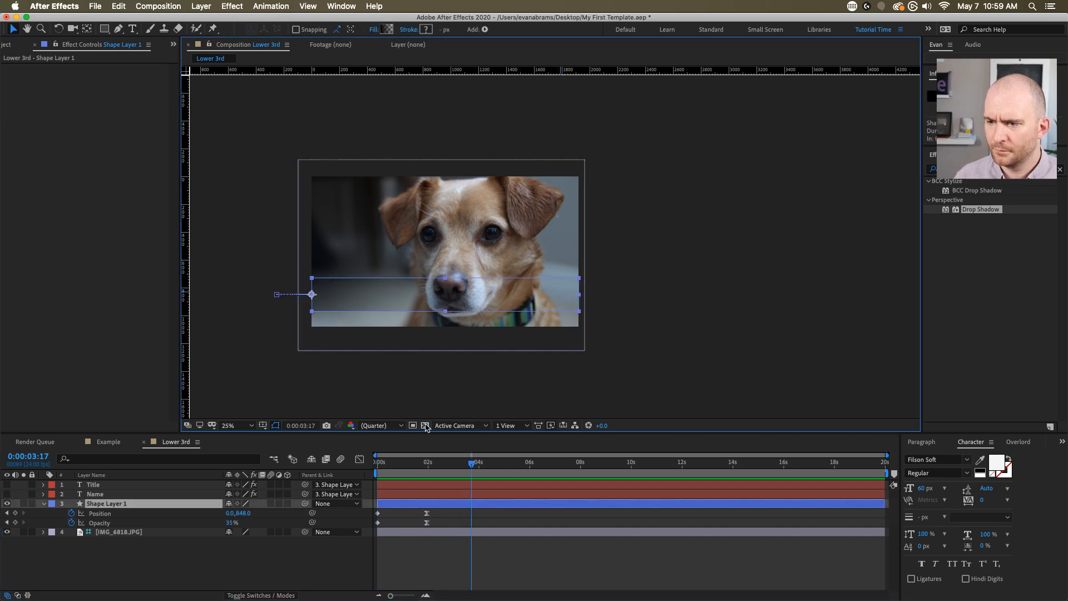
# - Hide the dog photo layer and show the transparency grid behind the gradient bar
pyautogui.click(7, 532)
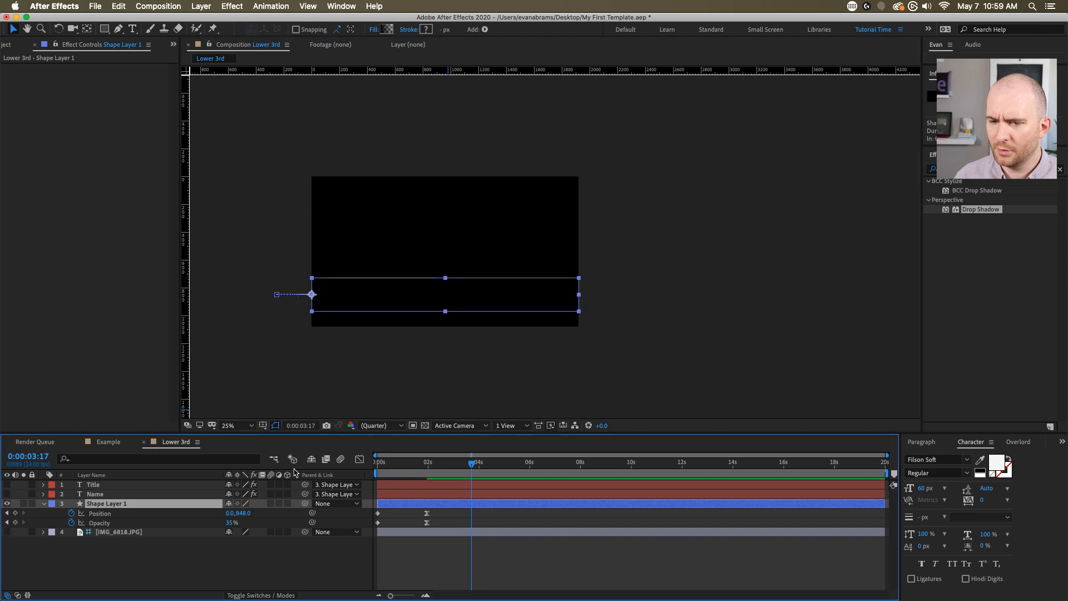
pyautogui.scroll(1, 524, 320)
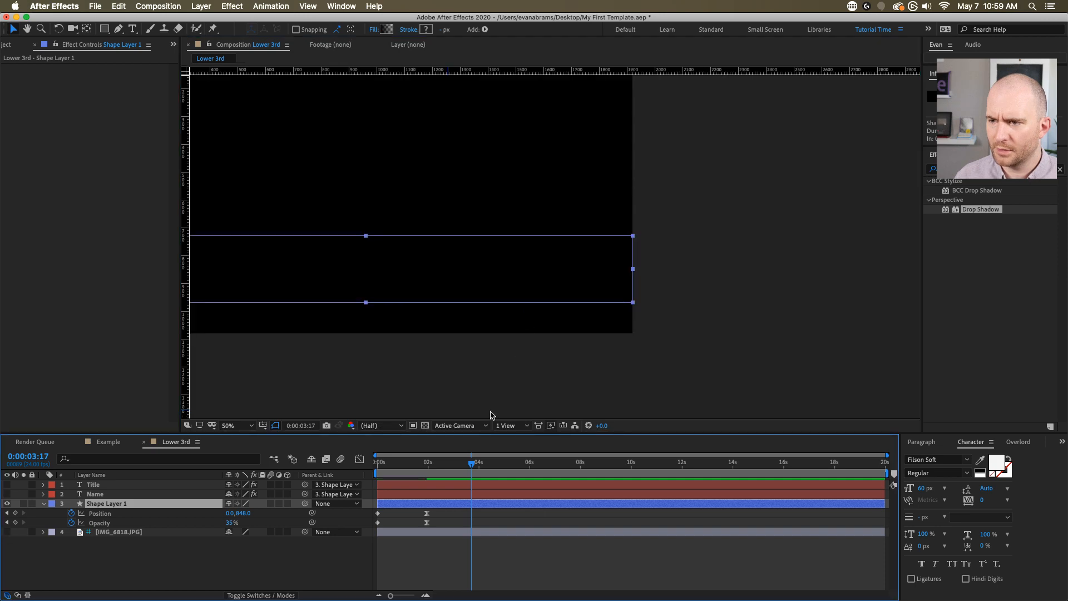
pyautogui.click(425, 426)
pyautogui.moveTo(578, 300); pyautogui.dragTo(748, 291)
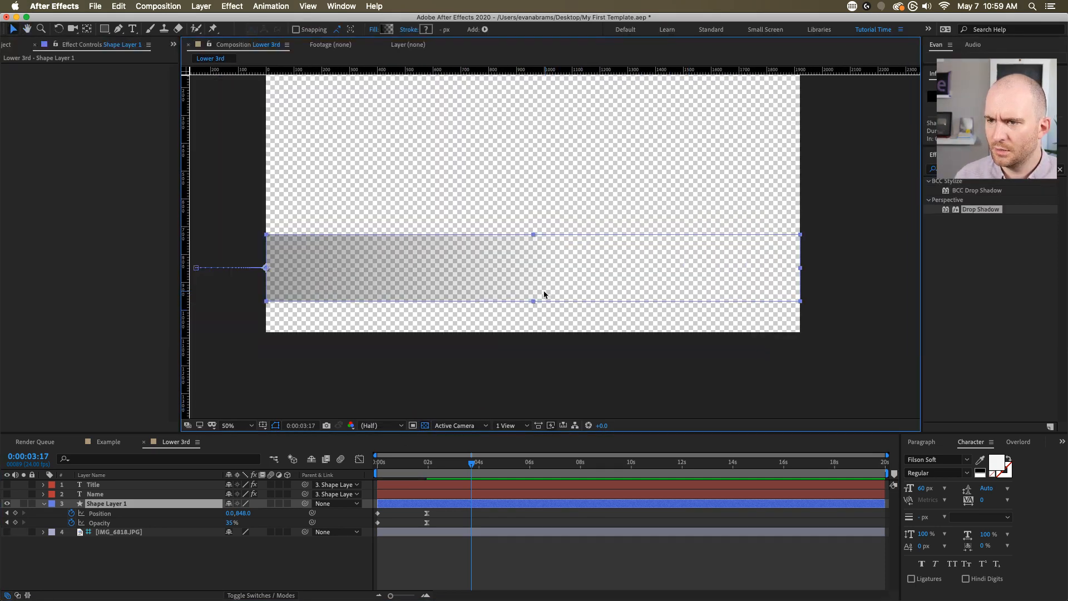
# - Play the bar's animation over the transparent background from the start, and park the current time at 0:00:01:23
pyautogui.click(377, 463)
pyautogui.scroll(-1, 456, 281)
pyautogui.press('space')
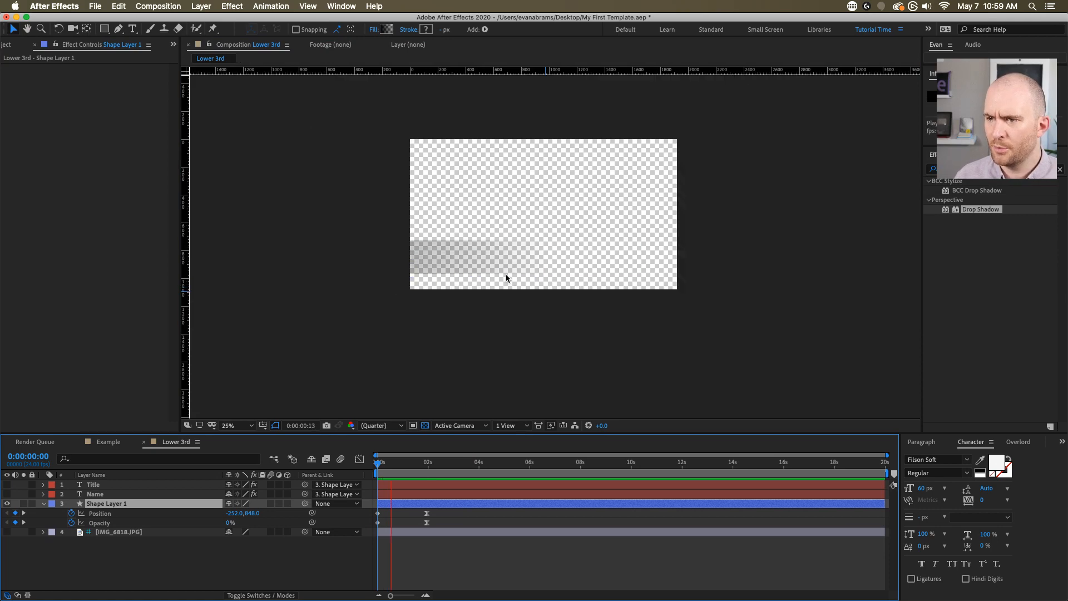
pyautogui.press('space')
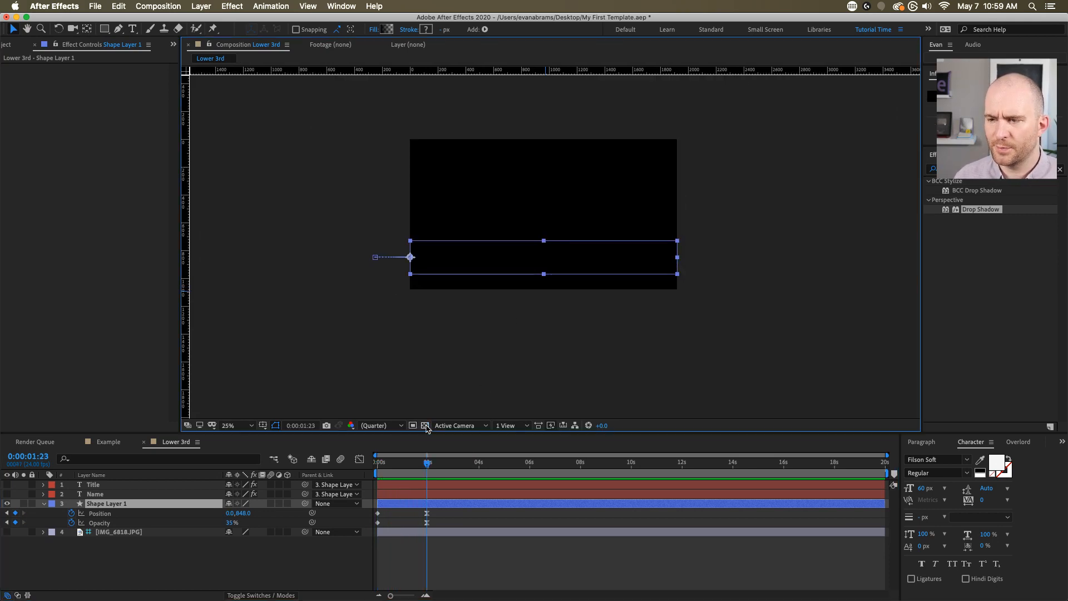
pyautogui.scroll(2, 527, 238)
pyautogui.moveTo(600, 217); pyautogui.dragTo(518, 224)
pyautogui.moveTo(435, 463); pyautogui.dragTo(286, 464)
pyautogui.press('space')
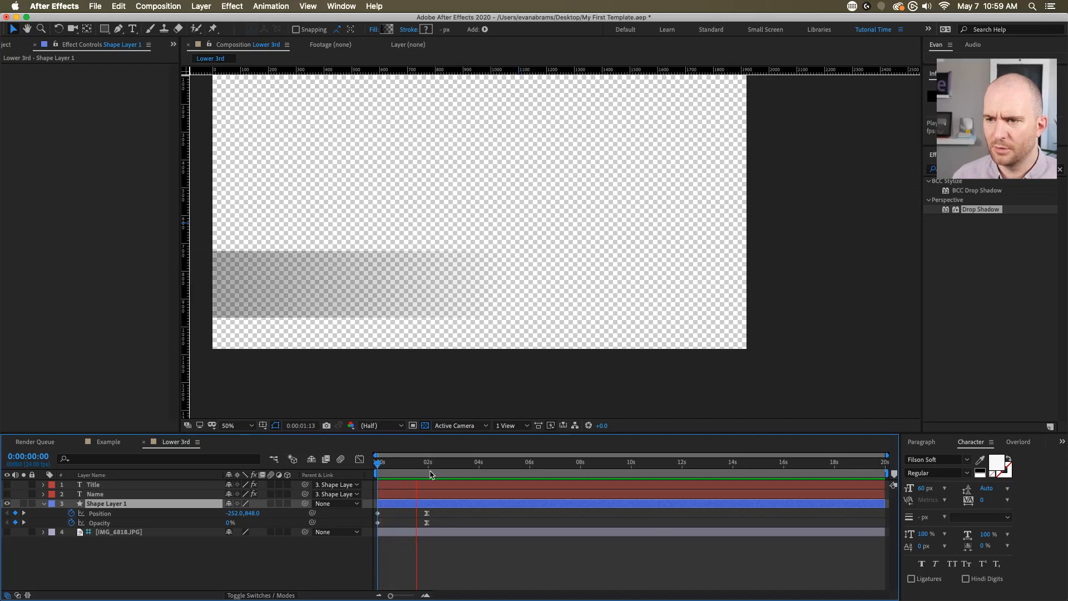
pyautogui.click(429, 466)
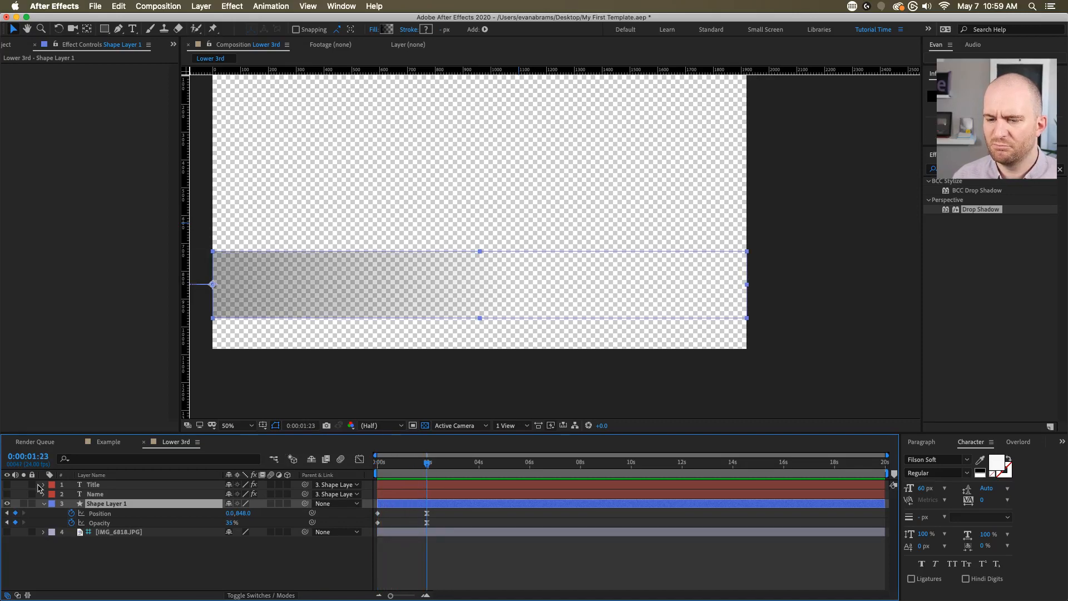
# - Make the Title and Name layers visible again and move Title below Name in the layer stack
pyautogui.moveTo(7, 494); pyautogui.dragTo(6, 486)
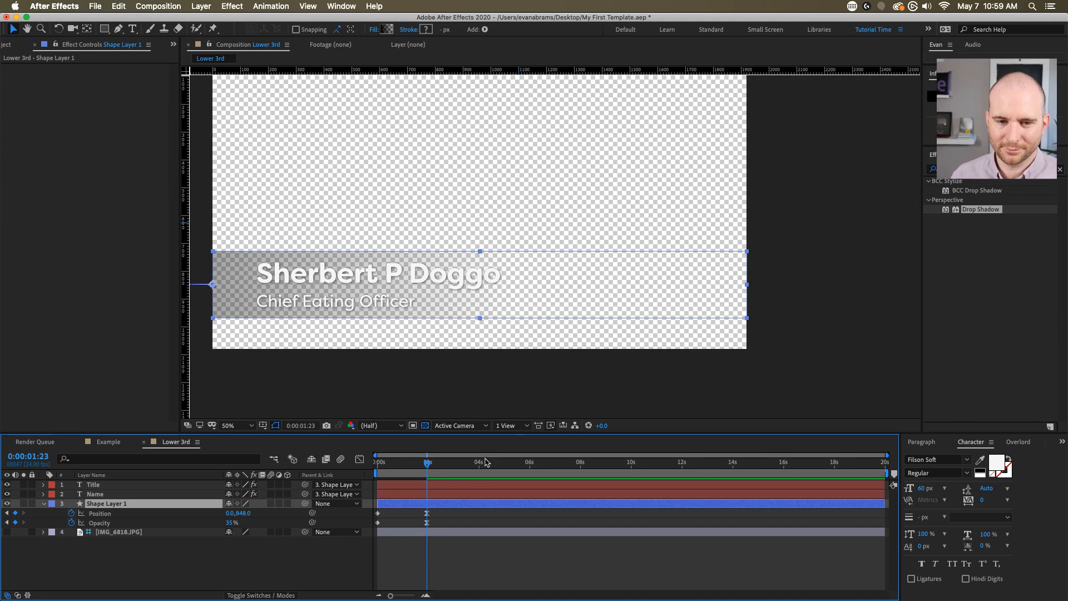
pyautogui.click(465, 547)
pyautogui.click(434, 485)
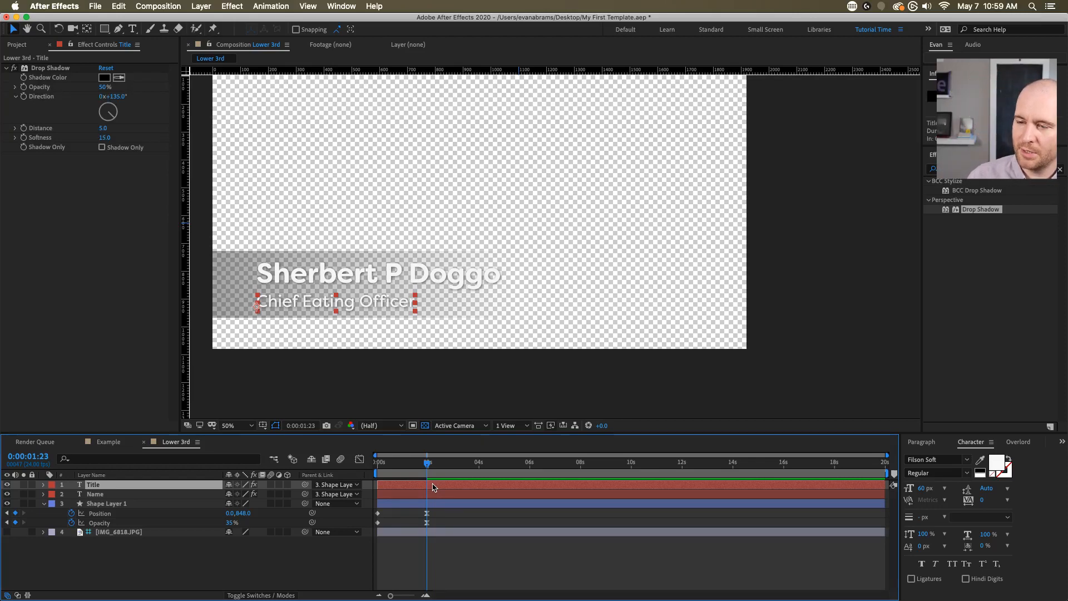
pyautogui.moveTo(119, 485); pyautogui.dragTo(119, 498)
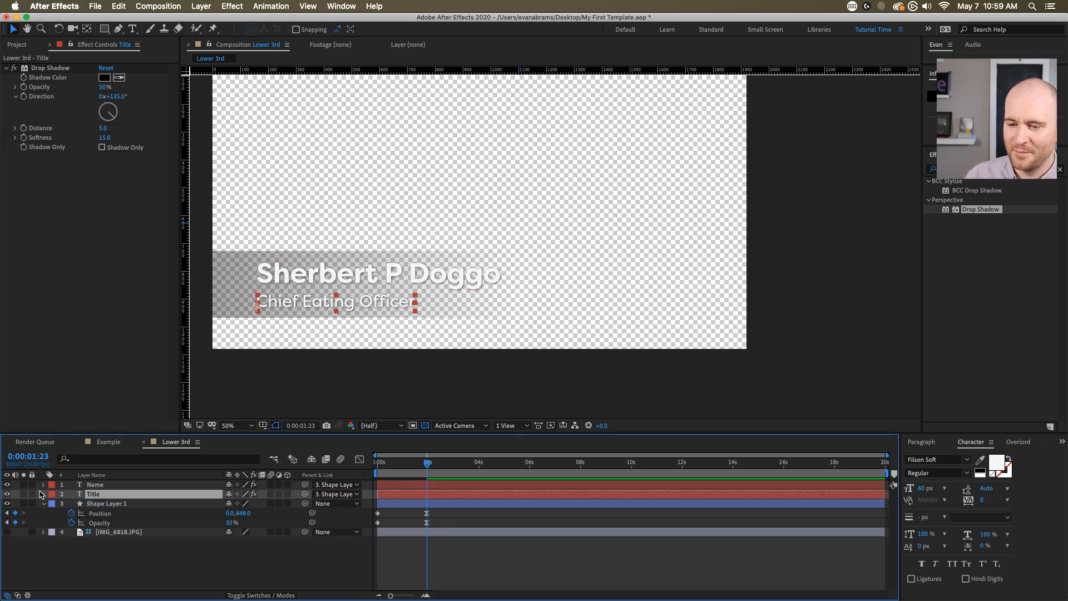
# - Add a Position text animator to the Name layer
pyautogui.click(343, 267)
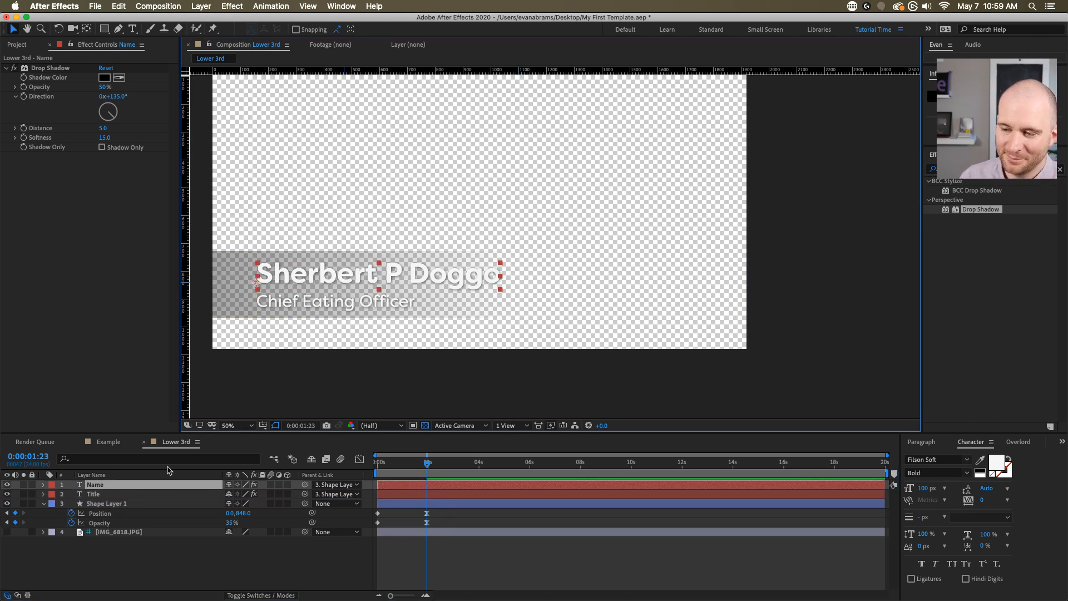
pyautogui.click(43, 485)
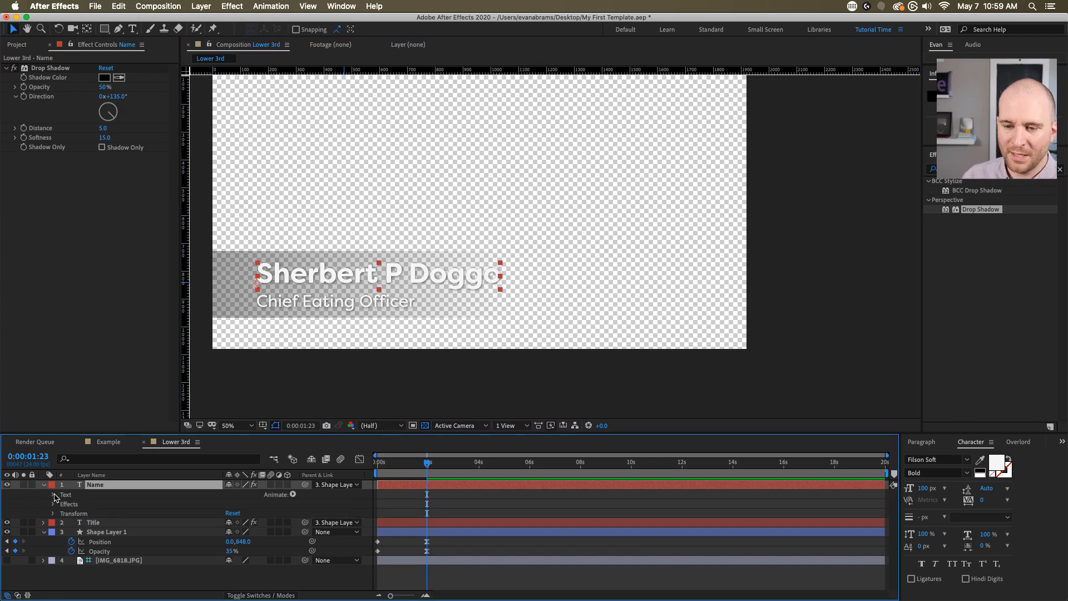
pyautogui.click(53, 495)
pyautogui.click(81, 496)
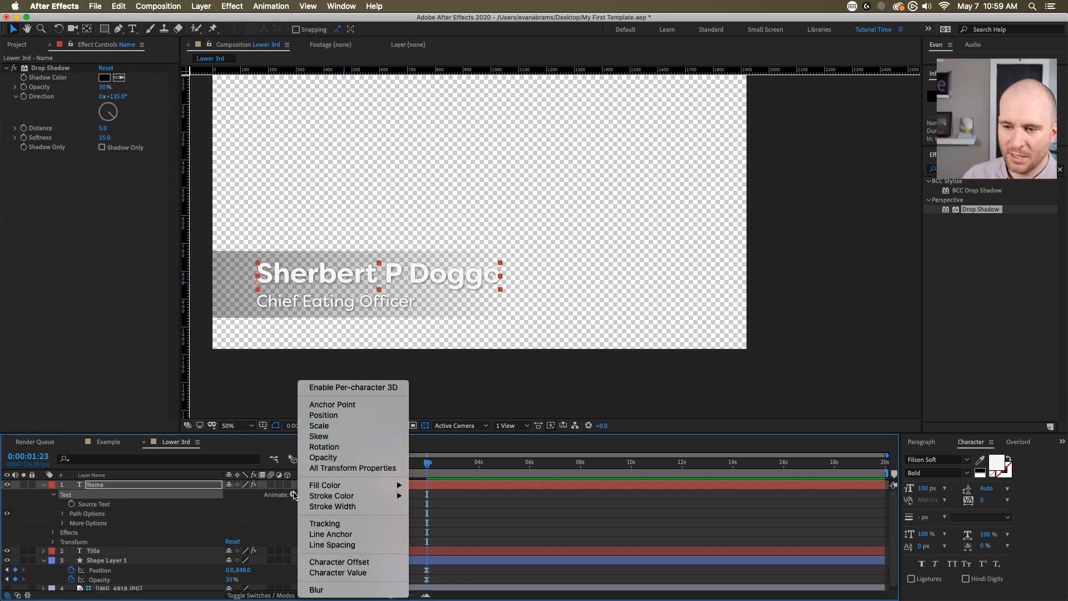
pyautogui.click(292, 494)
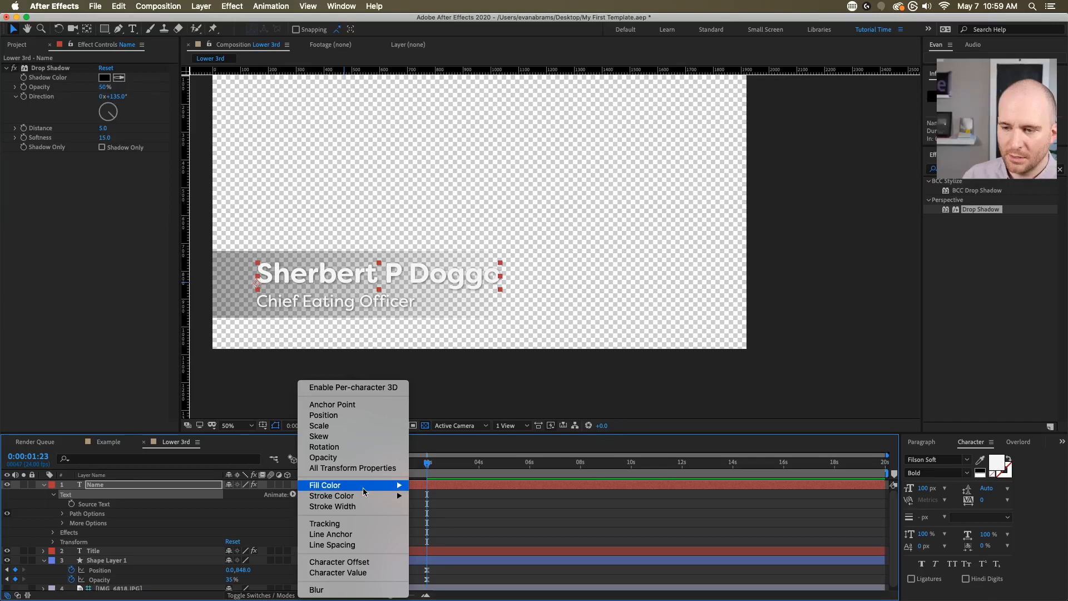
pyautogui.click(375, 416)
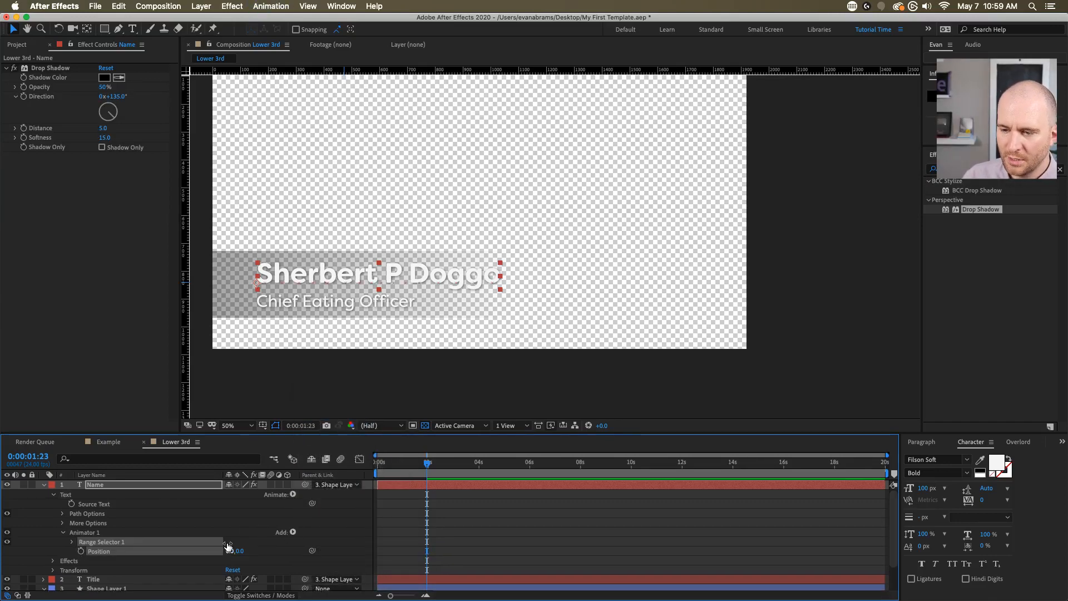
# - Add an Opacity property to the Name layer's text animator alongside Position
pyautogui.click(97, 541)
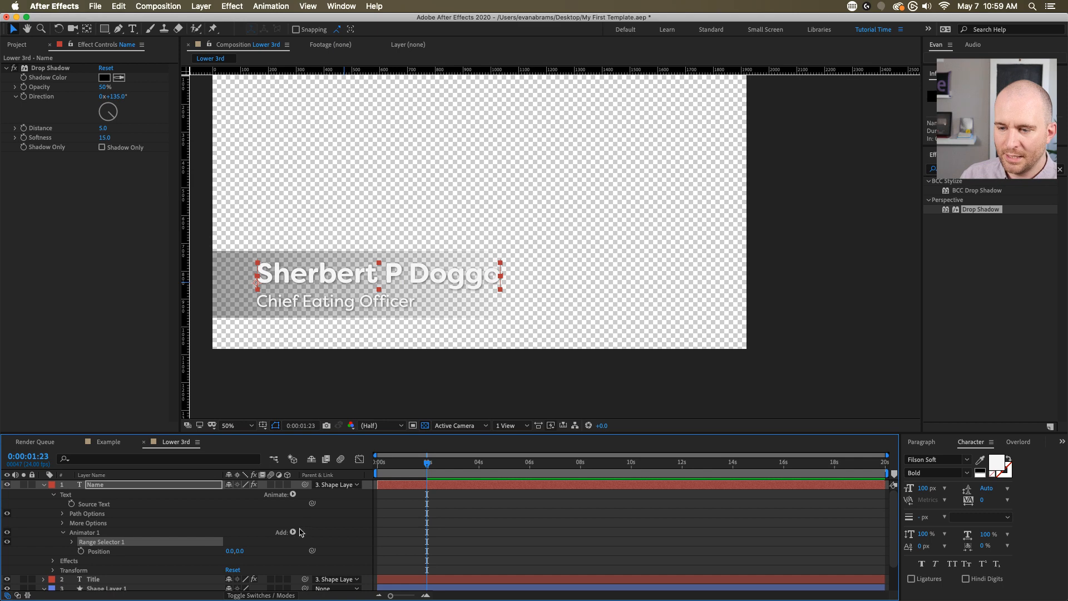
pyautogui.click(293, 532)
pyautogui.moveTo(303, 532)
pyautogui.click(403, 459)
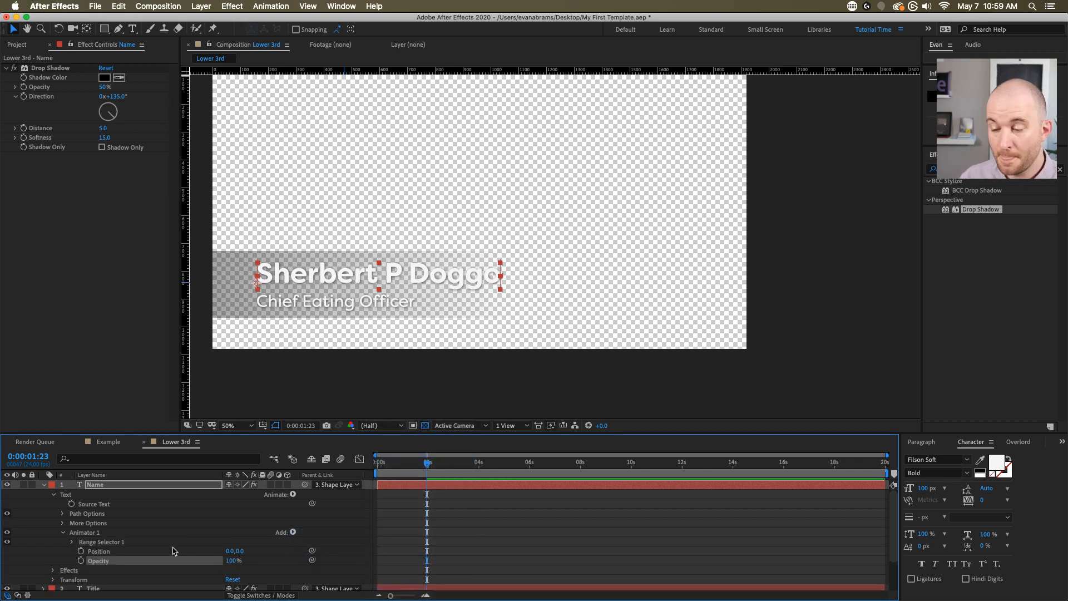
pyautogui.click(270, 555)
pyautogui.click(143, 551)
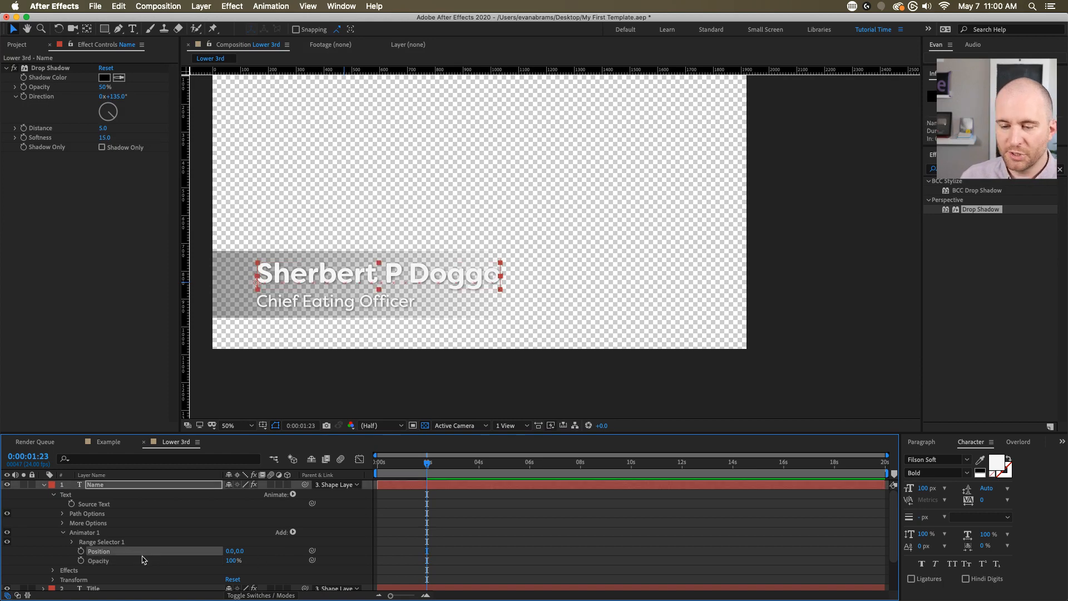
pyautogui.click(271, 561)
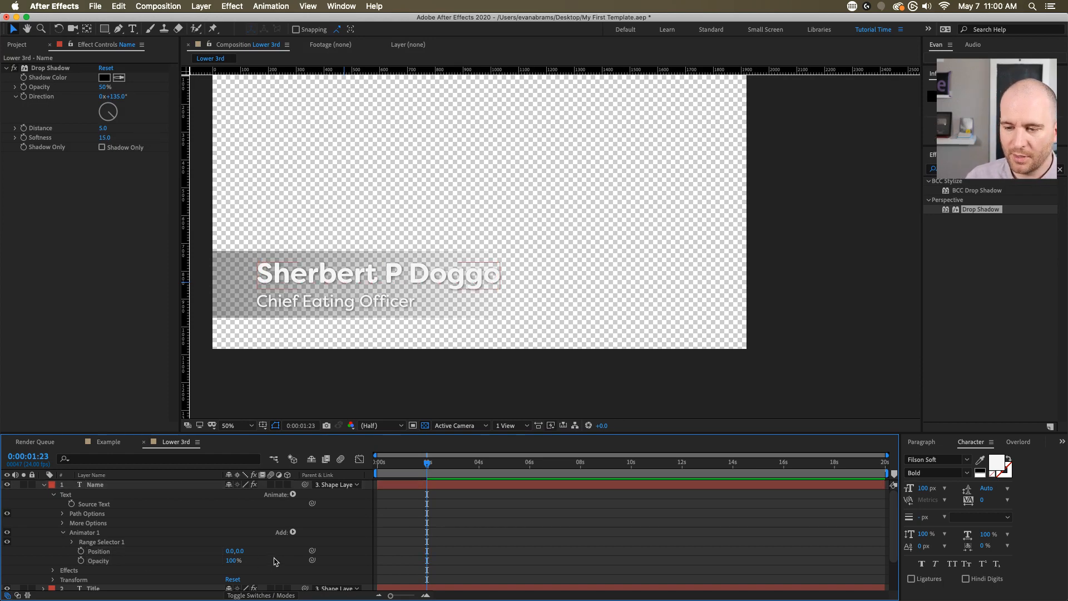
# - Set the Name text animator's Position to -100, 0 and its Opacity to 0%
pyautogui.moveTo(234, 551); pyautogui.dragTo(145, 553)
pyautogui.click(233, 550)
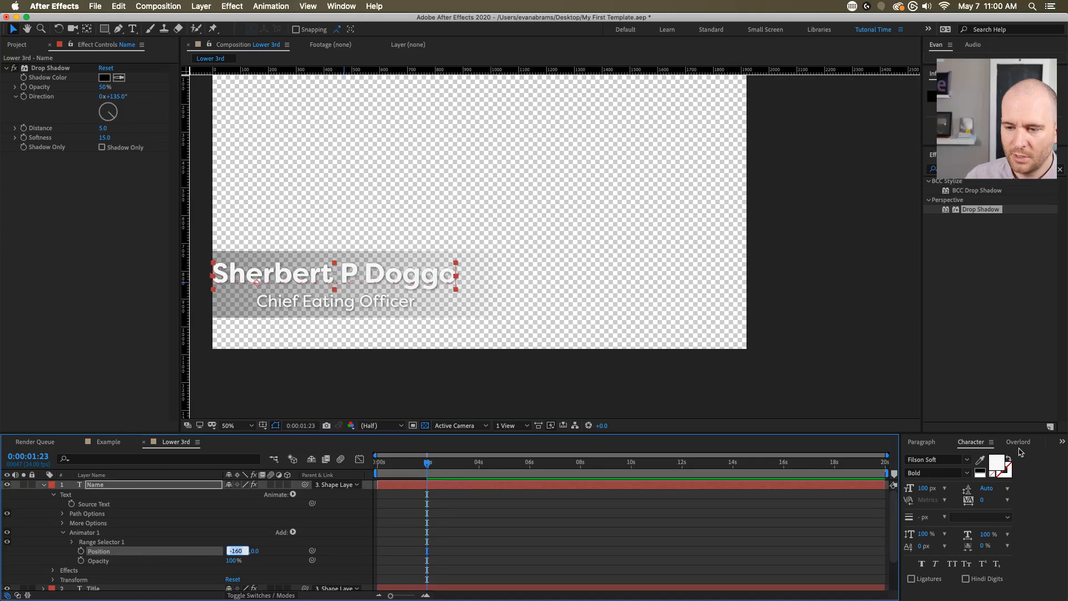
pyautogui.write('-100')
pyautogui.press('Return')
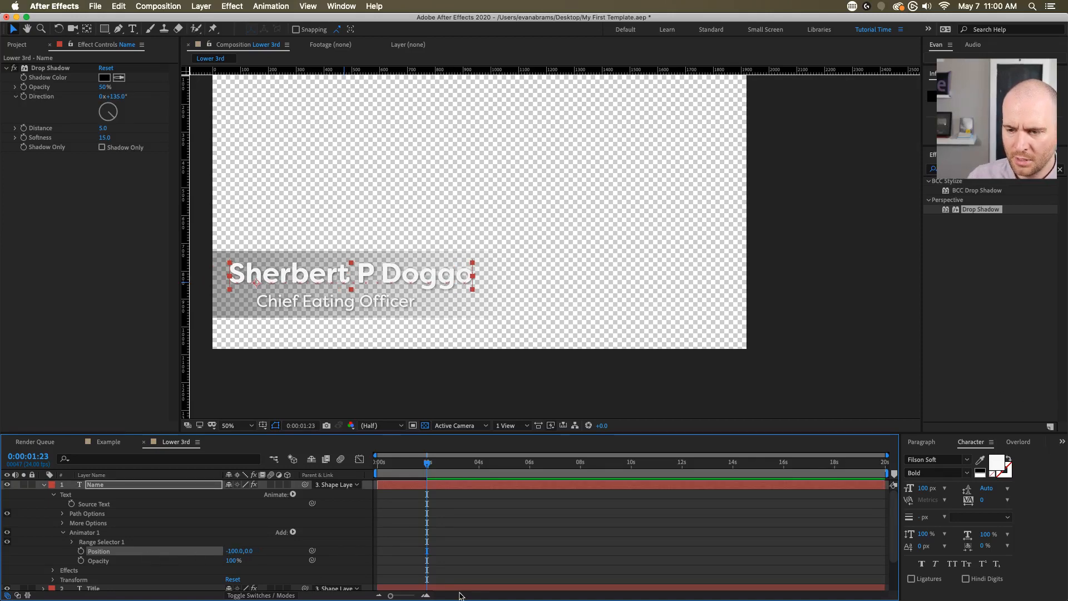
pyautogui.moveTo(229, 560); pyautogui.dragTo(94, 574)
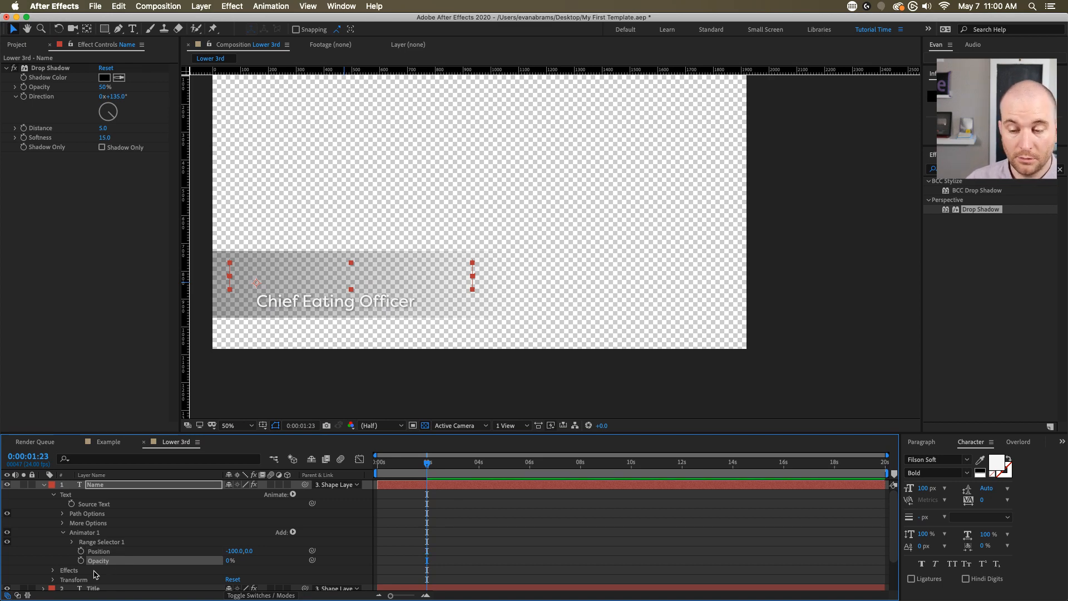
# - In the animator's Range Selector advanced options, set Shape to Ramp Up and Ease Low to 100%
pyautogui.click(73, 542)
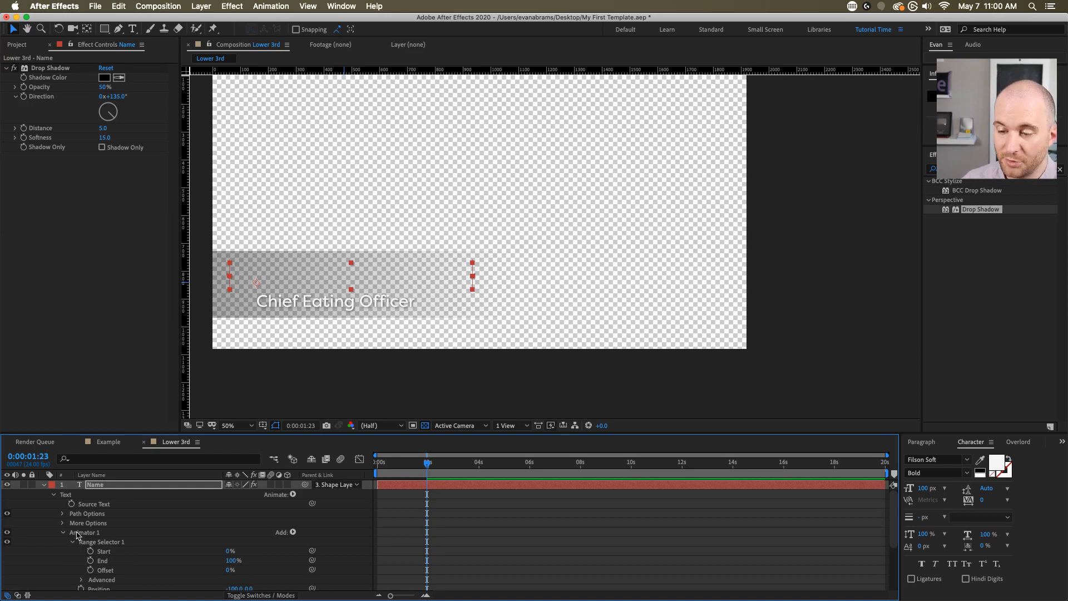
pyautogui.scroll(-2, 128, 535)
pyautogui.click(115, 541)
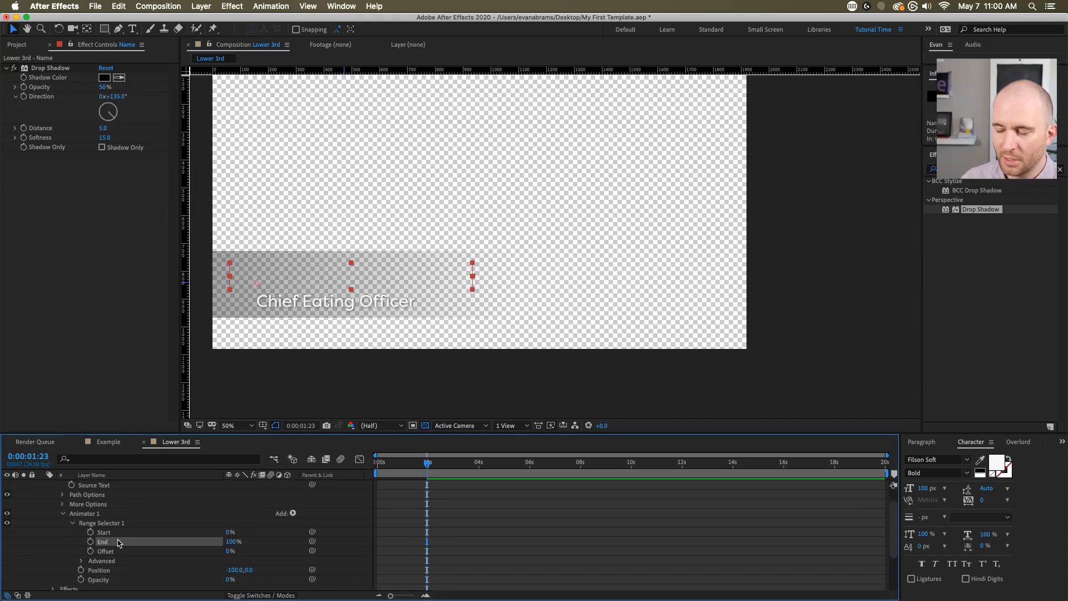
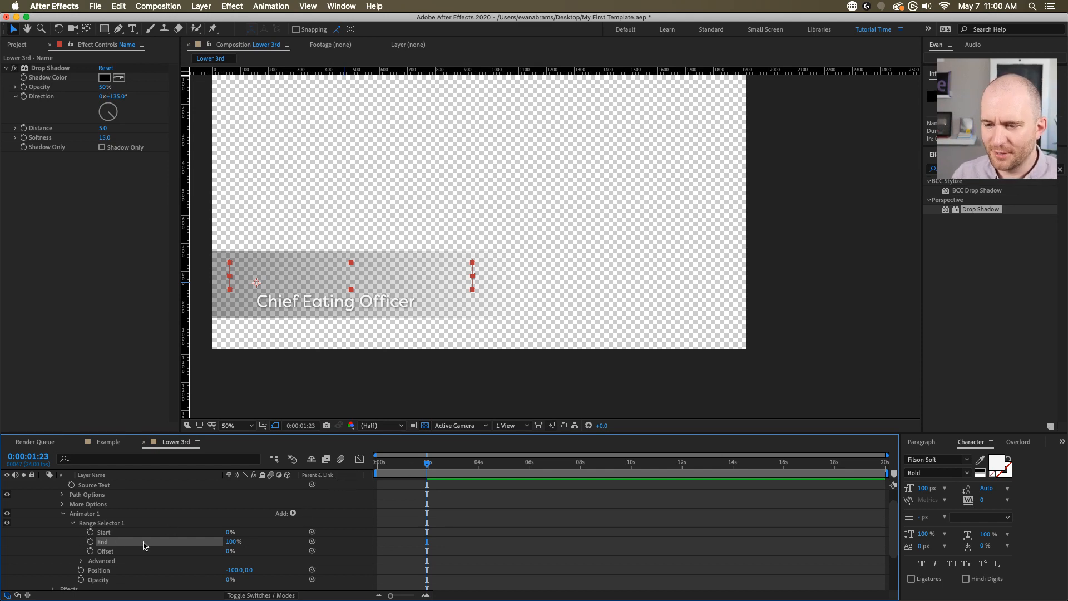
pyautogui.click(81, 561)
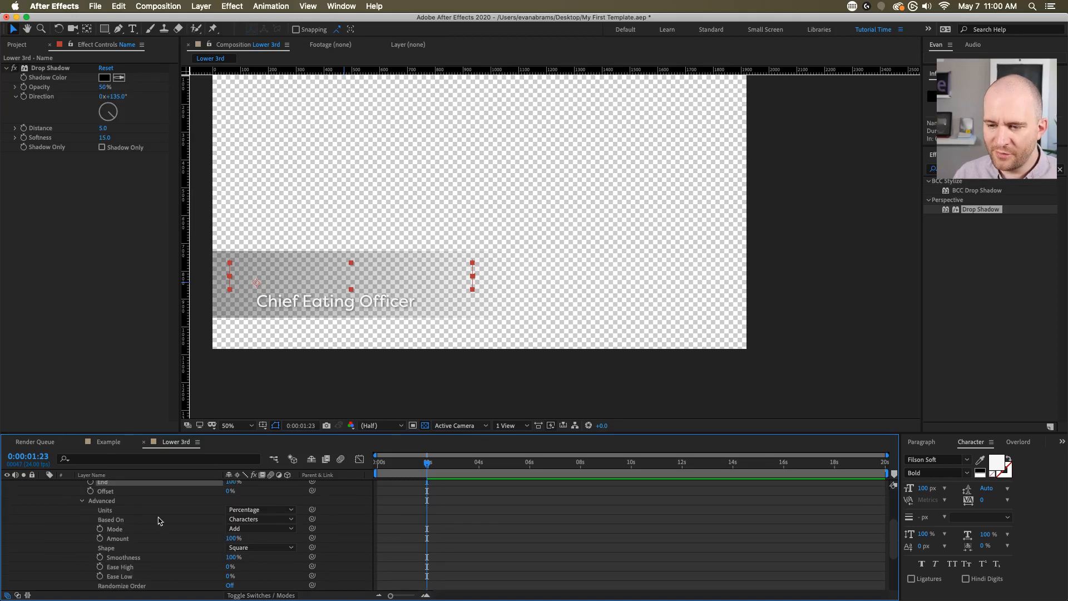
pyautogui.click(179, 548)
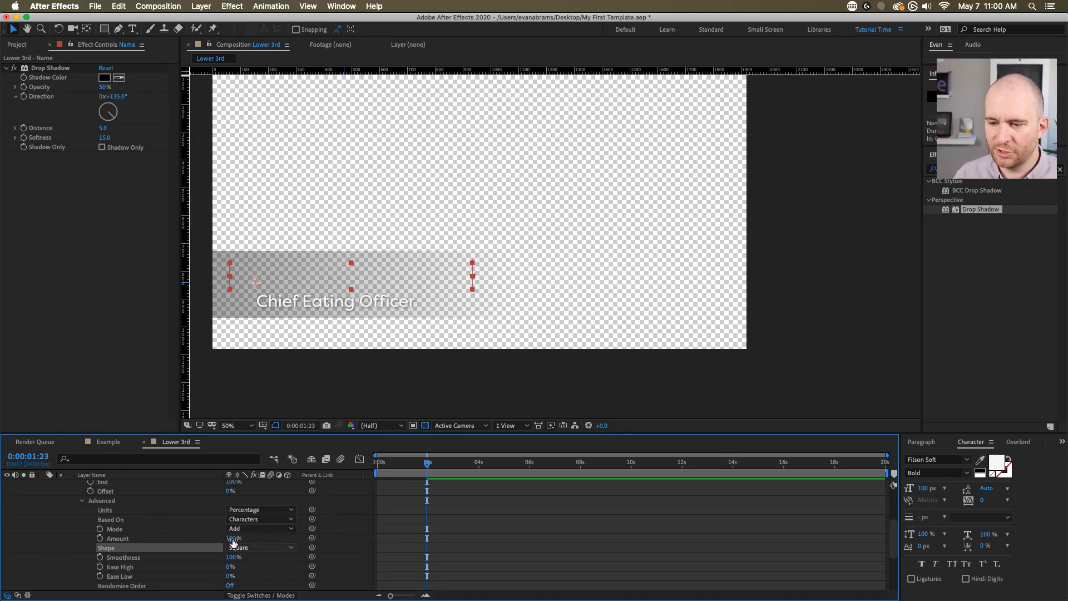
pyautogui.click(233, 544)
pyautogui.click(271, 548)
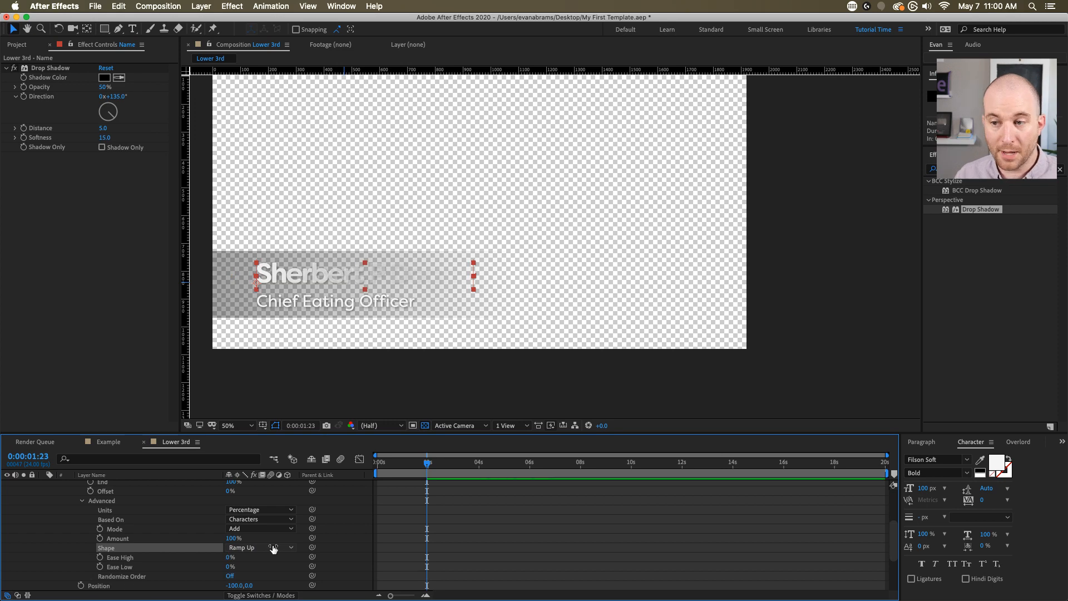
pyautogui.click(196, 568)
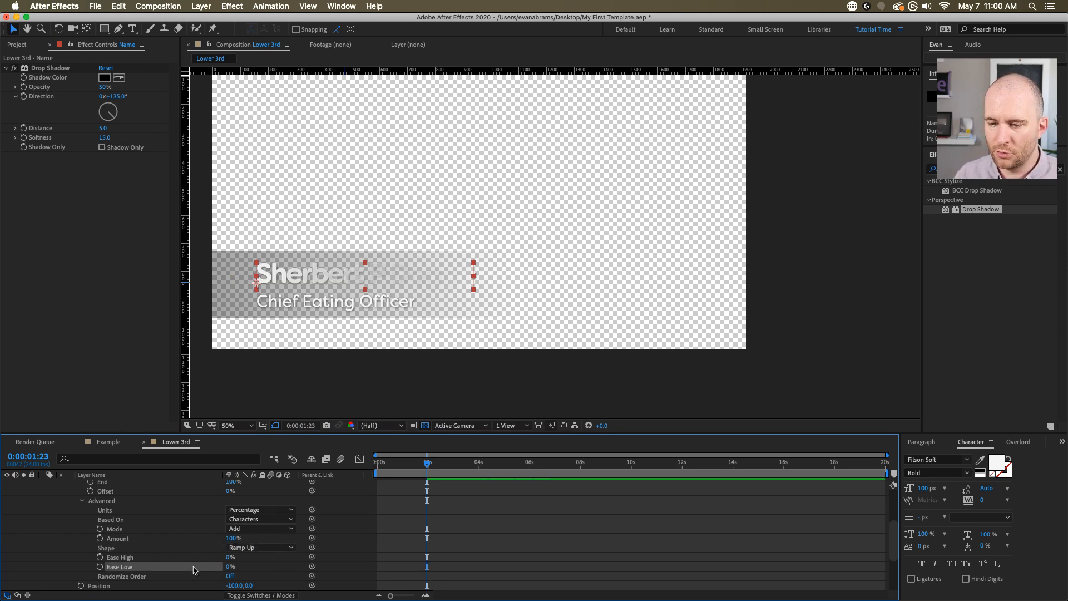
pyautogui.moveTo(228, 567); pyautogui.dragTo(364, 571)
# - Set the Range Selector's End to 20% on the Name layer
pyautogui.scroll(2, 201, 508)
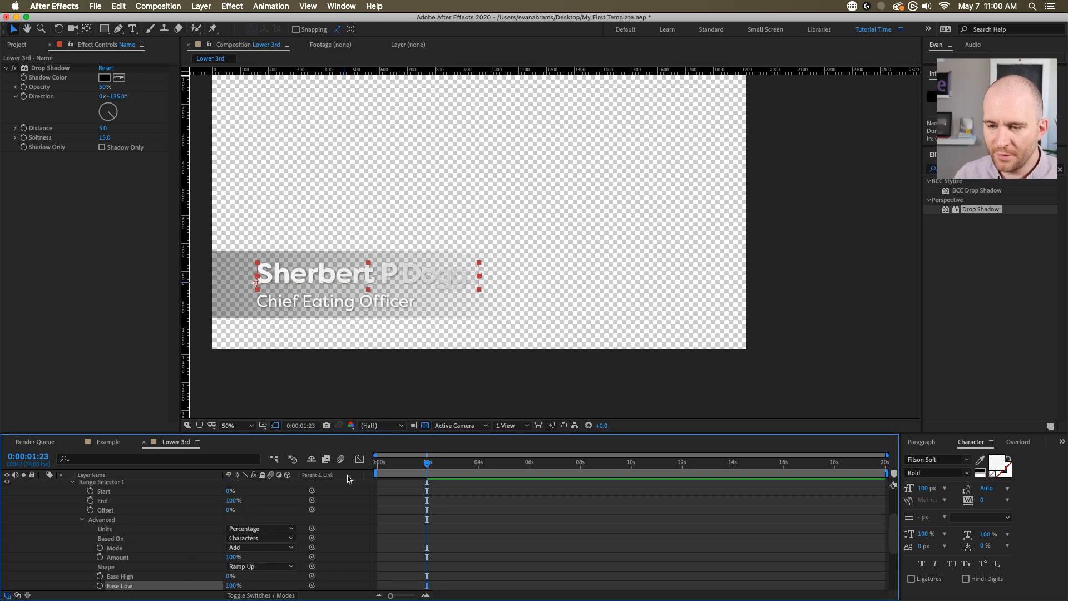
pyautogui.scroll(5, 386, 473)
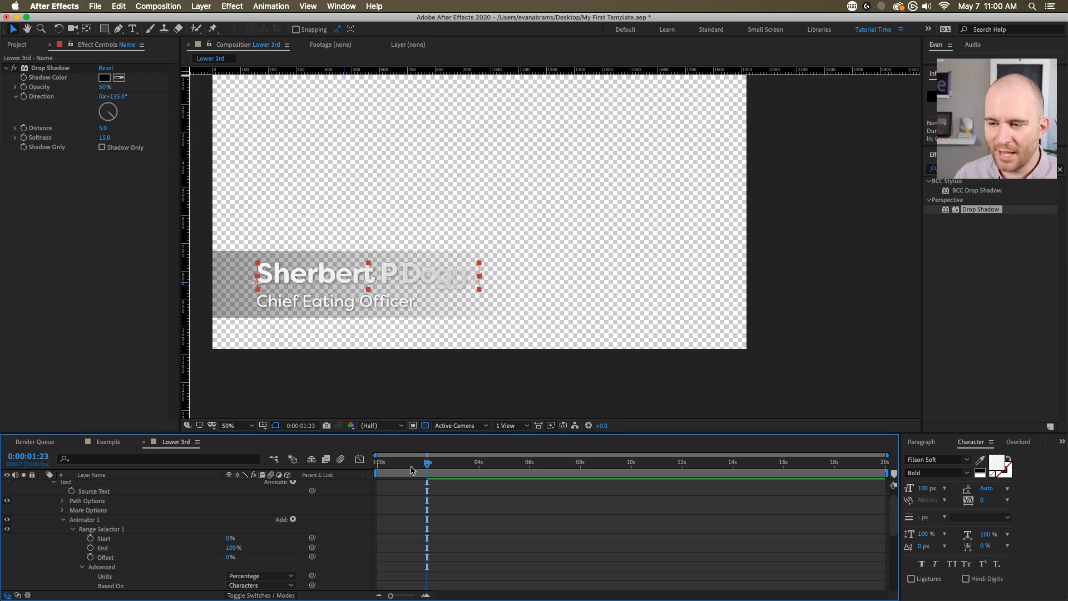
pyautogui.click(118, 548)
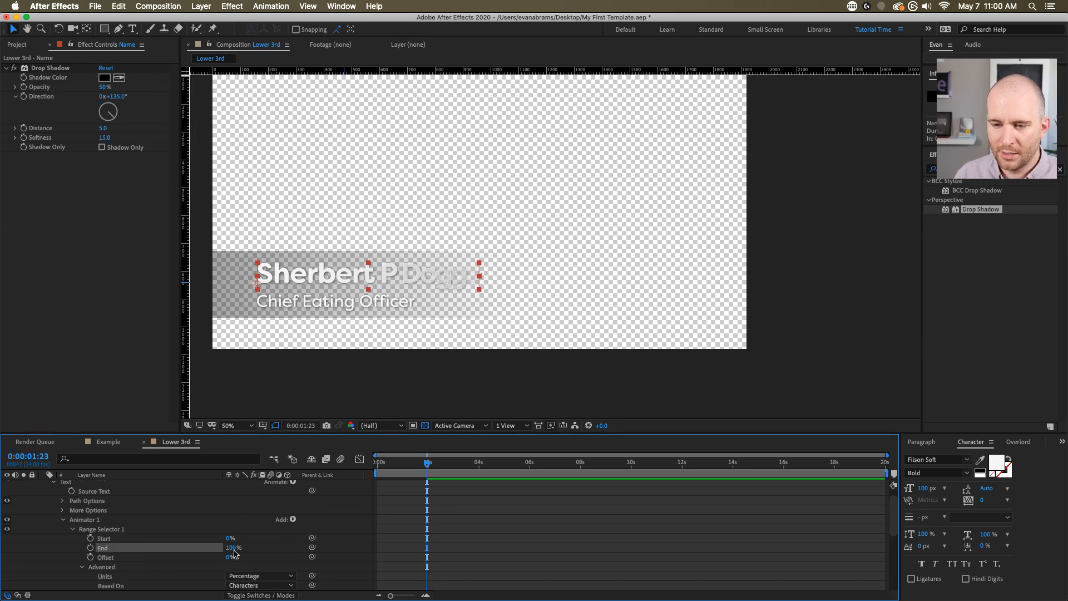
pyautogui.click(232, 548)
pyautogui.write('20')
pyautogui.press('Return')
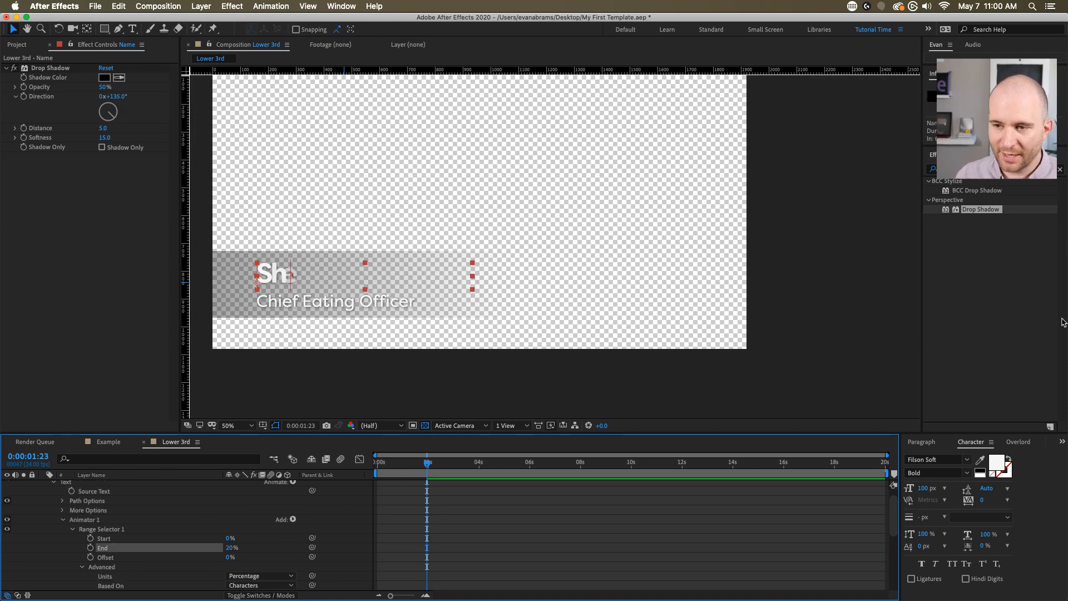
# - Set the Range Selector's Offset to -20% and start keyframing End and Offset at 0:00:01:23
pyautogui.moveTo(230, 557)
pyautogui.mouseDown()
pyautogui.moveTo(272, 548)
pyautogui.moveTo(217, 548)
pyautogui.moveTo(272, 547)
pyautogui.moveTo(222, 548)
pyautogui.moveTo(231, 559)
pyautogui.mouseUp()
pyautogui.click(231, 559)
pyautogui.write('-')
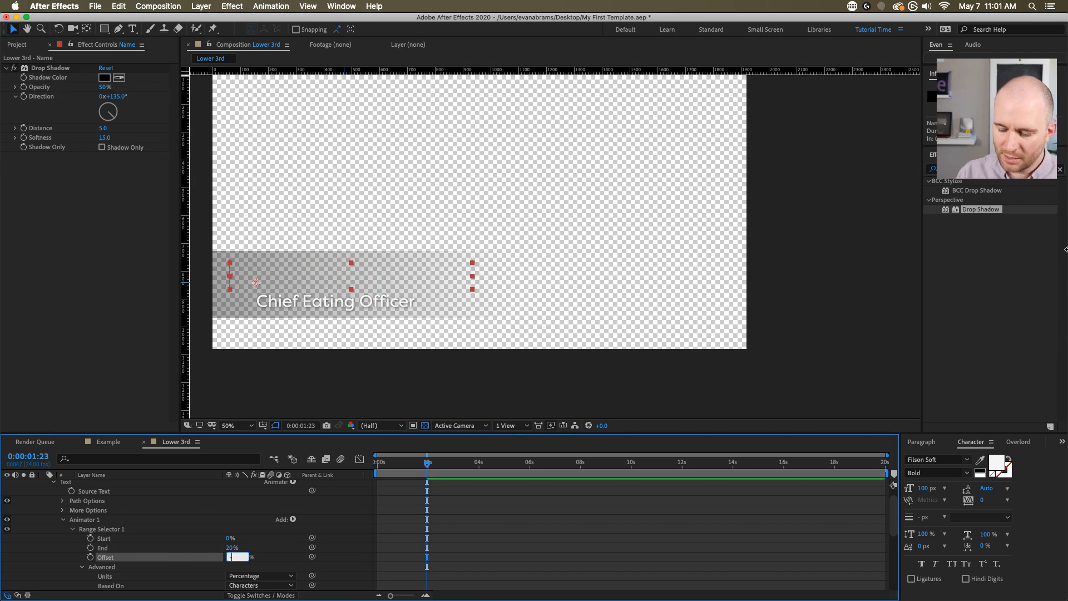
pyautogui.write('20')
pyautogui.press('Return')
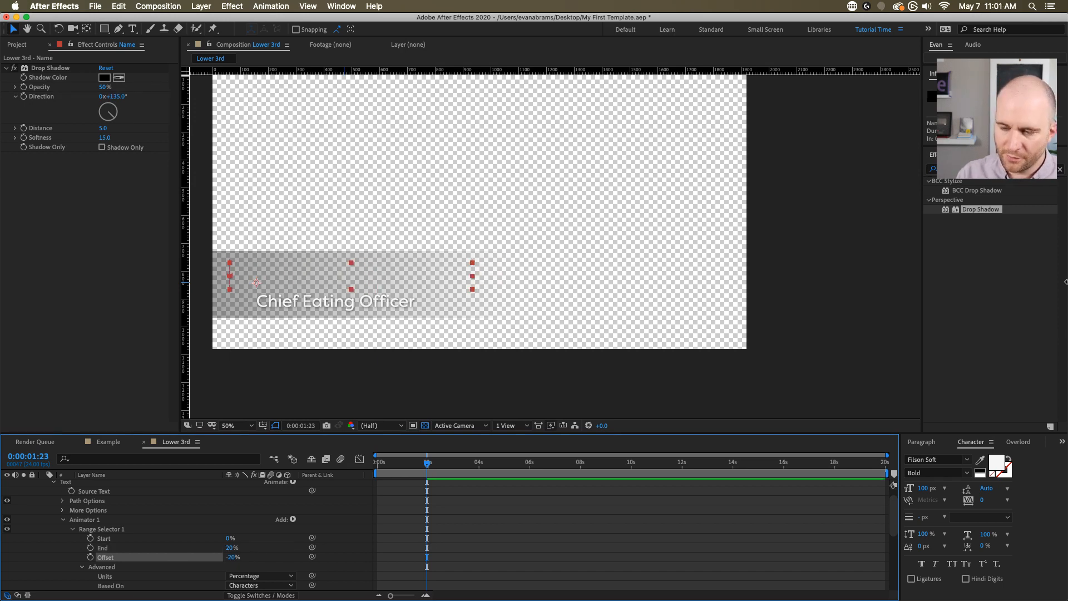
pyautogui.click(90, 547)
pyautogui.click(90, 557)
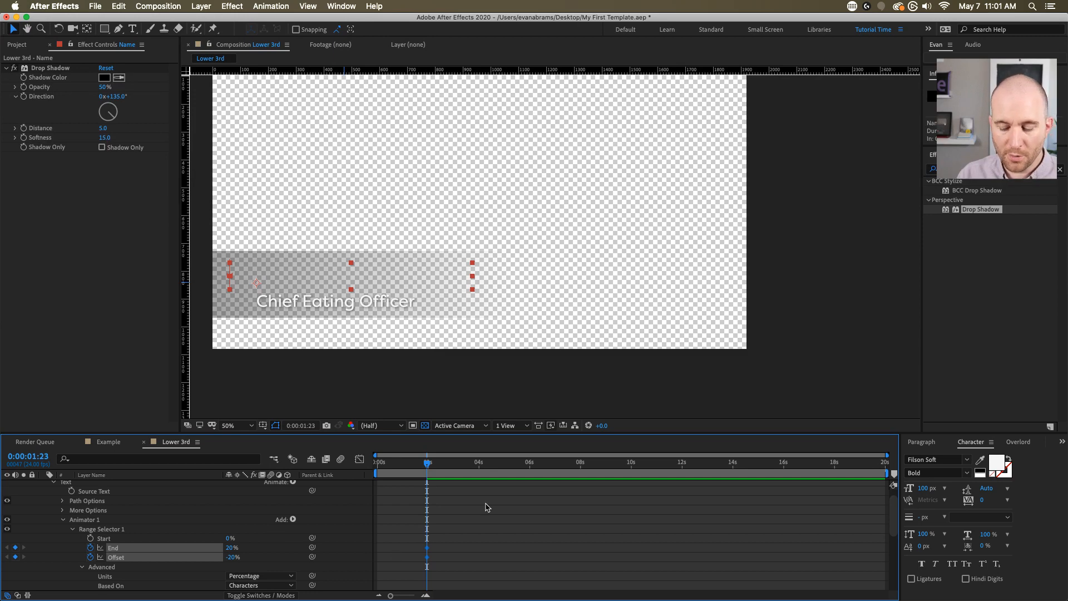
# - At 0:00:02:19, keyframe the Range Selector's End at 50% and its Offset at 100%
pyautogui.hotkey('shift', 'pagedown')
pyautogui.hotkey('shift', 'pagedown')
pyautogui.click(244, 547)
pyautogui.click(231, 547)
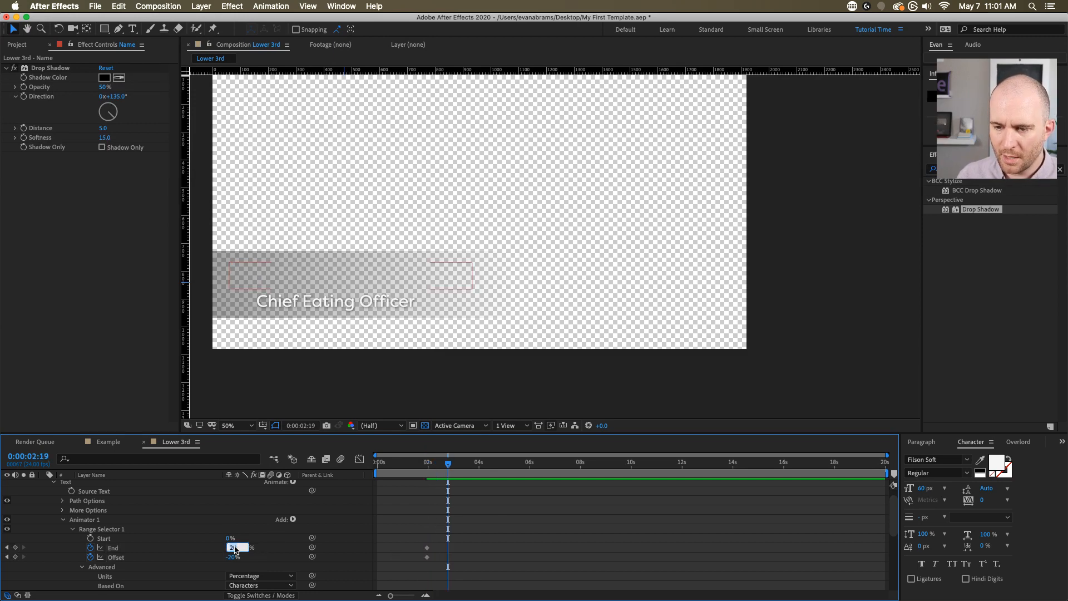
pyautogui.write('50')
pyautogui.press('Tab')
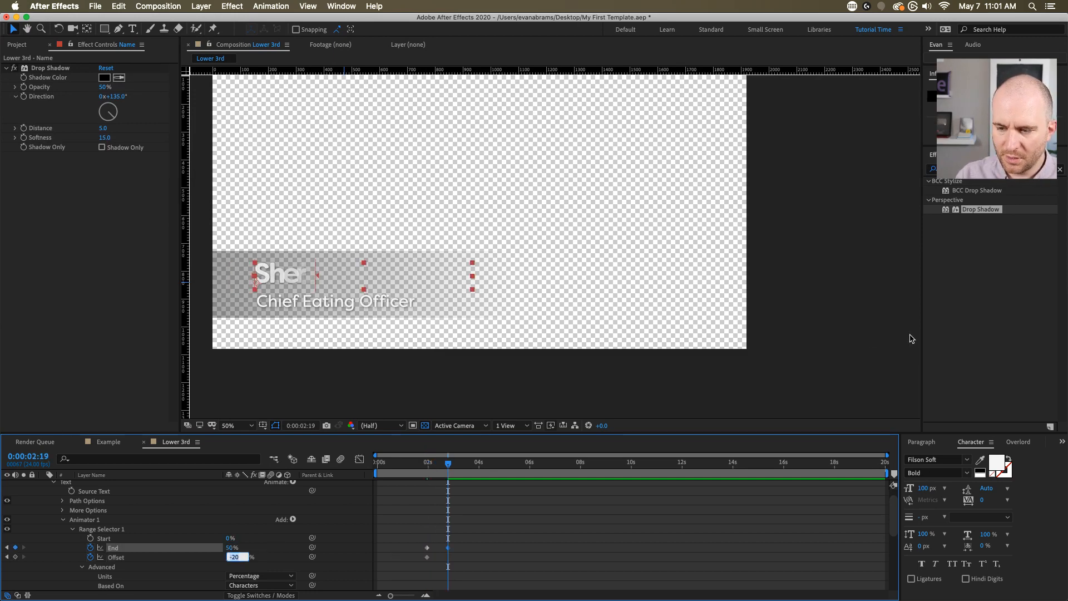
pyautogui.write('100')
pyautogui.press('Return')
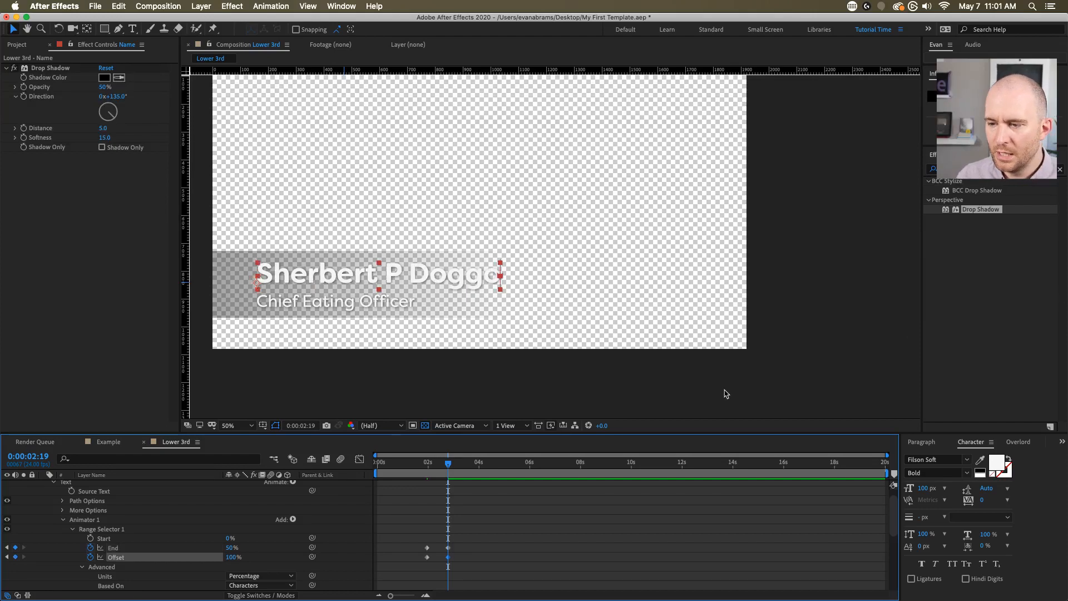
# - Show only the Name layer's keyframed properties and play the text reveal from the start of the composition
pyautogui.click(436, 474)
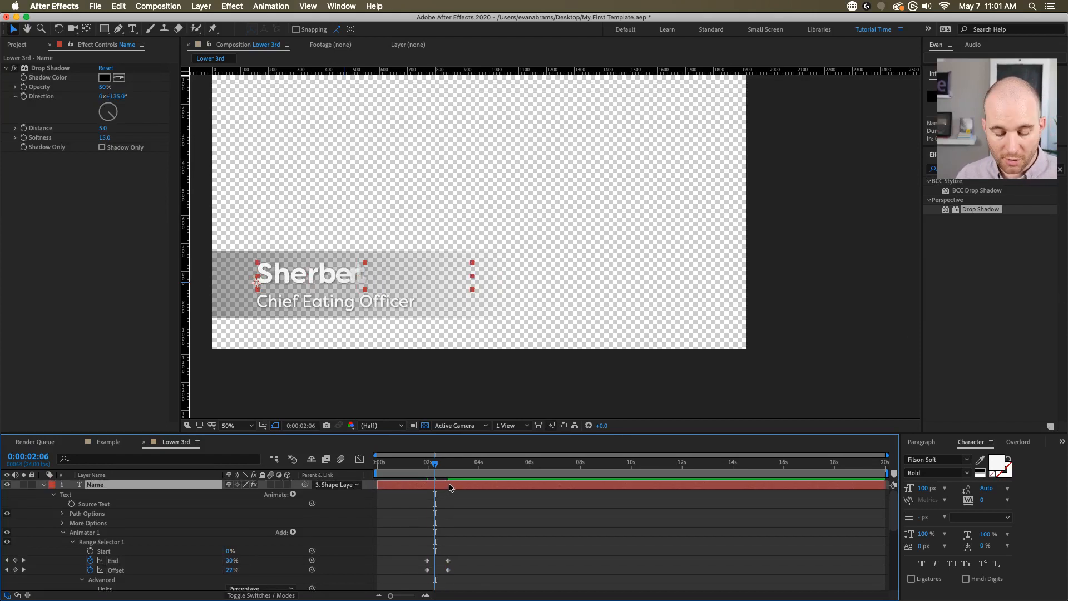
pyautogui.press('u')
pyautogui.moveTo(461, 500); pyautogui.dragTo(328, 478)
pyautogui.click(430, 491)
pyautogui.press('space')
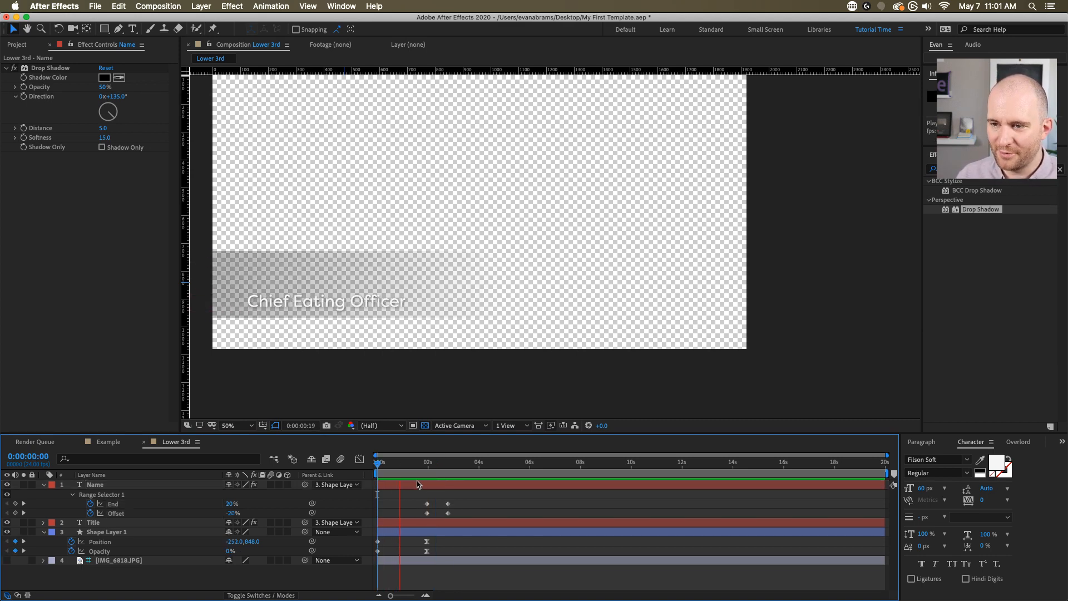
pyautogui.press('space')
# - Retime the End and Offset keyframes to span the same time as the bar's keyframes, and play the result from the start
pyautogui.moveTo(466, 502); pyautogui.dragTo(424, 512)
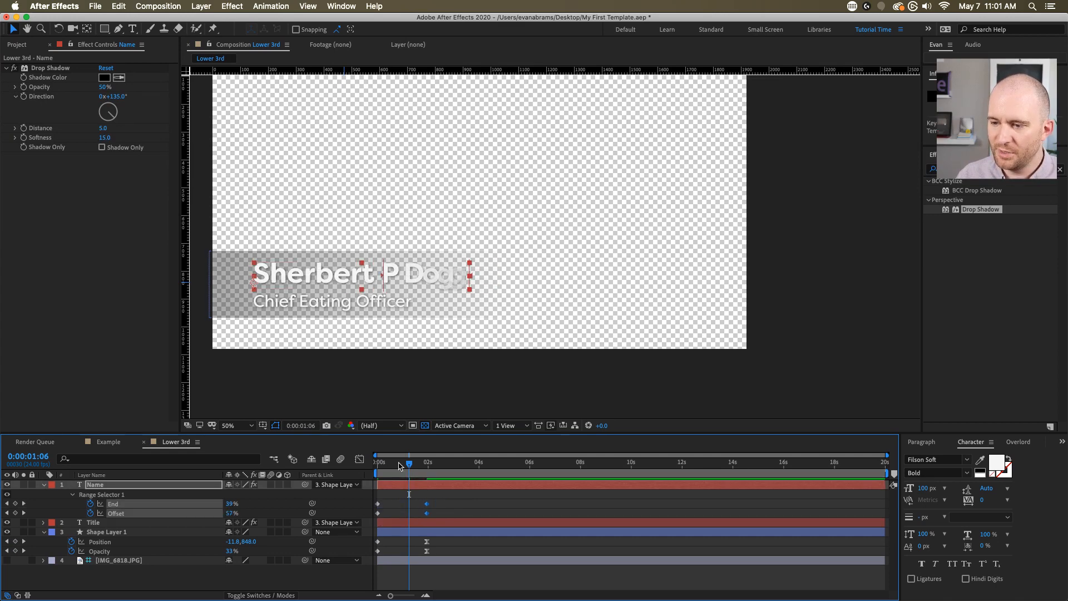
pyautogui.moveTo(399, 462); pyautogui.dragTo(237, 493)
pyautogui.press('space')
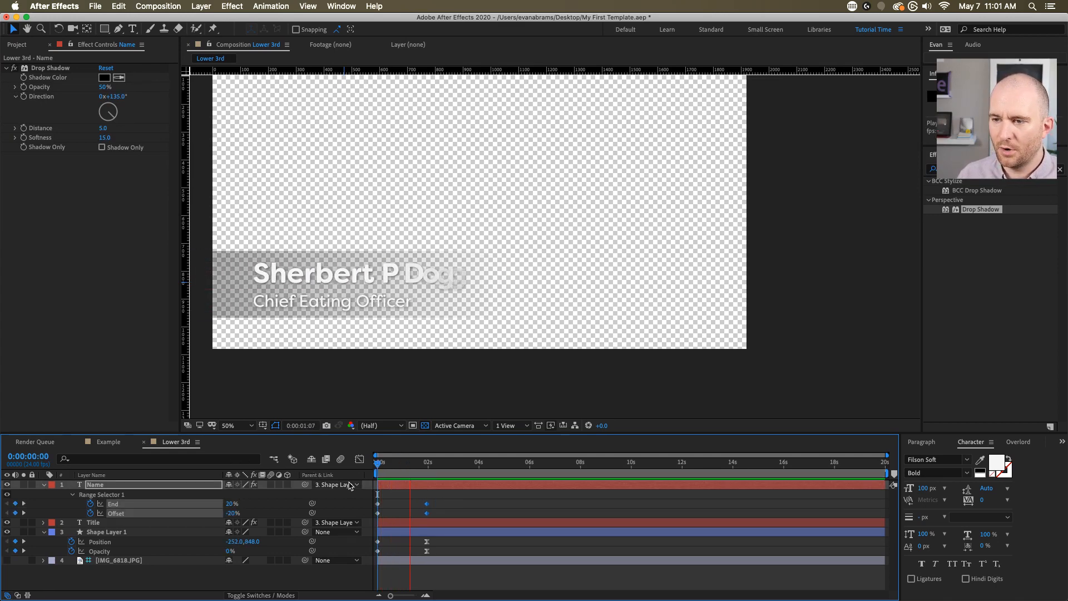
# - Shorten the span between the End and Offset keyframes, shift the Name layer to start at 0:00:00:22, and play it
pyautogui.moveTo(448, 496)
pyautogui.mouseDown()
pyautogui.moveTo(415, 520)
pyautogui.moveTo(399, 515)
pyautogui.moveTo(437, 488)
pyautogui.mouseUp()
pyautogui.click(414, 488)
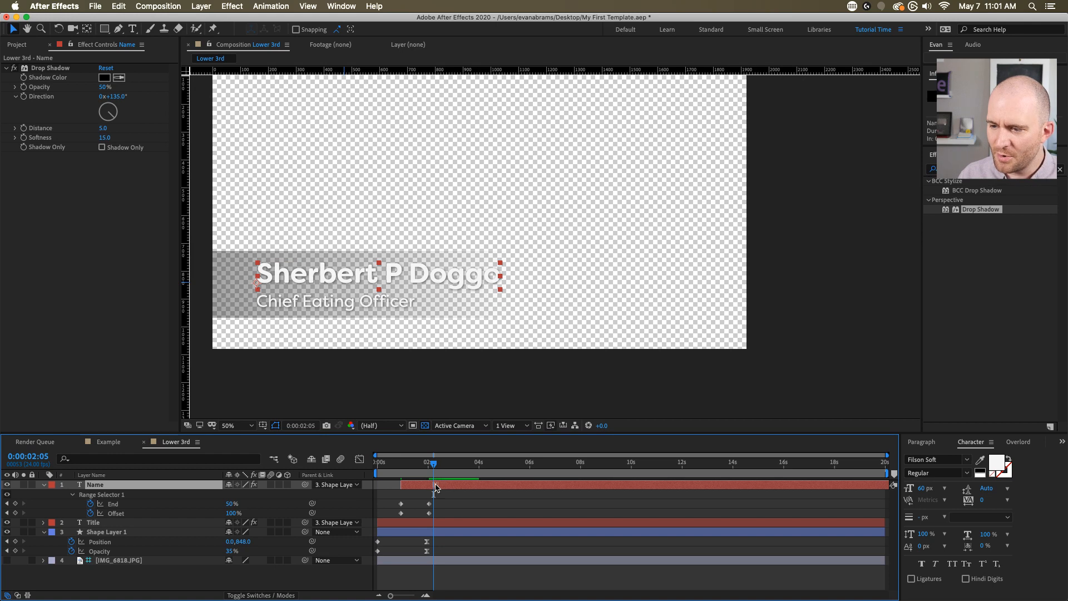
pyautogui.press('i')
pyautogui.press('space')
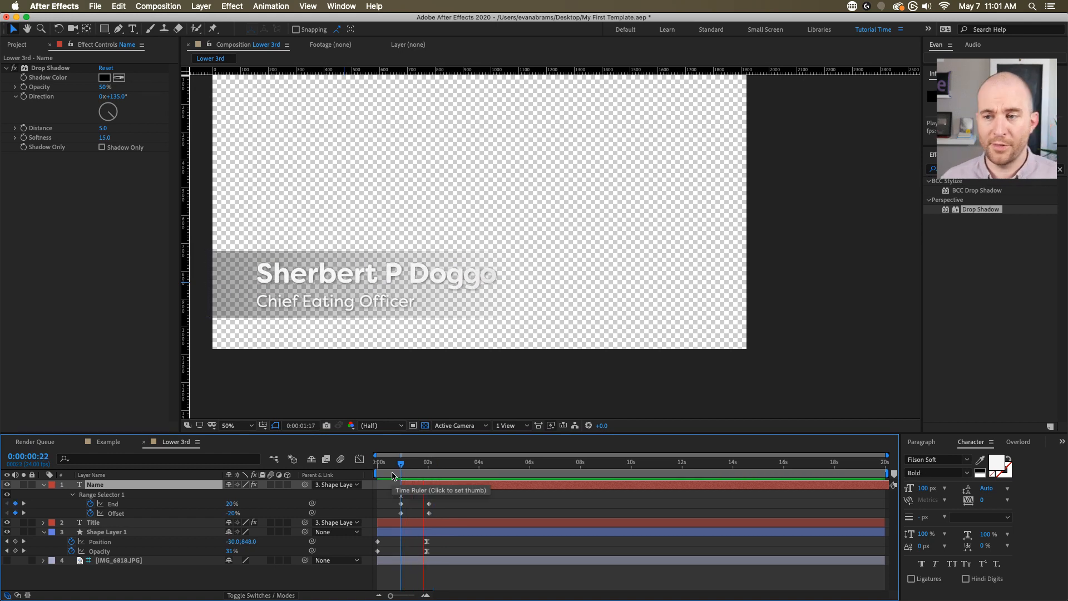
# - Shift the Name layer earlier so it starts at 0:00:00:07, and preview the new timing
pyautogui.moveTo(393, 465)
pyautogui.mouseDown()
pyautogui.moveTo(374, 466)
pyautogui.moveTo(417, 487)
pyautogui.moveTo(391, 463)
pyautogui.mouseUp()
pyautogui.press('space')
pyautogui.press('space')
pyautogui.press('space')
pyautogui.press('space')
pyautogui.press('space')
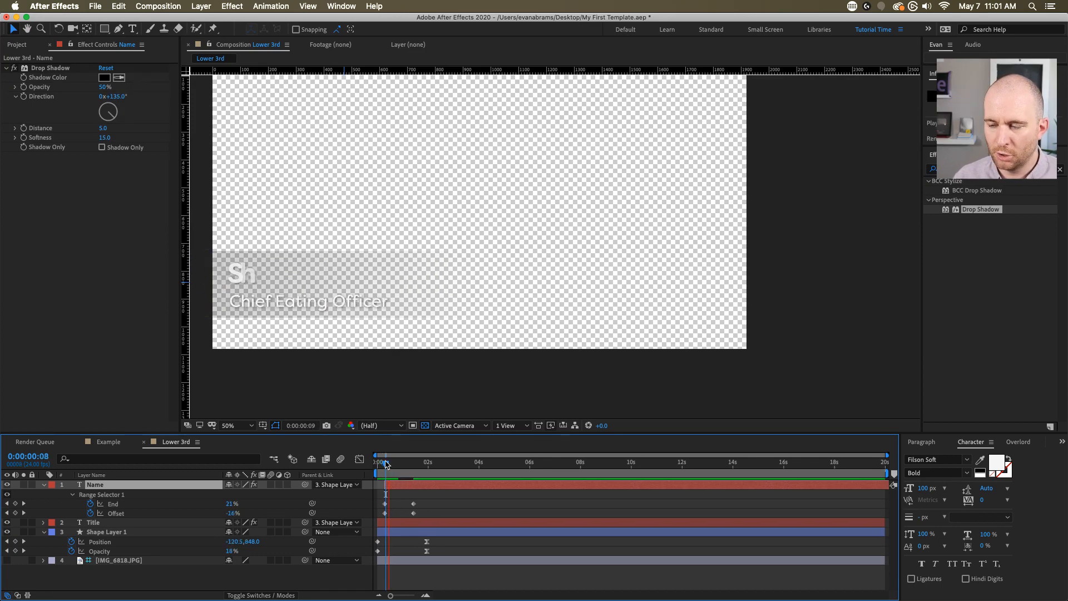
pyautogui.press('space')
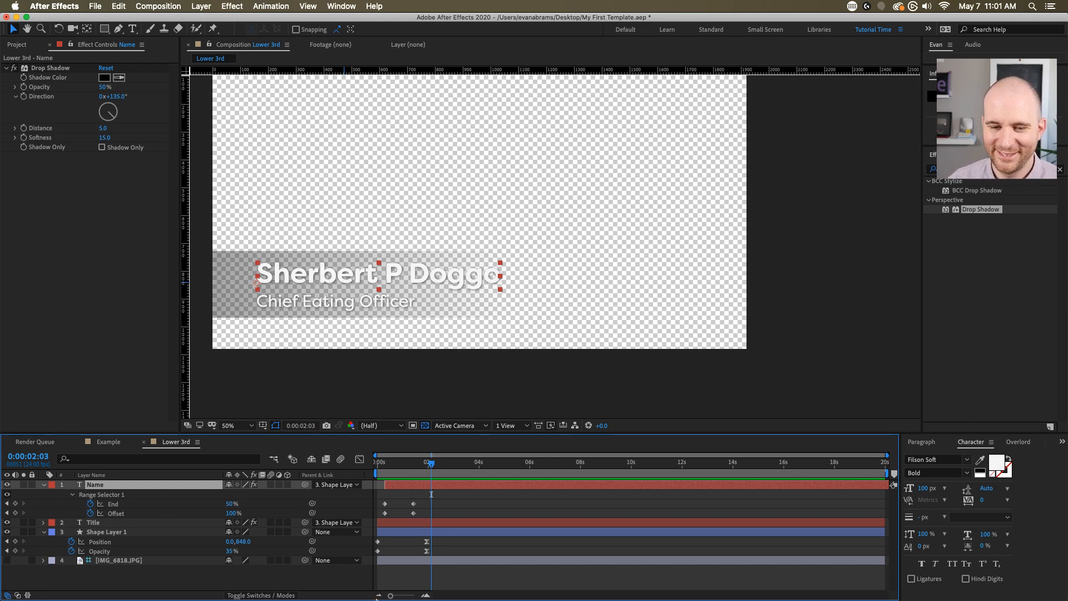
# - Replay the opening of the lower third to check how the name reveal is timed against the bar
pyautogui.click(381, 463)
pyautogui.press('space')
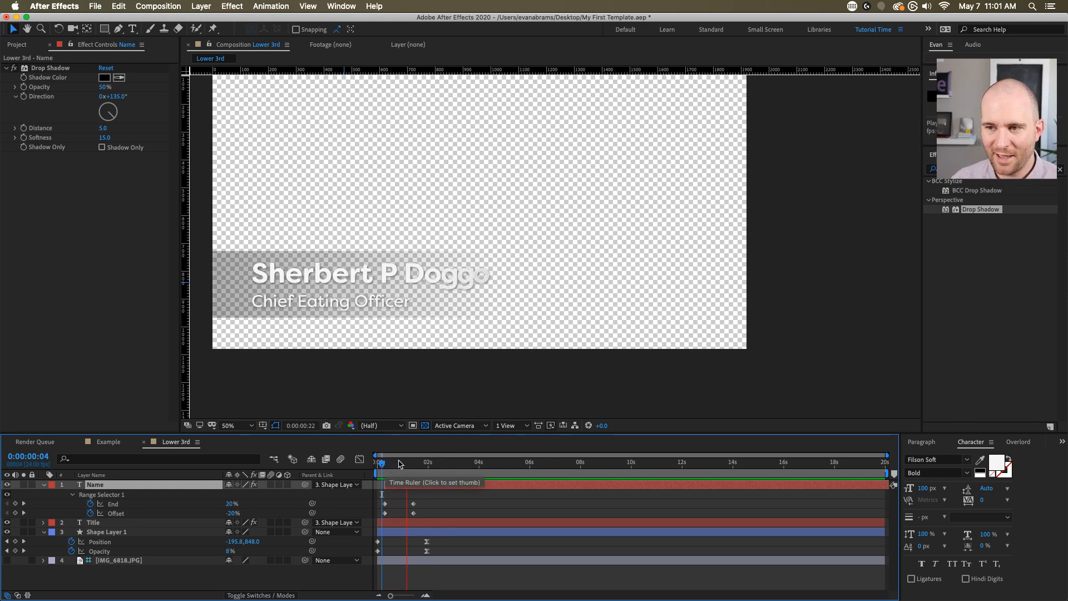
pyautogui.press('space')
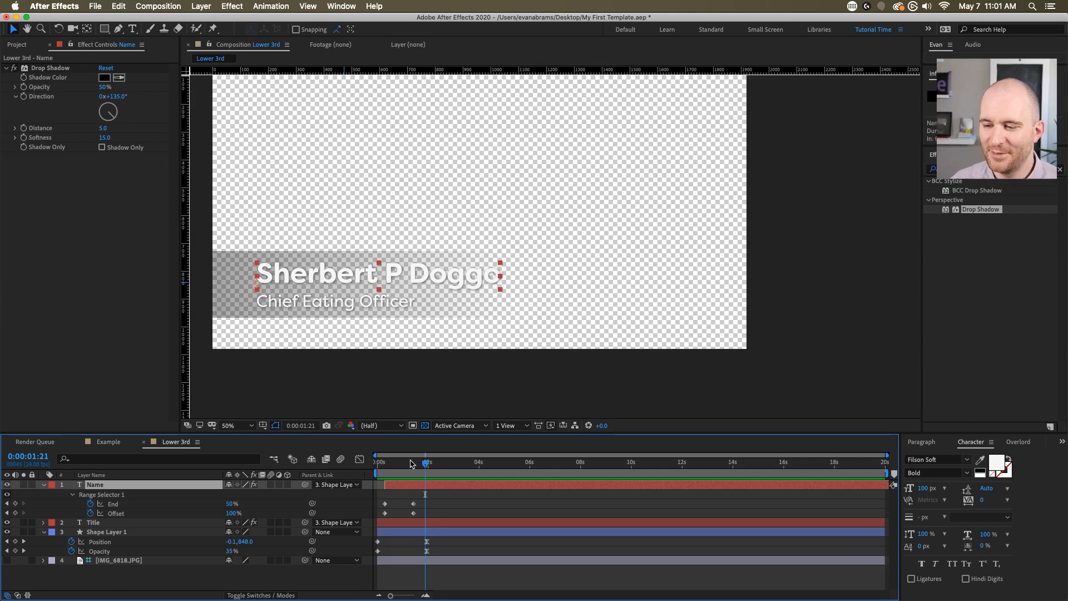
pyautogui.click(386, 465)
pyautogui.press('space')
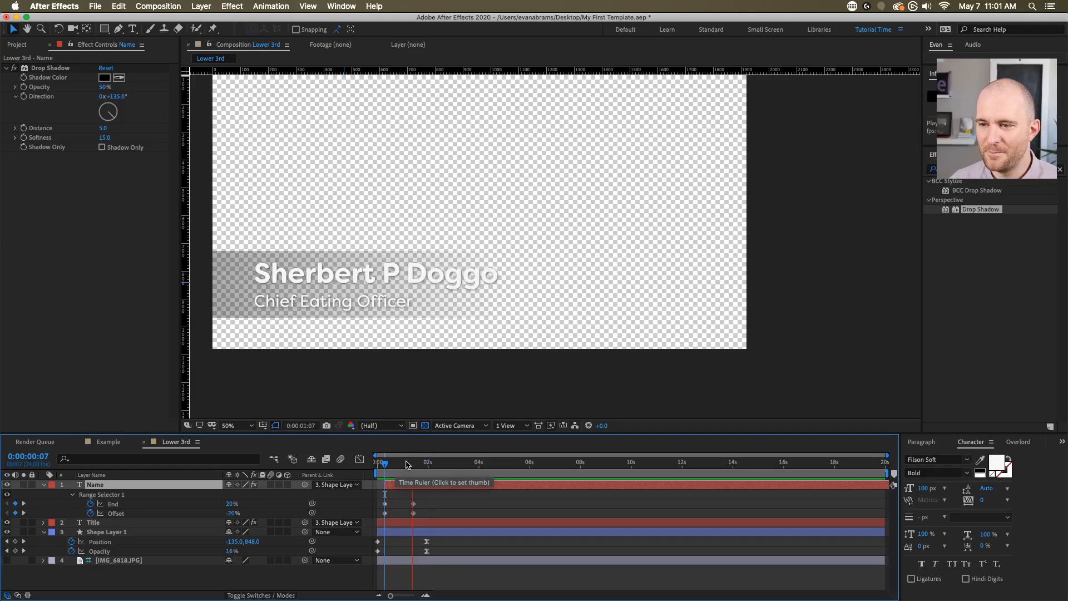
# - Stop the preview and replace the Name layer's text with "Totally Cool" at 0:00:01:18
pyautogui.press('space')
pyautogui.moveTo(380, 464); pyautogui.dragTo(422, 463)
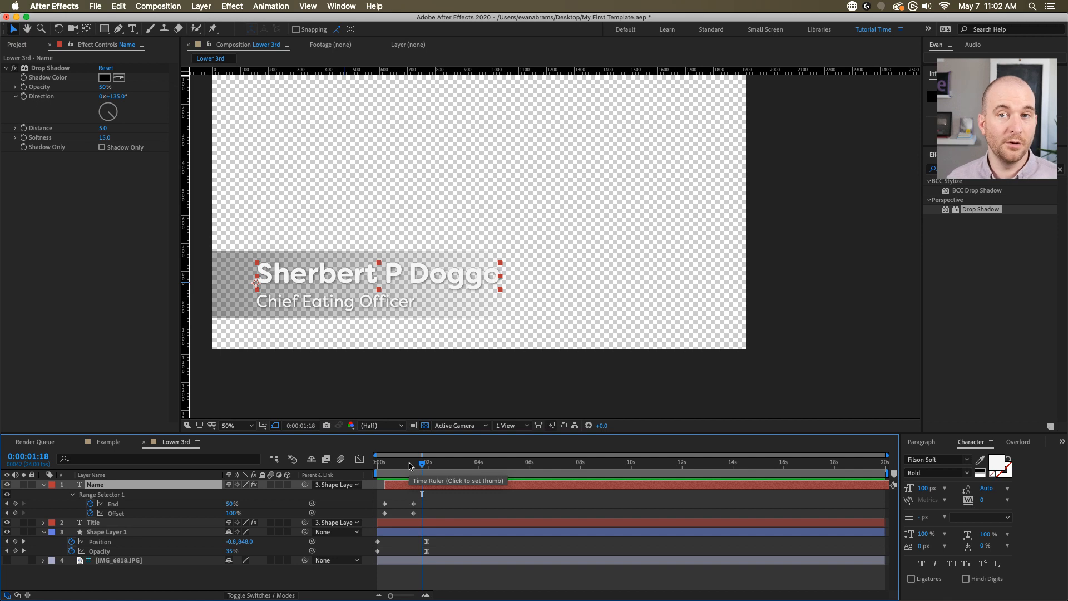
pyautogui.doubleClick(420, 489)
pyautogui.write('t')
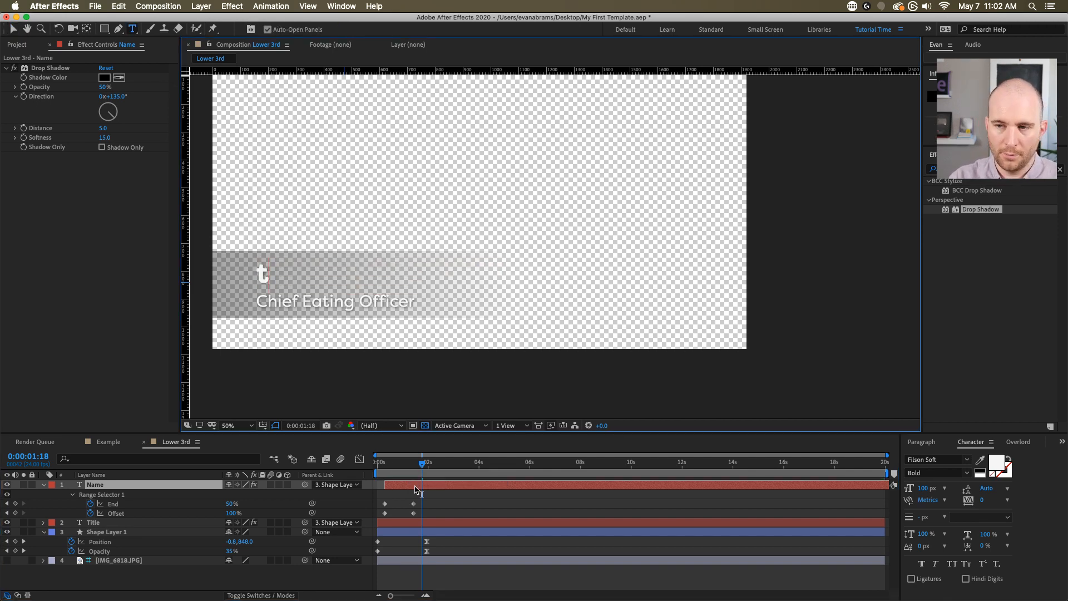
pyautogui.press('BackSpace')
pyautogui.write('Totall')
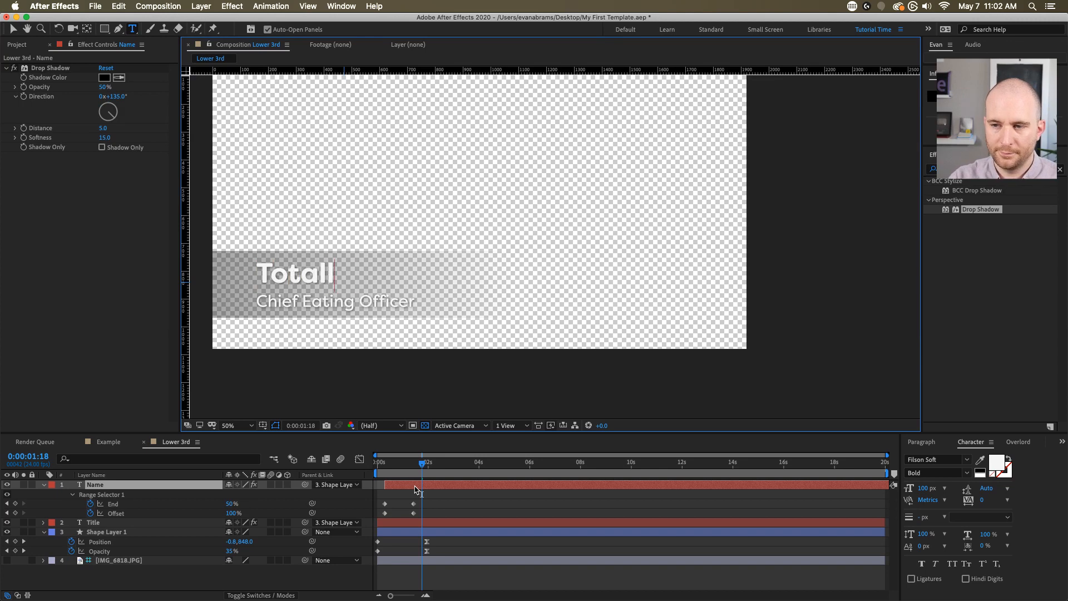
pyautogui.write('u')
pyautogui.press('BackSpace')
pyautogui.write('y C')
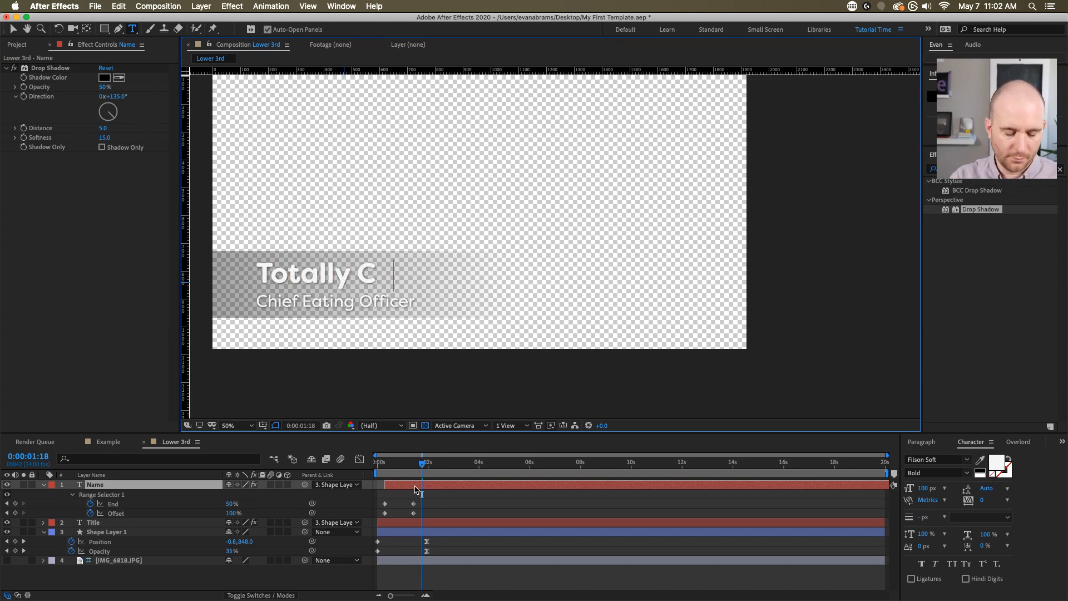
pyautogui.write('ool')
pyautogui.click(414, 489)
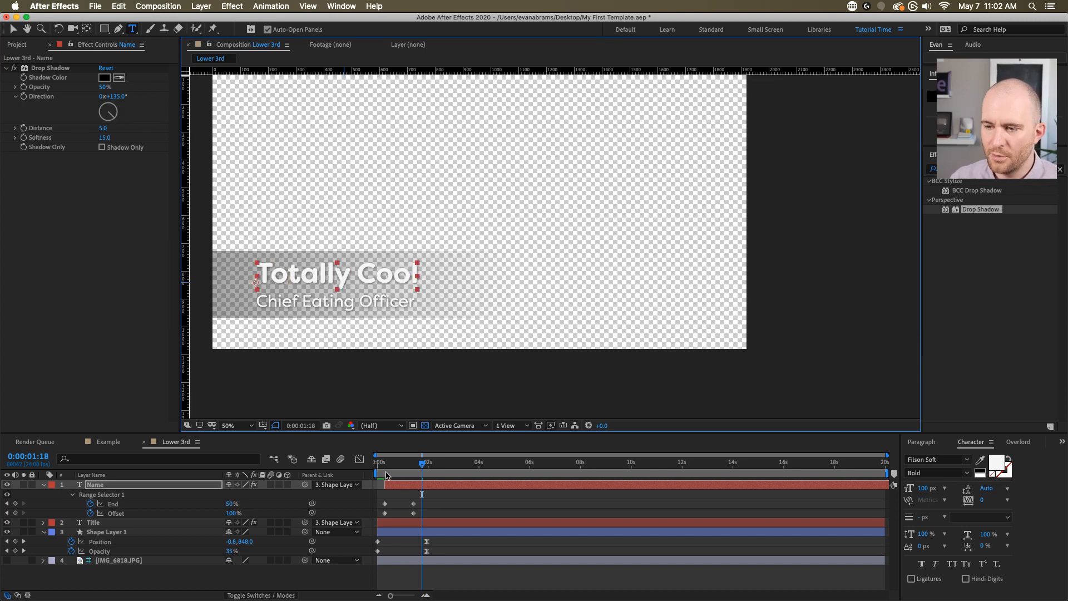
# - Preview the lower third's opening animation with the replacement name text
pyautogui.click(380, 464)
pyautogui.press('space')
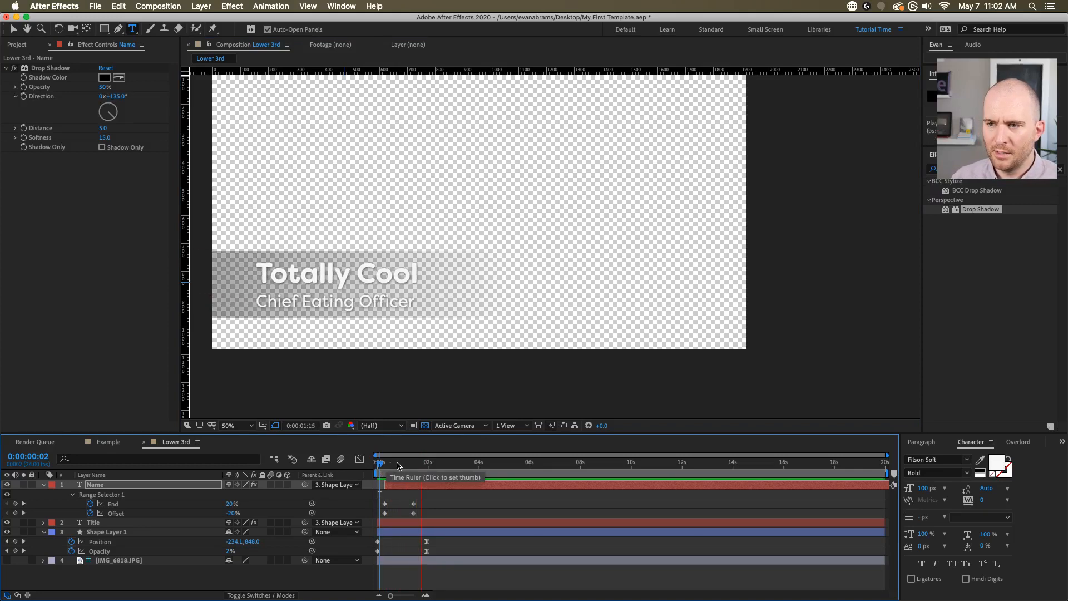
pyautogui.moveTo(418, 469)
pyautogui.mouseDown()
pyautogui.moveTo(427, 470)
pyautogui.moveTo(389, 378)
pyautogui.moveTo(418, 407)
pyautogui.moveTo(429, 486)
pyautogui.mouseUp()
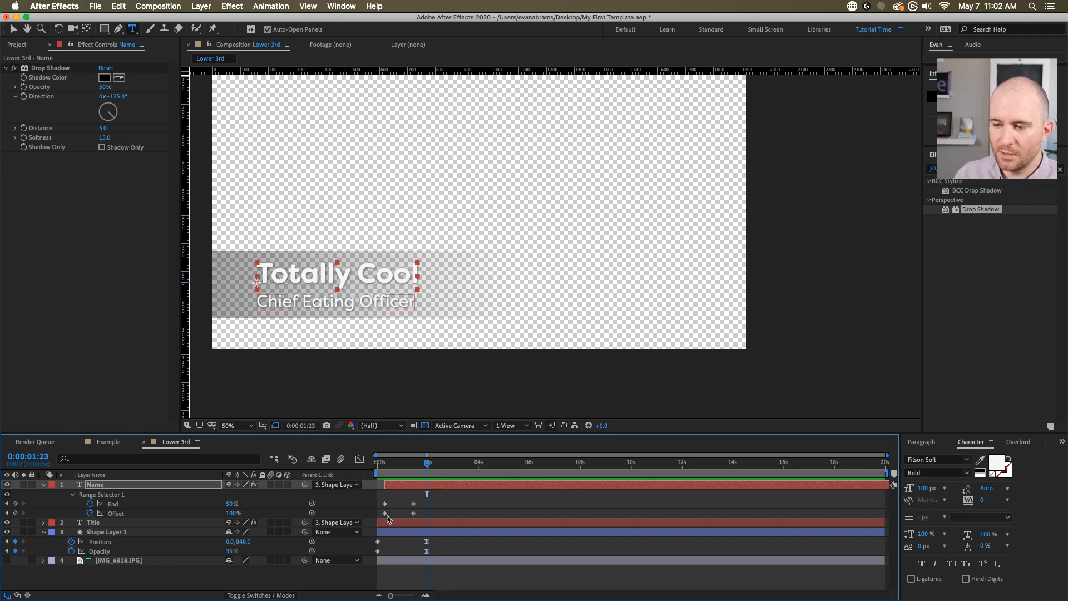
# - Examine the keyframed and modified properties of the Name layer, including its range selector
pyautogui.click(139, 486)
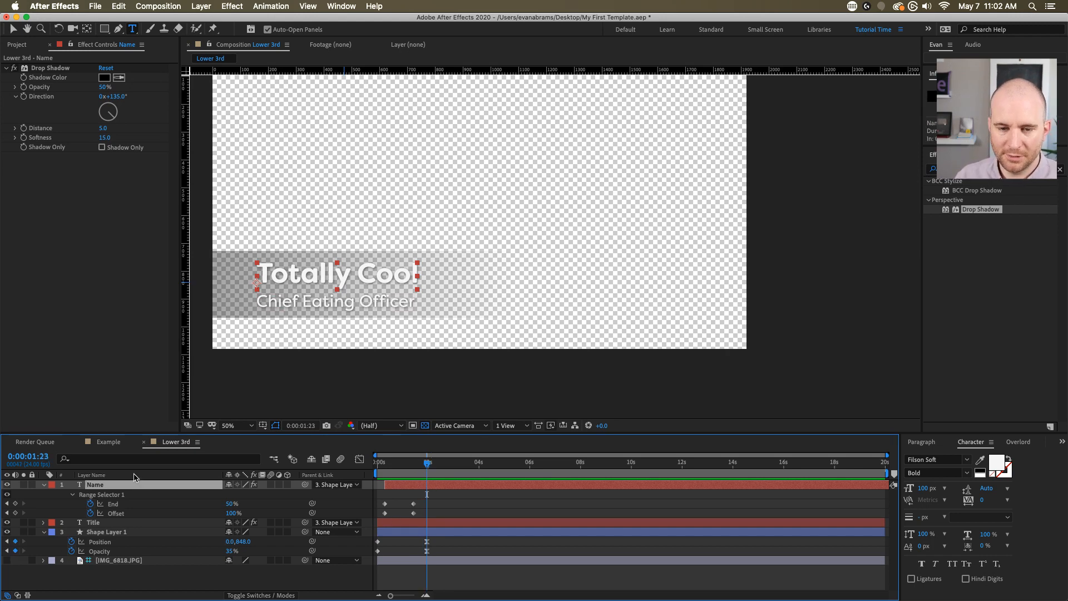
pyautogui.click(479, 494)
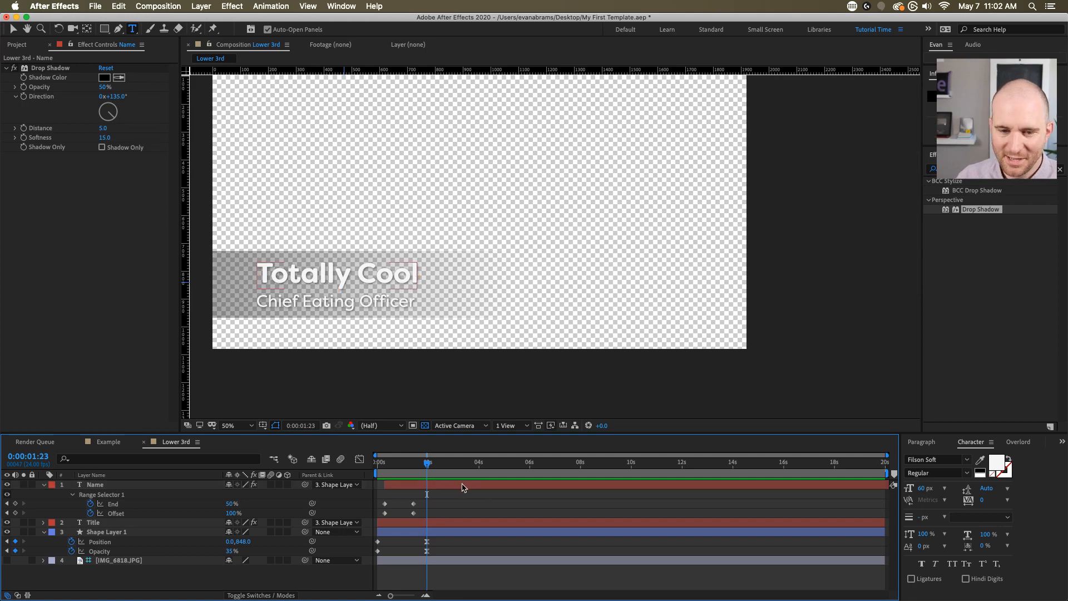
pyautogui.click(464, 485)
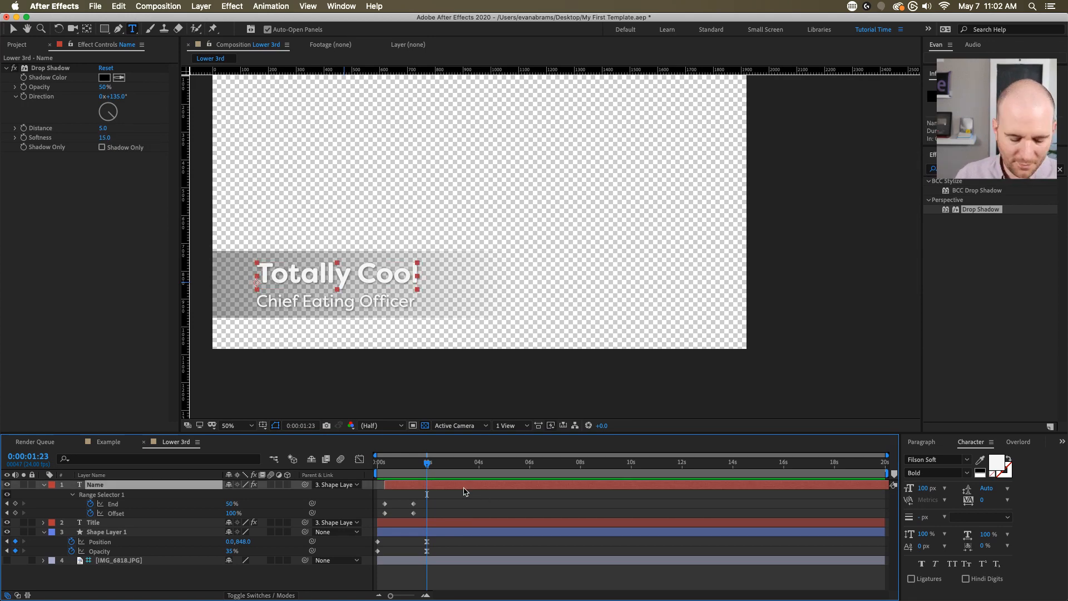
pyautogui.click(466, 492)
pyautogui.click(462, 485)
pyautogui.press('u')
pyautogui.press('u')
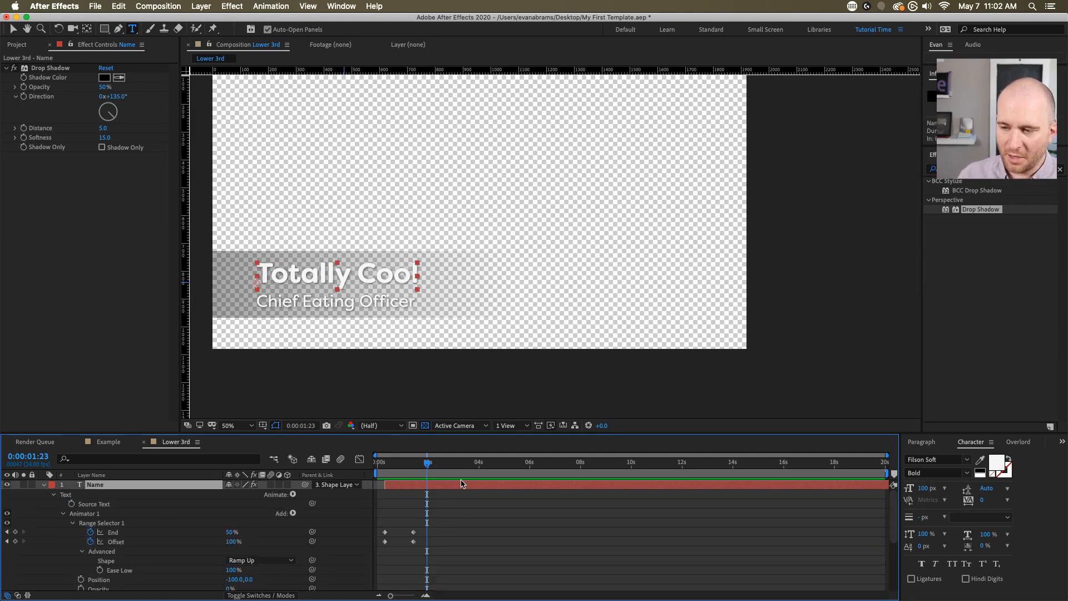
pyautogui.press('u')
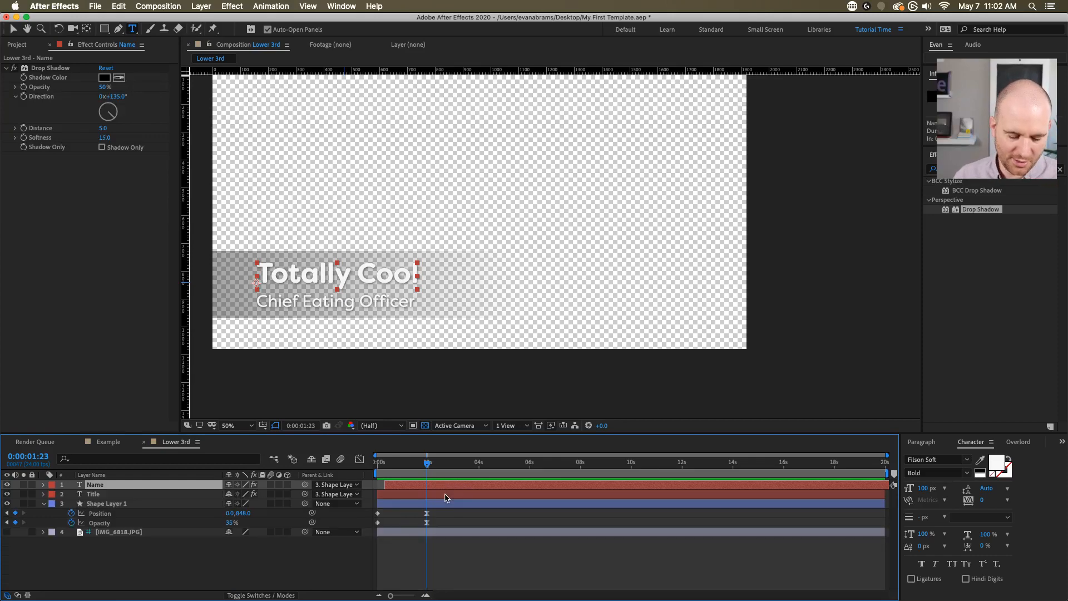
pyautogui.press('u')
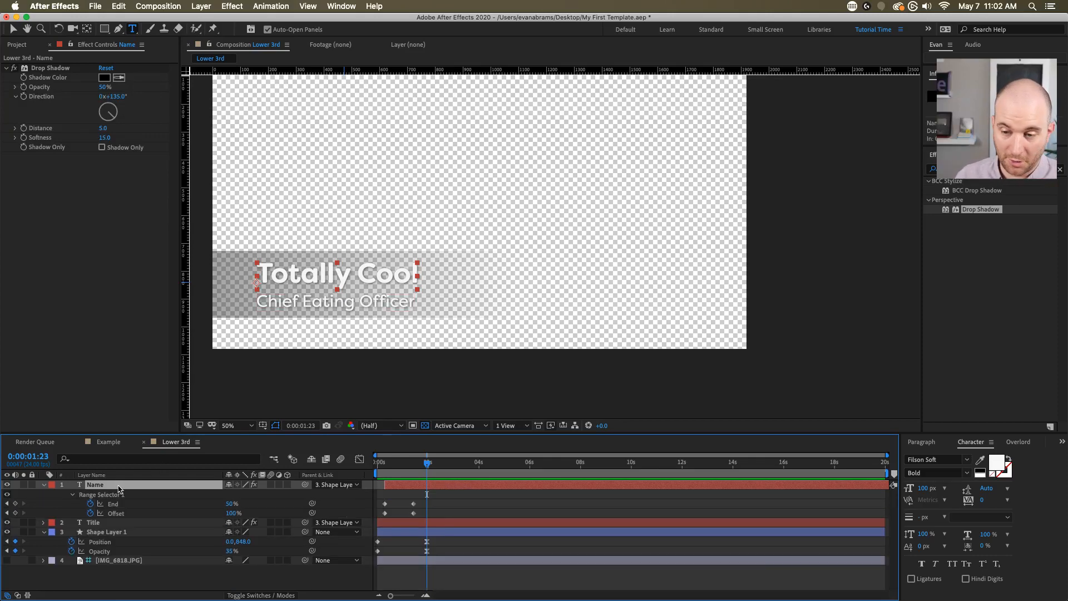
# - Copy Animator 1 from the Name layer onto the Title layer at 0:00:00:07, and shift the Title layer slightly forward in time
pyautogui.press('u')
pyautogui.press('u')
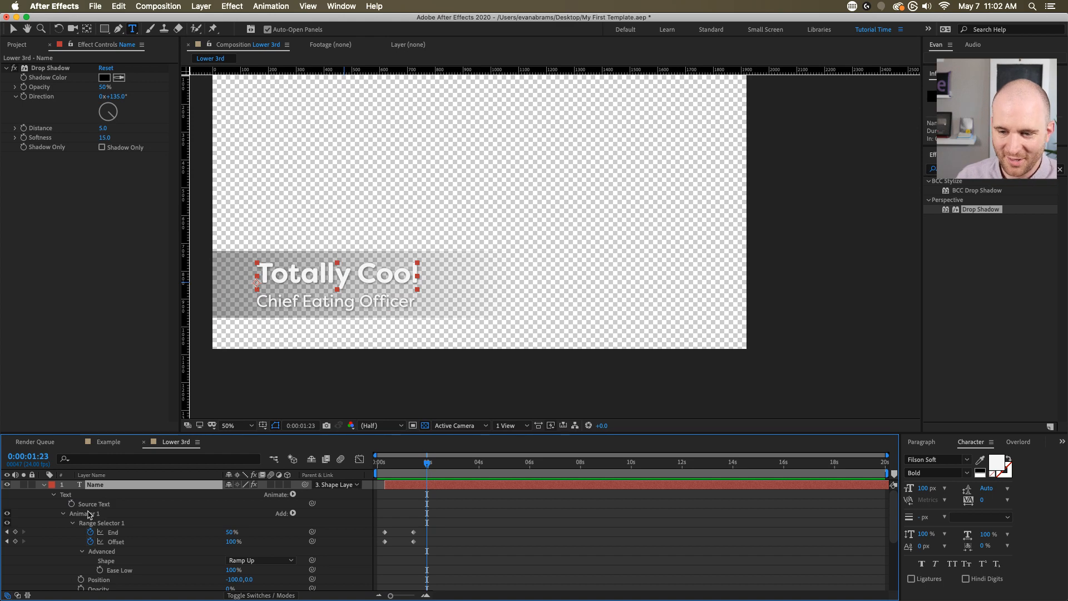
pyautogui.click(90, 512)
pyautogui.click(384, 464)
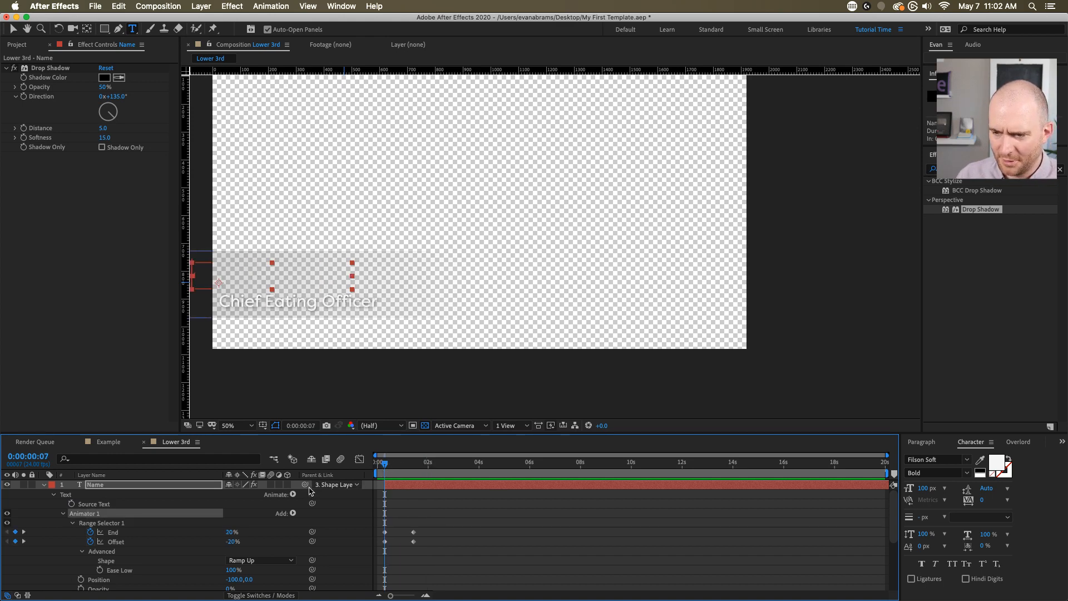
pyautogui.click(41, 484)
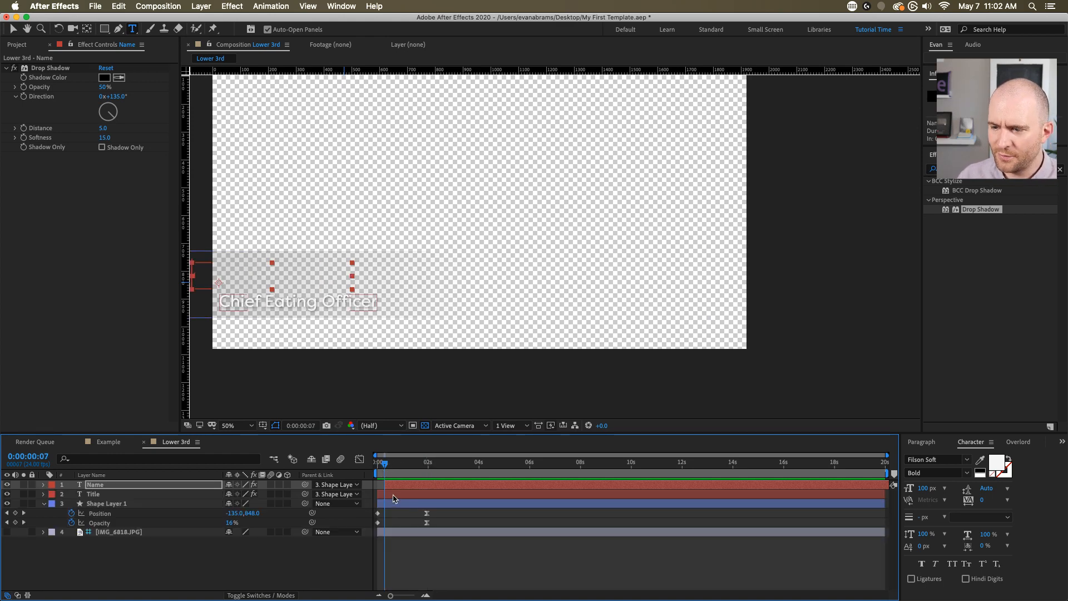
pyautogui.click(398, 496)
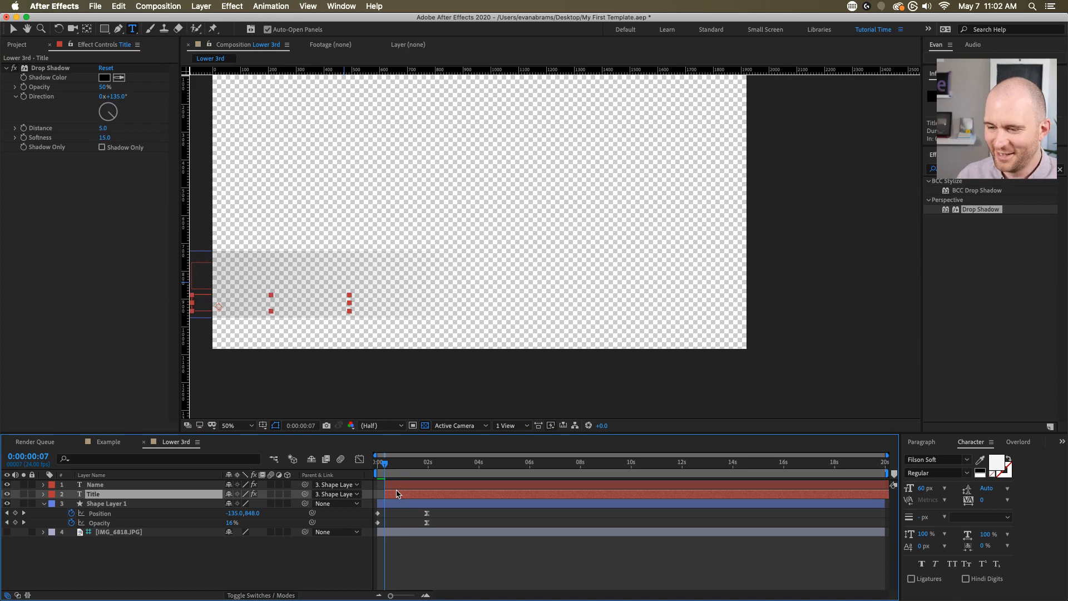
# - Preview the staggered Name and Title reveal, including a replay from the composition's first frame
pyautogui.press('space')
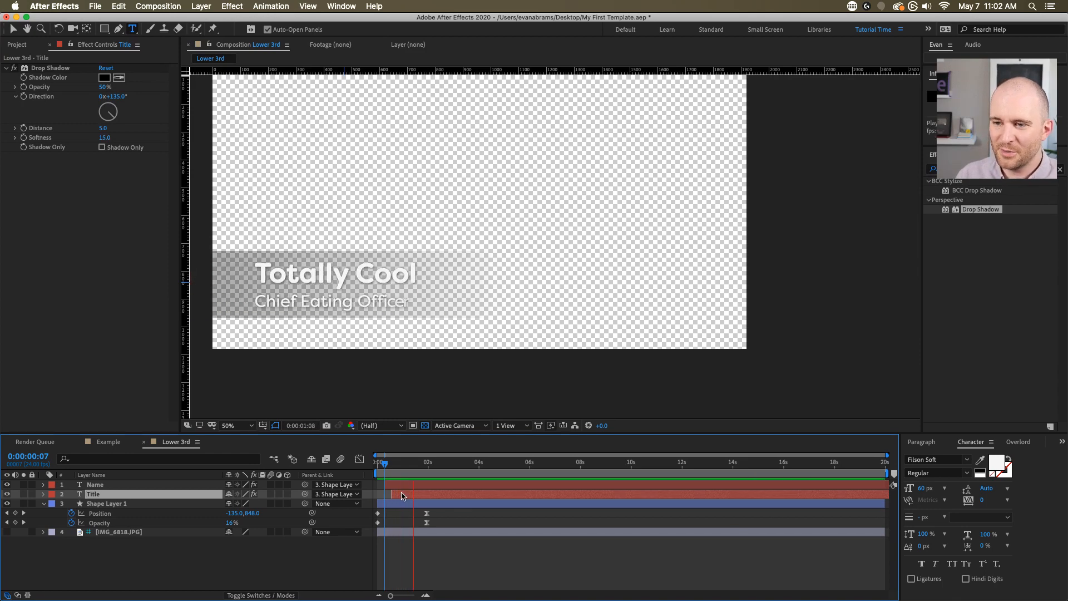
pyautogui.press('space')
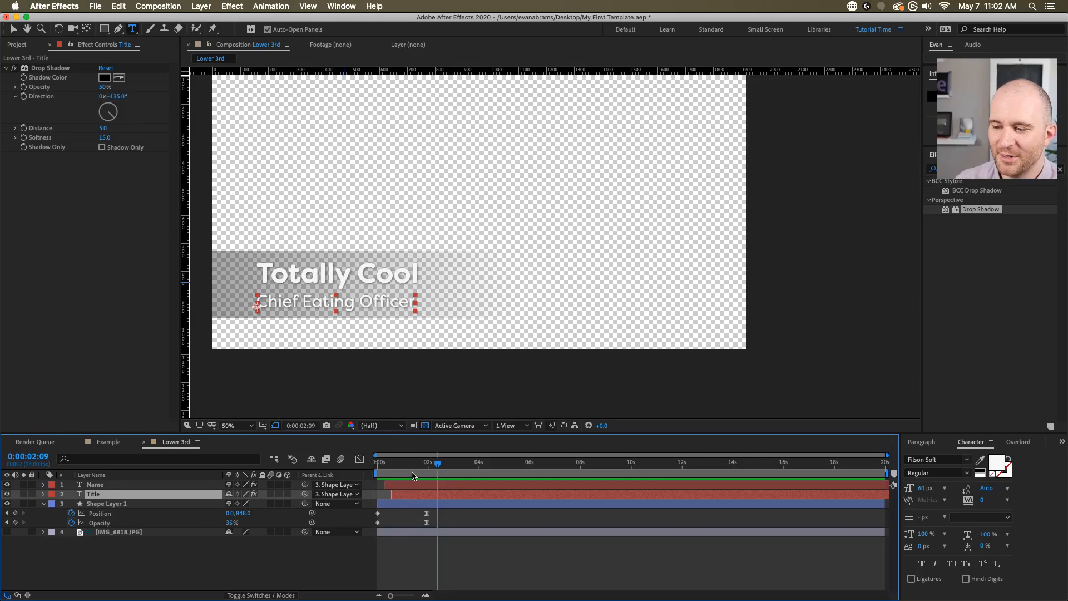
pyautogui.press('Home')
pyautogui.press('space')
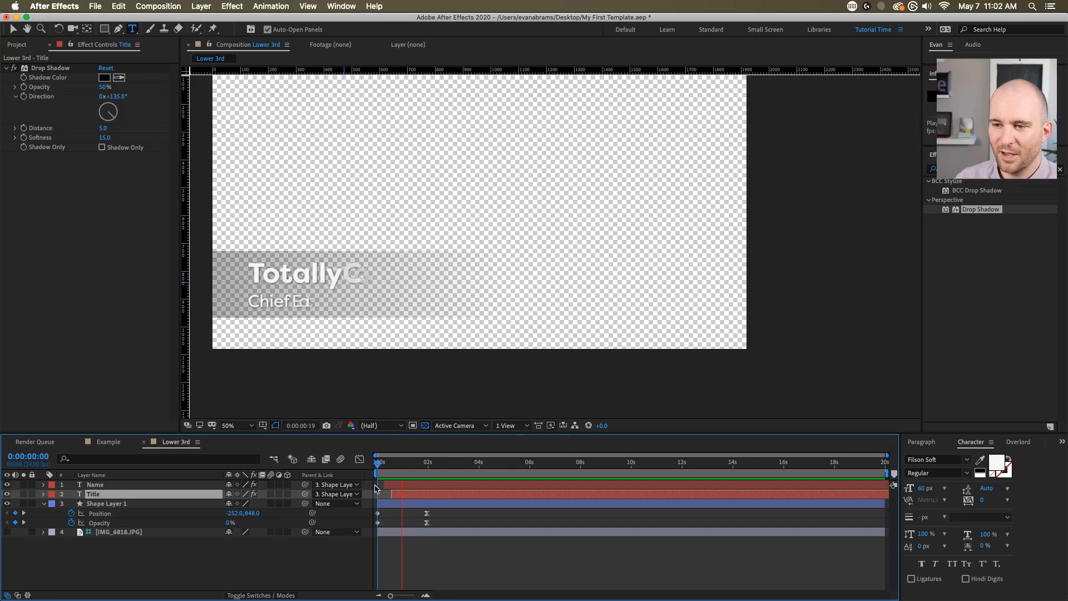
pyautogui.press('space')
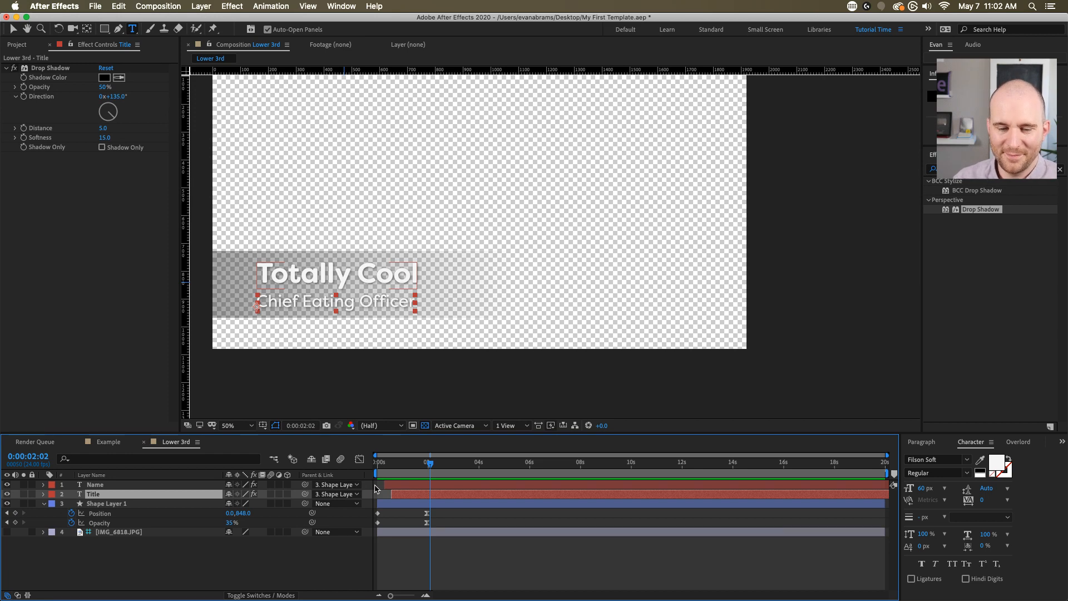
# - Reveal the keyframes of both text layers and delay the Title layer to start at about 0:00:00:17
pyautogui.press('u')
pyautogui.click(423, 485)
pyautogui.press('u')
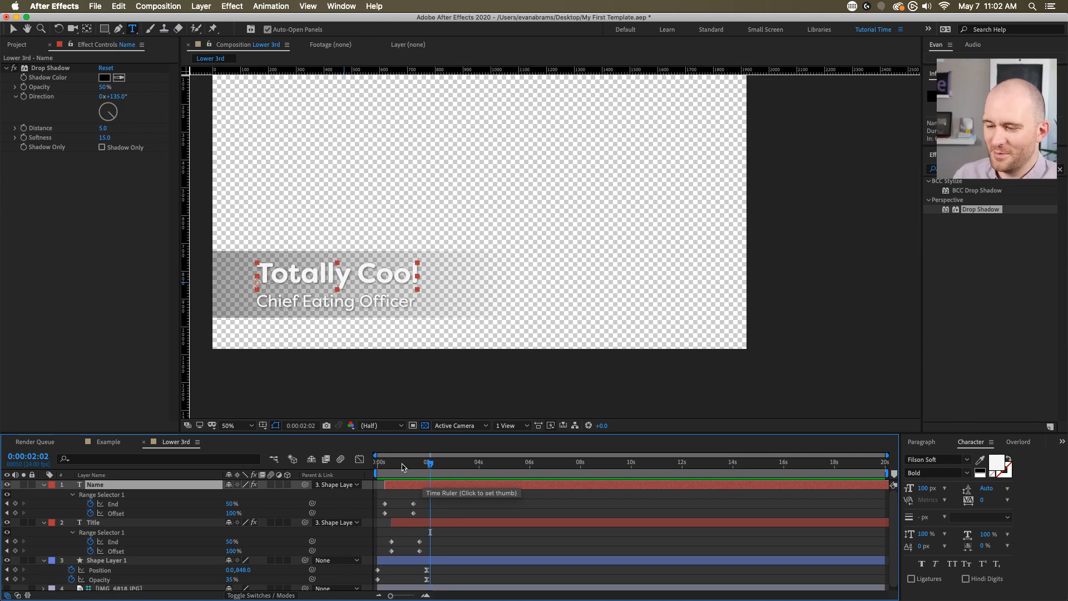
pyautogui.moveTo(404, 470); pyautogui.dragTo(430, 472)
pyautogui.scroll(1, 411, 540)
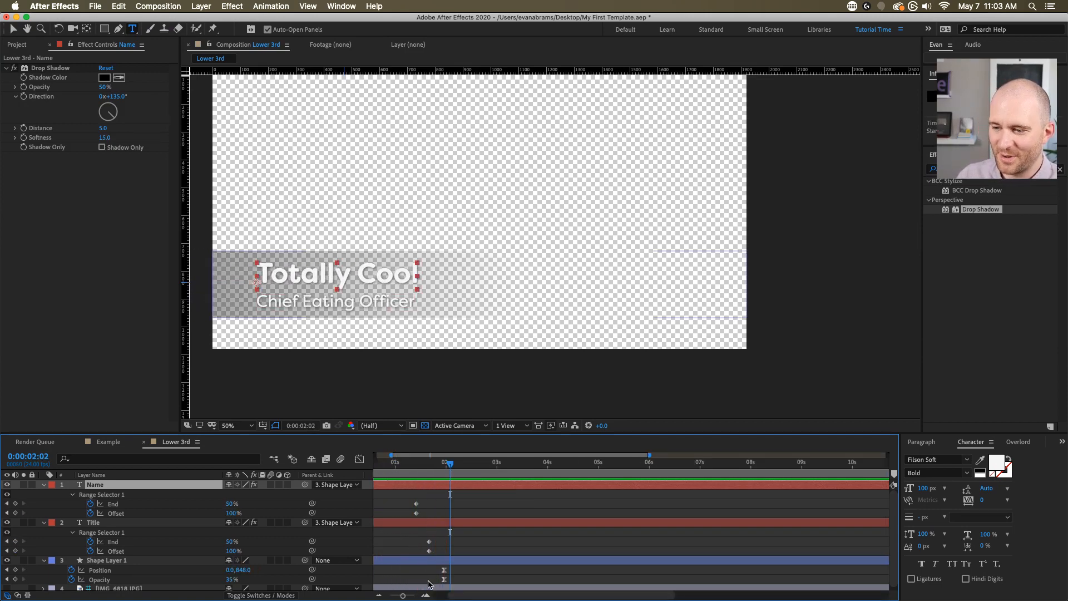
pyautogui.moveTo(464, 595); pyautogui.dragTo(448, 595)
pyautogui.click(482, 523)
pyautogui.moveTo(483, 523); pyautogui.dragTo(487, 524)
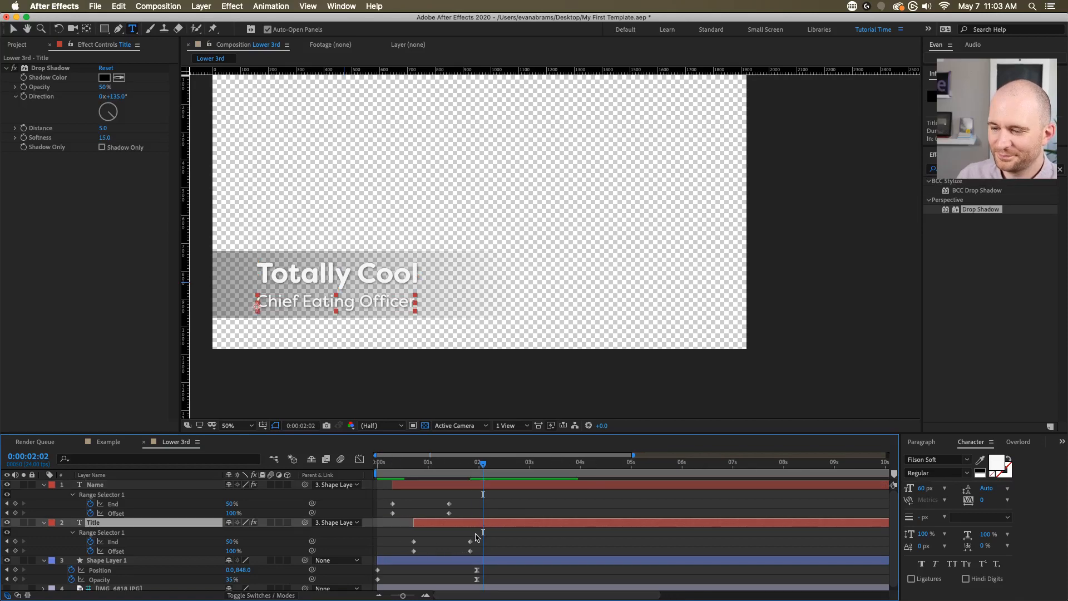
# - Preview the lower third from 0:00:00:00 to check the Title layer's delay
pyautogui.click(393, 472)
pyautogui.moveTo(392, 473); pyautogui.dragTo(335, 477)
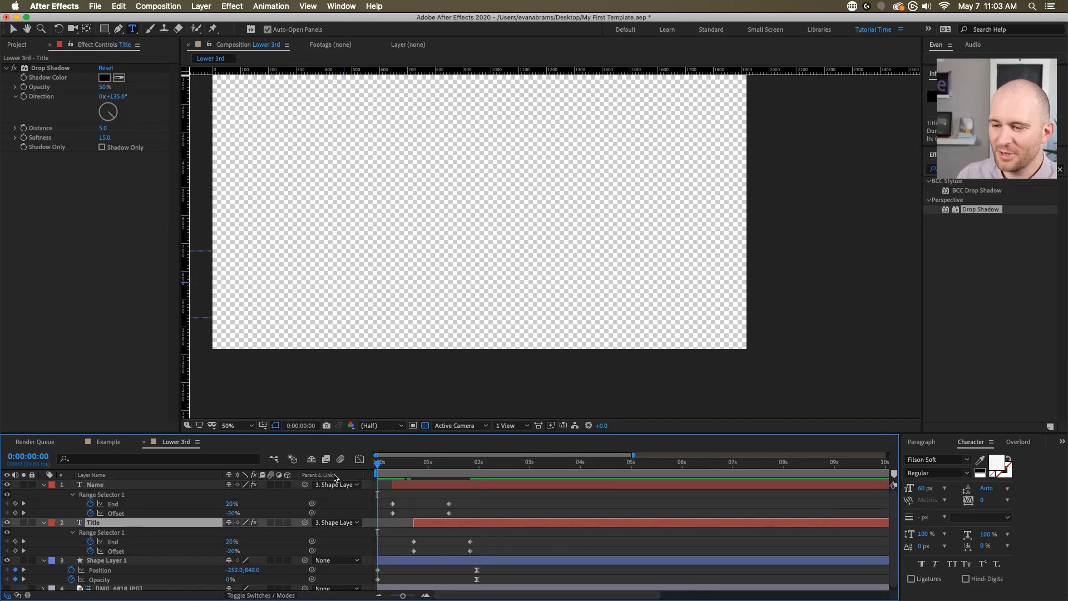
pyautogui.press('space')
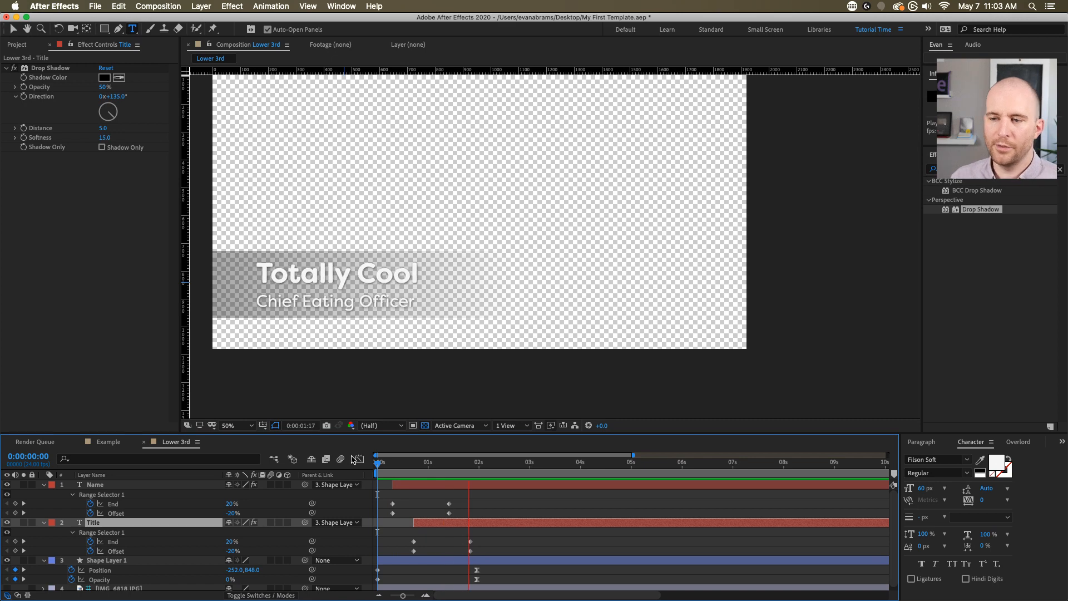
pyautogui.press('space')
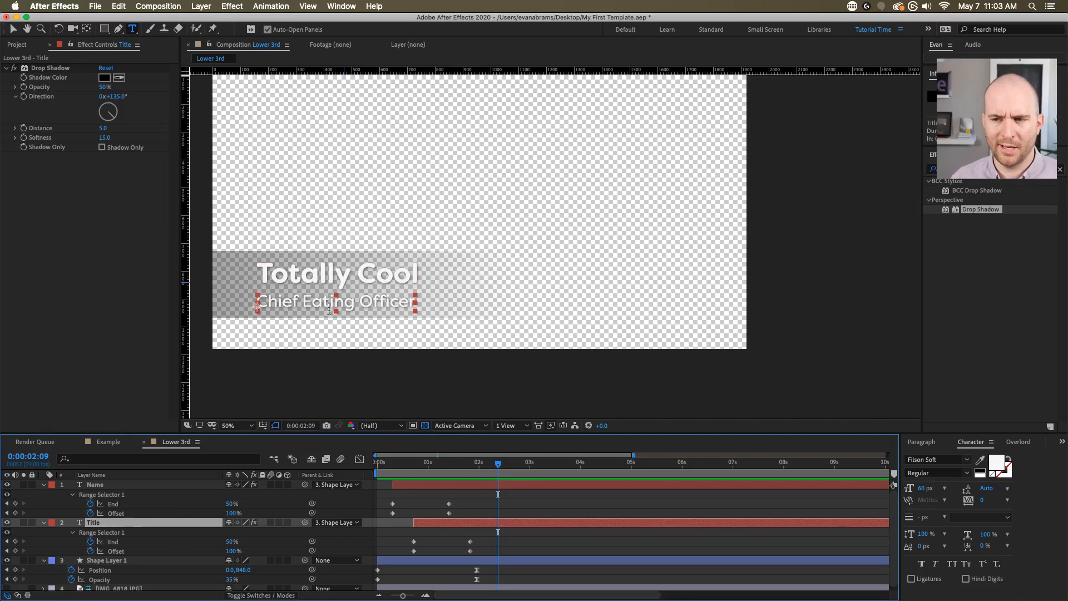
# - Move the Title layer's ending End and Offset keyframes earlier, delay the layer slightly, and preview its faster reveal
pyautogui.moveTo(483, 537)
pyautogui.mouseDown()
pyautogui.moveTo(464, 558)
pyautogui.moveTo(455, 552)
pyautogui.moveTo(467, 523)
pyautogui.mouseUp()
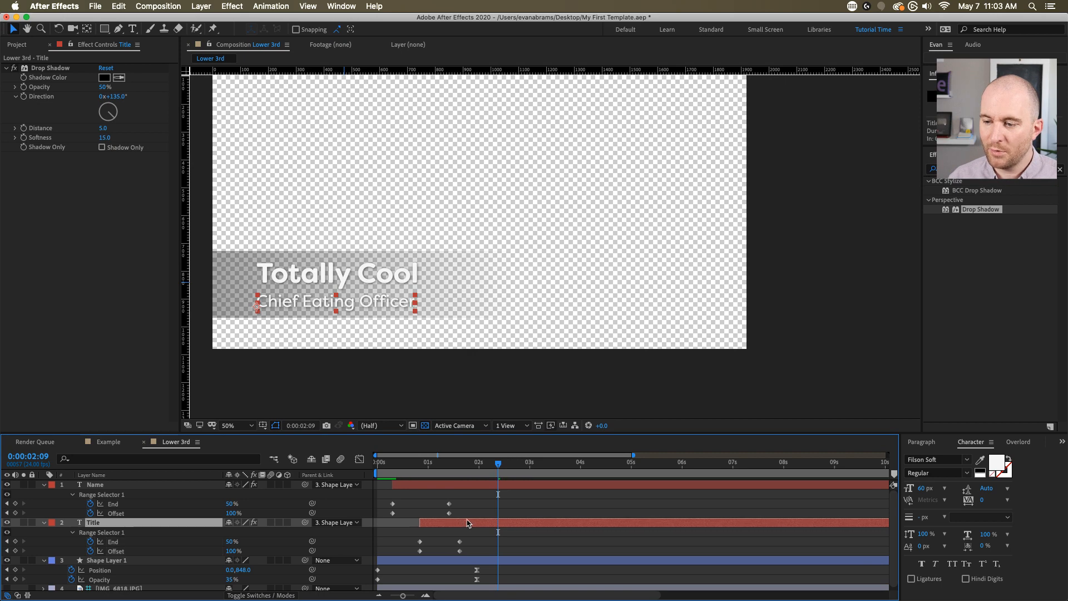
pyautogui.moveTo(403, 466); pyautogui.dragTo(382, 470)
pyautogui.press('space')
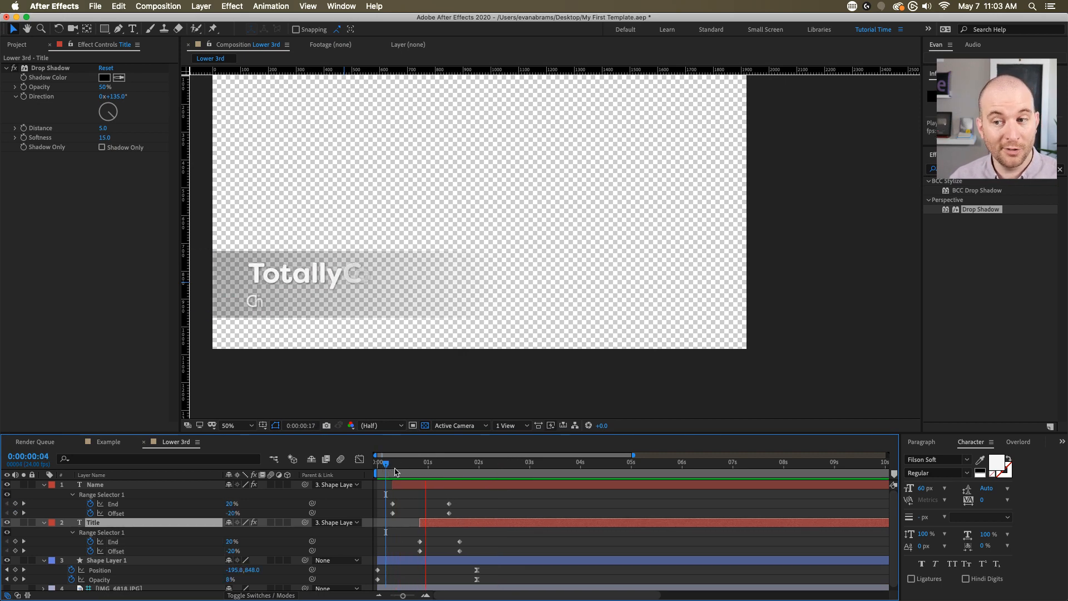
pyautogui.press('space')
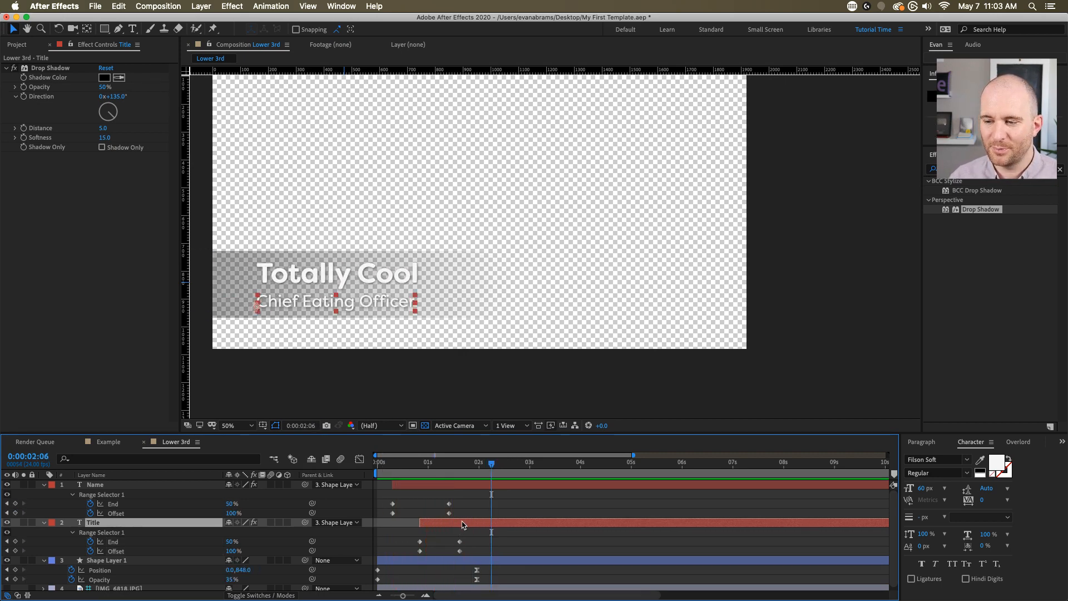
# - Shift the Name and Title layers slightly forward in time and apply Easy Ease In to their ending End and Offset keyframes
pyautogui.click(425, 485)
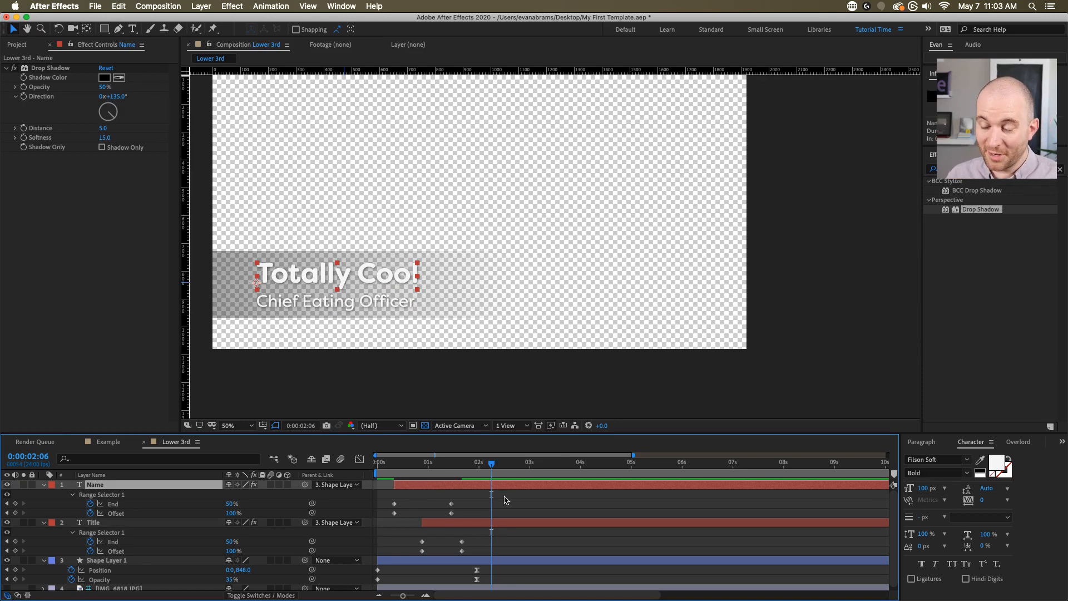
pyautogui.moveTo(481, 504); pyautogui.dragTo(445, 555)
# - Preview the eased text reveal from near the beginning, then replay it from 0:00:00:00
pyautogui.click(383, 461)
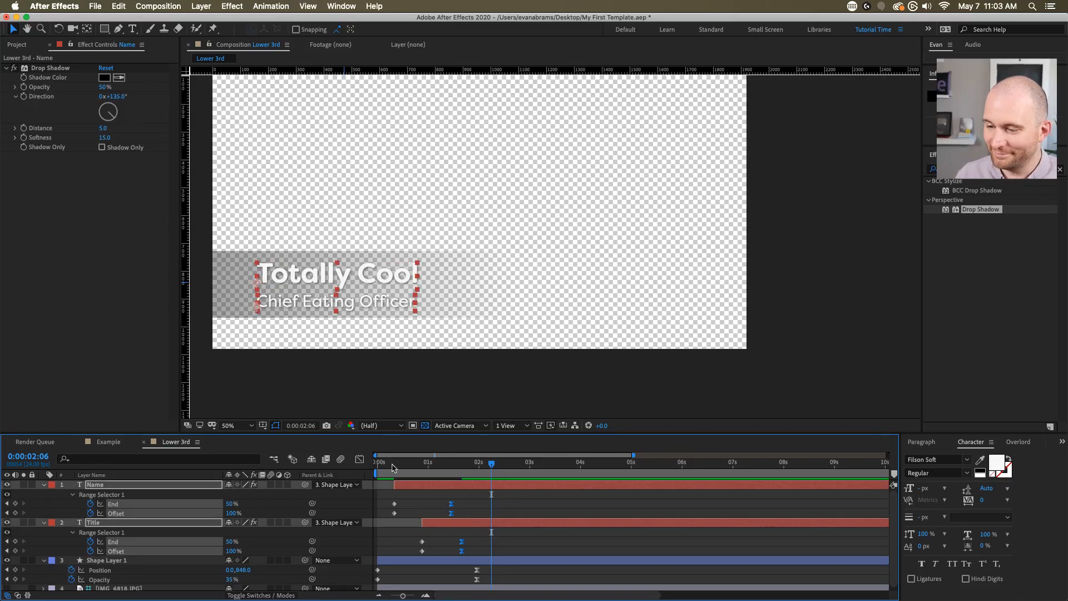
pyautogui.press('space')
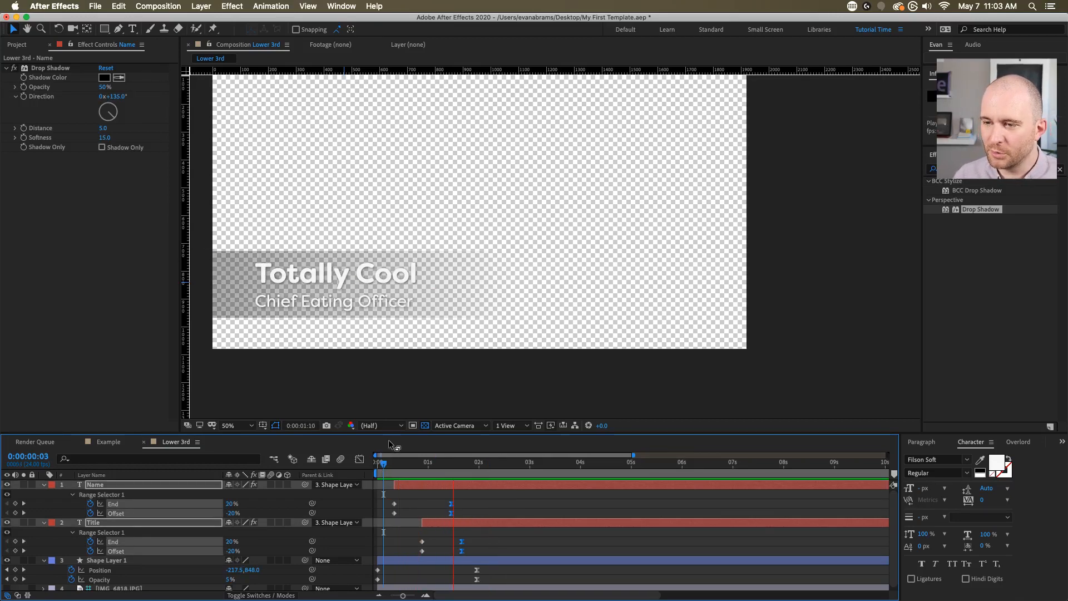
pyautogui.press('space')
pyautogui.moveTo(480, 464); pyautogui.dragTo(321, 488)
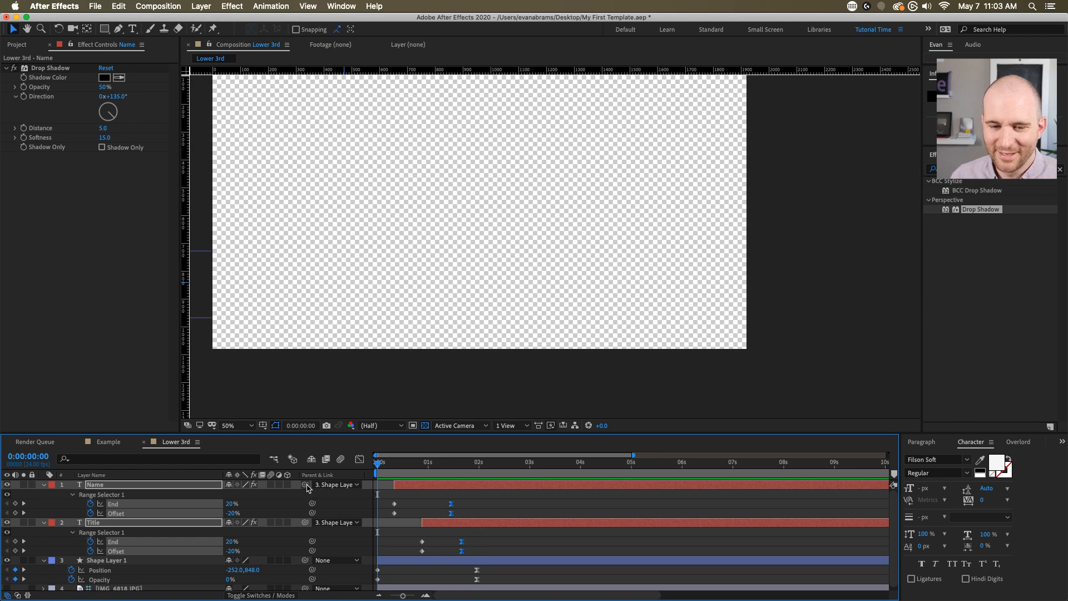
pyautogui.press('space')
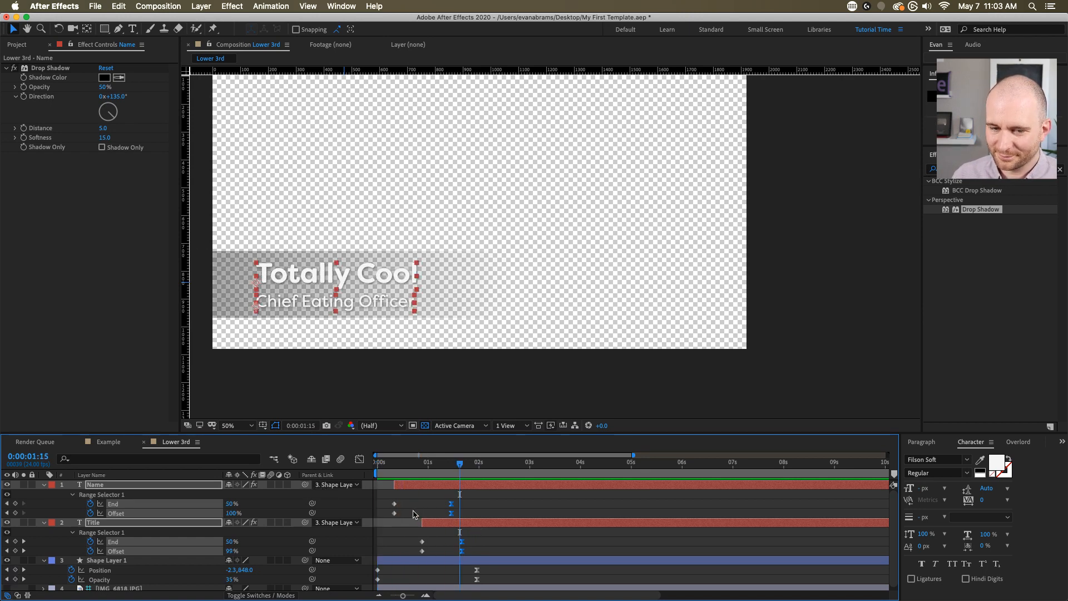
# - Preview the eased text reveal from 0:00:00:08, then replay the lower third from 0:00:00:00
pyautogui.moveTo(420, 477); pyautogui.dragTo(393, 477)
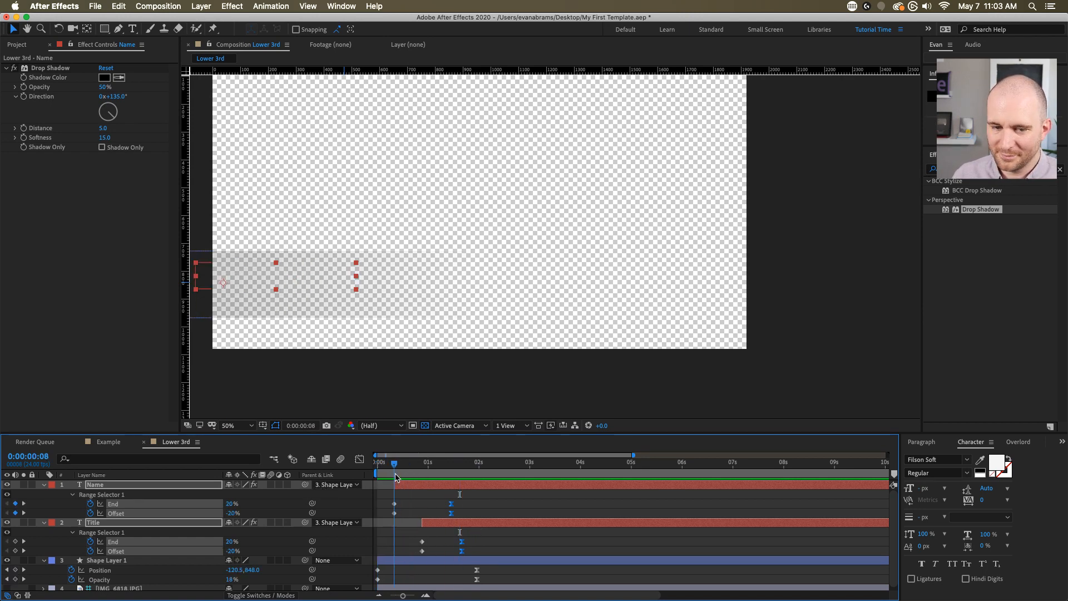
pyautogui.press('space')
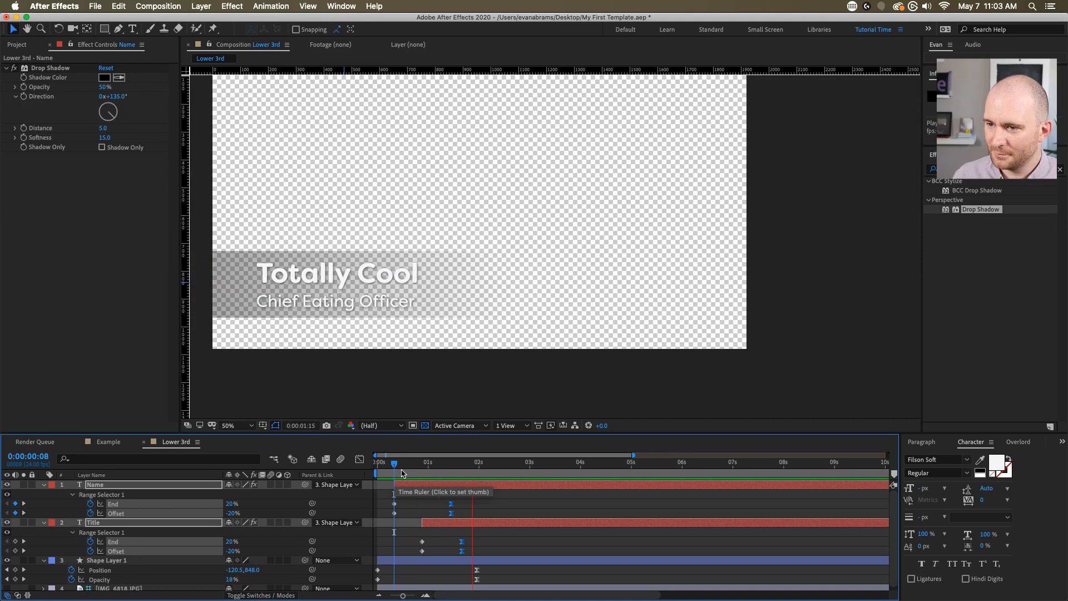
pyautogui.press('space')
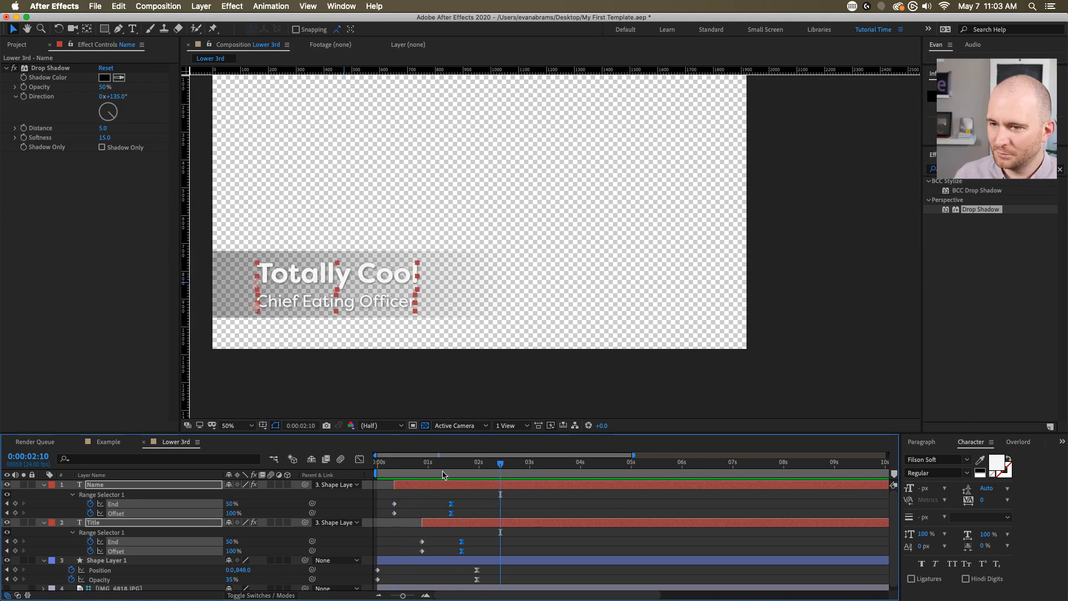
pyautogui.press('Home')
pyautogui.press('space')
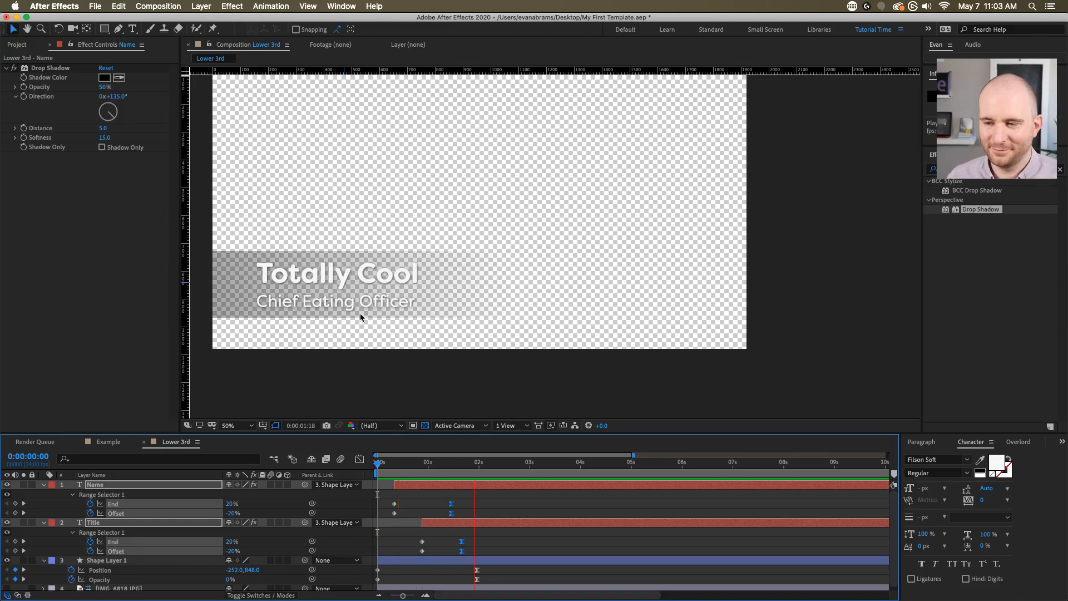
pyautogui.press('space')
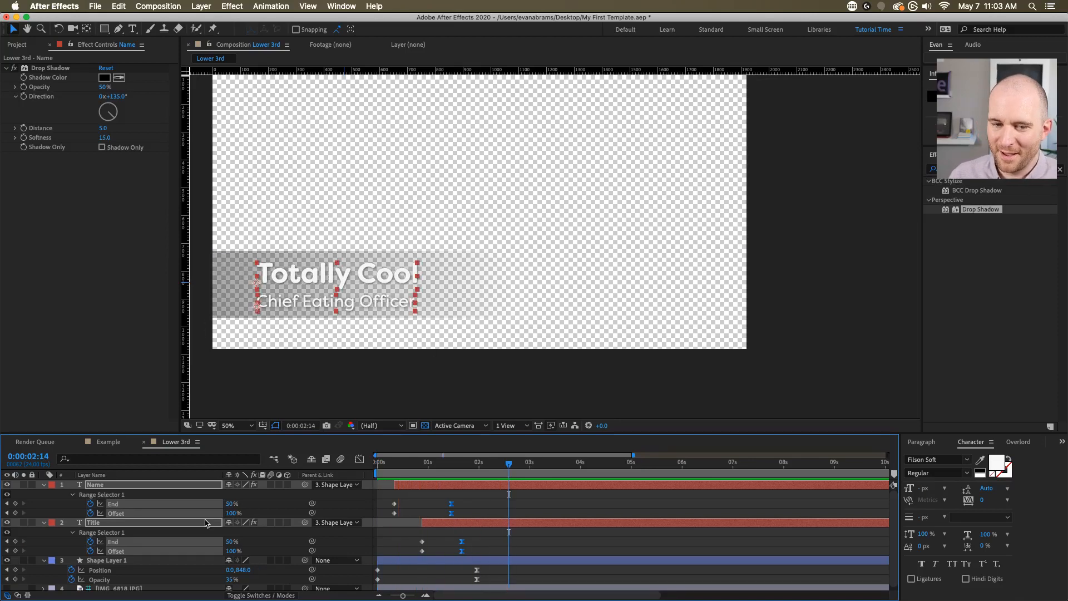
# - Collapse the properties of all layers and preview the lower third from 0:00:00:00
pyautogui.click(499, 498)
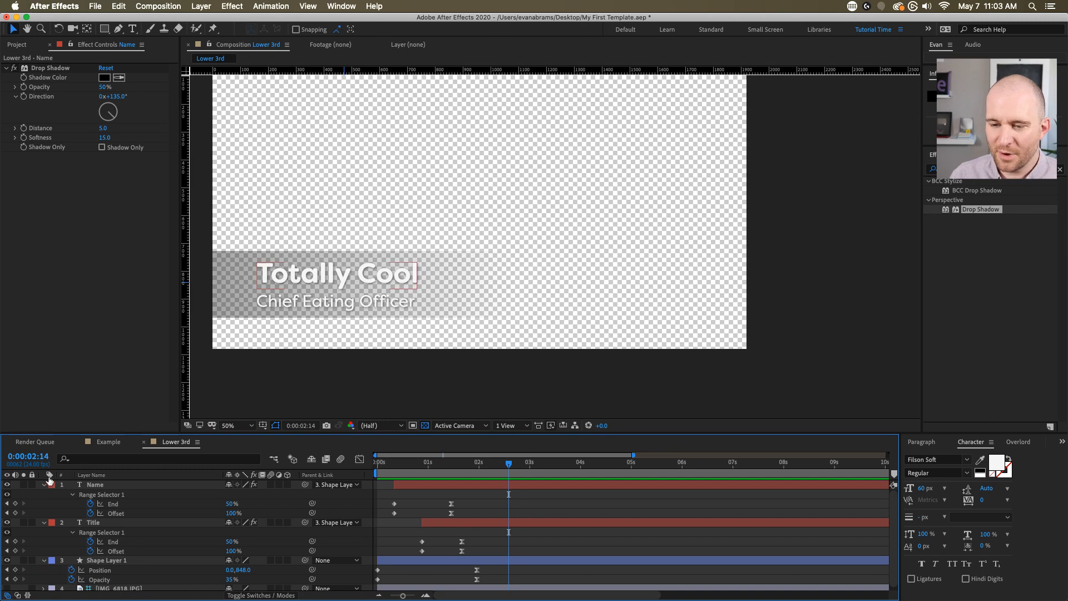
pyautogui.press('super+a')
pyautogui.click(44, 484)
pyautogui.click(138, 542)
pyautogui.moveTo(477, 467); pyautogui.dragTo(217, 480)
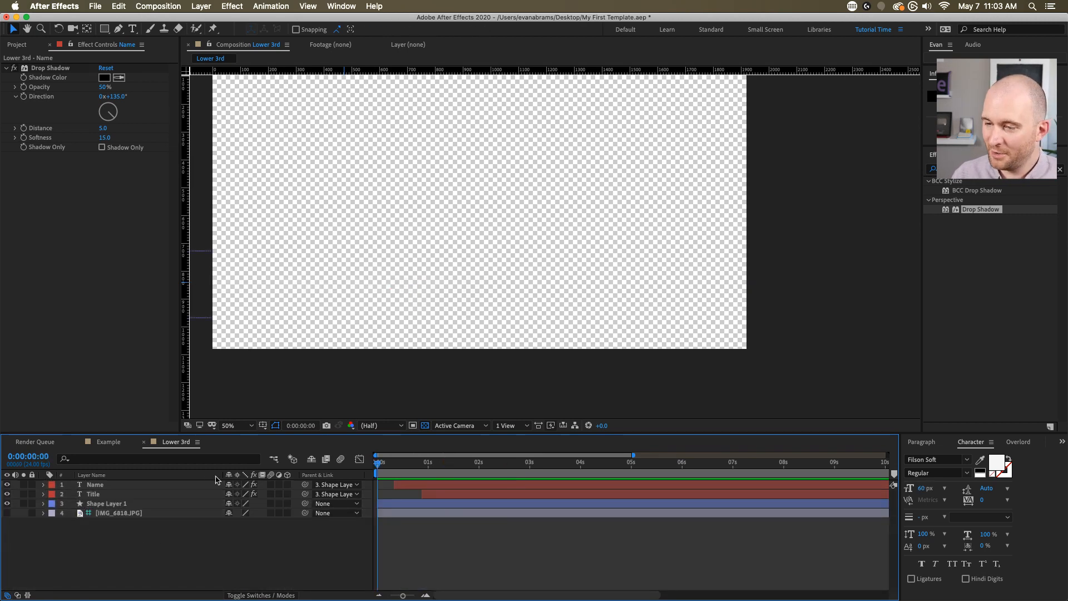
pyautogui.press('space')
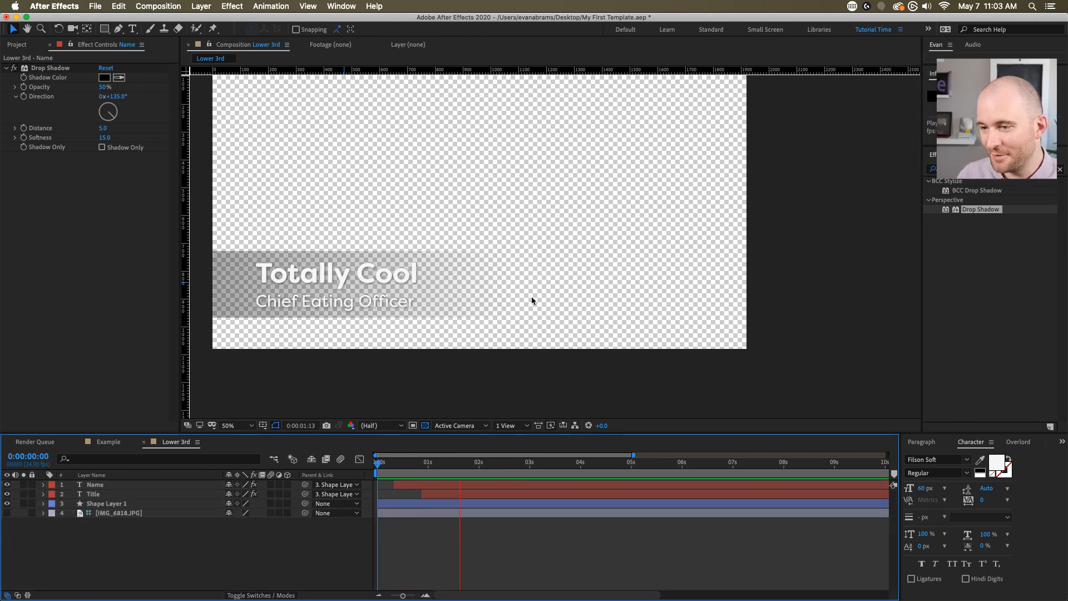
pyautogui.moveTo(446, 266); pyautogui.dragTo(460, 275)
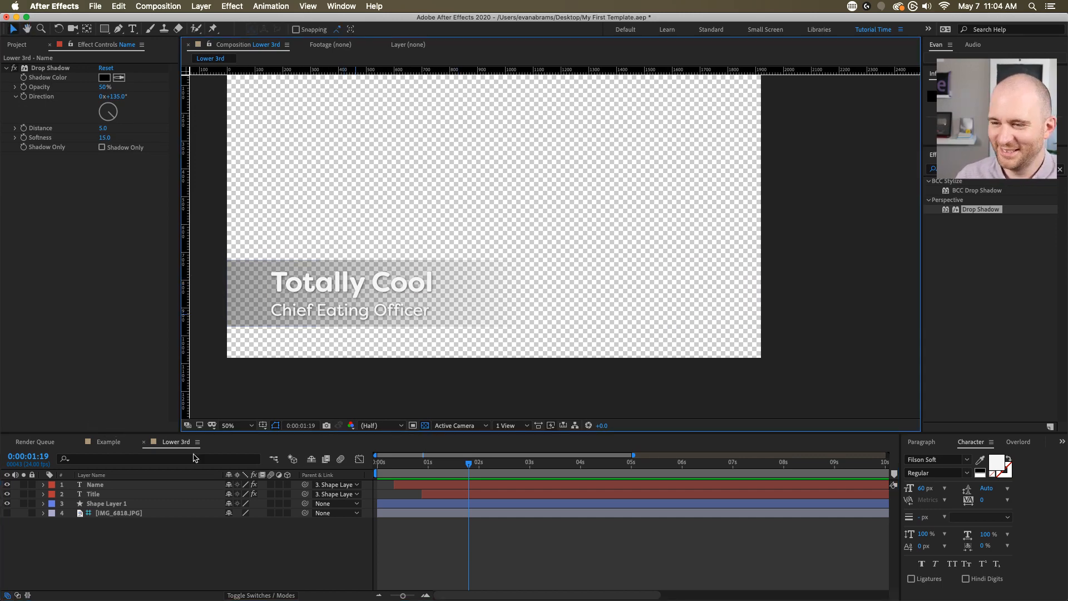
# - Check the name and title text layers in the composition, deselect them, and preview from 0:00:00:09
pyautogui.click(359, 281)
pyautogui.keyDown('shift'); pyautogui.click(357, 312); pyautogui.keyUp('shift')
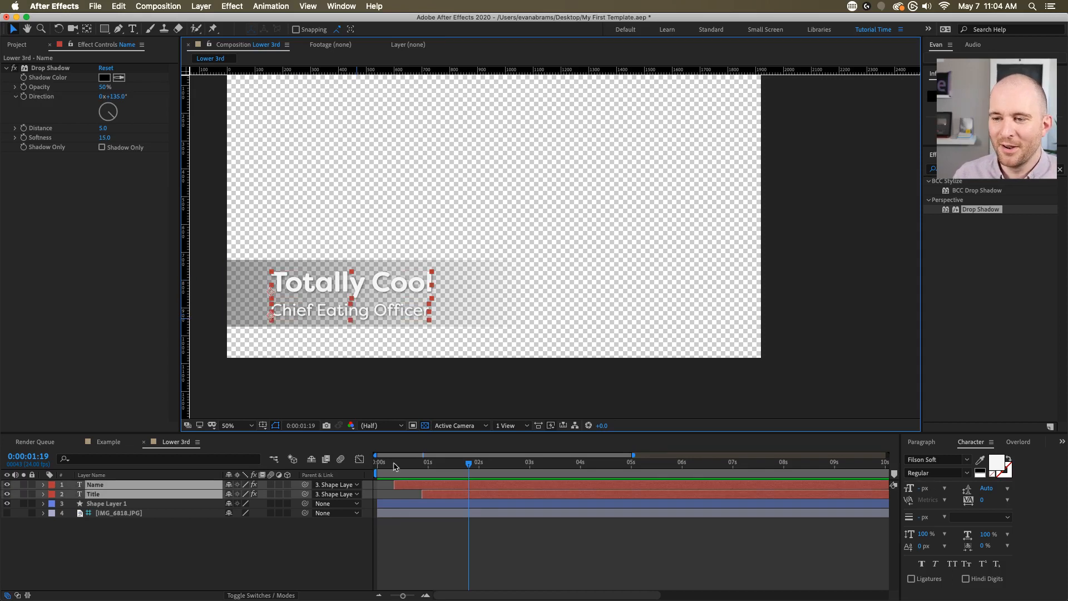
pyautogui.click(457, 564)
pyautogui.click(398, 461)
pyautogui.press('space')
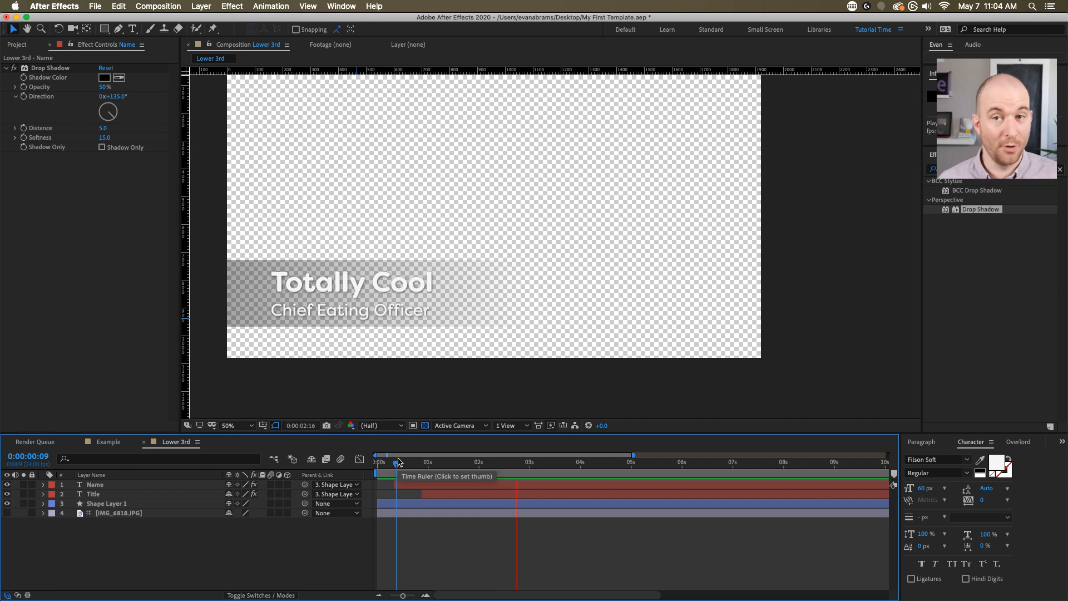
pyautogui.press('space')
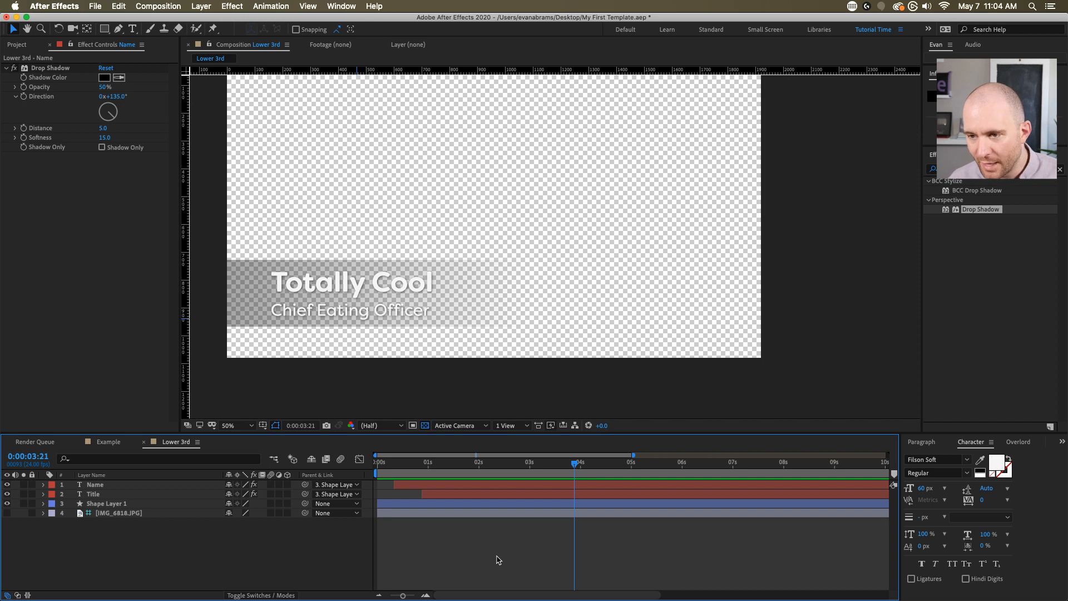
# - Scrub twice through the bar and text reveal from near the beginning to examine the timing
pyautogui.click(417, 472)
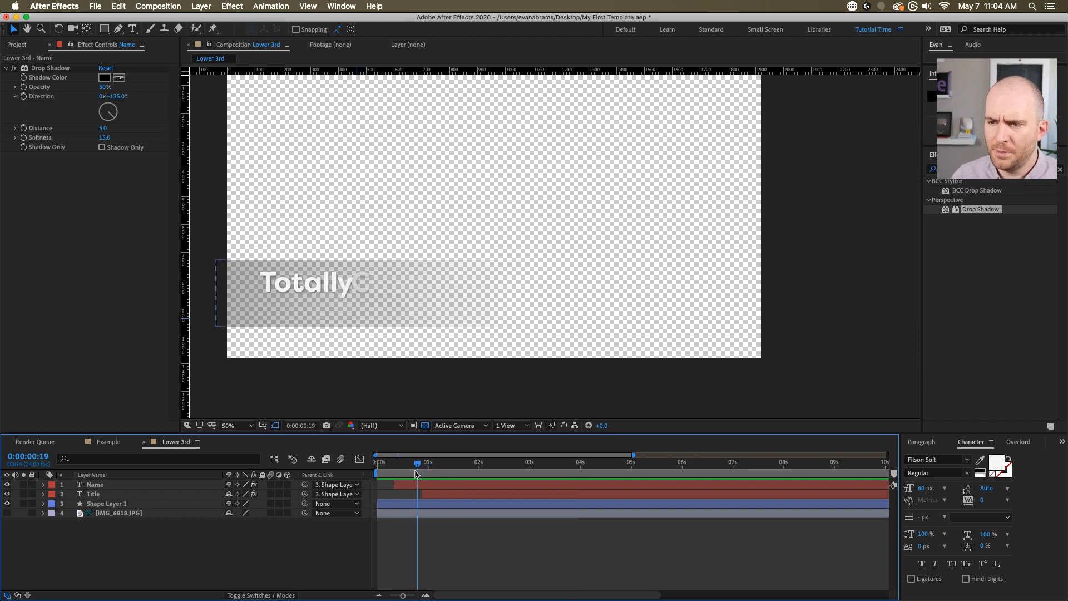
pyautogui.moveTo(416, 472); pyautogui.dragTo(545, 471)
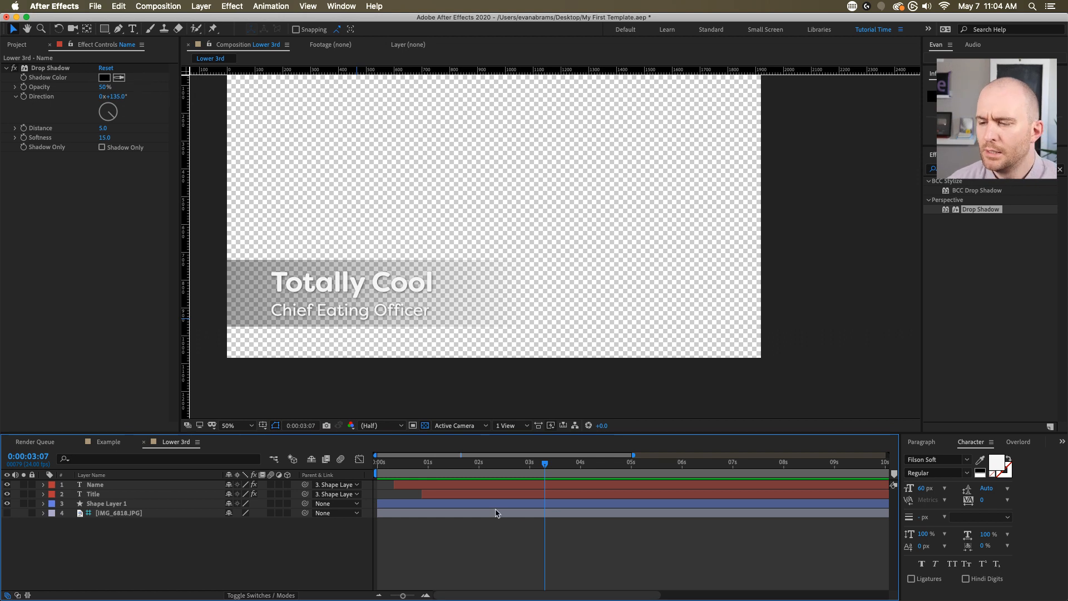
pyautogui.click(385, 472)
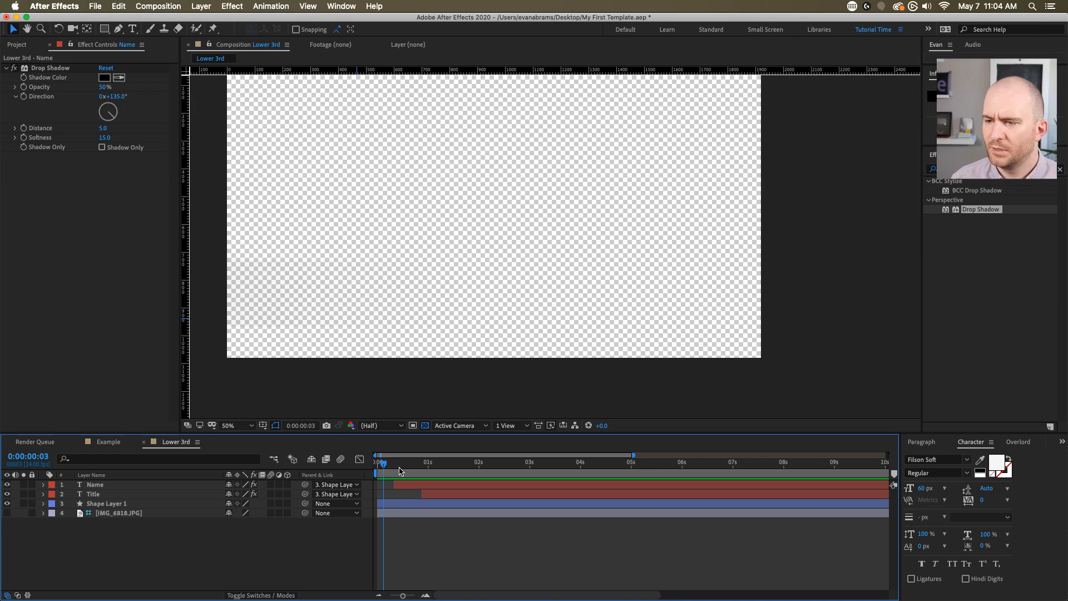
pyautogui.moveTo(405, 471); pyautogui.dragTo(594, 475)
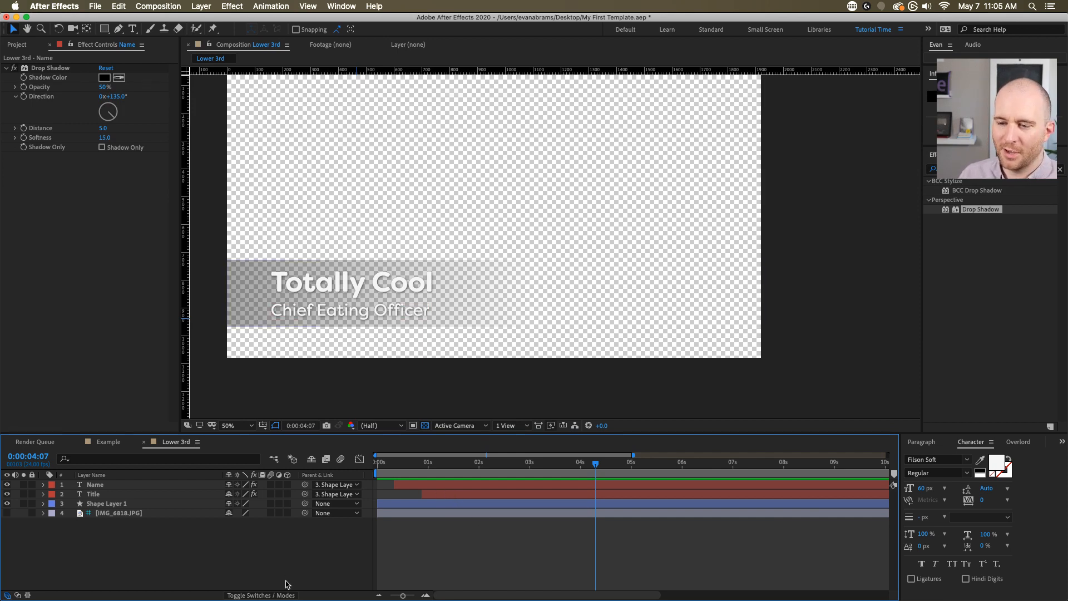
# - Bring Adobe_After_Effects_CC_icon.ai from Finder into the Lower 3rd composition as the topmost layer
pyautogui.click(7, 68)
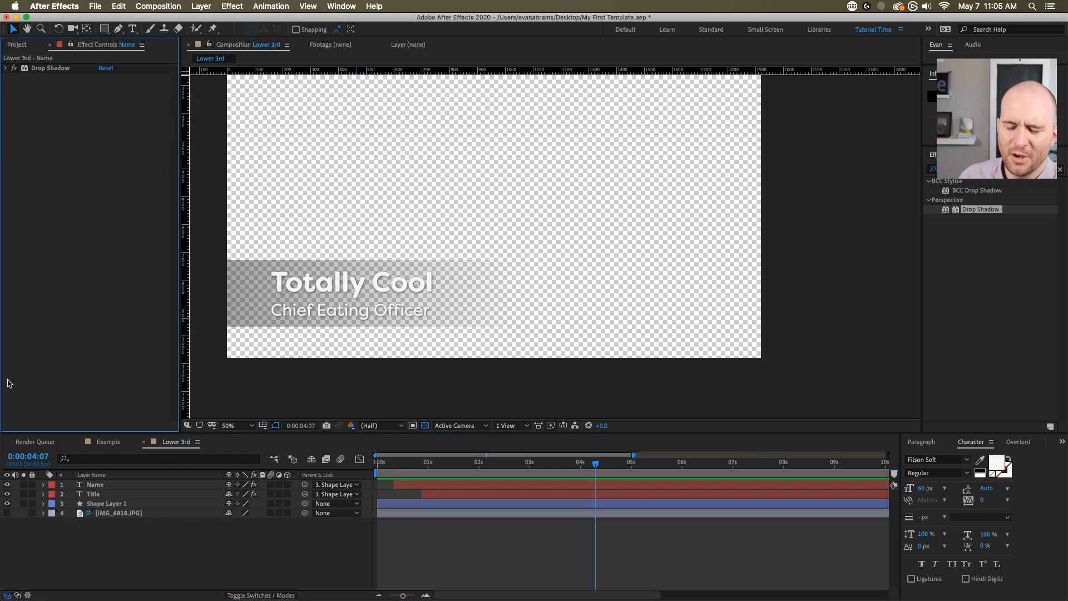
pyautogui.click(22, 45)
pyautogui.click(70, 222)
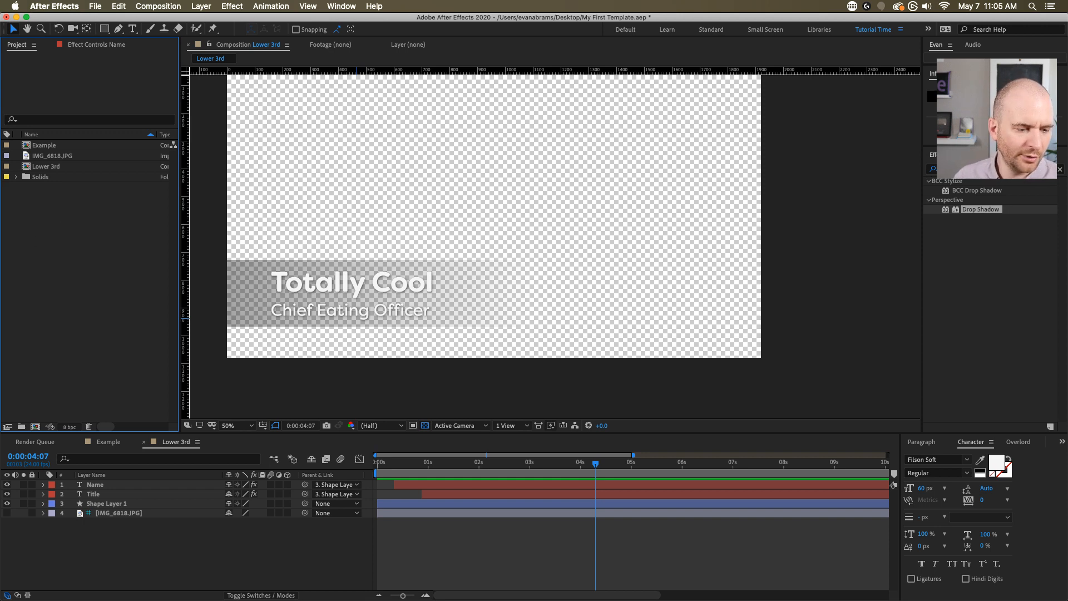
pyautogui.press('super+Tab')
pyautogui.press('super+n')
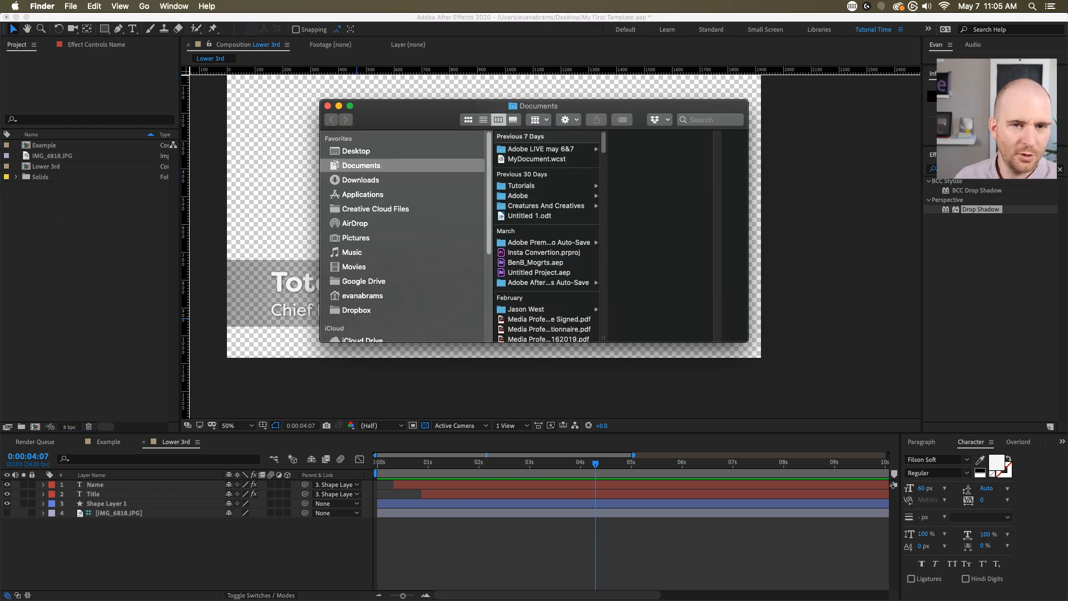
pyautogui.press('super+m')
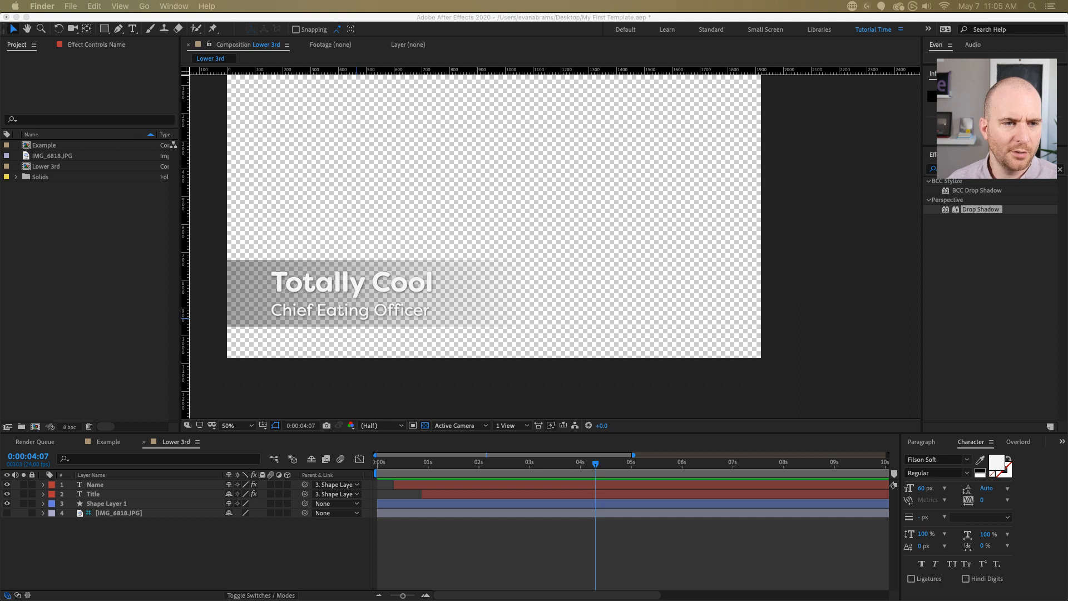
pyautogui.moveTo(434, 396); pyautogui.dragTo(436, 302)
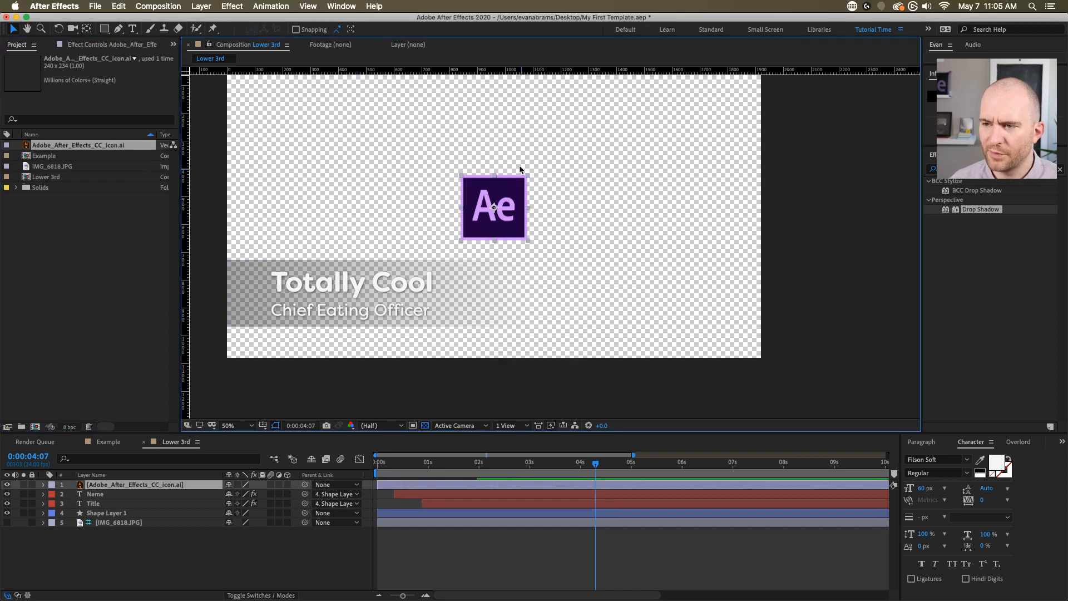
# - Scale down the After Effects icon at the bar's left end and shift the Name and Title text right to clear it
pyautogui.moveTo(526, 176); pyautogui.dragTo(269, 279)
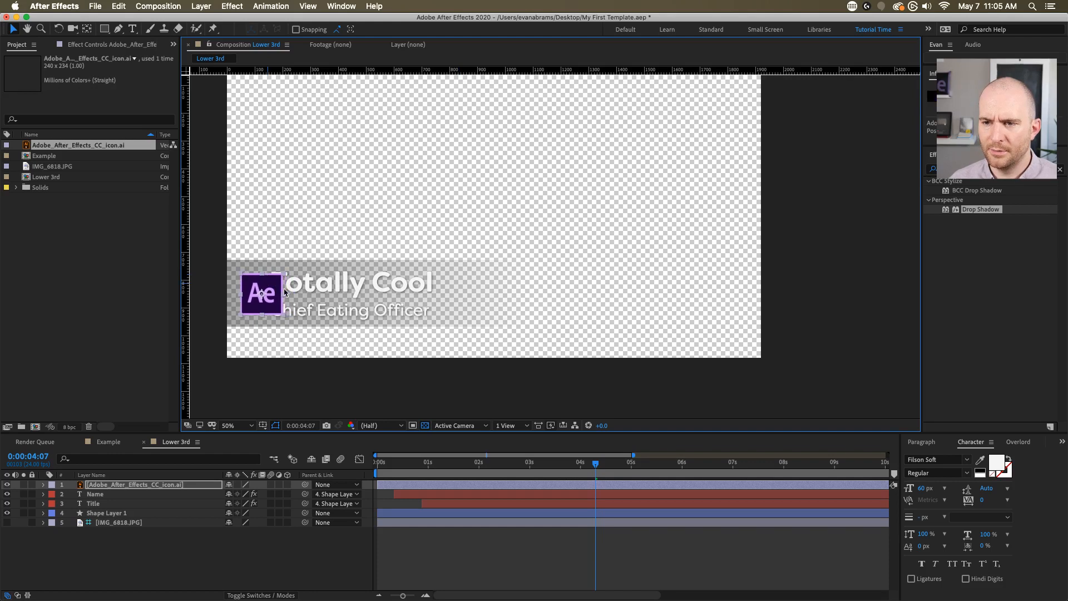
pyautogui.click(462, 503)
pyautogui.keyDown('shift'); pyautogui.click(458, 495); pyautogui.keyUp('shift')
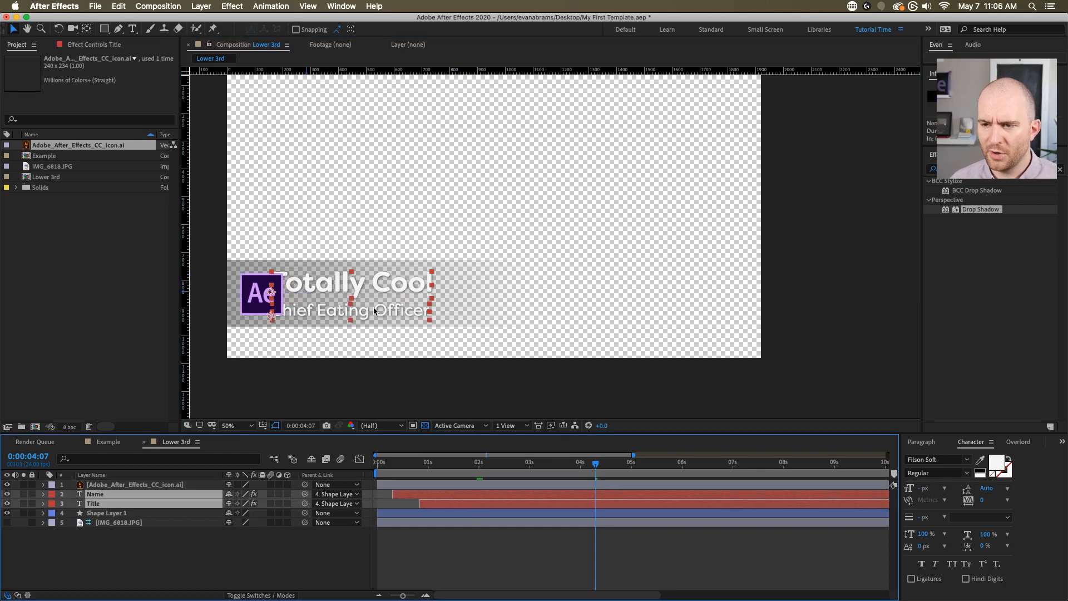
pyautogui.moveTo(381, 308); pyautogui.dragTo(395, 309)
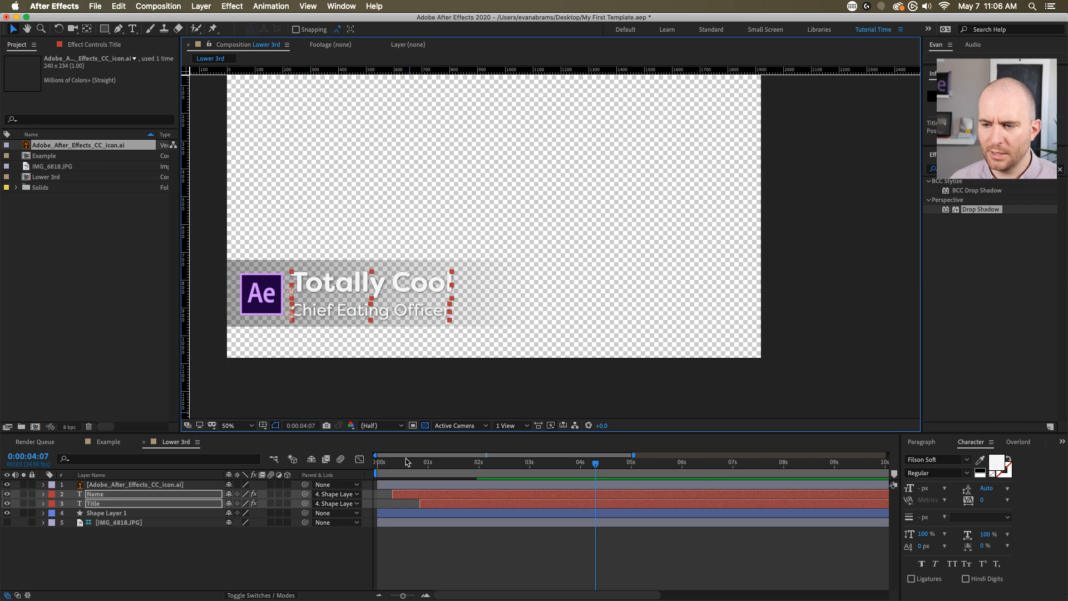
# - Parent the After Effects icon layer to Shape Layer 1 and preview its motion from 0:00:00:00
pyautogui.click(387, 488)
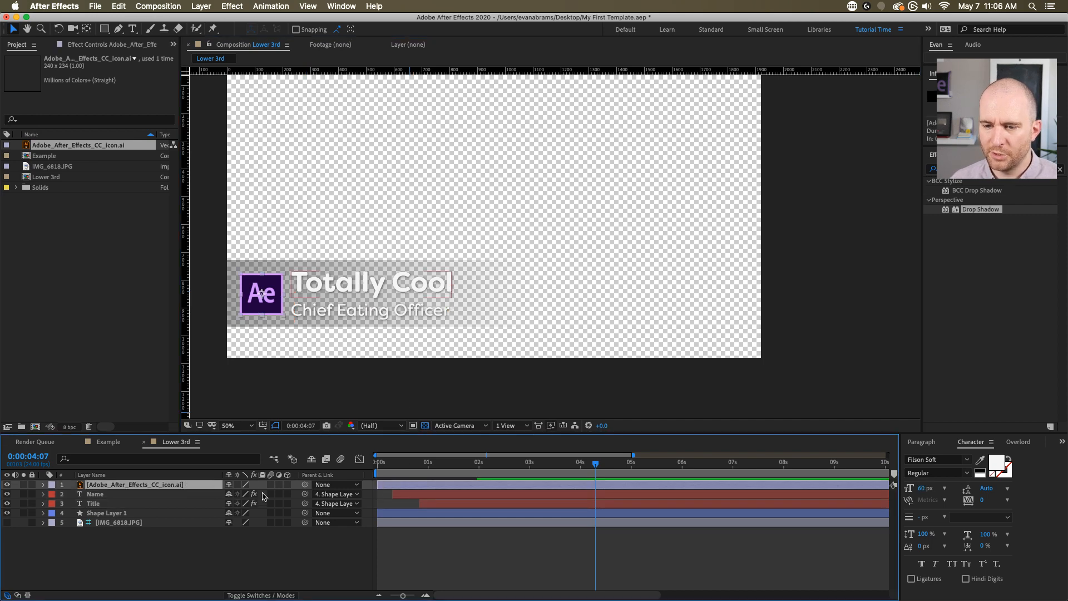
pyautogui.moveTo(305, 484); pyautogui.dragTo(149, 512)
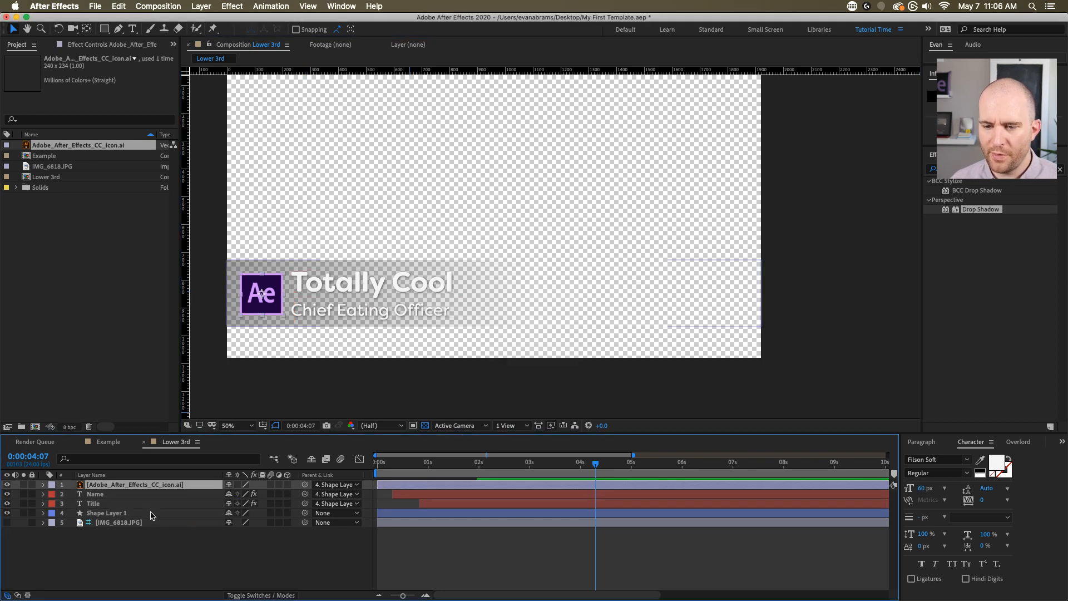
pyautogui.press('space')
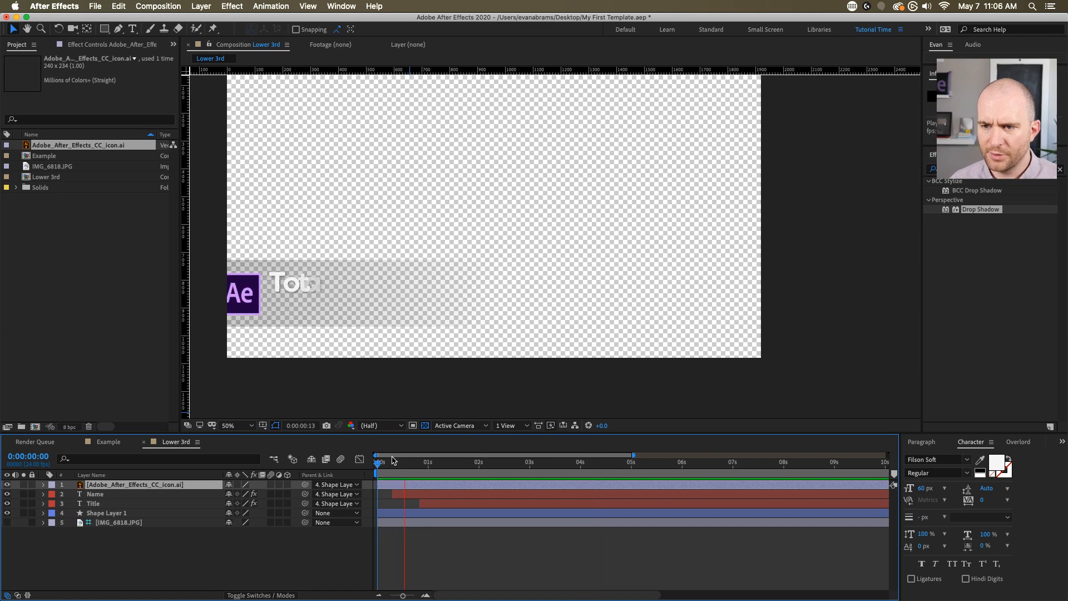
# - Copy Shape Layer 1's Opacity keyframes onto the After Effects icon layer at 0:00:00:00
pyautogui.click(436, 513)
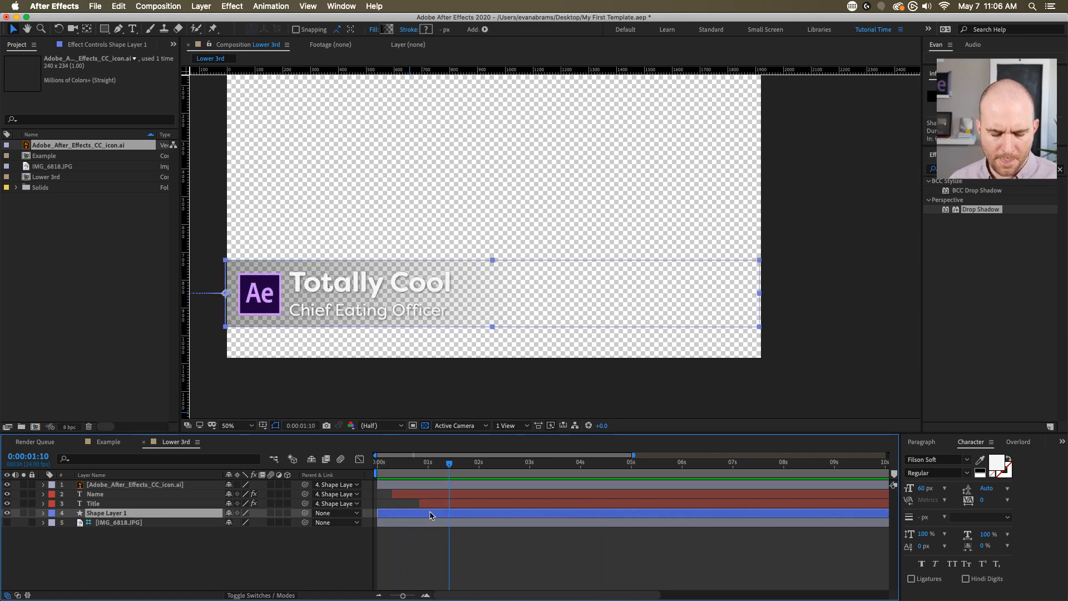
pyautogui.press('t')
pyautogui.click(408, 484)
pyautogui.press('t')
pyautogui.click(163, 535)
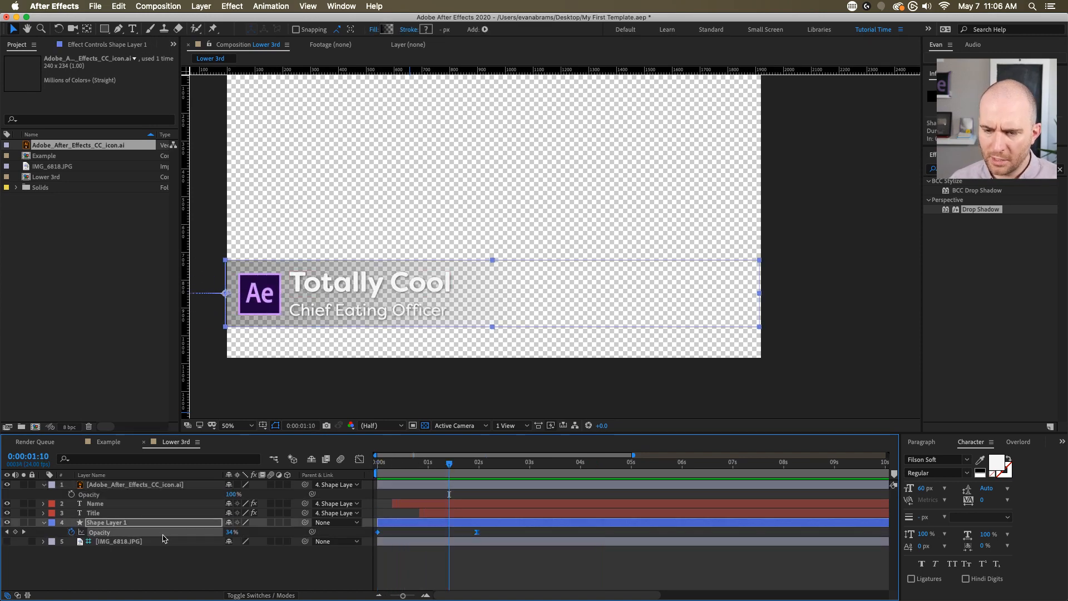
pyautogui.press('super+c')
pyautogui.press('Home')
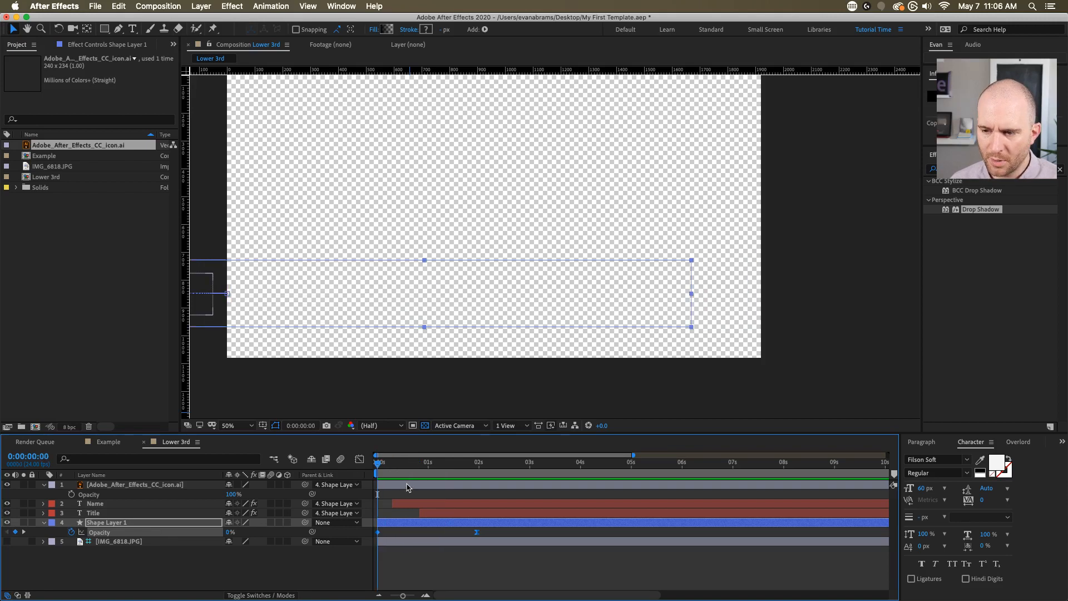
pyautogui.click(408, 484)
pyautogui.press('super+v')
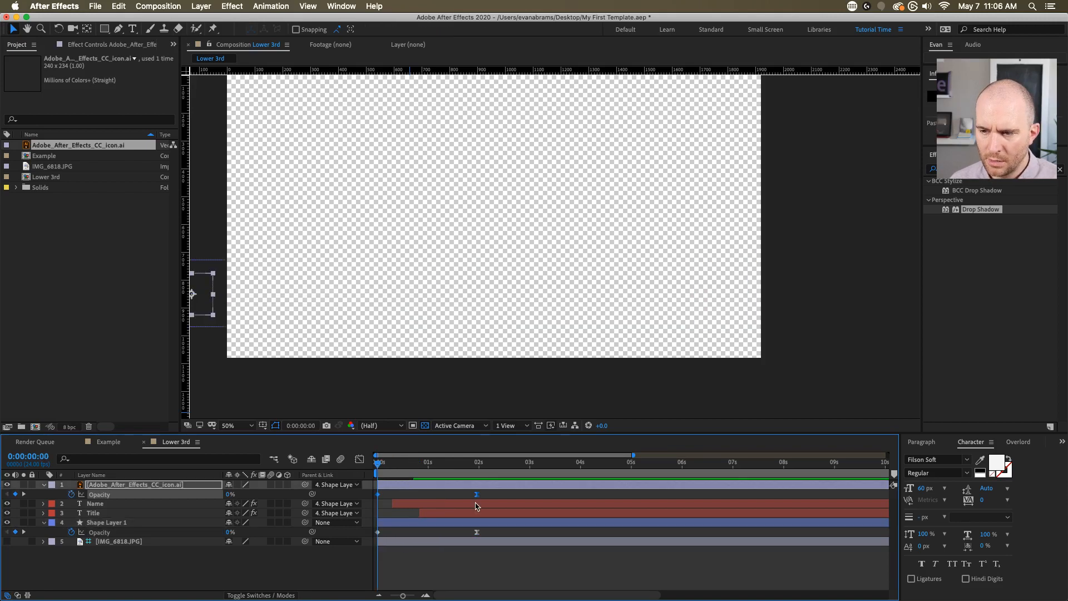
# - Move the icon's ending Opacity keyframe earlier, delay the icon layer slightly, and preview its fade-in
pyautogui.moveTo(476, 493); pyautogui.dragTo(429, 485)
pyautogui.press('space')
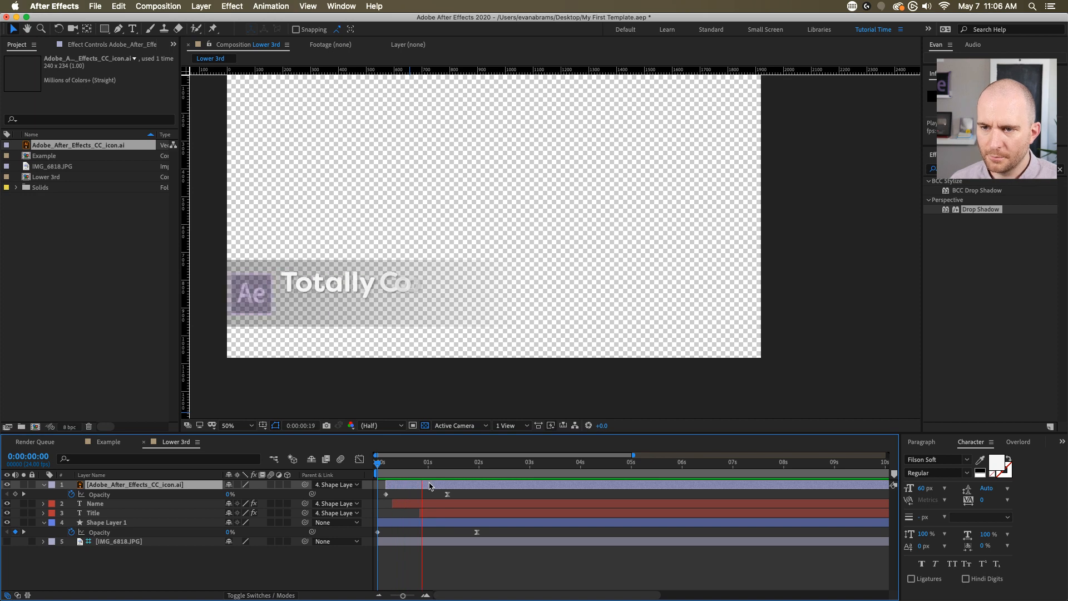
pyautogui.click(453, 565)
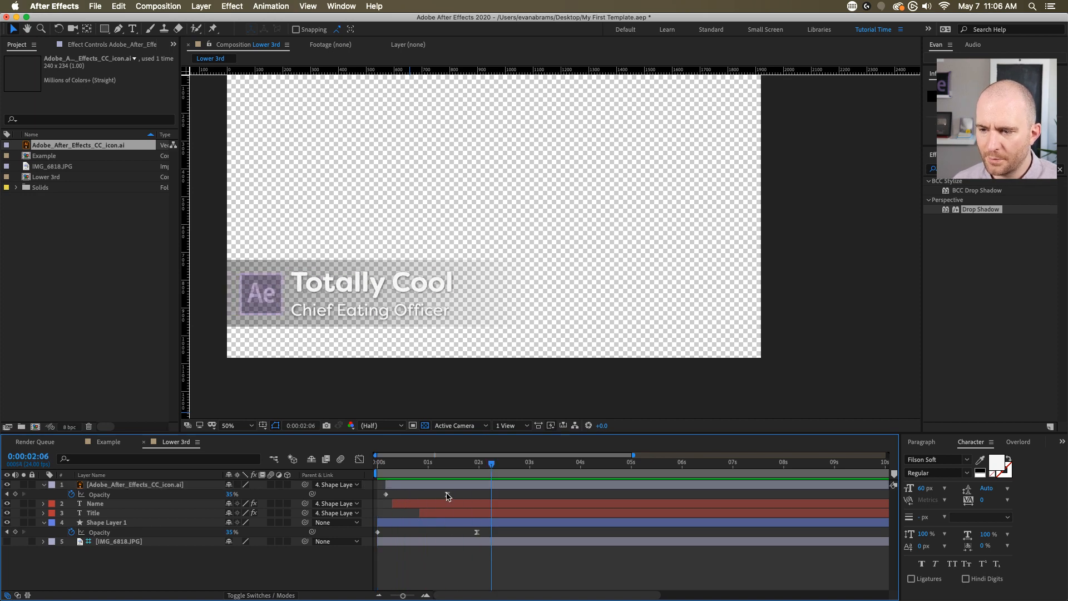
# - Set the icon's ending Opacity keyframe to 100% and preview the fade-in again
pyautogui.click(448, 494)
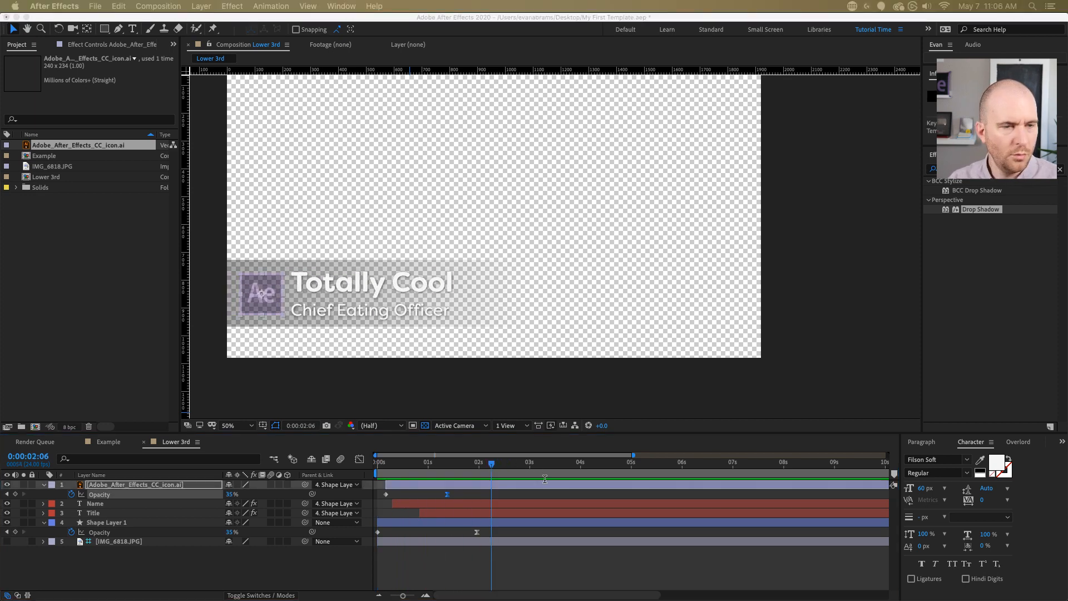
pyautogui.press('space')
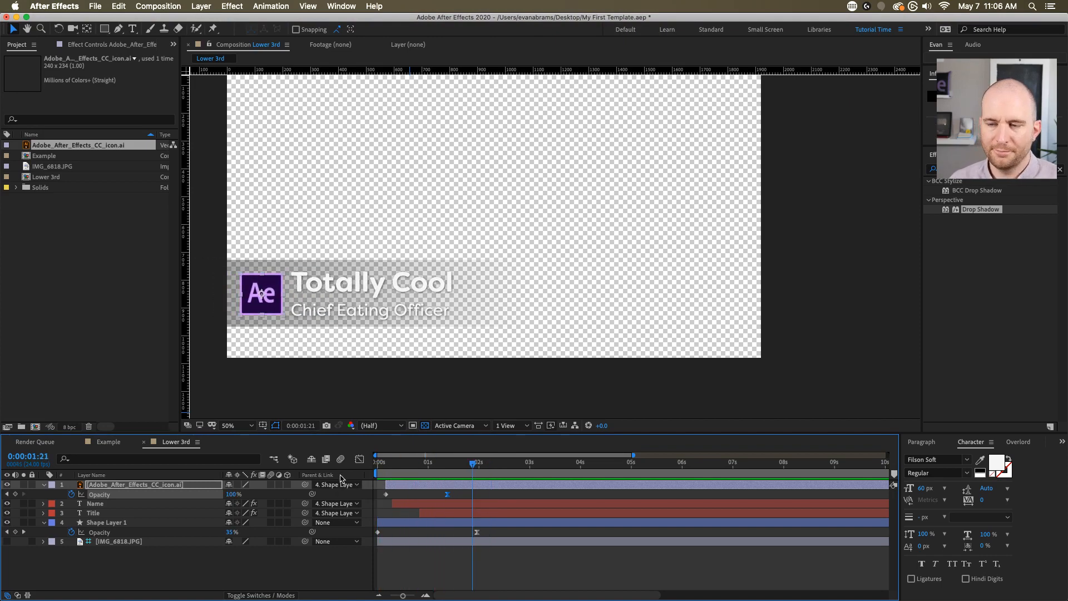
# - Preview the lower-third animation and check the name and title text layers and the background bar in the composition
pyautogui.click(509, 562)
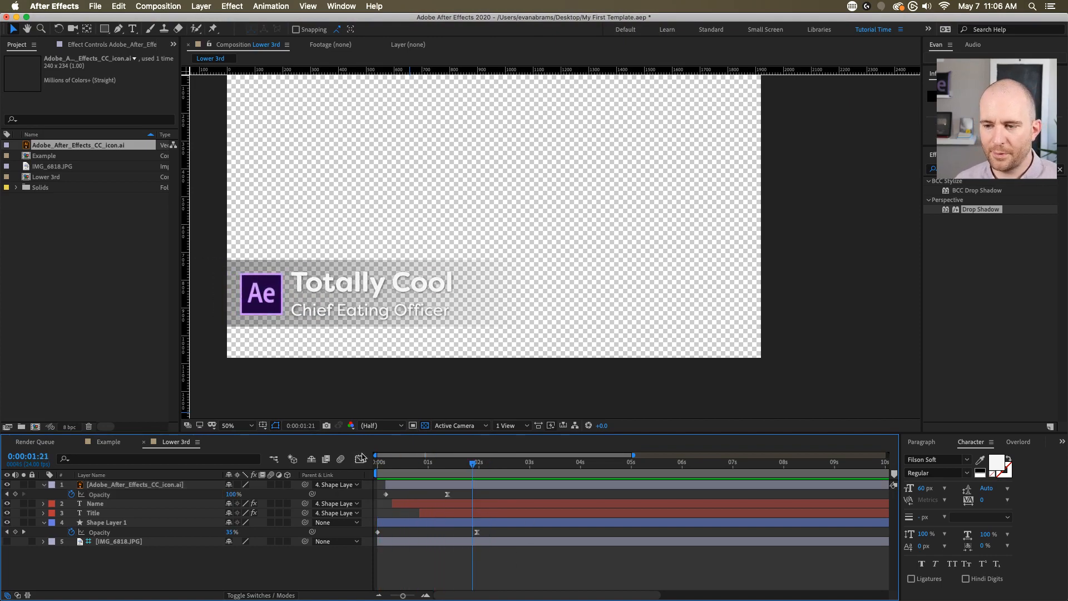
pyautogui.press('space')
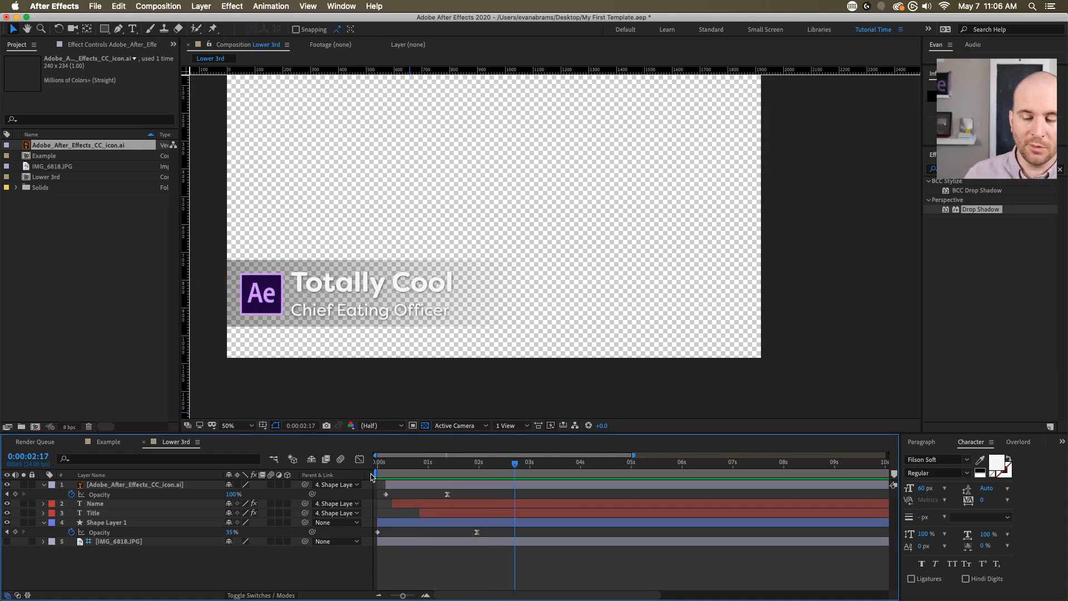
pyautogui.click(363, 282)
pyautogui.click(360, 315)
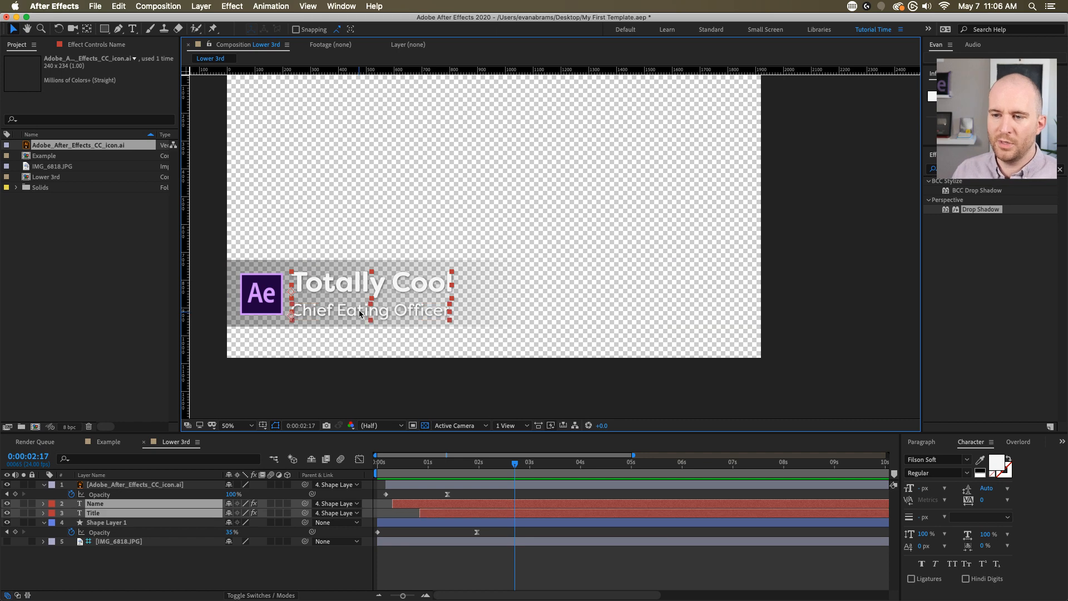
pyautogui.click(454, 578)
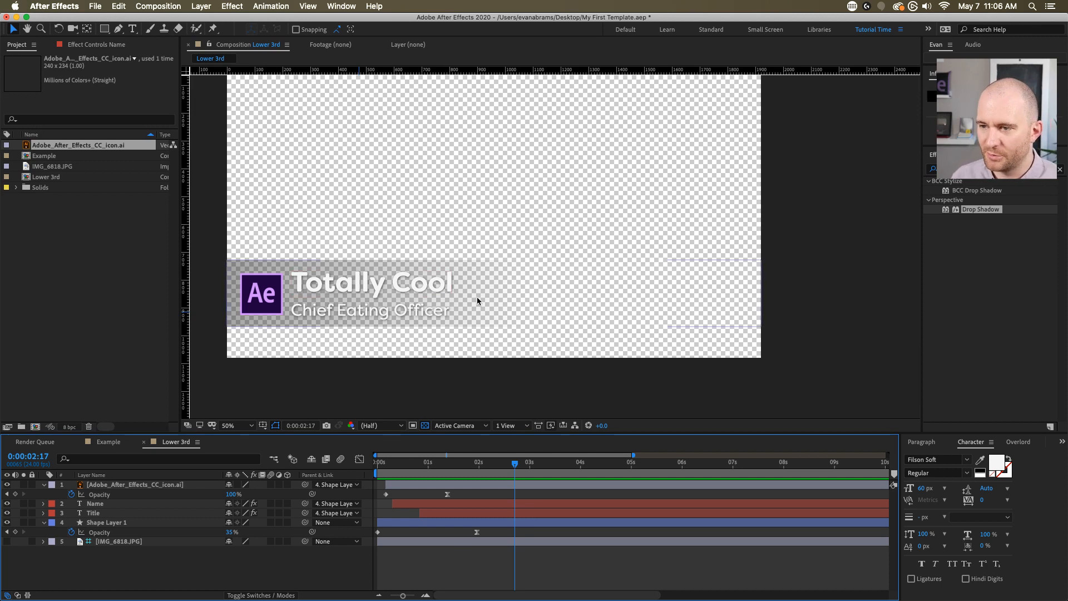
pyautogui.click(621, 311)
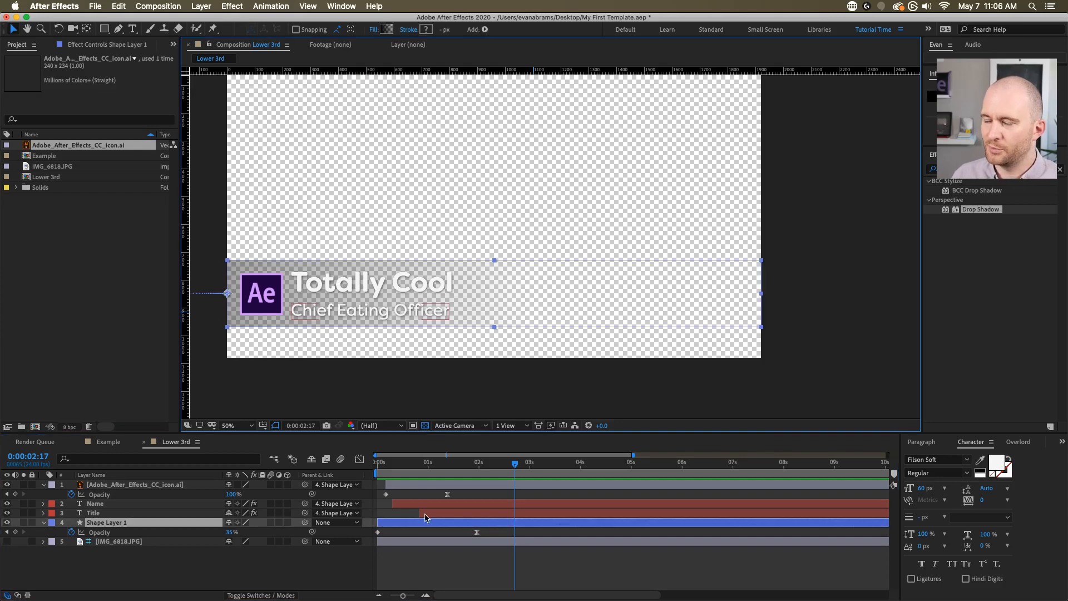
pyautogui.click(423, 556)
# - Show the Essential Graphics workspace and recentre the Lower 3rd composition at 25% zoom
pyautogui.click(333, 6)
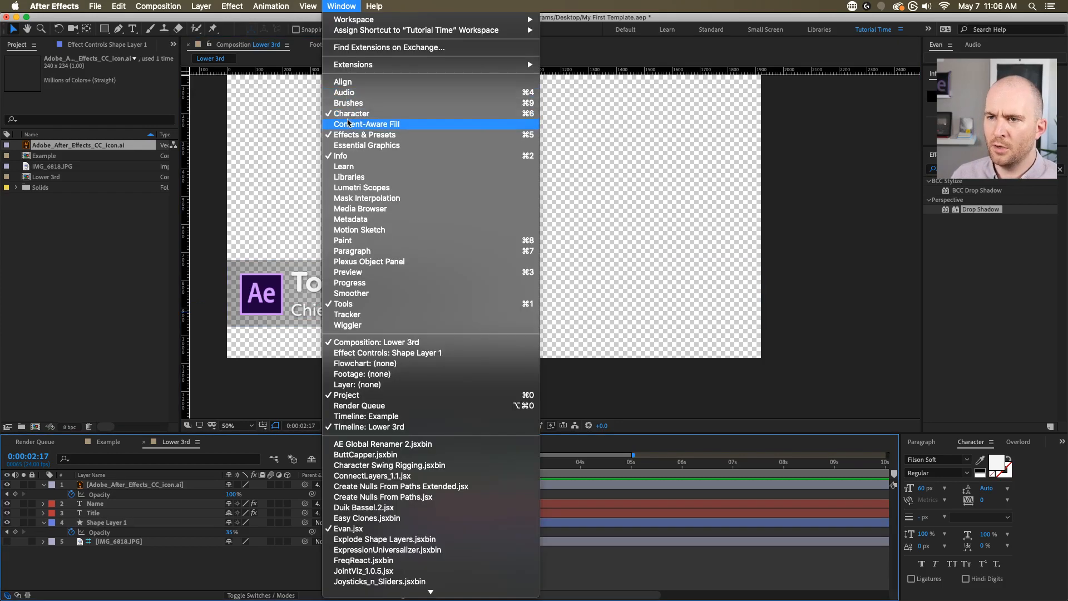
pyautogui.click(355, 145)
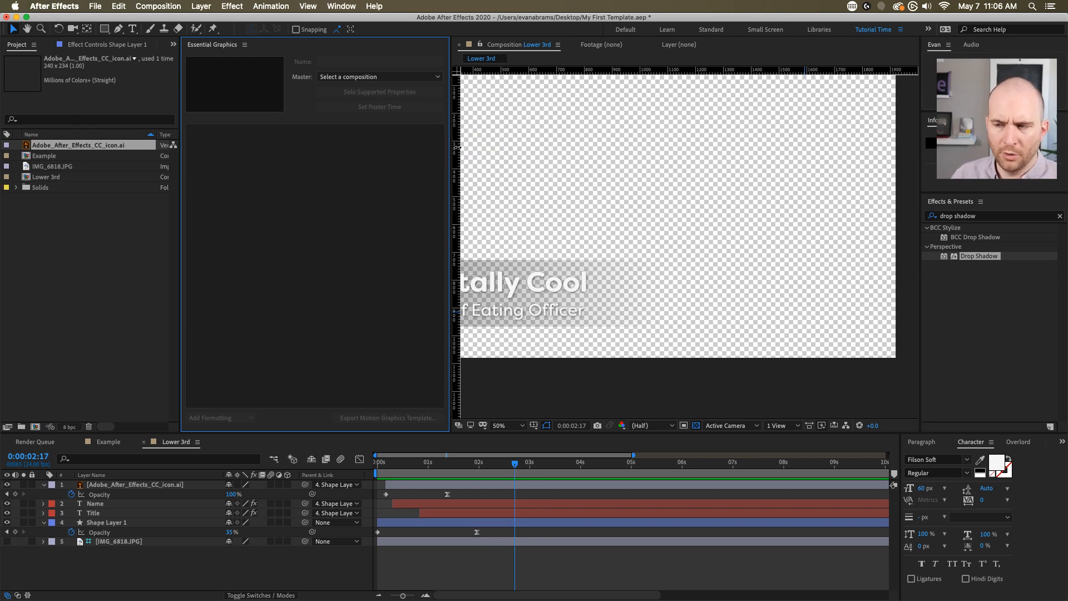
pyautogui.press(',')
pyautogui.press('h')
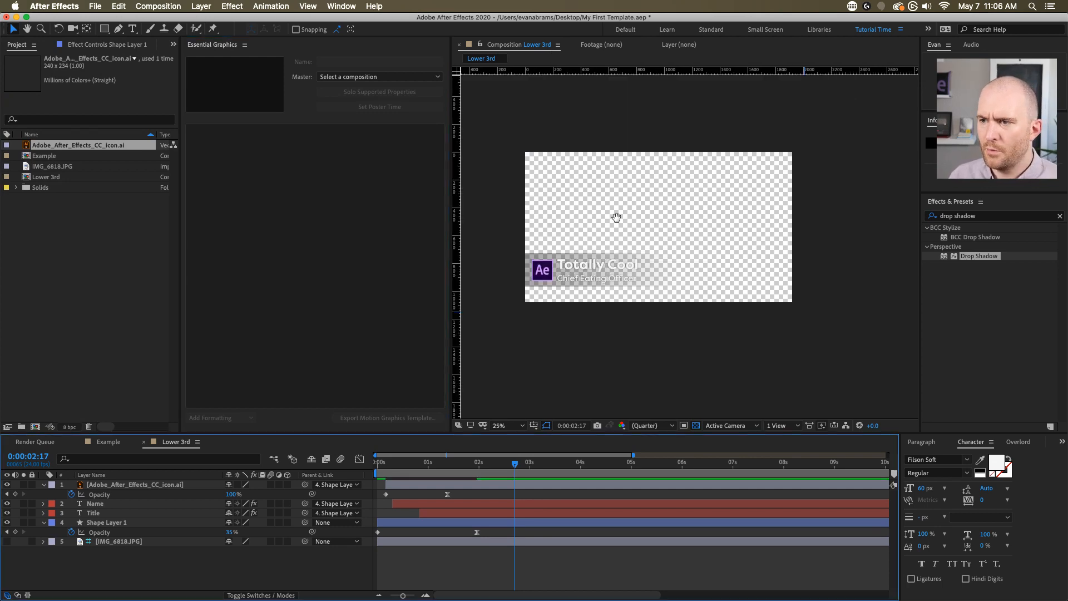
pyautogui.moveTo(617, 214); pyautogui.dragTo(656, 222)
pyautogui.press('v')
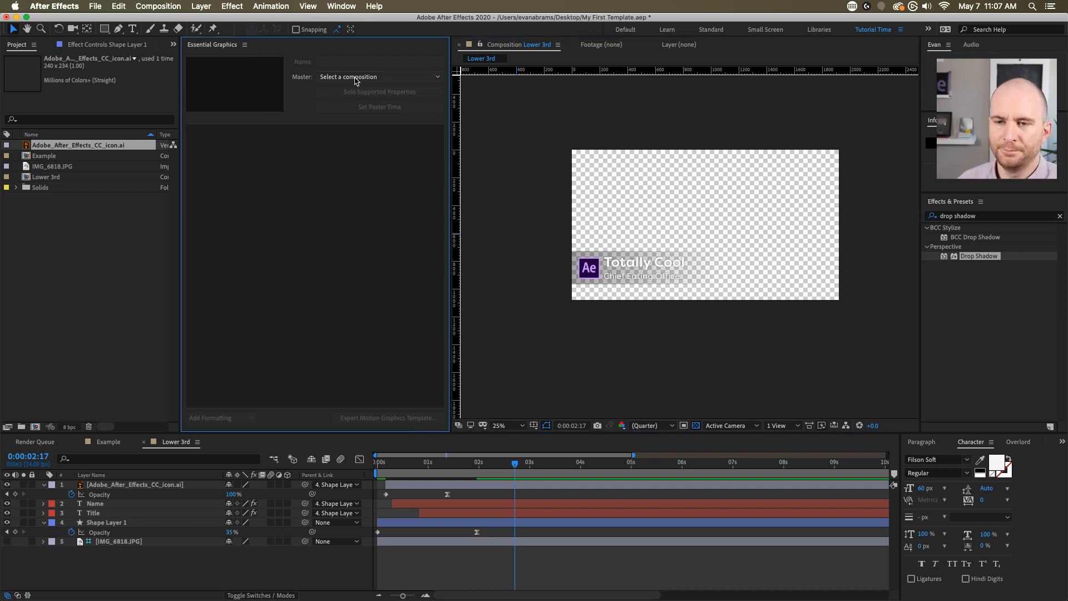
# - Set Lower 3rd as the master composition of the motion graphics template
pyautogui.click(357, 80)
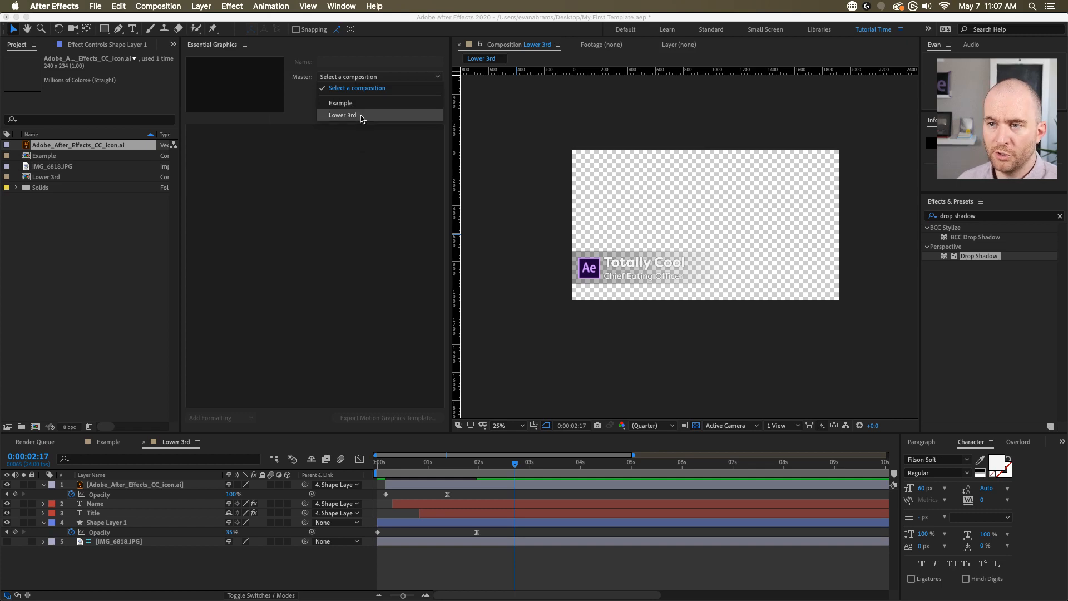
pyautogui.click(361, 116)
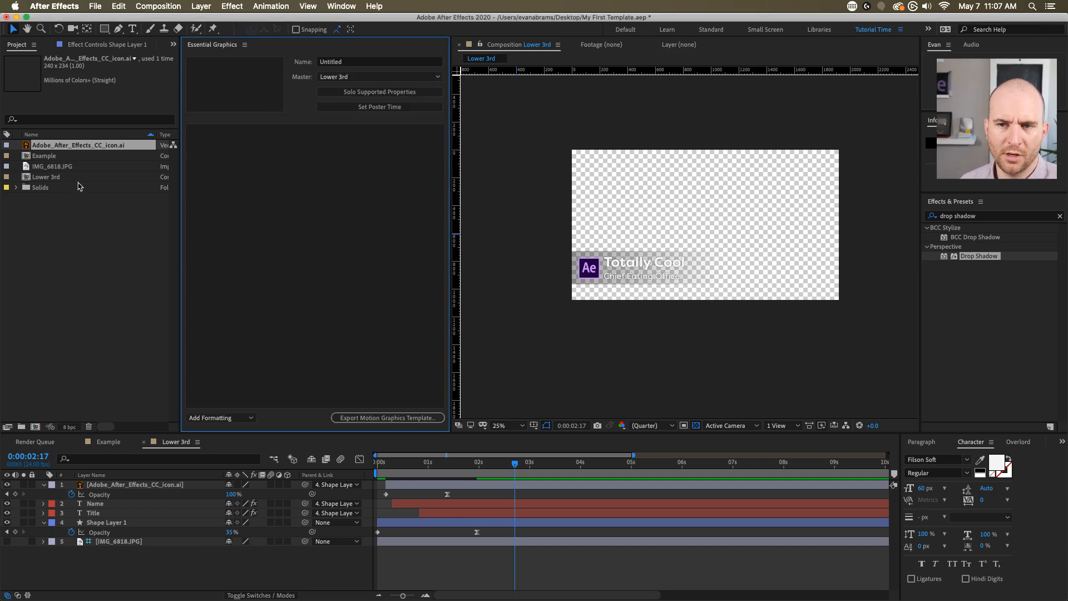
pyautogui.click(78, 185)
pyautogui.click(39, 178)
pyautogui.click(336, 146)
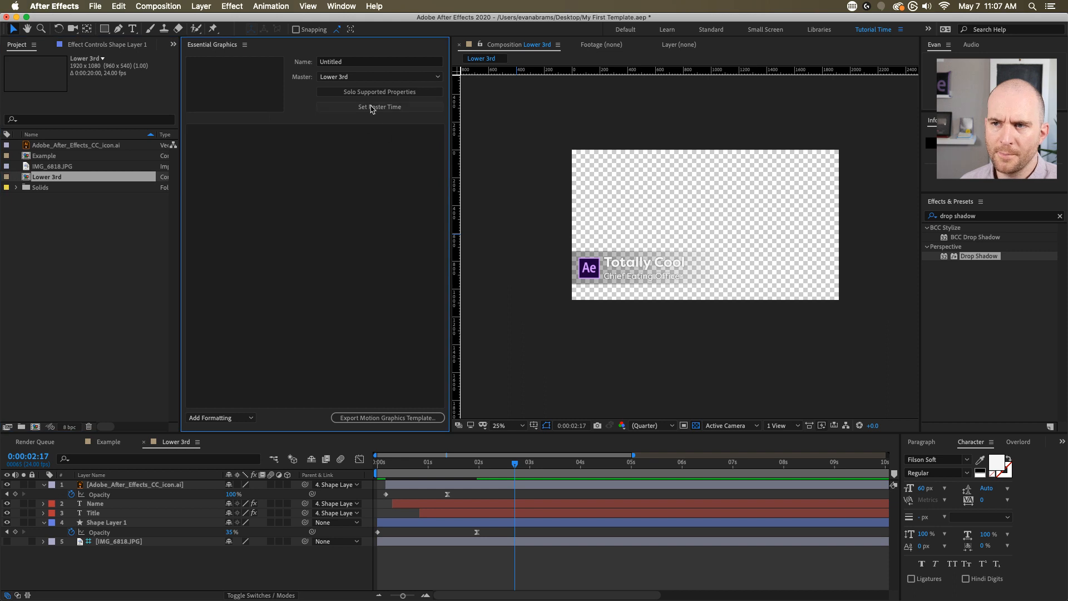
pyautogui.click(545, 564)
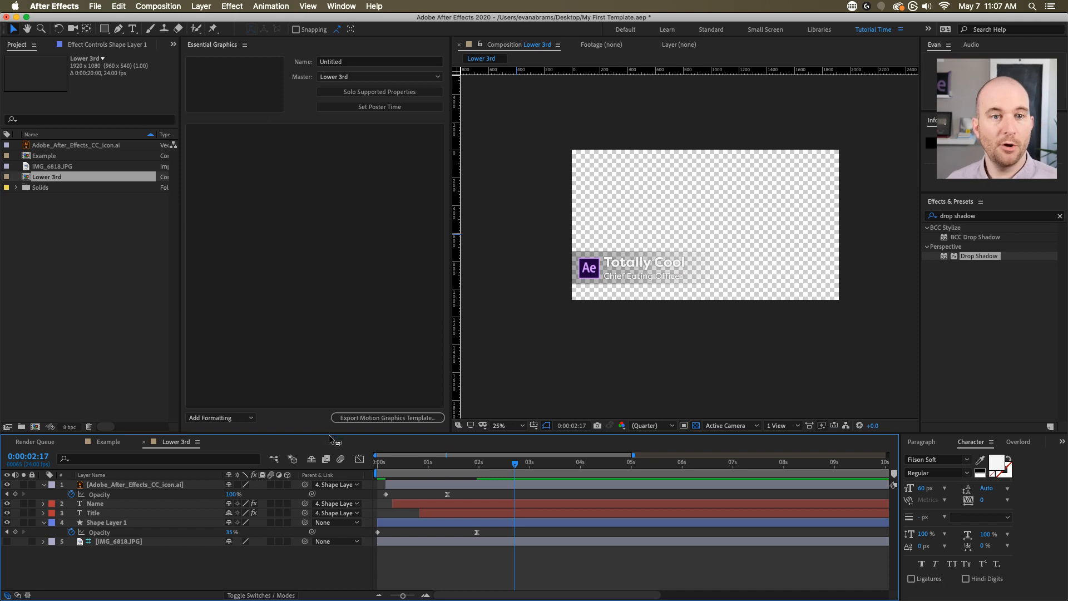
# - Solo the template's supported properties, enlarge the timeline area, and review the properties listed for every layer
pyautogui.click(355, 177)
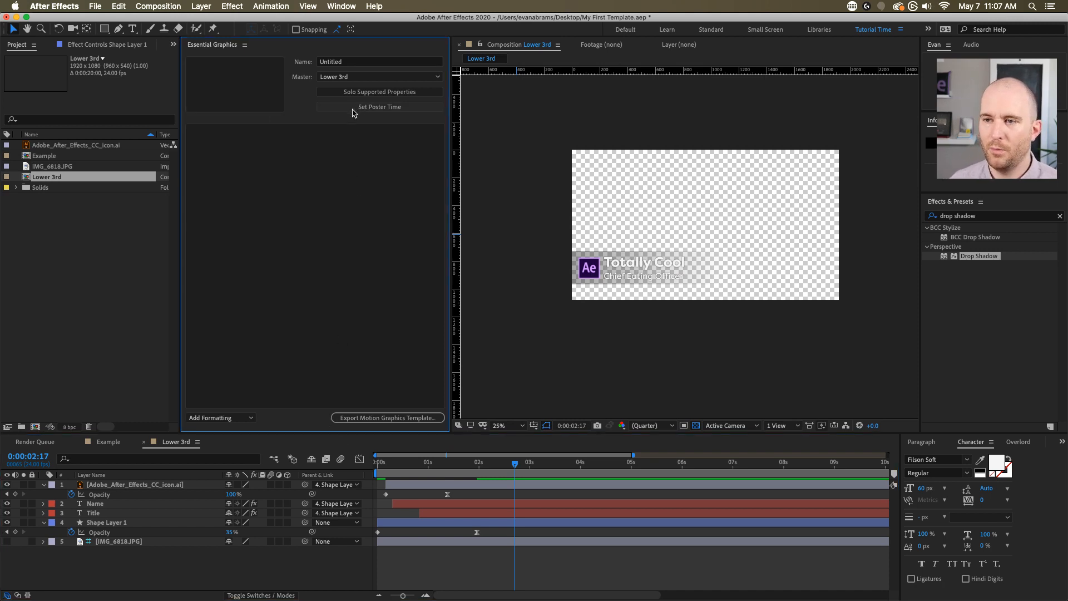
pyautogui.click(362, 94)
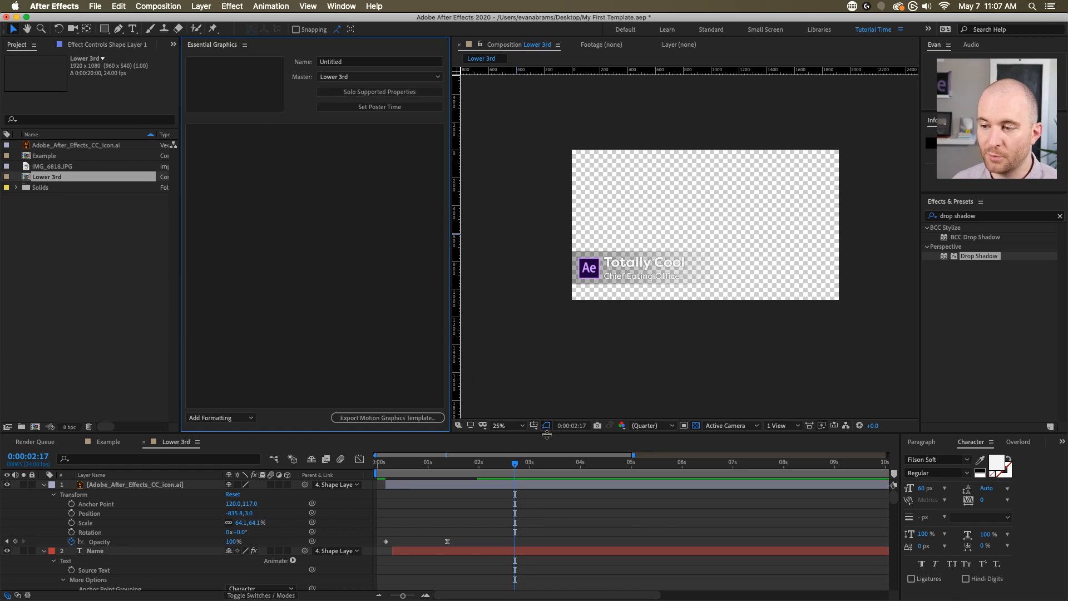
pyautogui.moveTo(548, 434); pyautogui.dragTo(544, 317)
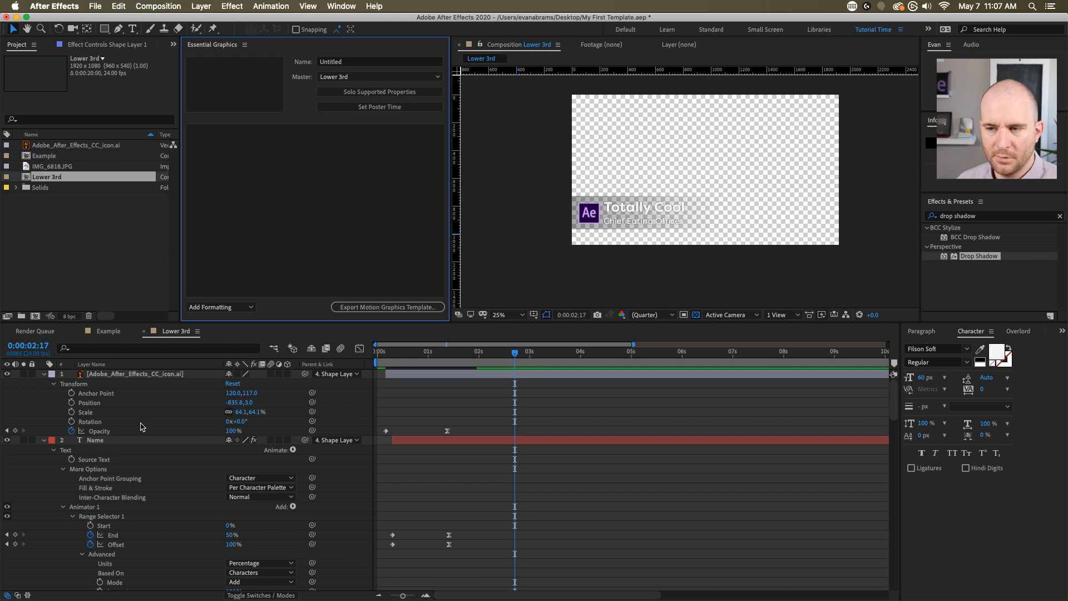
pyautogui.scroll(-15, 142, 427)
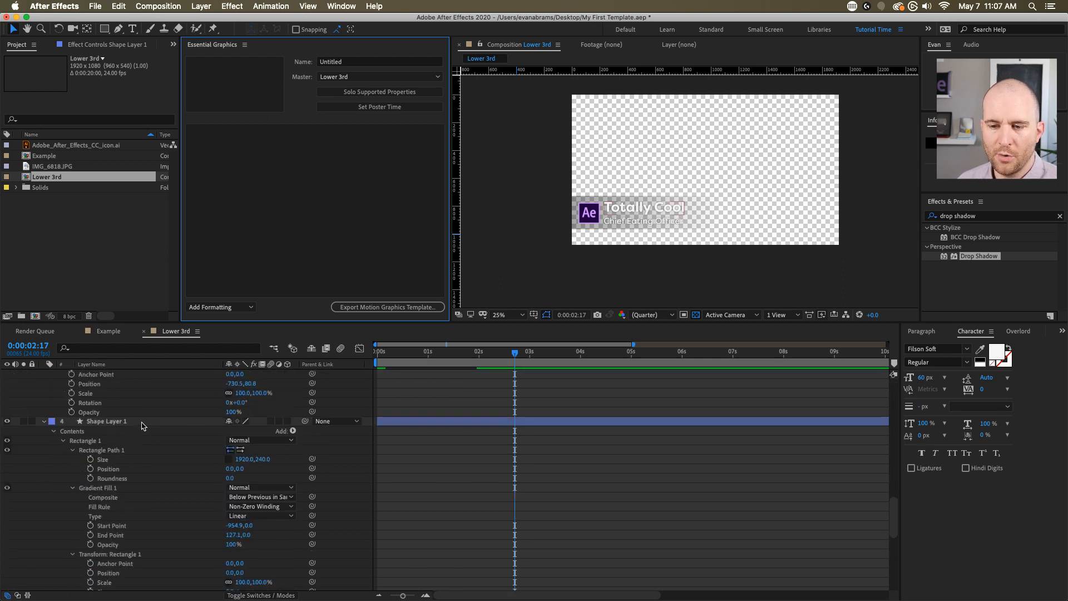
pyautogui.scroll(-6, 142, 427)
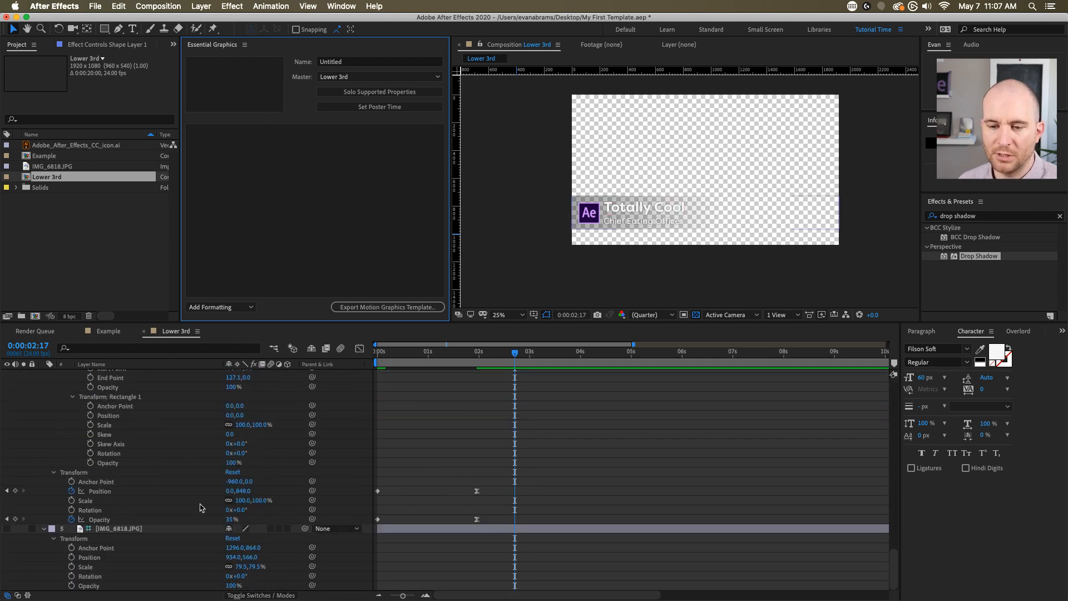
pyautogui.scroll(20, 201, 507)
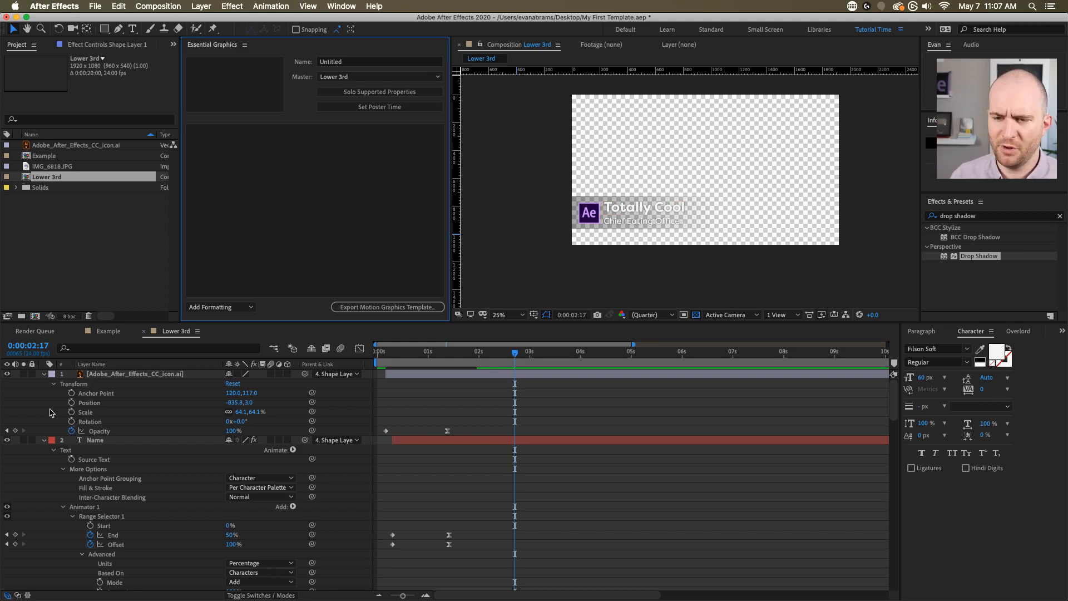
# - Add the Name layer's Source Text to the template's controls and label it "Name"
pyautogui.click(45, 374)
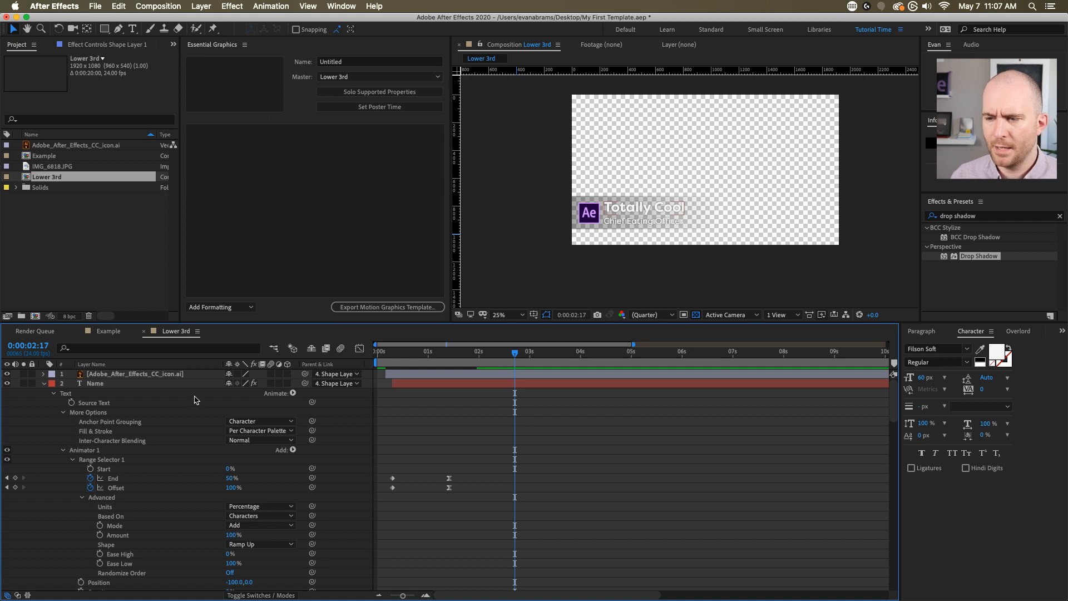
pyautogui.click(110, 384)
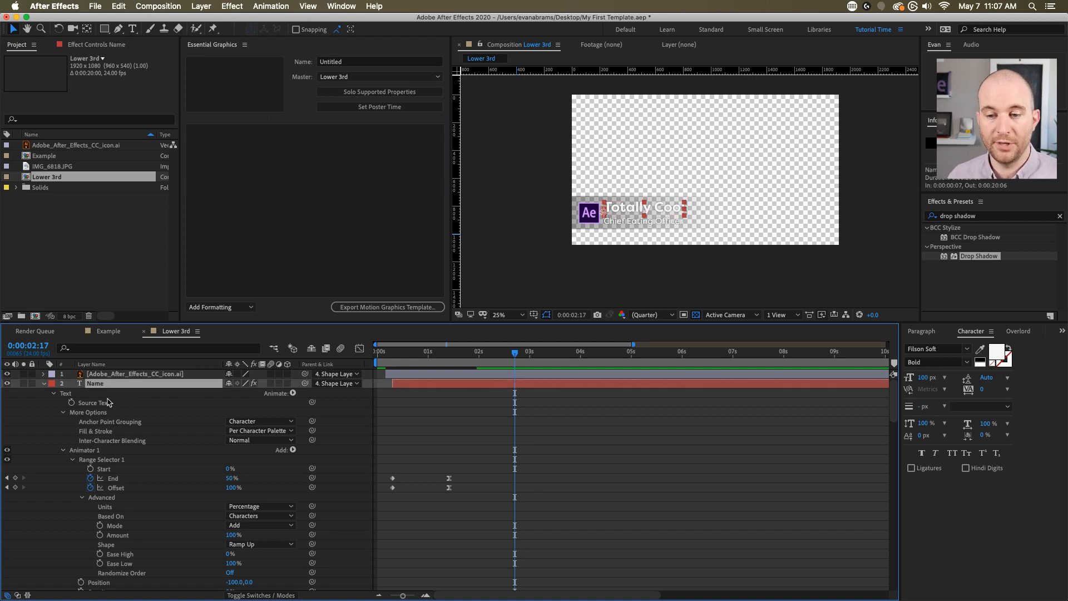
pyautogui.click(107, 403)
pyautogui.moveTo(108, 403); pyautogui.dragTo(259, 194)
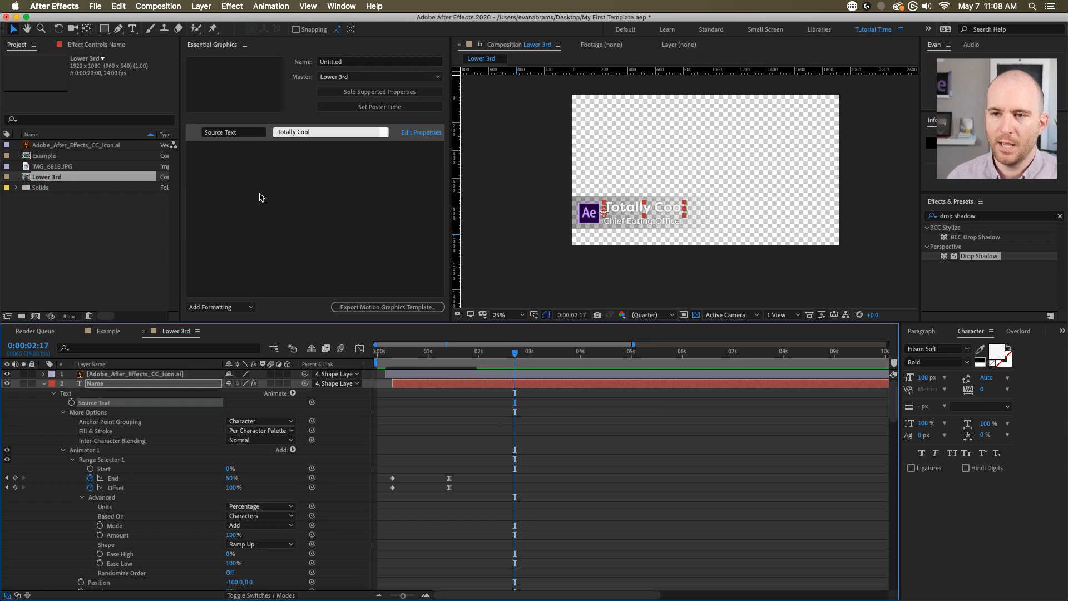
pyautogui.click(259, 133)
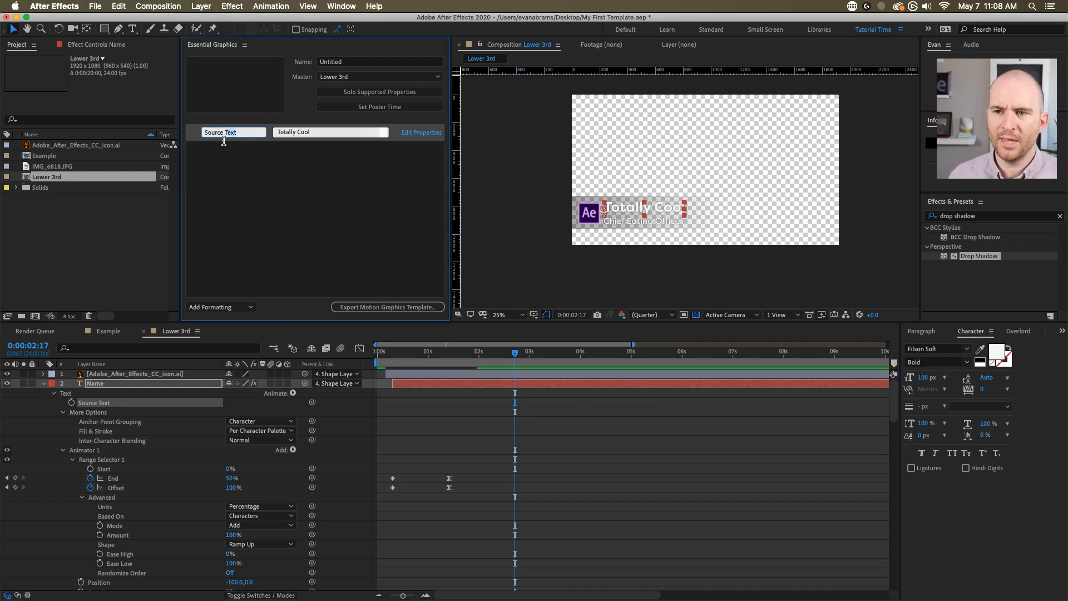
pyautogui.write('Name')
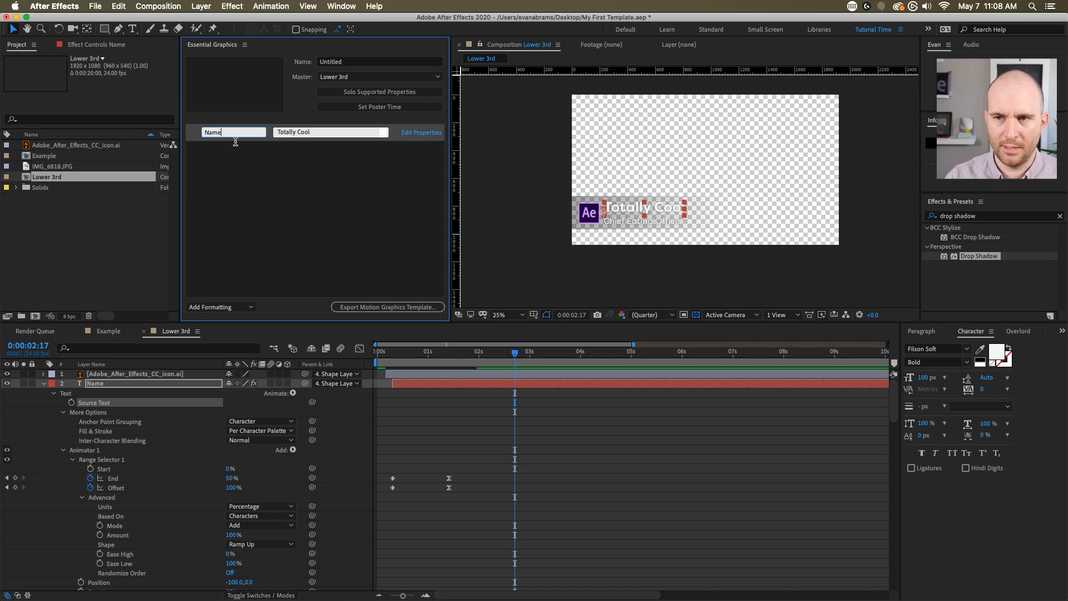
pyautogui.press('Return')
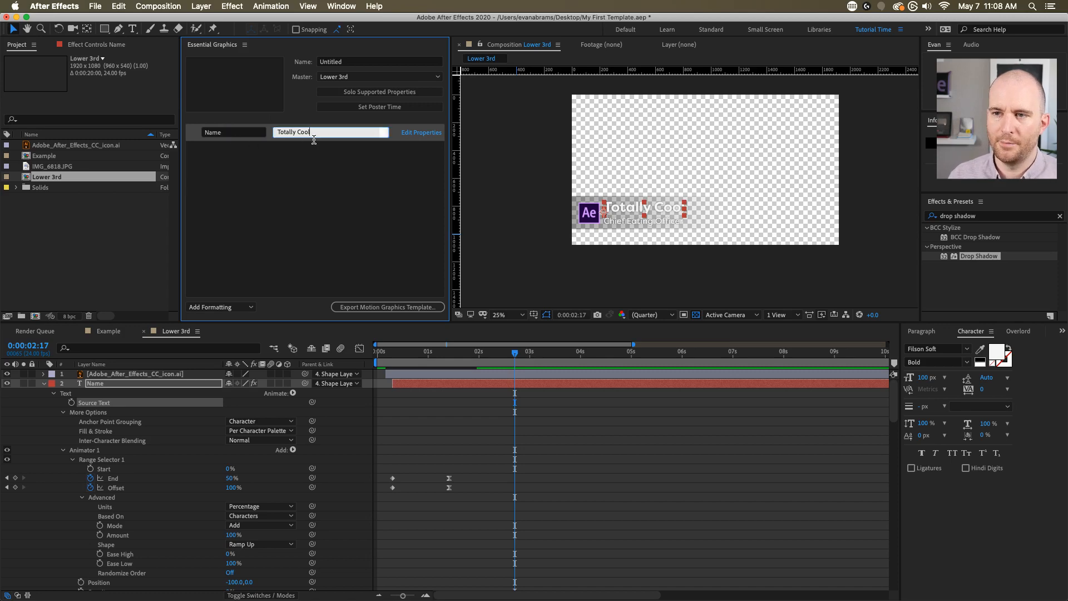
# - Change the template's Name control text to "Something New"
pyautogui.click(316, 134)
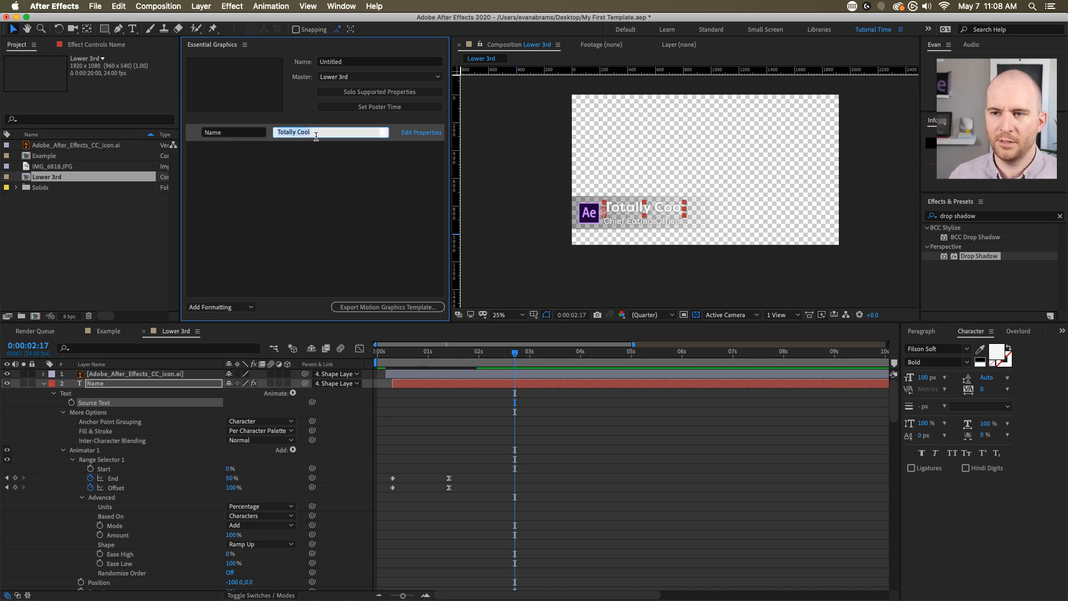
pyautogui.write('Something New')
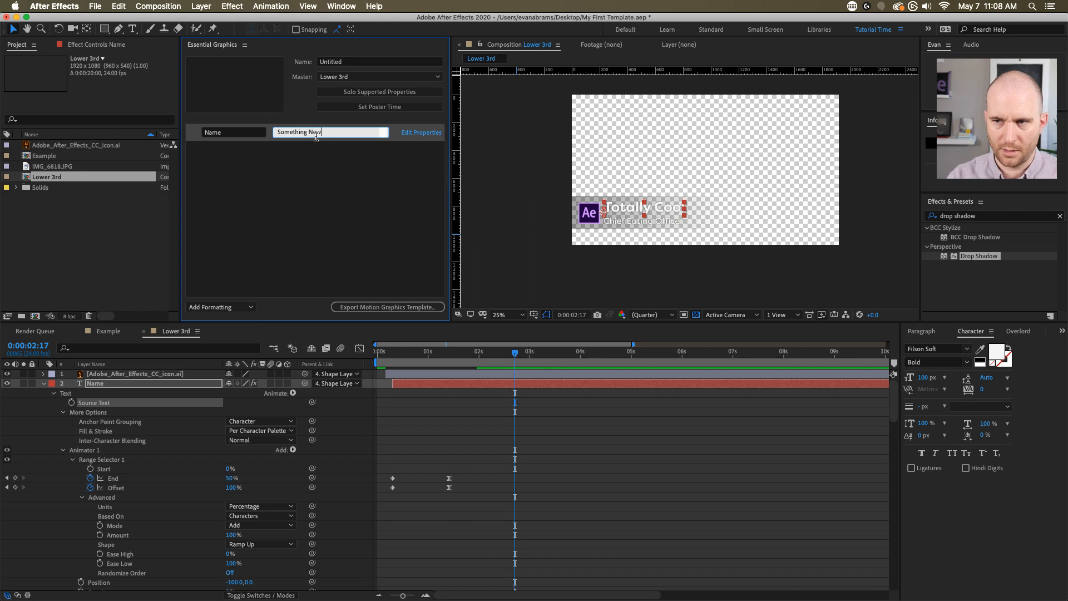
pyautogui.click(386, 169)
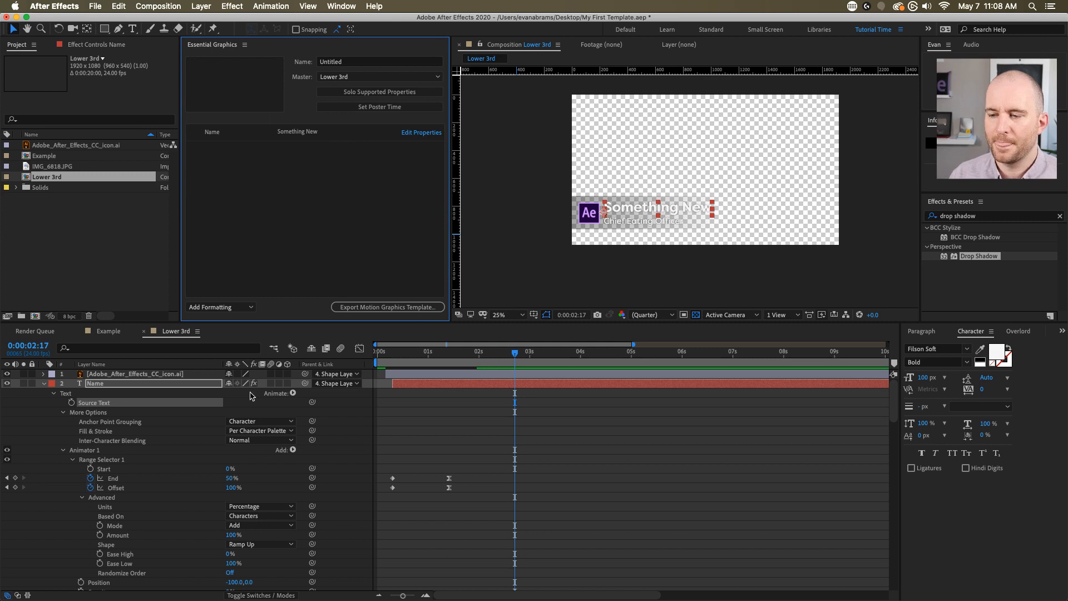
# - Add the Title layer's Source Text to the template's controls and label it "Title"
pyautogui.click(44, 383)
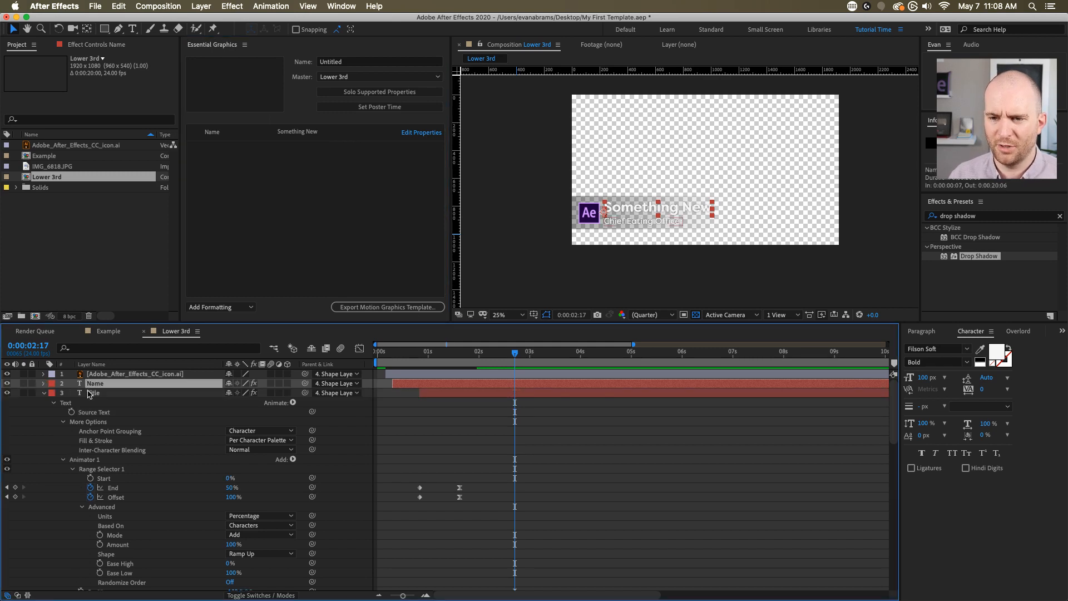
pyautogui.moveTo(93, 412); pyautogui.dragTo(229, 153)
pyautogui.click(228, 153)
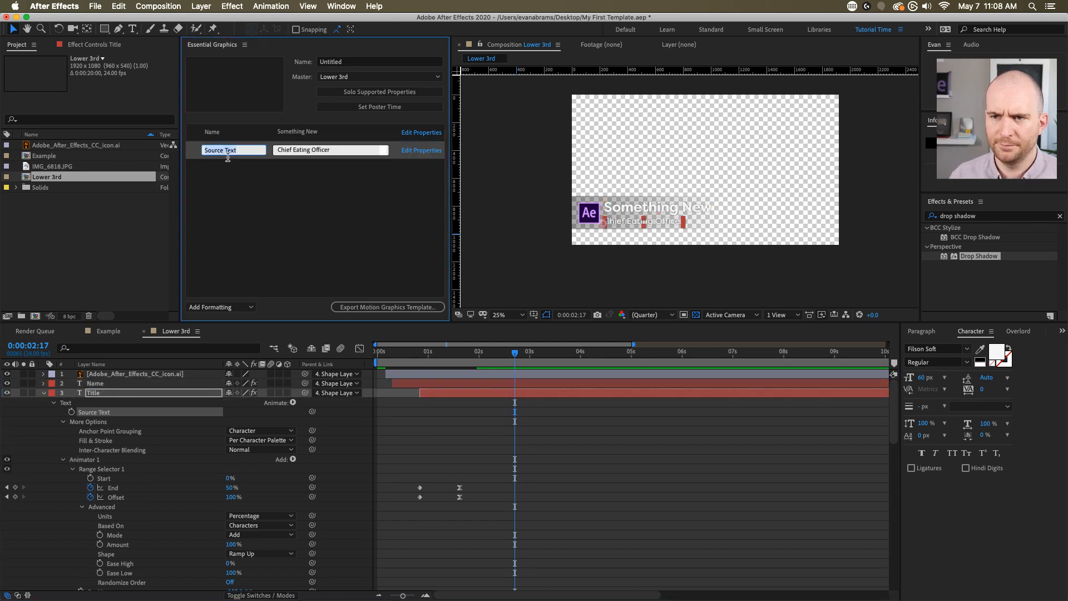
pyautogui.write('Title')
pyautogui.press('Return')
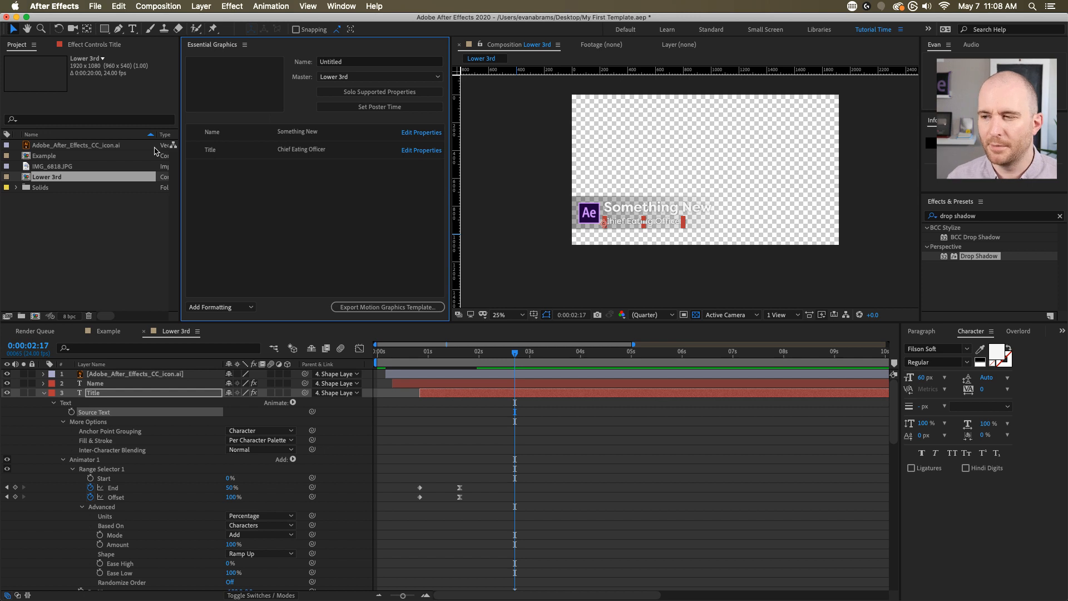
# - Collapse the Title layer's properties, select Shape Layer 1, and preview the animation from 0:00:00:00
pyautogui.click(43, 393)
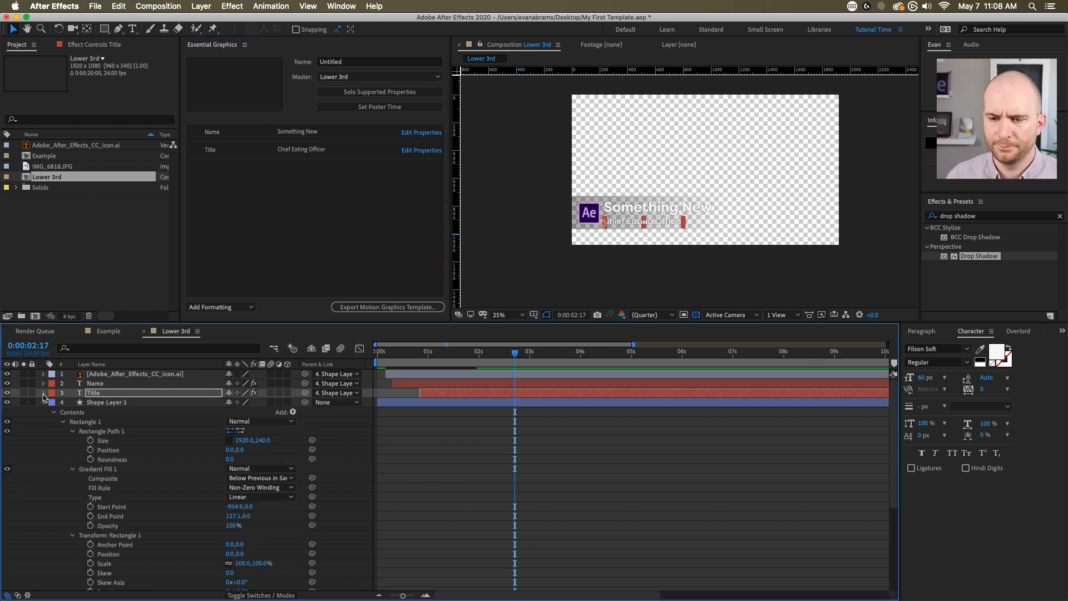
pyautogui.click(105, 402)
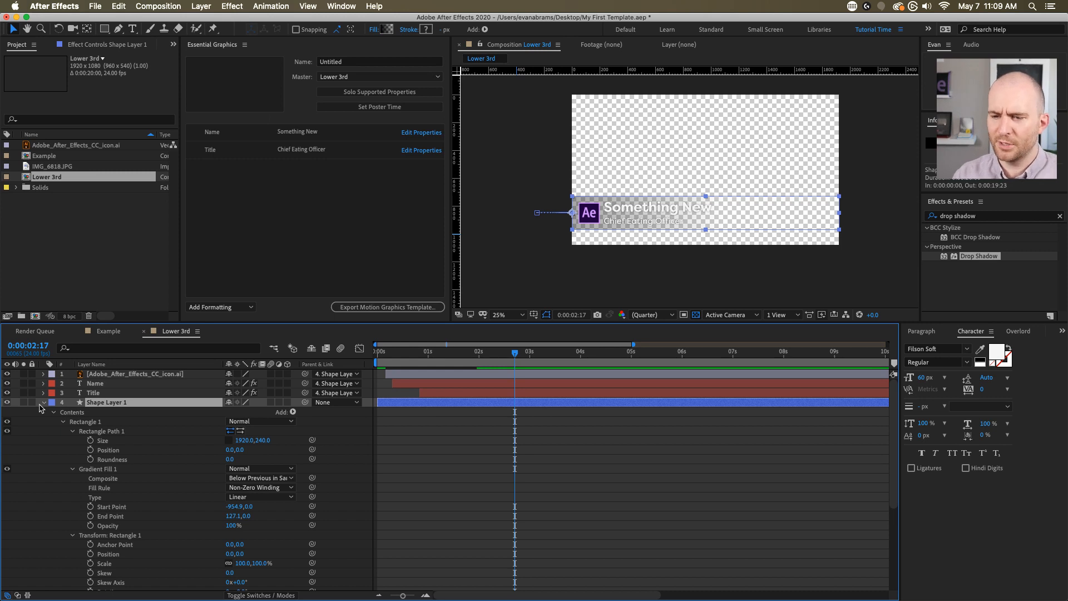
pyautogui.press('Home')
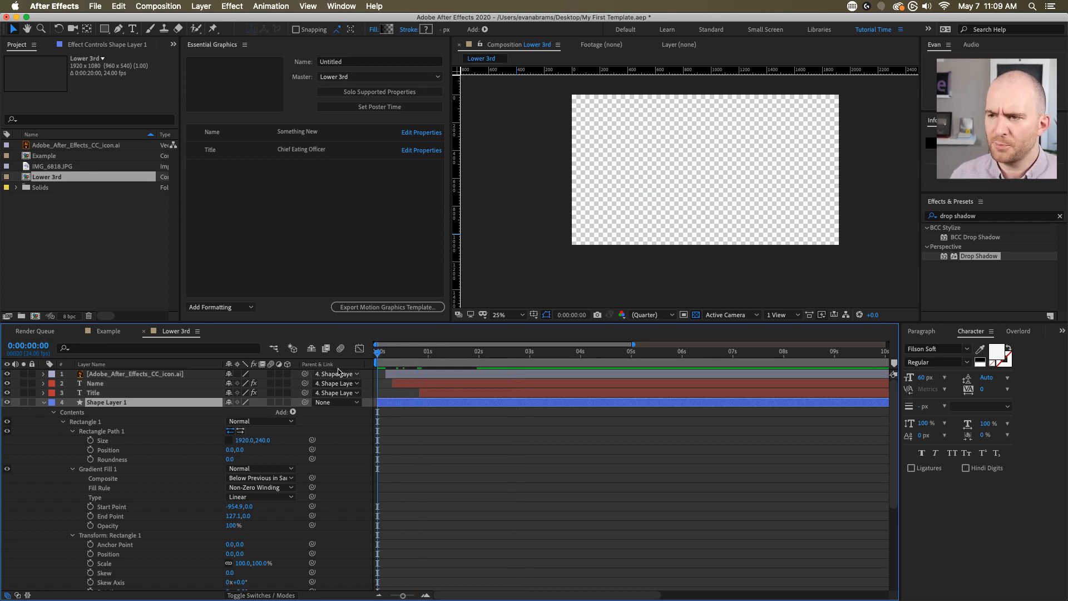
pyautogui.press('space')
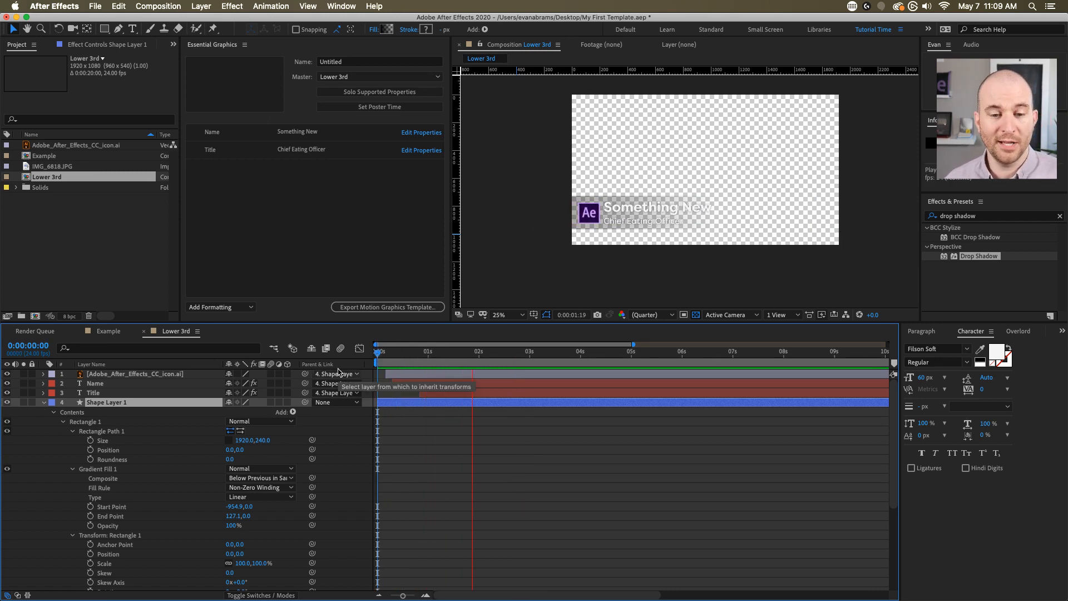
# - Replay the lower-third animation from the start, stop at 0:00:01:14, and deselect the shape layer
pyautogui.press('space')
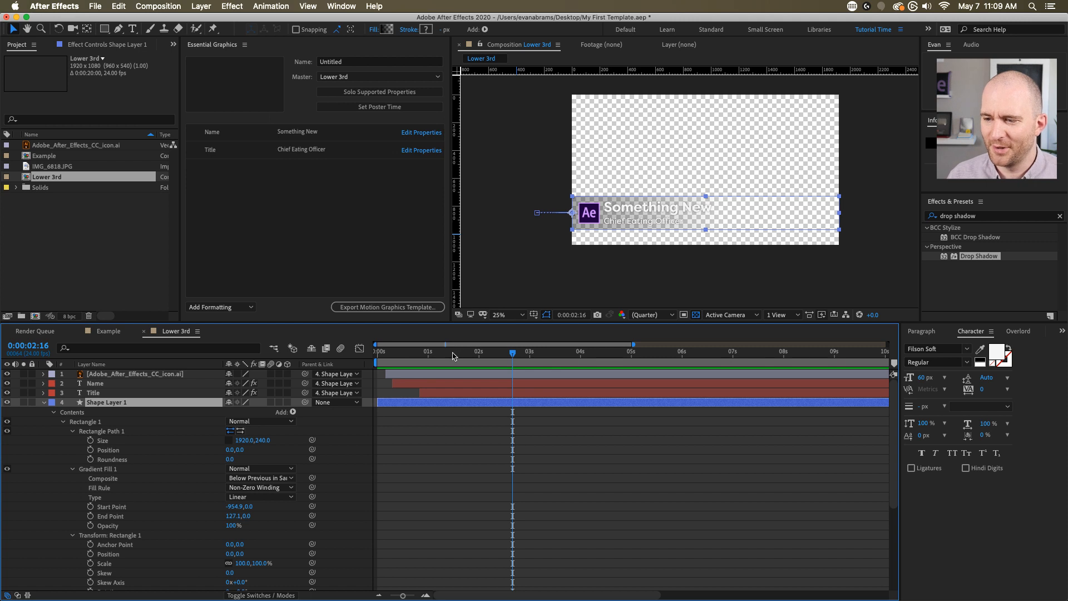
pyautogui.press('Home')
pyautogui.press('space')
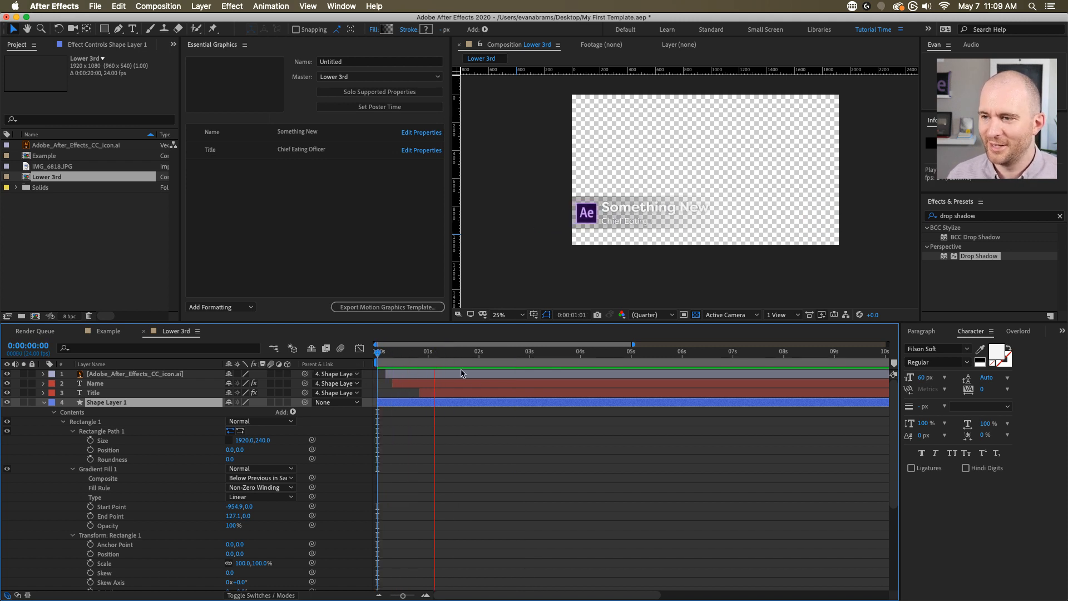
pyautogui.press('space')
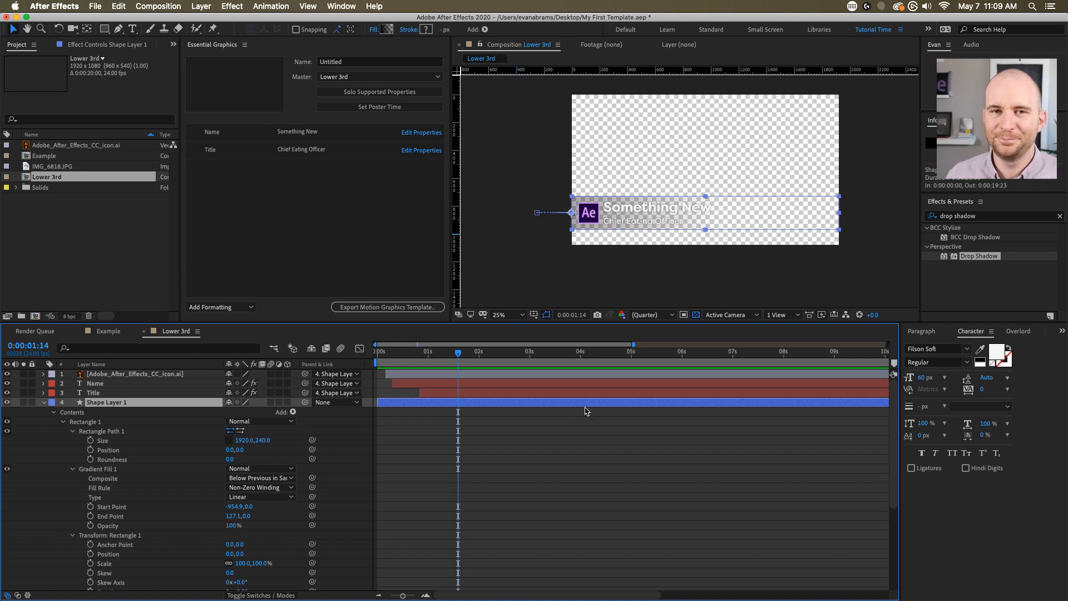
pyautogui.click(556, 432)
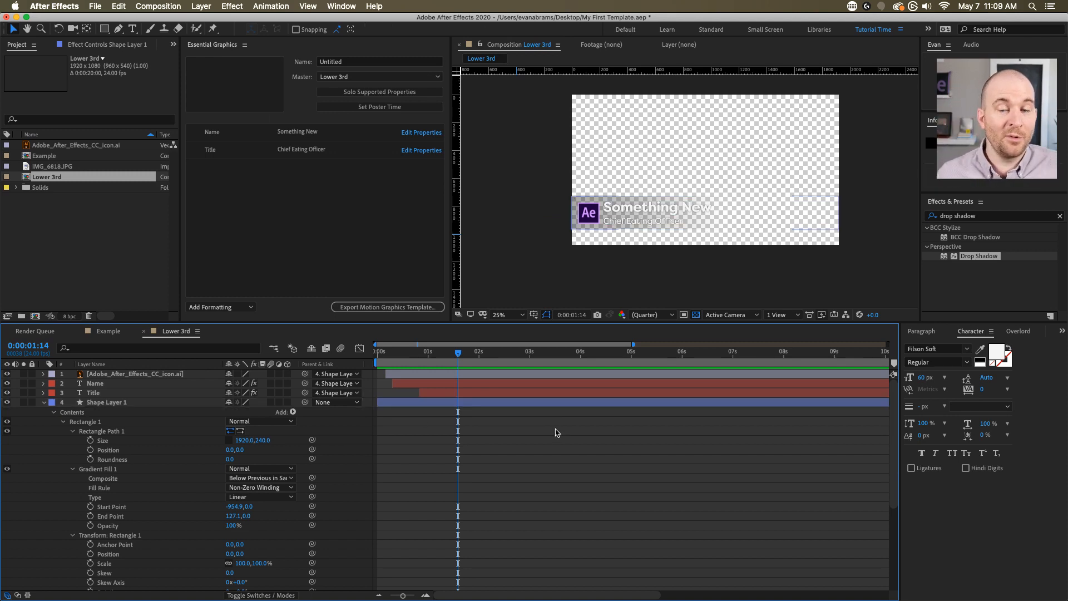
# - Find the Tint effect by searching for "tint" and apply it to Shape Layer 1
pyautogui.click(418, 402)
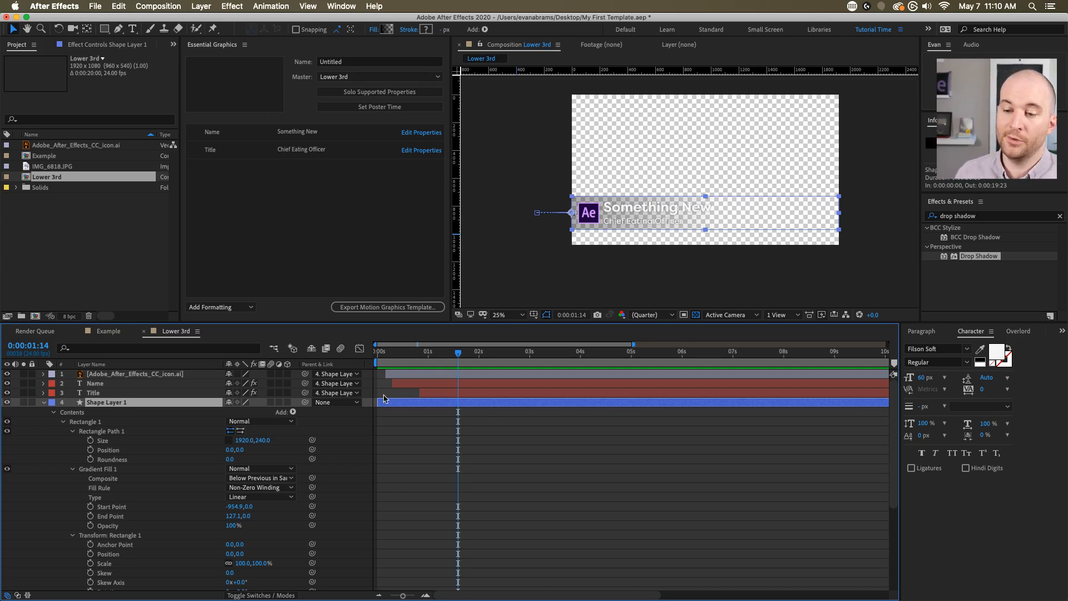
pyautogui.scroll(-5, 130, 507)
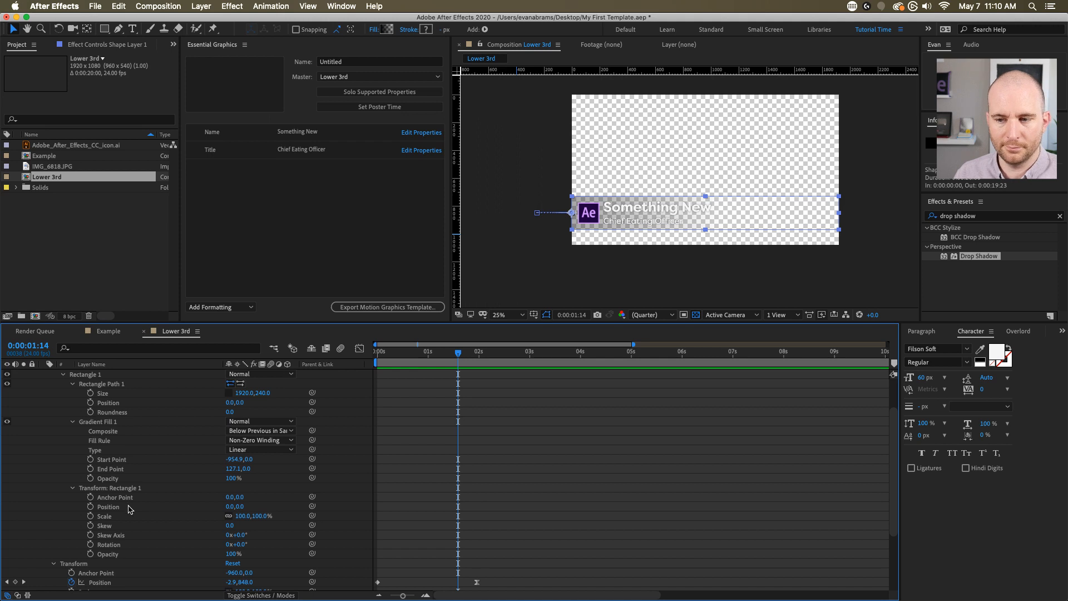
pyautogui.scroll(3, 129, 509)
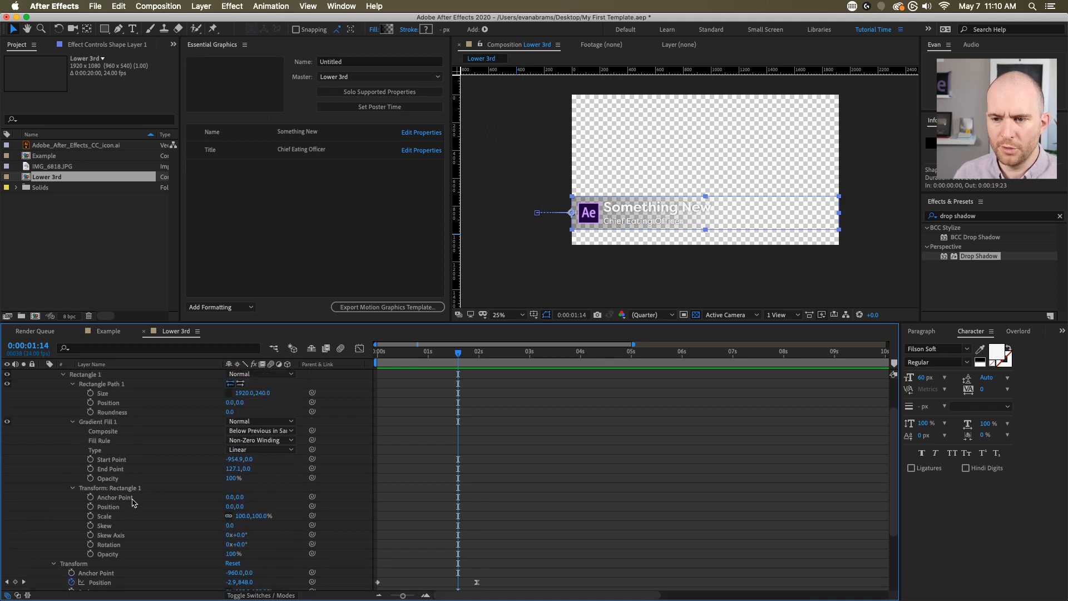
pyautogui.click(110, 421)
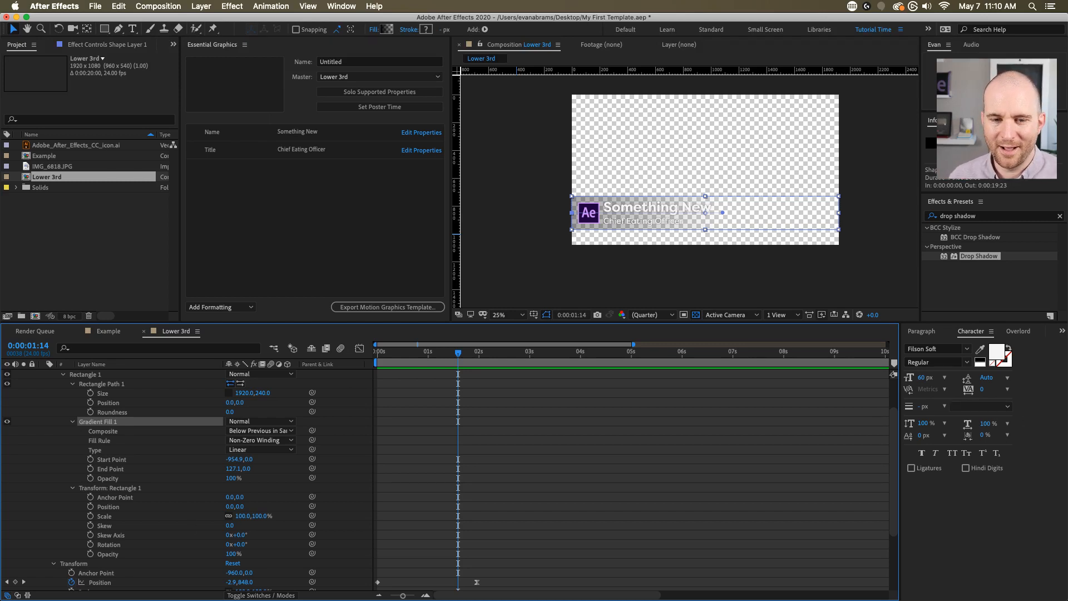
pyautogui.click(982, 217)
pyautogui.write('tint')
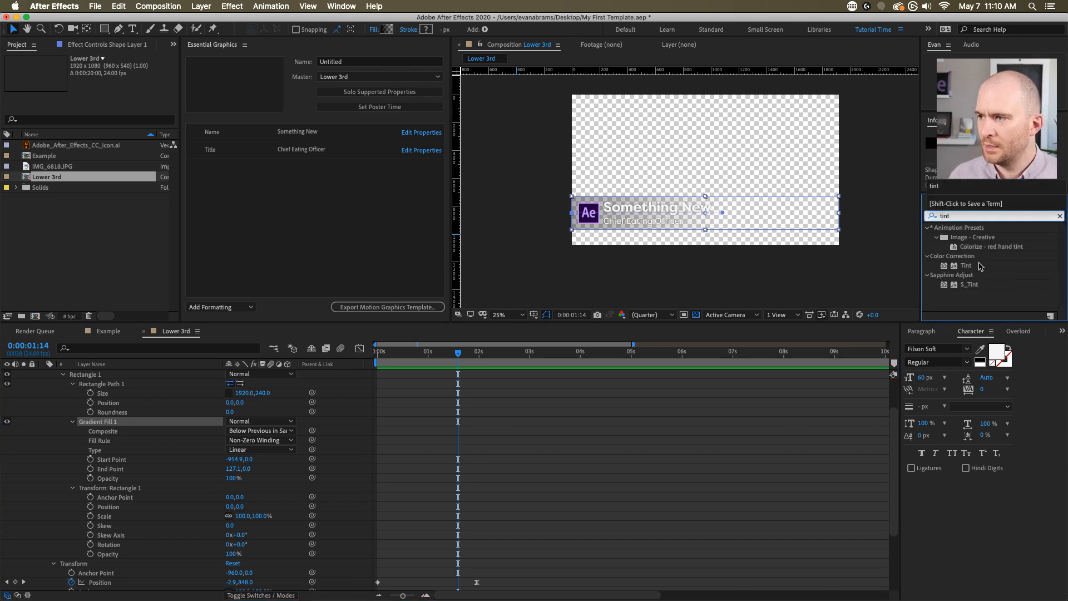
pyautogui.moveTo(970, 266); pyautogui.dragTo(754, 204)
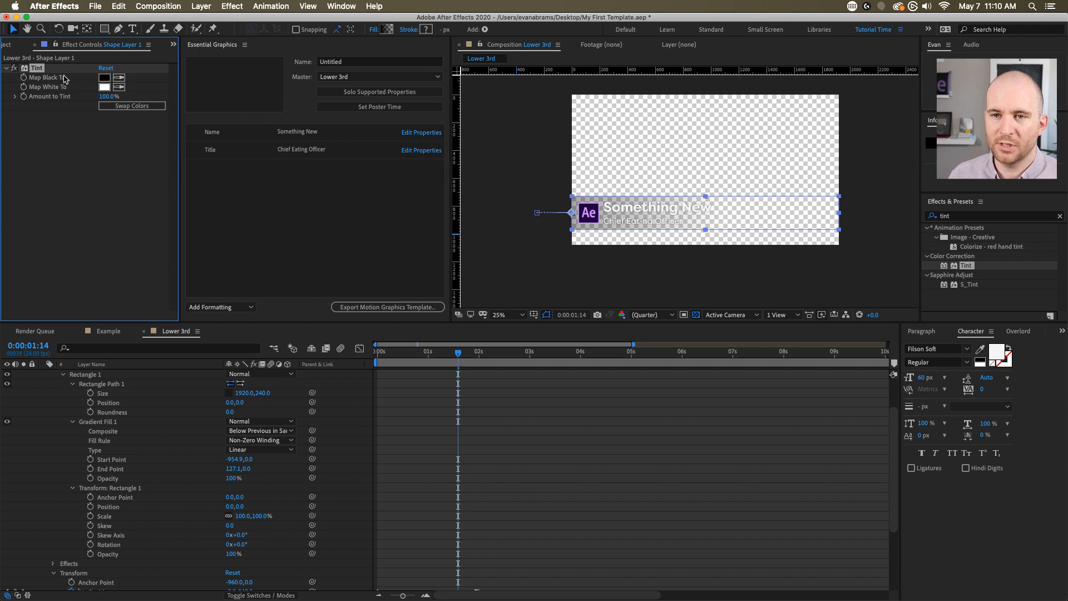
# - Sample the dark purple inside the Ae logo as the tint's Map Black To color
pyautogui.click(118, 80)
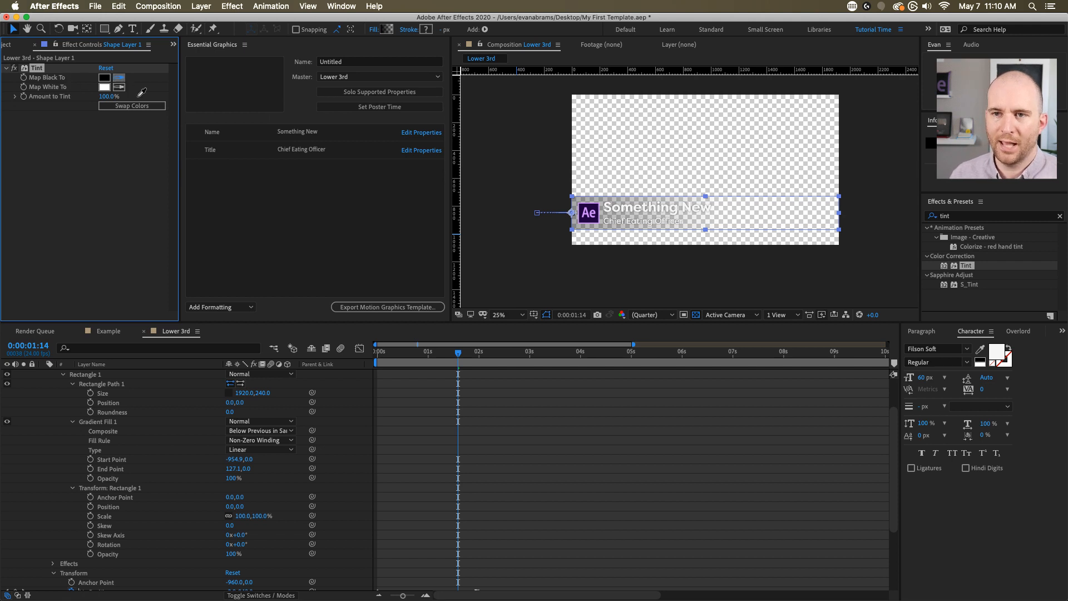
pyautogui.click(597, 209)
pyautogui.press('.')
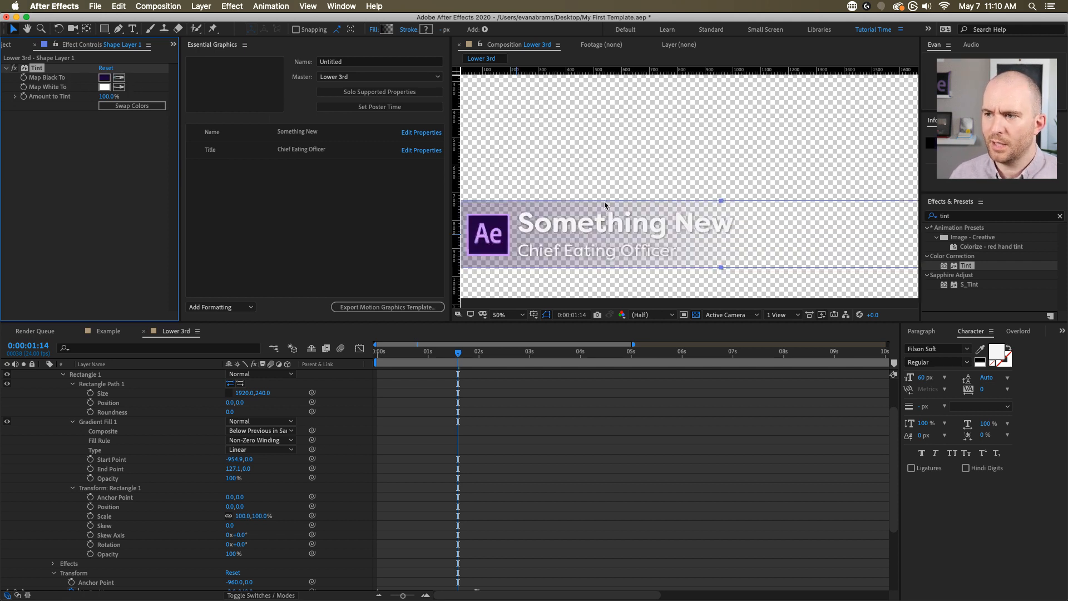
# - Make the IMG_6818.JPG background layer visible and sample the Ae logo's light purple border as the tint's Map Black To color
pyautogui.scroll(5, 76, 464)
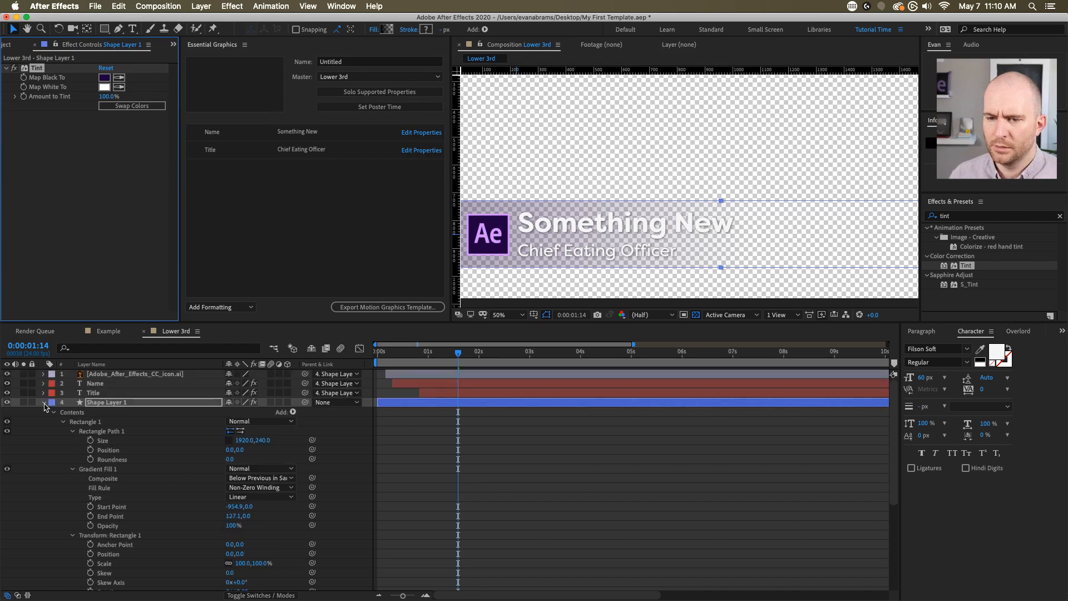
pyautogui.click(43, 402)
pyautogui.click(7, 412)
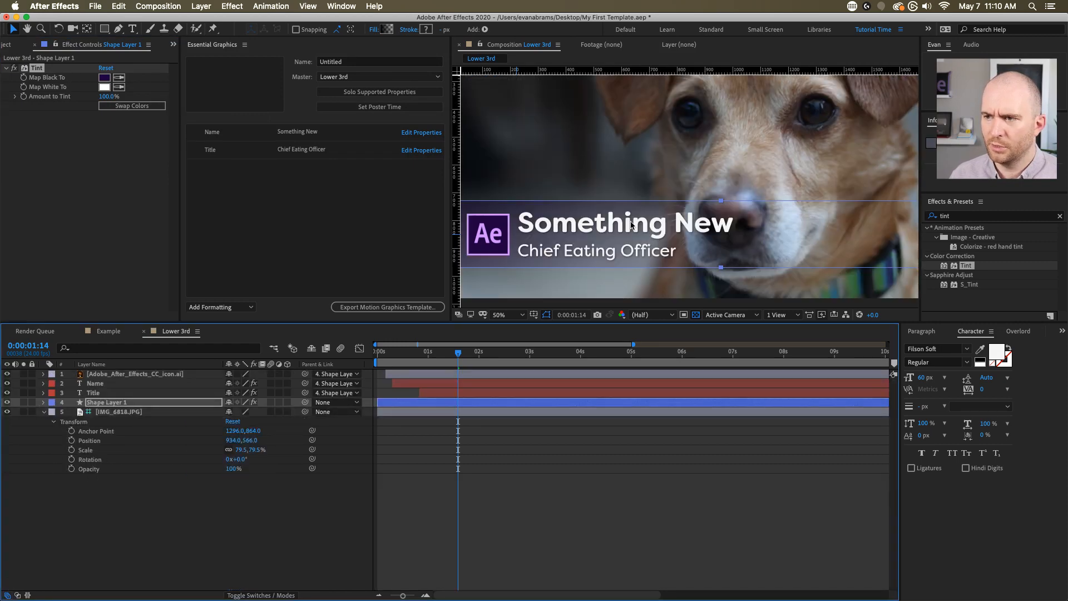
pyautogui.click(118, 77)
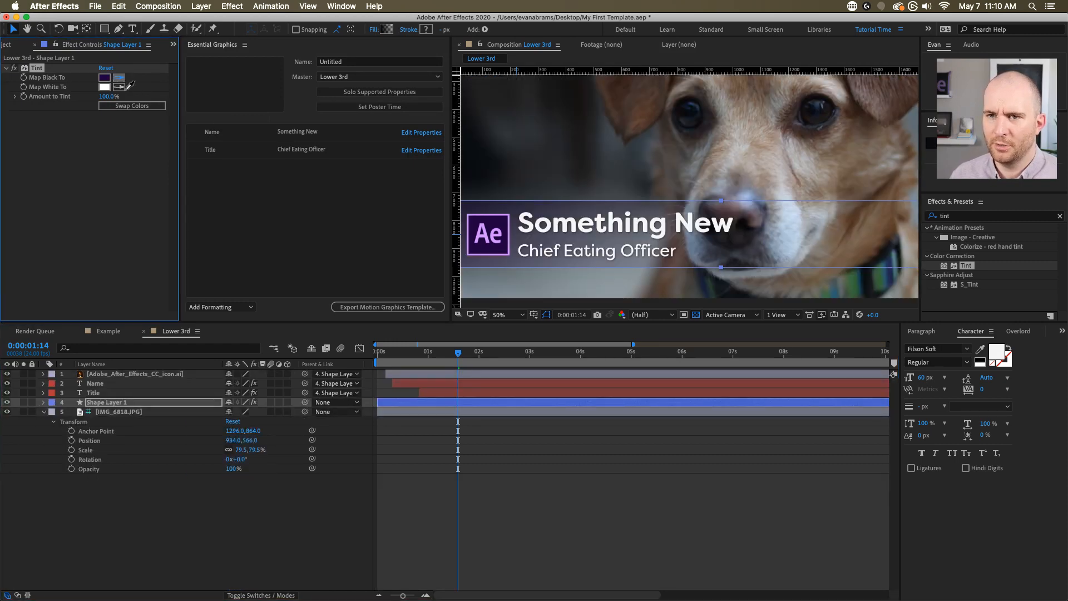
pyautogui.click(508, 219)
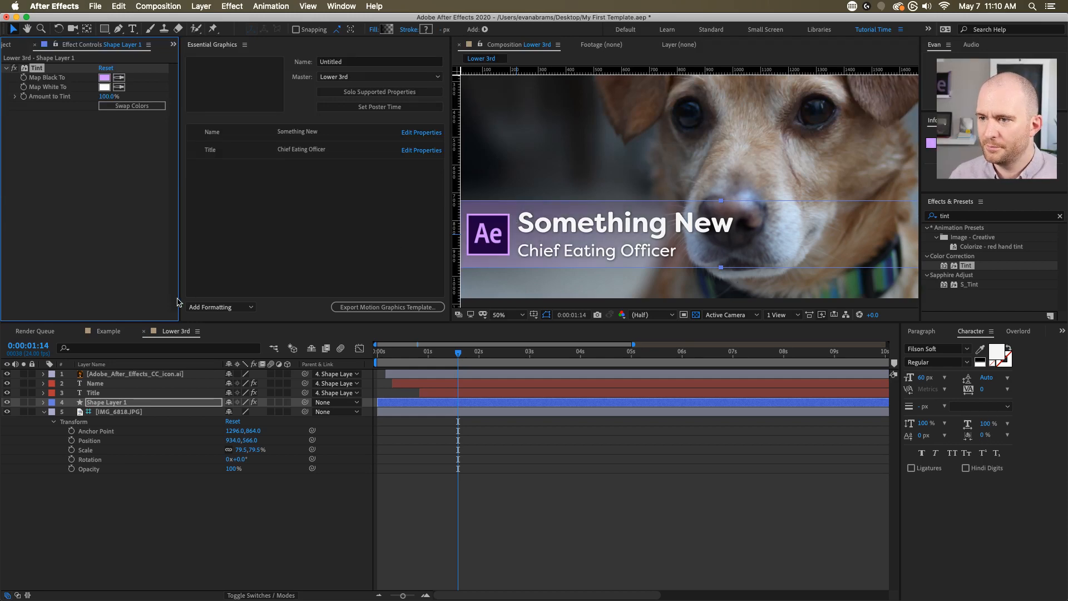
# - Try to sample a Map White To color for the tint from the Ae logo
pyautogui.click(119, 87)
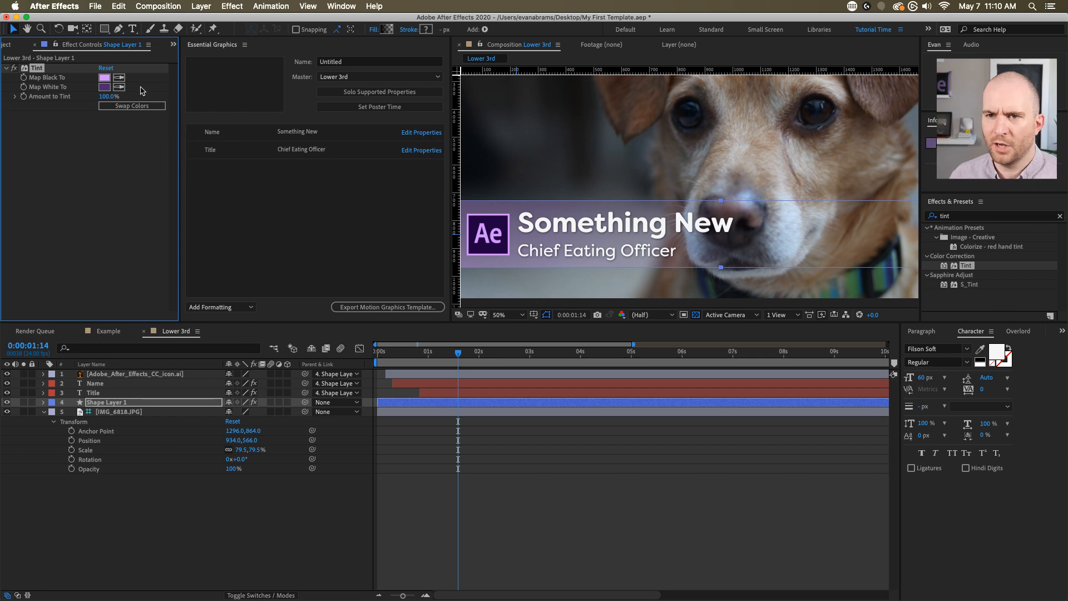
pyautogui.click(493, 217)
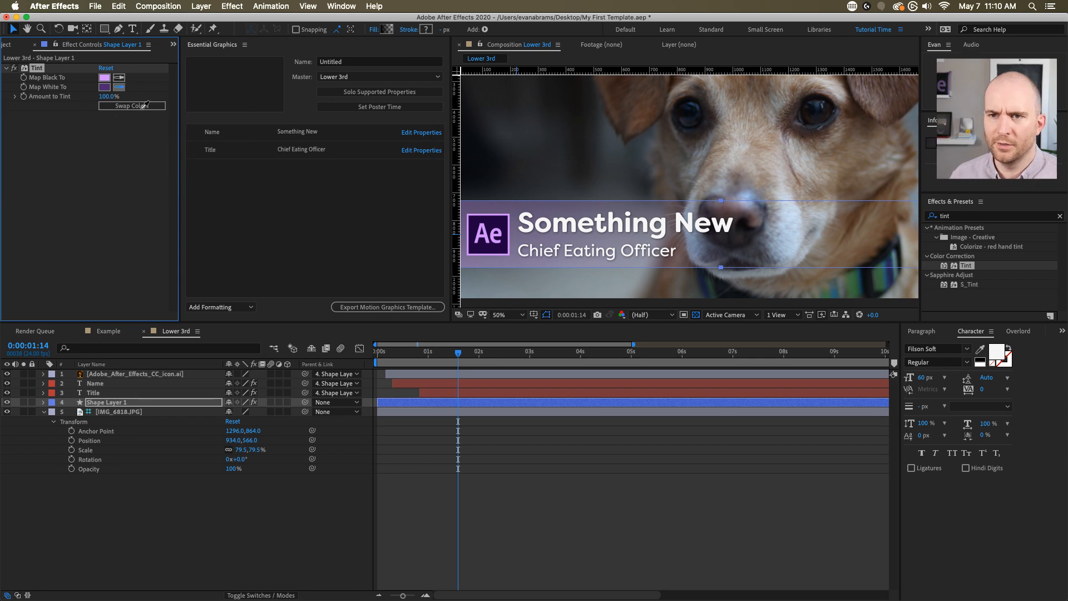
pyautogui.click(491, 218)
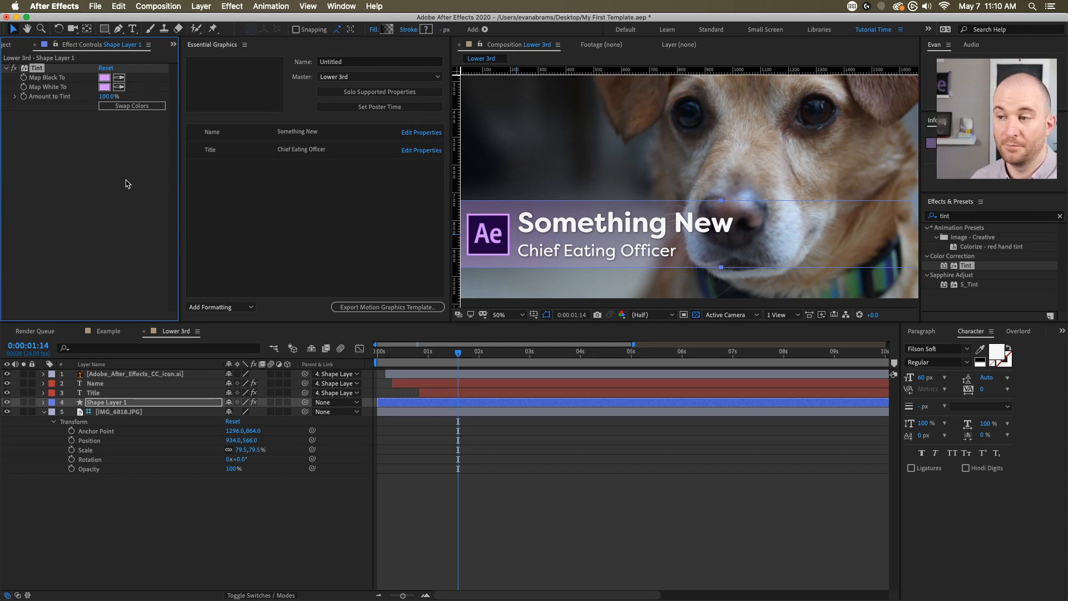
# - Reveal Shape Layer 1's modified properties and set the end color stop of Gradient Fill 1 to white (FFFFFF)
pyautogui.click(134, 403)
pyautogui.press('u')
pyautogui.press('u')
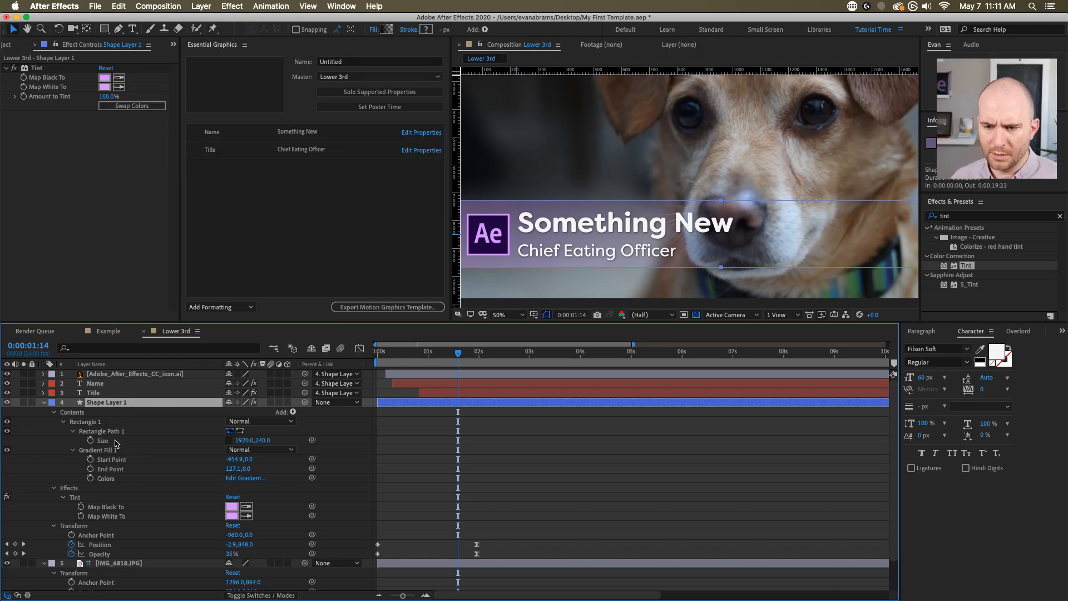
pyautogui.click(73, 451)
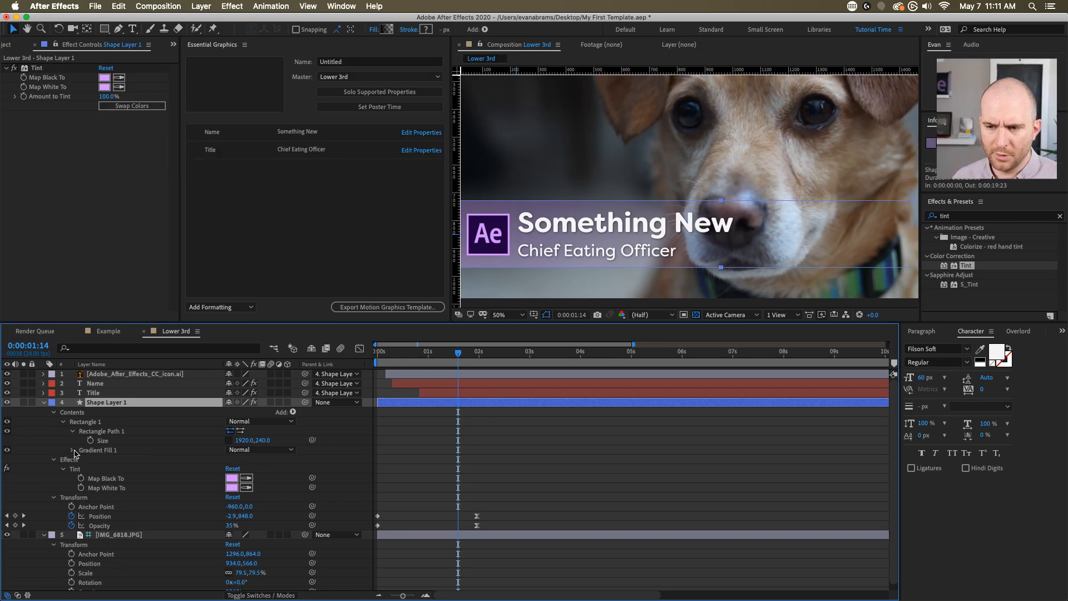
pyautogui.click(73, 450)
pyautogui.click(245, 507)
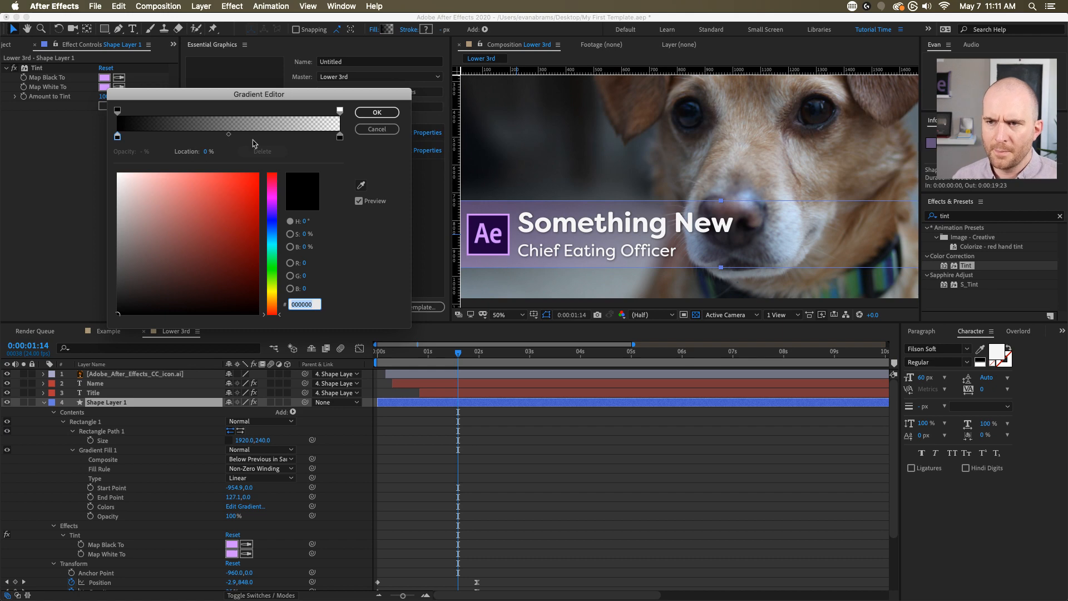
pyautogui.click(341, 137)
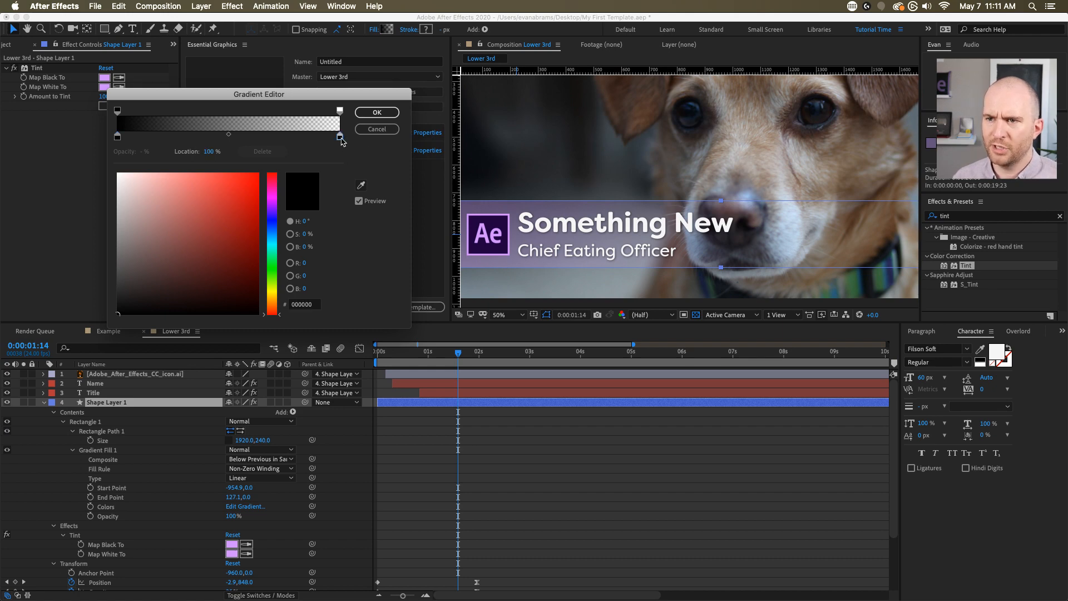
pyautogui.moveTo(217, 212); pyautogui.dragTo(31, 126)
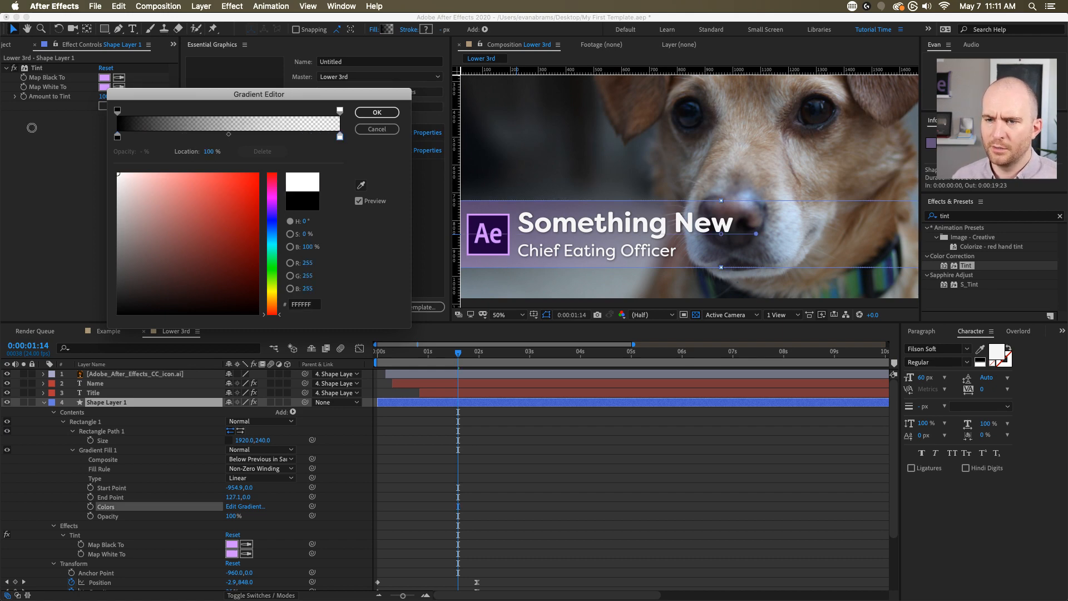
pyautogui.click(376, 113)
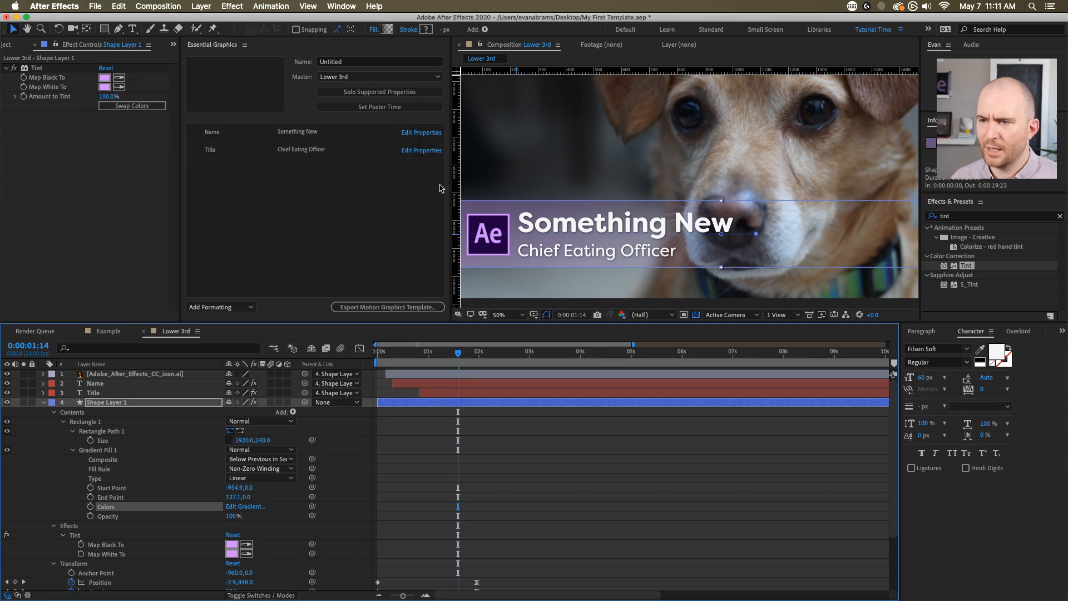
# - Set the tint's Map White To color to black (000000)
pyautogui.press(',')
pyautogui.press(',')
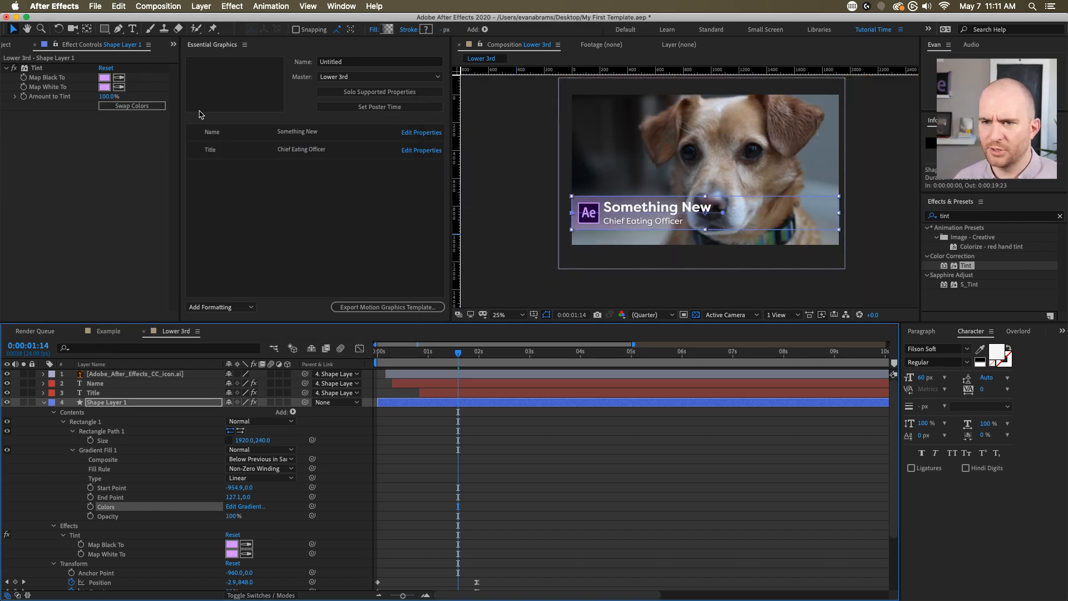
pyautogui.click(105, 87)
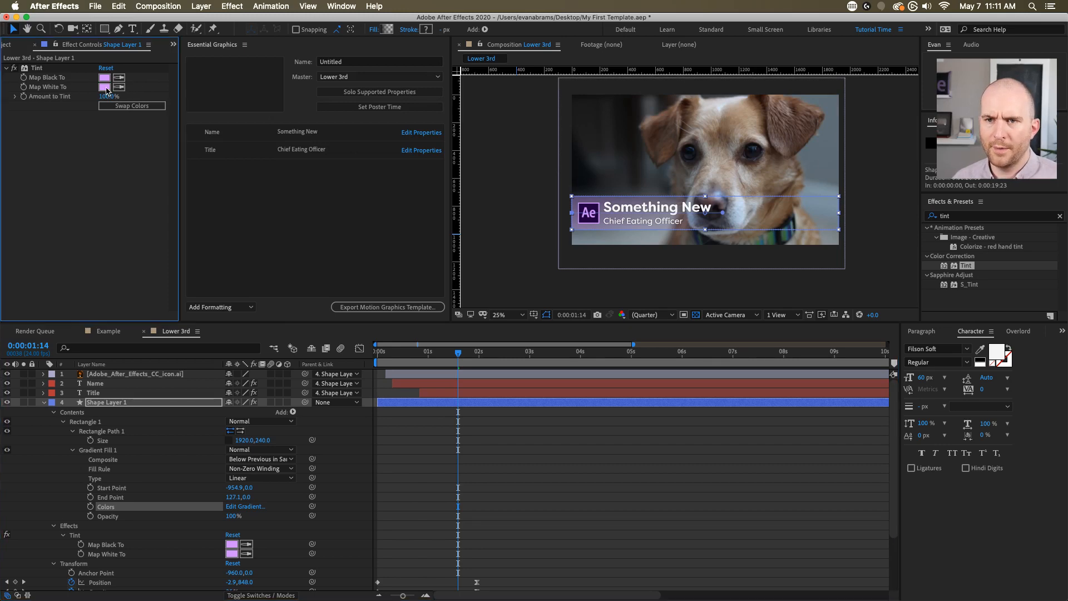
pyautogui.moveTo(194, 166); pyautogui.dragTo(196, 124)
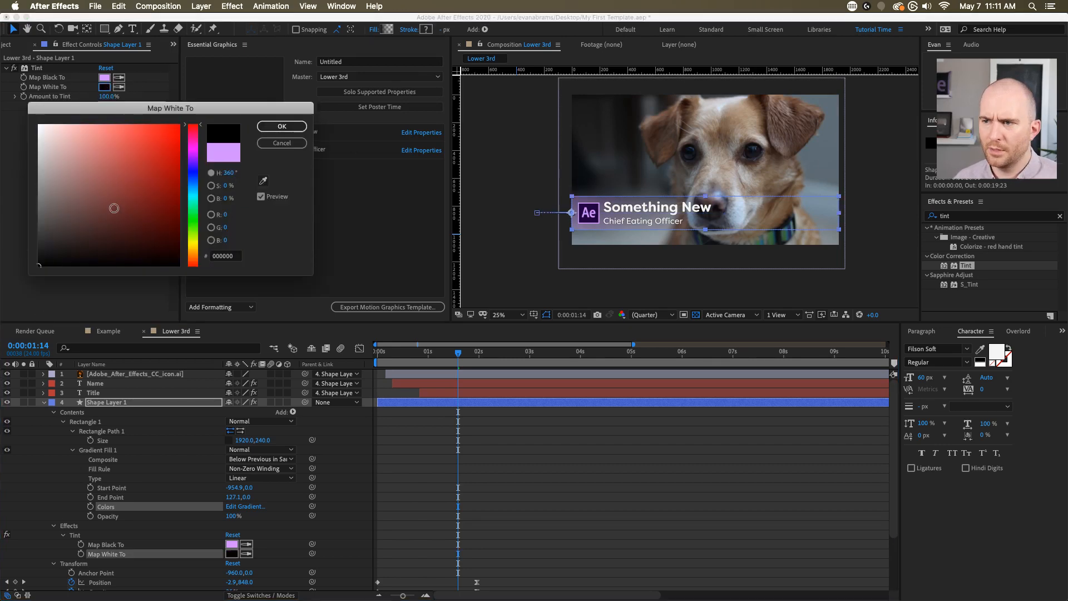
pyautogui.click(300, 126)
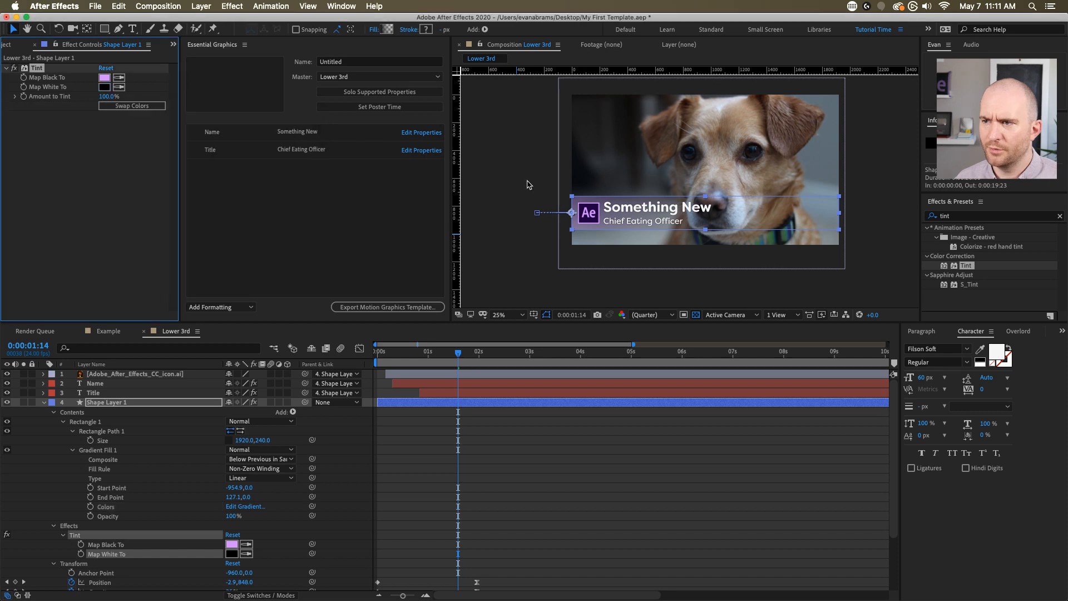
# - Sample the dark purple of the Ae logo as the tint's Map White To color
pyautogui.scroll(2, 645, 224)
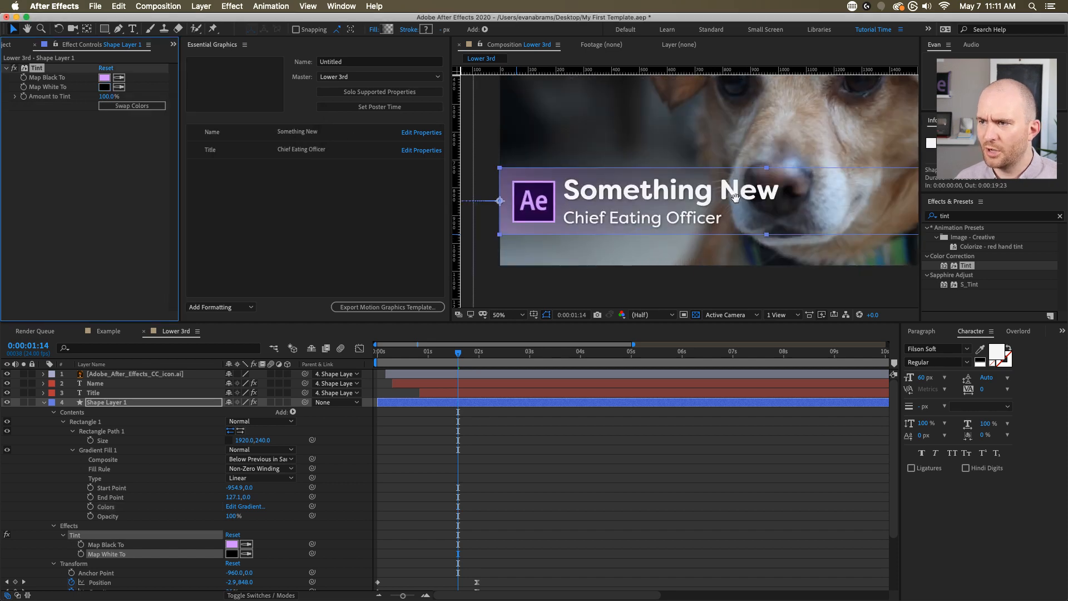
pyautogui.moveTo(733, 194); pyautogui.dragTo(699, 204)
pyautogui.click(118, 87)
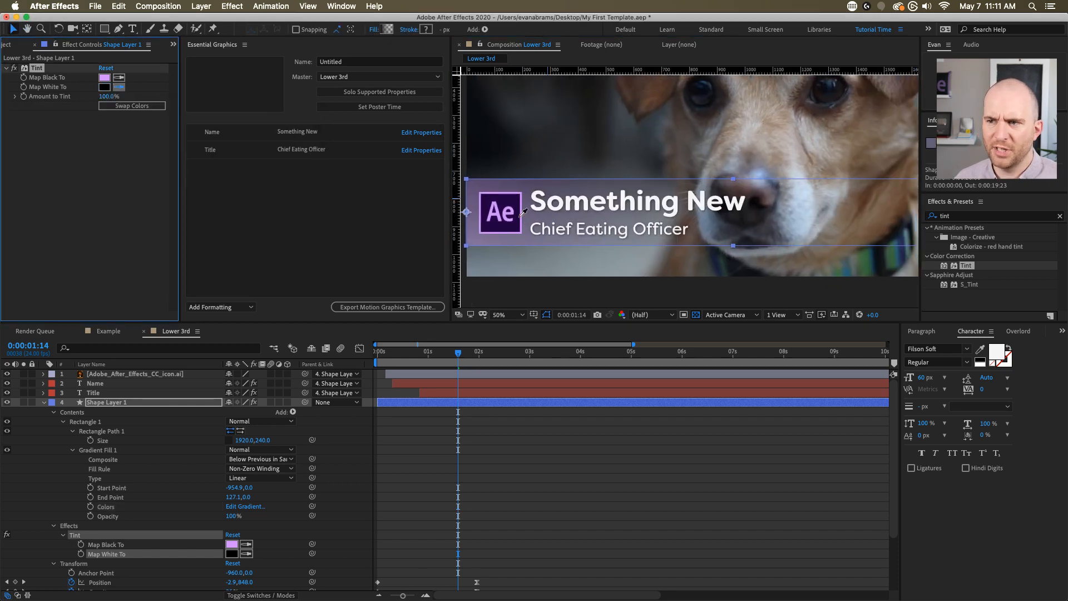
pyautogui.click(521, 213)
pyautogui.click(133, 151)
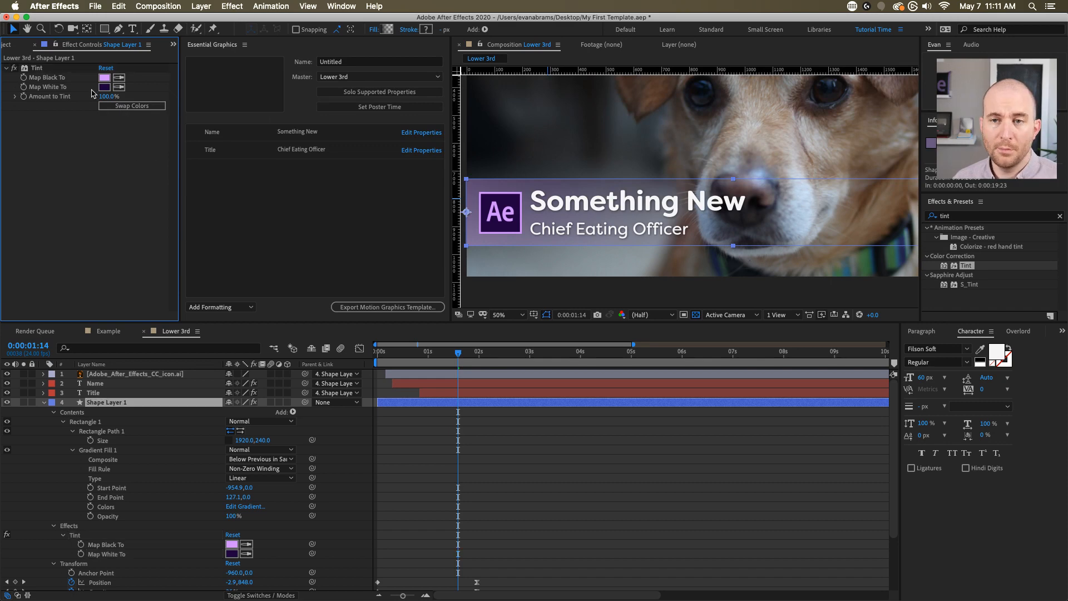
# - Add the tint's Map Black To and Map White To colors to the template's Essential Graphics controls
pyautogui.click(101, 544)
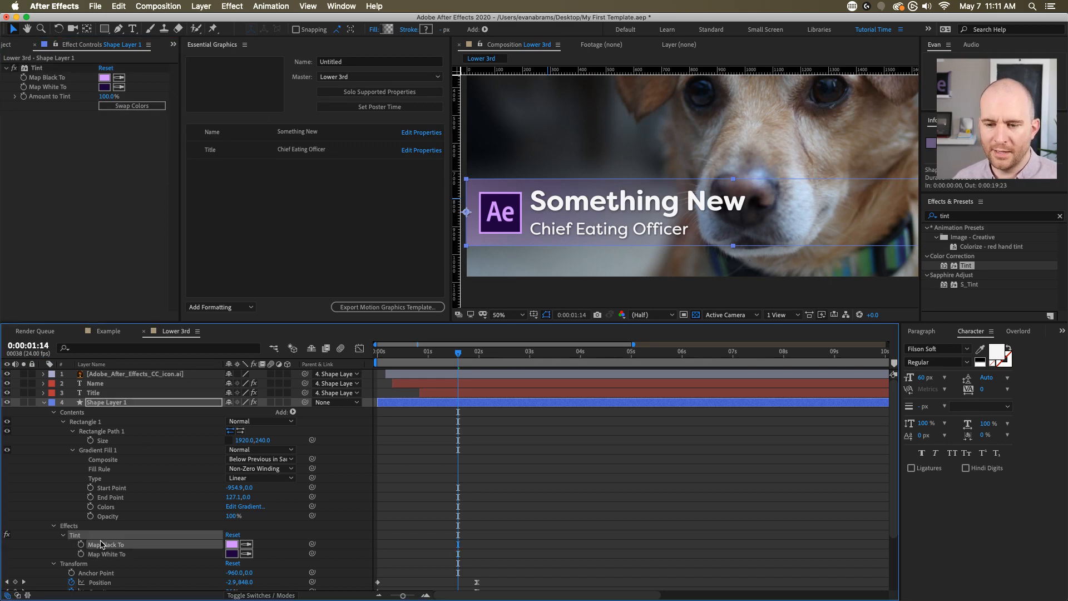
pyautogui.click(46, 546)
pyautogui.moveTo(87, 545); pyautogui.dragTo(284, 240)
pyautogui.moveTo(106, 554); pyautogui.dragTo(279, 232)
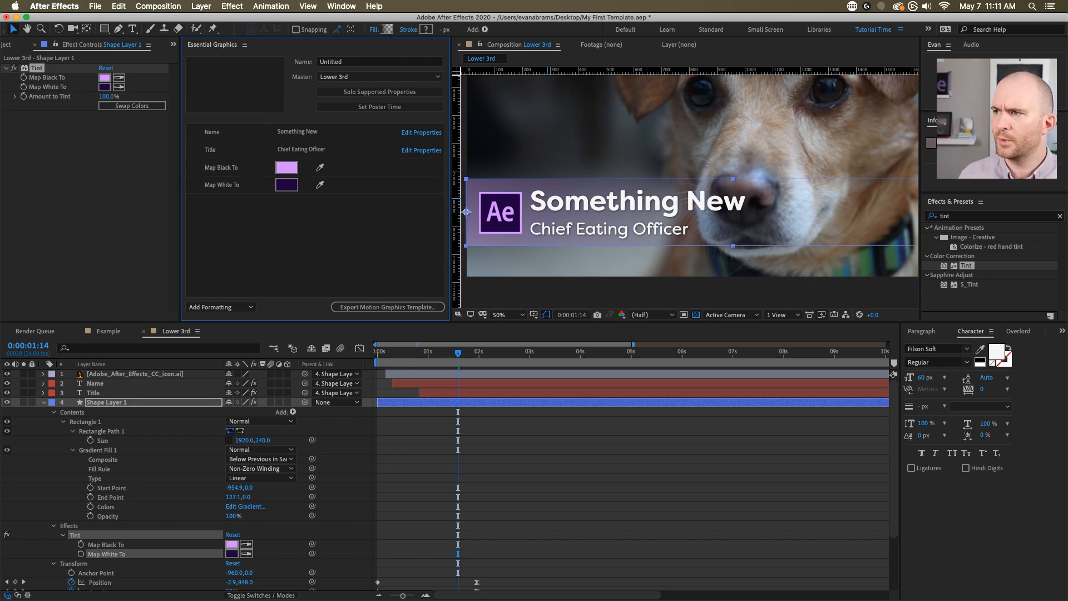
# - Resize the stacked side panels so the Info panel's color and position values are exposed
pyautogui.moveTo(965, 115); pyautogui.dragTo(966, 183)
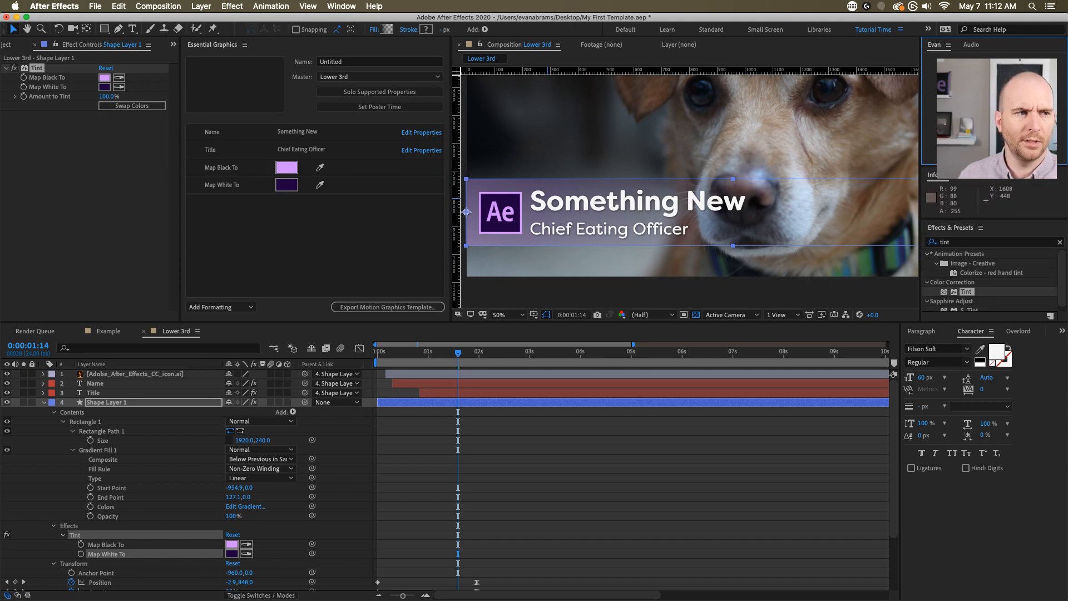
# - Shrink the Info panel by enlarging the panel stacked above it
pyautogui.moveTo(972, 170); pyautogui.dragTo(972, 191)
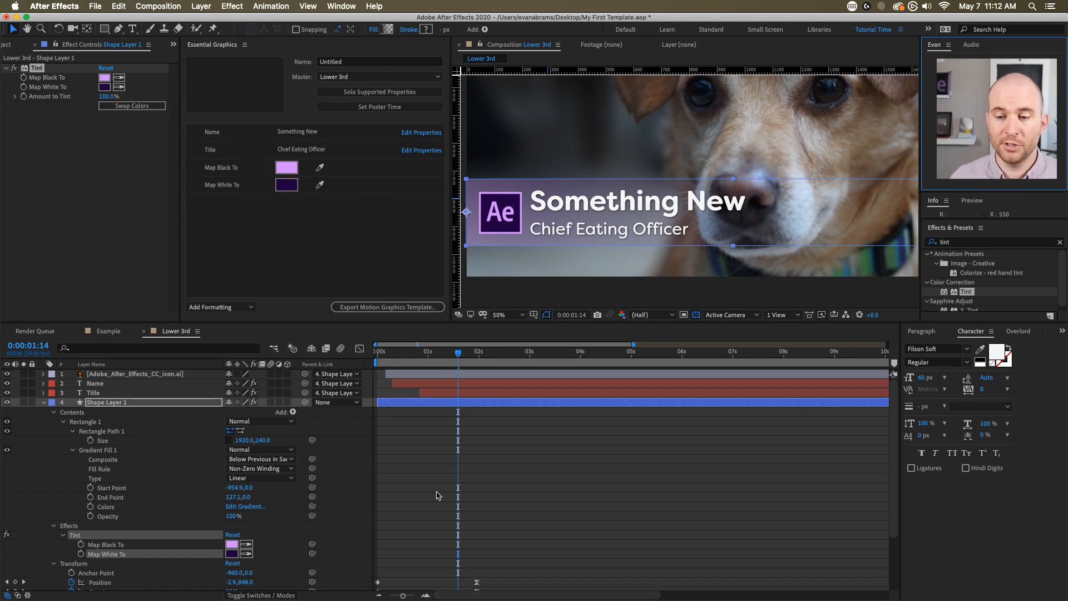
pyautogui.click(101, 440)
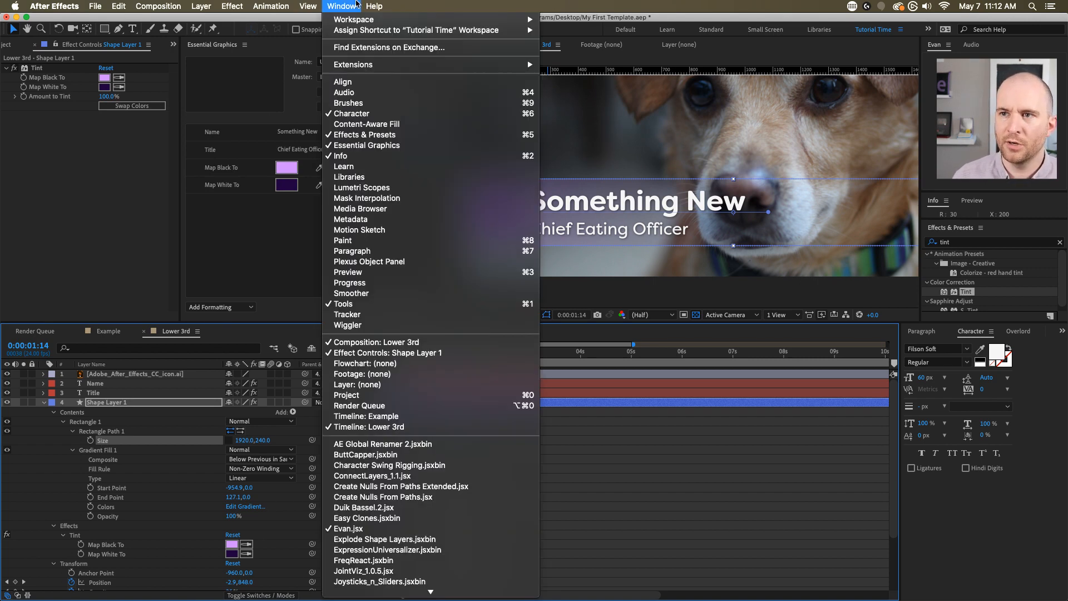
pyautogui.click(347, 6)
pyautogui.scroll(-1, 378, 373)
pyautogui.scroll(-3, 378, 372)
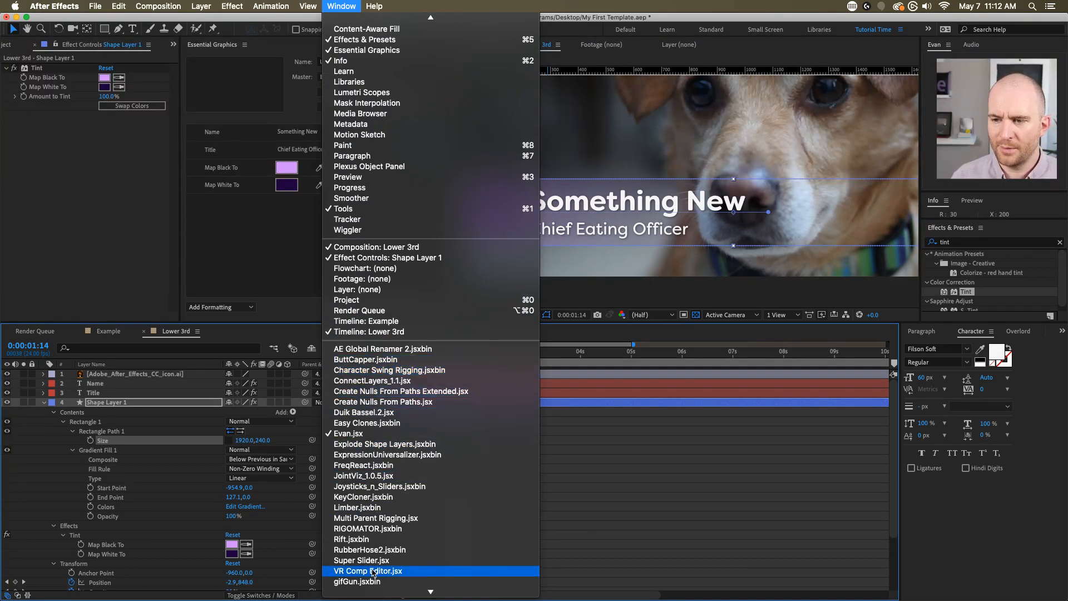
pyautogui.scroll(-1, 401, 448)
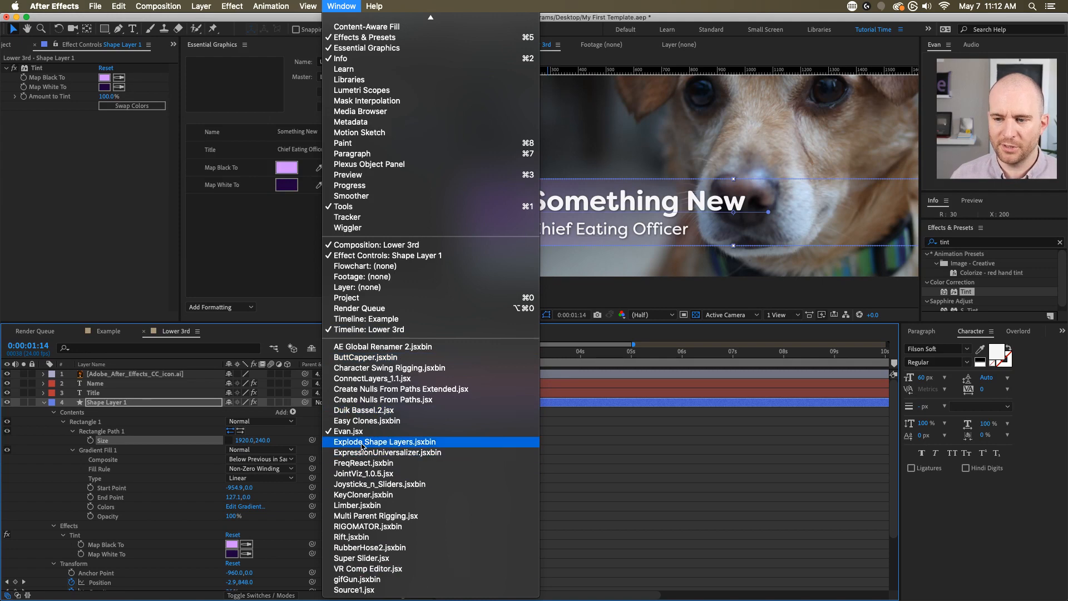
pyautogui.click(602, 436)
pyautogui.click(542, 403)
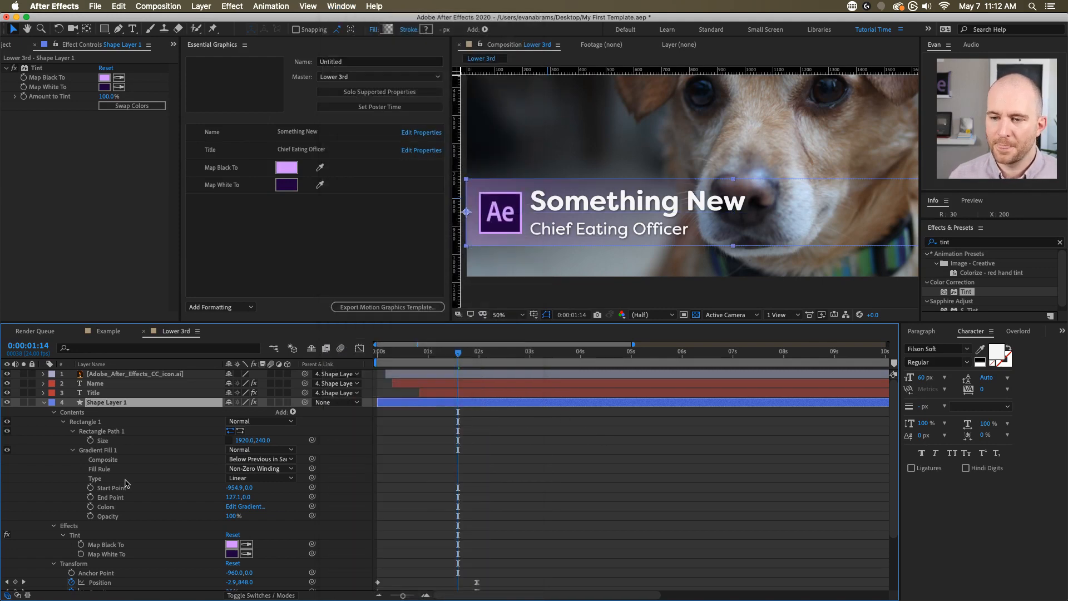
pyautogui.click(122, 484)
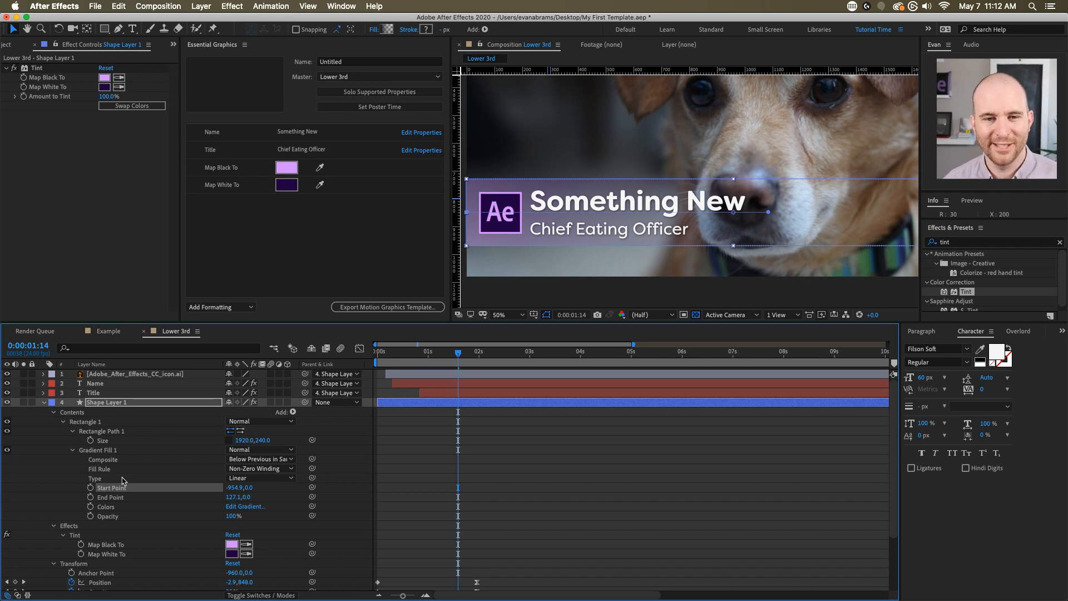
pyautogui.click(634, 517)
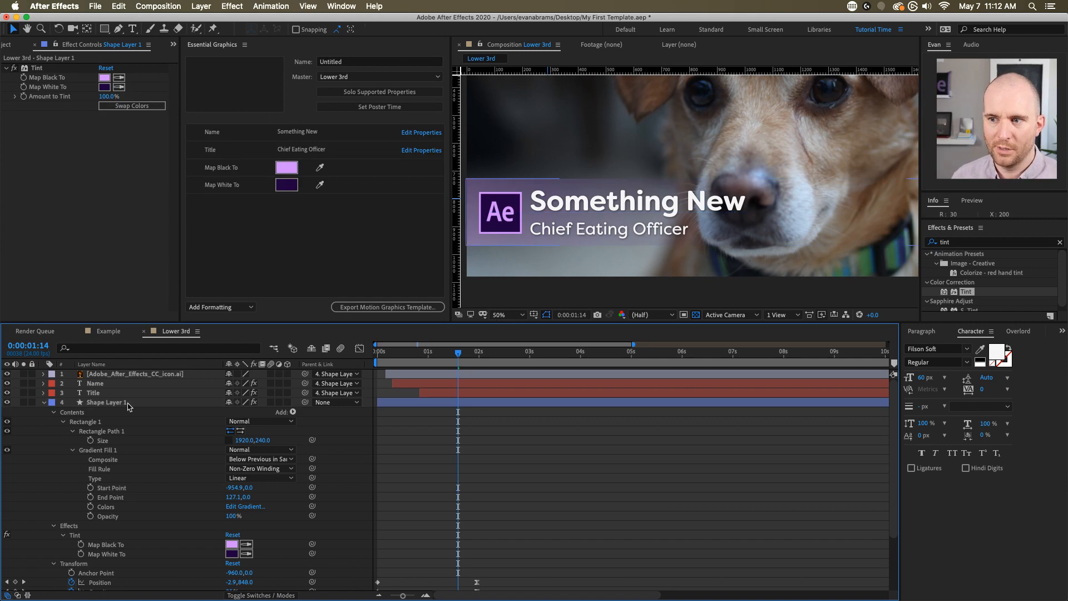
# - Collapse the properties of Shape Layer 1 and the photo layer, and preview the lower third from the first frame
pyautogui.click(44, 402)
pyautogui.click(45, 411)
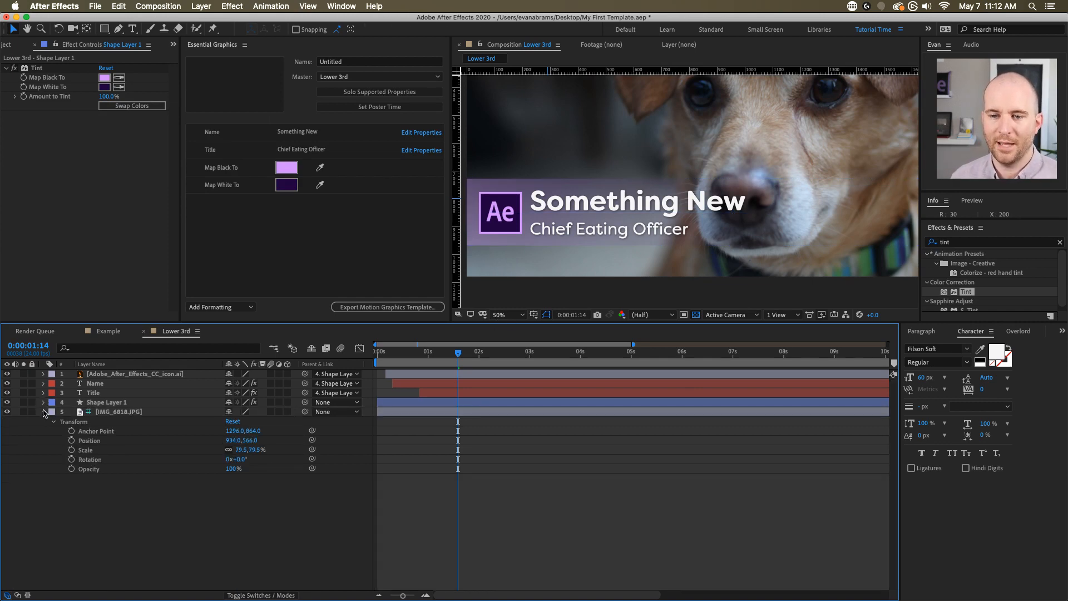
pyautogui.click(44, 411)
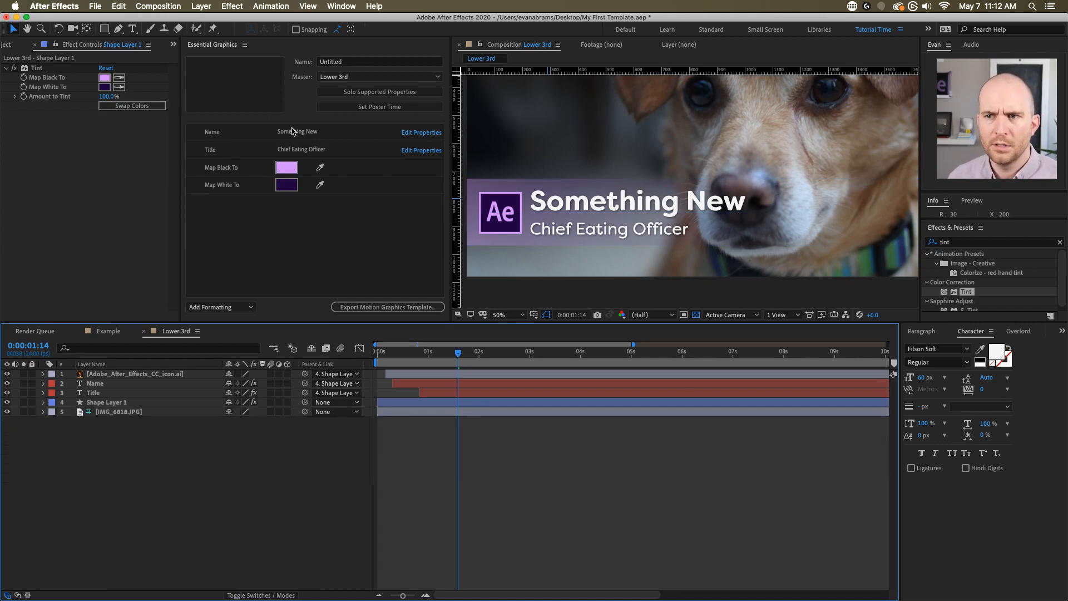
pyautogui.moveTo(422, 353); pyautogui.dragTo(348, 373)
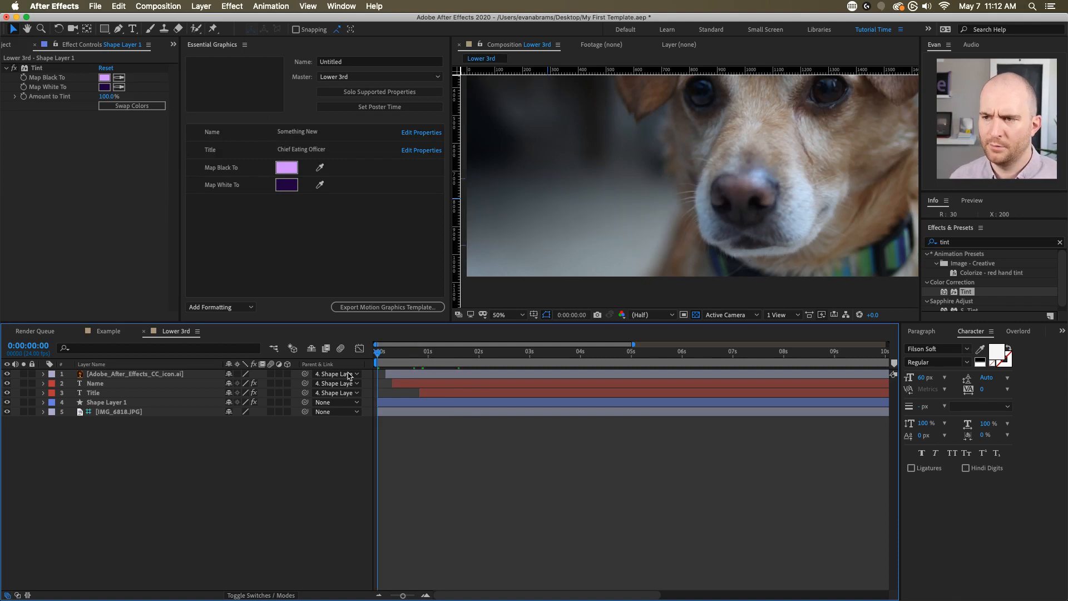
pyautogui.press('space')
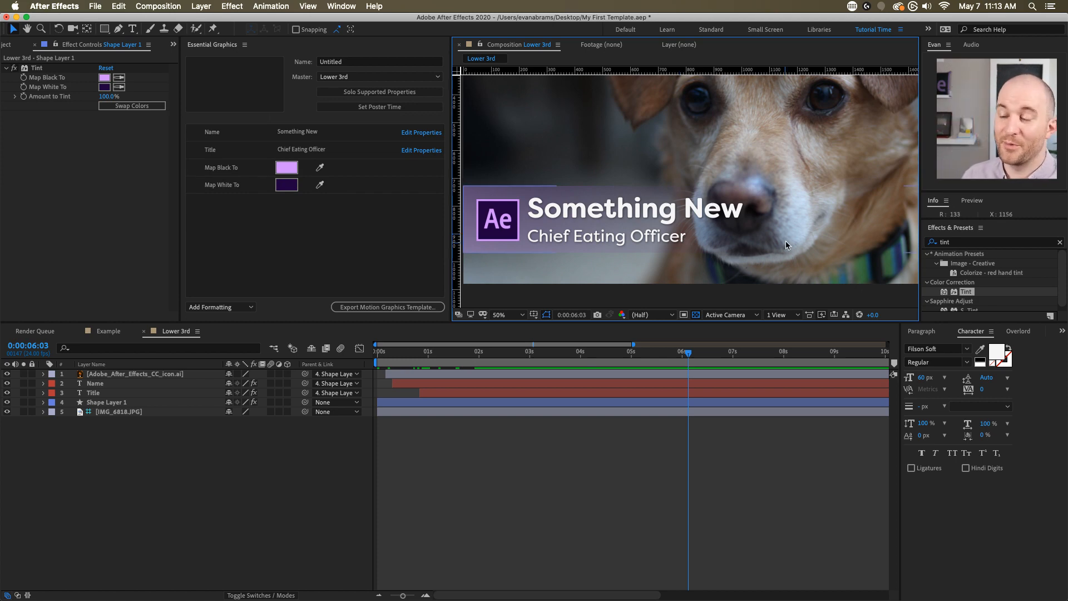
# - Scale the Ae logo down and place it just after the end of the "Something New" name text
pyautogui.click(552, 209)
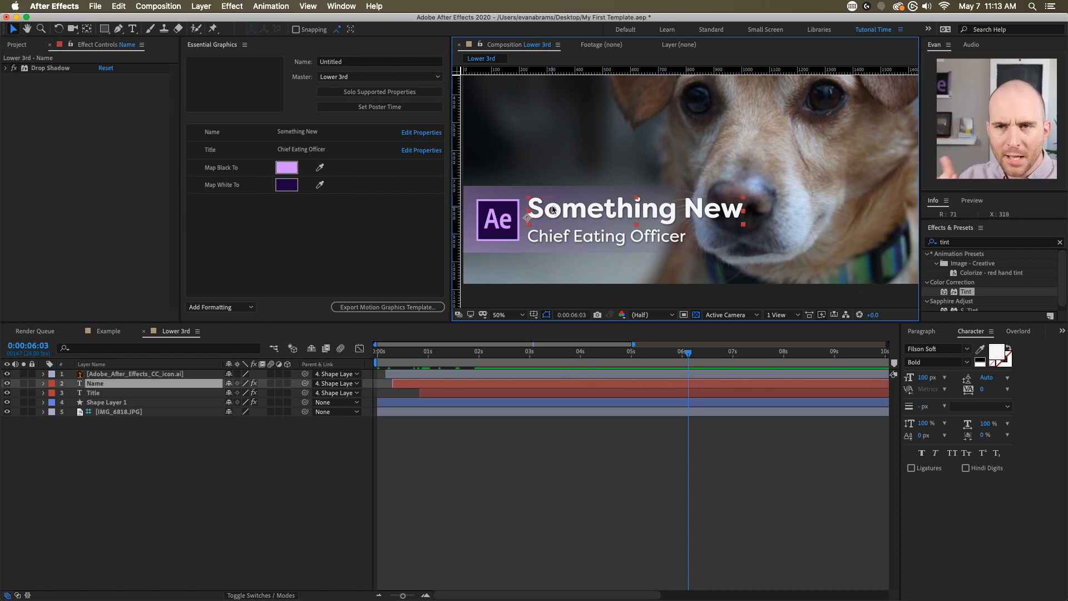
pyautogui.click(499, 219)
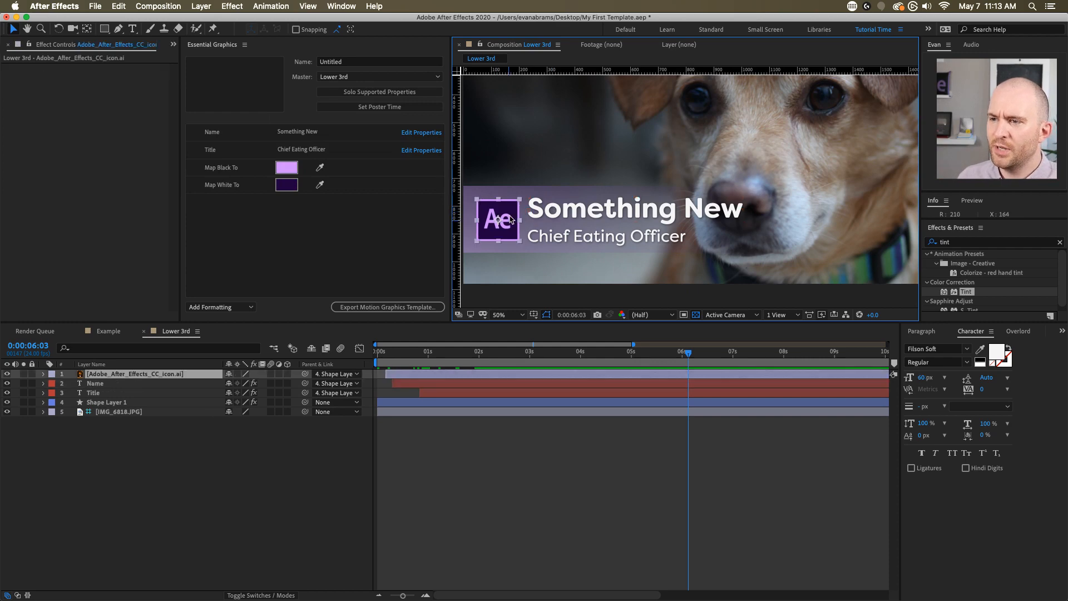
pyautogui.moveTo(524, 218); pyautogui.dragTo(751, 216)
pyautogui.moveTo(785, 182); pyautogui.dragTo(779, 189)
pyautogui.scroll(2, 763, 207)
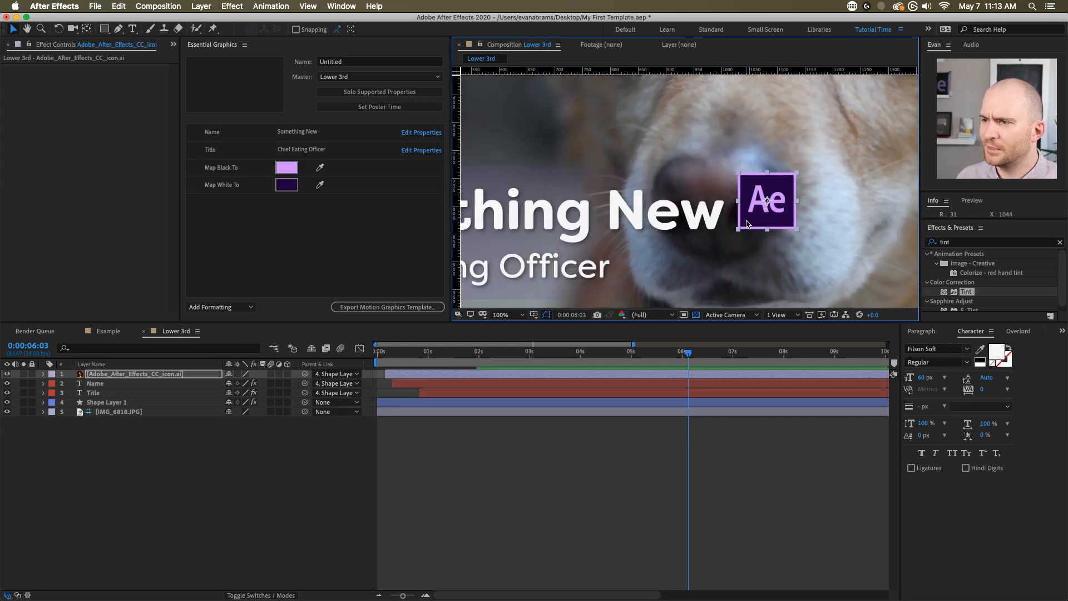
pyautogui.moveTo(747, 221)
pyautogui.mouseDown()
pyautogui.moveTo(728, 222)
pyautogui.moveTo(741, 206)
pyautogui.mouseUp()
pyautogui.scroll(-2, 741, 207)
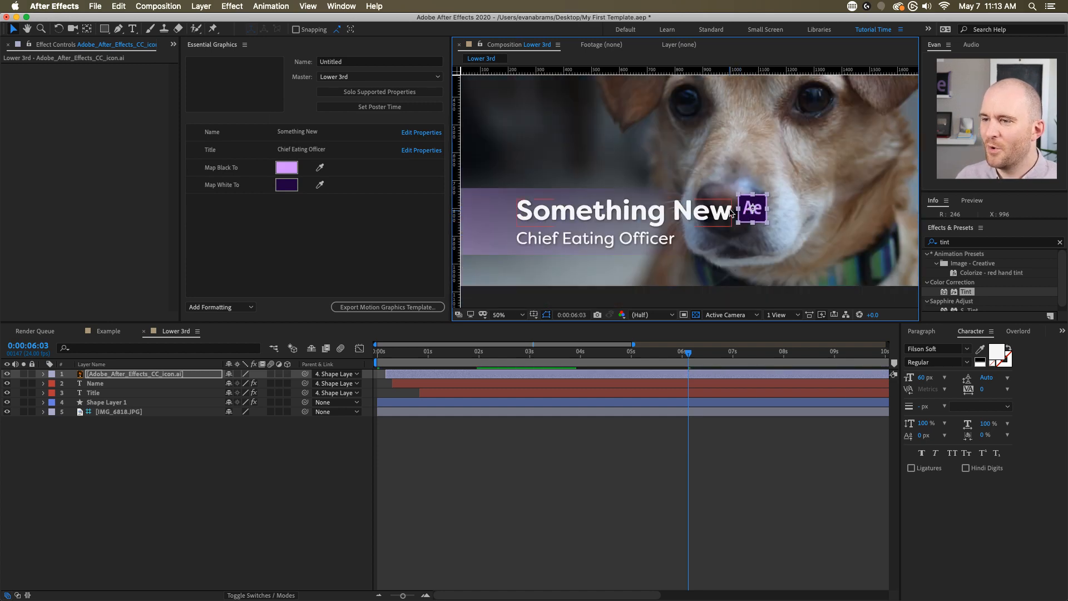
# - Move the logo, name and title layers together about 100 px toward the frame's left edge
pyautogui.keyDown('shift'); pyautogui.click(703, 217); pyautogui.keyUp('shift')
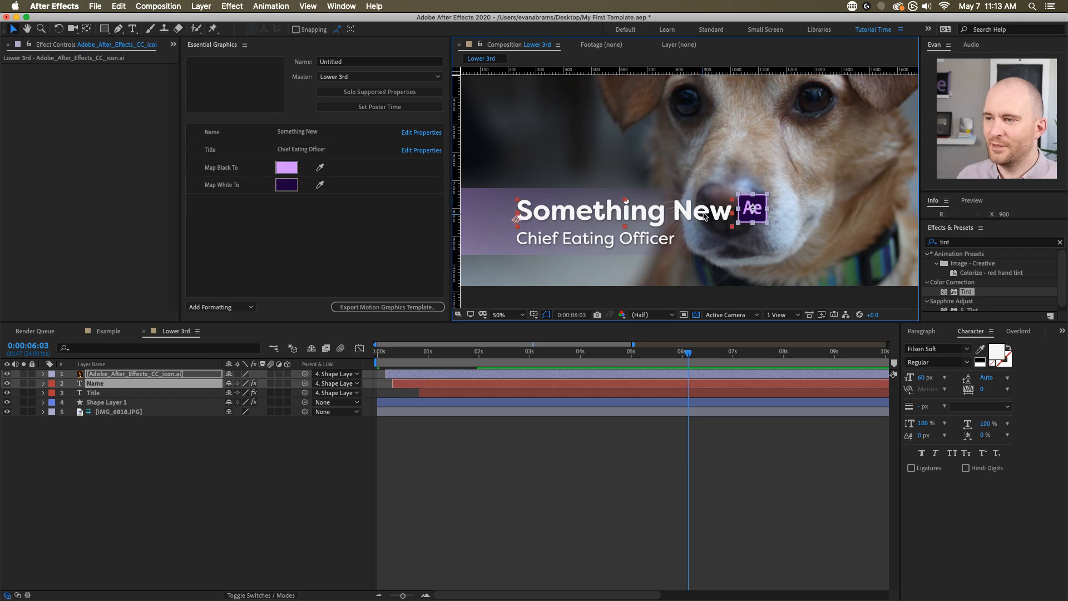
pyautogui.keyDown('shift'); pyautogui.click(651, 239); pyautogui.keyUp('shift')
pyautogui.scroll(-1, 644, 243)
pyautogui.moveTo(602, 237)
pyautogui.mouseDown()
pyautogui.moveTo(568, 236)
pyautogui.moveTo(587, 236)
pyautogui.mouseUp()
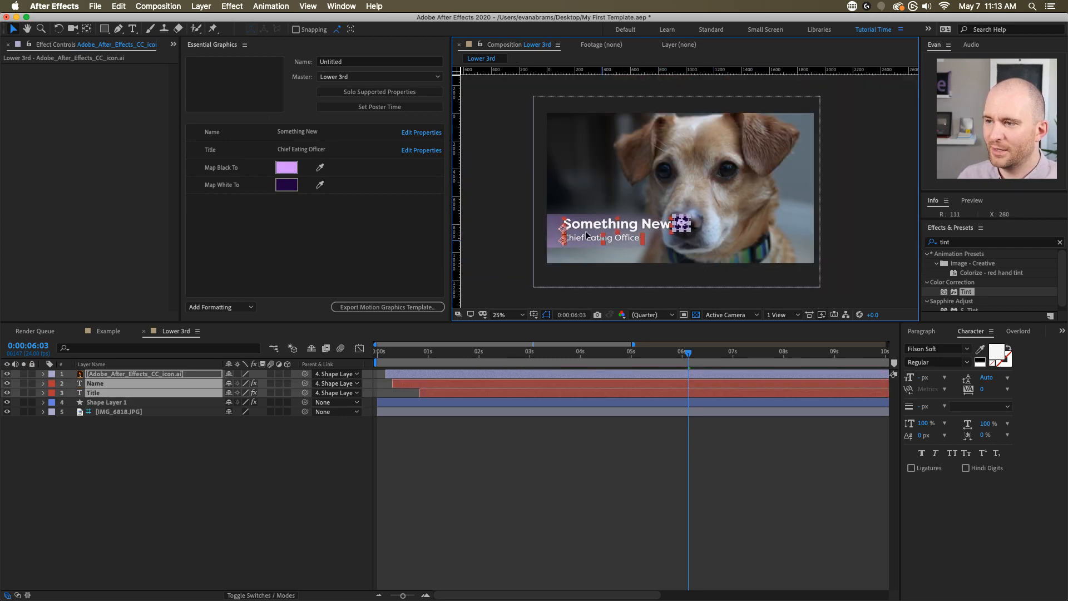
pyautogui.click(662, 356)
pyautogui.click(665, 445)
pyautogui.scroll(1, 690, 228)
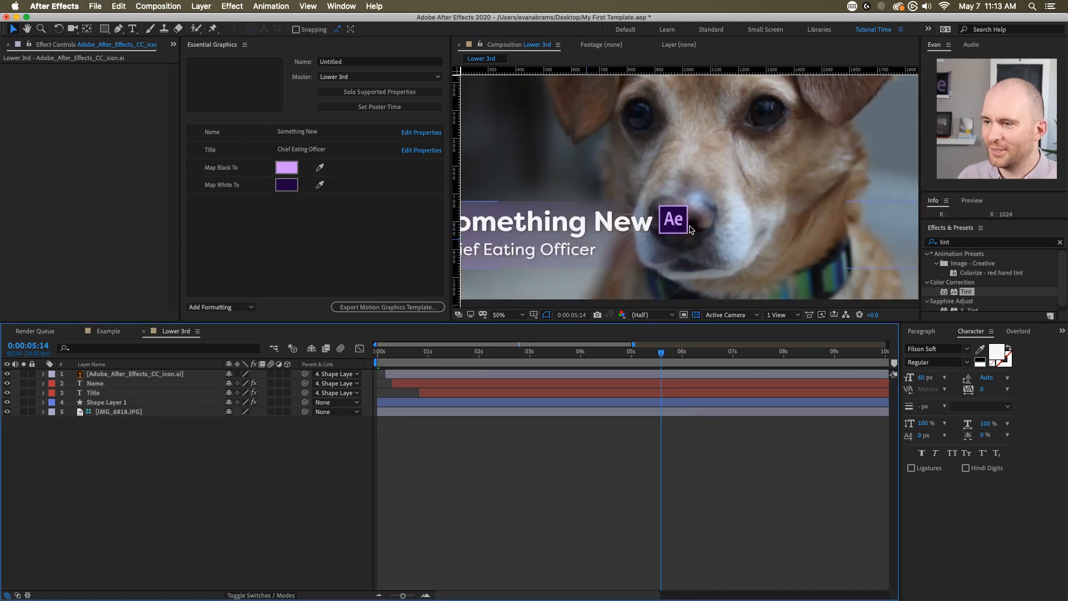
# - Parent the Ae logo layer to the Name text layer, snapping it to the parent's anchor position
pyautogui.click(688, 227)
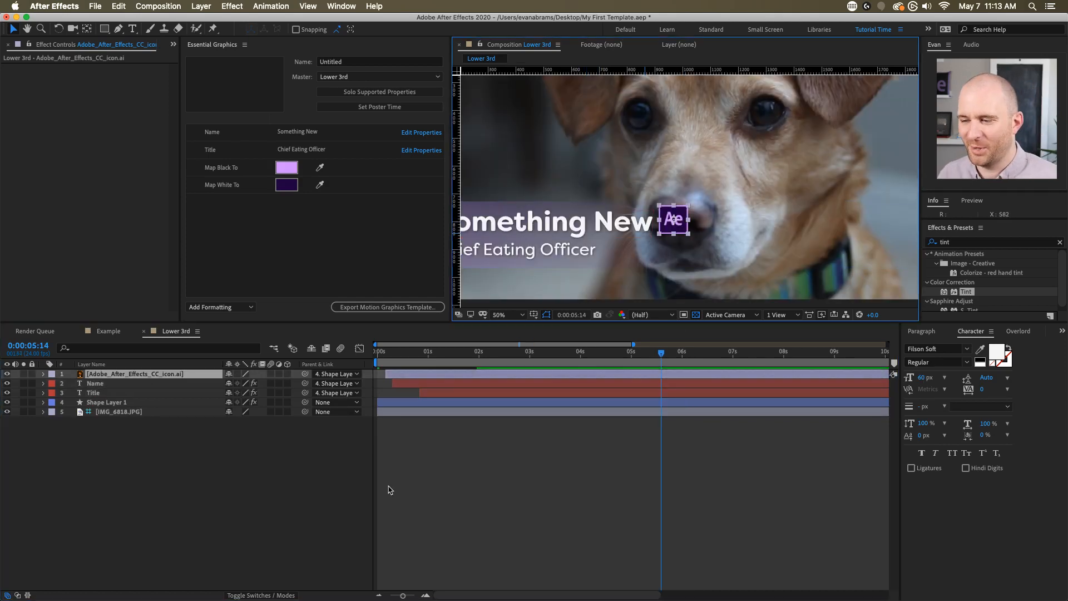
pyautogui.click(150, 375)
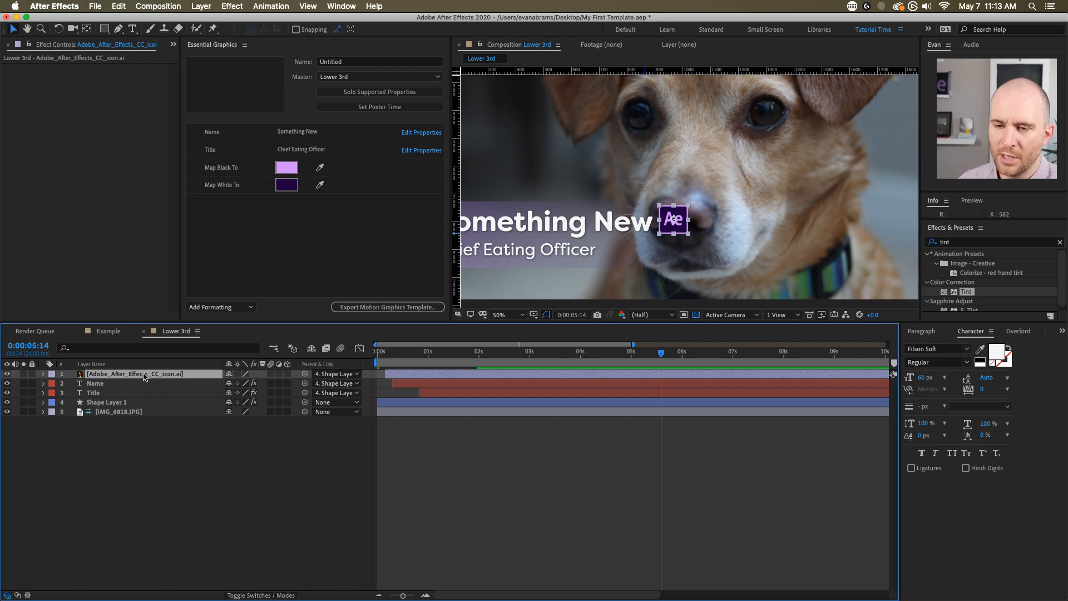
pyautogui.click(143, 384)
pyautogui.hscroll(-3, 572, 225)
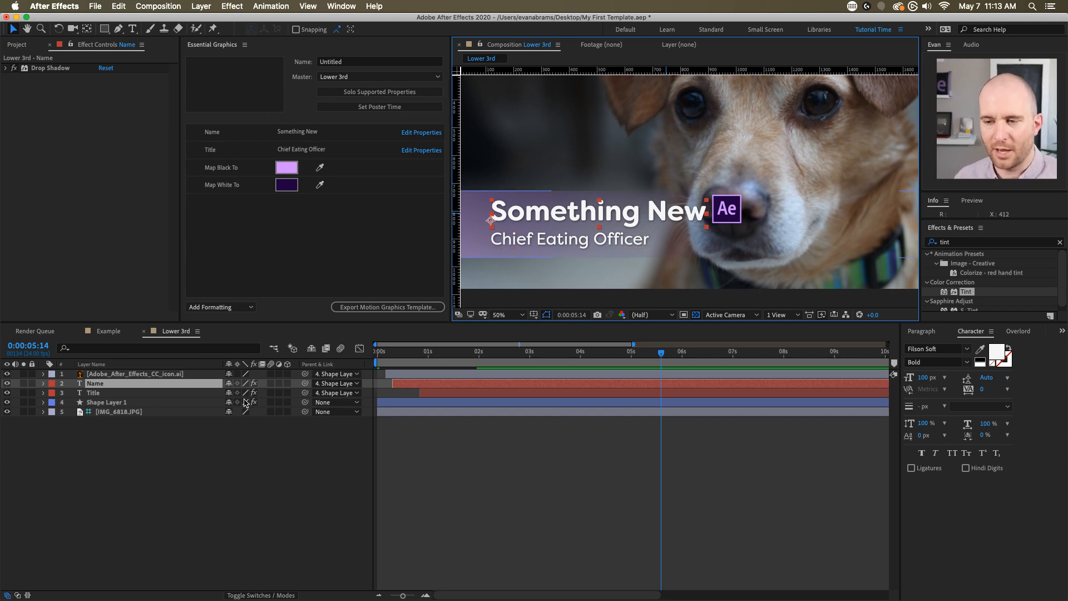
pyautogui.click(113, 374)
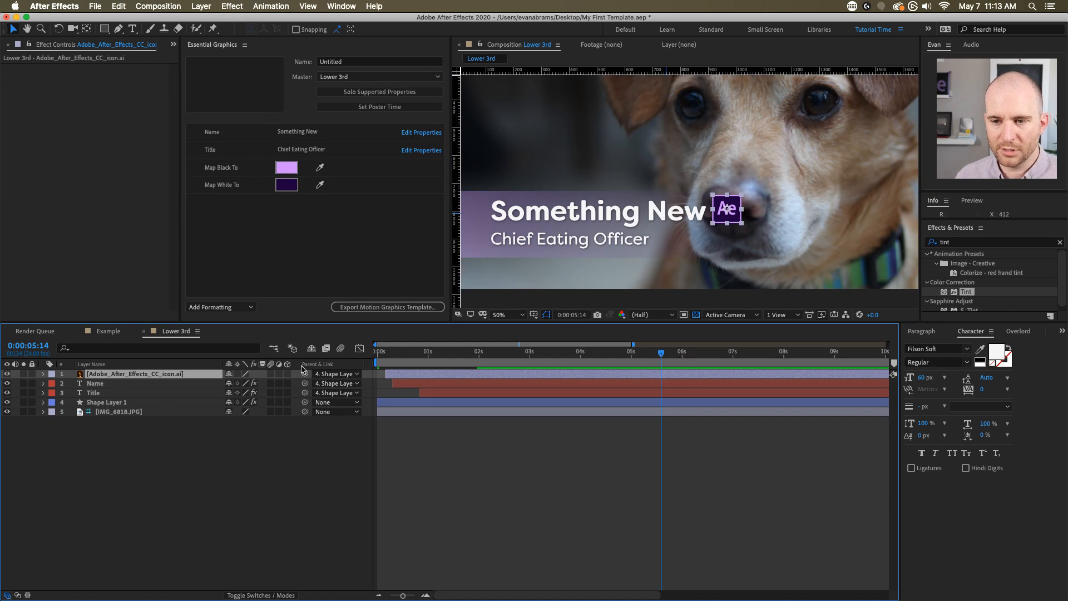
pyautogui.moveTo(305, 374); pyautogui.dragTo(167, 385)
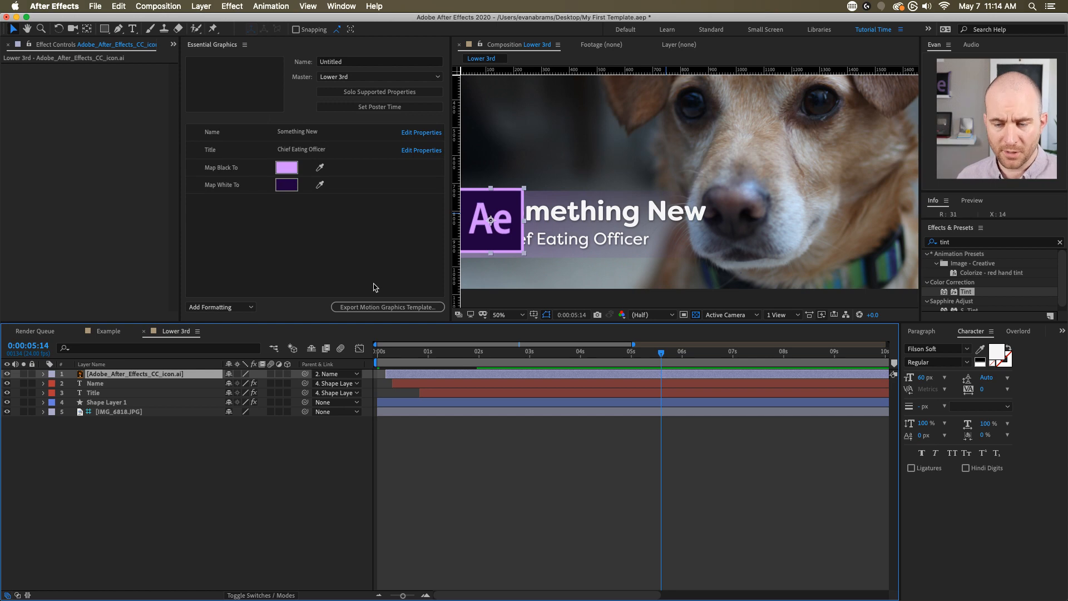
# - Enable an expression on the Ae logo layer's Position property and enlarge its expression editor
pyautogui.press('p')
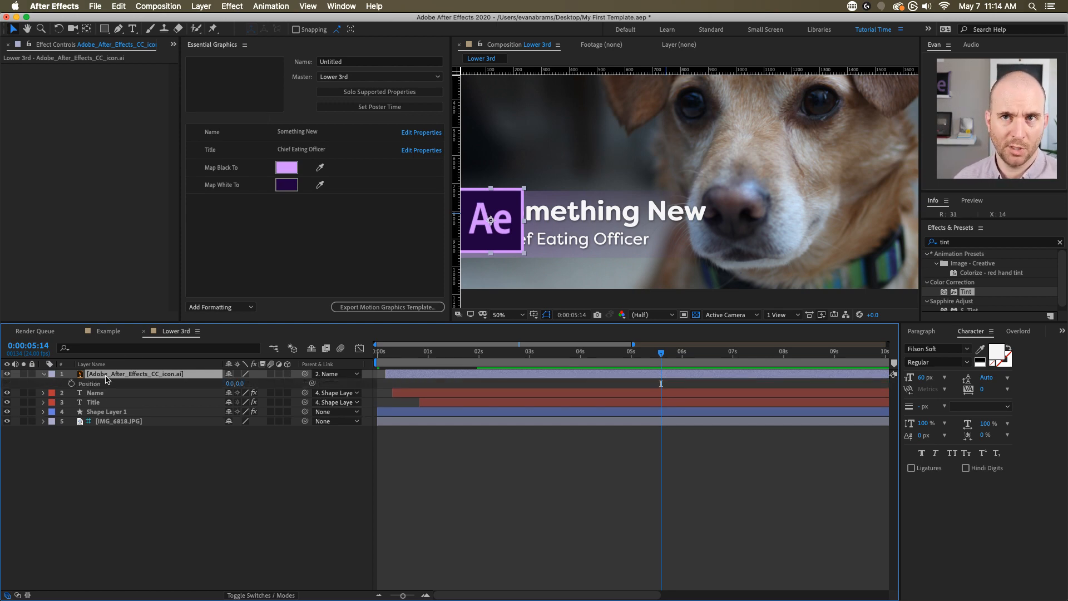
pyautogui.keyDown('alt'); pyautogui.click(72, 383); pyautogui.keyUp('alt')
pyautogui.moveTo(486, 404); pyautogui.dragTo(482, 452)
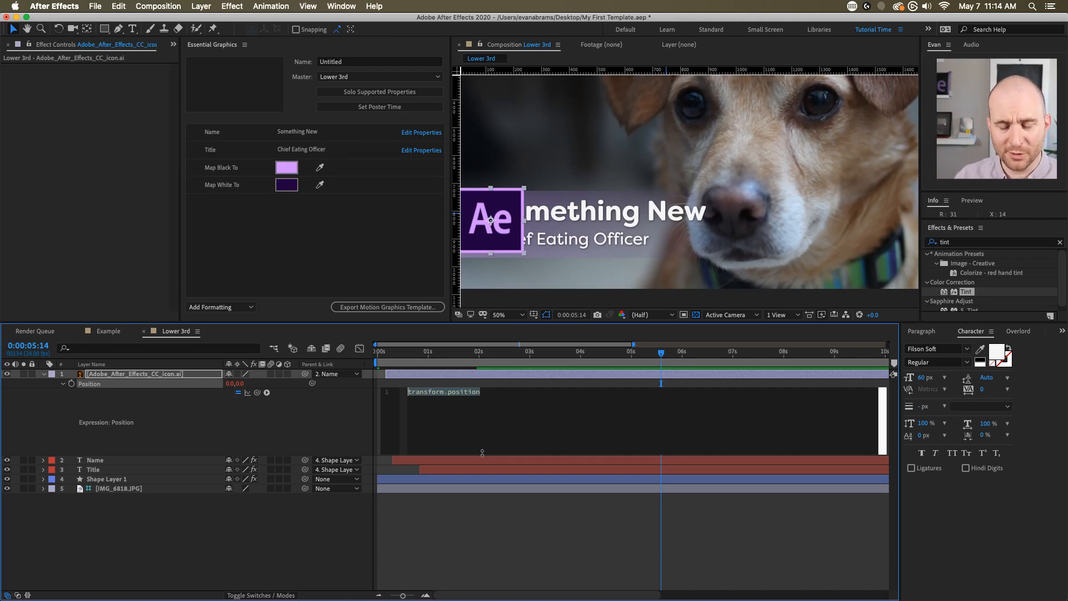
# - Begin the logo's Position expression with a variable declaration reading "var l = thisLayer"
pyautogui.write('var')
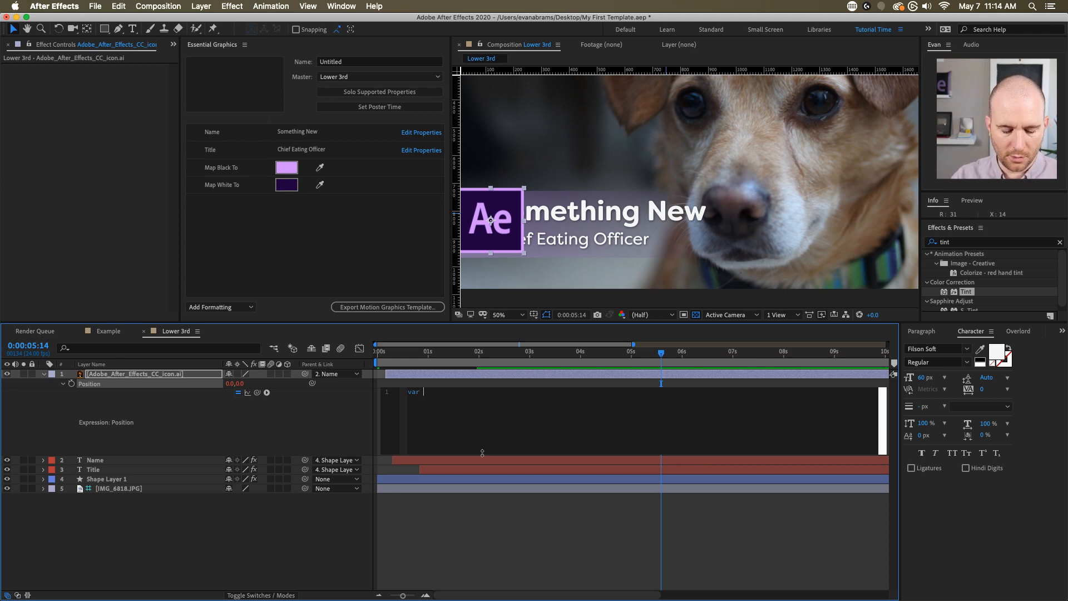
pyautogui.write('l')
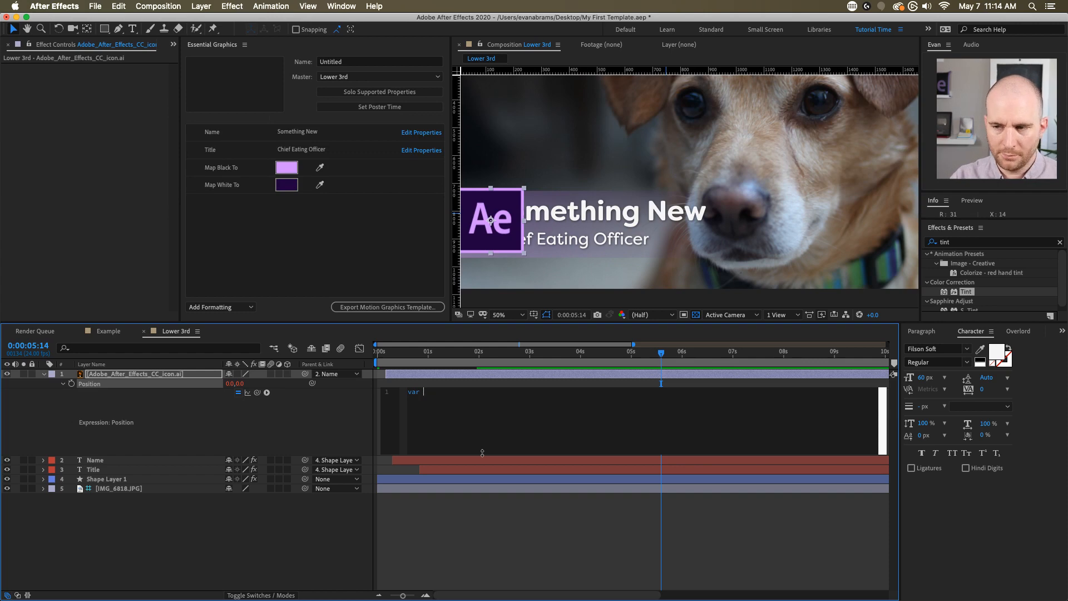
pyautogui.write('L')
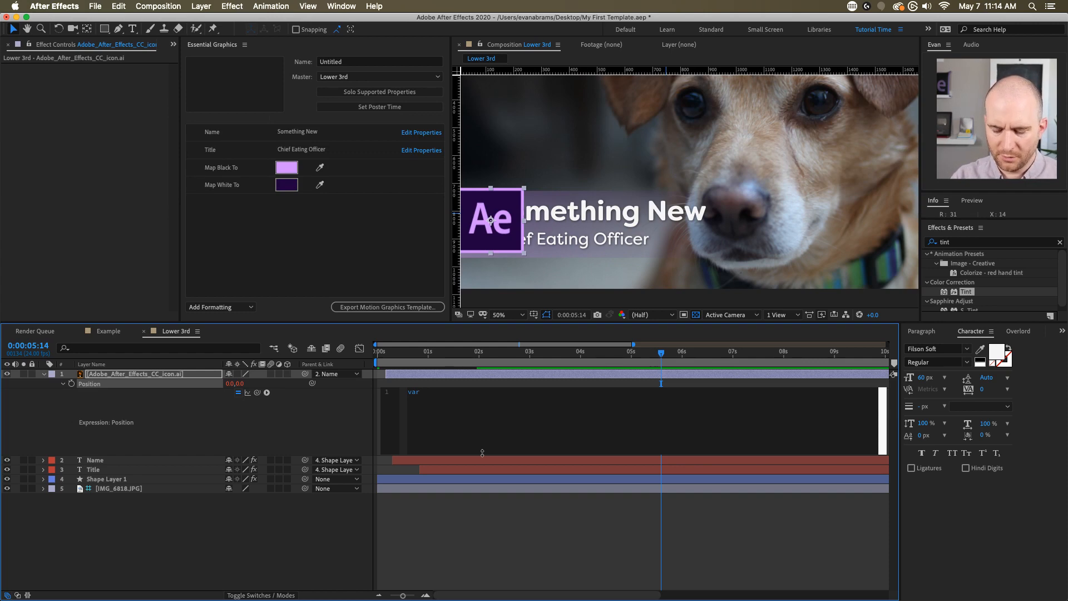
pyautogui.write(' = ')
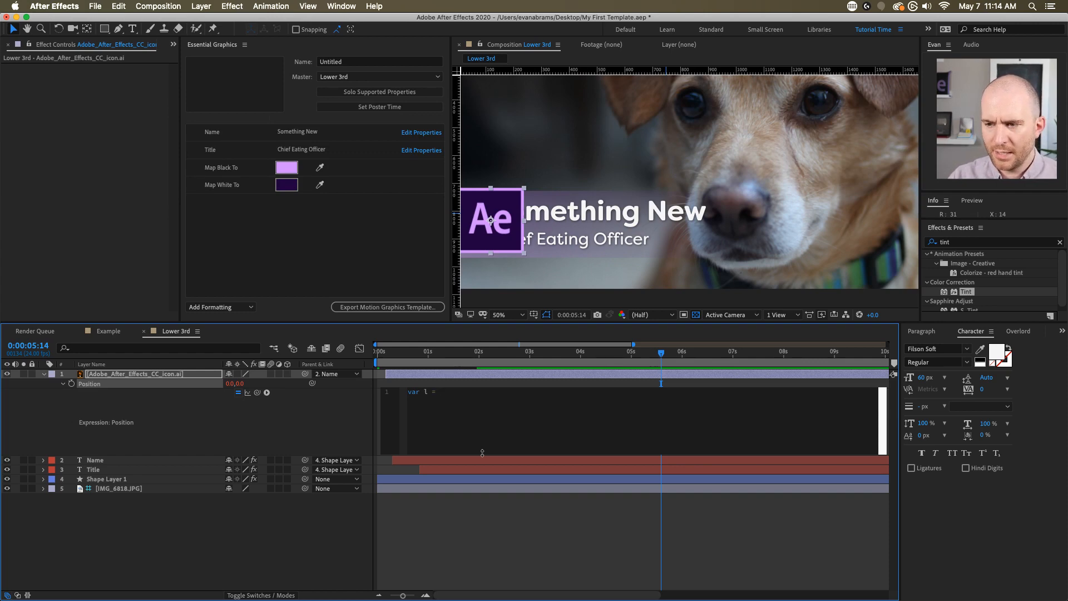
pyautogui.write('this')
pyautogui.press('Down')
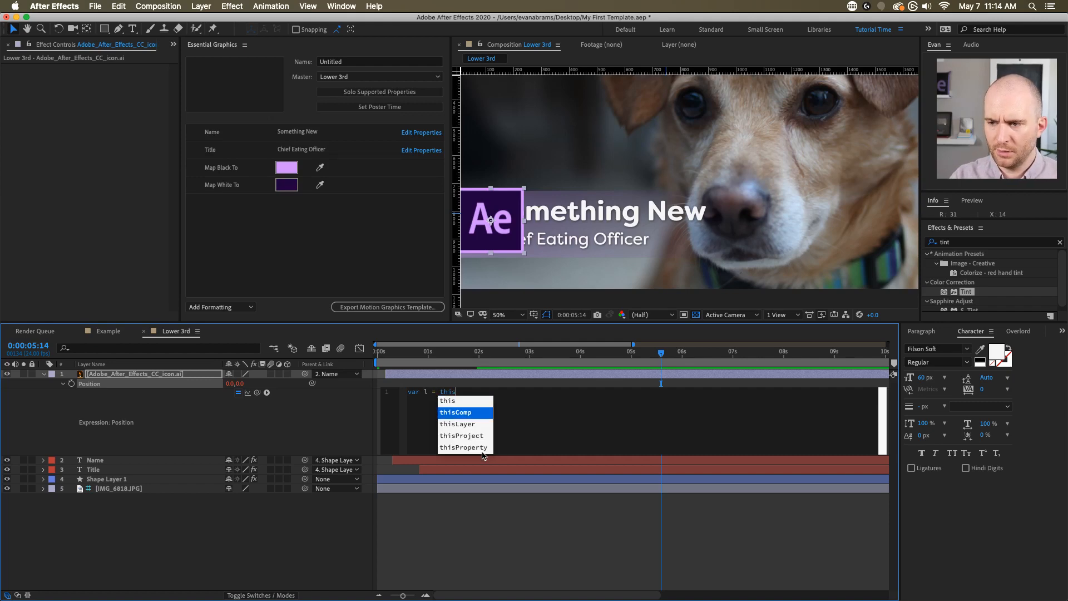
pyautogui.press('Down')
pyautogui.press('Return')
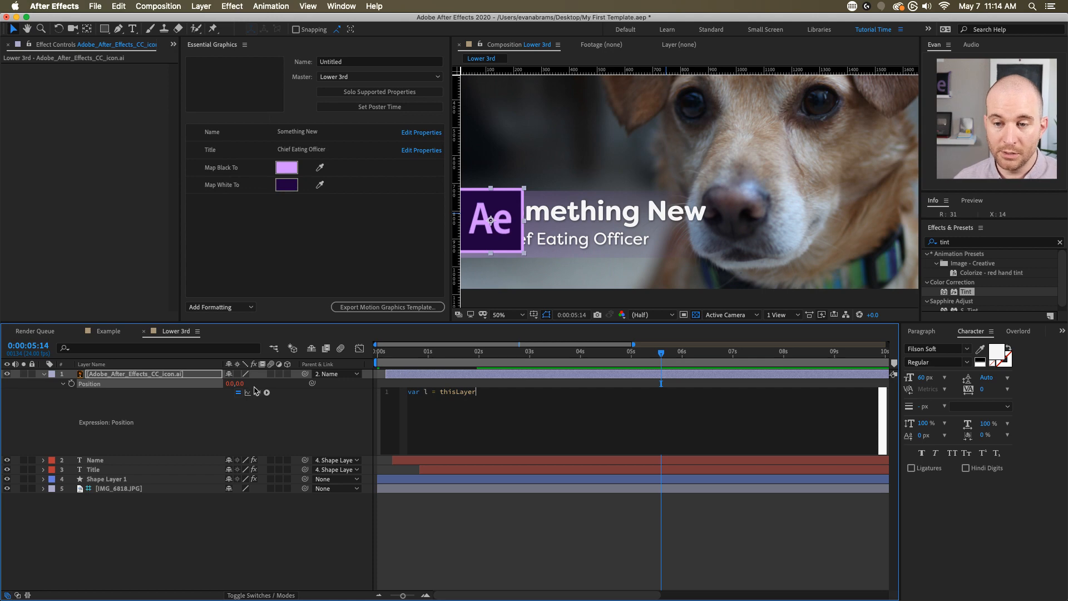
# - Extend the declaration with the parent's source rectangle so it reads "var l = thisLayer.parent.sourceRectAtTime(3);"
pyautogui.write('par')
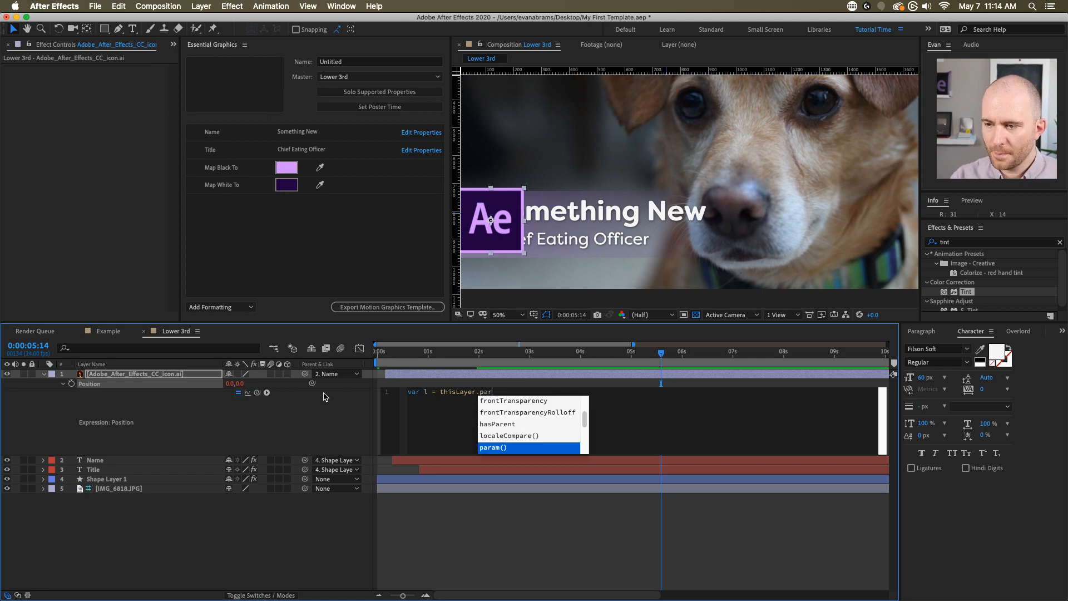
pyautogui.write('en')
pyautogui.press('Return')
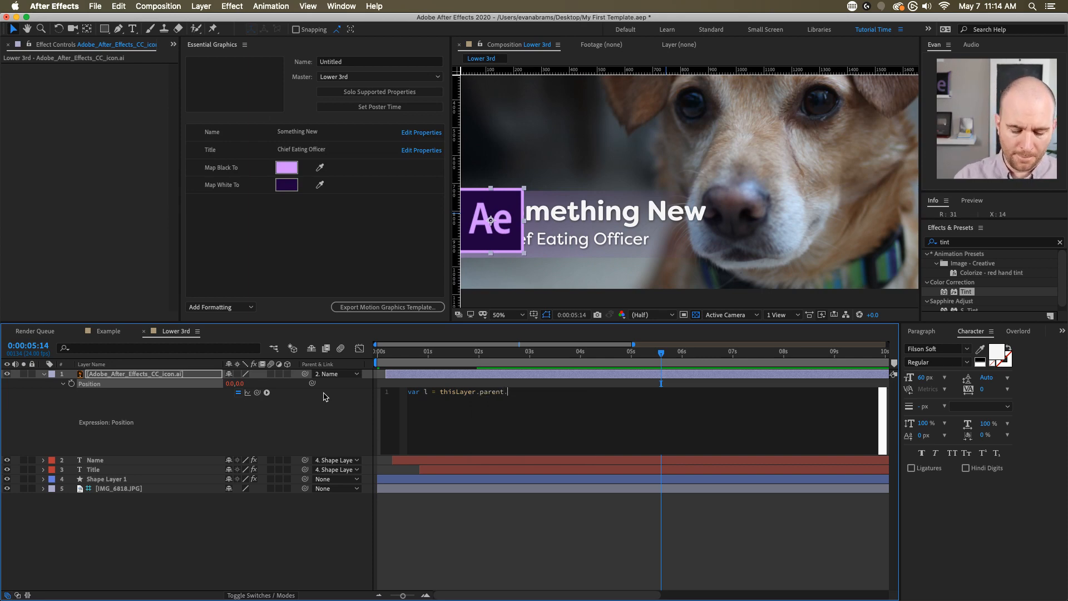
pyautogui.write('so')
pyautogui.press('Down')
pyautogui.press('Down')
pyautogui.press('Return')
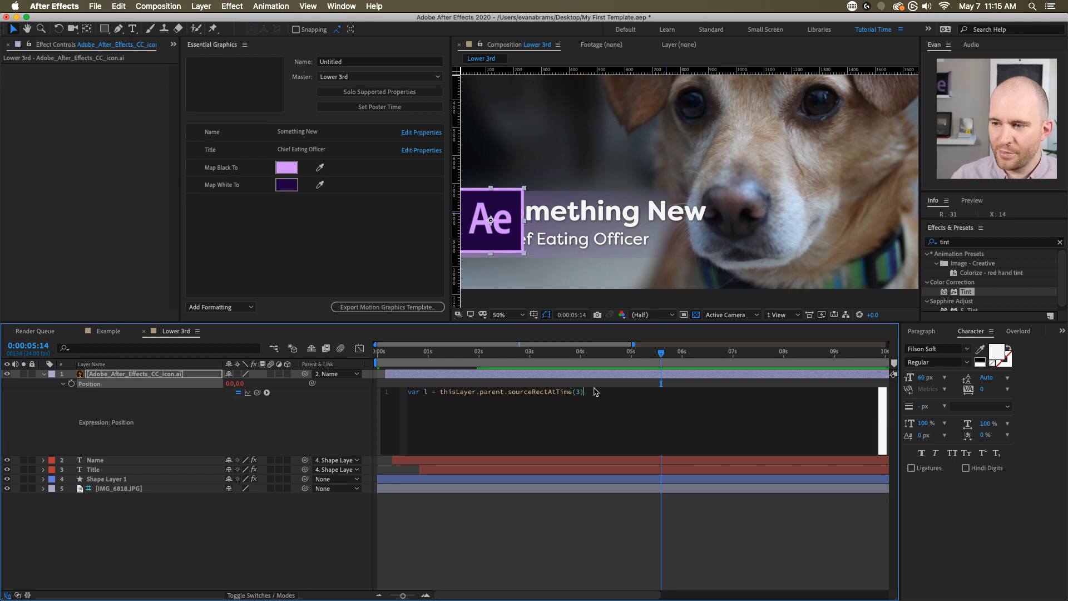
pyautogui.write(';')
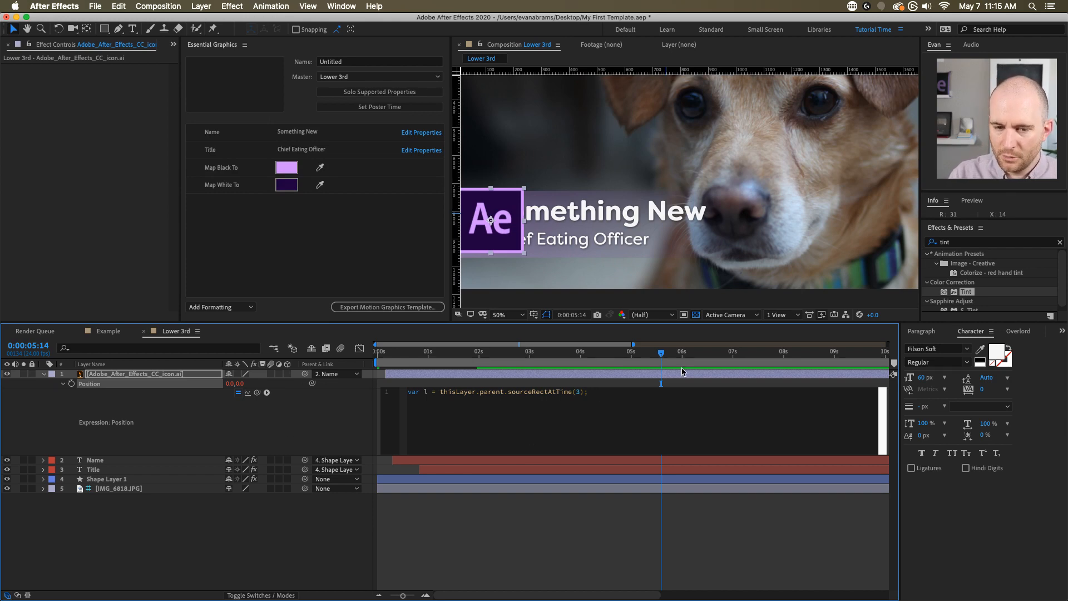
# - Add the output array "[x,y]" beneath the variable declaration in the logo's Position expression
pyautogui.press('Return')
pyautogui.press('Return')
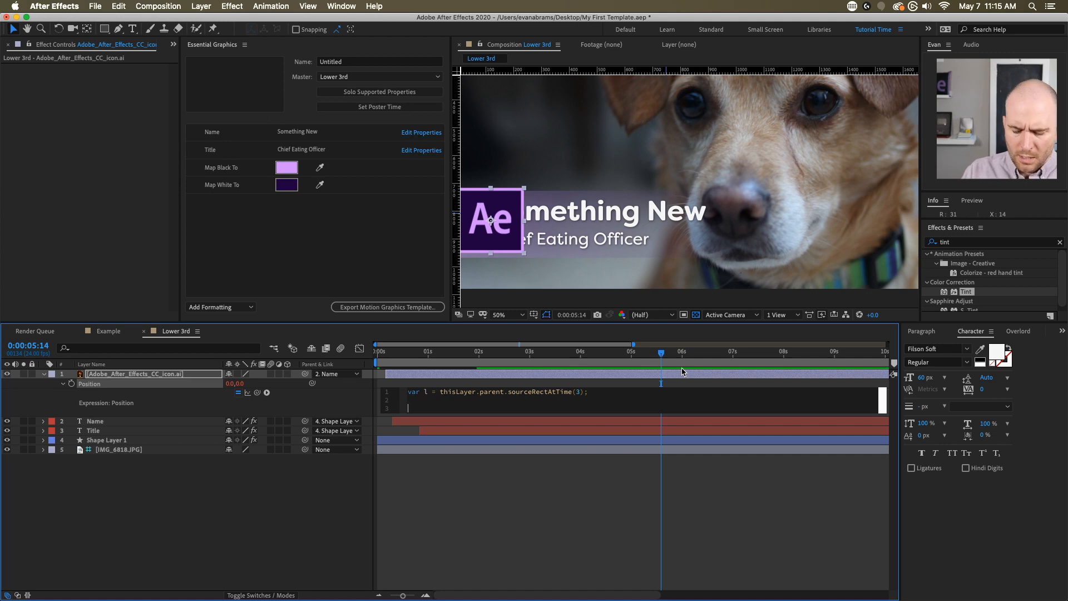
pyautogui.write('[')
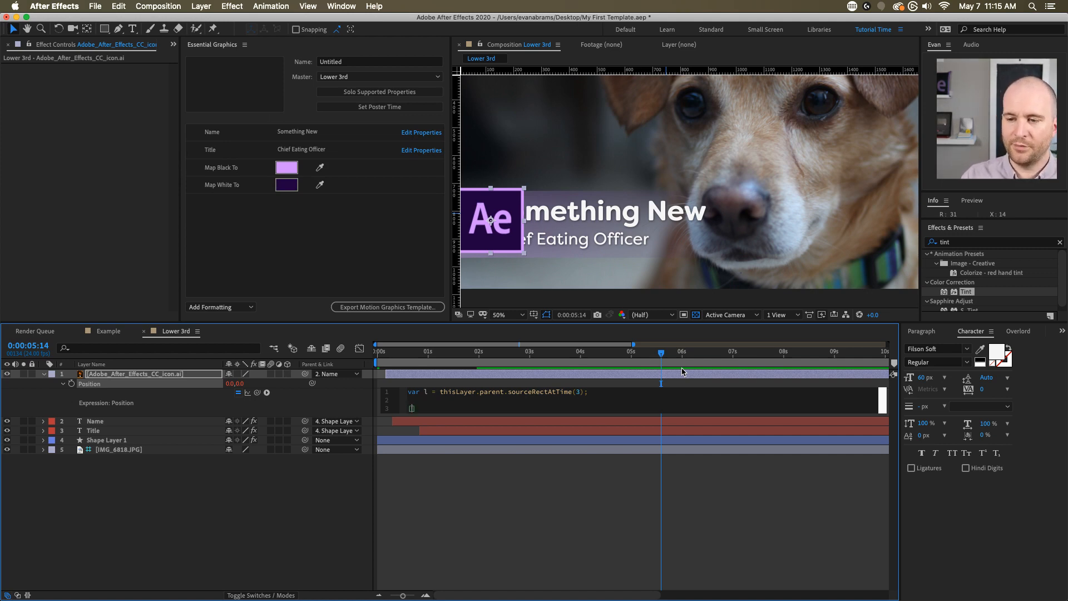
pyautogui.write('x,y')
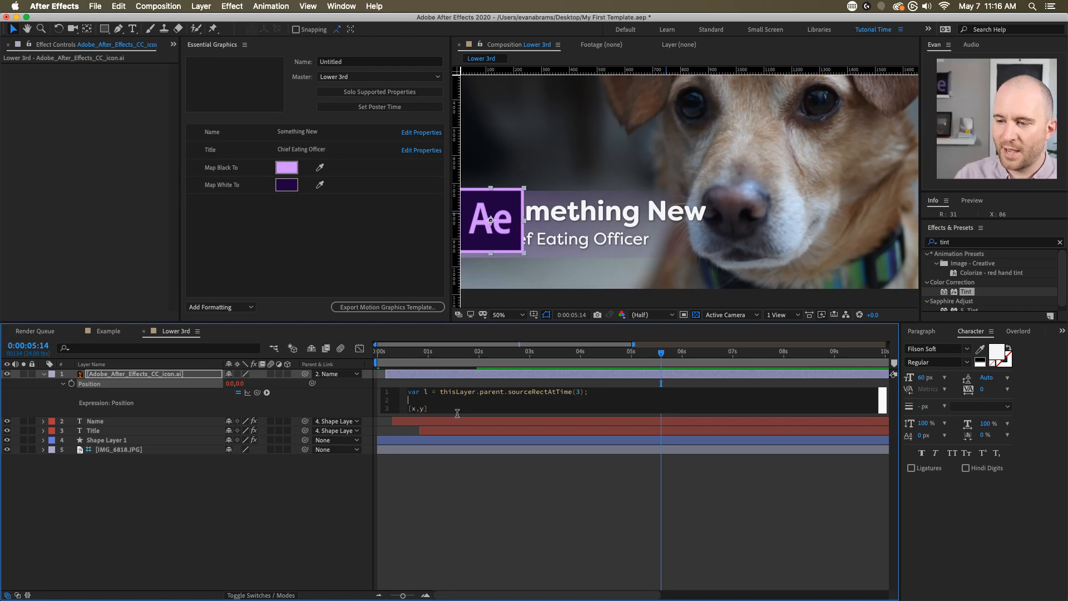
# - Insert the unfinished declarations "var x =" and "var y =" above the output array, with a blank line before it
pyautogui.press('Return')
pyautogui.press('Return')
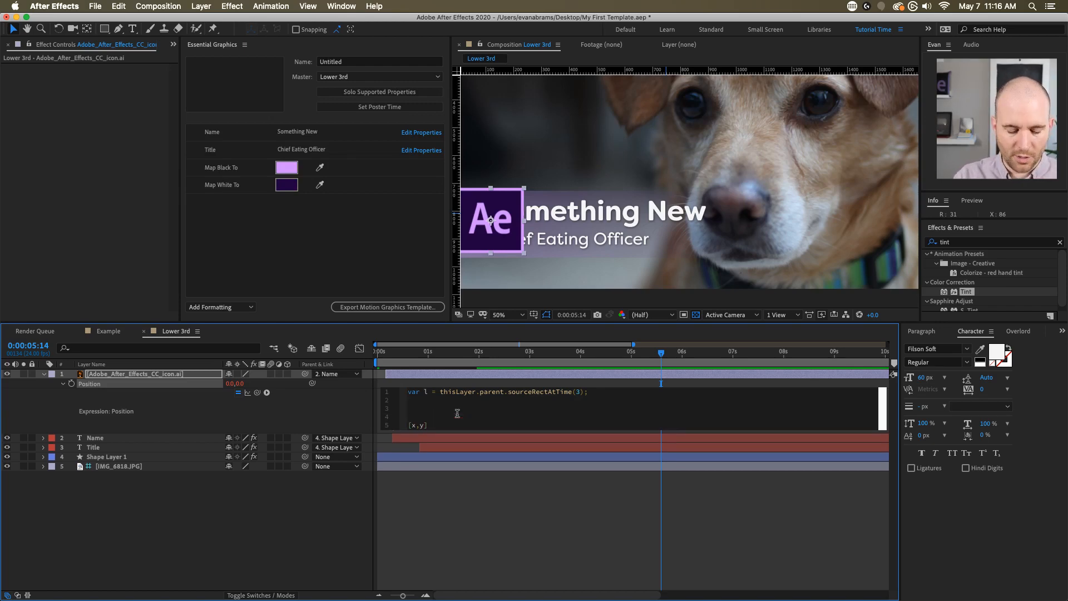
pyautogui.write('var x = ')
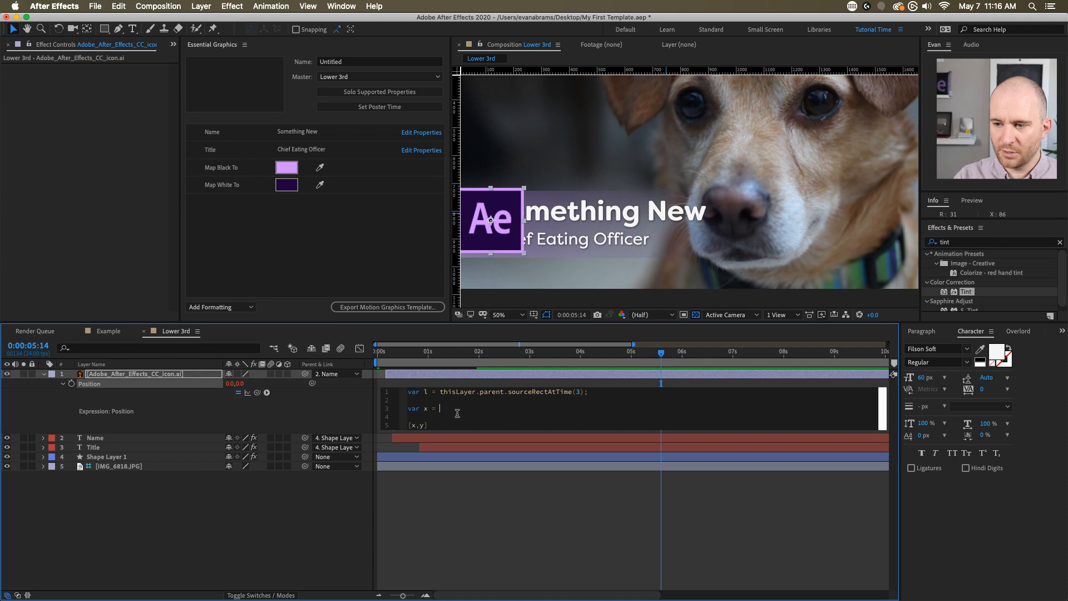
pyautogui.write('var y =')
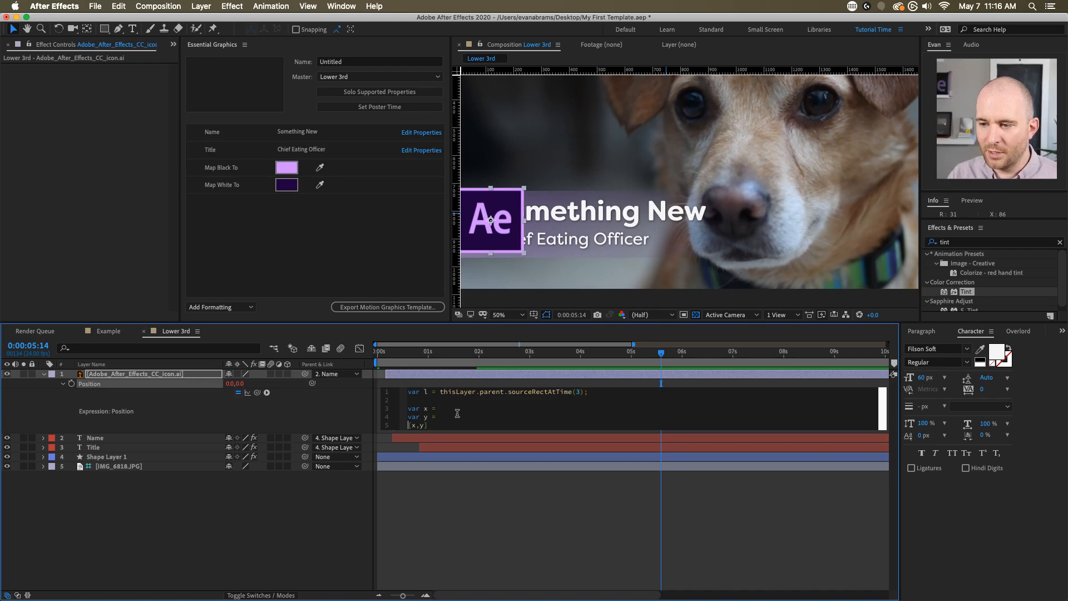
pyautogui.press('Return')
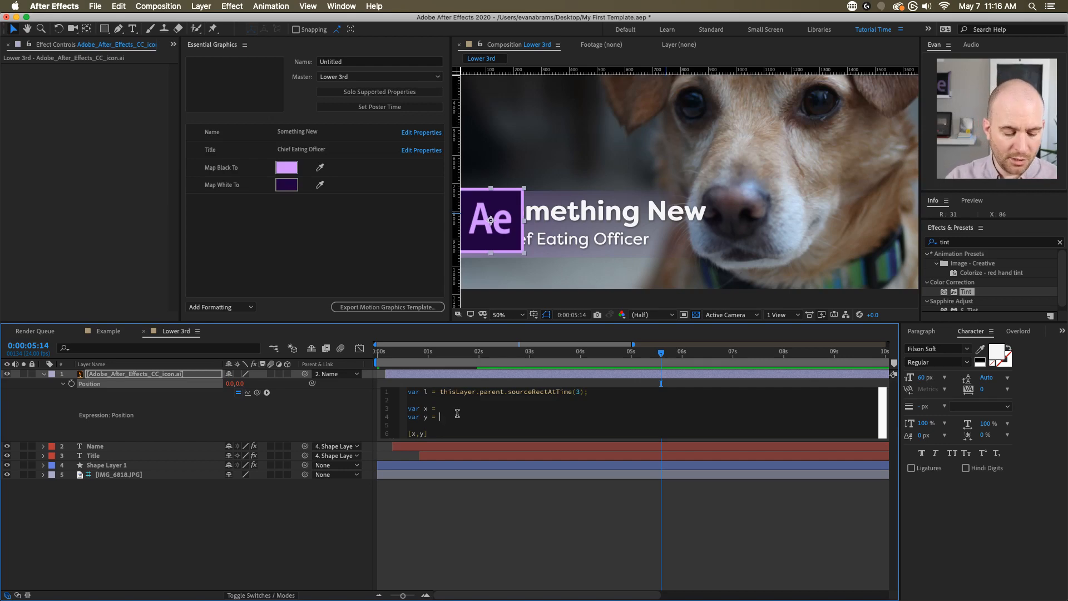
# - Complete the y declaration so it reads "var y = value[1];"
pyautogui.write('value[')
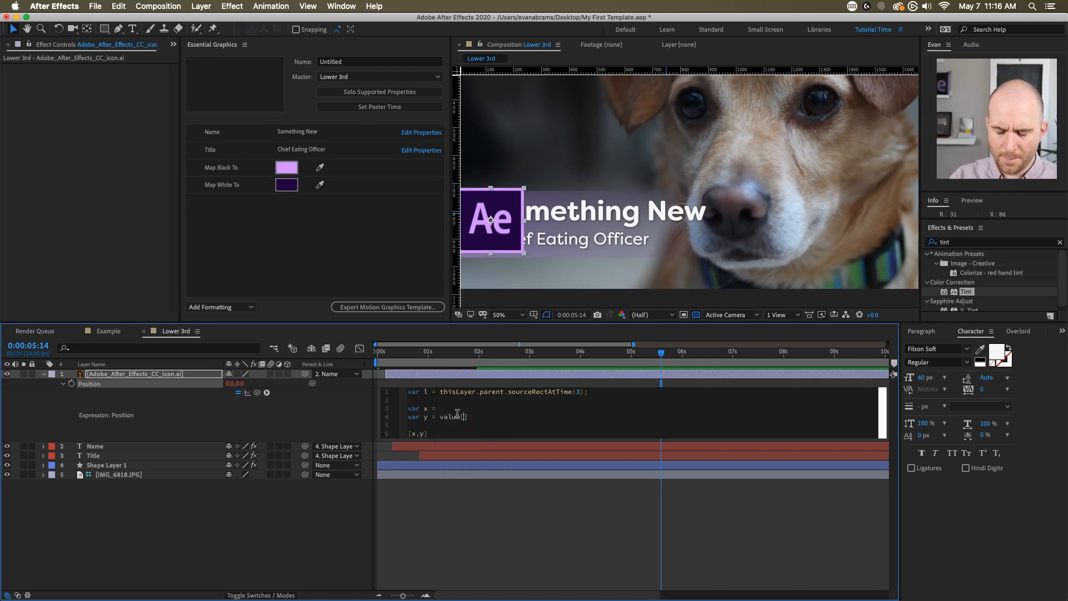
pyautogui.write('1')
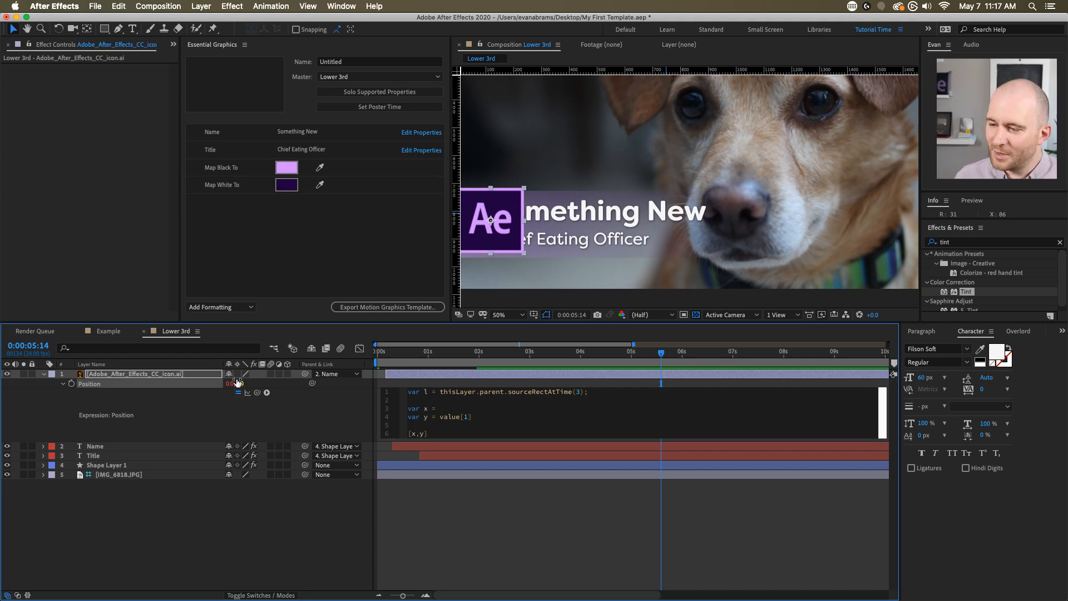
pyautogui.write(';')
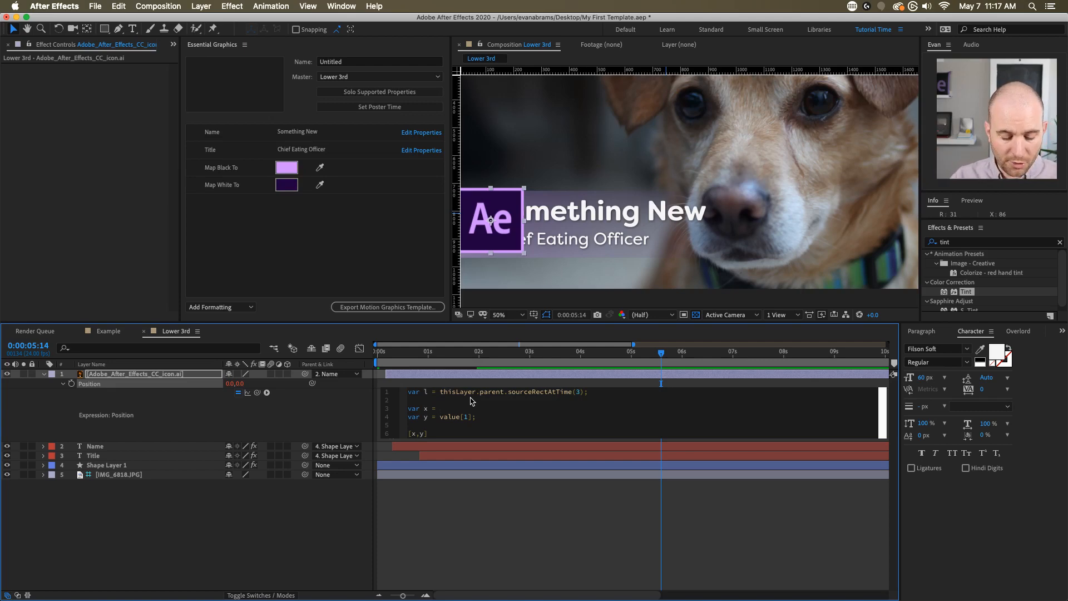
# - Fill in the x declaration so it reads "var x = value[0]+L"
pyautogui.write('value')
pyautogui.press('Escape')
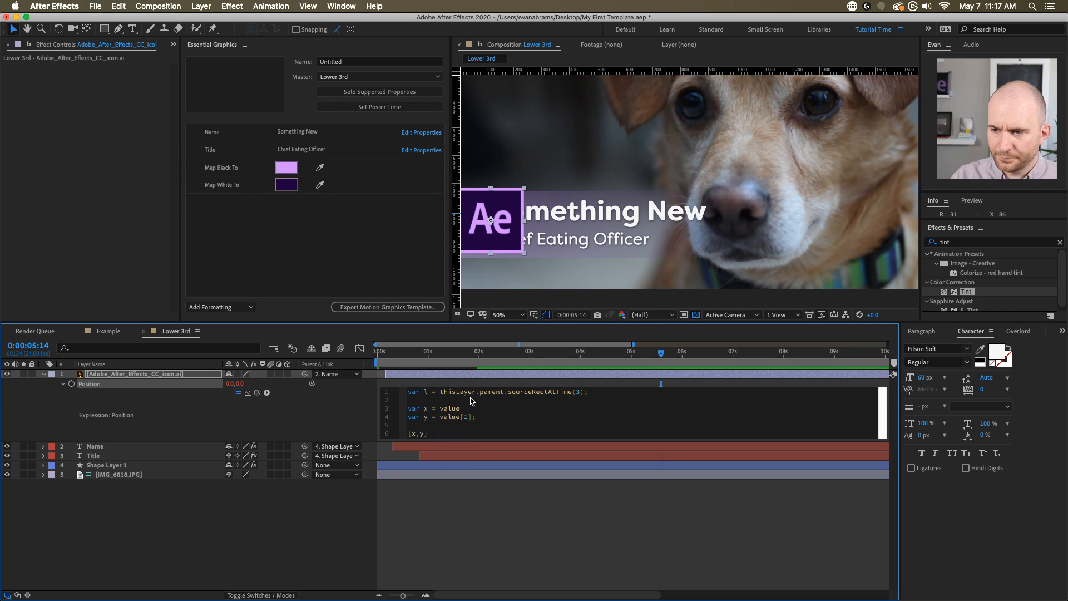
pyautogui.write('[')
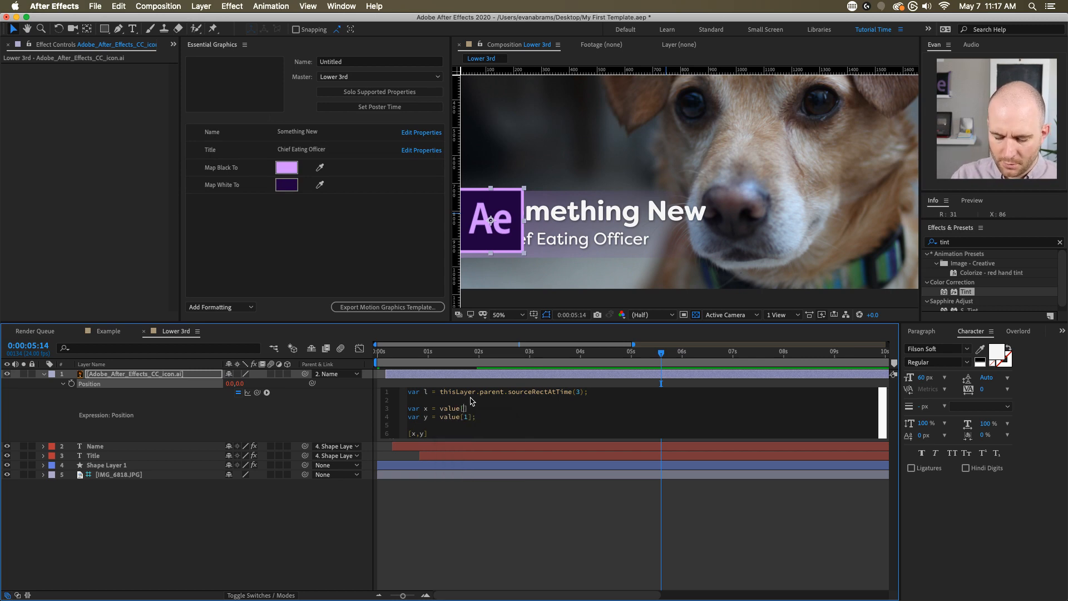
pyautogui.write('0]')
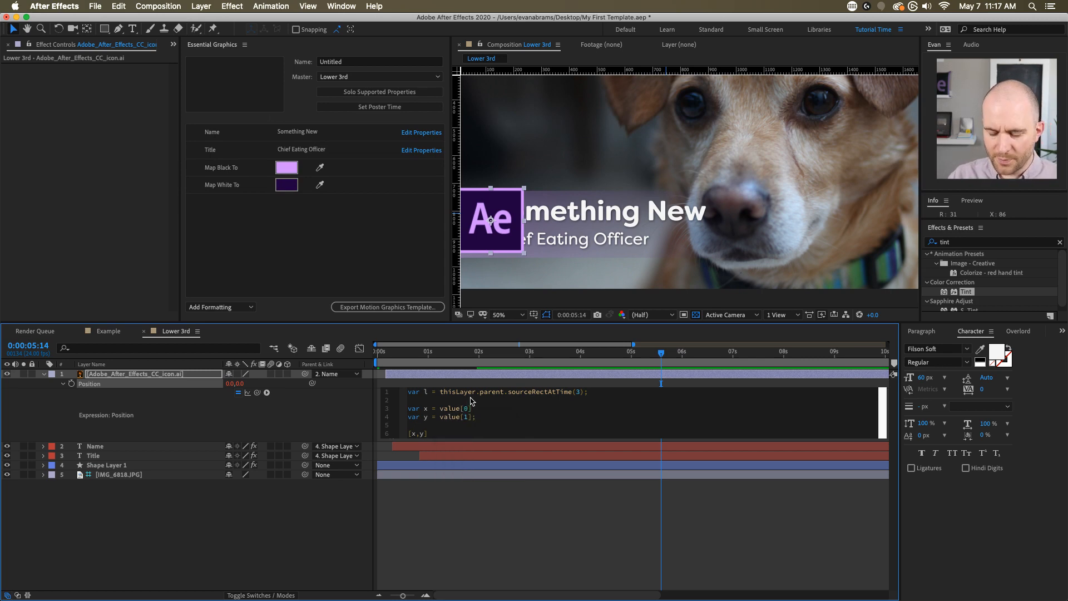
pyautogui.write('+L')
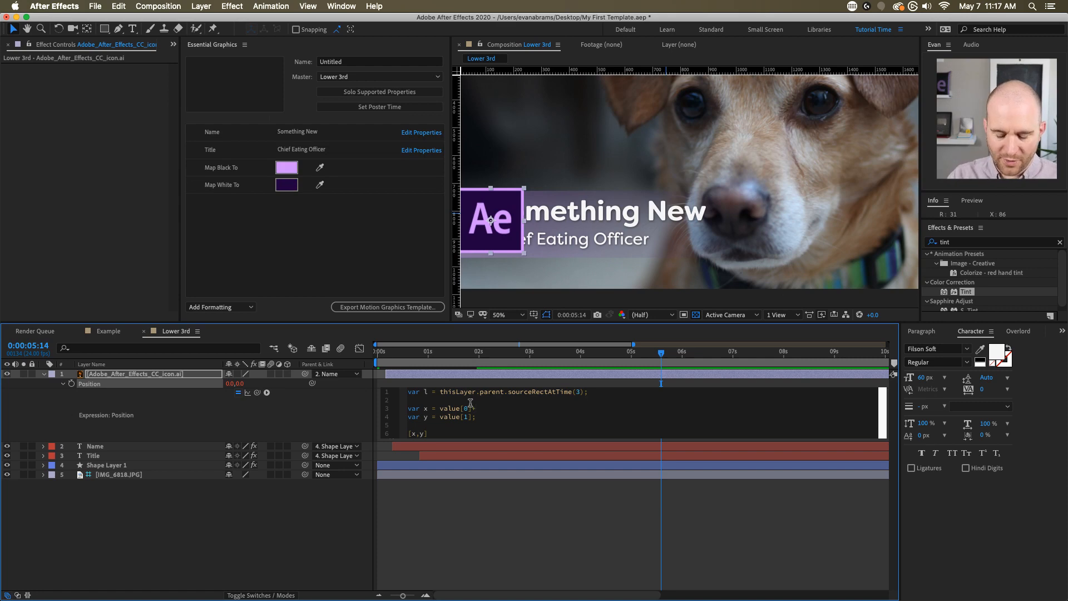
# - Append ".width" to the source rectangle declaration, end the x line with a semicolon, and apply the expression
pyautogui.click(584, 394)
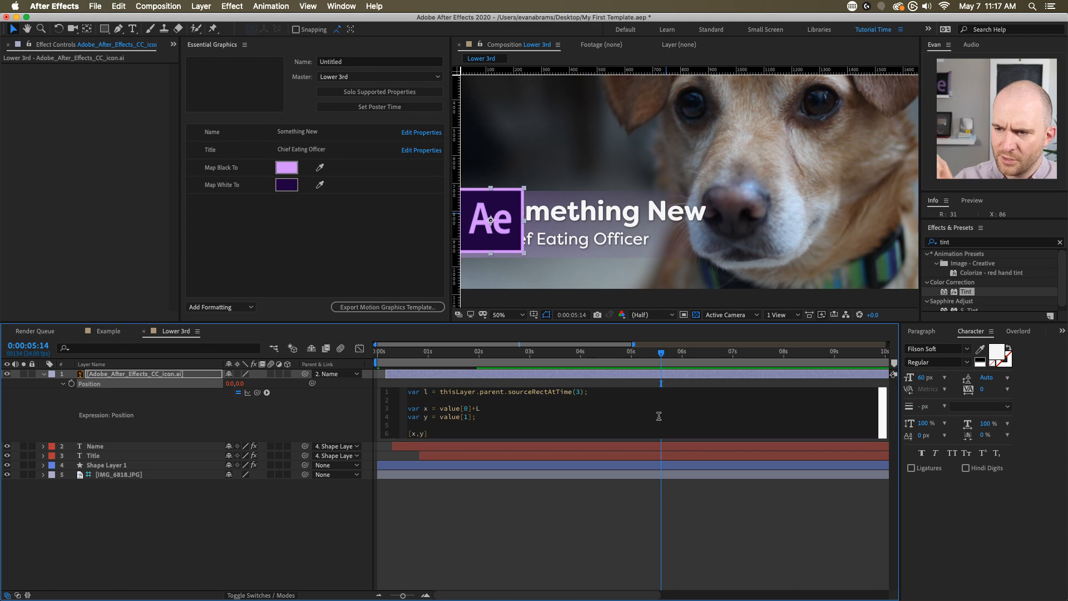
pyautogui.write('.width')
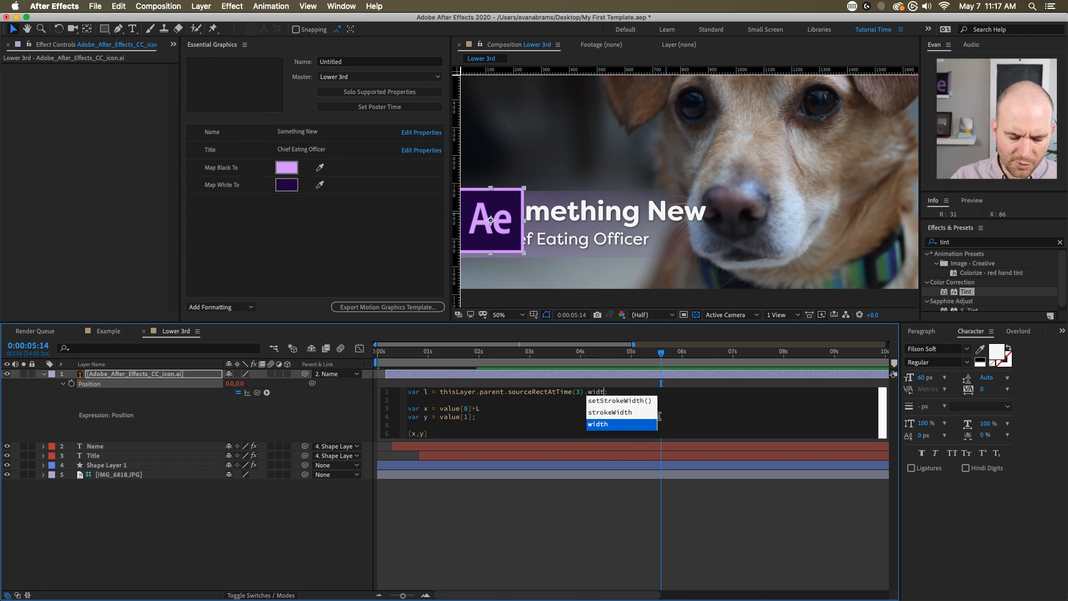
pyautogui.press('Return')
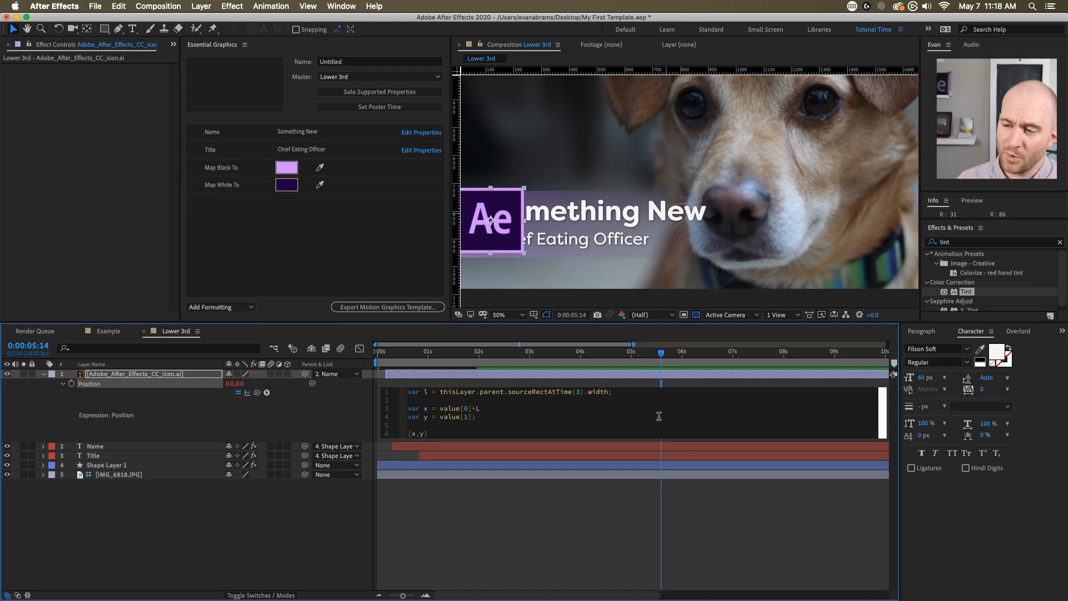
pyautogui.write(';')
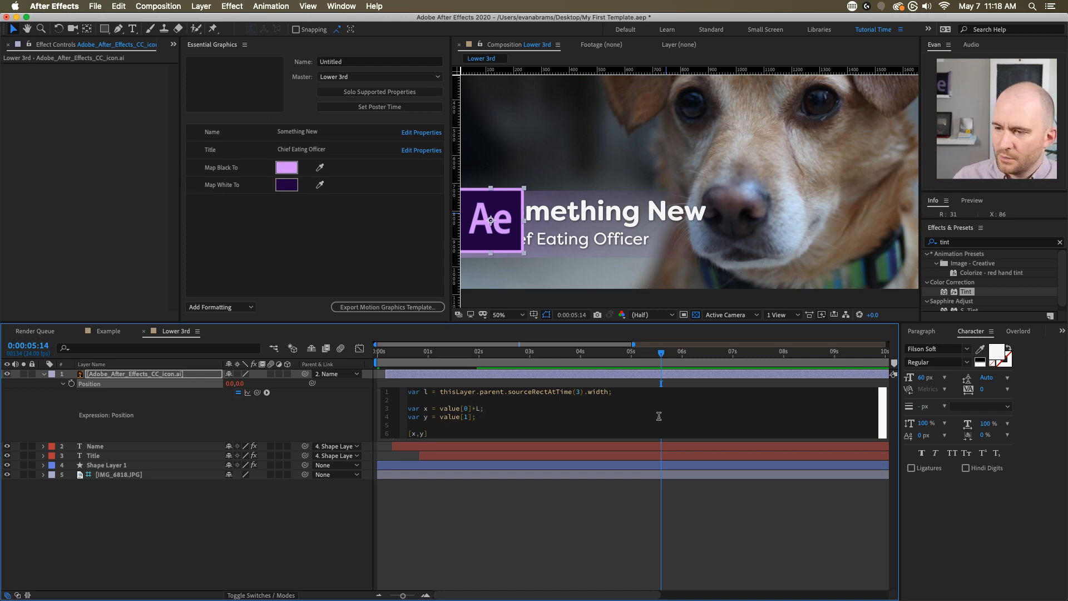
pyautogui.click(451, 505)
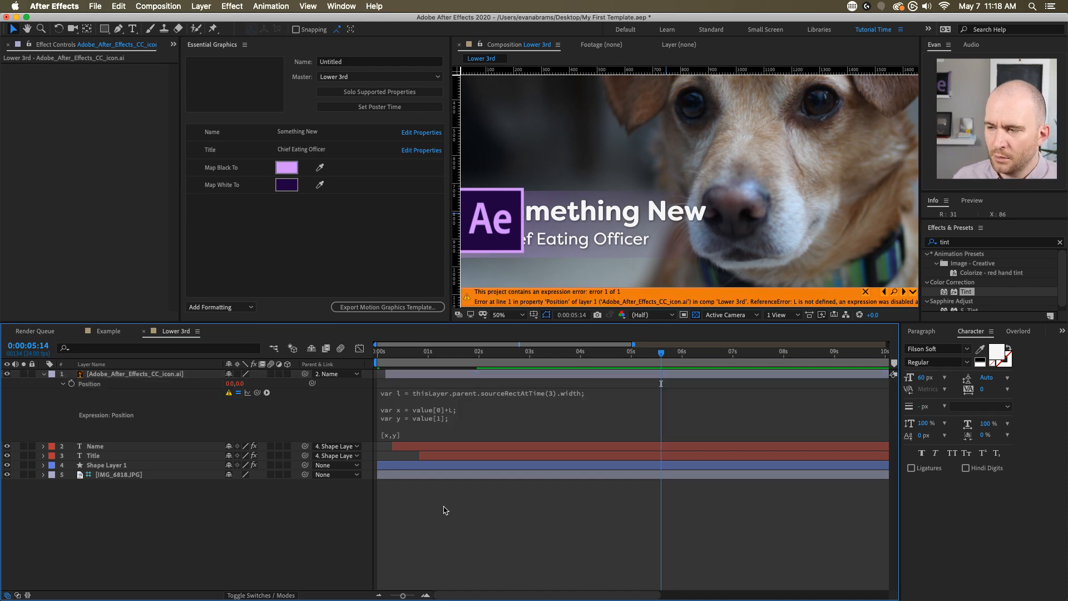
# - Change the uppercase "L" in the x declaration to lowercase "l" and apply the expression again
pyautogui.click(456, 410)
pyautogui.press('Left')
pyautogui.hotkey('shift', 'Left')
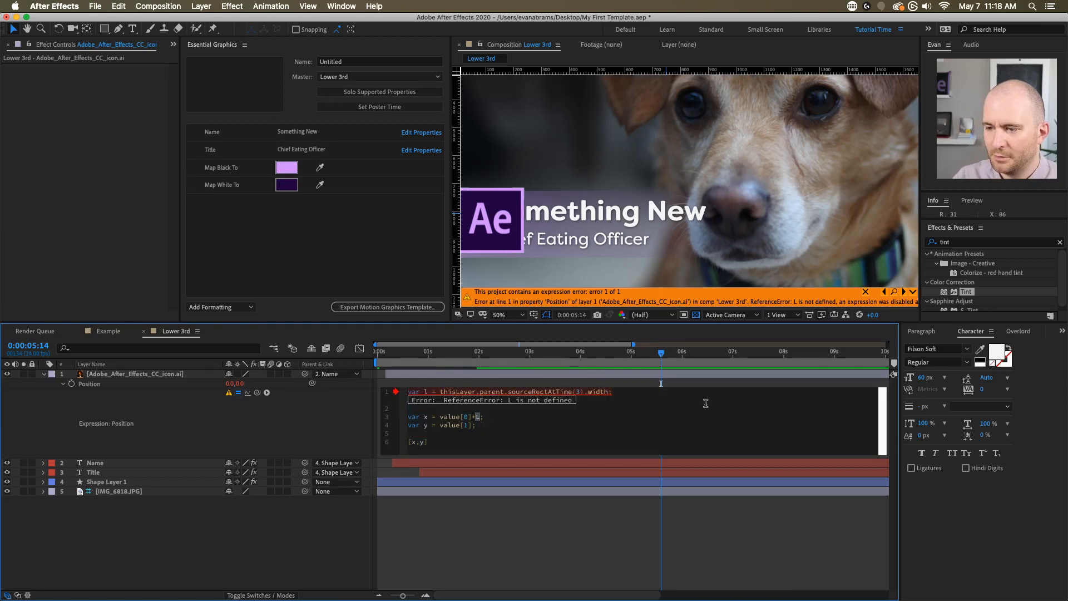
pyautogui.write('l')
pyautogui.press('KP_Enter')
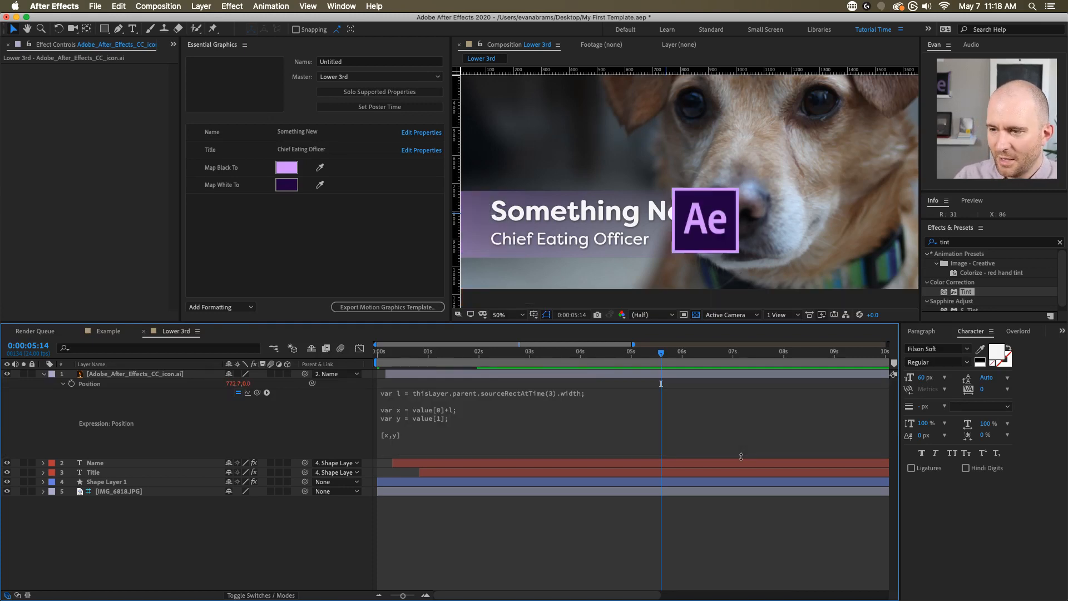
# - Scale the Ae logo down to roughly the name's text height and place it just after the name, at about 853, -40
pyautogui.moveTo(710, 225); pyautogui.dragTo(749, 225)
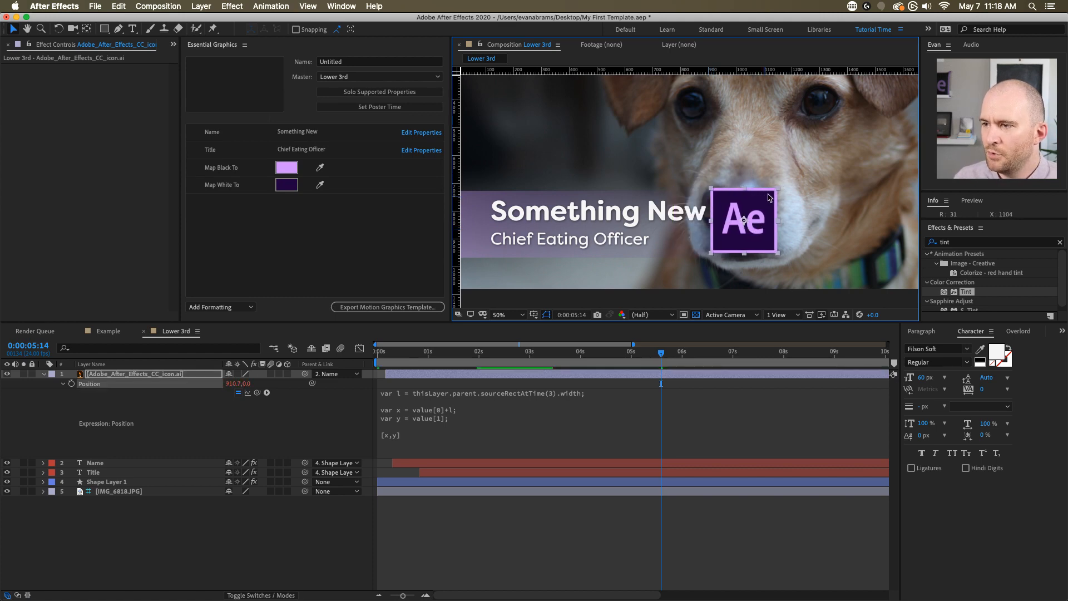
pyautogui.moveTo(777, 191); pyautogui.dragTo(733, 208)
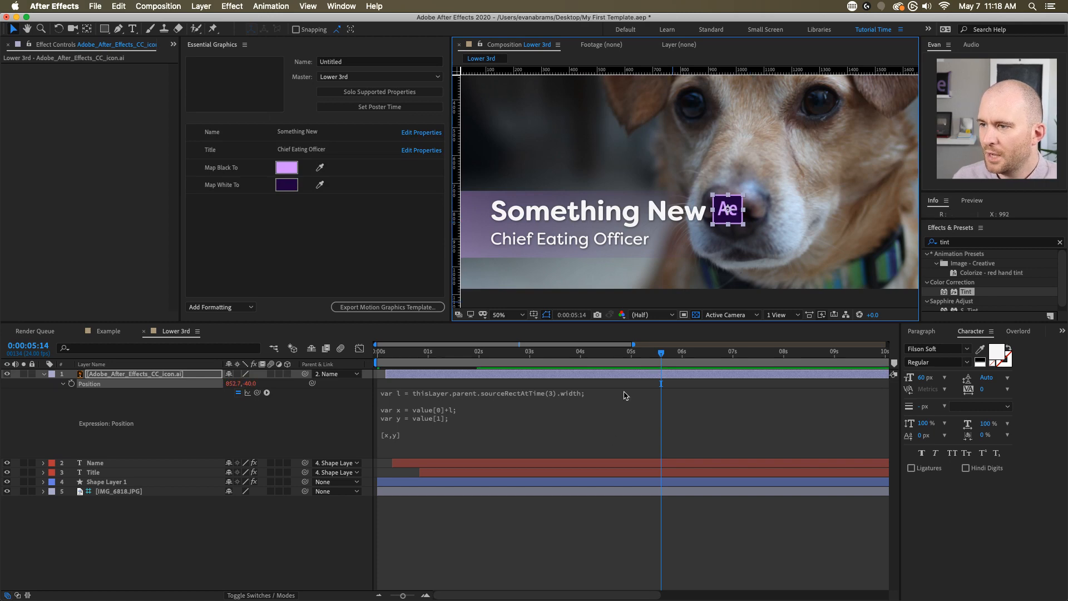
pyautogui.click(671, 529)
# - Replace the Name text with "Temp" to test how the logo follows its width
pyautogui.doubleClick(653, 224)
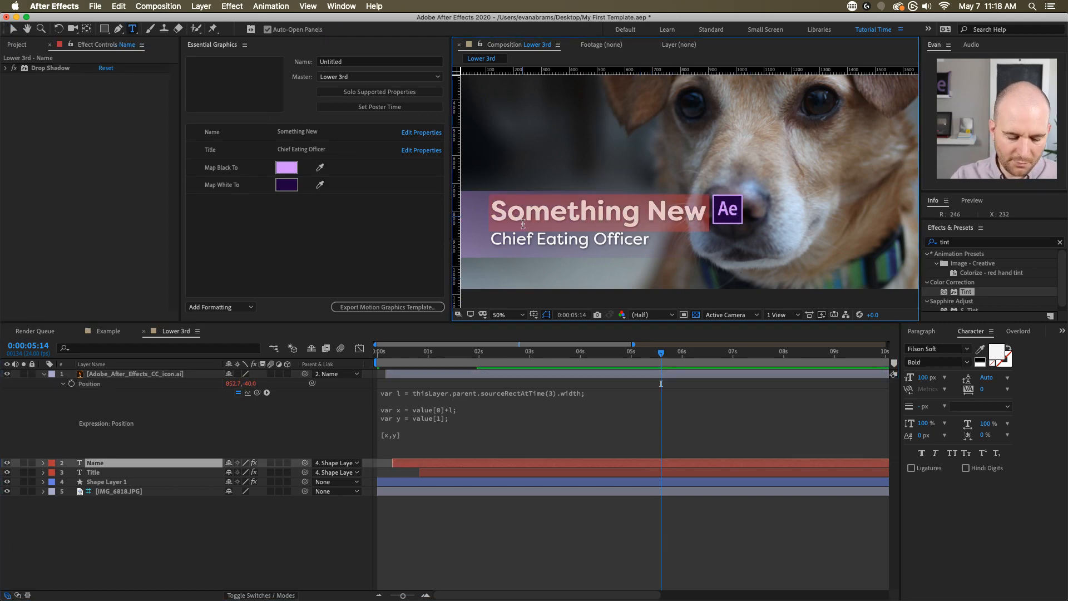
pyautogui.write('Term')
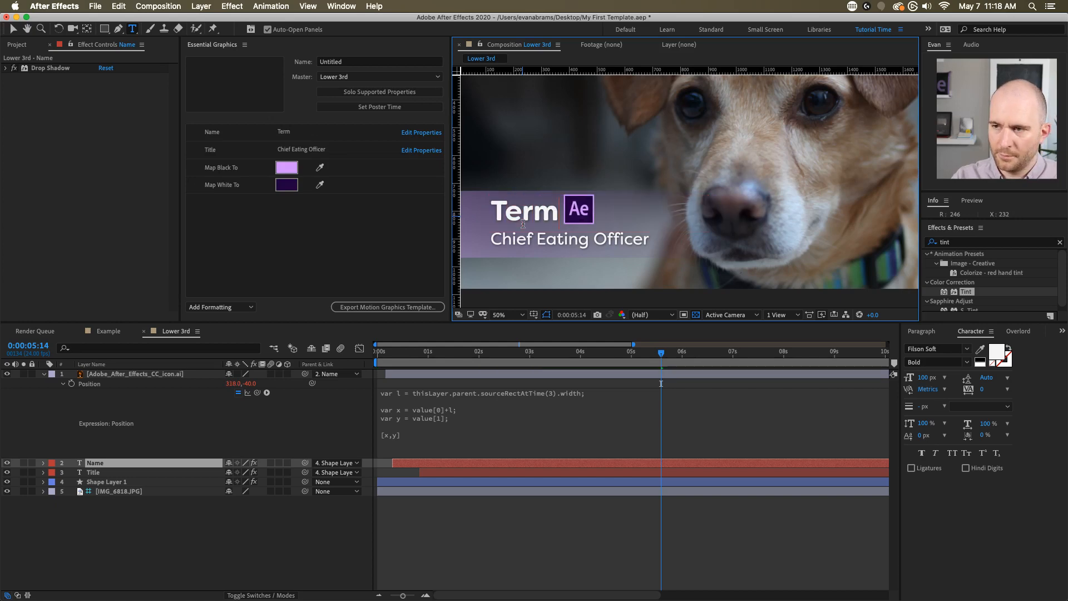
pyautogui.press('BackSpace')
pyautogui.press('BackSpace')
pyautogui.write('mp')
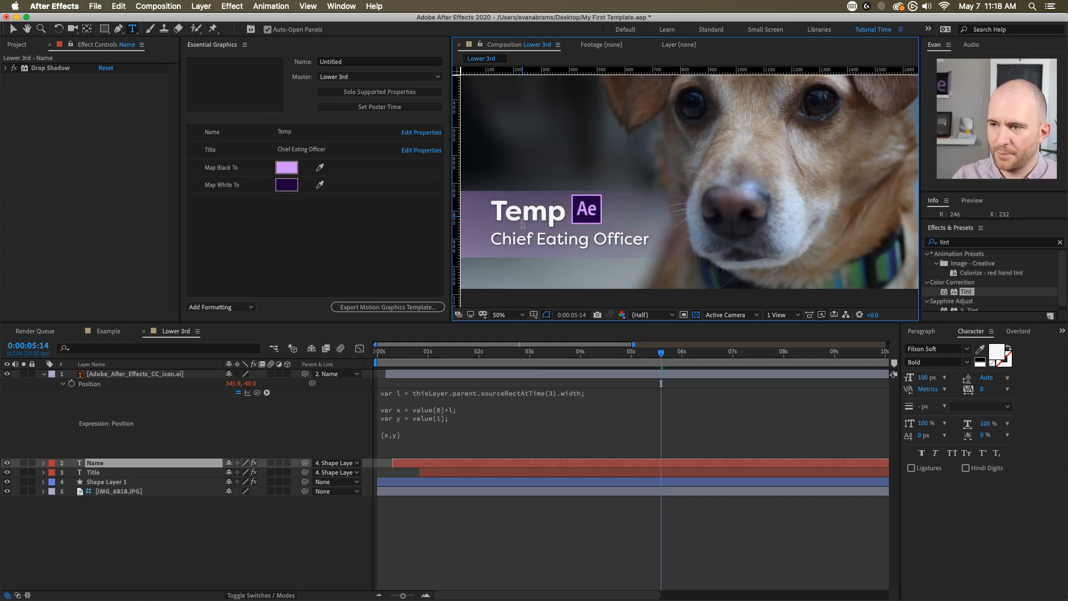
# - Lengthen the test name with random letters, clear it completely, and enter "Going!" to check the logo's tracking
pyautogui.write('afadfsdfsdfs')
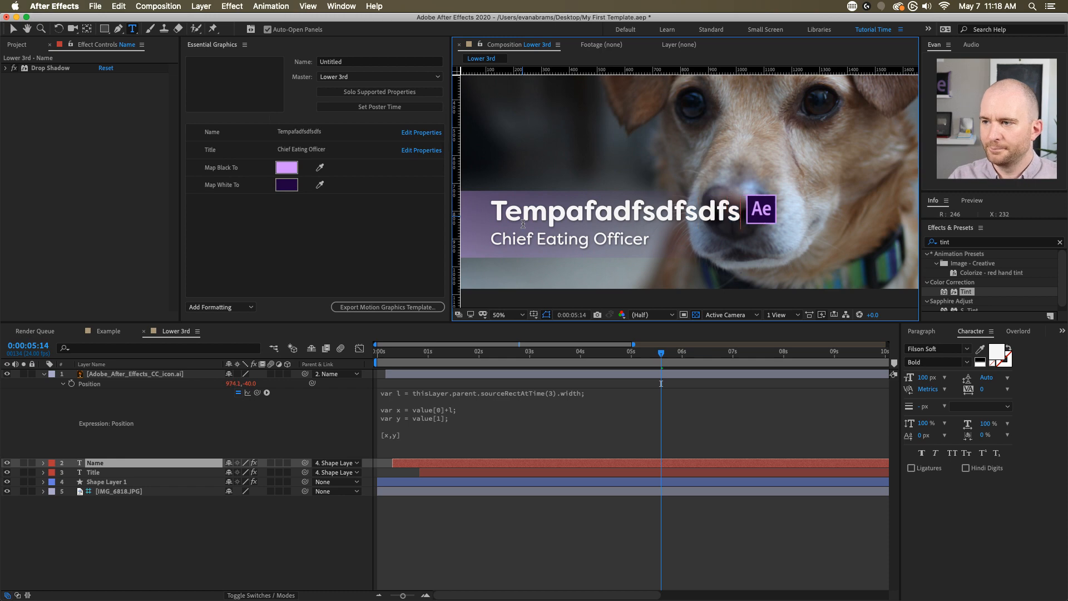
pyautogui.write('dfsd')
pyautogui.press('BackSpace')
pyautogui.press('BackSpace')
pyautogui.press('BackSpace')
pyautogui.press('BackSpace')
pyautogui.press('BackSpace')
pyautogui.press('BackSpace')
pyautogui.press('BackSpace')
pyautogui.press('BackSpace')
pyautogui.press('BackSpace')
pyautogui.press('BackSpace')
pyautogui.press('BackSpace')
pyautogui.press('BackSpace')
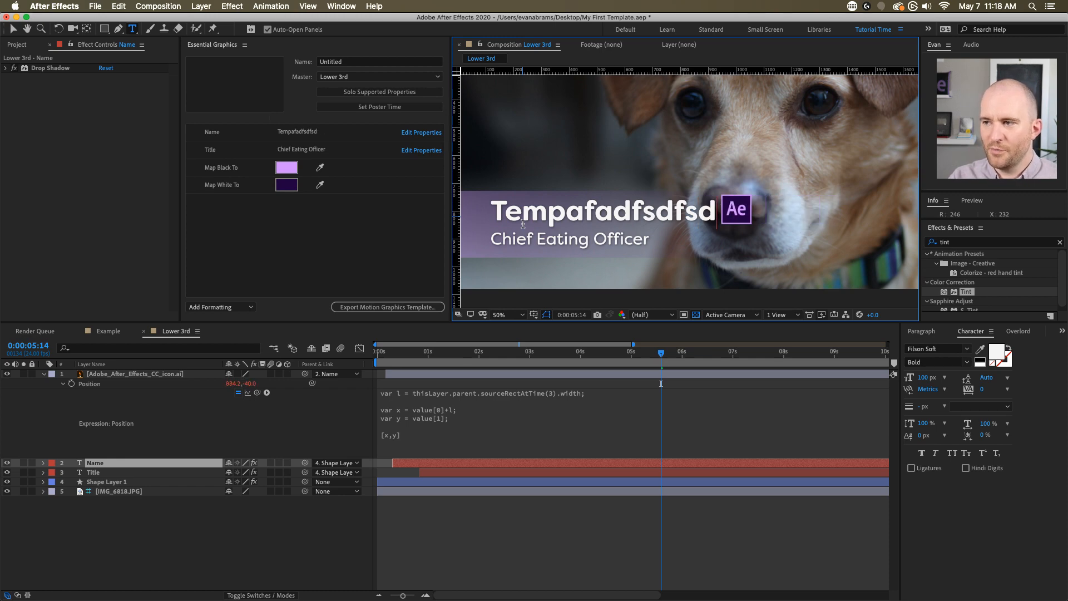
pyautogui.press('BackSpace')
pyautogui.press('BackSpace')
pyautogui.press('BackSpace')
pyautogui.press('BackSpace')
pyautogui.press('BackSpace')
pyautogui.press('BackSpace')
pyautogui.press('BackSpace')
pyautogui.press('BackSpace')
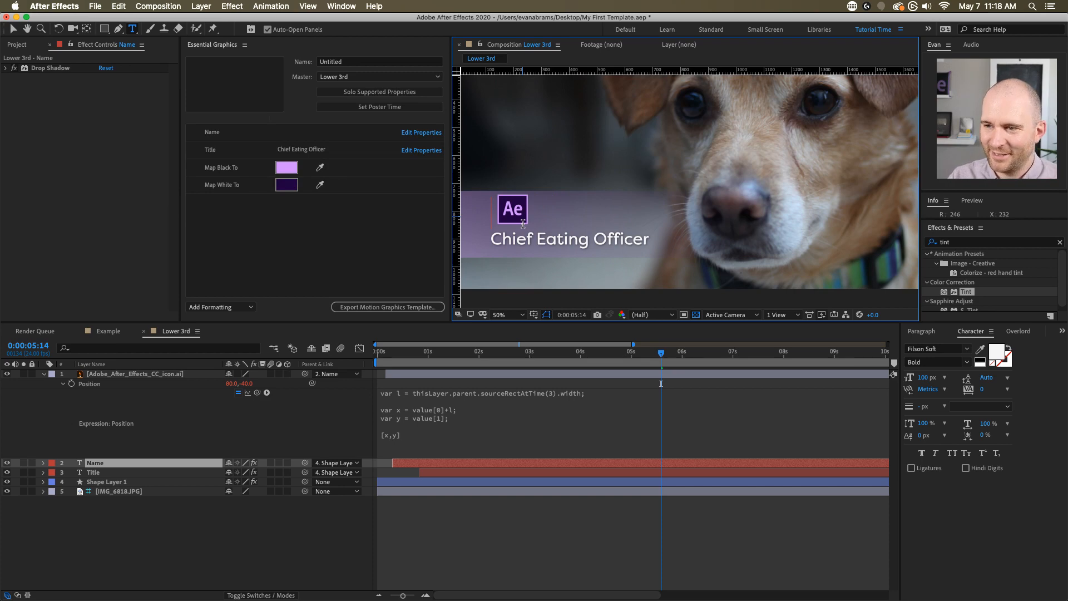
pyautogui.write('Going!')
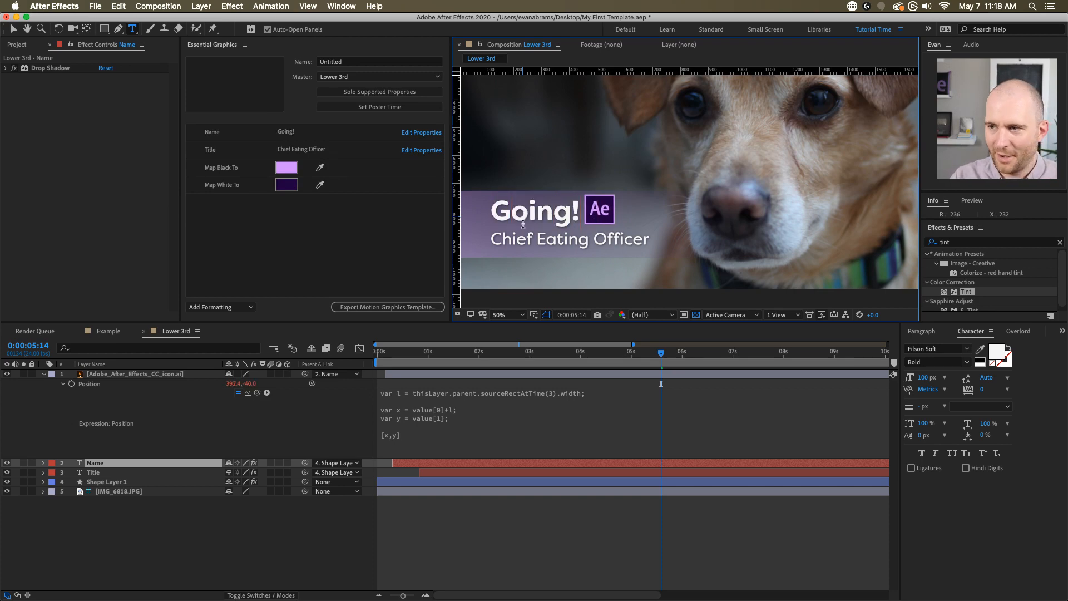
# - Replace the Name text with "I've defeatedd it!" and finish editing it
pyautogui.press('super+a')
pyautogui.press('BackSpace')
pyautogui.write("I've defe")
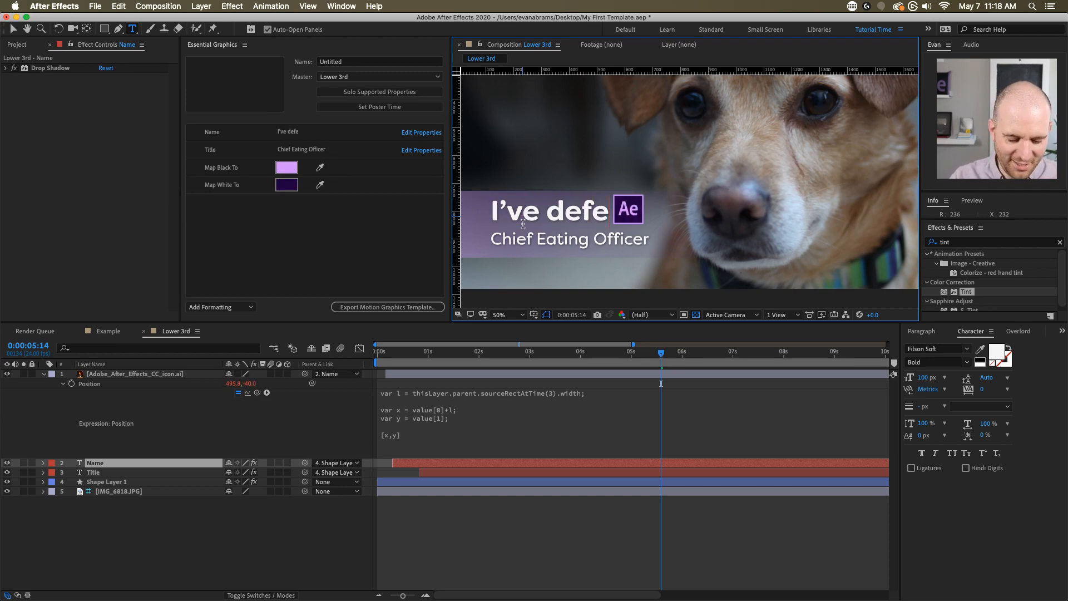
pyautogui.write('atedd it!')
pyautogui.press('Escape')
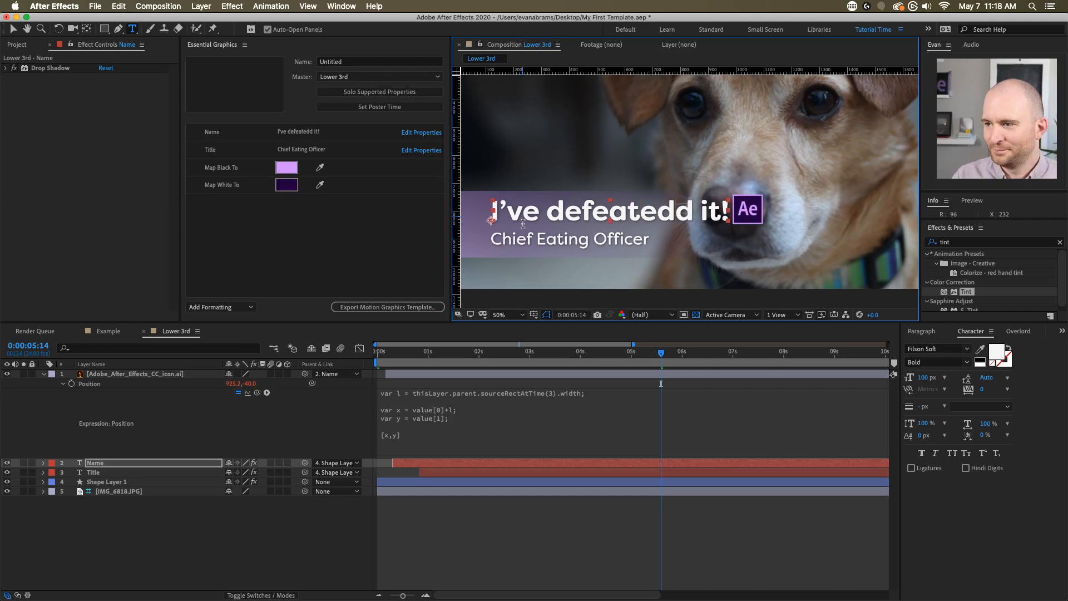
pyautogui.click(491, 540)
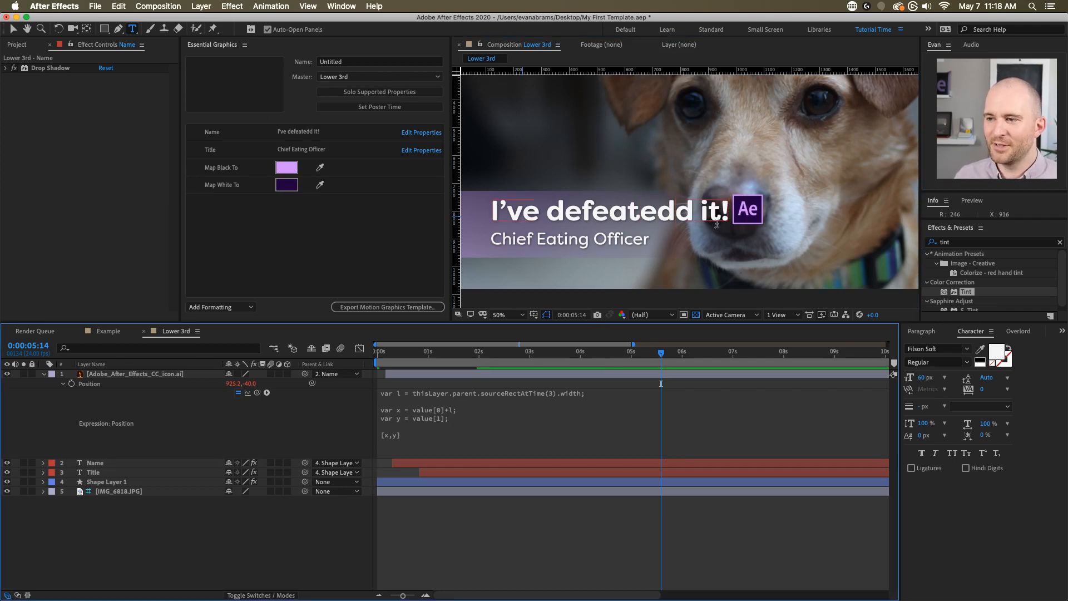
pyautogui.press('v')
pyautogui.click(735, 216)
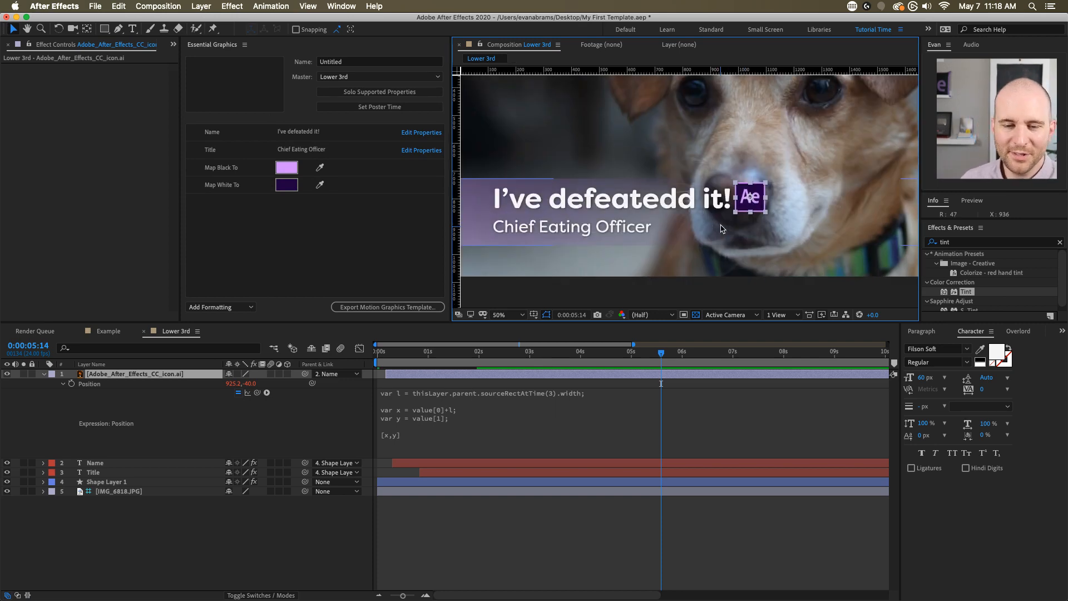
pyautogui.click(676, 528)
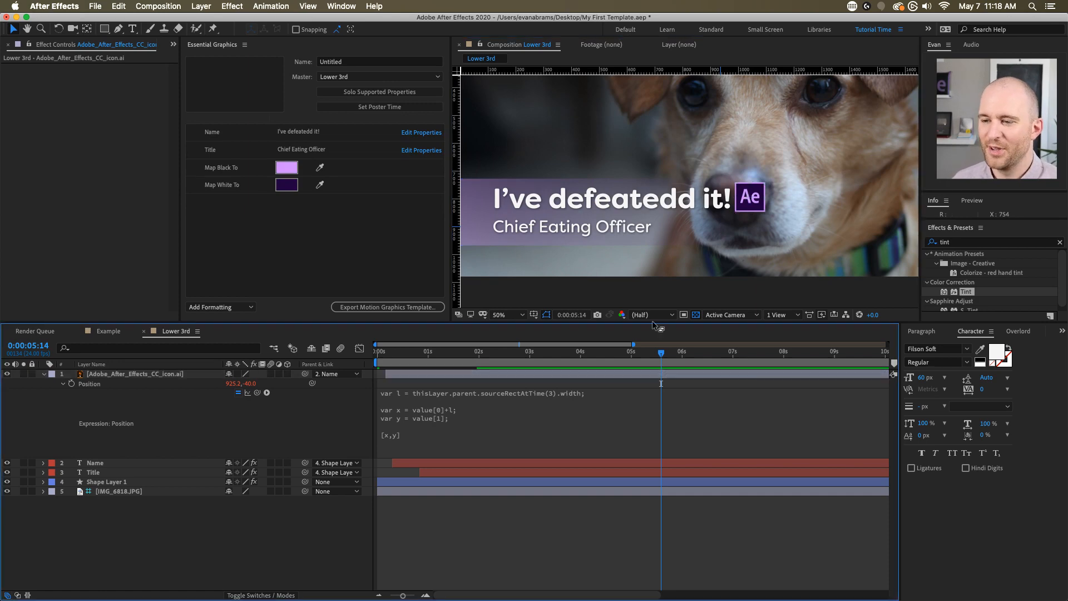
# - Preview the lower third's animation from the beginning to check the logo's entrance with the current name
pyautogui.click(640, 379)
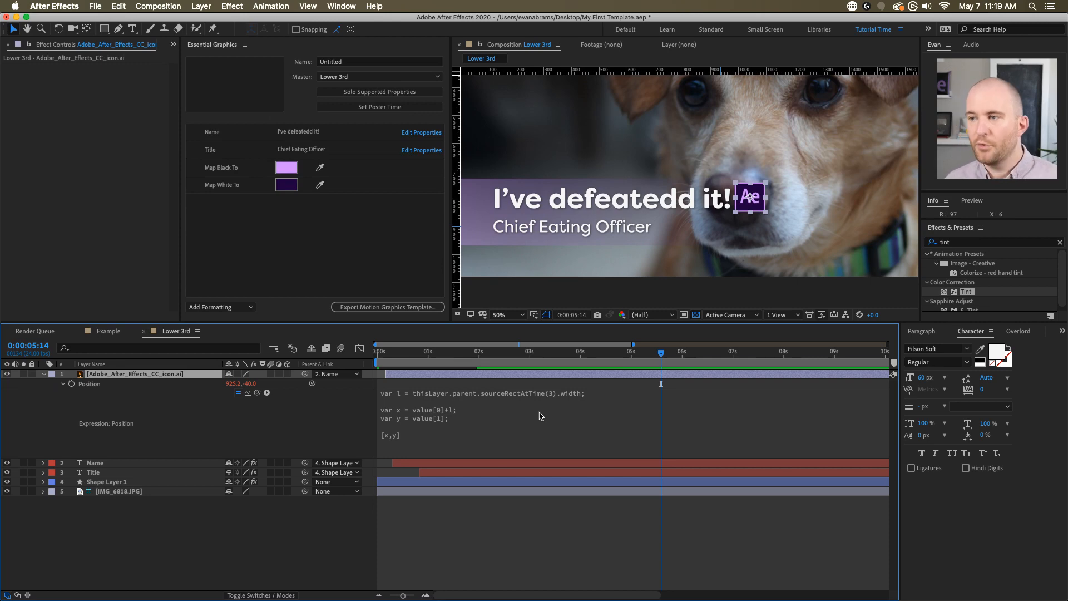
pyautogui.scroll(-2, 584, 302)
pyautogui.click(770, 194)
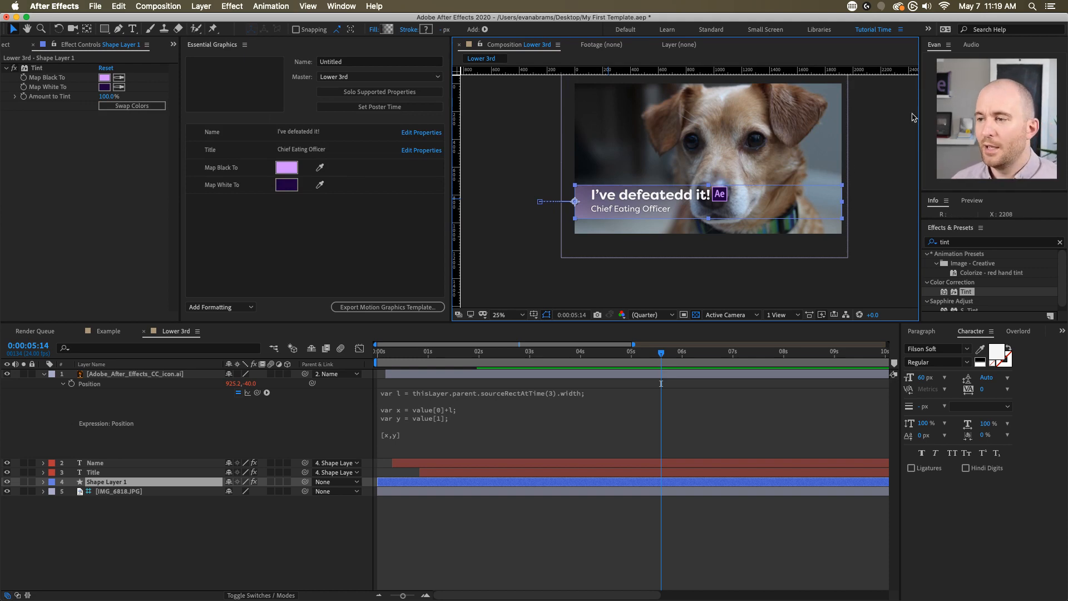
pyautogui.press('.')
pyautogui.click(678, 373)
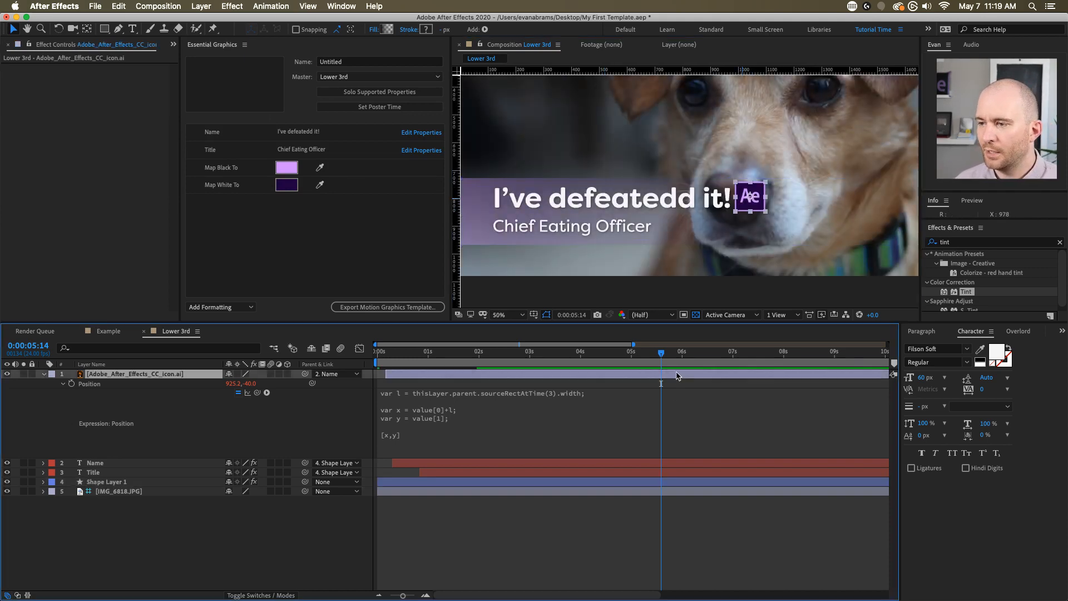
pyautogui.moveTo(500, 358); pyautogui.dragTo(351, 385)
pyautogui.press(',')
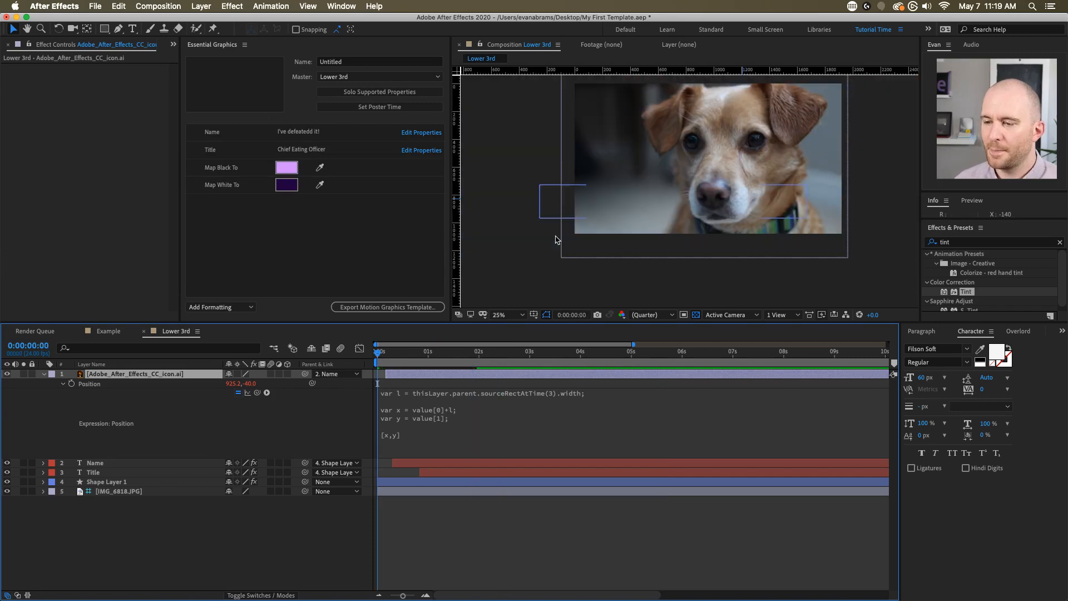
pyautogui.press('space')
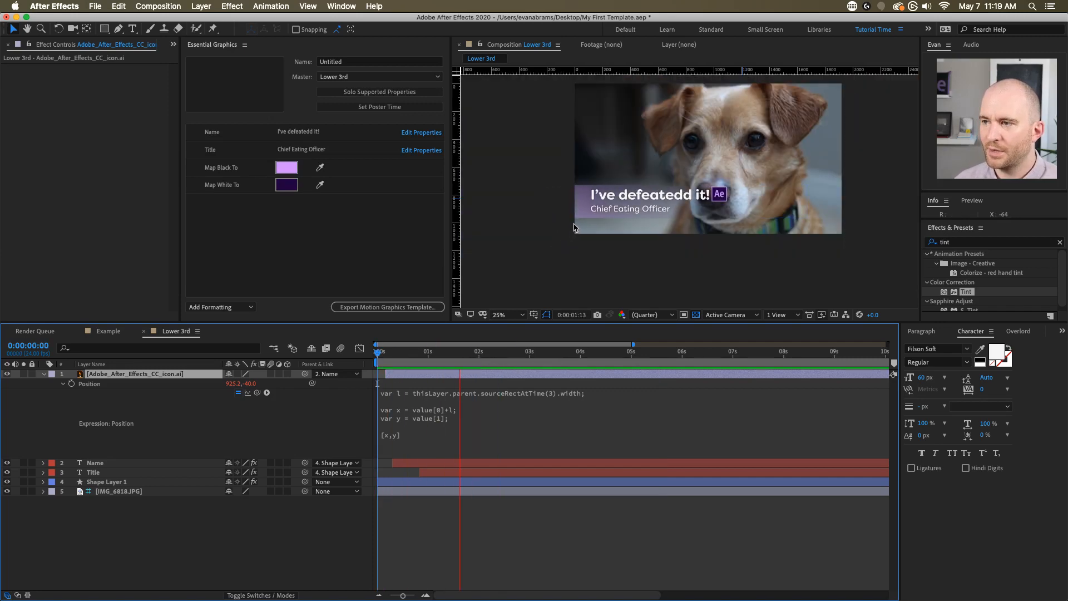
# - Move the Ae logo slightly farther from the end of the name, to about 943, -40
pyautogui.scroll(2, 693, 189)
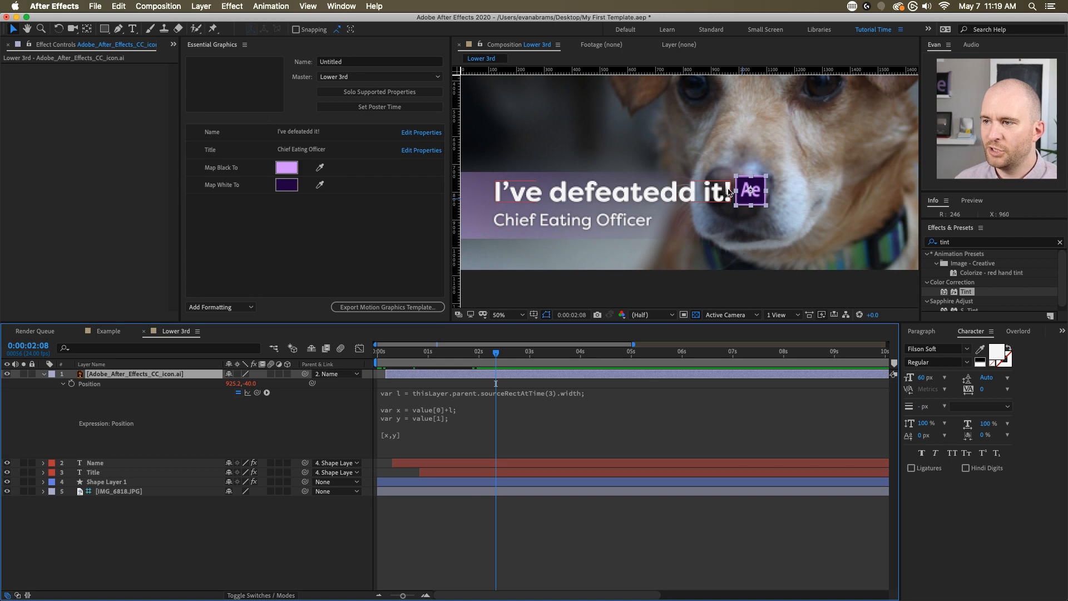
pyautogui.click(568, 195)
pyautogui.click(751, 201)
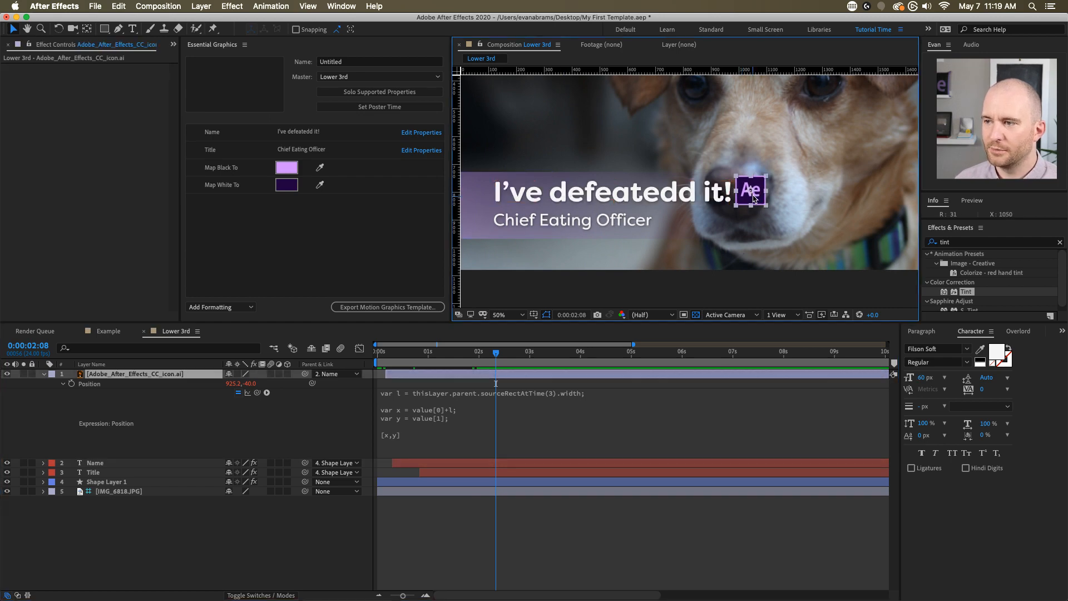
pyautogui.moveTo(750, 201); pyautogui.dragTo(756, 202)
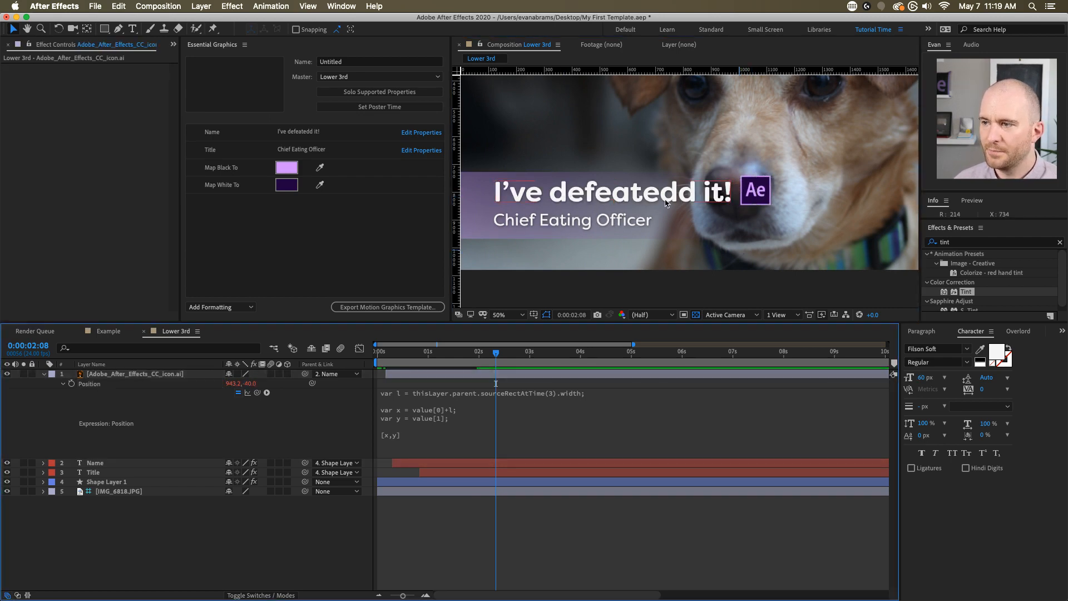
# - Play the animation from the start again to check the logo's spacing after the name
pyautogui.scroll(-2, 667, 203)
pyautogui.press('Home')
pyautogui.press('space')
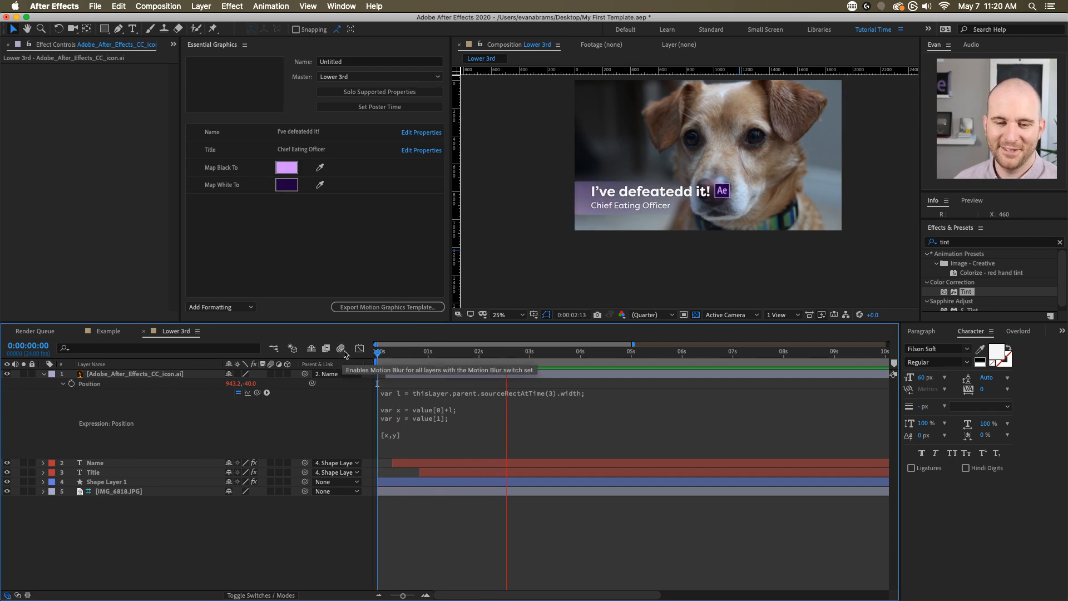
pyautogui.press('space')
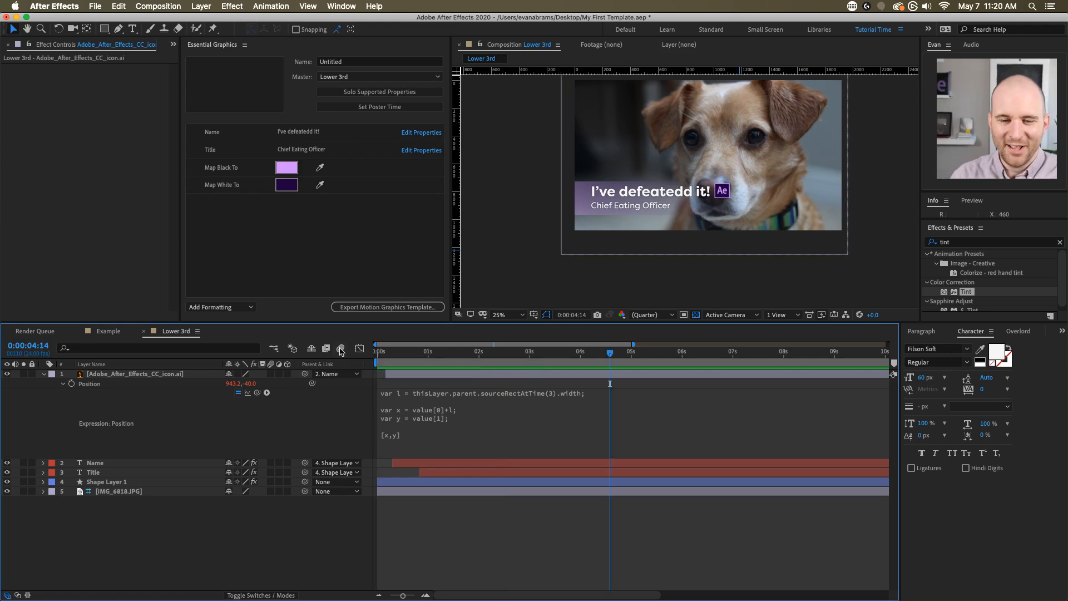
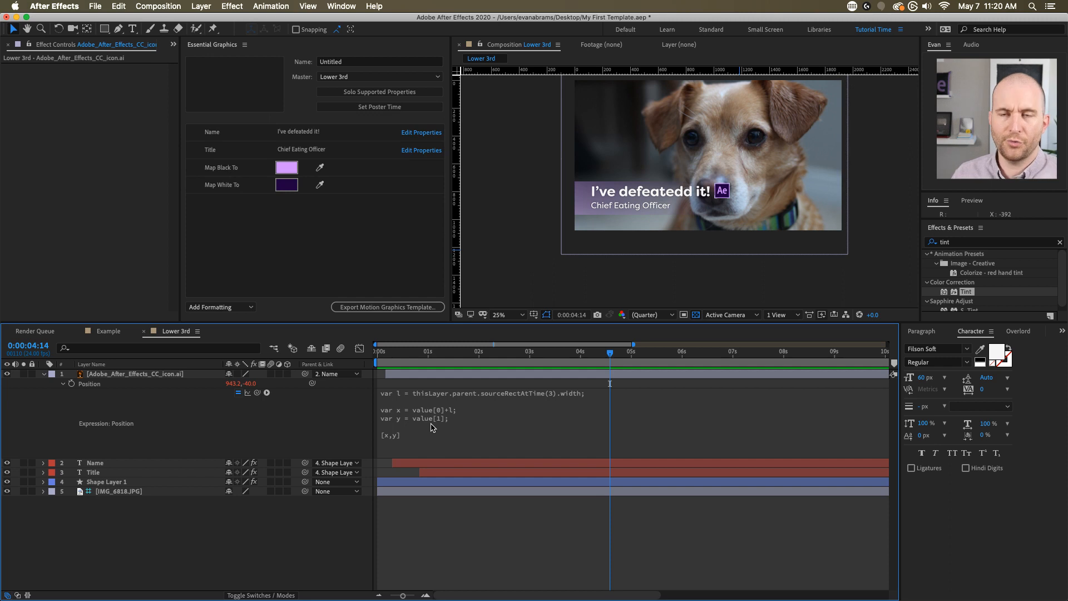
# - Examine the logo's Position expression, including the parent width variable, the x and y variables and the [x,y] output
pyautogui.click(431, 427)
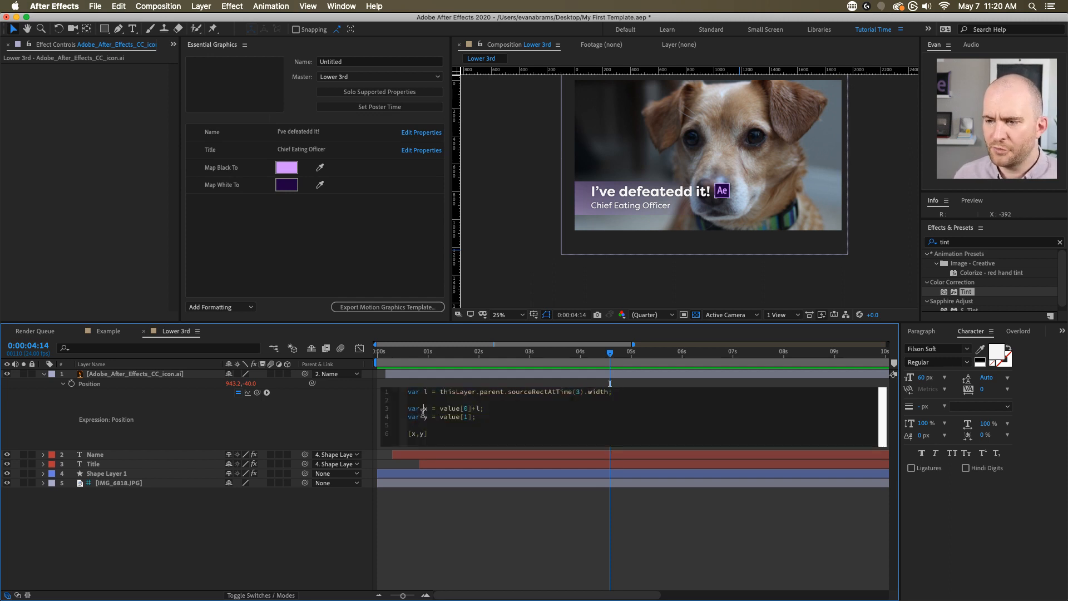
pyautogui.moveTo(407, 409); pyautogui.dragTo(424, 413)
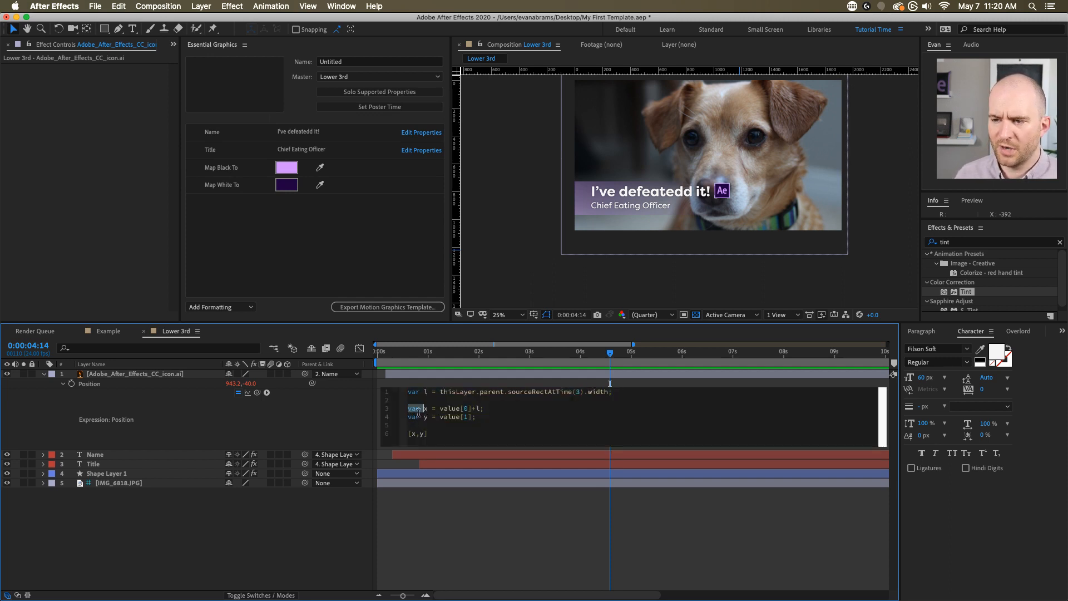
pyautogui.click(424, 434)
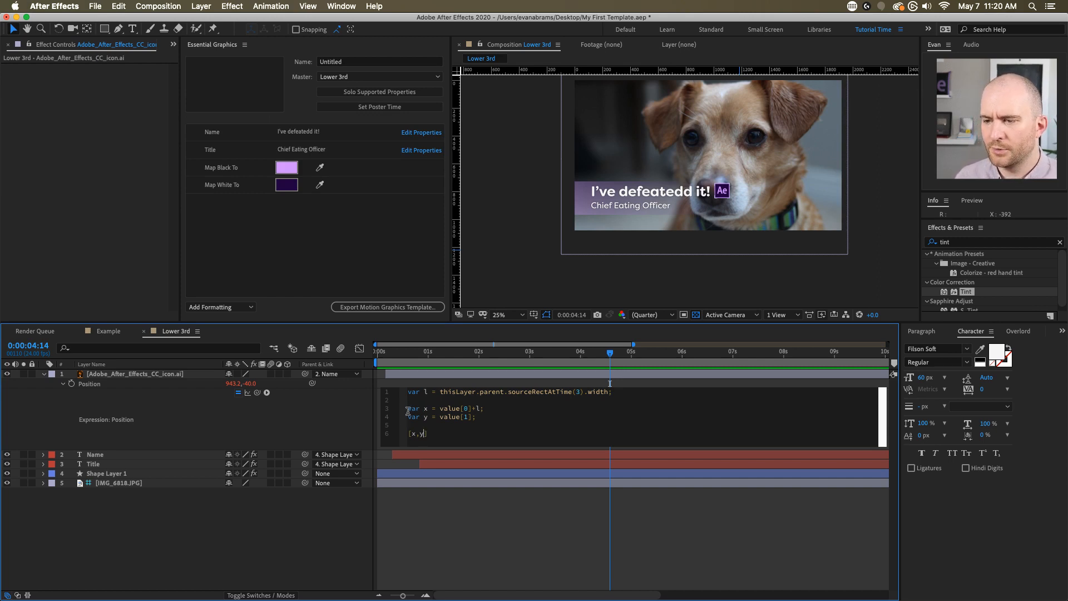
pyautogui.doubleClick(466, 416)
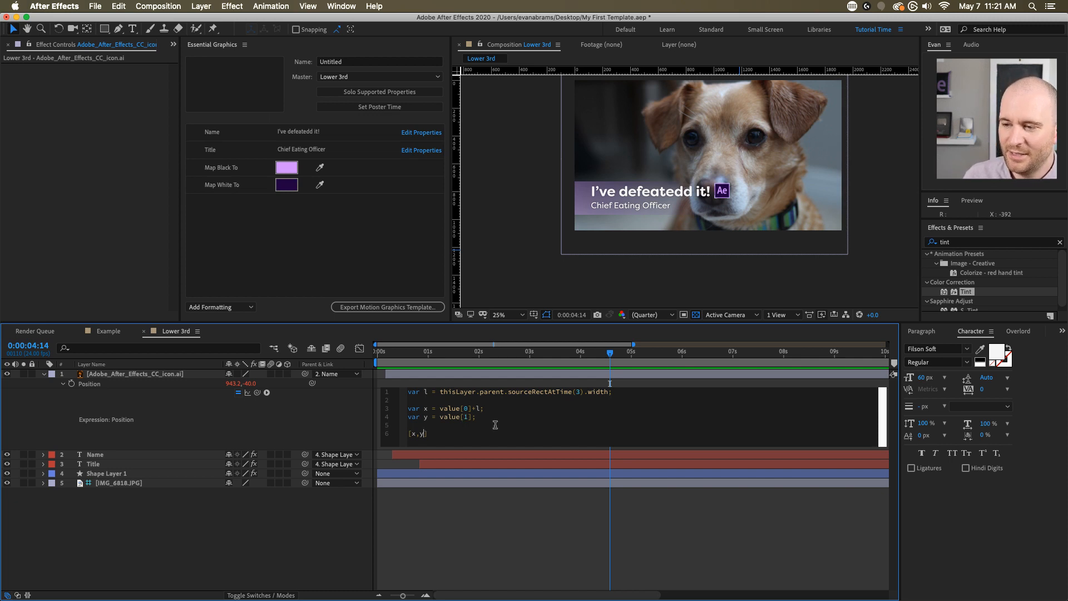
pyautogui.moveTo(477, 434); pyautogui.dragTo(397, 395)
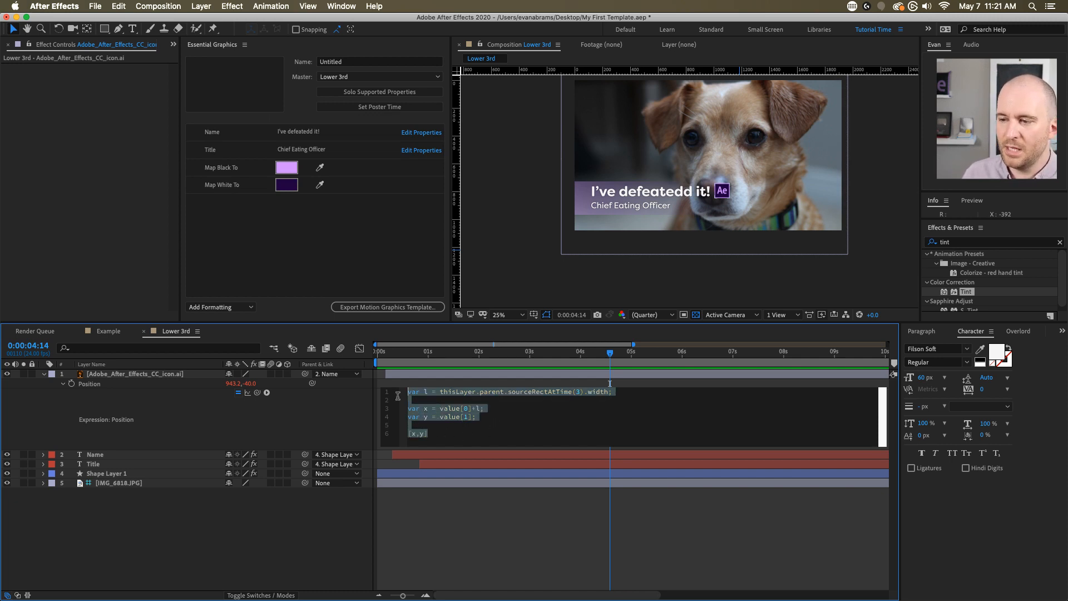
pyautogui.click(427, 436)
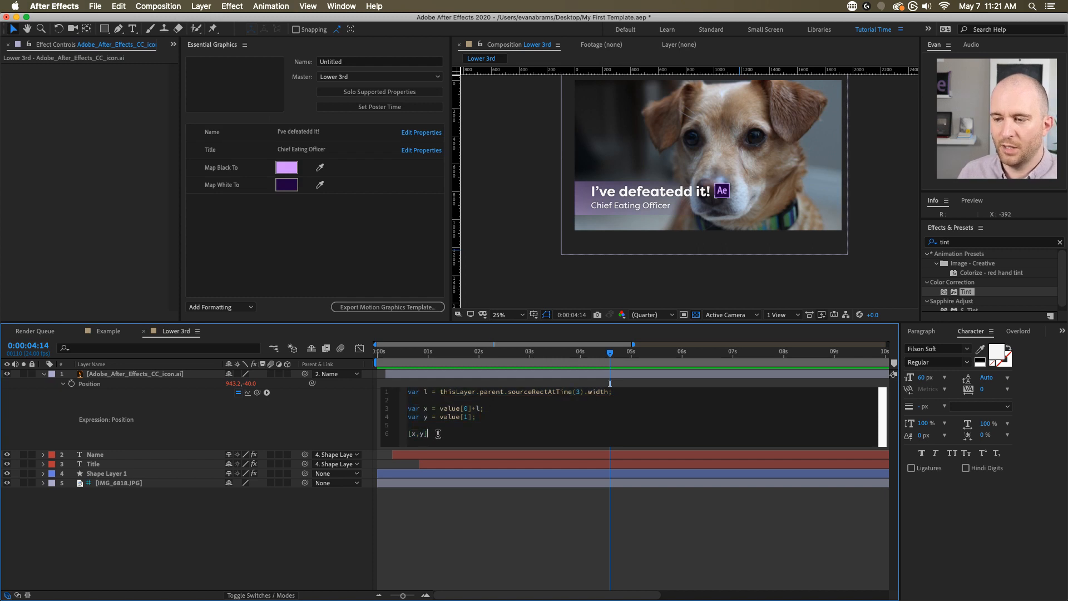
pyautogui.click(496, 404)
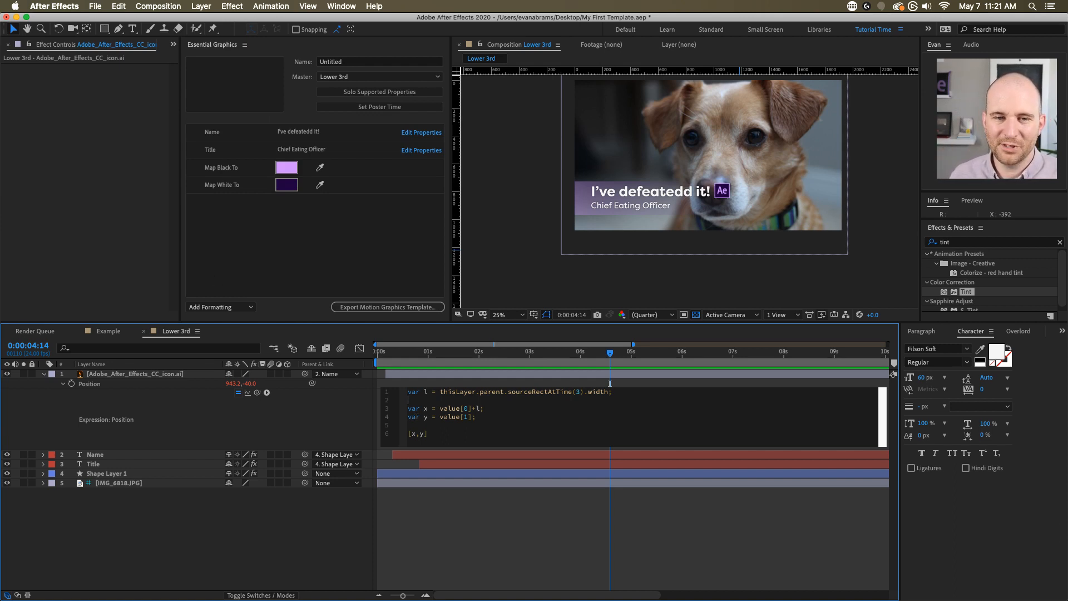
pyautogui.click(468, 516)
# - Collapse the Ae logo layer's properties in the timeline and deselect the layer
pyautogui.click(401, 377)
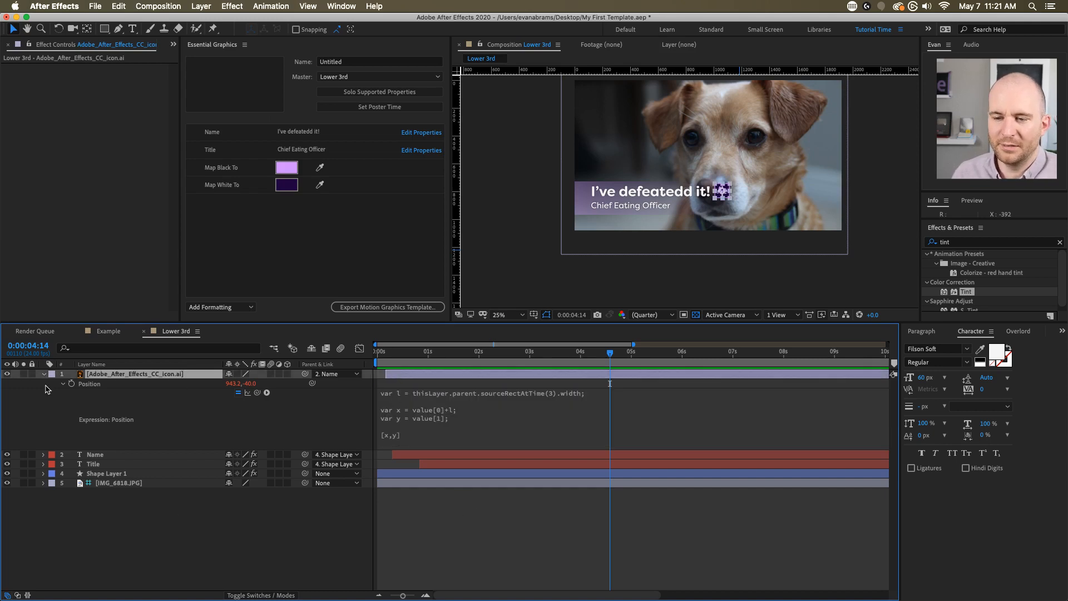
pyautogui.click(44, 375)
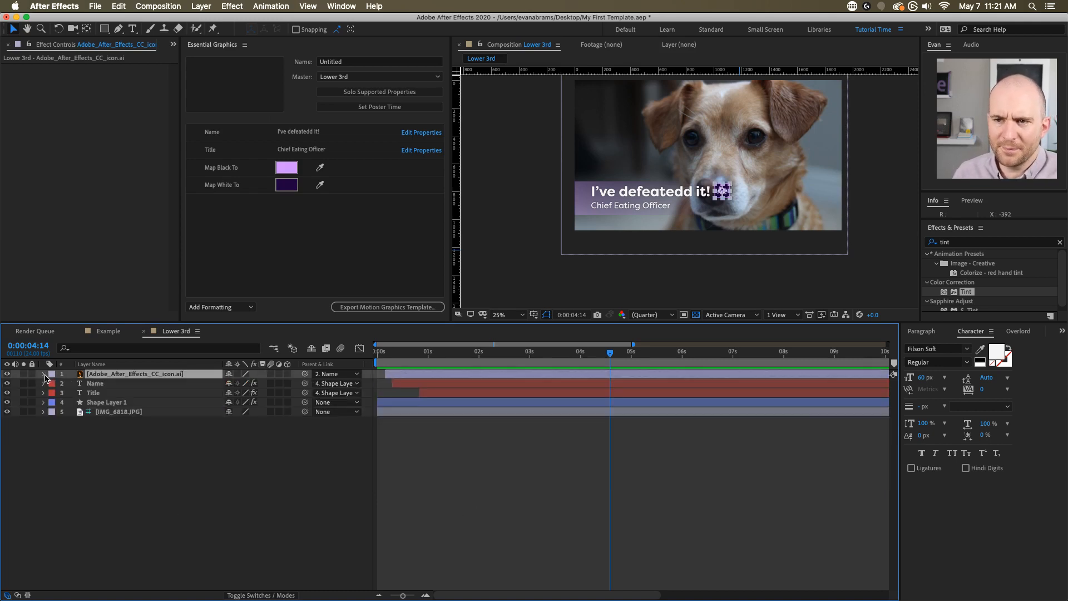
pyautogui.click(440, 440)
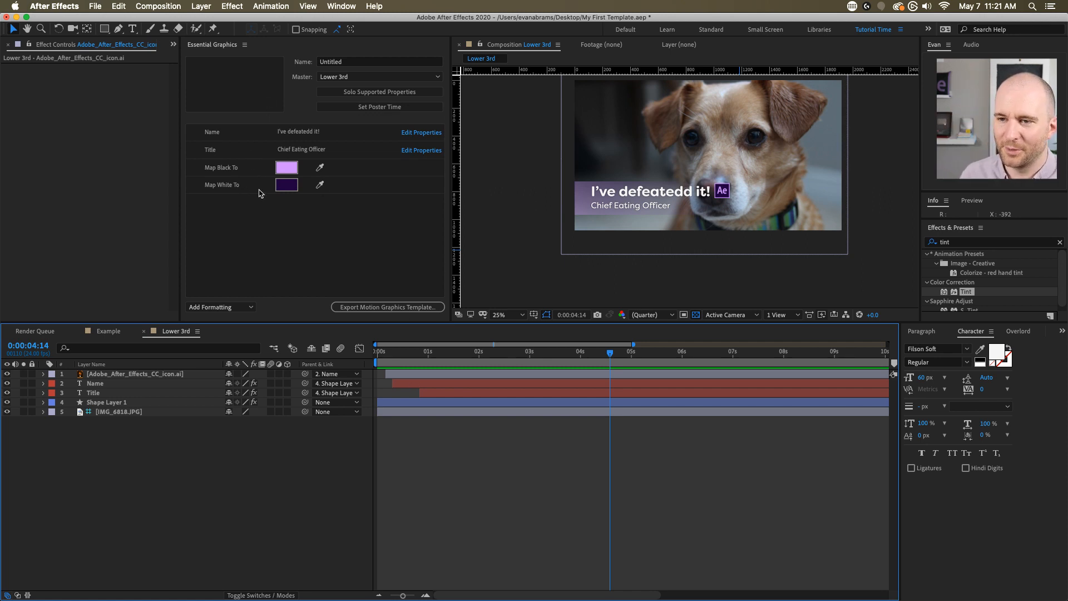
# - Remove the Map White To and Map Black To colors from the template's Essential Graphics properties
pyautogui.click(361, 191)
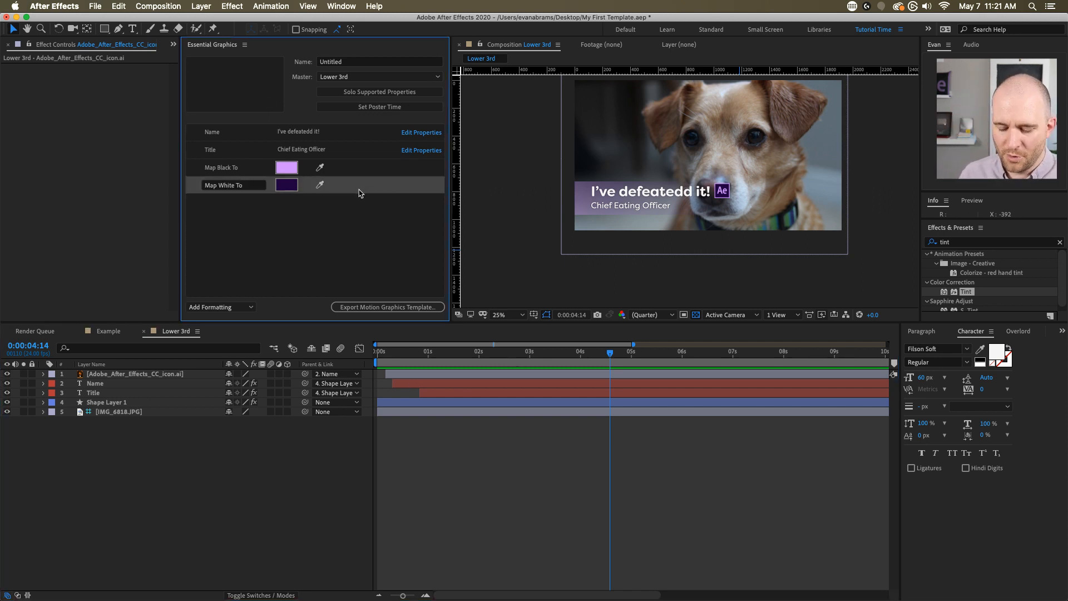
pyautogui.press('Delete')
pyautogui.click(361, 167)
pyautogui.press('Delete')
pyautogui.click(381, 504)
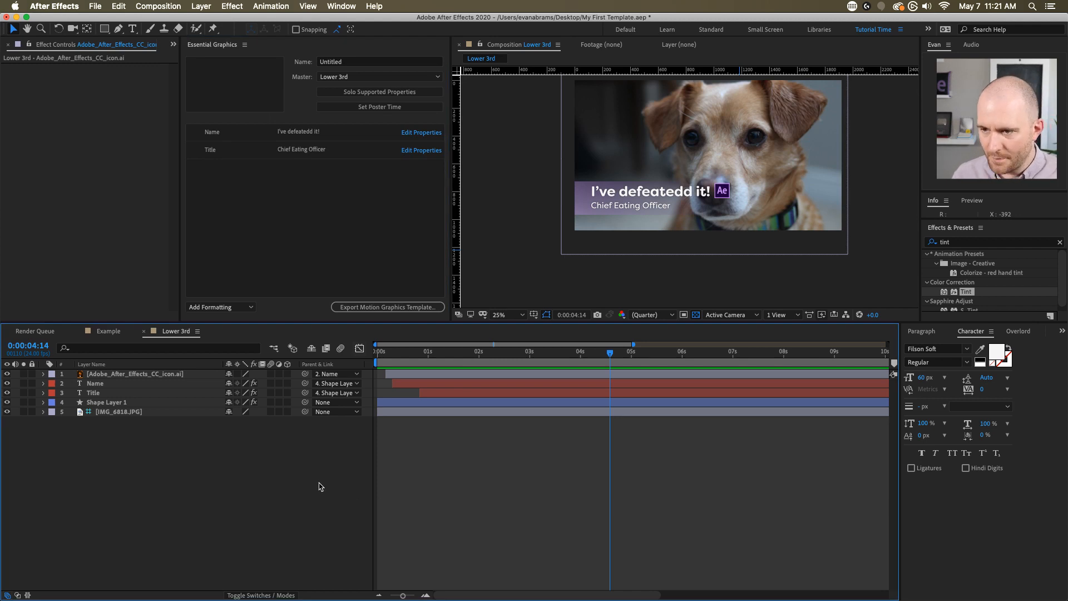
# - Add a new adjustment layer to the Lower 3rd composition
pyautogui.rightClick(180, 457)
pyautogui.moveTo(200, 465)
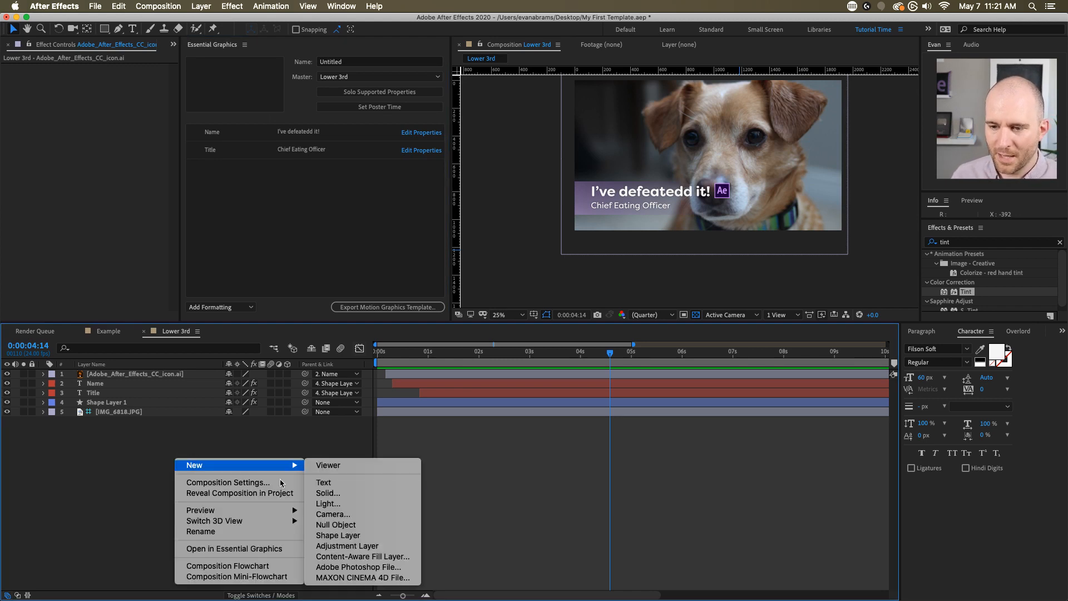
pyautogui.click(361, 545)
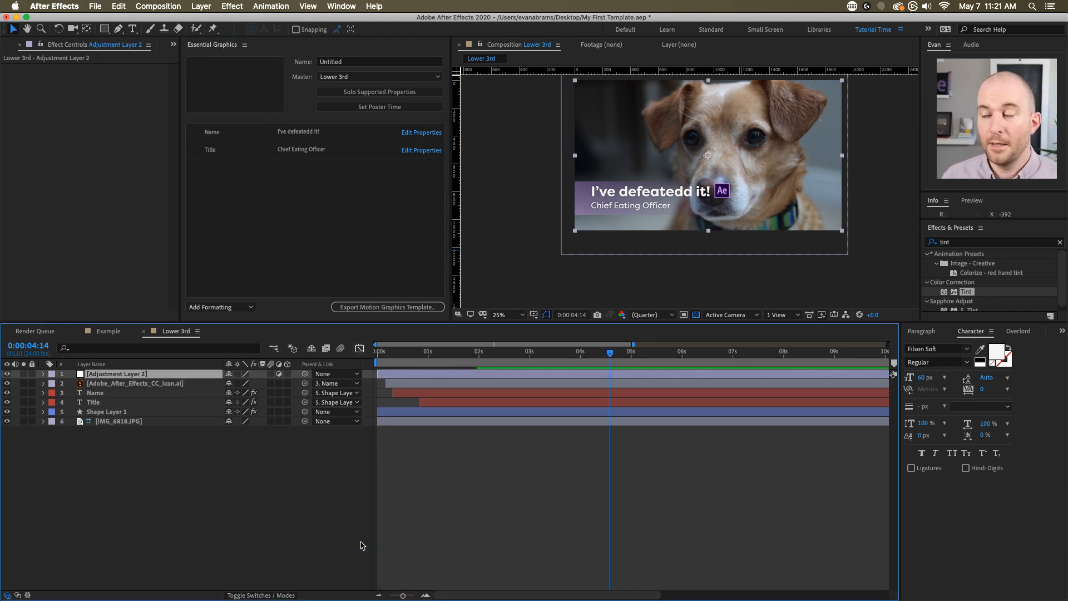
# - Clear the effects search, find the Expression Controls, and apply a Dropdown Menu Control to the adjustment layer
pyautogui.click(1059, 243)
pyautogui.scroll(-5, 998, 290)
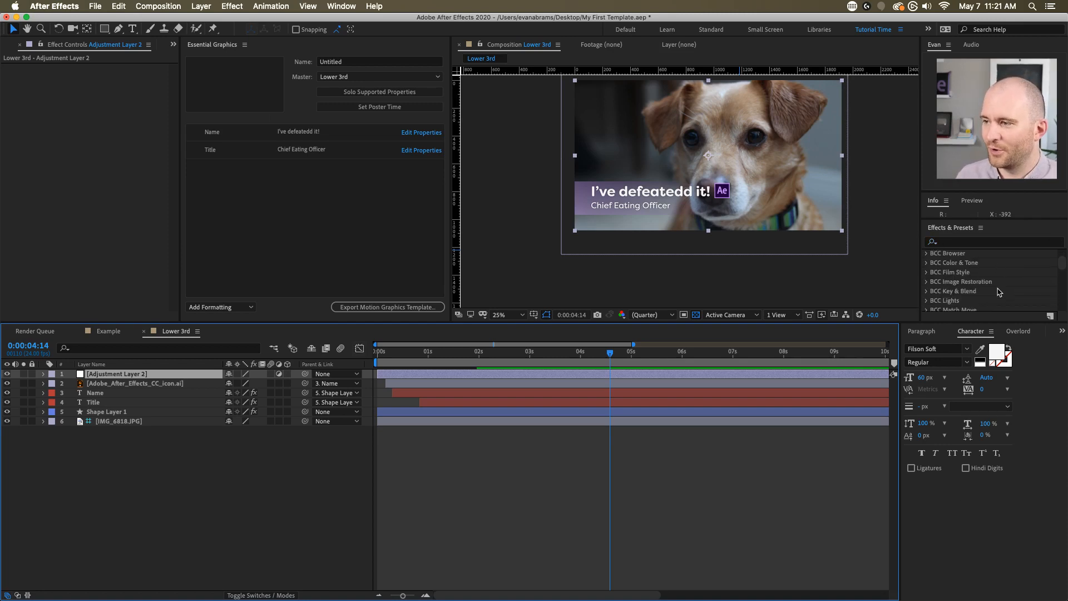
pyautogui.scroll(-2, 998, 290)
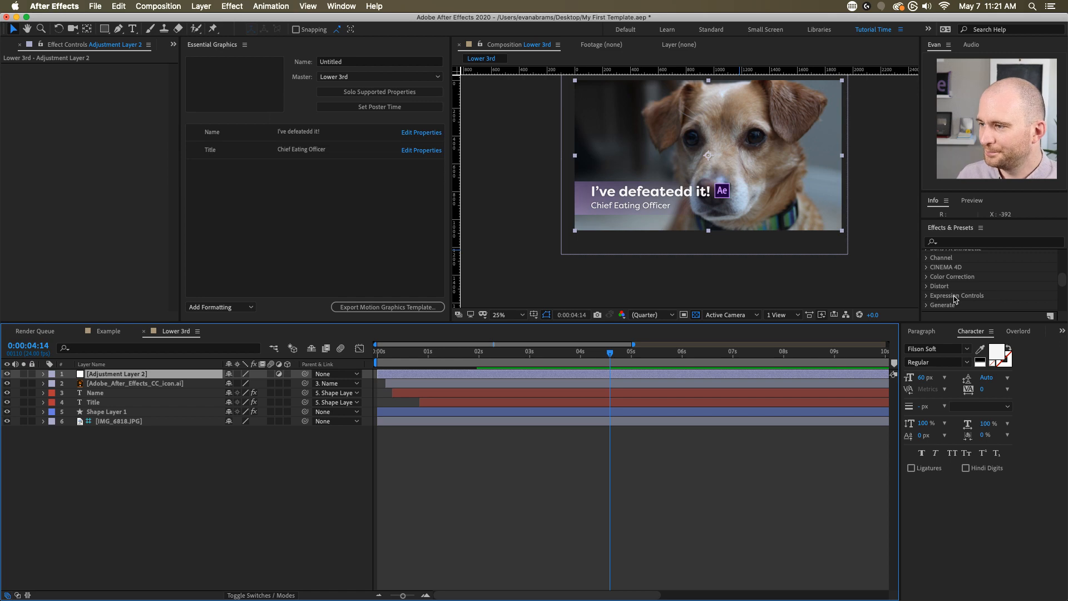
pyautogui.doubleClick(955, 299)
pyautogui.scroll(-2, 965, 303)
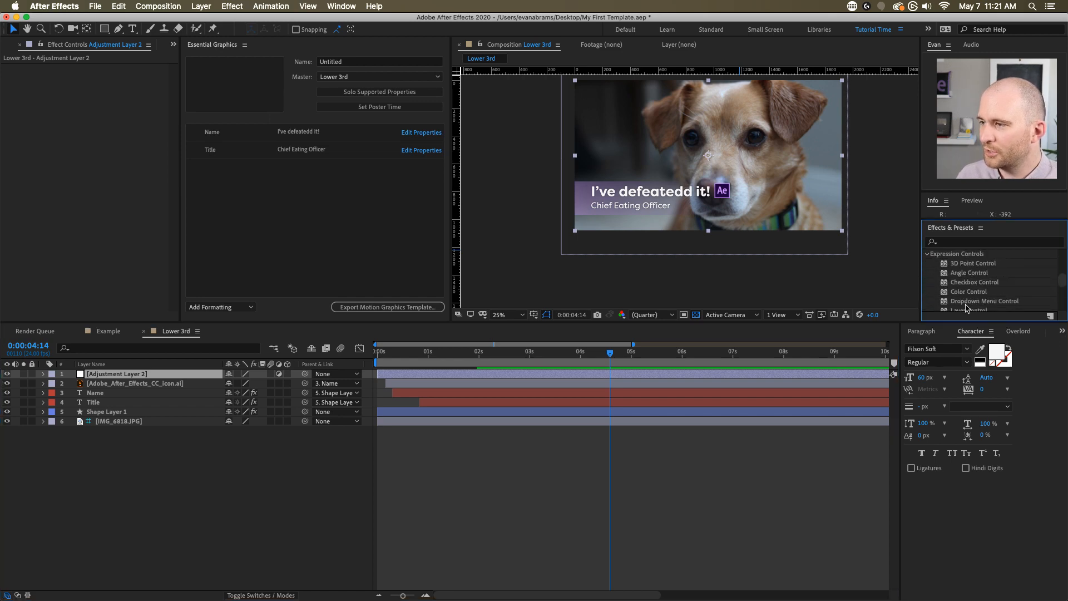
pyautogui.moveTo(963, 324); pyautogui.dragTo(963, 424)
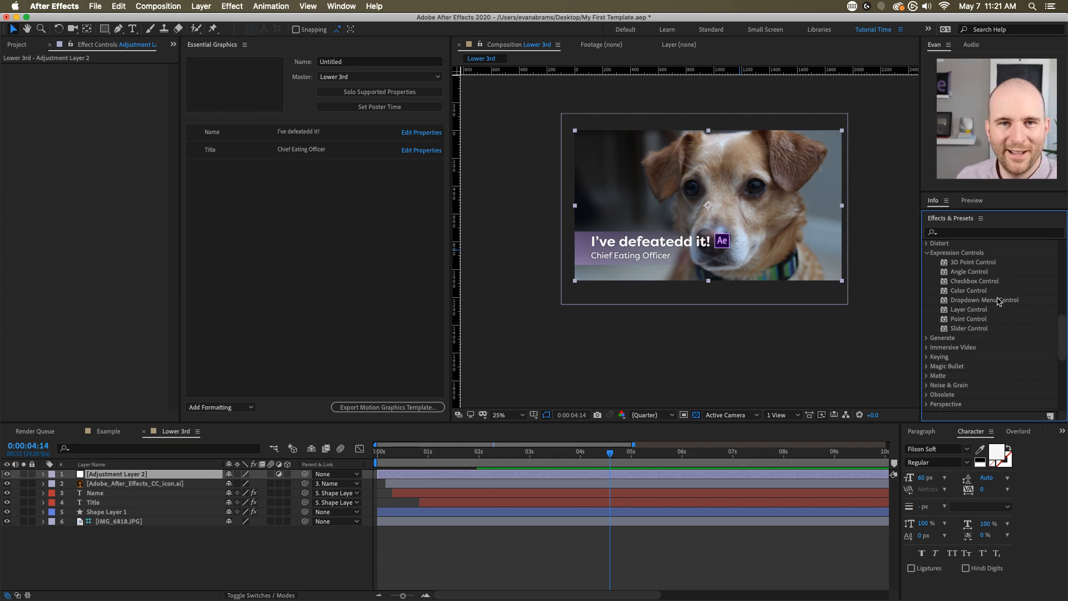
pyautogui.click(984, 301)
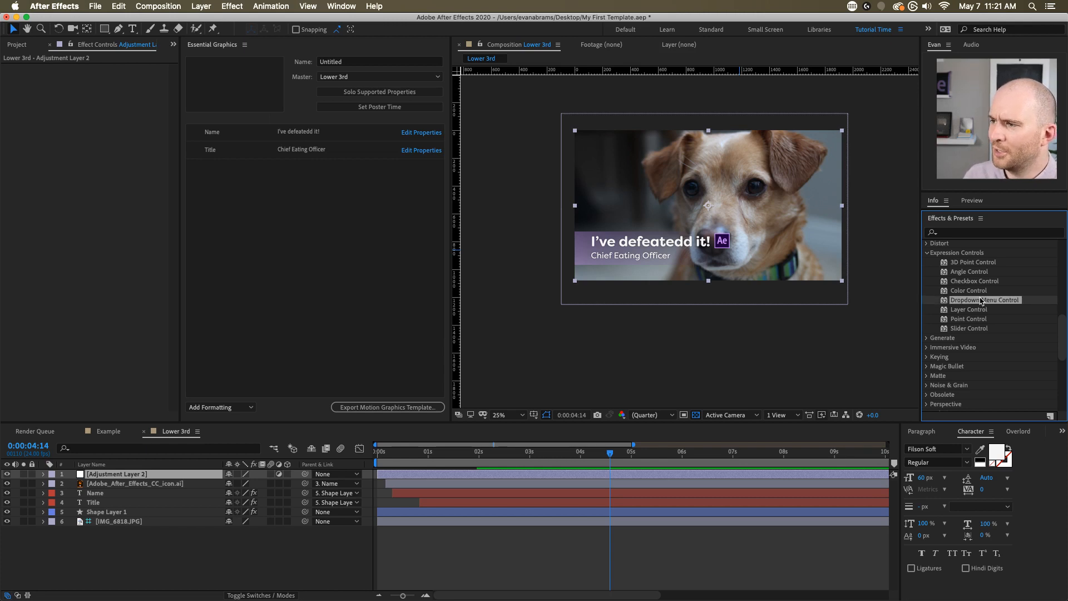
pyautogui.doubleClick(984, 300)
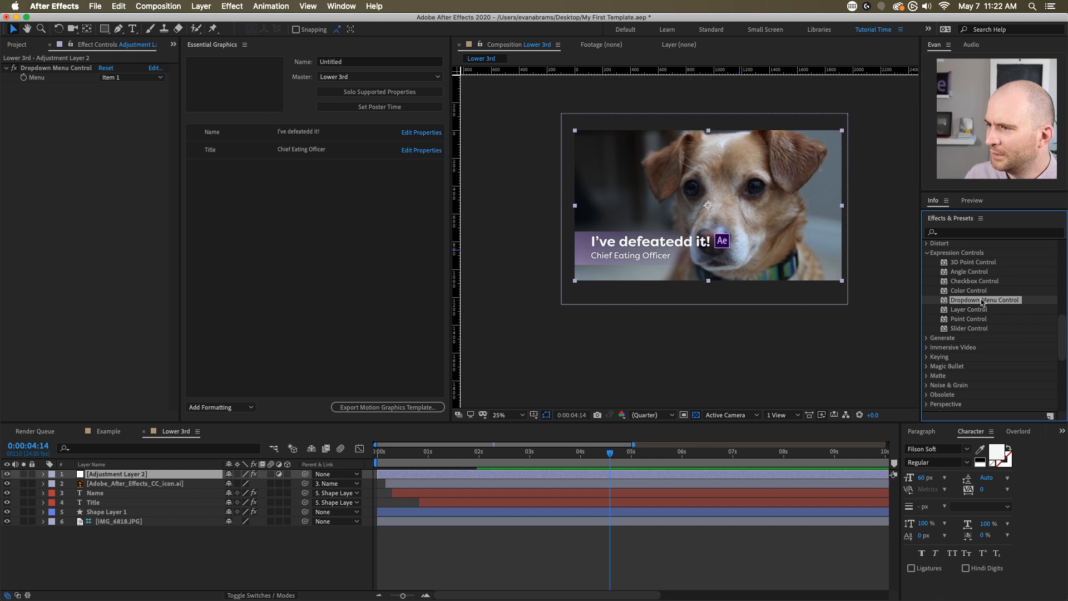
# - Apply two Color Control effects to the adjustment layer
pyautogui.moveTo(981, 290); pyautogui.dragTo(798, 471)
pyautogui.moveTo(973, 290); pyautogui.dragTo(161, 194)
pyautogui.keyDown('shift'); pyautogui.click(33, 87); pyautogui.keyUp('shift')
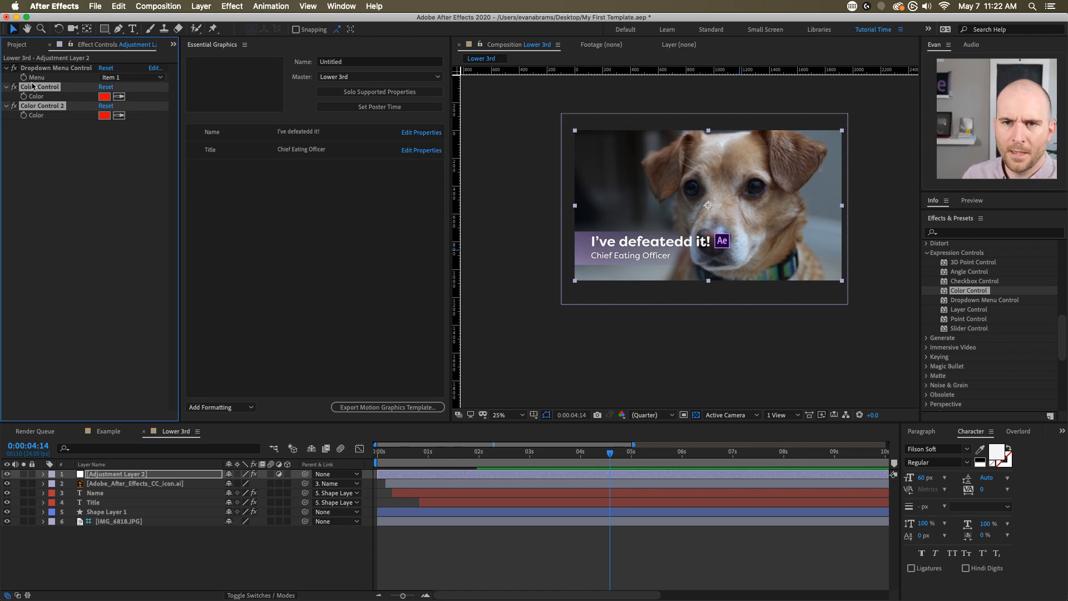
# - Rename the first Color Control on the adjustment layer "Name Colour"
pyautogui.click(33, 87)
pyautogui.press('Return')
pyautogui.write('name Colour')
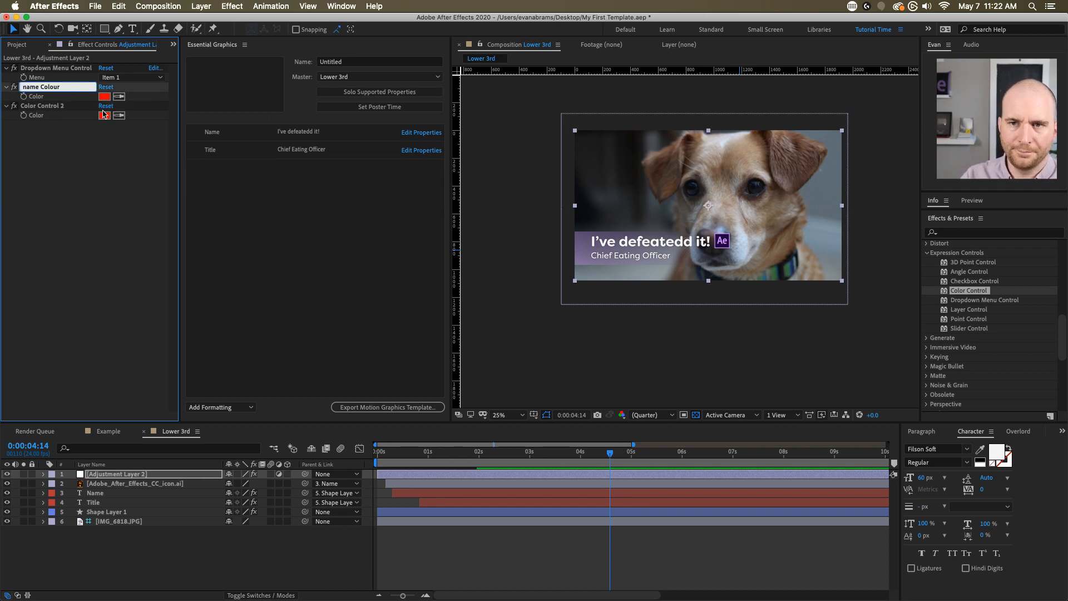
pyautogui.press('Delete')
pyautogui.write('N')
pyautogui.press('Return')
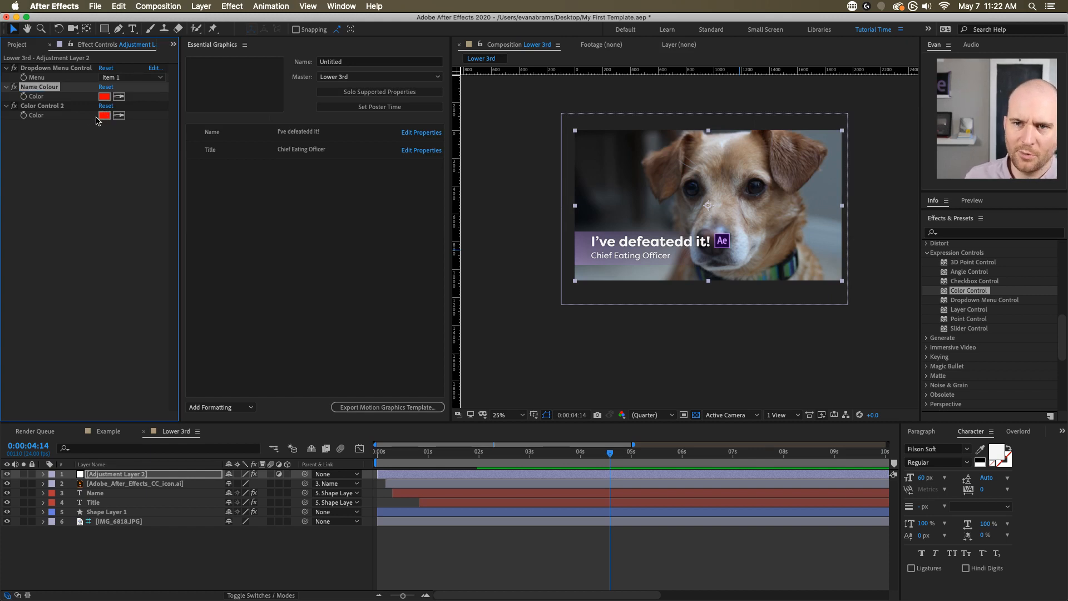
# - Rename the second Color Control on the adjustment layer "Title Colour"
pyautogui.click(58, 106)
pyautogui.press('Return')
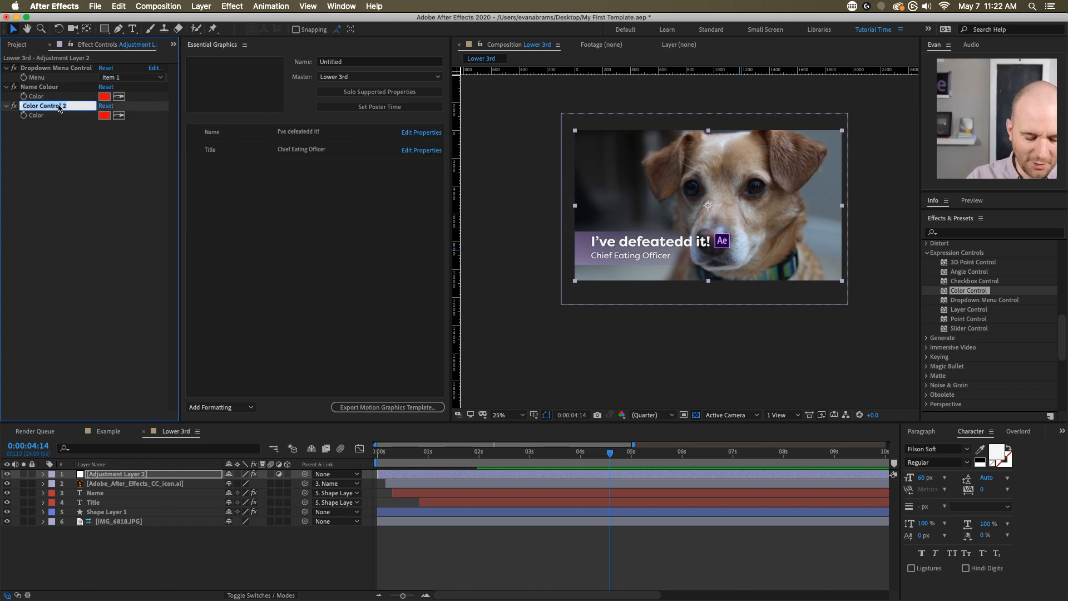
pyautogui.write('Title Colour')
pyautogui.press('Return')
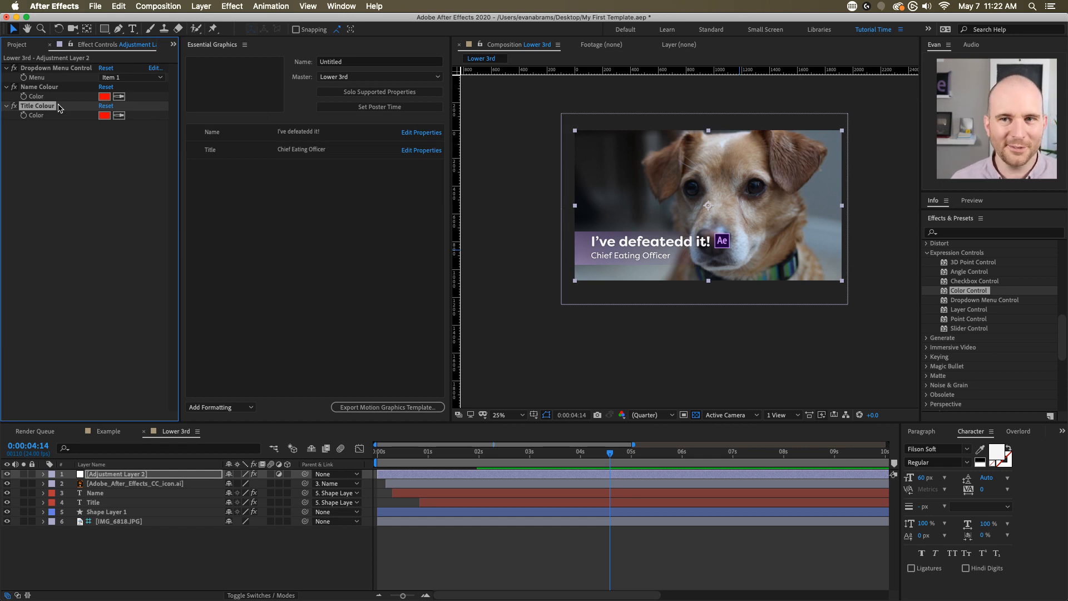
# - Add the Name Colour effect's Color property to the Essential Graphics template and name it "Name Colour"
pyautogui.click(424, 474)
pyautogui.press('e')
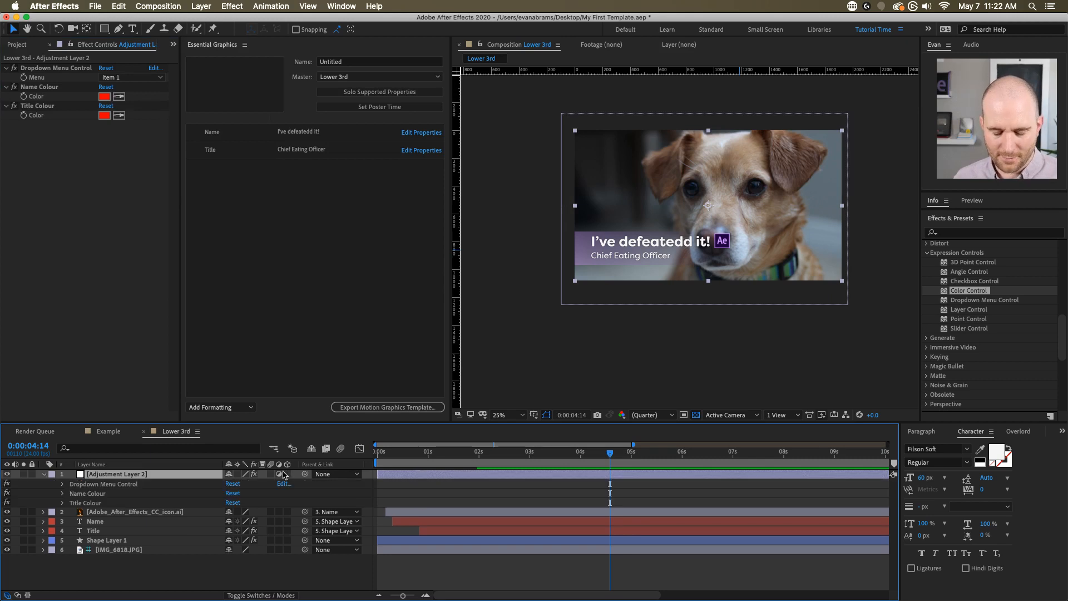
pyautogui.click(62, 494)
pyautogui.click(62, 521)
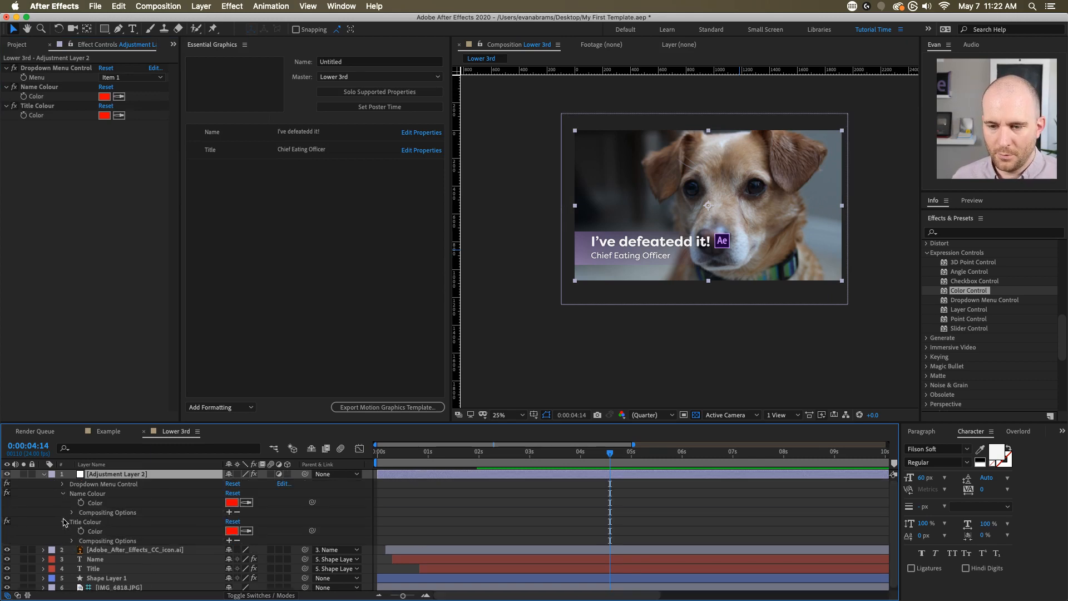
pyautogui.moveTo(95, 503); pyautogui.dragTo(261, 252)
pyautogui.click(241, 168)
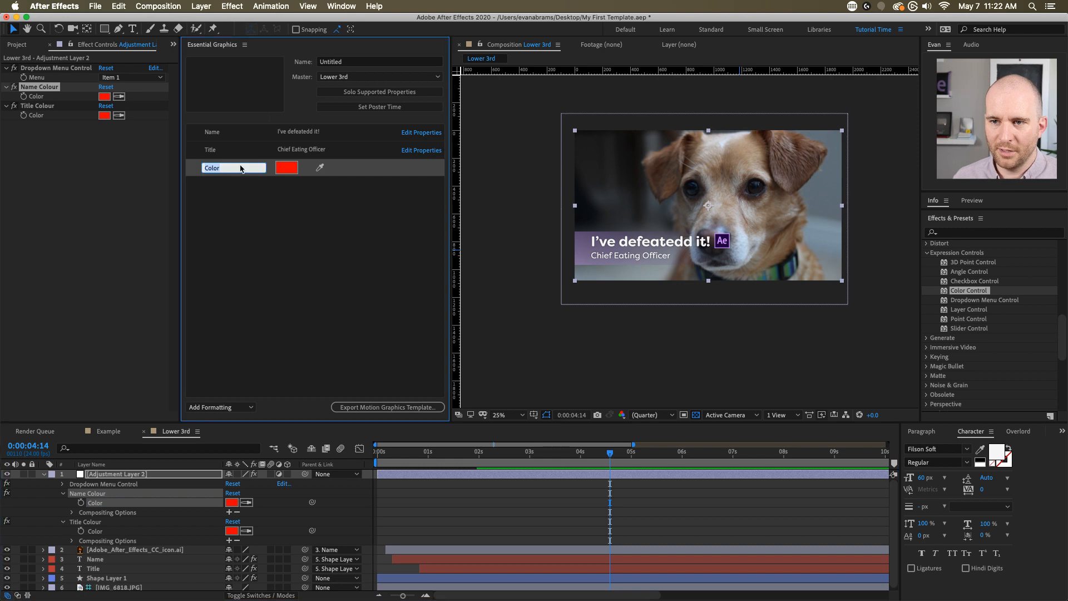
pyautogui.write('Name Colou')
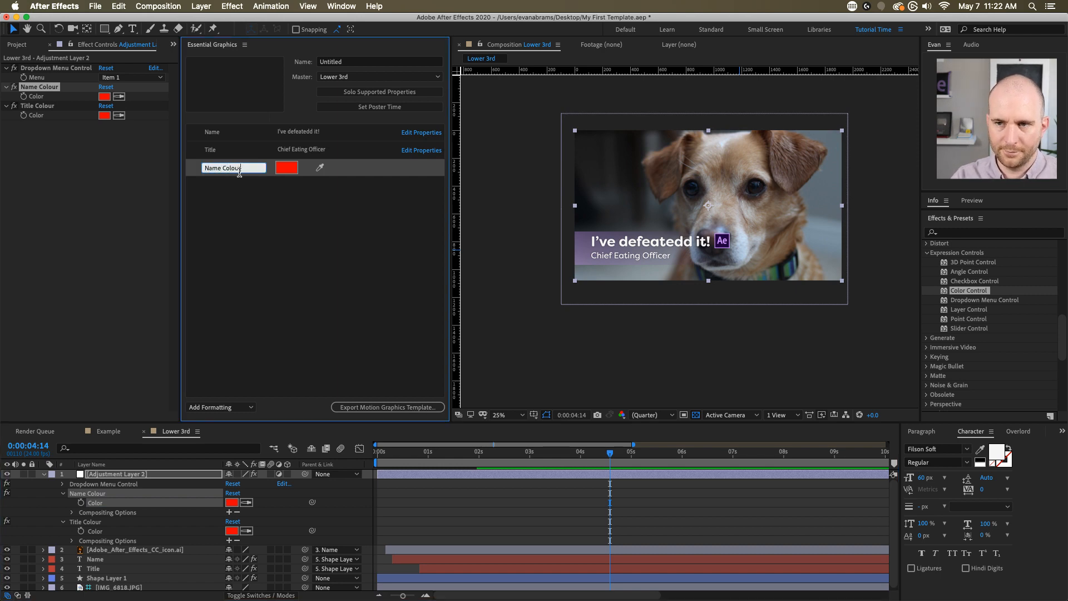
pyautogui.write('r')
pyautogui.press('Return')
# - Add the Title Colour effect's Color property to the Essential Graphics template and name it "Title Colour"
pyautogui.moveTo(99, 533); pyautogui.dragTo(259, 253)
pyautogui.click(223, 185)
pyautogui.write('Title')
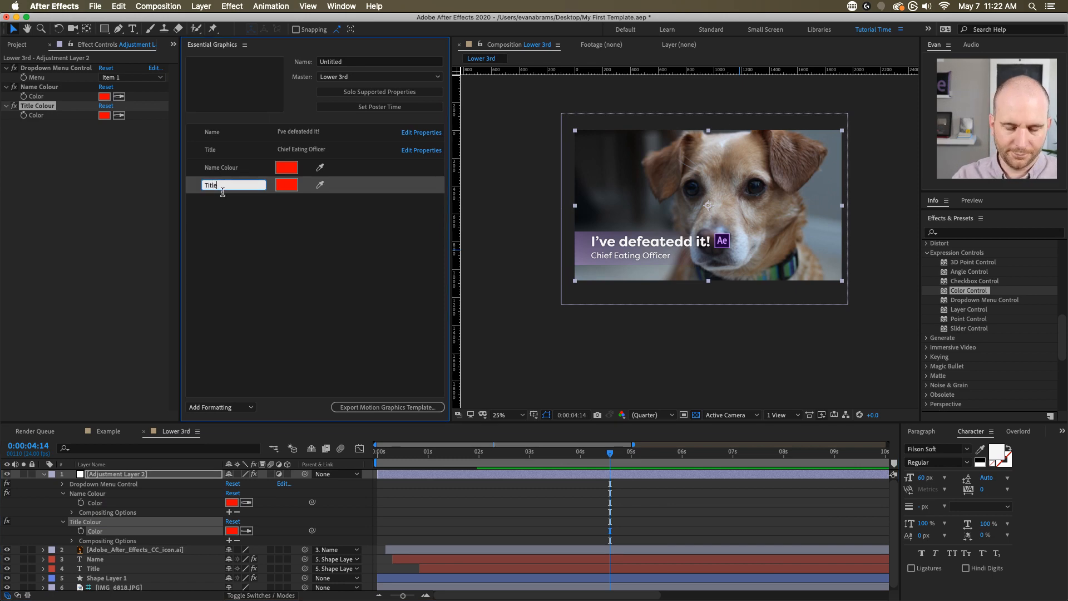
pyautogui.press('Return')
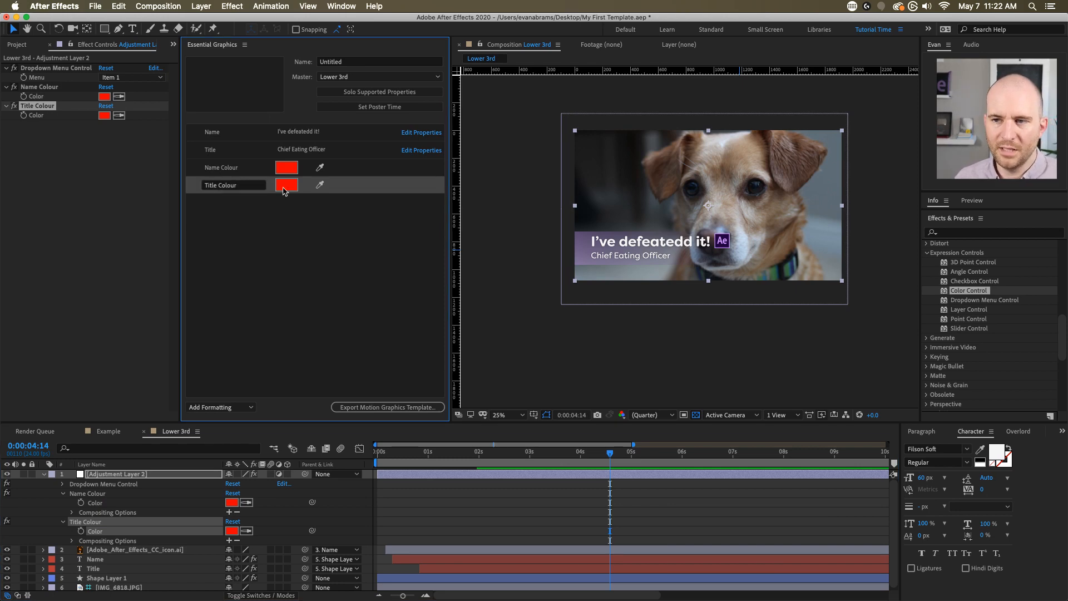
# - Sample the logo's dark purple background for Name Colour and its light purple lettering for Title Colour
pyautogui.scroll(2, 657, 215)
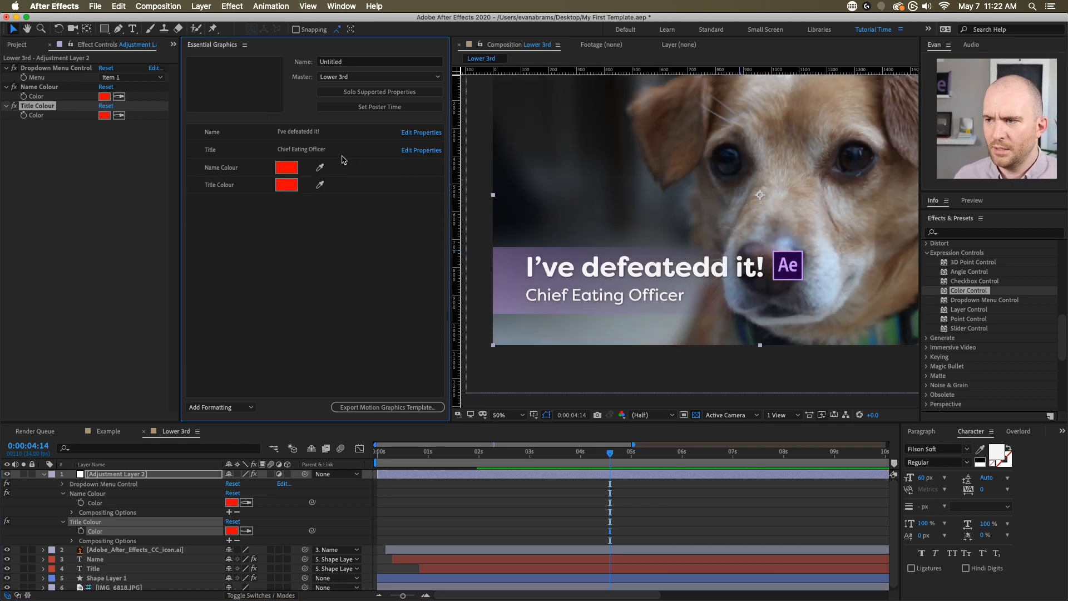
pyautogui.click(320, 167)
pyautogui.click(799, 263)
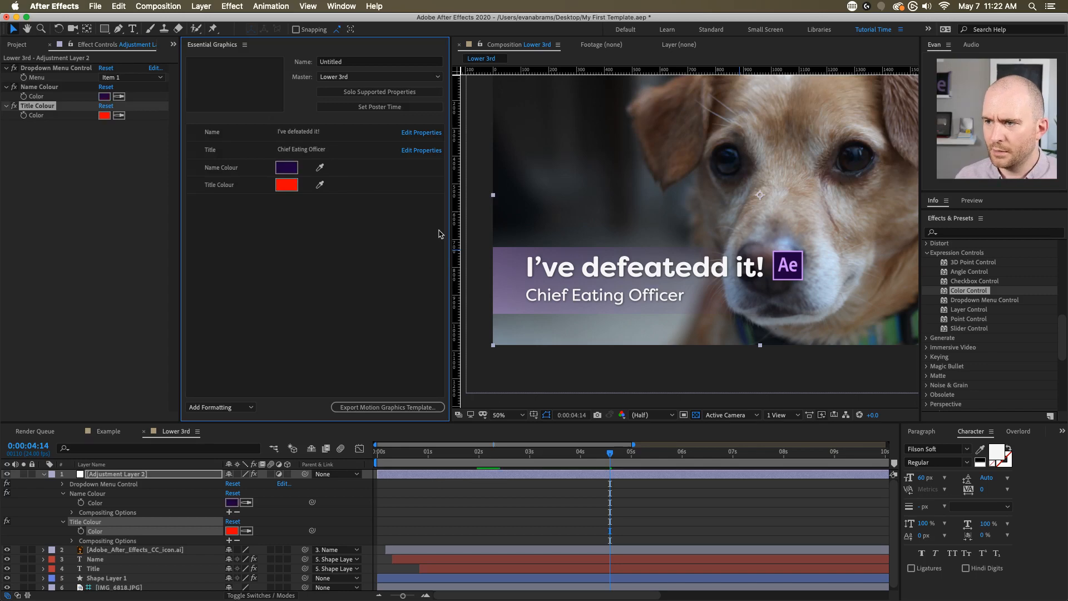
pyautogui.click(319, 185)
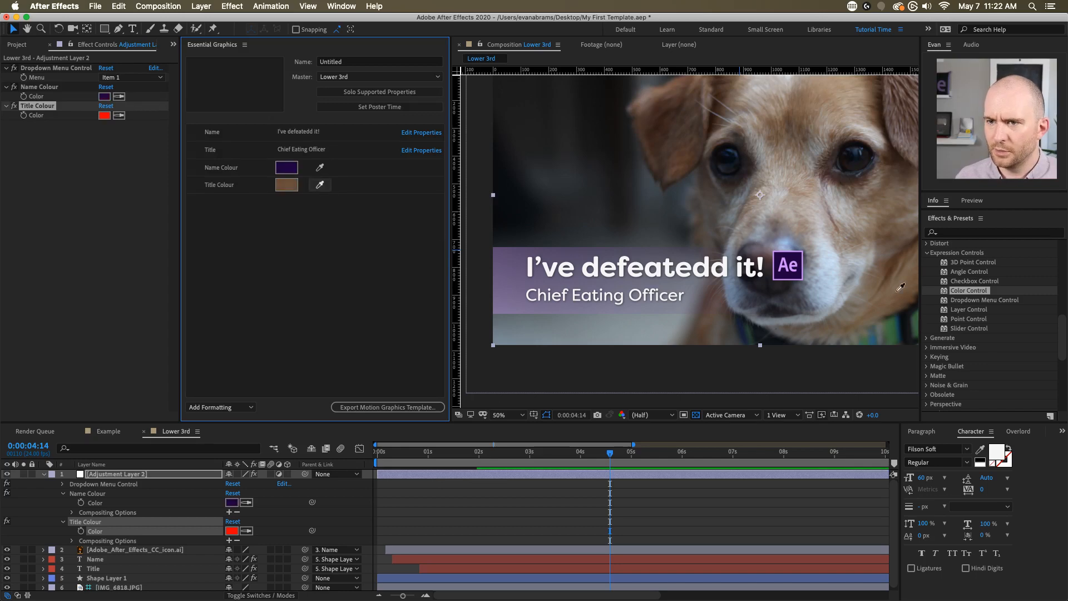
pyautogui.click(799, 270)
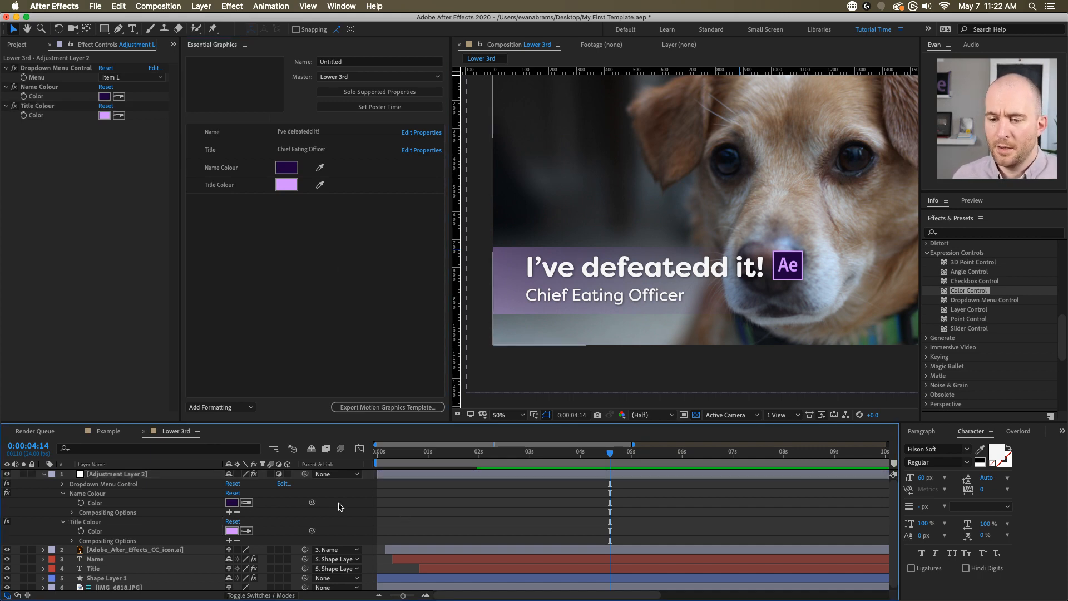
# - Find the Fill effect and apply it to the Name text layer
pyautogui.moveTo(362, 424); pyautogui.dragTo(350, 288)
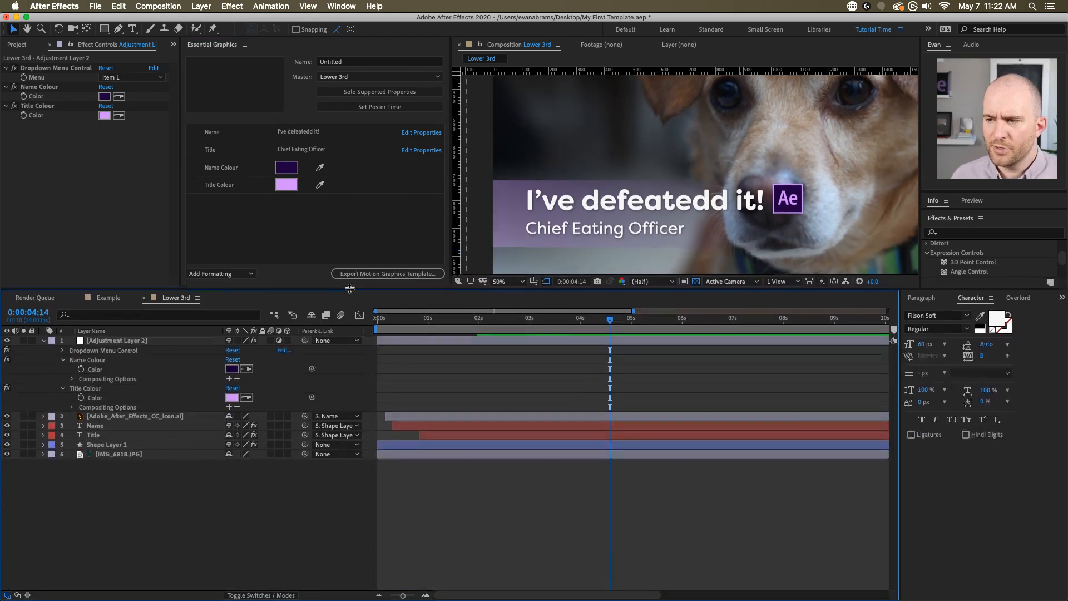
pyautogui.click(468, 427)
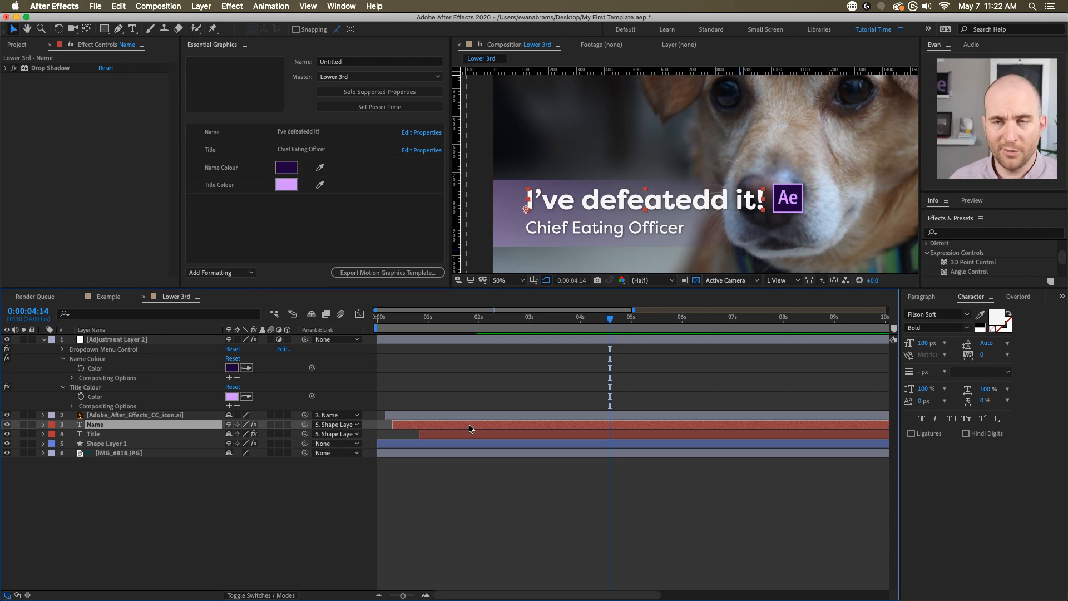
pyautogui.click(958, 233)
pyautogui.write('fill')
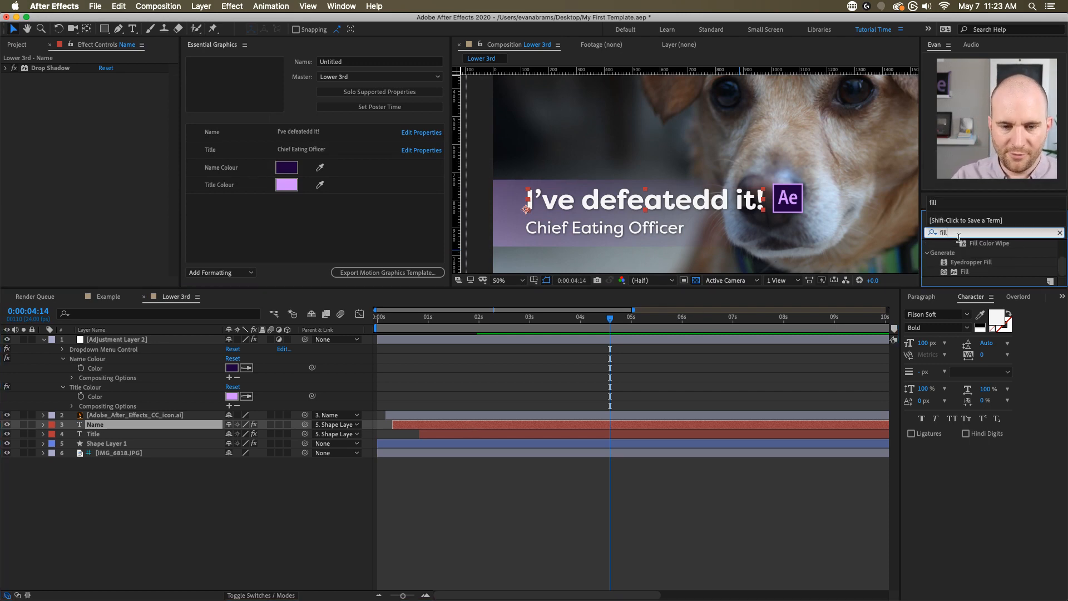
pyautogui.moveTo(968, 271); pyautogui.dragTo(632, 427)
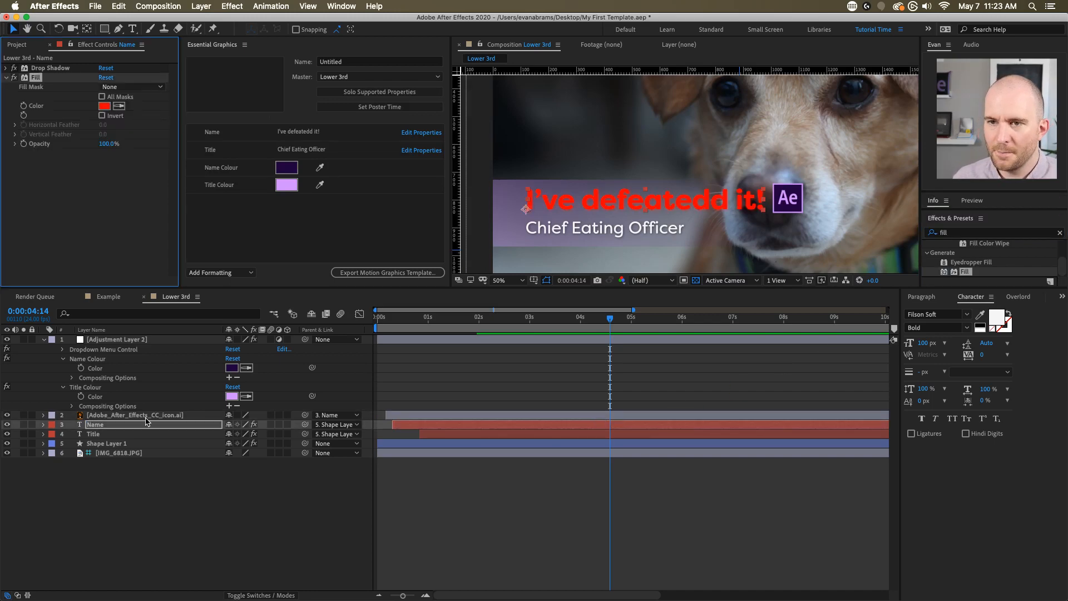
# - Expand the Name layer's effects and move Fill above Drop Shadow
pyautogui.click(43, 424)
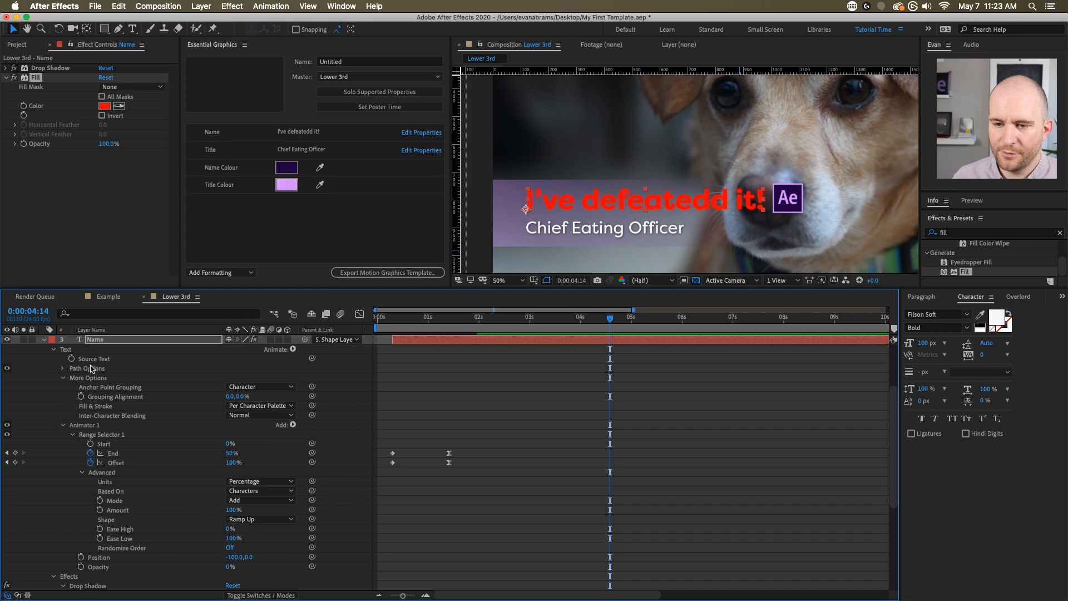
pyautogui.press('e')
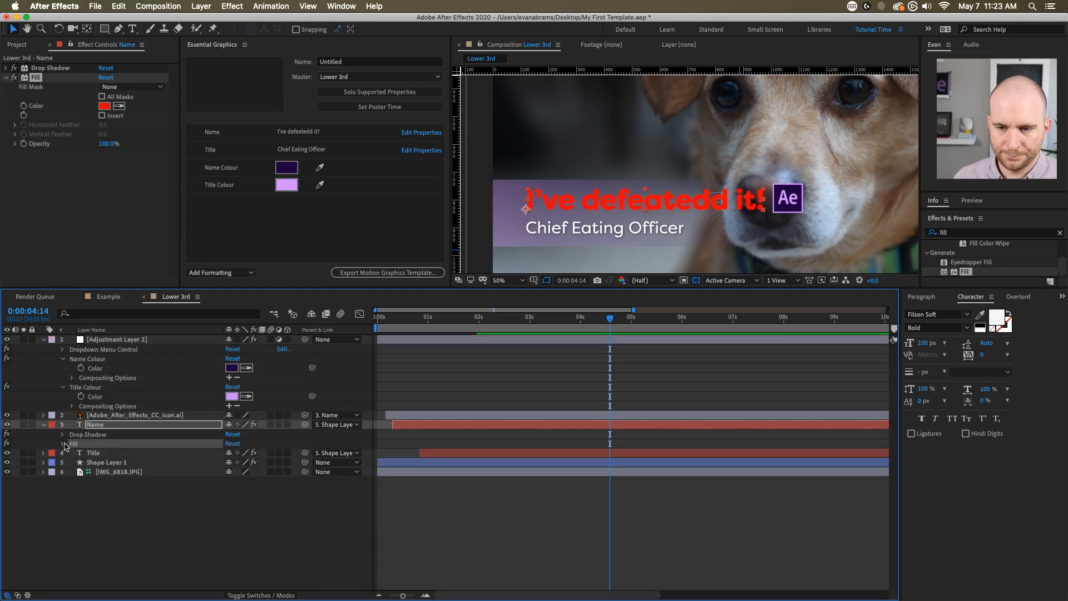
pyautogui.click(63, 443)
pyautogui.moveTo(77, 443); pyautogui.dragTo(82, 435)
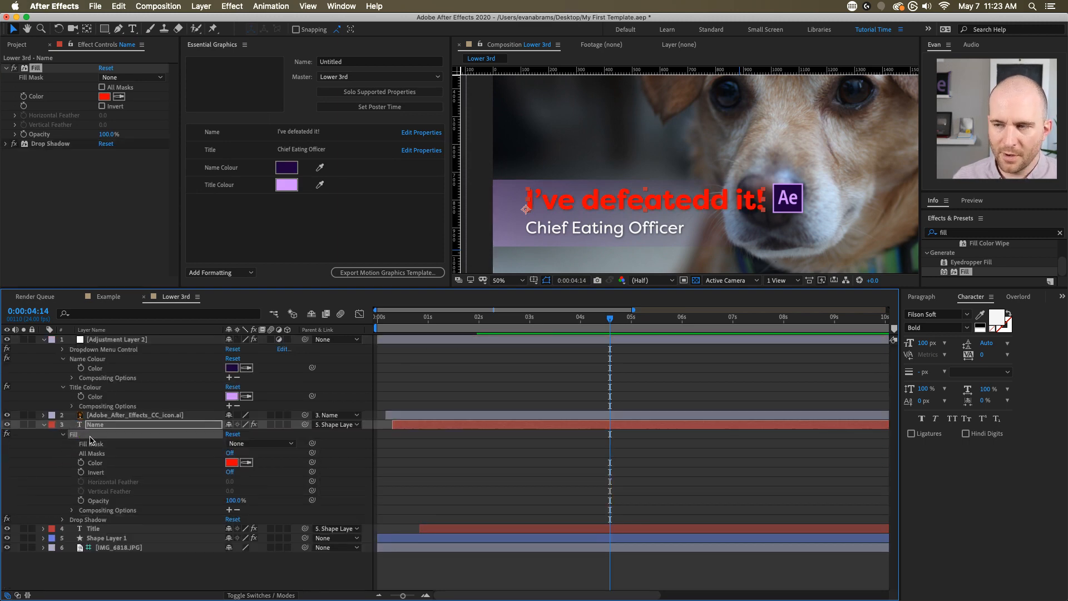
# - Link the Color of the Name layer's Fill effect to the adjustment layer's Name Colour control with the pick whip
pyautogui.click(95, 462)
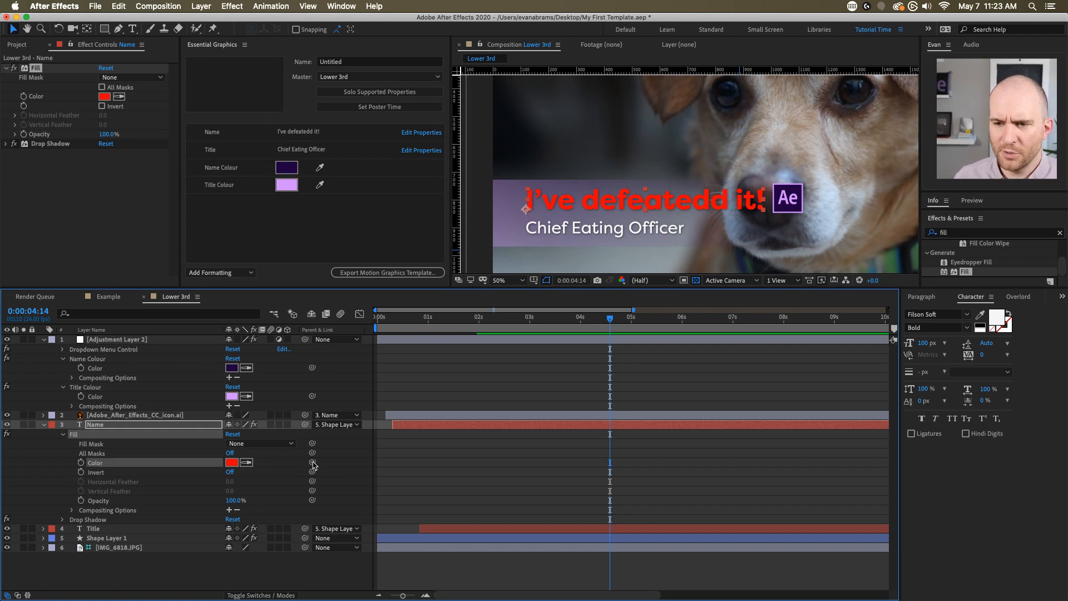
pyautogui.moveTo(312, 463); pyautogui.dragTo(312, 461)
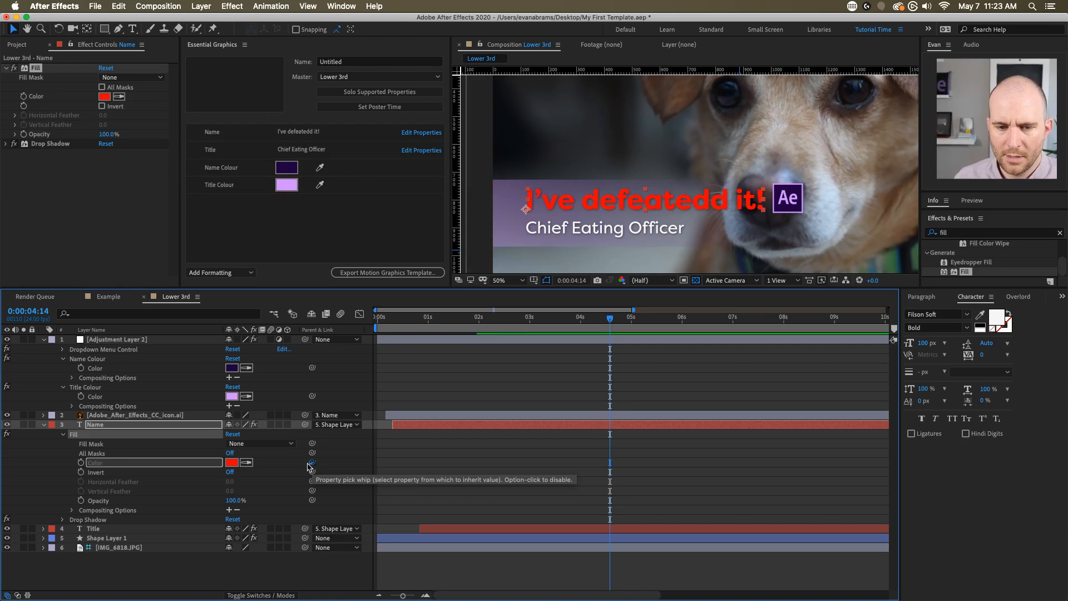
pyautogui.moveTo(310, 467); pyautogui.dragTo(179, 367)
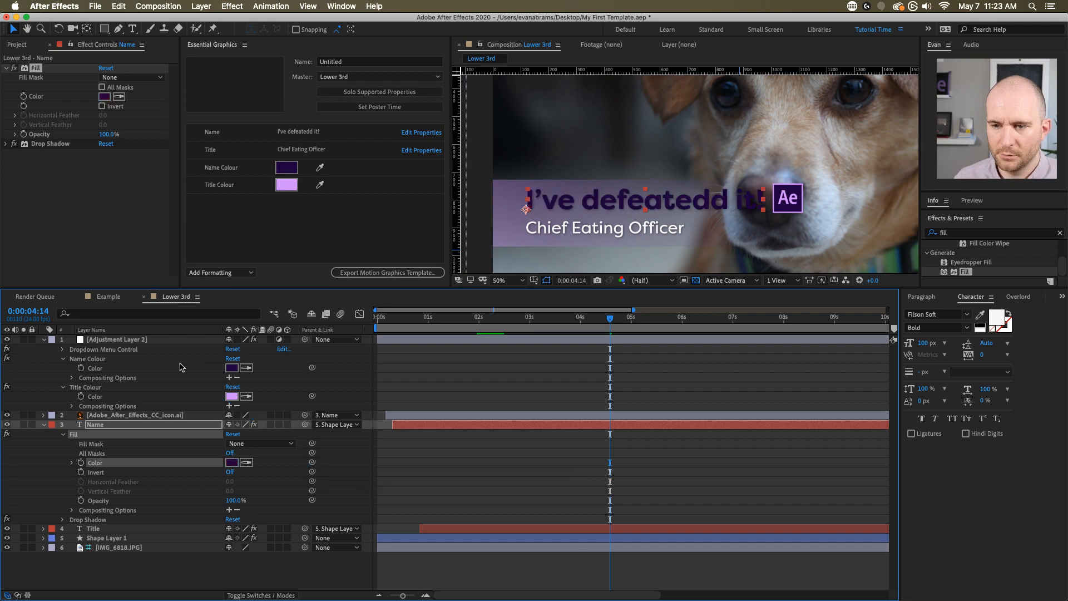
pyautogui.click(325, 385)
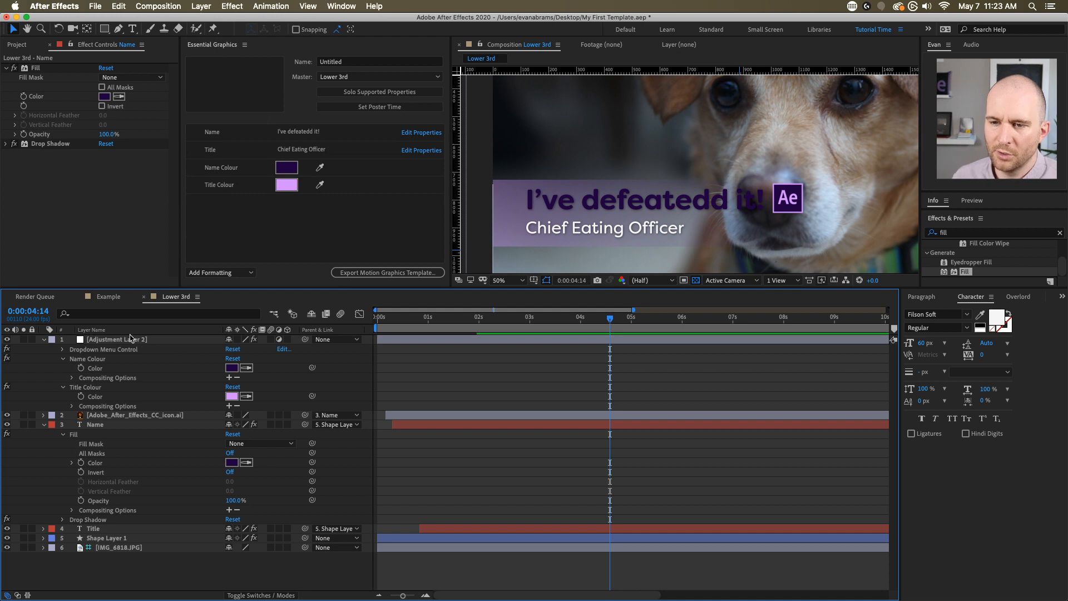
# - Expand Shape Layer 1 and link its Tint effect's Map White To color to the adjustment layer's Name Colour control
pyautogui.click(135, 339)
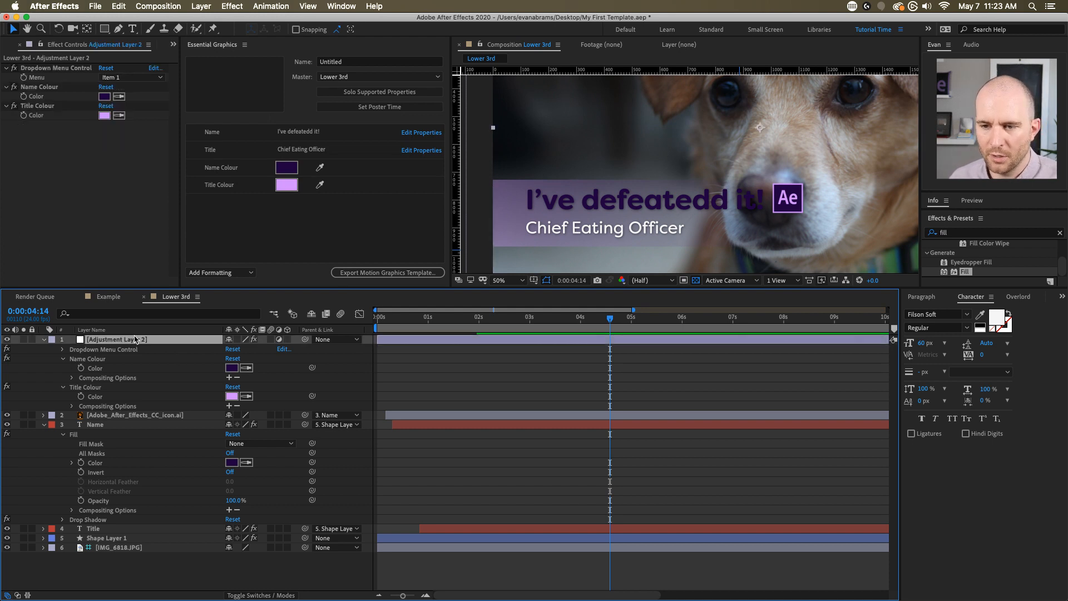
pyautogui.click(109, 367)
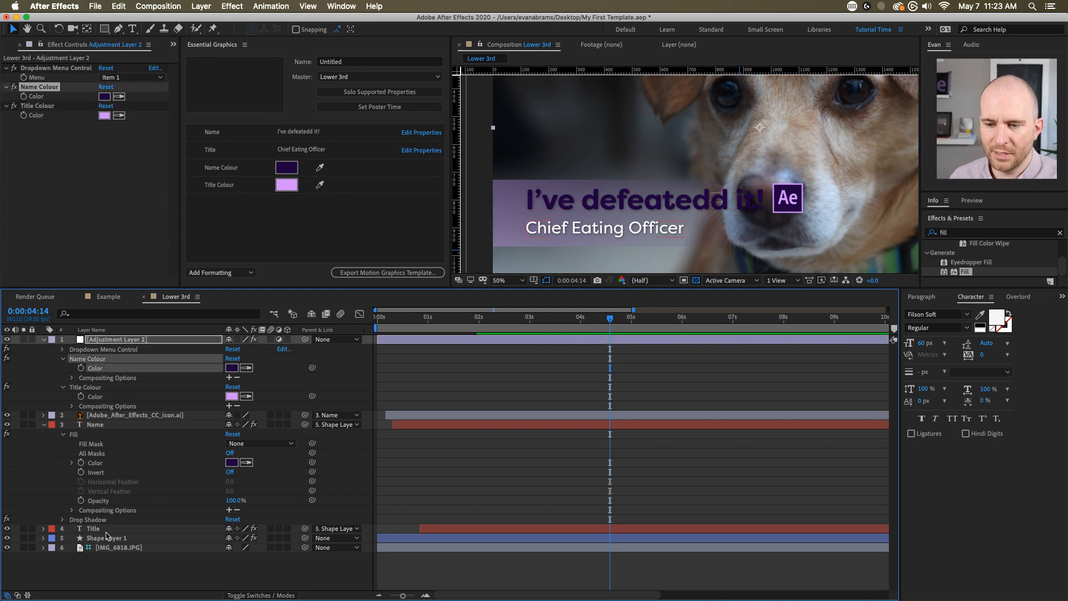
pyautogui.click(111, 547)
pyautogui.click(87, 538)
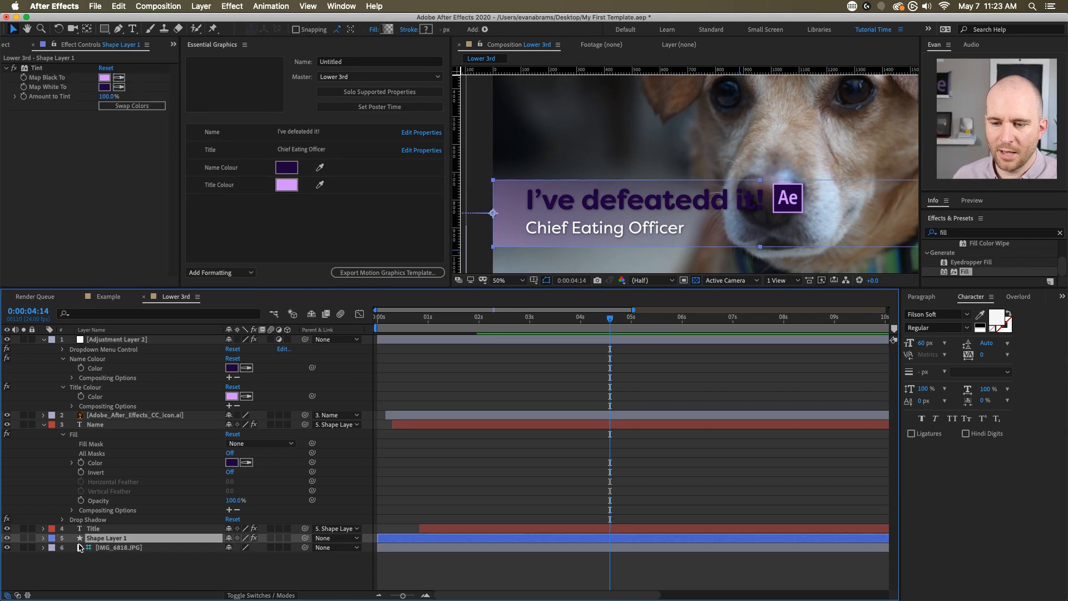
pyautogui.click(43, 537)
pyautogui.scroll(2, 155, 505)
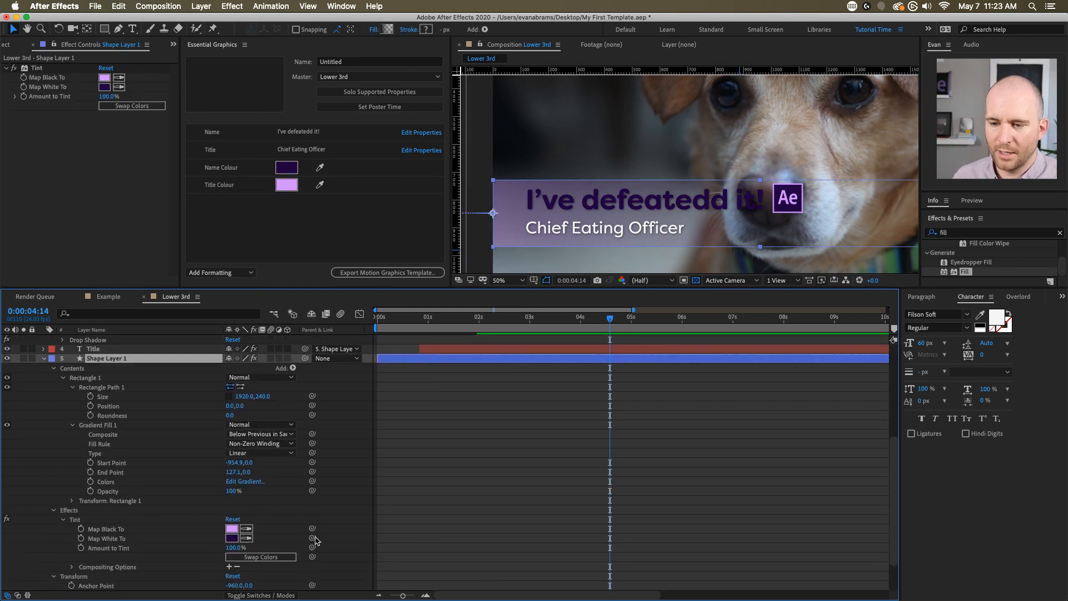
pyautogui.moveTo(313, 540); pyautogui.dragTo(245, 380)
pyautogui.scroll(3, 245, 379)
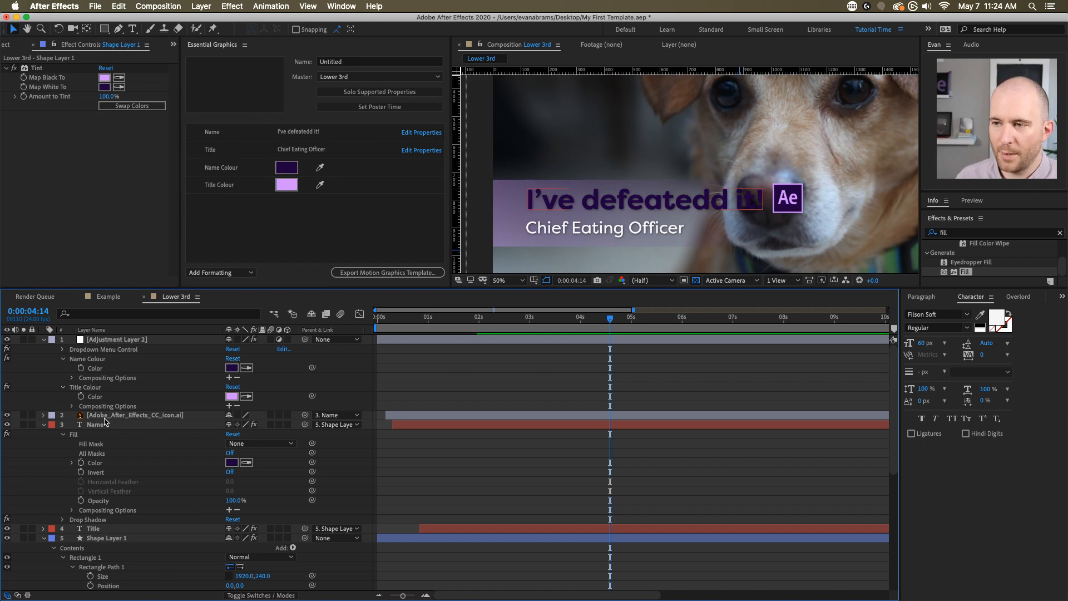
# - Try to override the Tint effect's linked Map White To color with magenta EF09EA
pyautogui.click(104, 87)
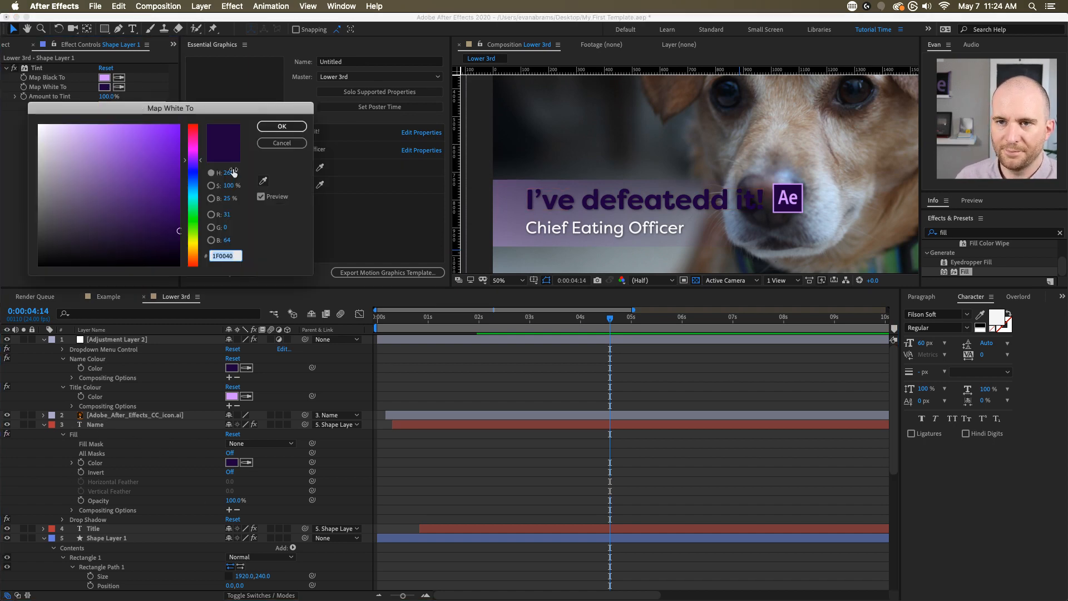
pyautogui.moveTo(189, 159); pyautogui.dragTo(188, 146)
pyautogui.click(172, 134)
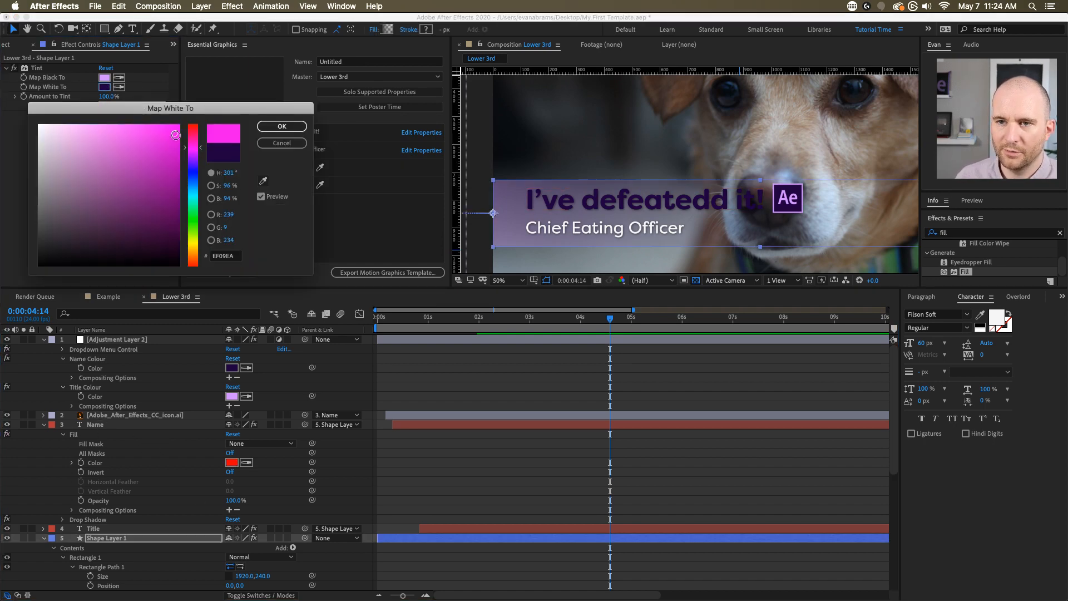
pyautogui.click(295, 127)
# - Set the Name Colour in the Essential Graphics template to a bright pink
pyautogui.click(287, 167)
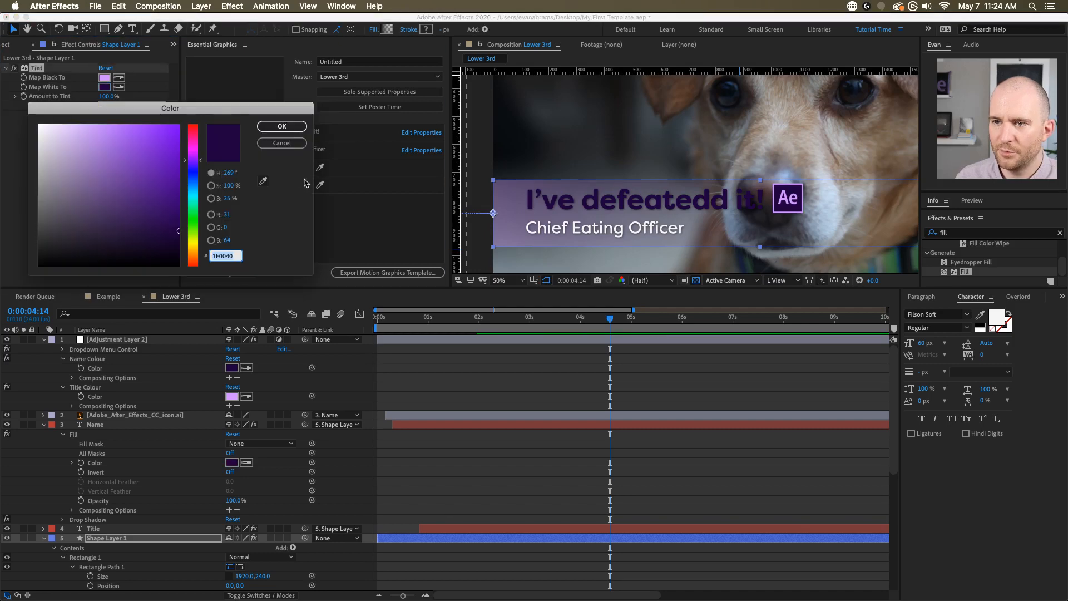
pyautogui.click(193, 139)
pyautogui.click(178, 142)
pyautogui.click(300, 127)
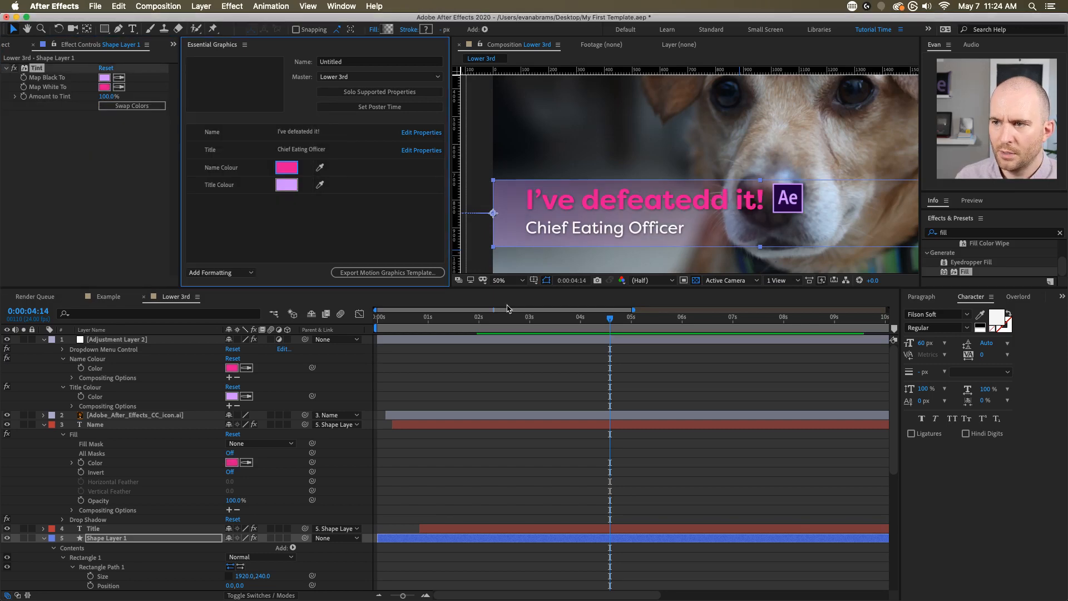
# - Replace the Name text in the Essential Graphics template with "Sherbert" and view the whole frame
pyautogui.click(296, 136)
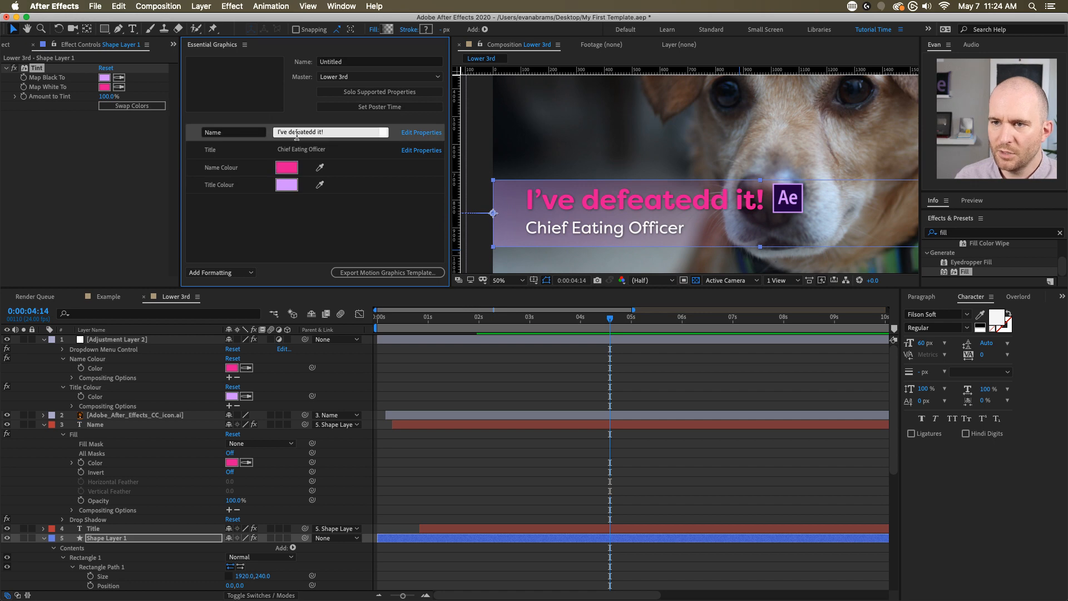
pyautogui.press('super+a')
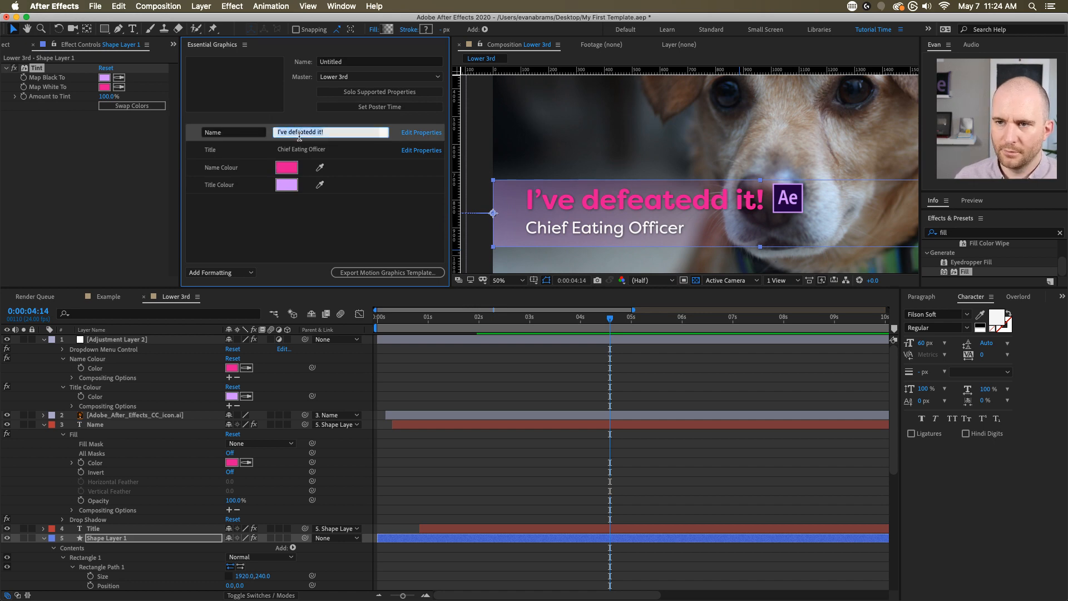
pyautogui.write('Sherbe')
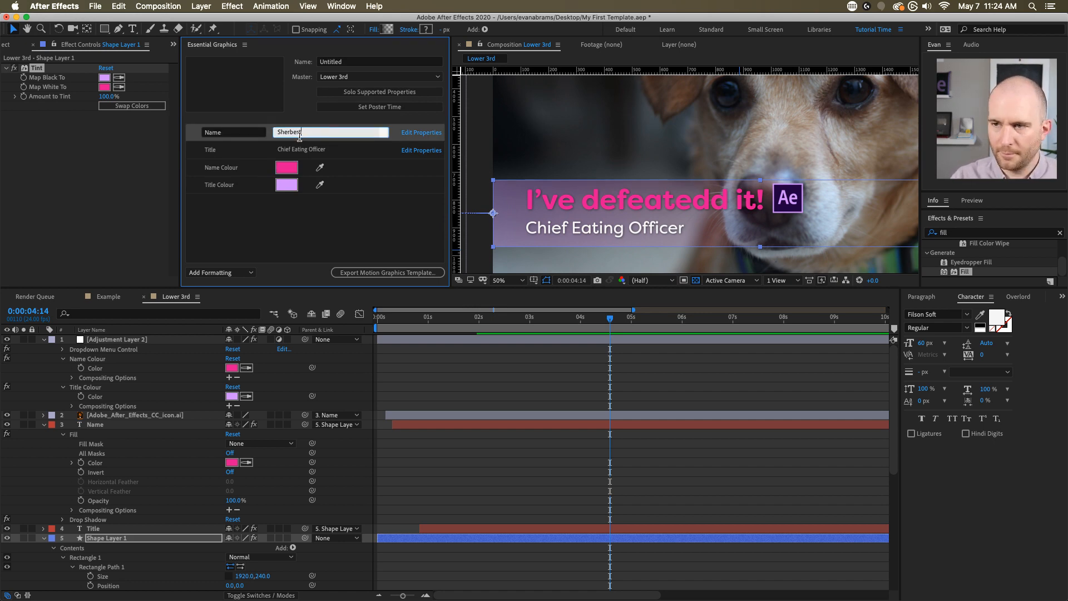
pyautogui.write('rt')
pyautogui.press('Return')
pyautogui.click(579, 403)
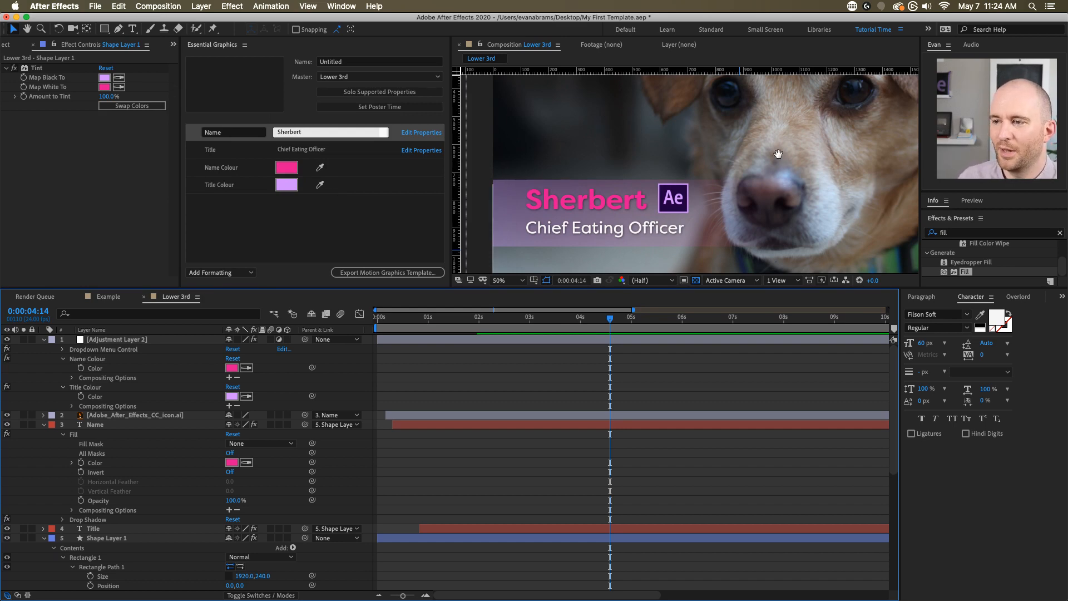
pyautogui.scroll(-2, 767, 161)
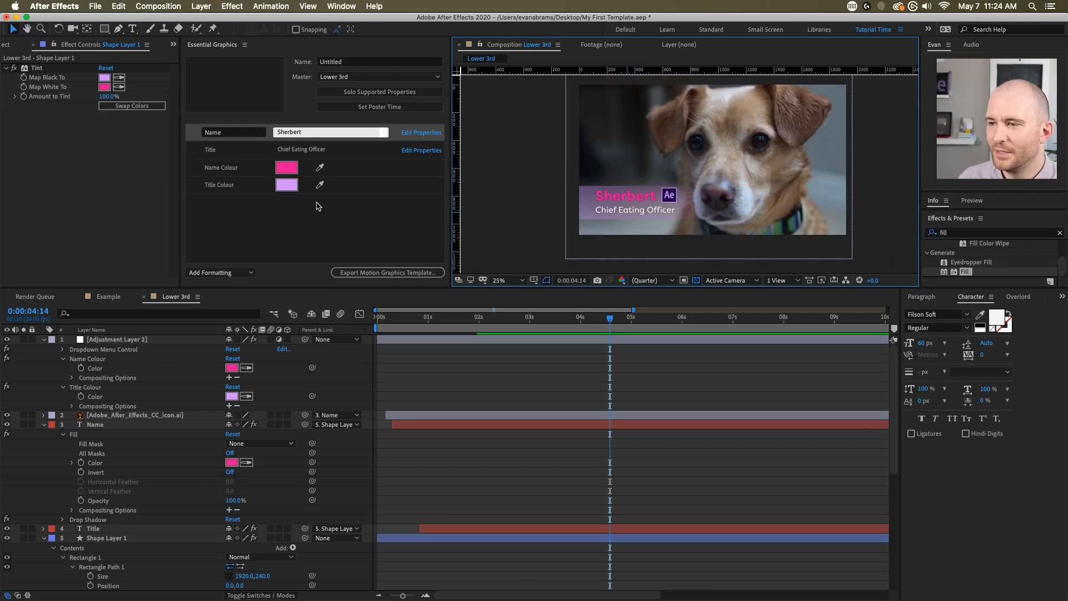
# - Collapse the expanded properties of all layers in the Lower 3rd timeline
pyautogui.click(84, 437)
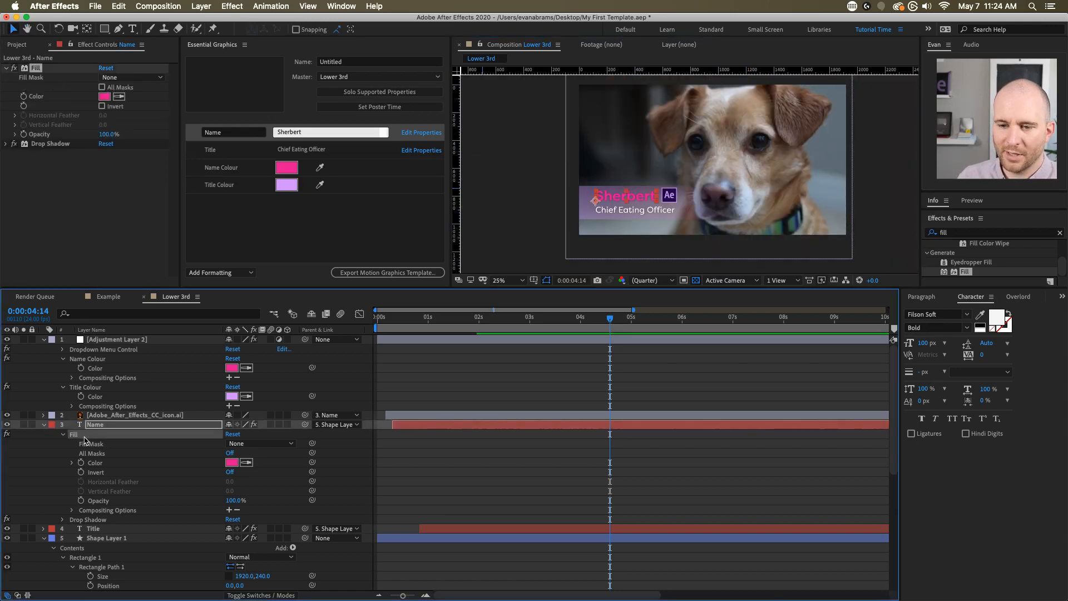
pyautogui.click(98, 528)
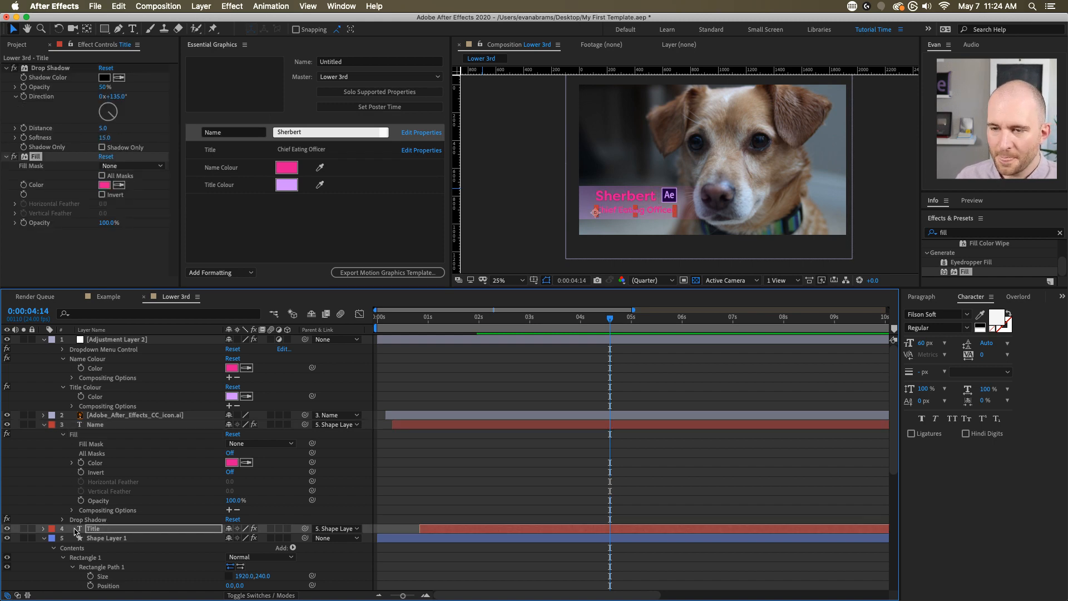
pyautogui.click(44, 529)
pyautogui.scroll(-5, 104, 497)
pyautogui.scroll(5, 106, 409)
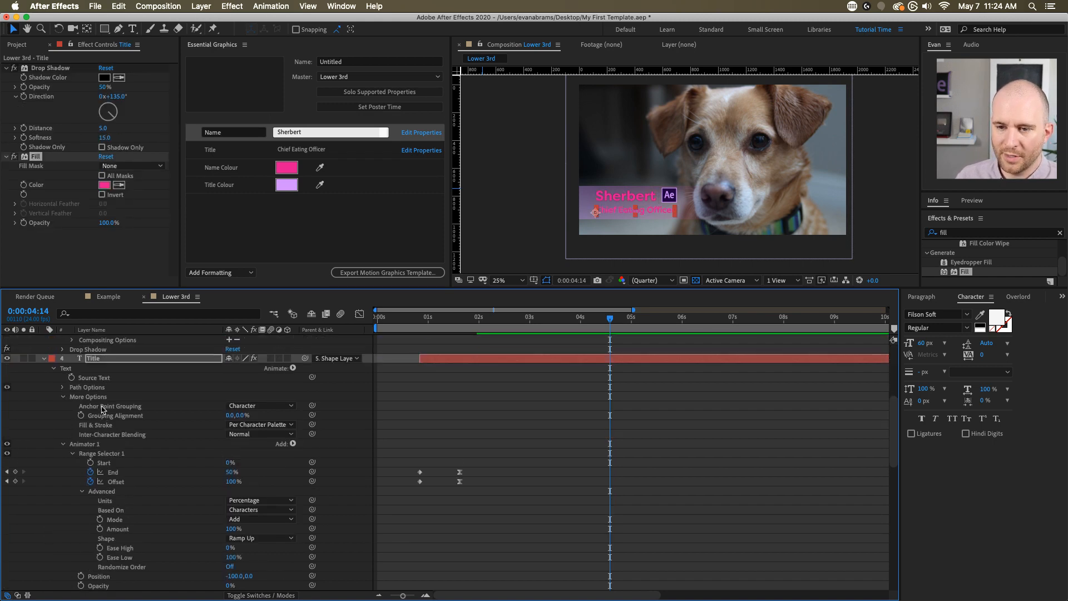
pyautogui.press('u')
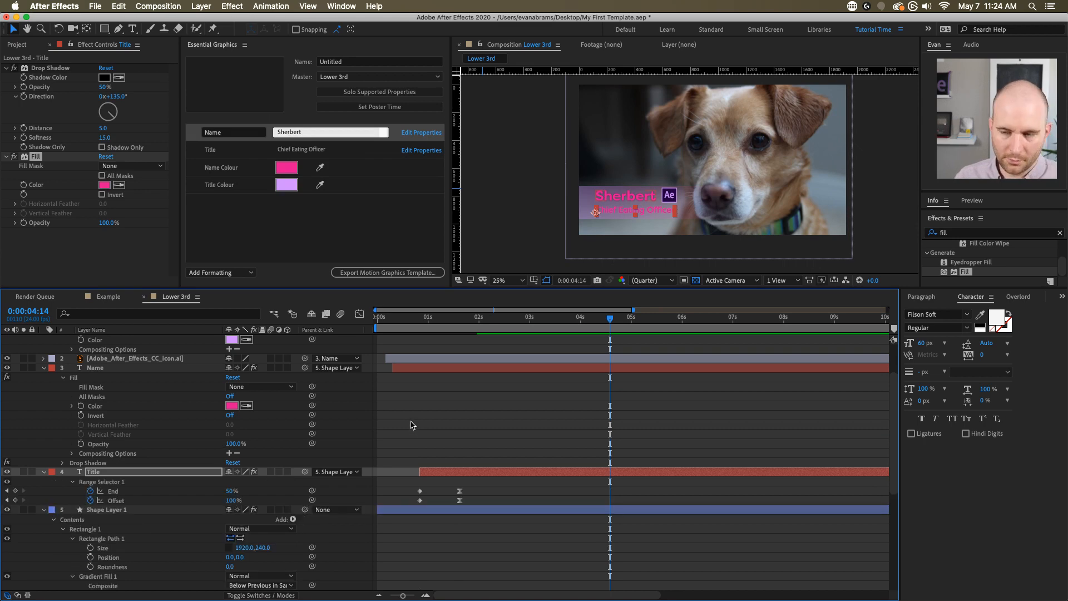
pyautogui.press('u')
pyautogui.click(424, 399)
pyautogui.press('u')
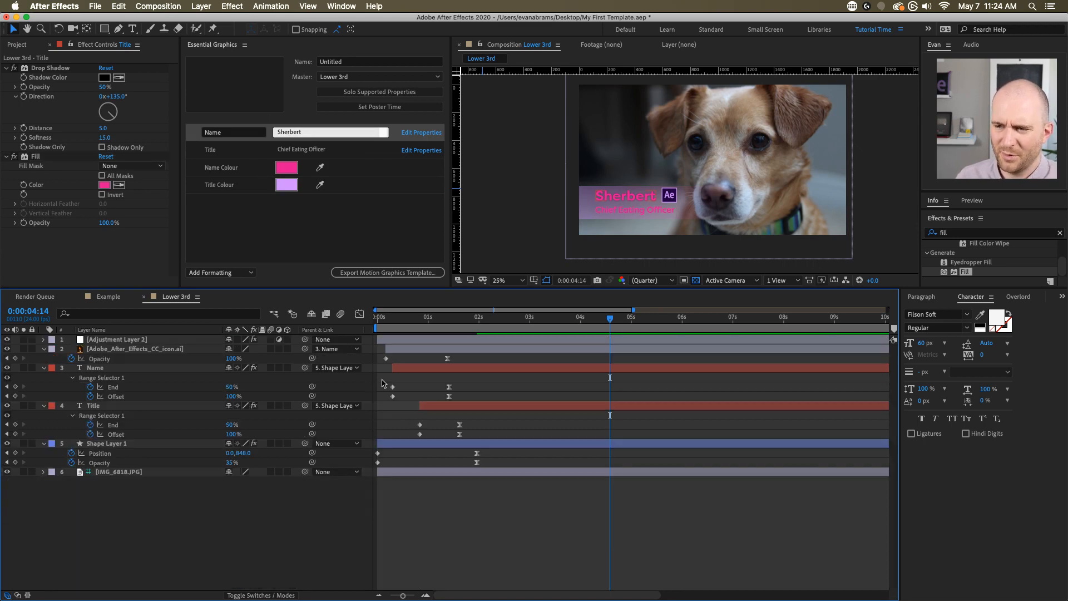
pyautogui.press('u')
# - Link the Color of the Title layer's Fill effect to the adjustment layer's Title Colour control with the pick whip
pyautogui.click(132, 368)
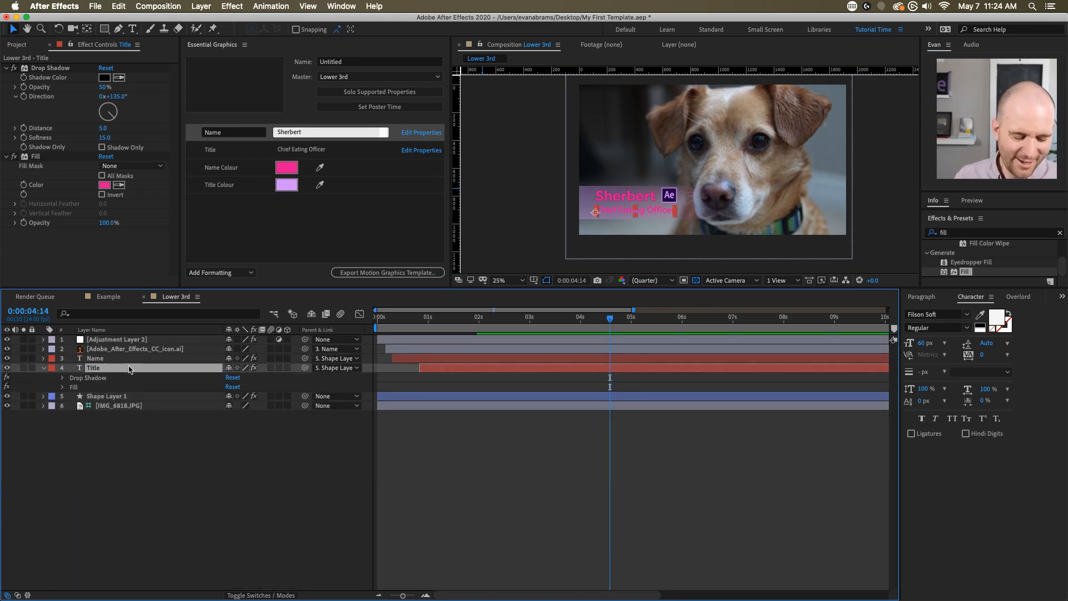
pyautogui.press('e')
pyautogui.click(62, 387)
pyautogui.click(118, 340)
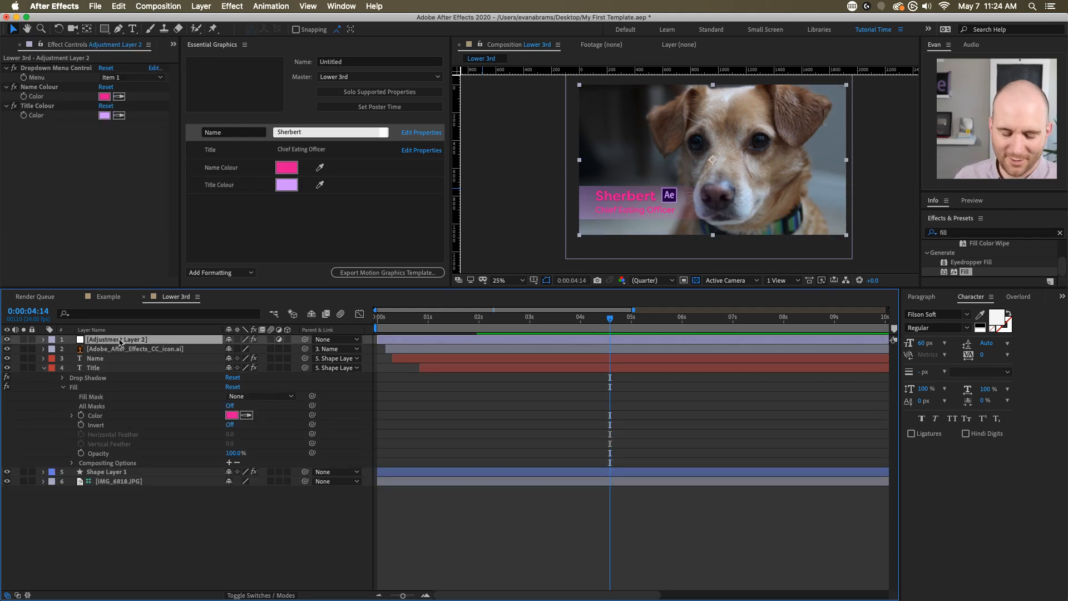
pyautogui.press('e')
pyautogui.click(63, 368)
pyautogui.click(98, 369)
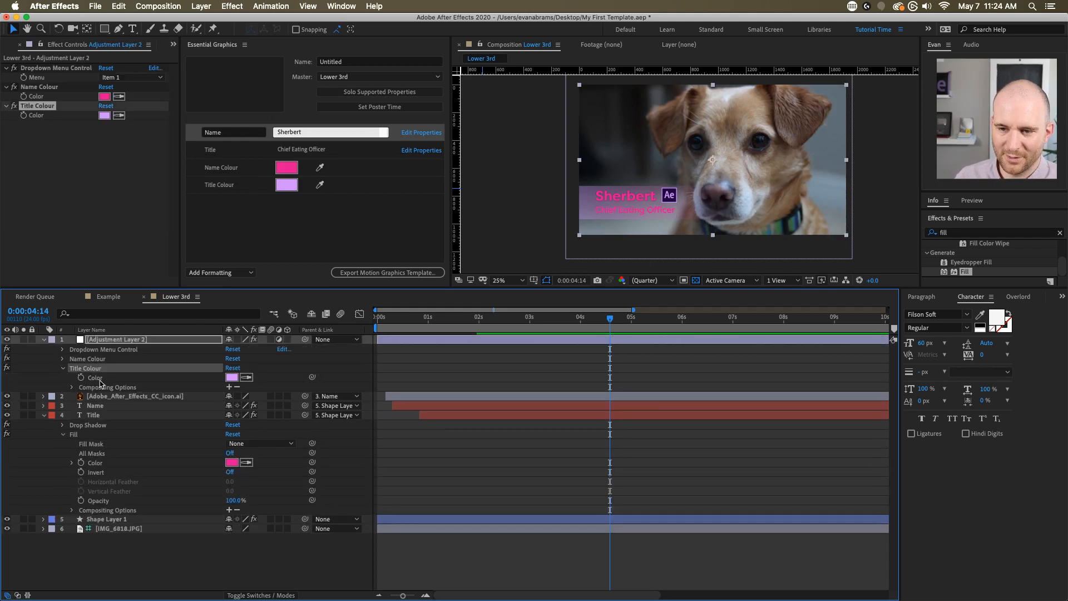
pyautogui.click(109, 463)
pyautogui.click(71, 463)
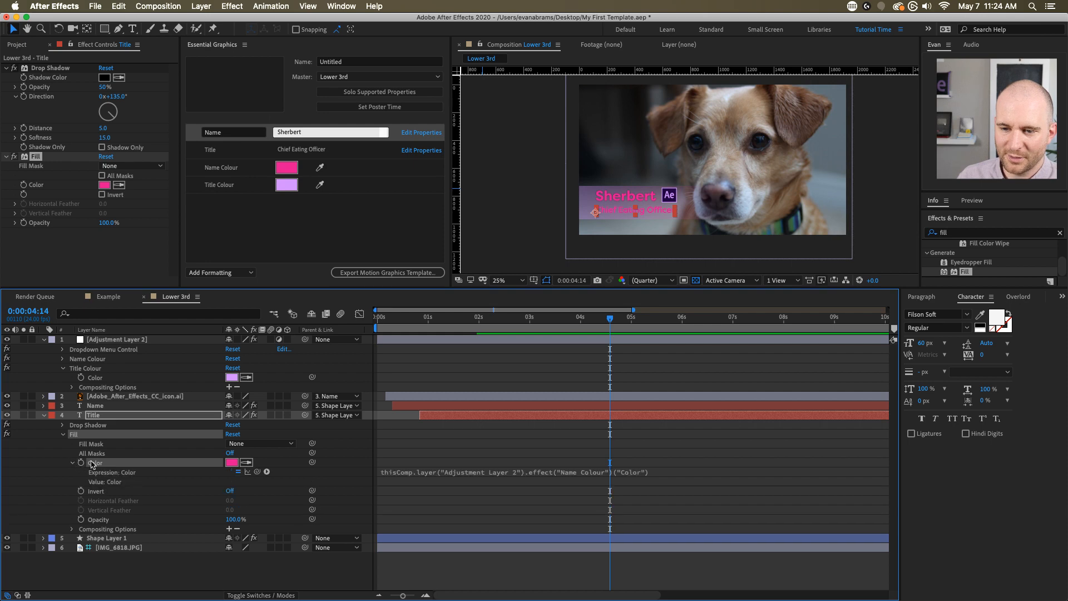
pyautogui.moveTo(312, 462); pyautogui.dragTo(142, 380)
pyautogui.click(467, 446)
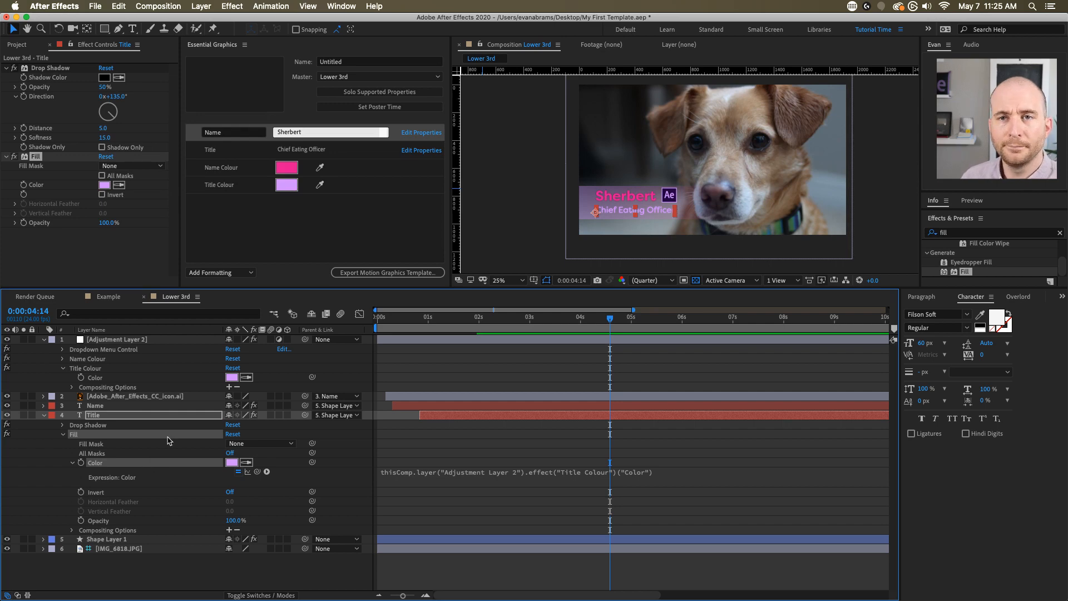
# - Examine the composition, layer and effect references in the expression on the Title layer's Fill Color
pyautogui.click(395, 474)
pyautogui.doubleClick(429, 472)
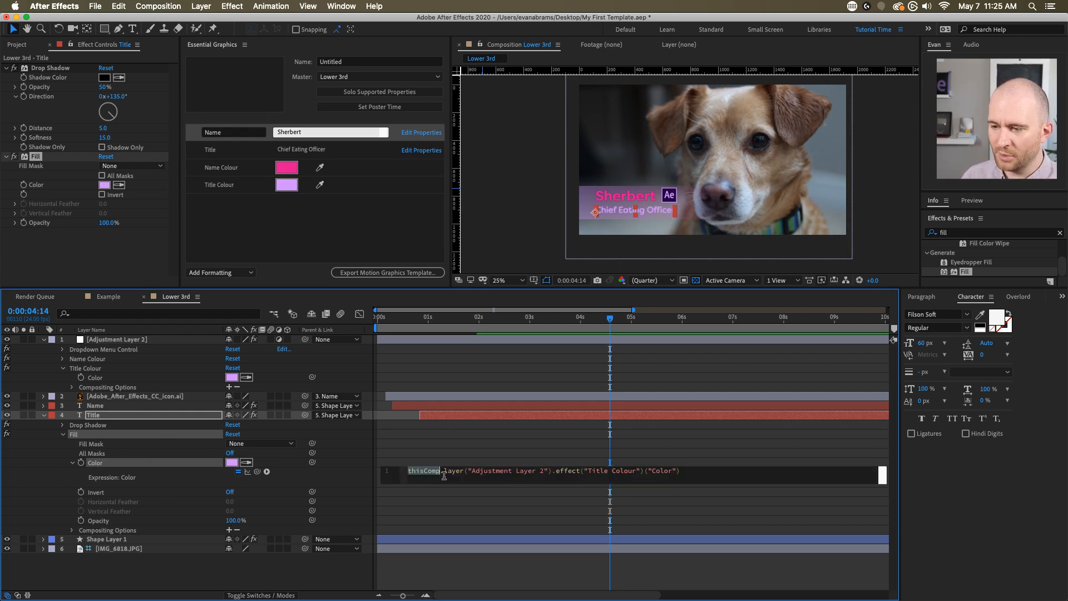
pyautogui.moveTo(444, 473); pyautogui.dragTo(560, 479)
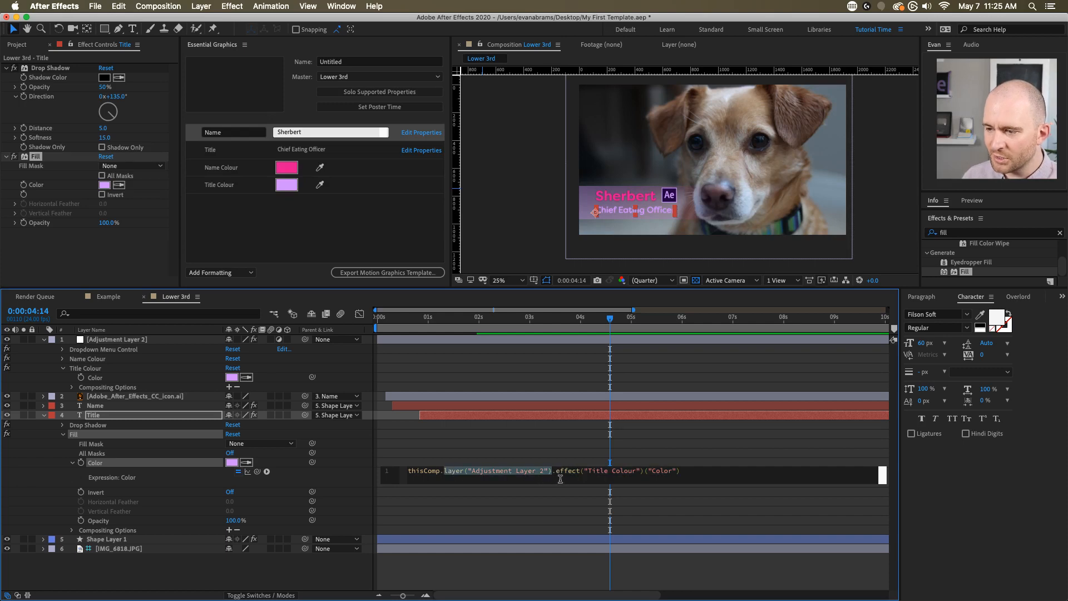
pyautogui.click(557, 475)
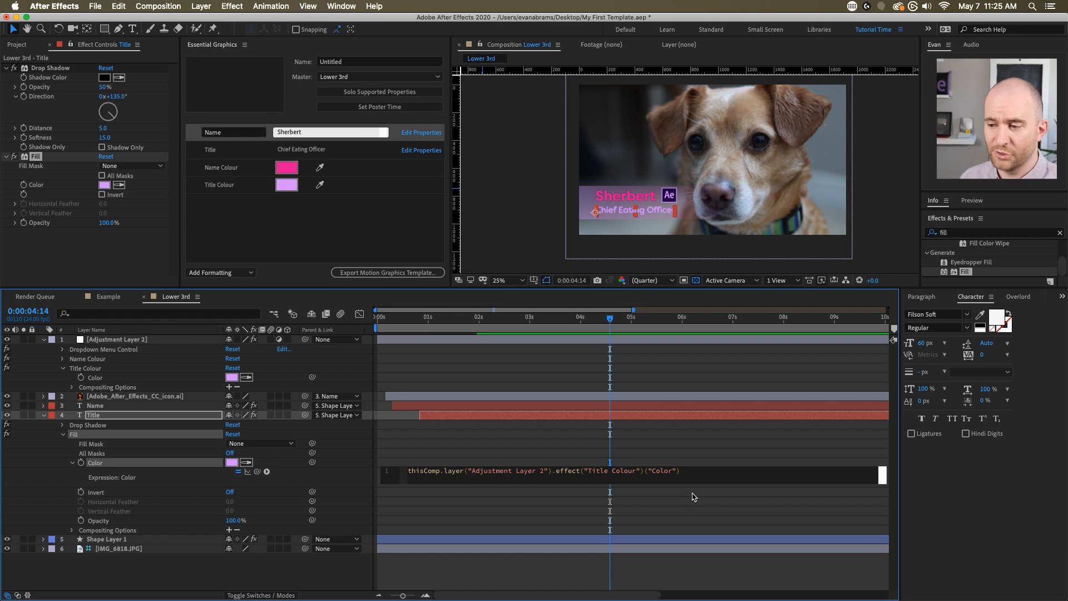
pyautogui.doubleClick(419, 474)
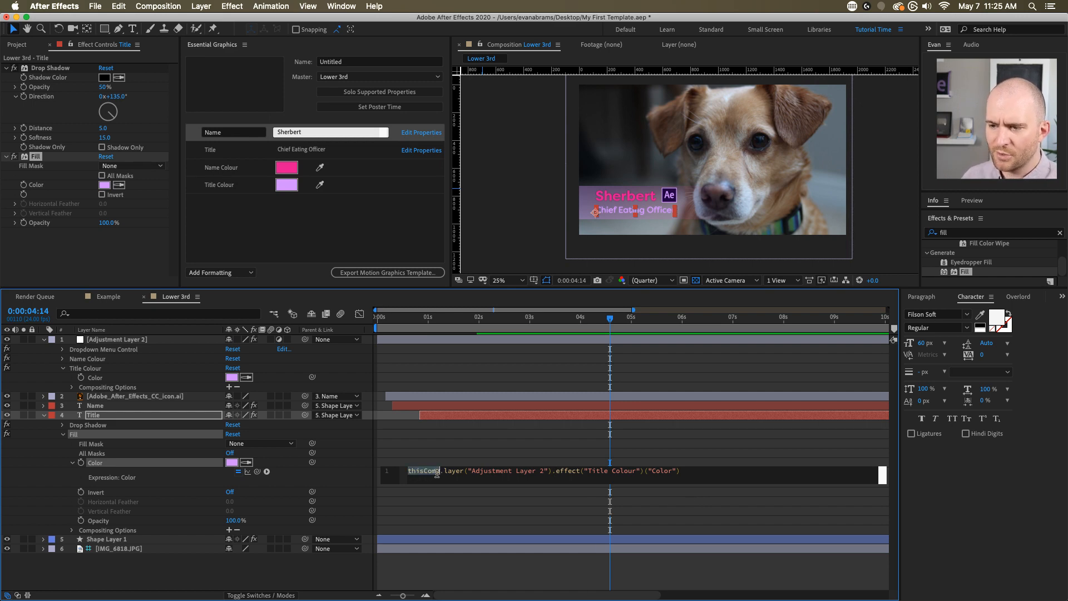
pyautogui.moveTo(444, 476); pyautogui.dragTo(552, 477)
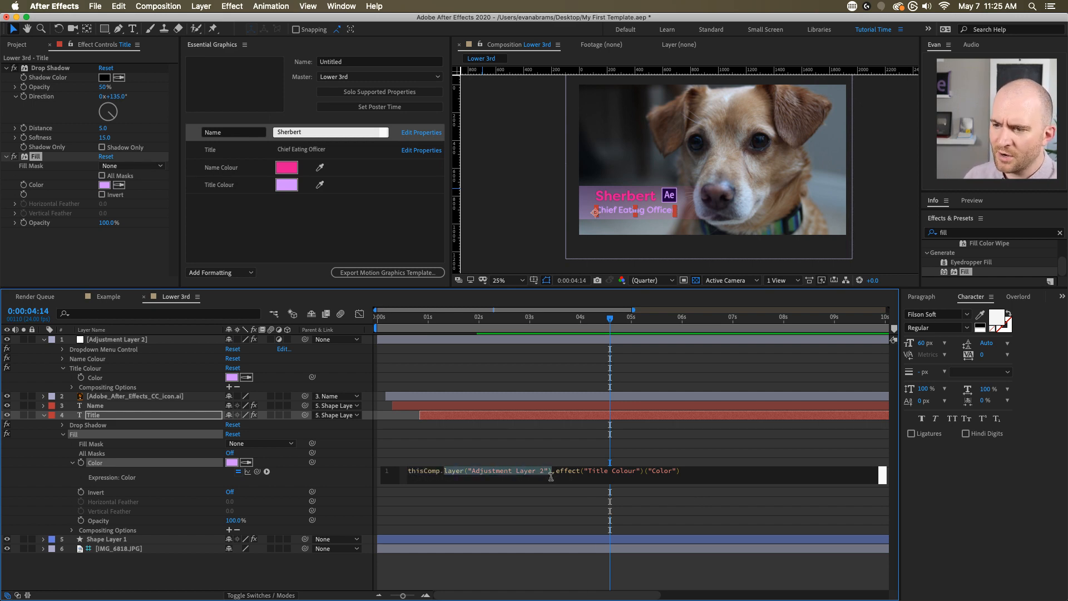
pyautogui.click(560, 477)
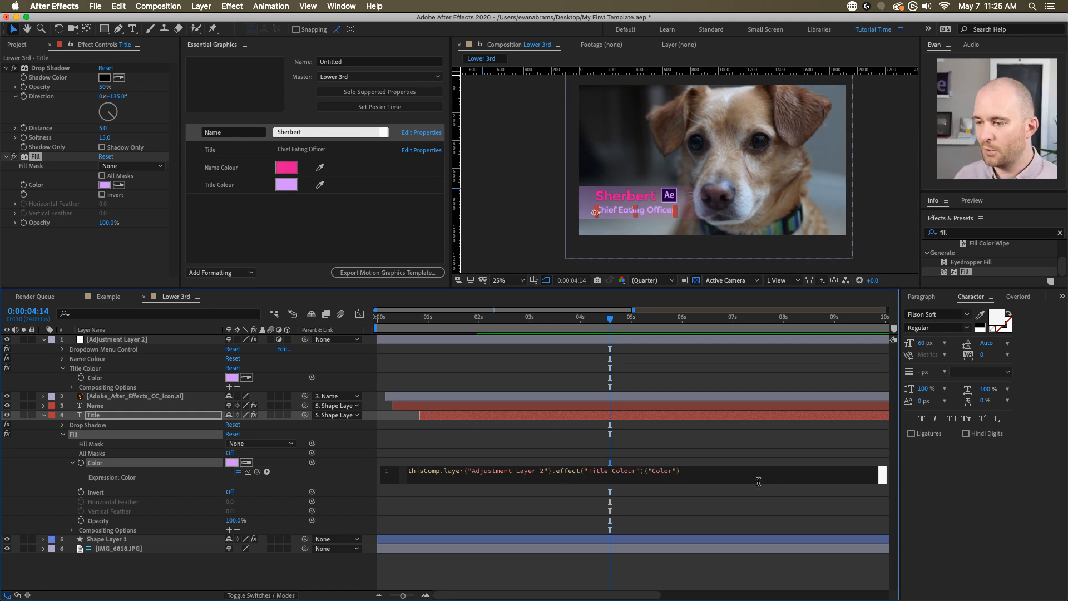
pyautogui.click(678, 465)
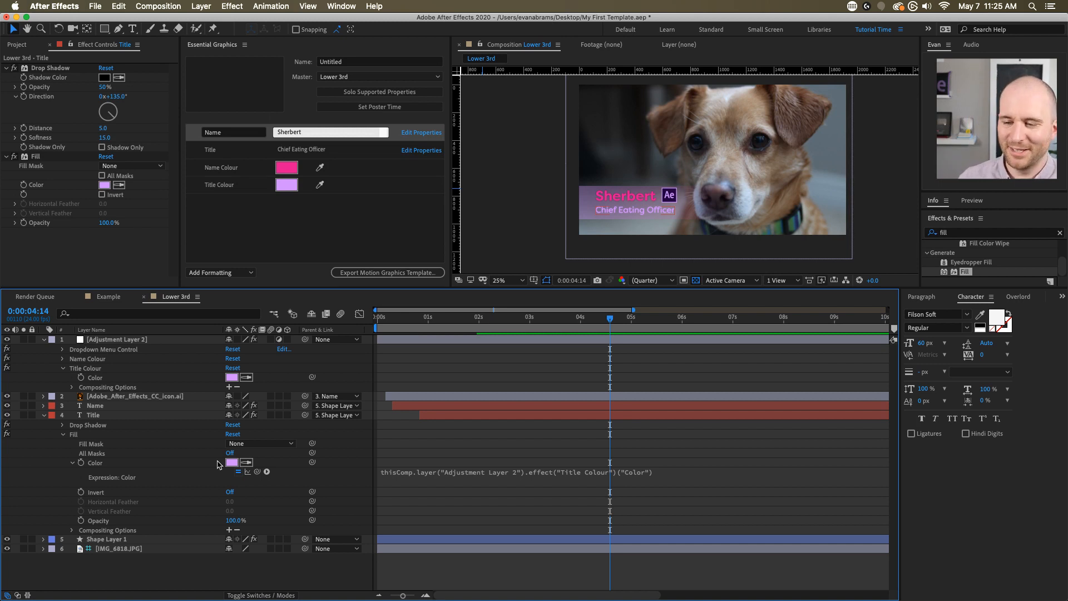
pyautogui.click(715, 480)
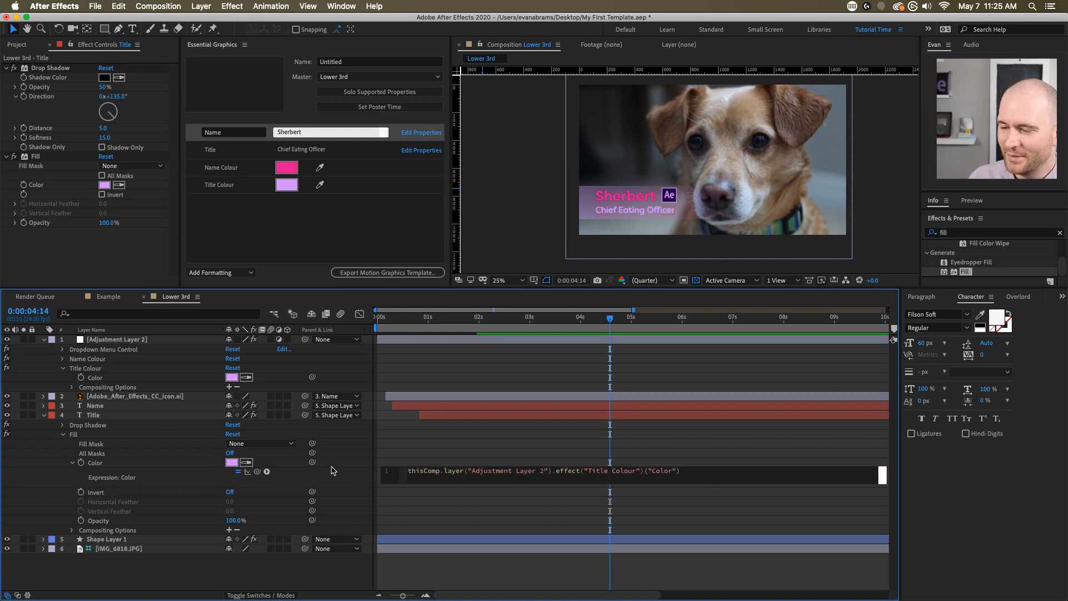
pyautogui.click(277, 457)
# - Sample the dark grey just below the dog photo as the template's Title Colour
pyautogui.click(300, 221)
pyautogui.click(319, 184)
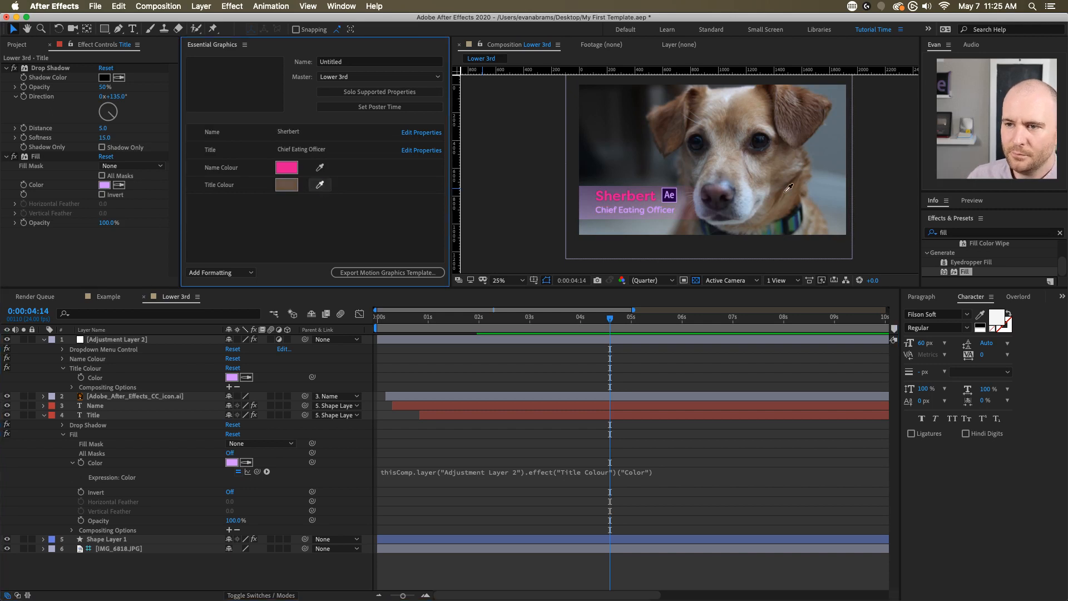
pyautogui.click(792, 238)
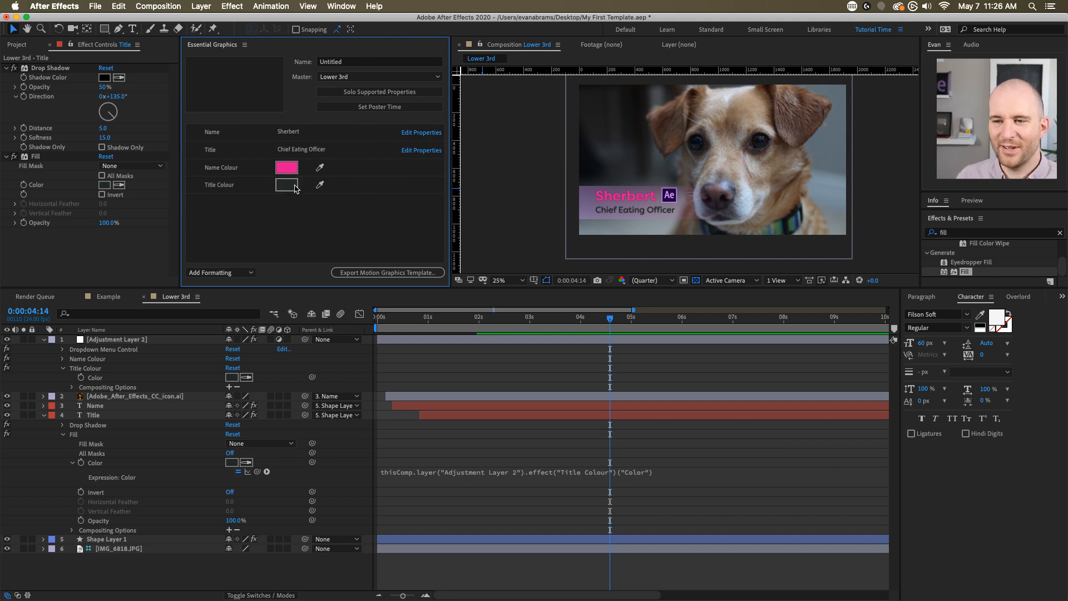
# - Expand Shape Layer 1's Tint effect and link its Map Black To color to the adjustment layer's Title Colour control
pyautogui.click(116, 541)
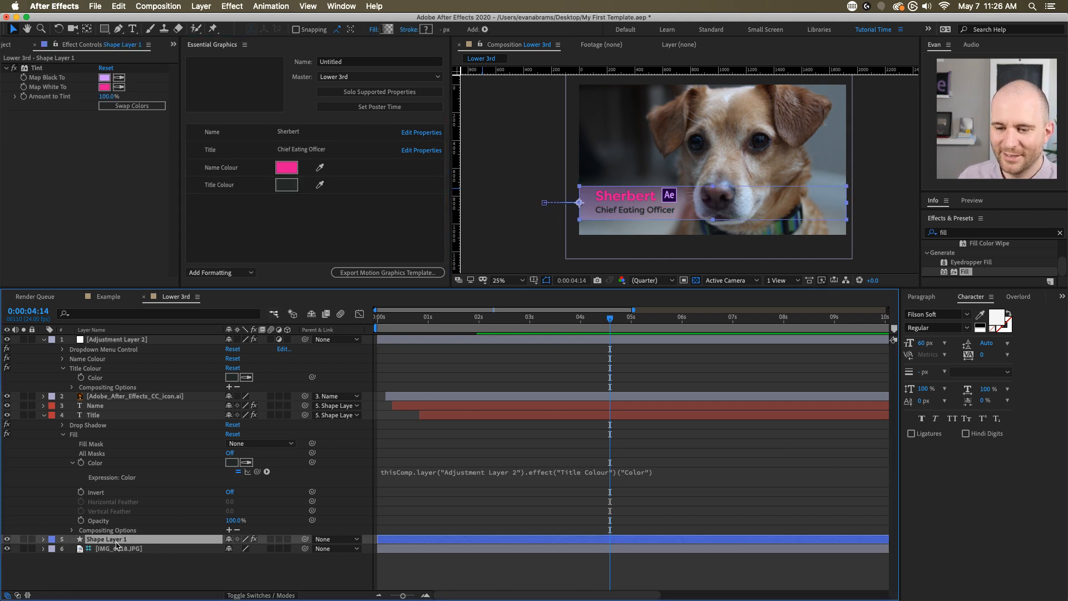
pyautogui.click(44, 415)
pyautogui.click(44, 425)
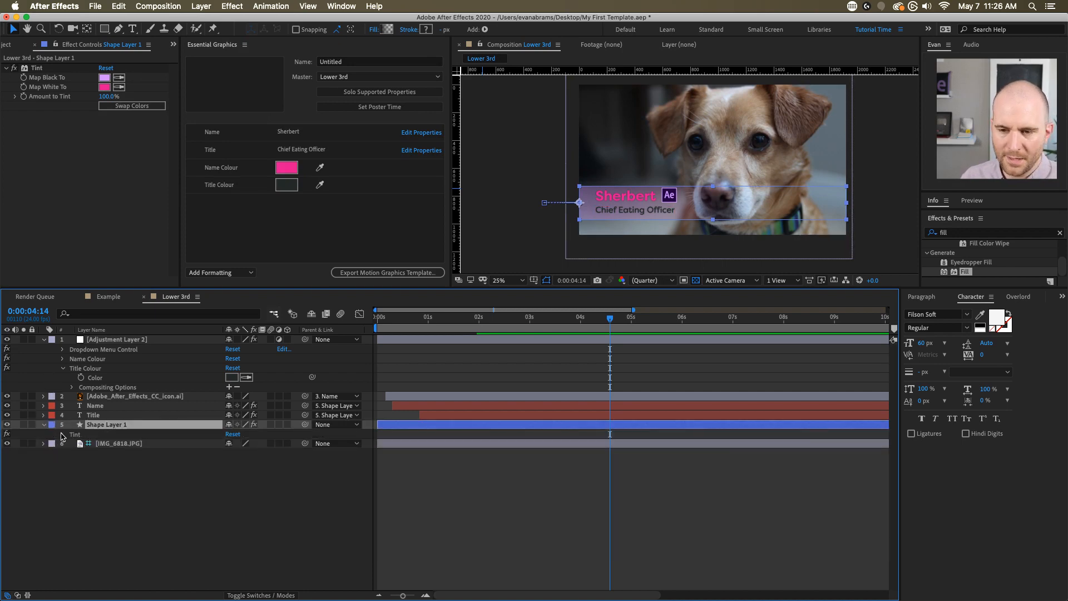
pyautogui.click(62, 434)
pyautogui.click(161, 453)
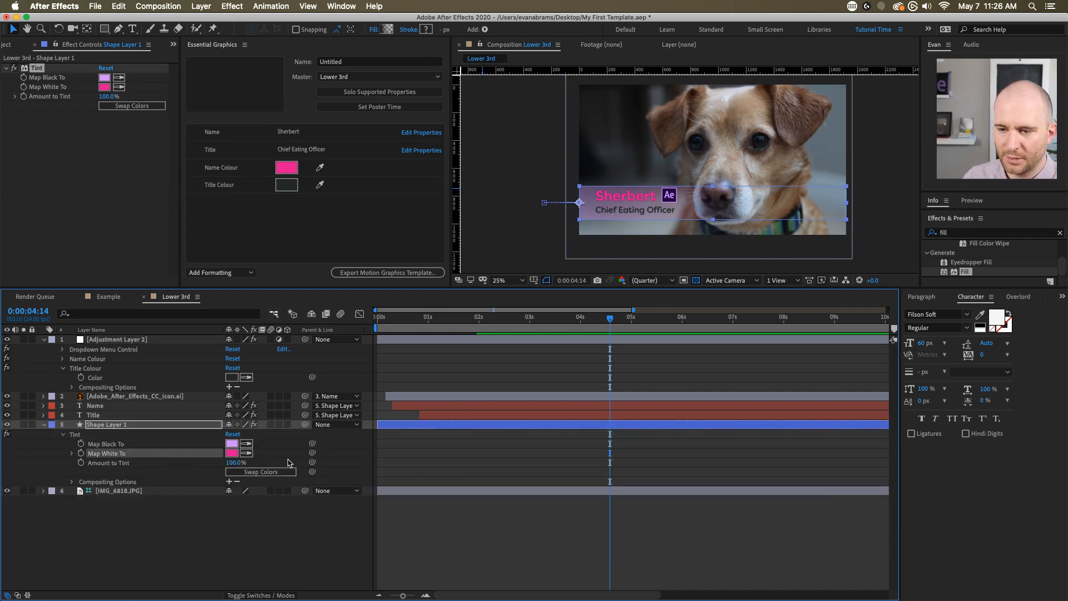
pyautogui.click(127, 444)
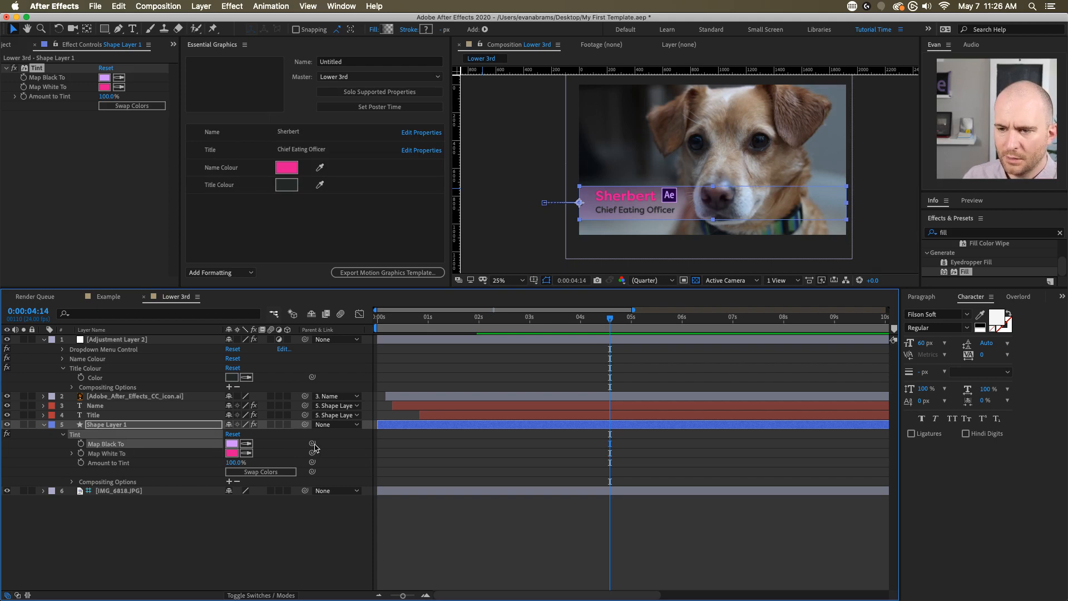
pyautogui.moveTo(313, 443); pyautogui.dragTo(143, 377)
pyautogui.click(415, 531)
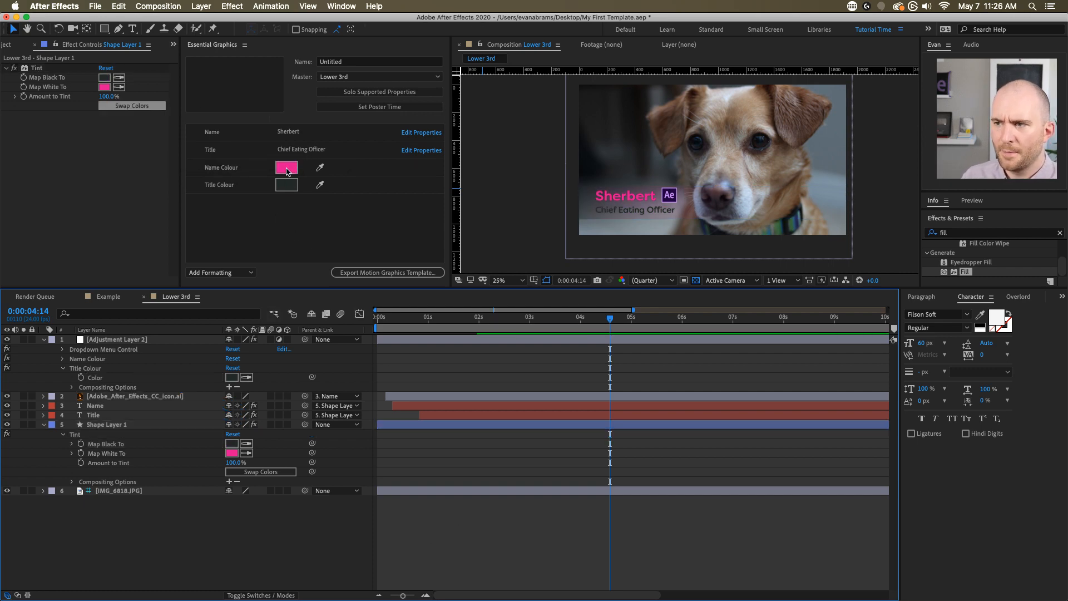
# - Set the Name Colour in the Essential Graphics template to a bright cyan-blue
pyautogui.click(287, 168)
pyautogui.click(193, 193)
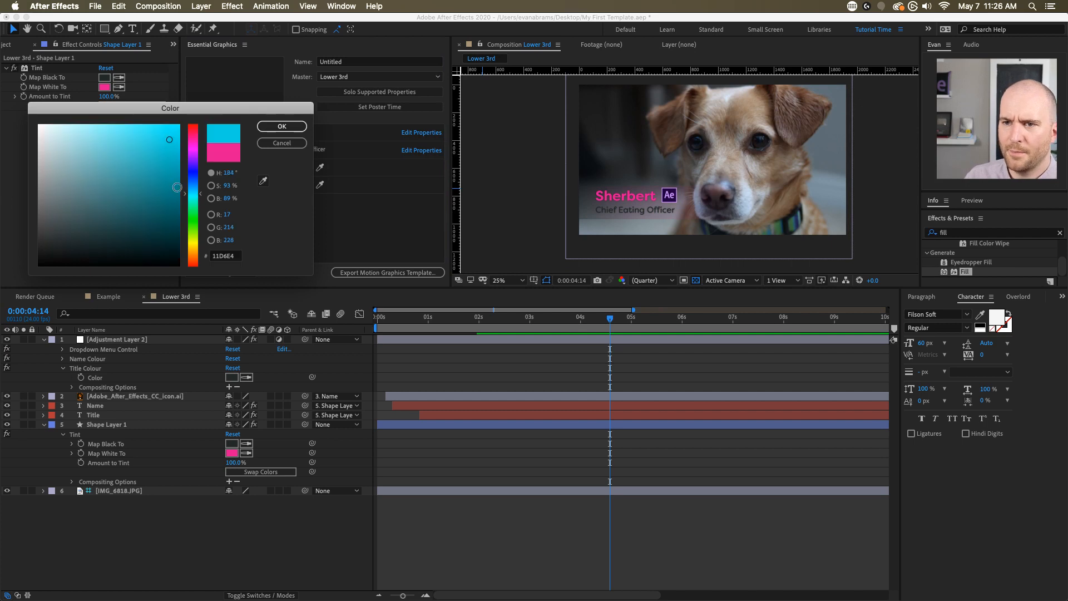
pyautogui.click(300, 126)
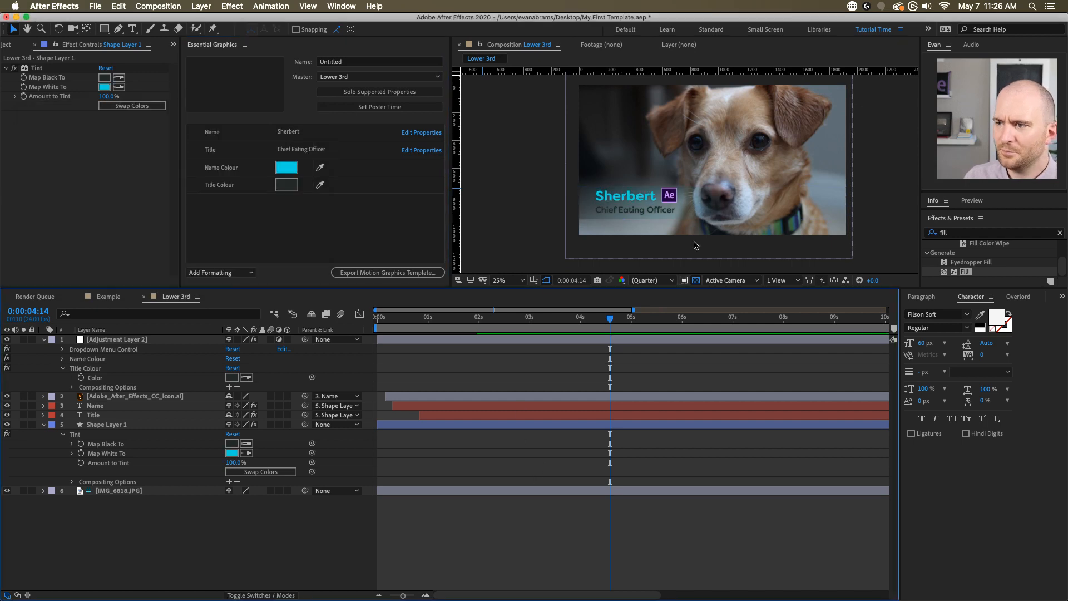
# - Change the Title Colour control to a bright purple to test the linked colours
pyautogui.click(287, 184)
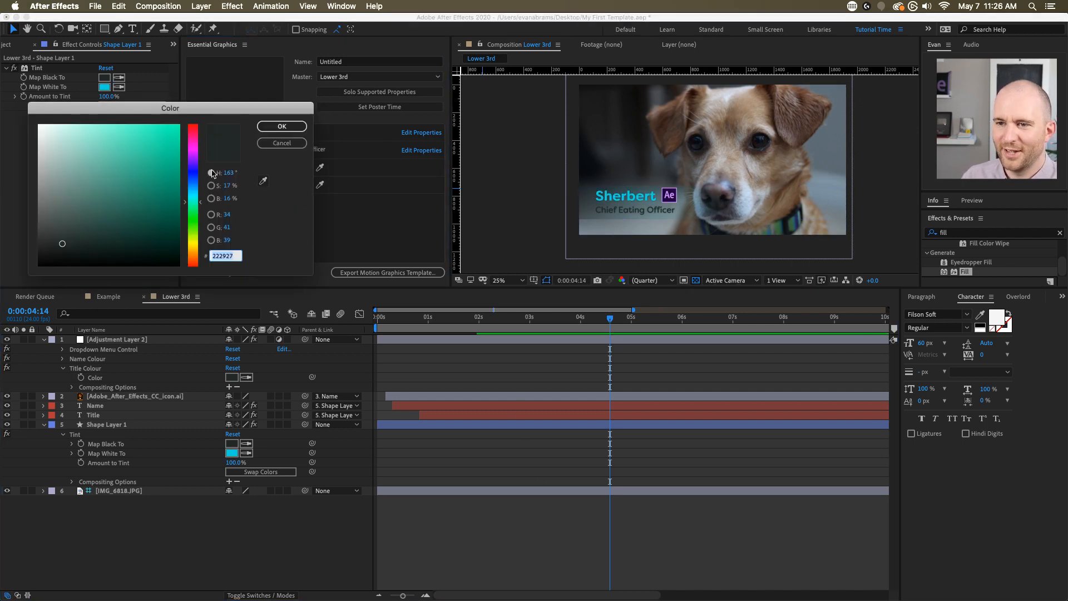
pyautogui.click(193, 156)
pyautogui.click(282, 126)
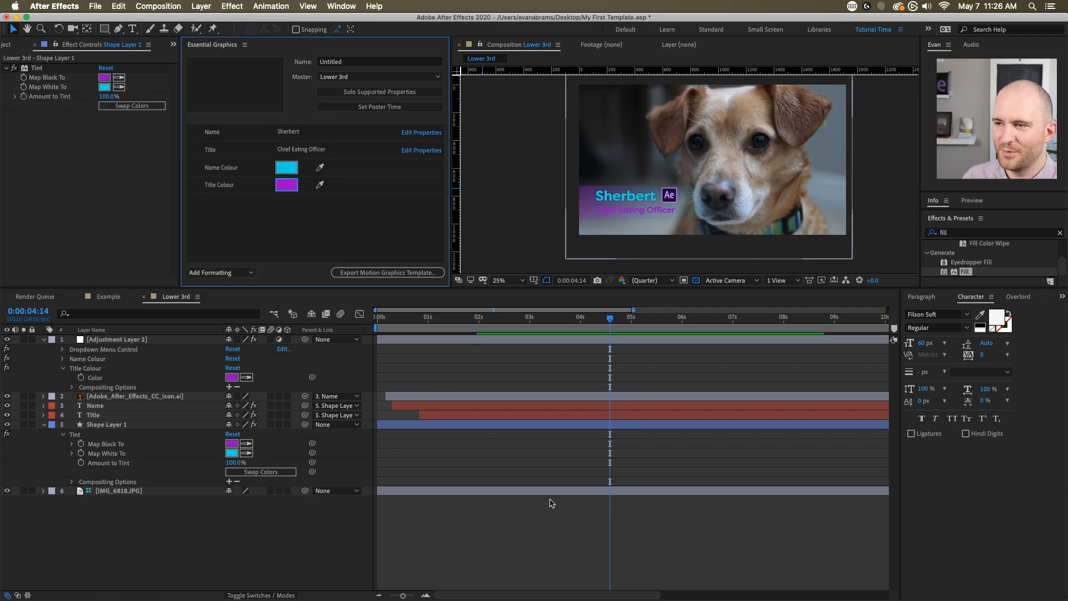
# - Change the Title Colour control to hot pink F50792
pyautogui.scroll(2, 704, 219)
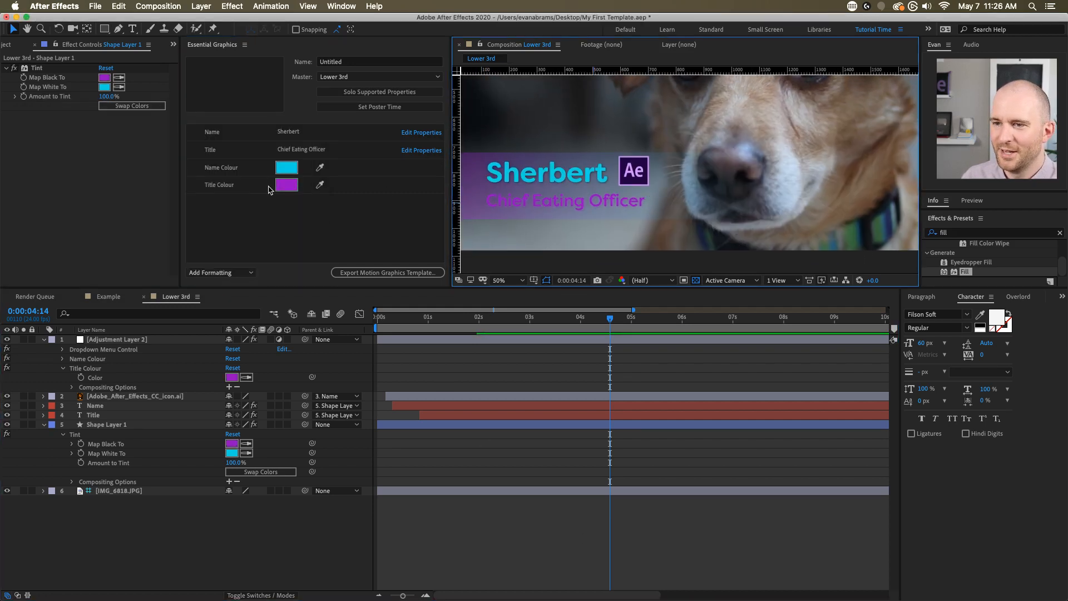
pyautogui.click(286, 184)
pyautogui.moveTo(193, 153); pyautogui.dragTo(193, 138)
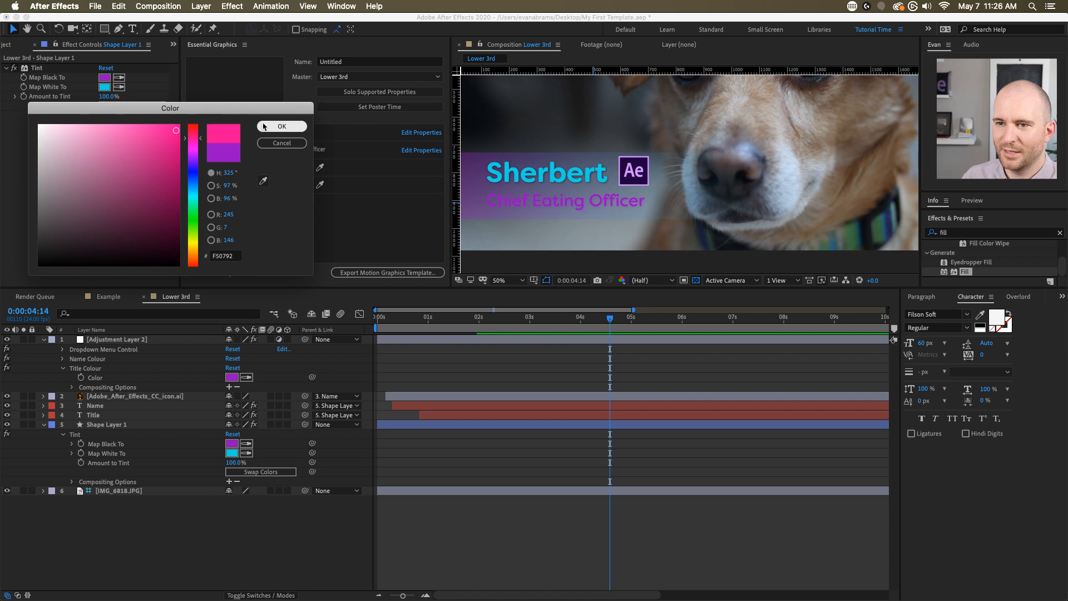
pyautogui.click(264, 127)
# - Reorder the Title layer's effects so that Fill sits above Drop Shadow
pyautogui.moveTo(671, 219); pyautogui.dragTo(650, 234)
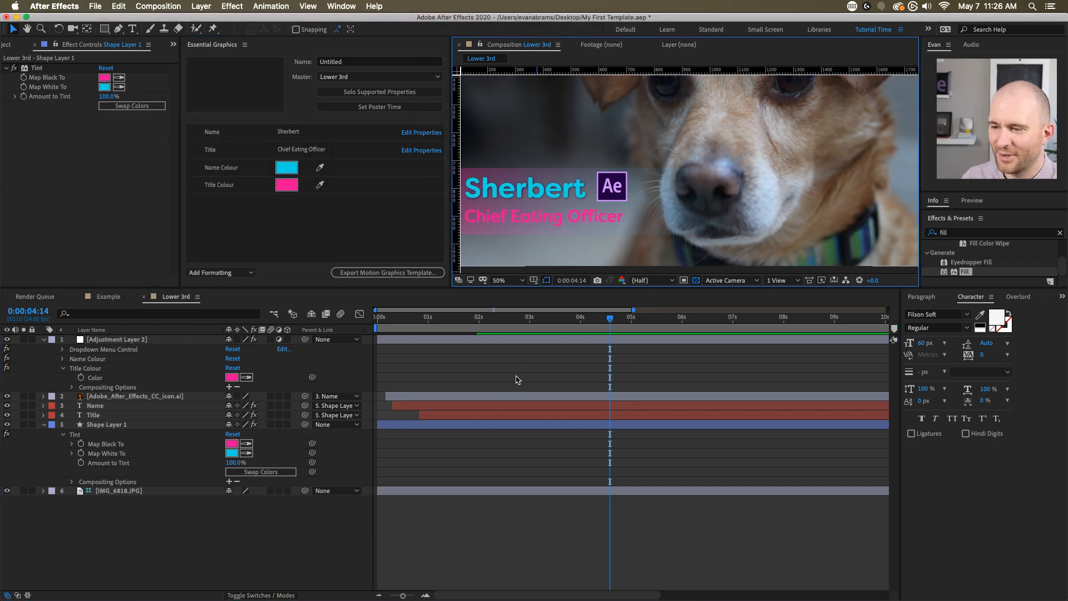
pyautogui.click(499, 415)
pyautogui.moveTo(36, 157); pyautogui.dragTo(46, 69)
pyautogui.click(474, 507)
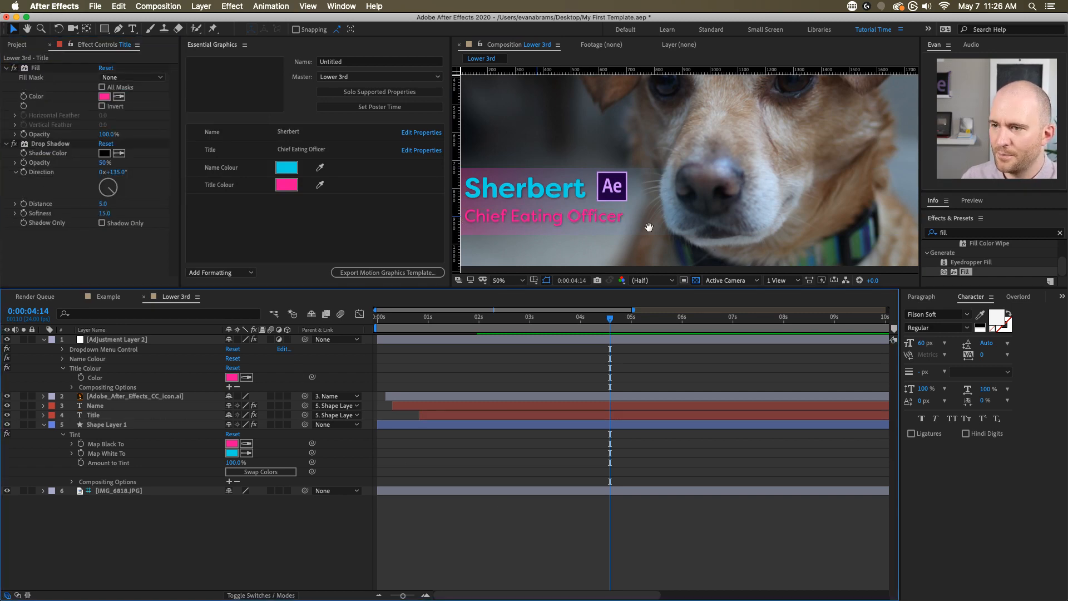
pyautogui.press(',')
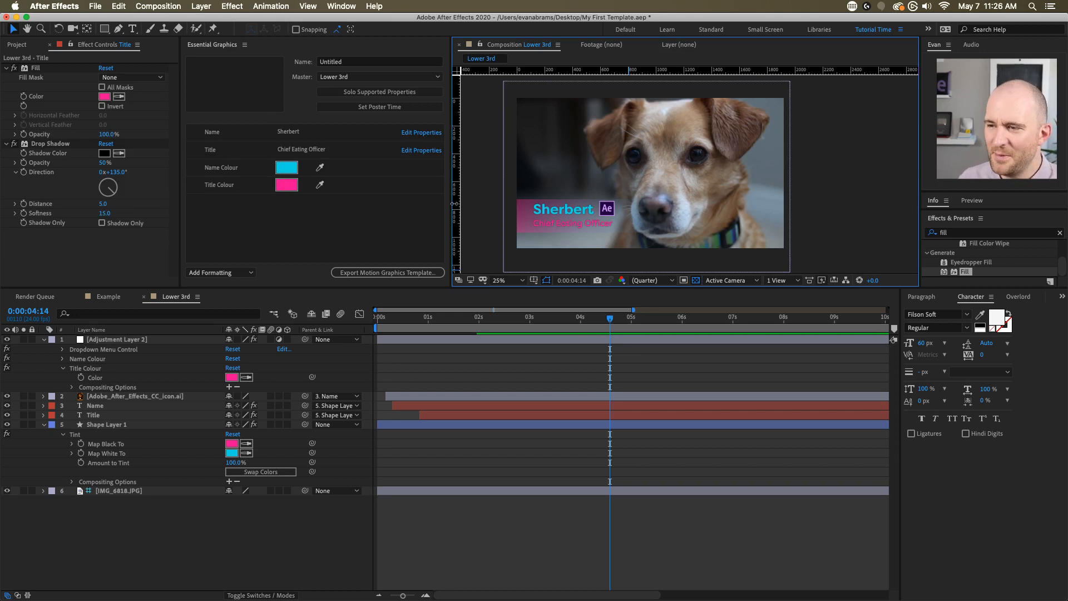
# - Sample the Ae icon in the composition, using dark purple 1F0040 for Name Colour and its light purple for Title Colour
pyautogui.click(287, 167)
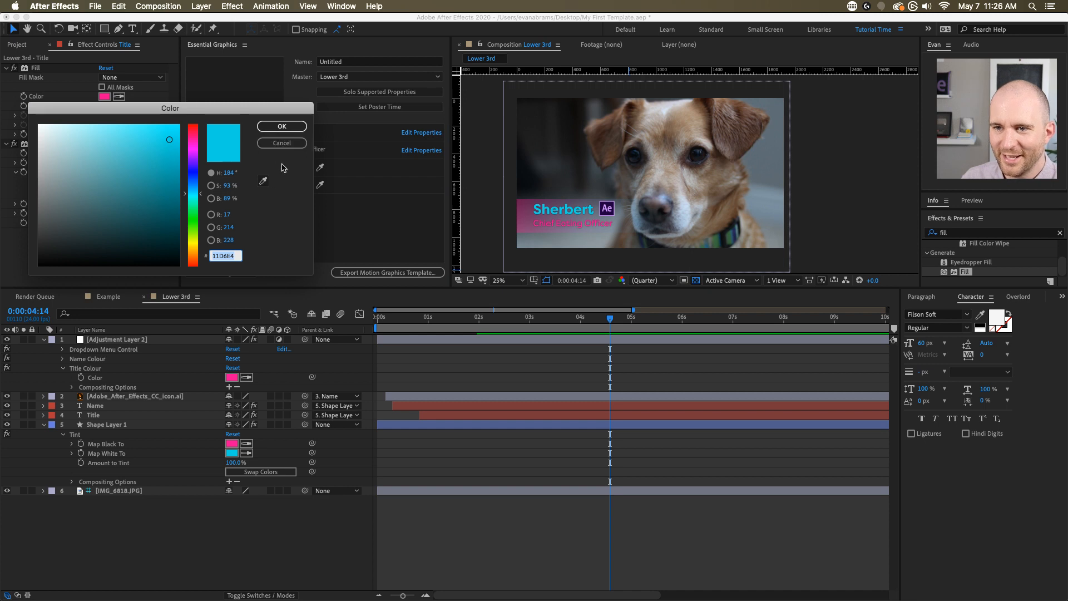
pyautogui.click(263, 180)
pyautogui.click(608, 220)
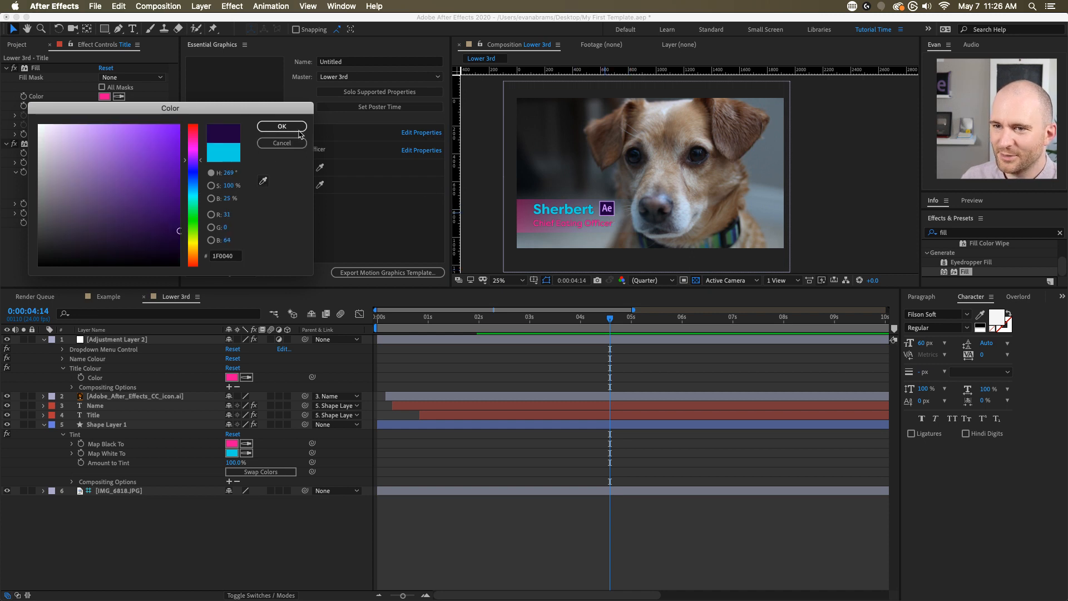
pyautogui.click(282, 126)
pyautogui.click(320, 184)
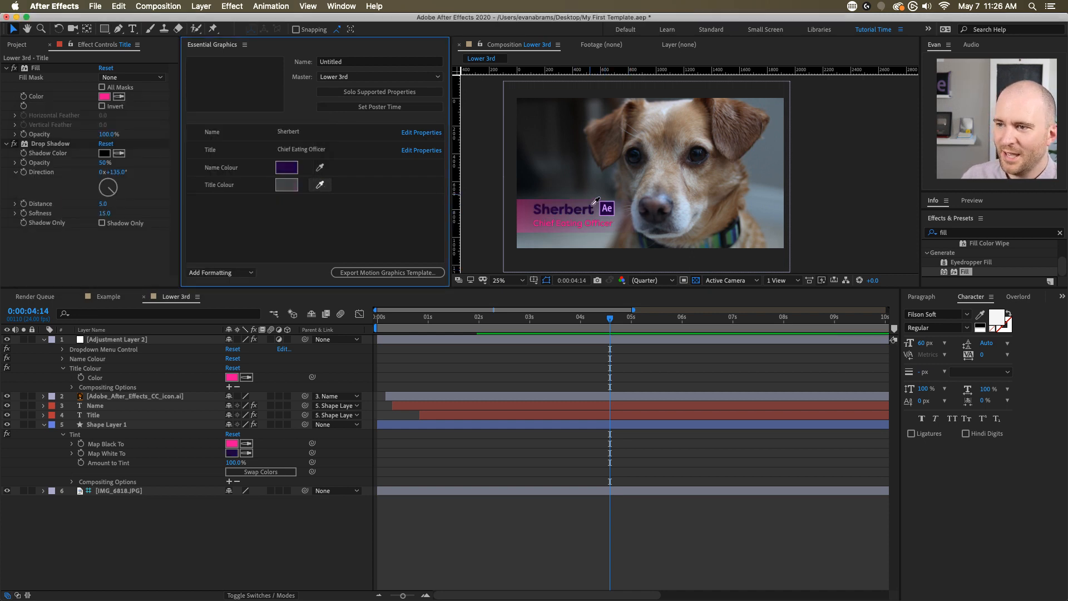
pyautogui.click(609, 214)
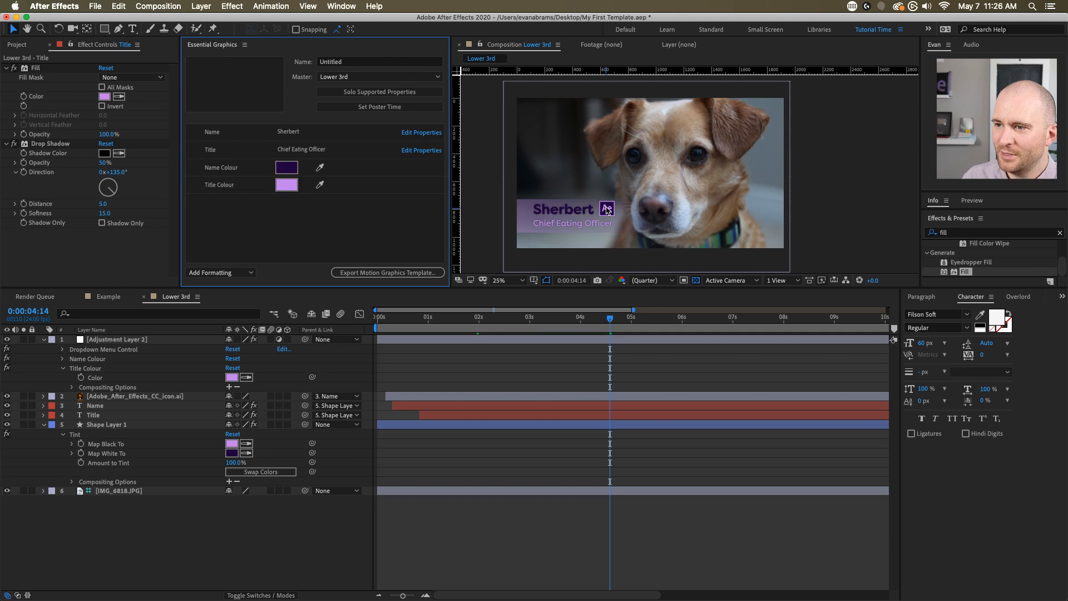
# - Preview the lower third animation from the start of the composition
pyautogui.click(665, 567)
pyautogui.press('Home')
pyautogui.press('space')
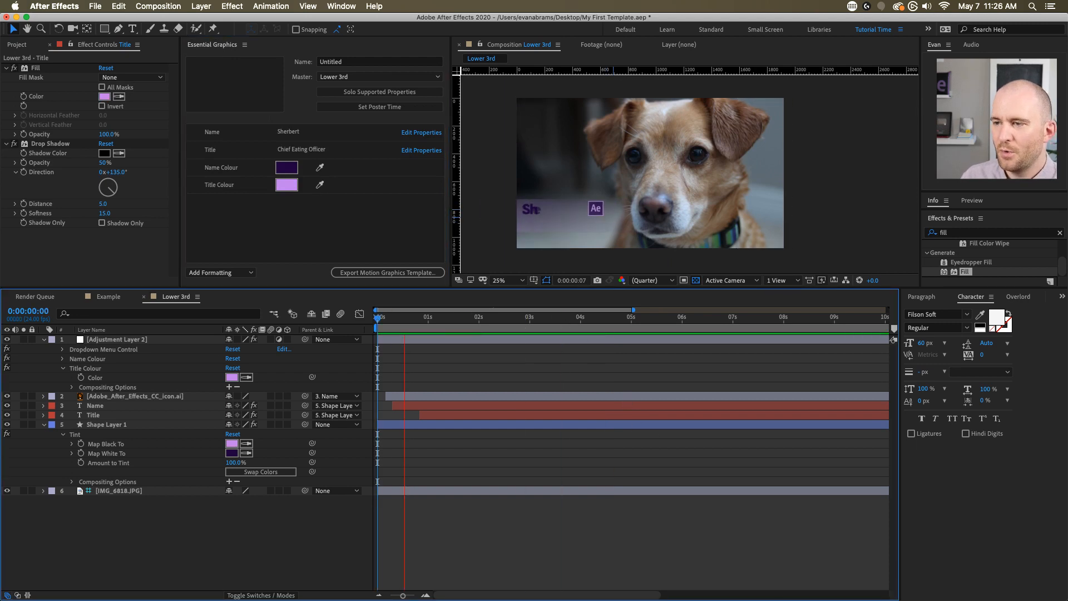
pyautogui.press('space')
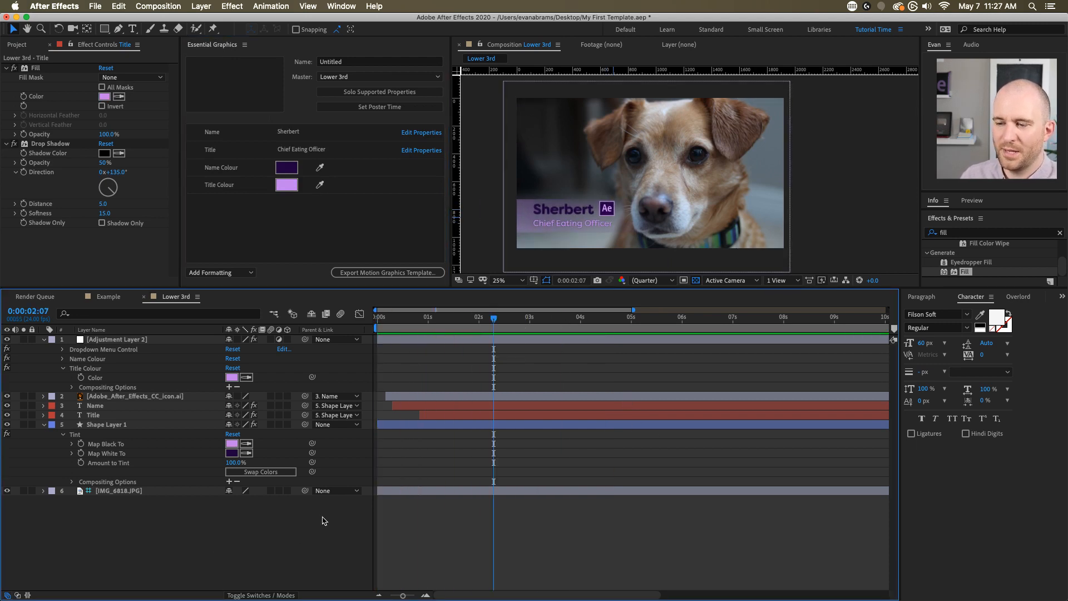
# - Reveal the keyframes of all layers, collapse every layer's properties and deselect the layers
pyautogui.press('super+a')
pyautogui.press('u')
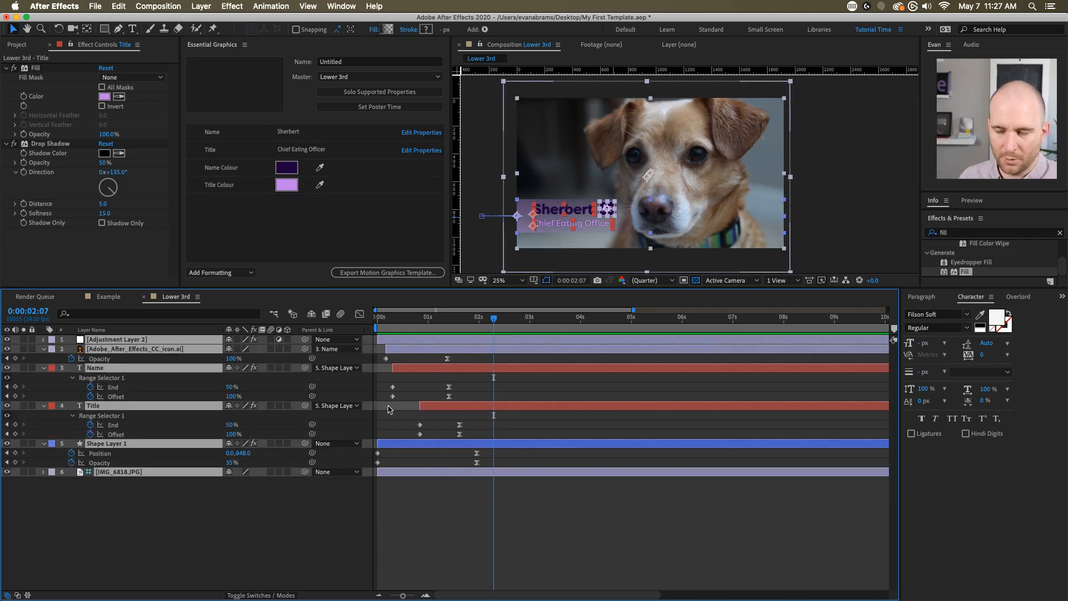
pyautogui.press('u')
pyautogui.click(462, 539)
# - Shift the Ae icon layer to start at about 1 second and preview its timing
pyautogui.moveTo(433, 348); pyautogui.dragTo(474, 350)
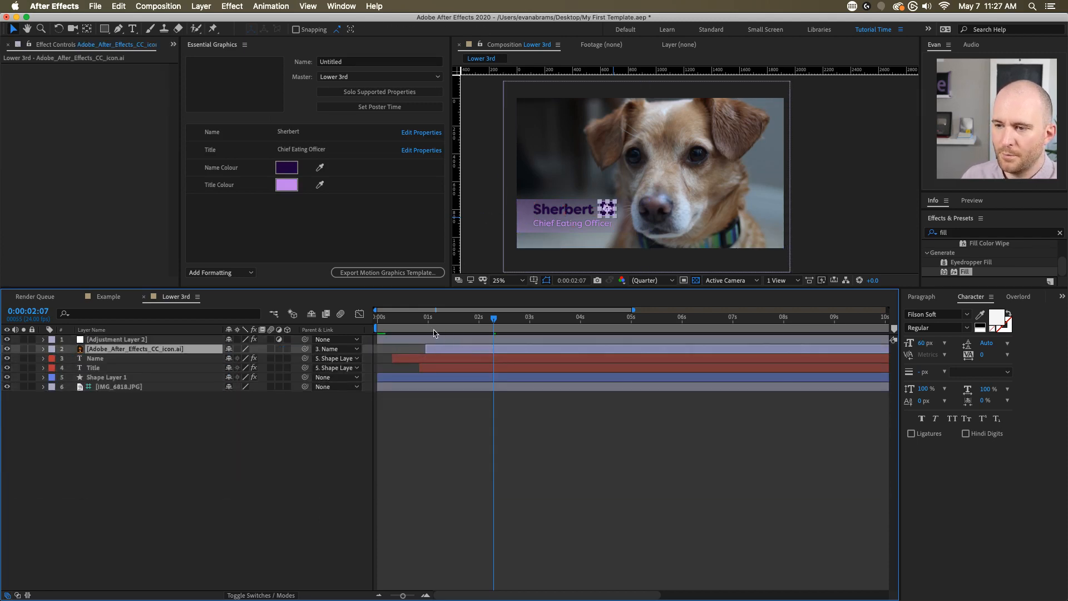
pyautogui.click(385, 317)
pyautogui.press('space')
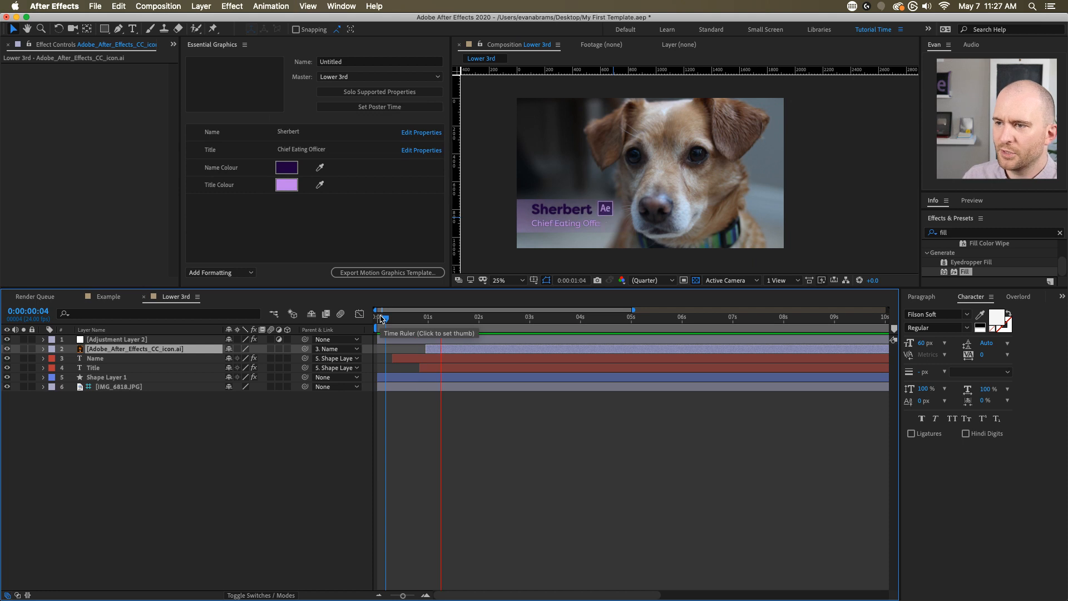
pyautogui.press('space')
# - Lengthen the Ae icon layer's opacity fade, shift the layer's start to about 0.6 seconds and preview the animation
pyautogui.press('u')
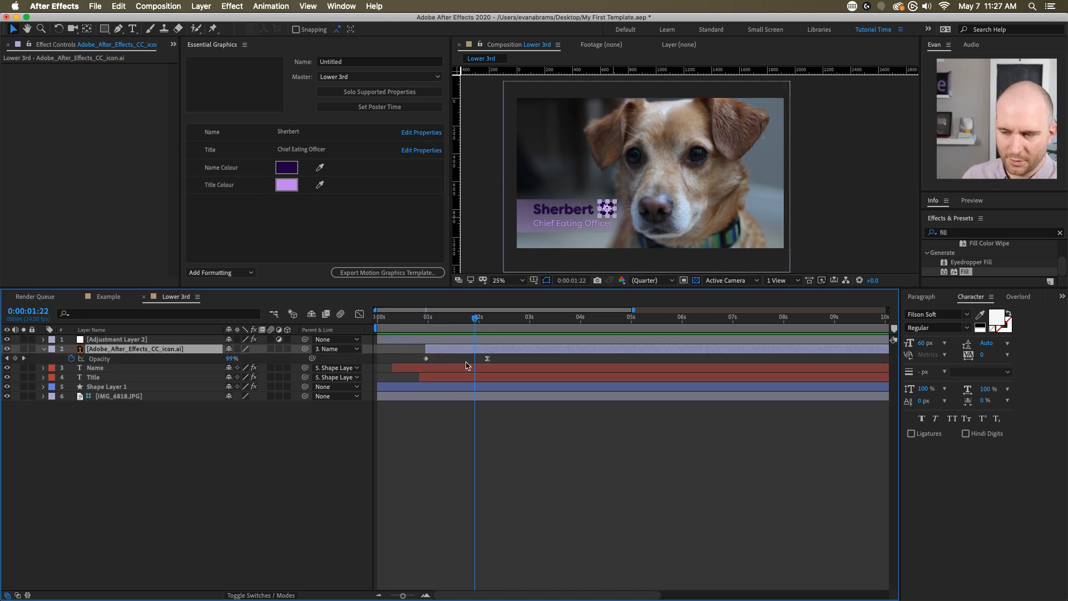
pyautogui.moveTo(487, 359)
pyautogui.mouseDown()
pyautogui.moveTo(500, 359)
pyautogui.moveTo(475, 352)
pyautogui.mouseUp()
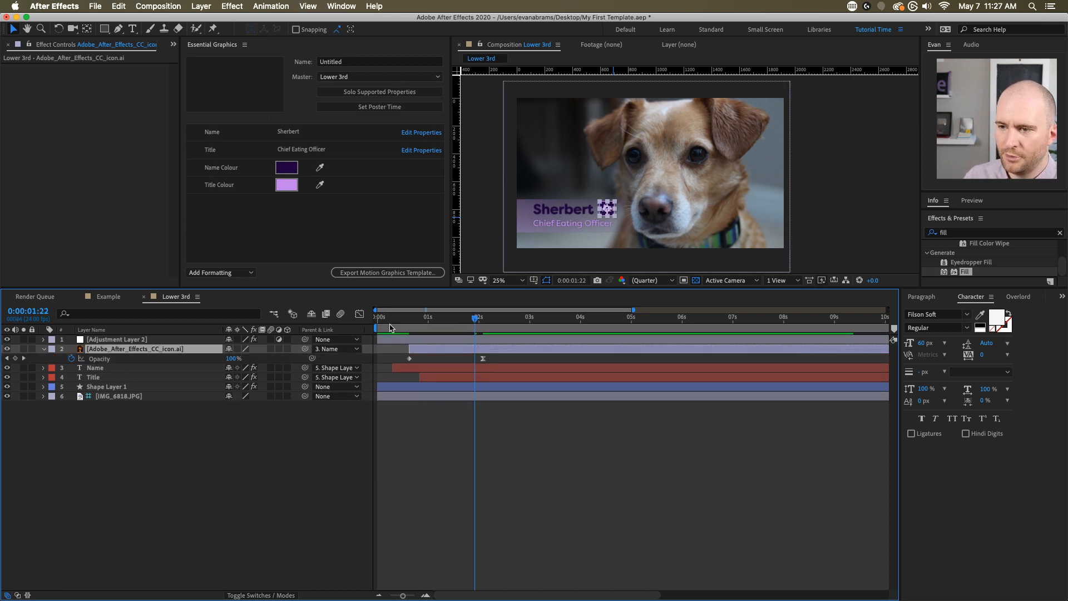
pyautogui.click(391, 322)
pyautogui.press('space')
pyautogui.press('space')
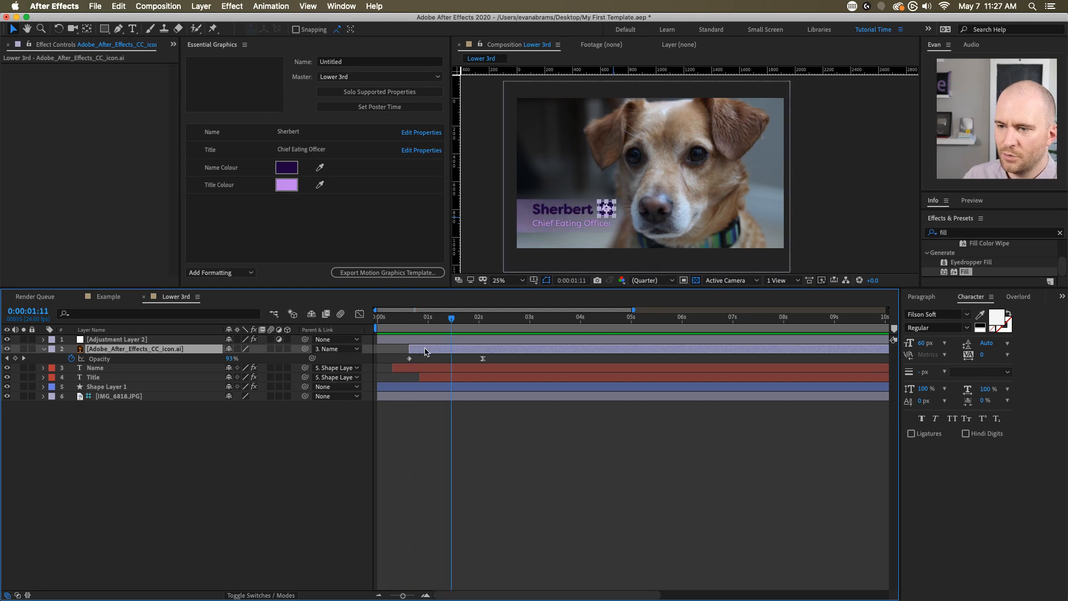
# - Move the Ae icon layer earlier to start at about 0.2 seconds and preview the animation
pyautogui.moveTo(425, 349); pyautogui.dragTo(403, 347)
pyautogui.click(386, 327)
pyautogui.press('space')
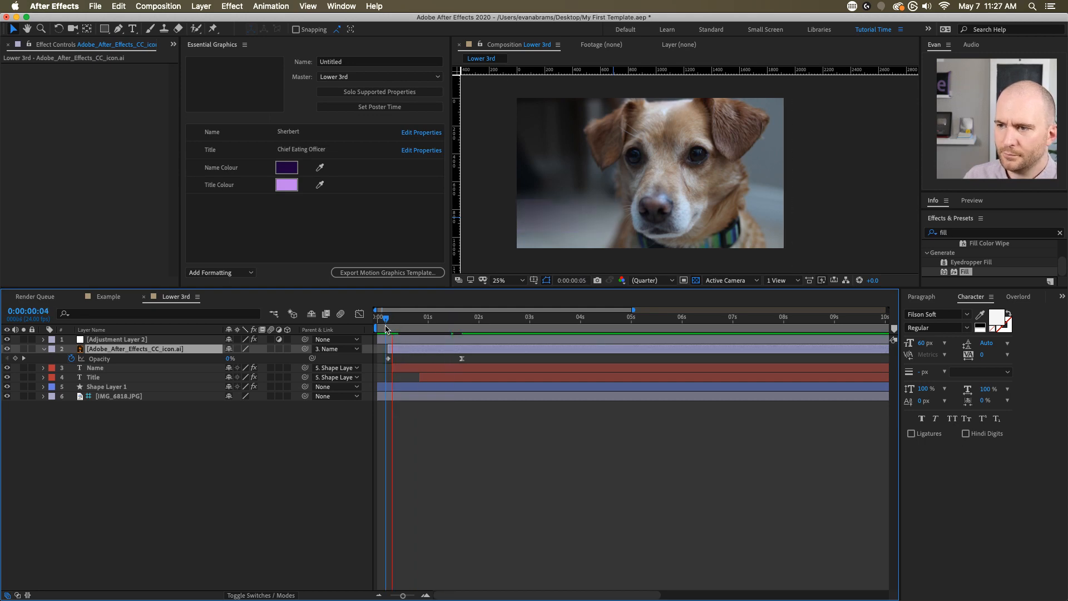
pyautogui.press('space')
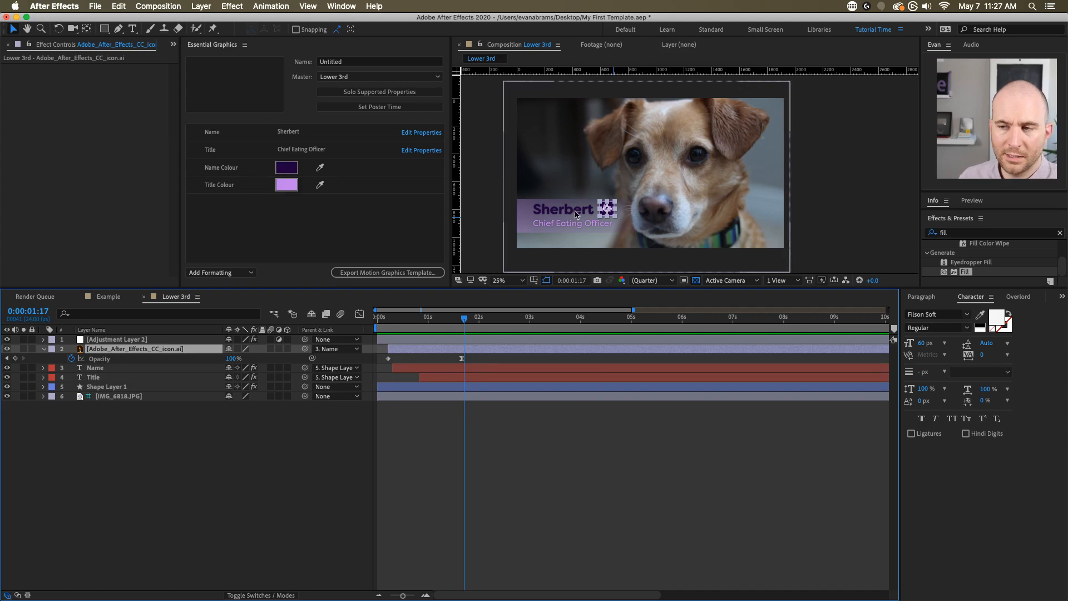
pyautogui.click(495, 511)
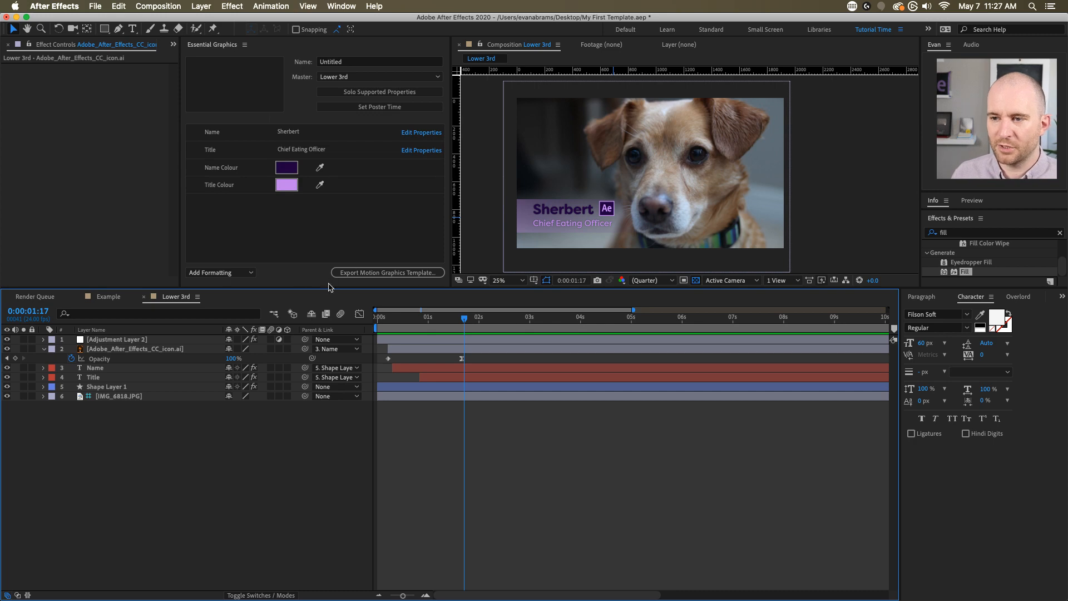
# - Delete the IMG_6818.JPG background layer from the Lower 3rd composition and collapse the icon layer's properties
pyautogui.moveTo(325, 287); pyautogui.dragTo(332, 347)
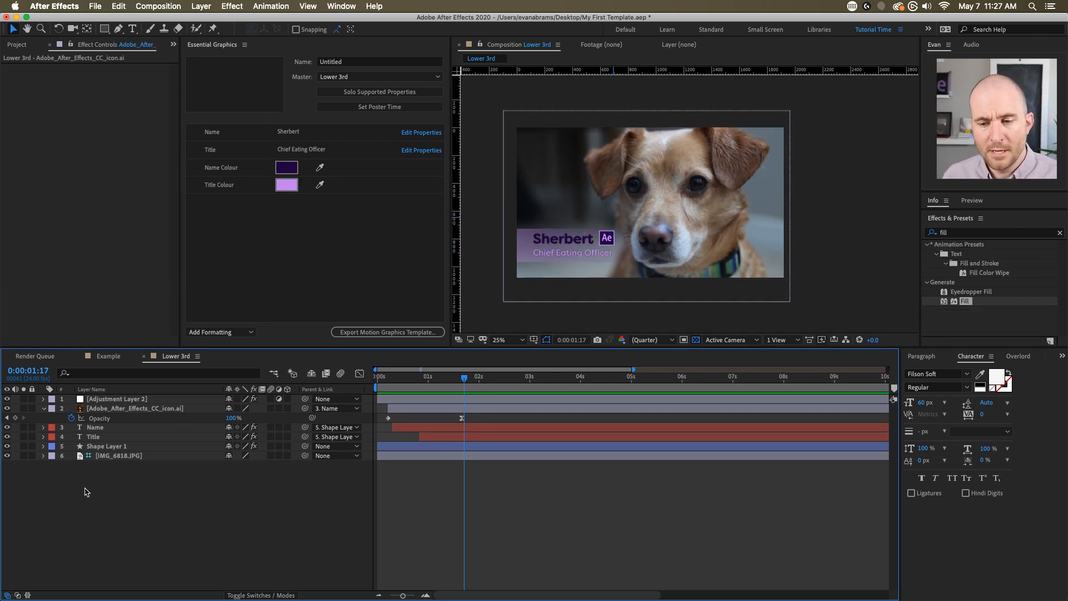
pyautogui.click(117, 456)
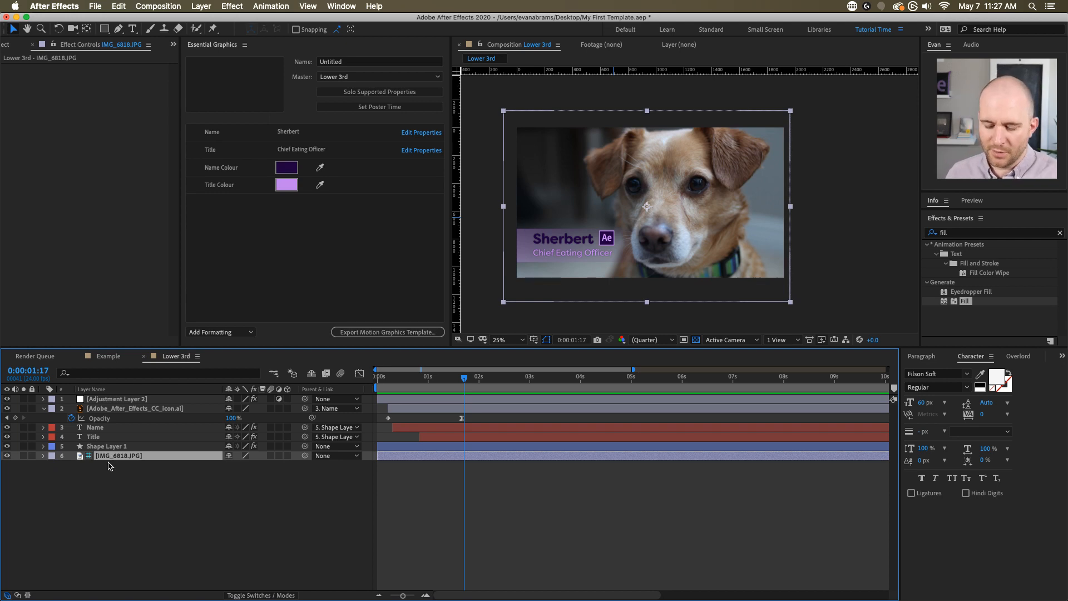
pyautogui.press('Delete')
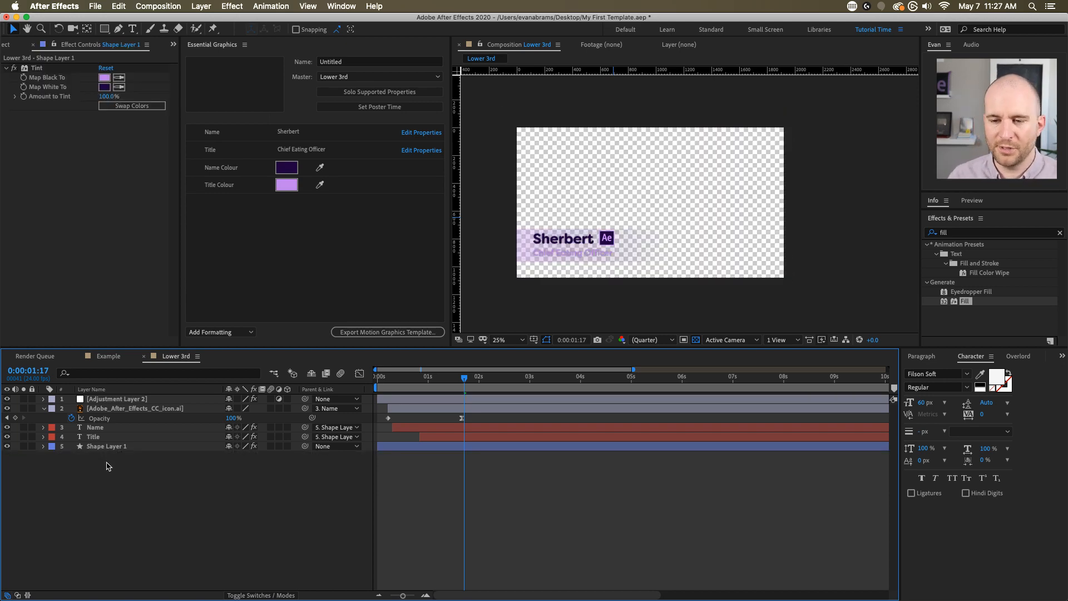
pyautogui.click(44, 409)
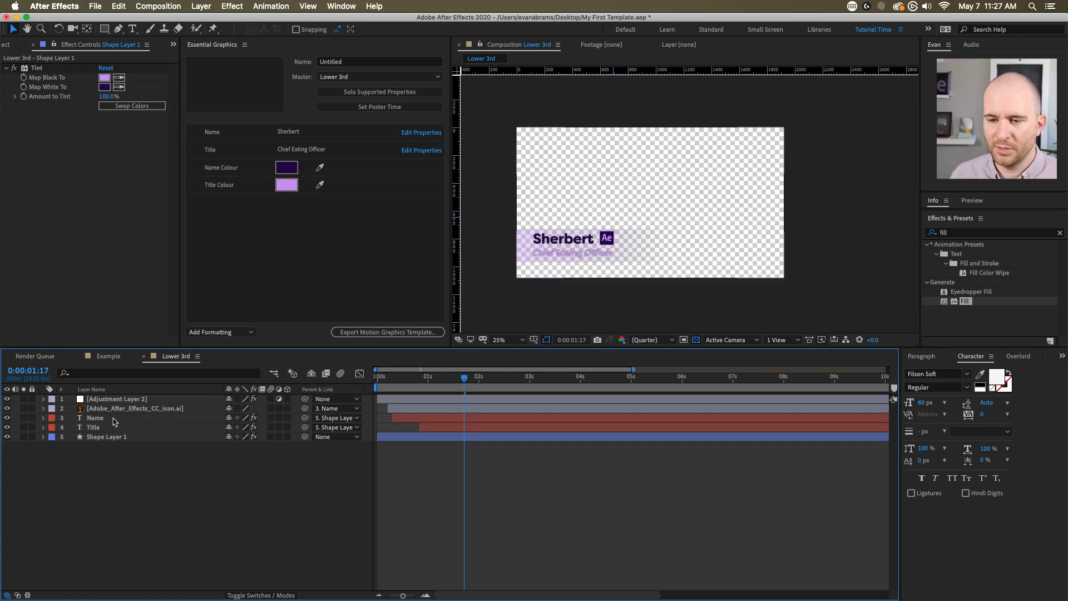
# - Set the template's poster time at the current frame and name the template "Lower 3rd Behance Stream"
pyautogui.click(375, 107)
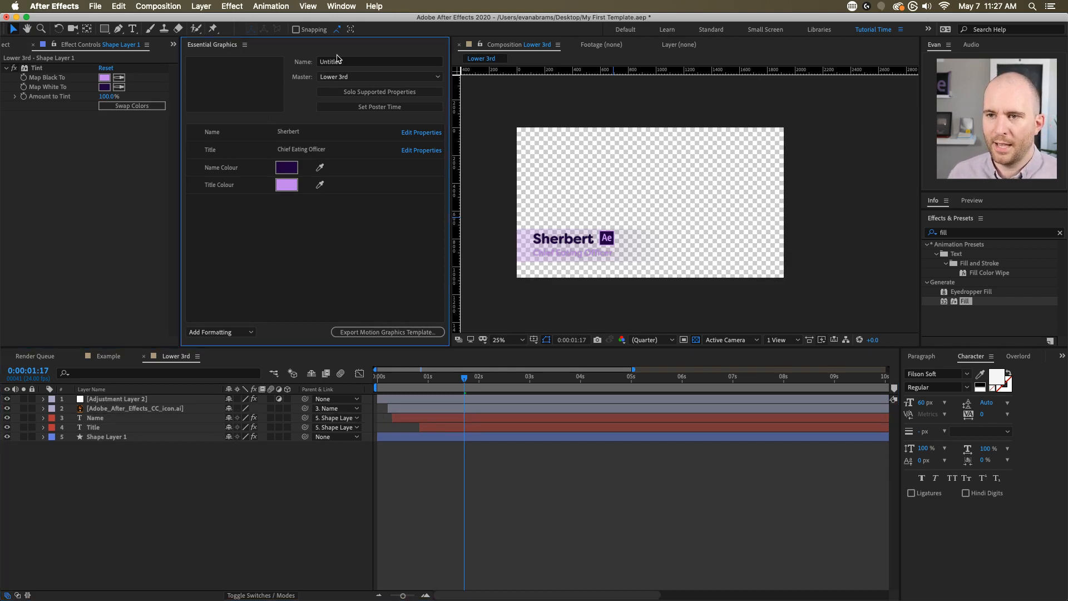
pyautogui.click(341, 62)
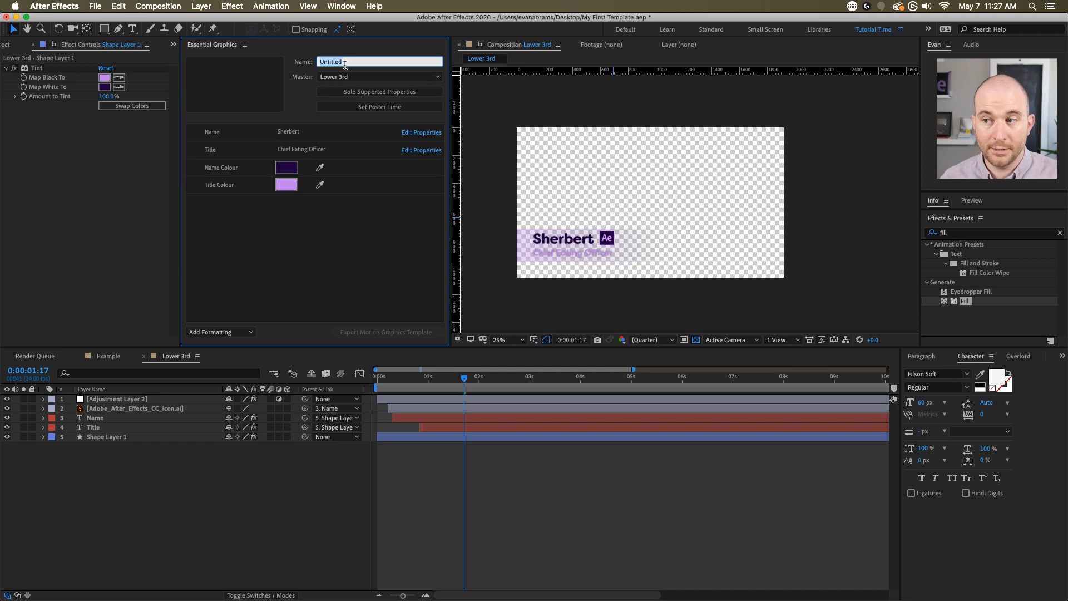
pyautogui.write('Loer 3rd')
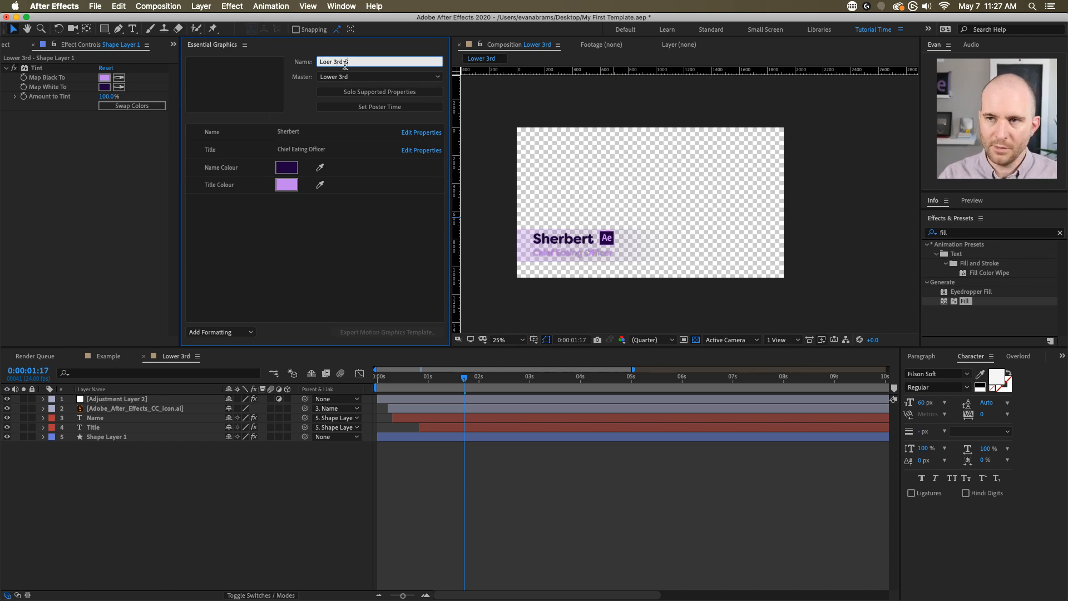
pyautogui.press('super+a')
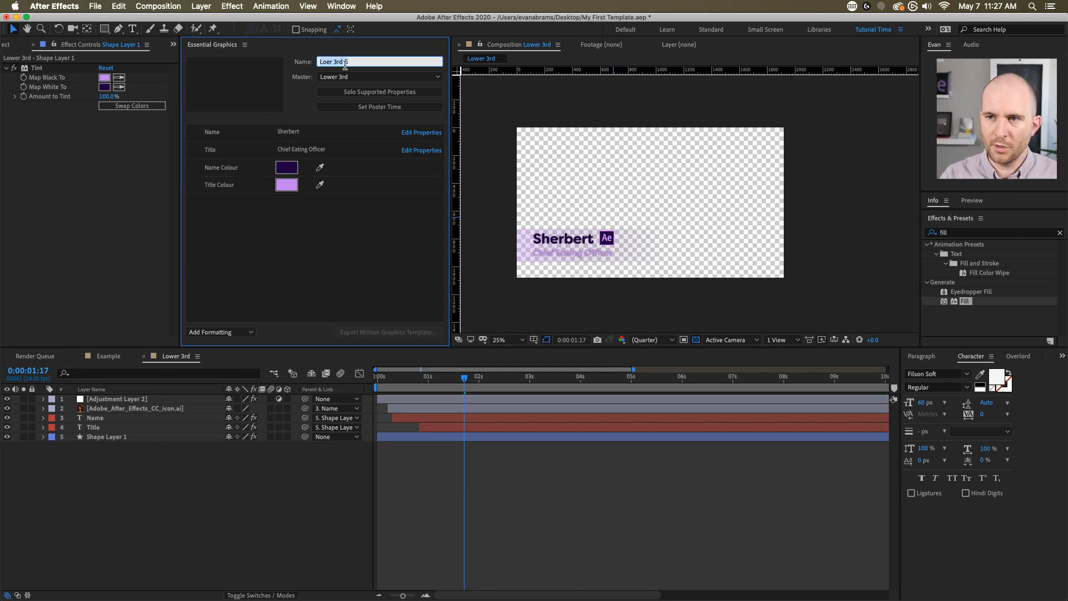
pyautogui.press('BackSpace')
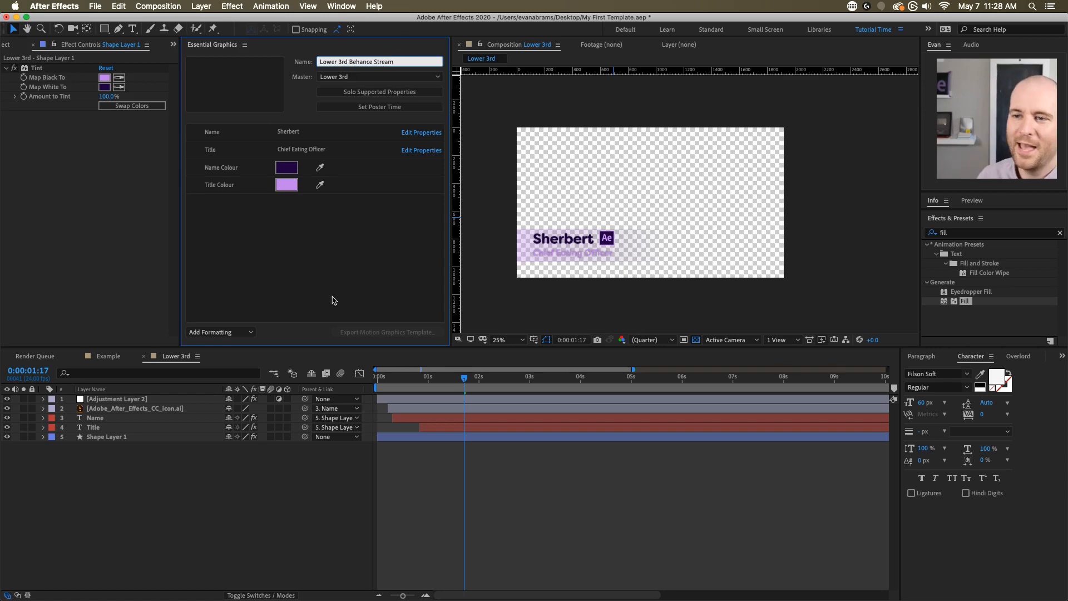
pyautogui.click(358, 244)
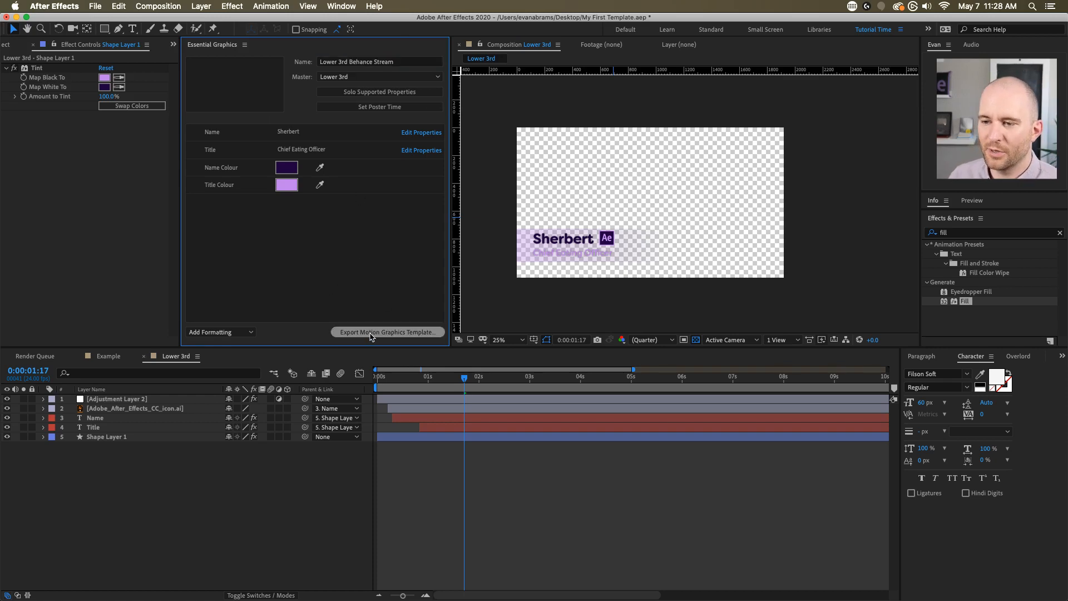
# - Start exporting the motion graphics template and save the project as part of the export
pyautogui.click(370, 334)
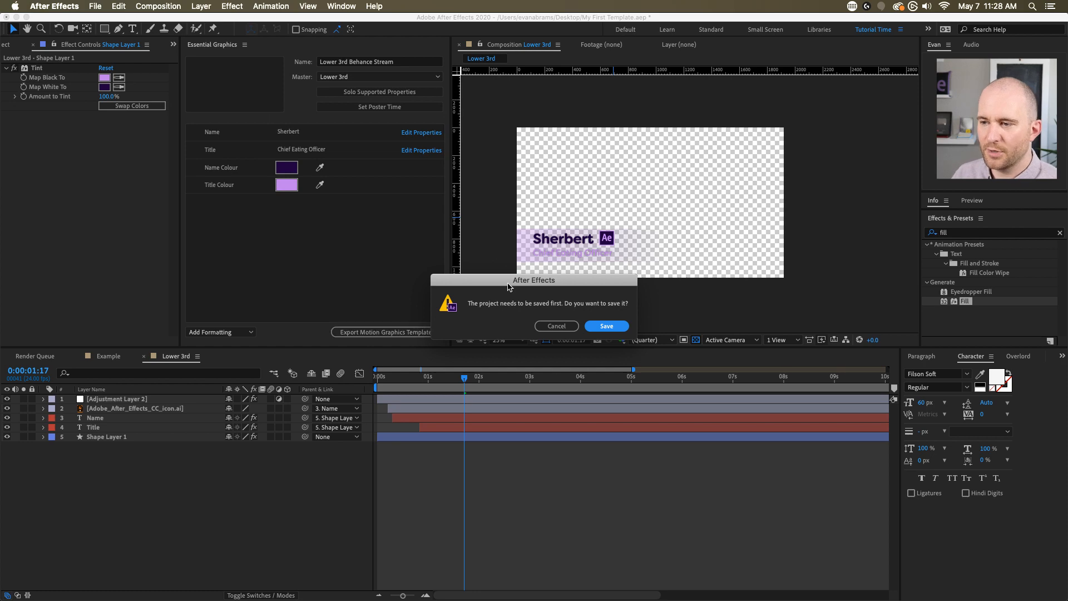
pyautogui.moveTo(509, 281); pyautogui.dragTo(243, 213)
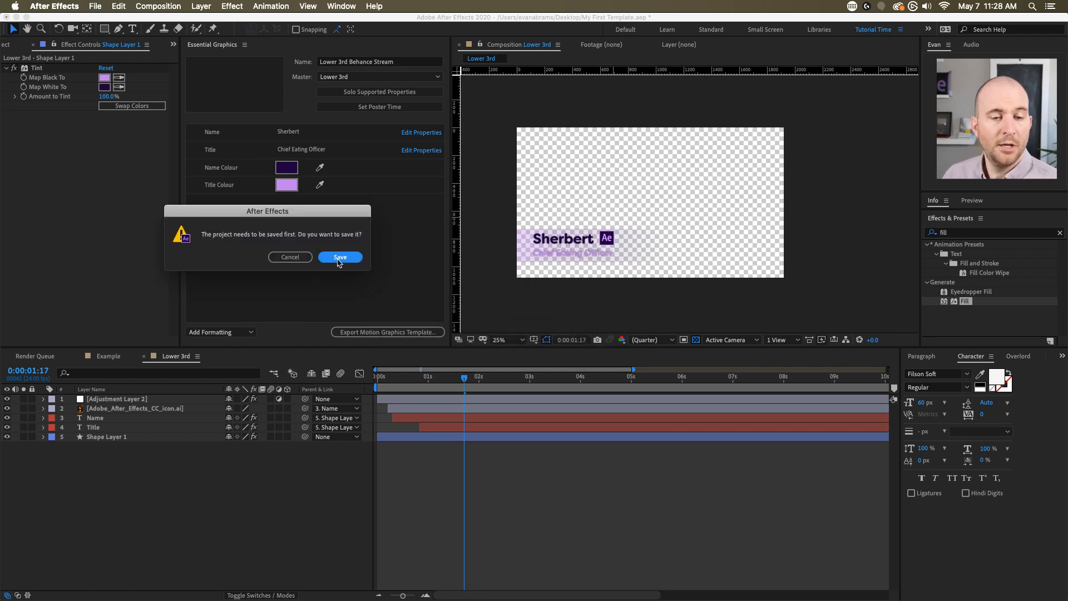
pyautogui.click(340, 258)
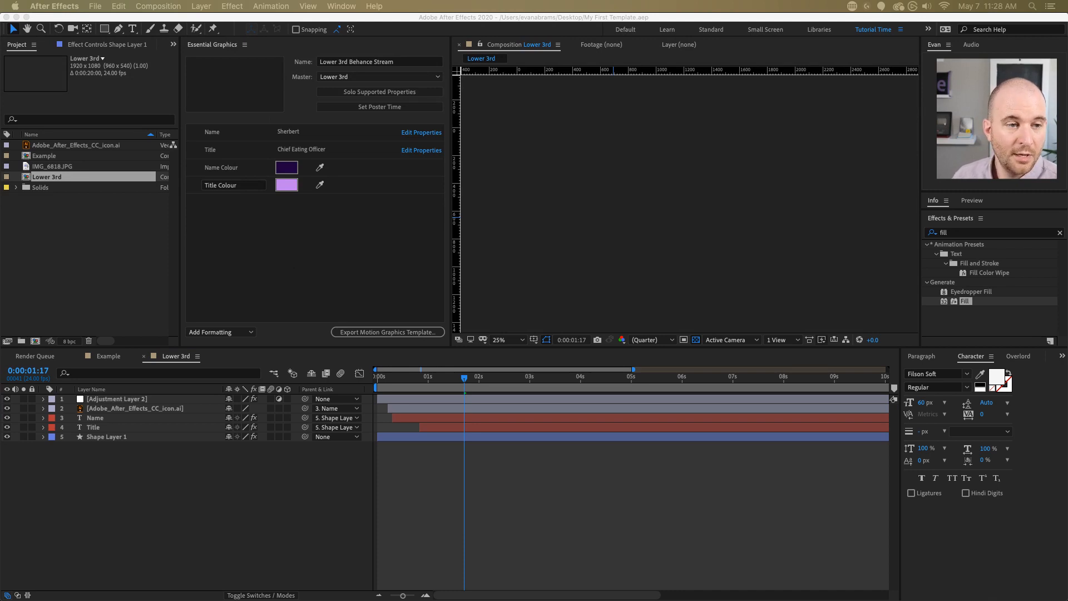
# - Set the motion graphics template's export destination to the Tutorials library
pyautogui.moveTo(298, 279); pyautogui.dragTo(557, 176)
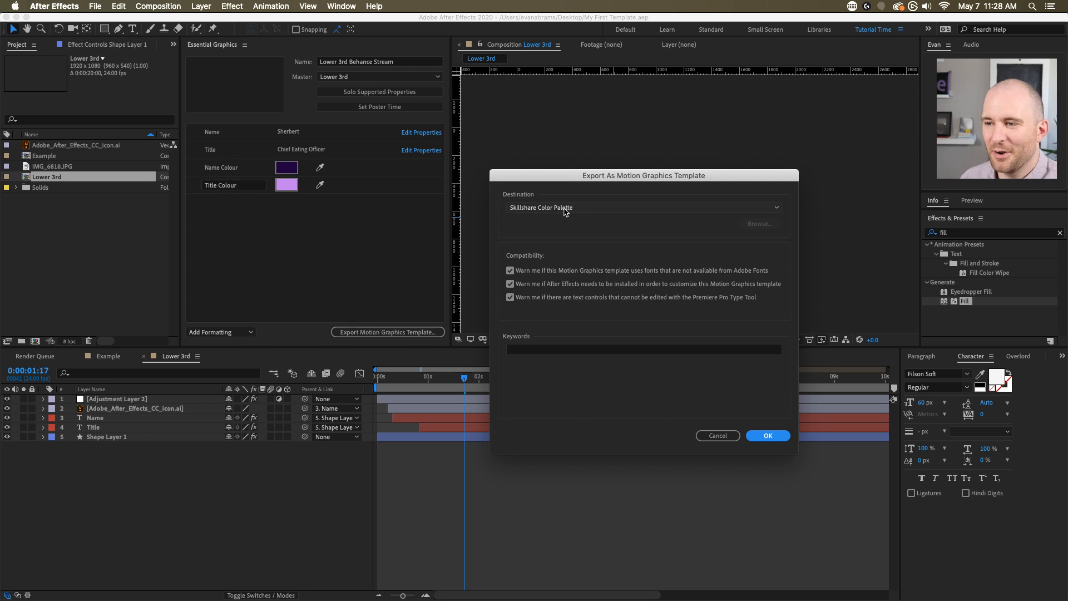
pyautogui.moveTo(549, 176); pyautogui.dragTo(429, 116)
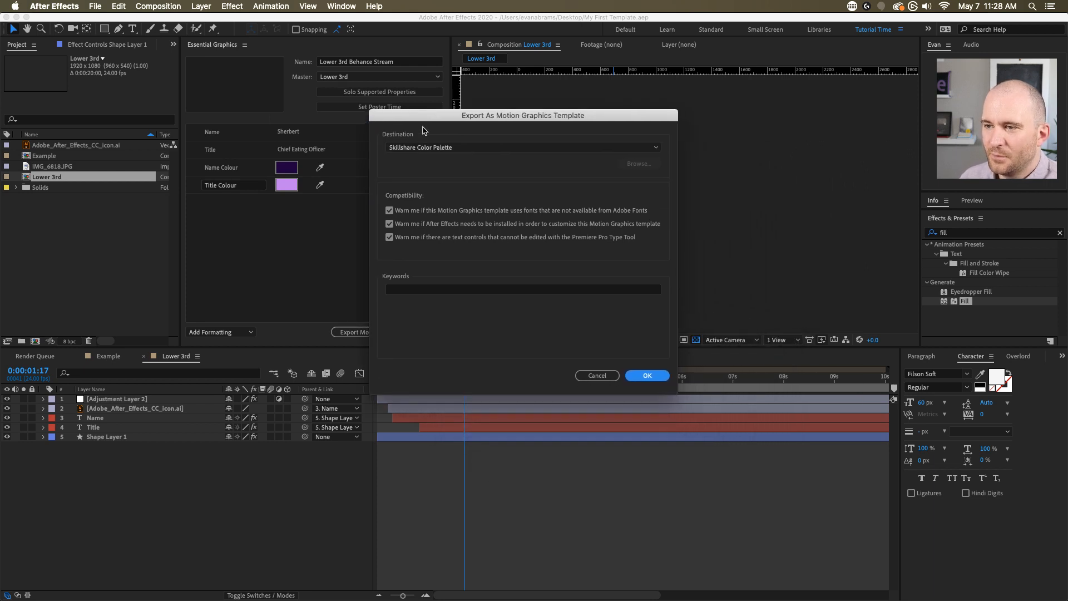
pyautogui.click(422, 147)
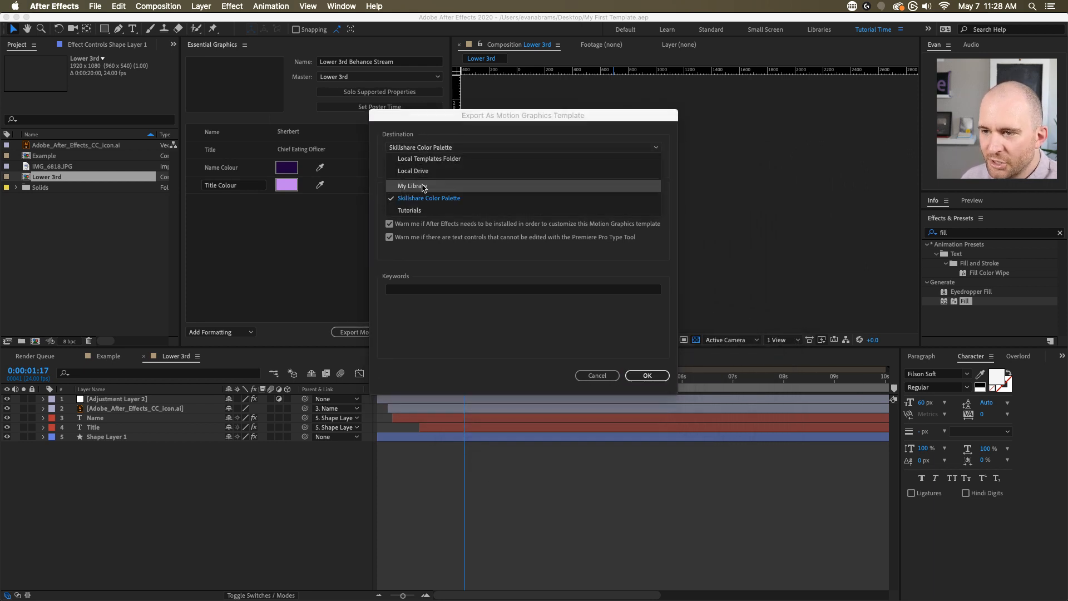
pyautogui.click(424, 210)
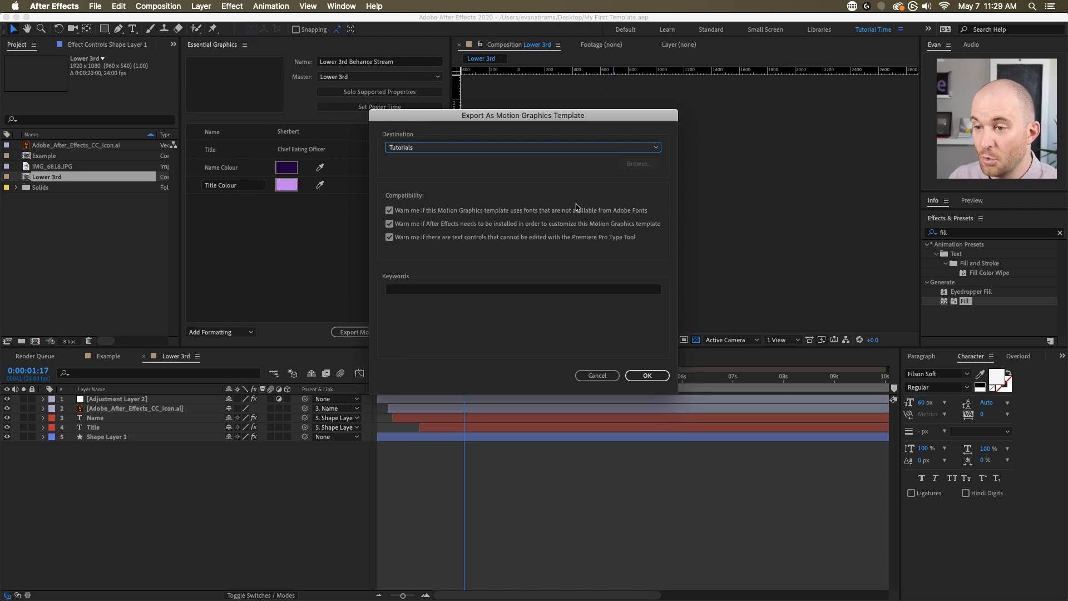
# - Add the keywords "Example, Lower 3rd, Doggo" and export the motion graphics template
pyautogui.click(424, 291)
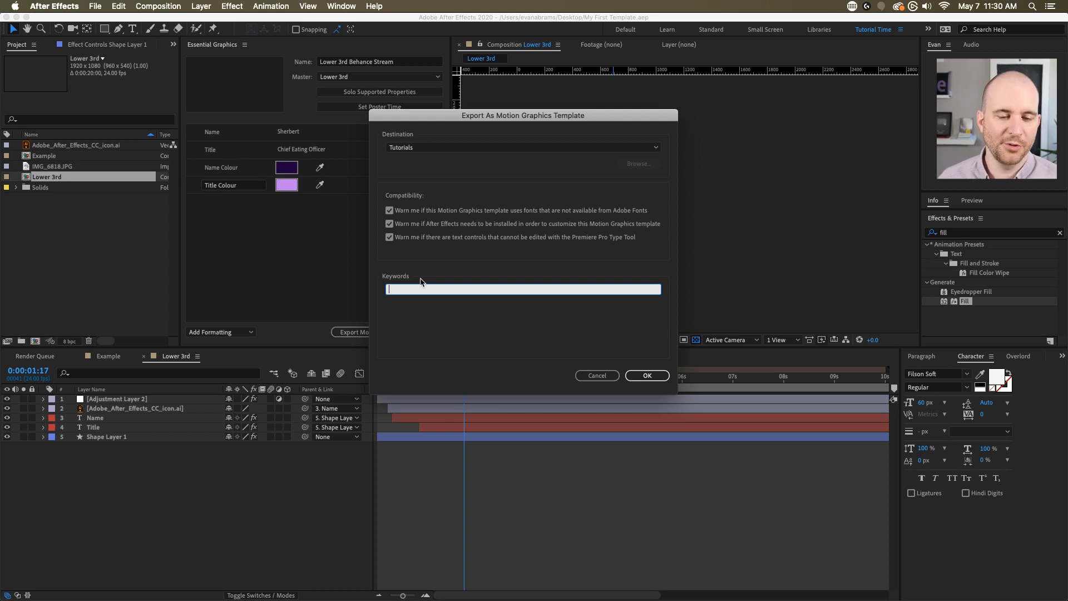
pyautogui.write('Example')
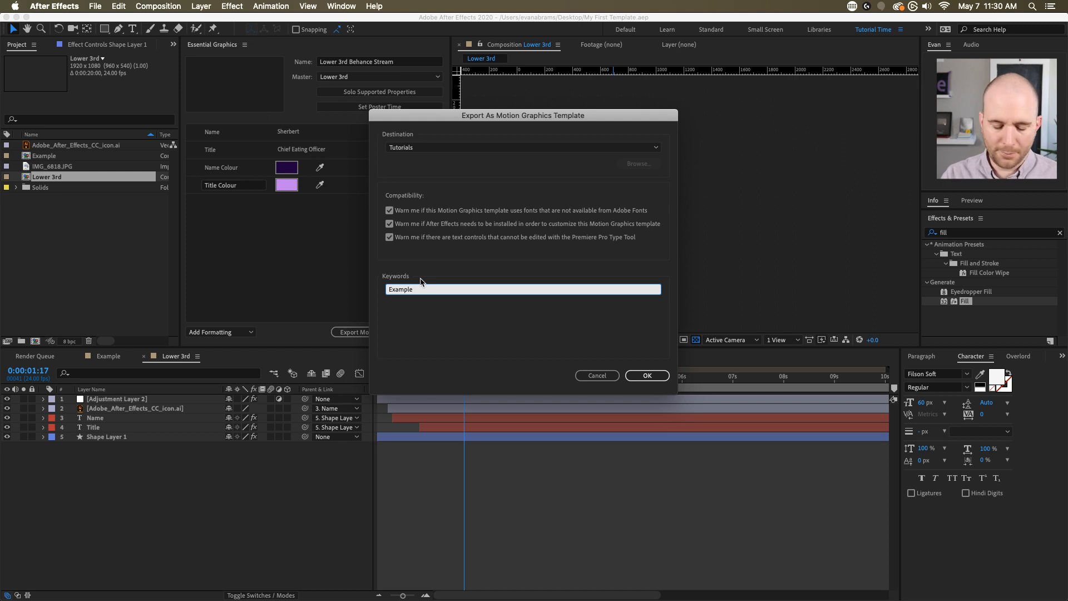
pyautogui.write(', Lower ')
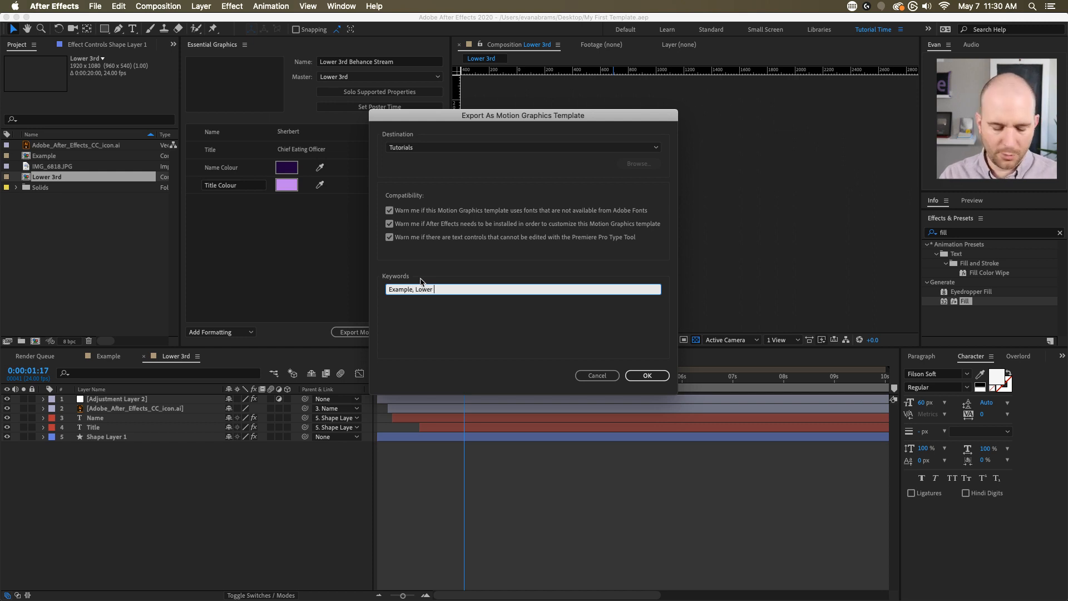
pyautogui.write('3rd, Doggo')
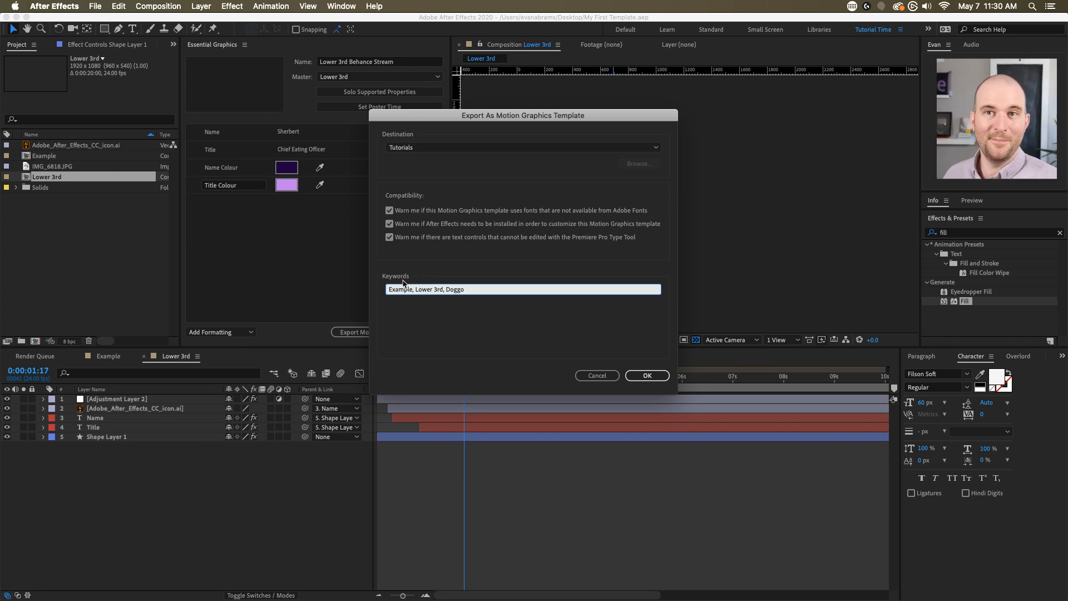
pyautogui.click(661, 379)
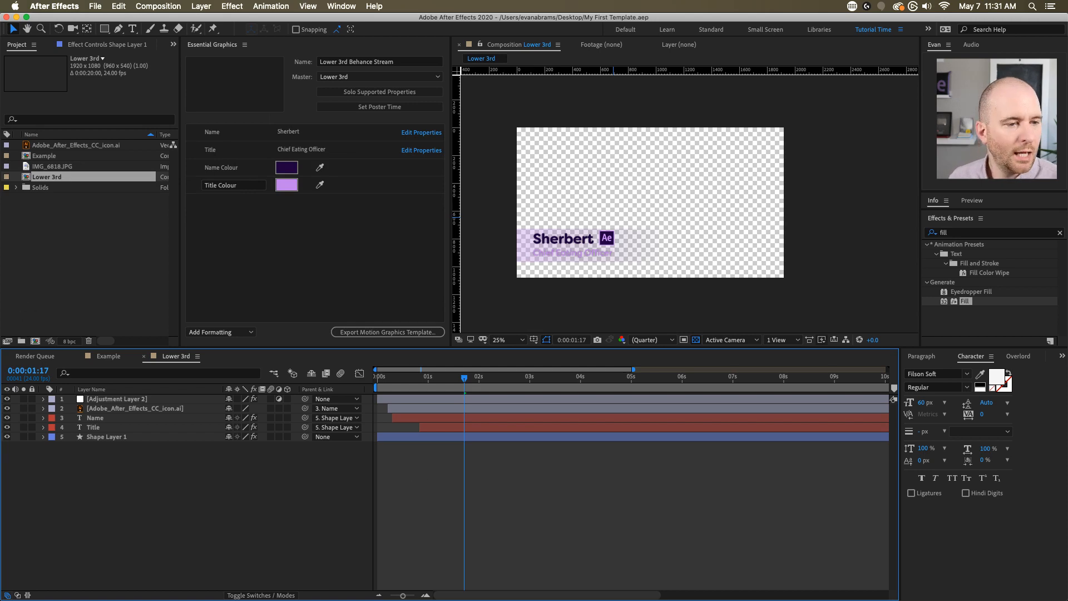
# - Switch to Premiere Pro, deselect the IMG_6818.JPG clip and display the Creative Cloud libraries
pyautogui.press('super+Tab')
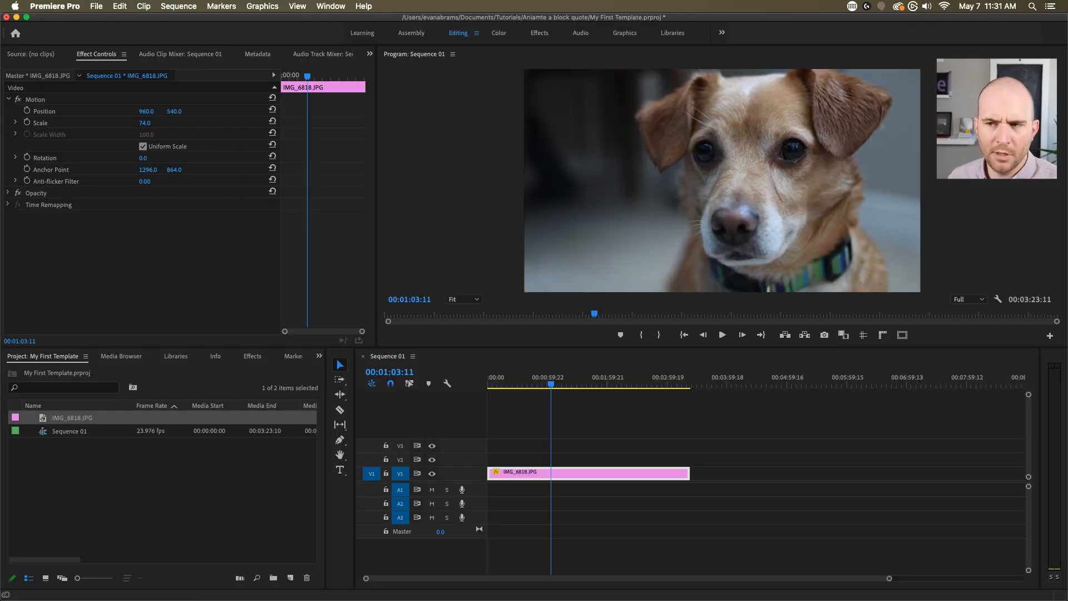
pyautogui.click(562, 428)
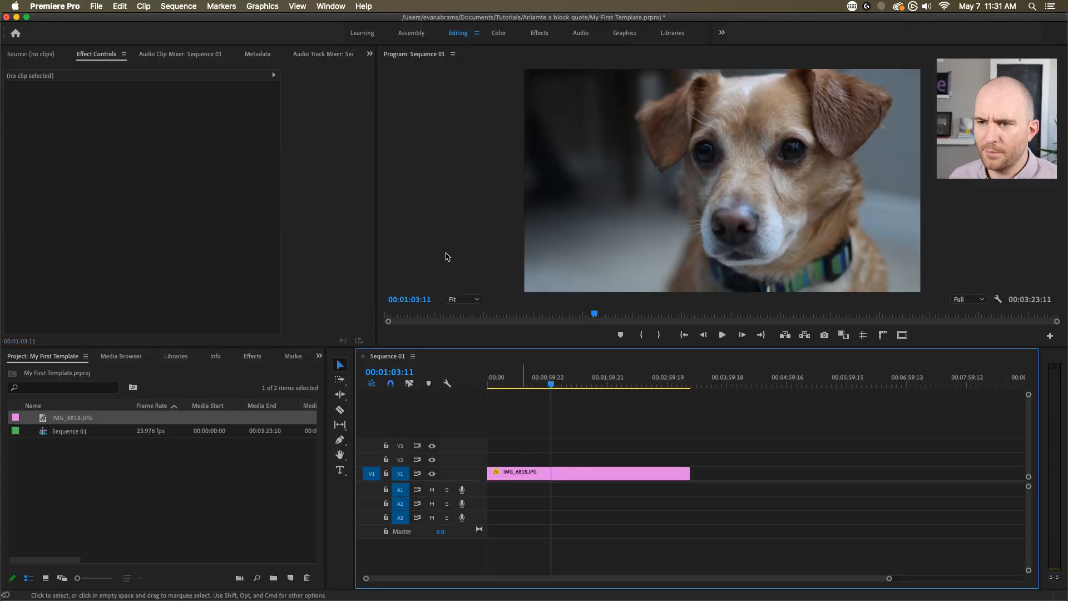
pyautogui.click(342, 8)
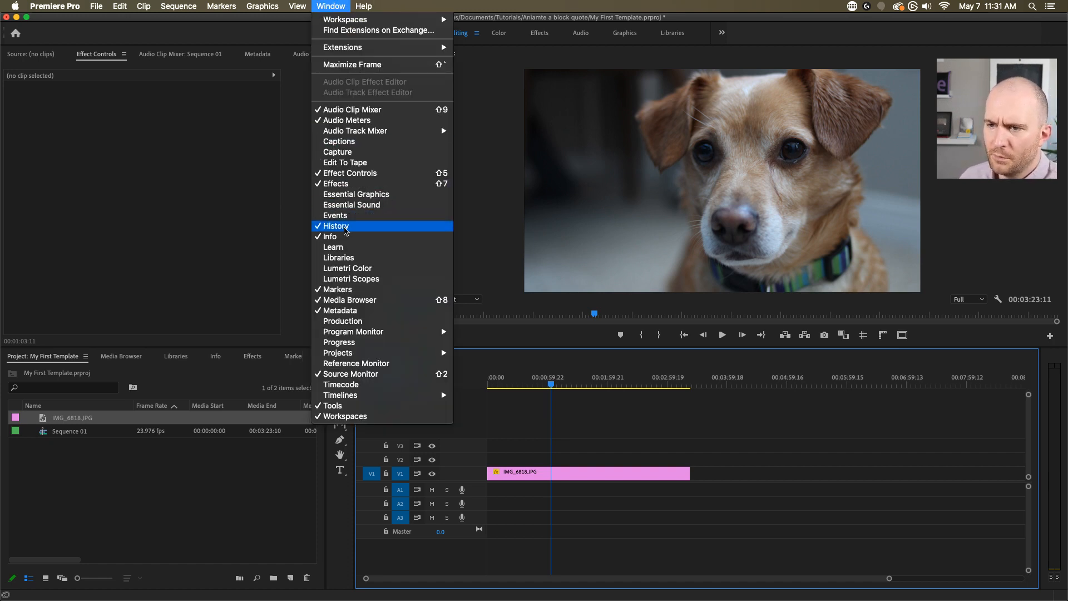
pyautogui.click(339, 257)
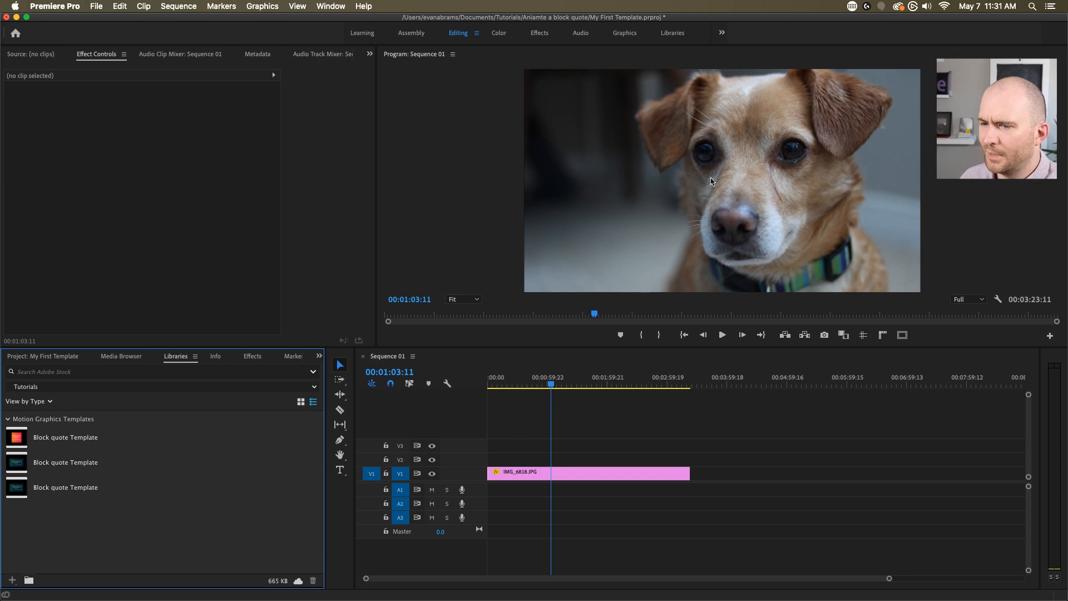
# - Check the Tutorials library for the exported lower third template, viewing its contents by type and by group
pyautogui.click(62, 389)
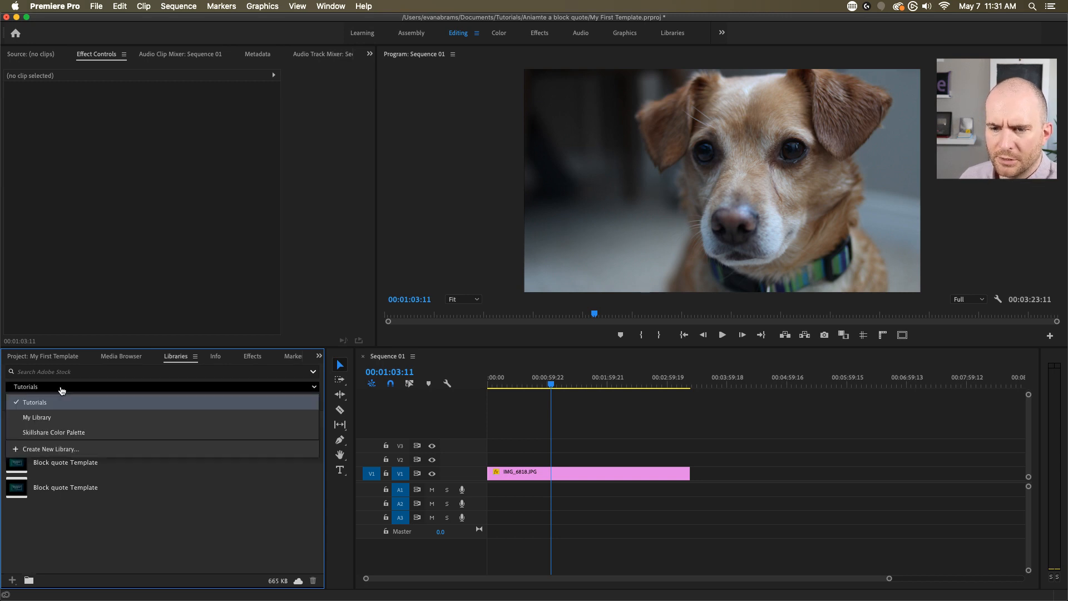
pyautogui.click(60, 402)
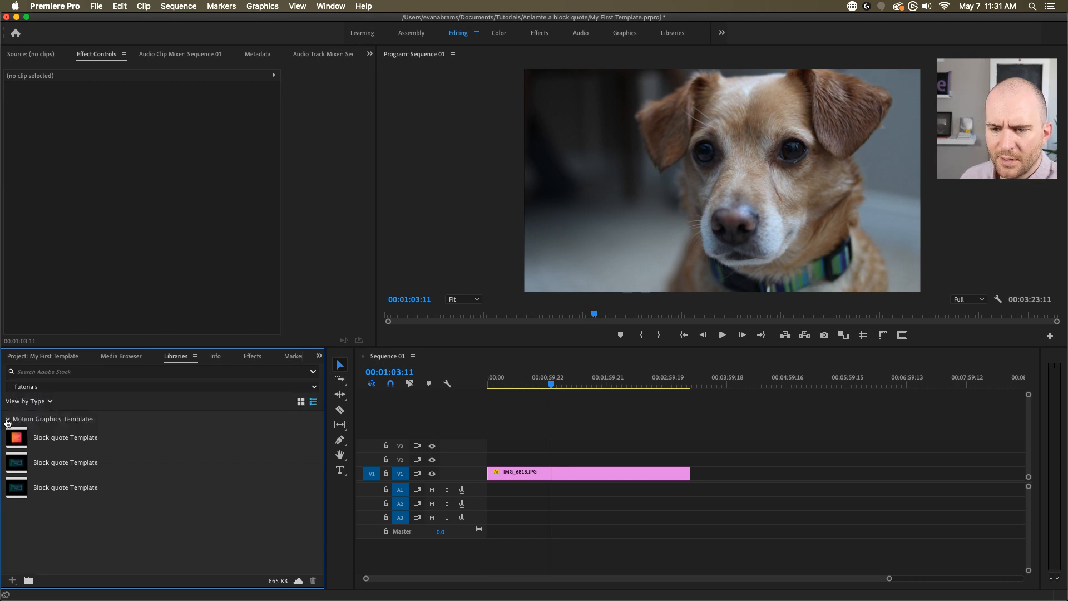
pyautogui.click(9, 419)
pyautogui.click(9, 420)
pyautogui.click(9, 420)
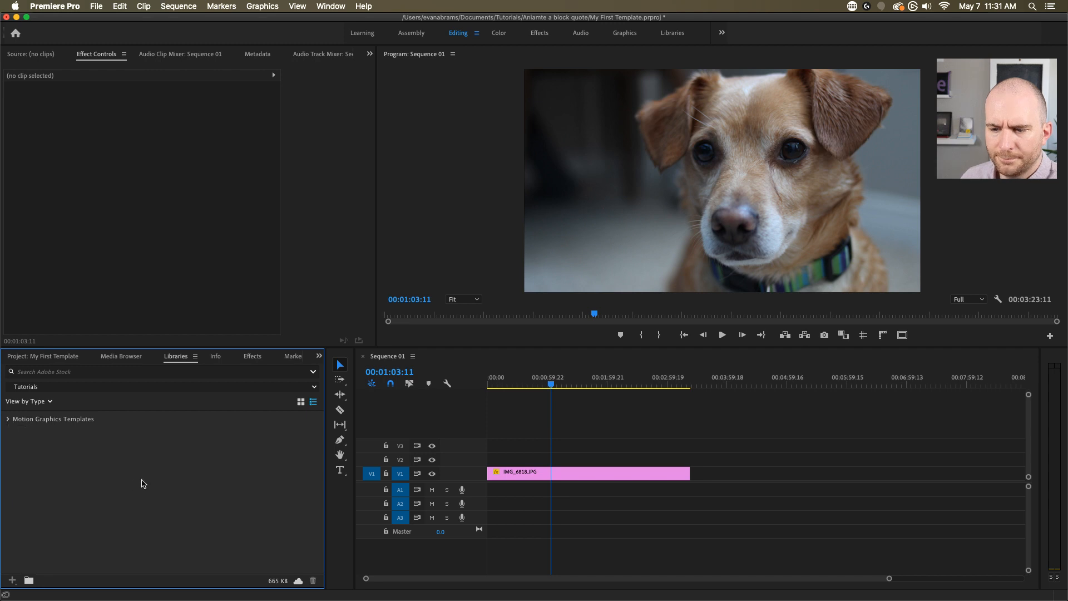
pyautogui.click(83, 421)
pyautogui.click(60, 404)
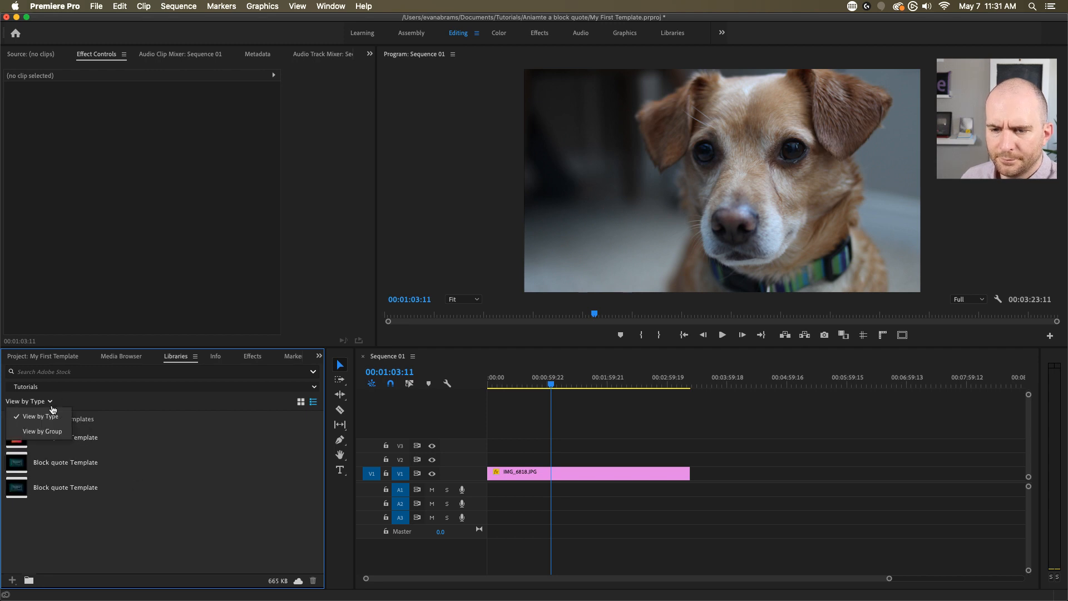
pyautogui.click(55, 429)
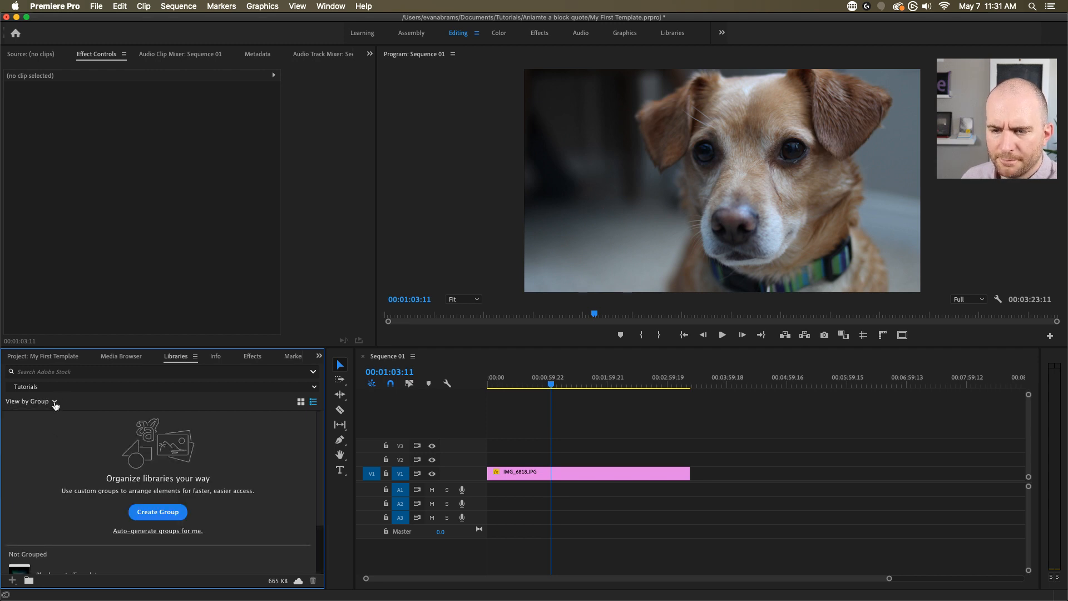
pyautogui.click(34, 401)
pyautogui.click(39, 418)
# - Enlarge the library area, look through My Library's motion graphics templates for the lower third, and return to the Tutorials library
pyautogui.click(87, 392)
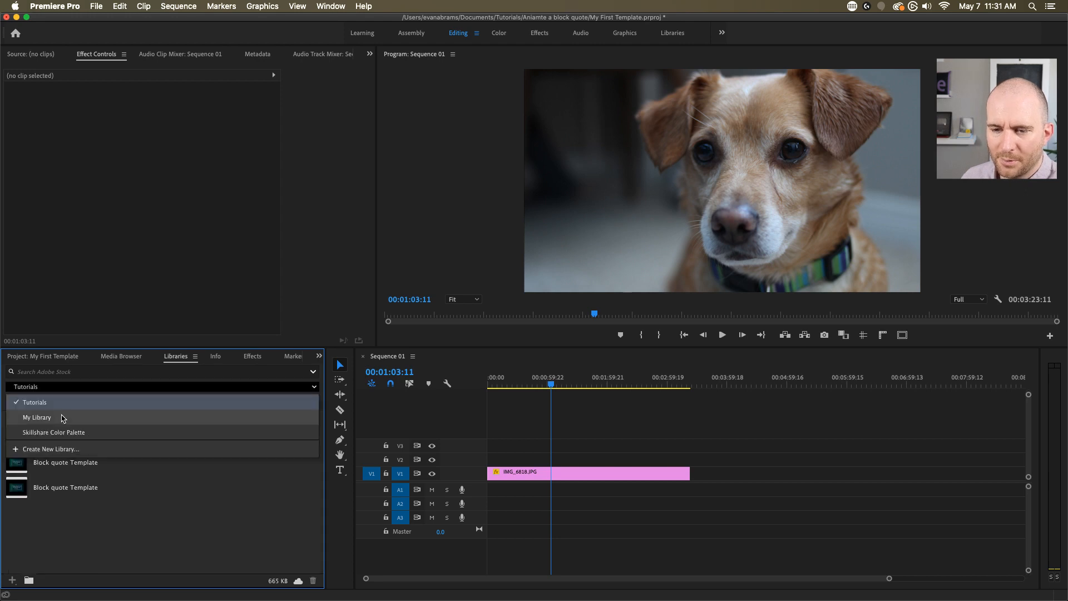
pyautogui.click(56, 417)
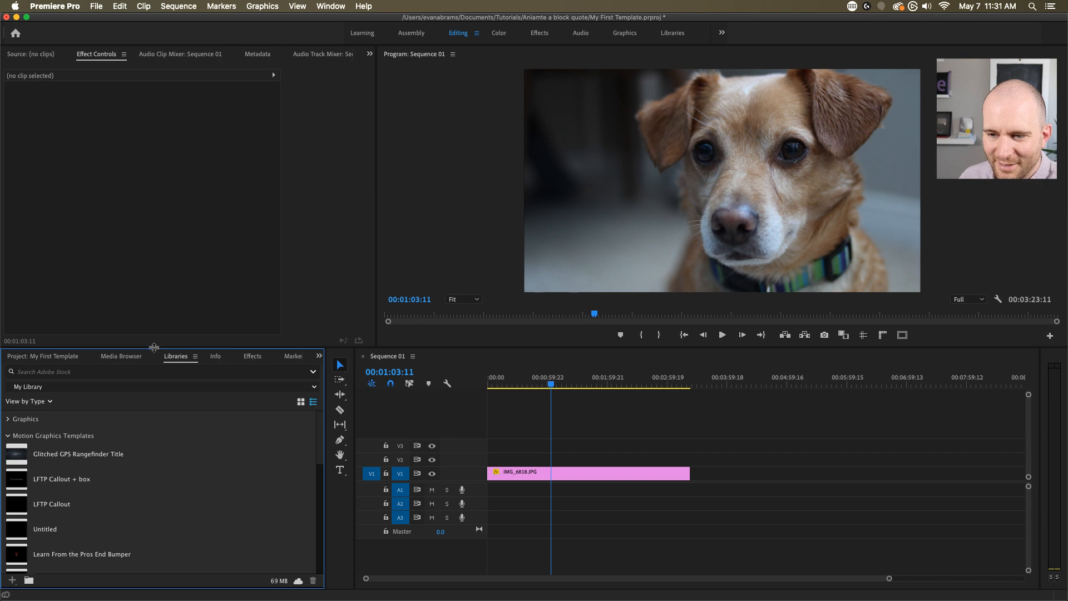
pyautogui.moveTo(158, 349); pyautogui.dragTo(159, 261)
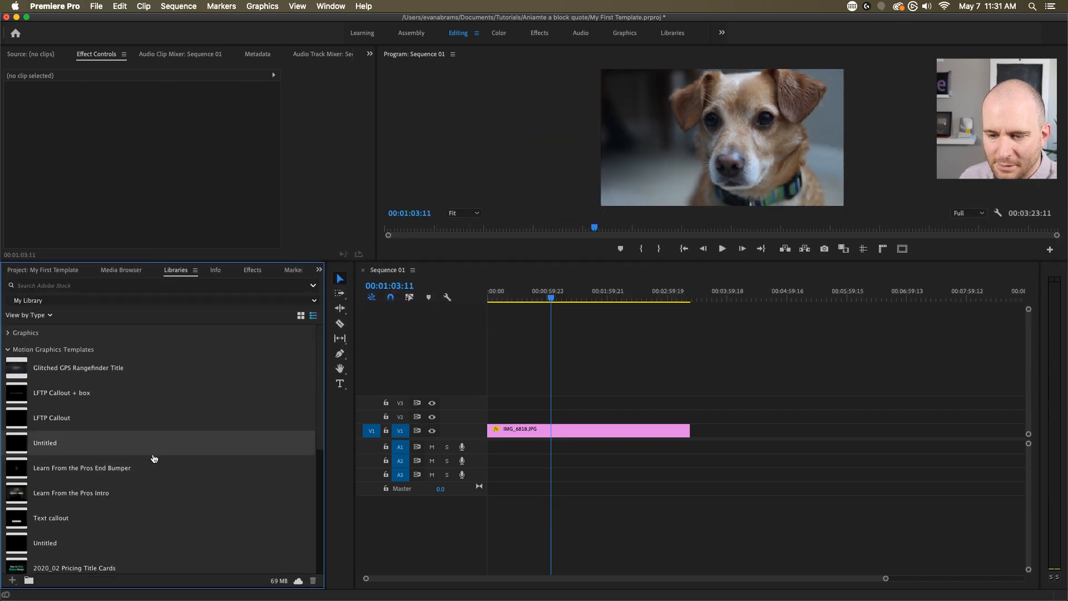
pyautogui.scroll(-5, 155, 454)
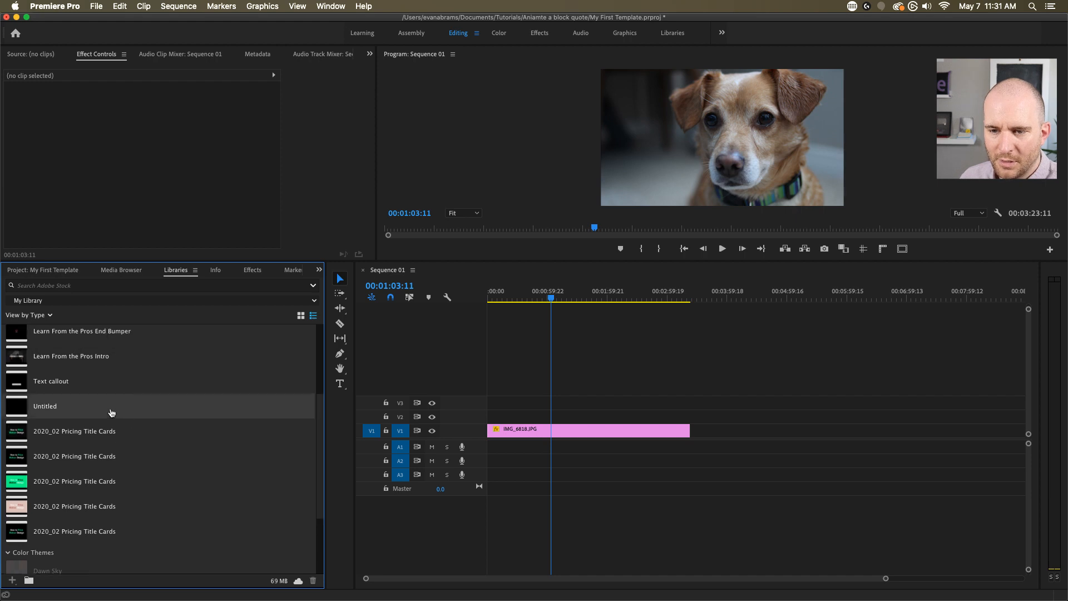
pyautogui.scroll(3, 117, 412)
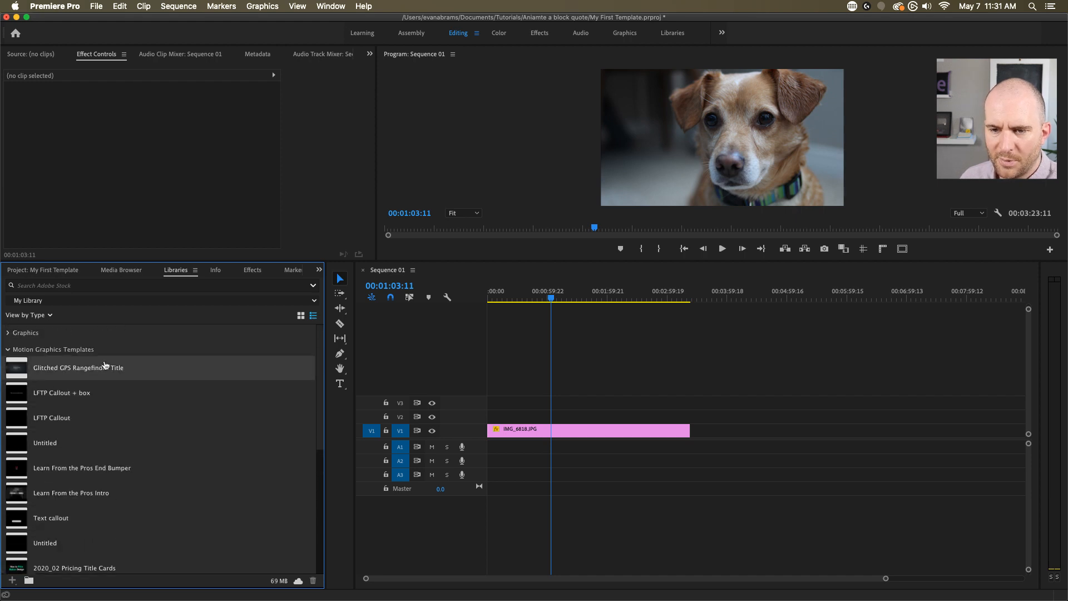
pyautogui.click(77, 302)
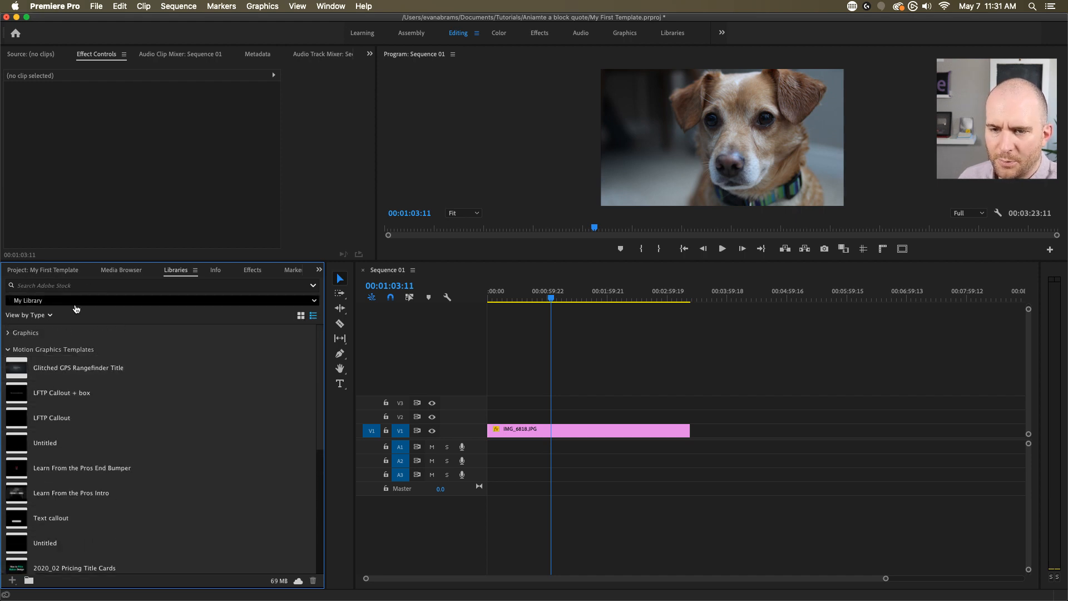
pyautogui.click(50, 330)
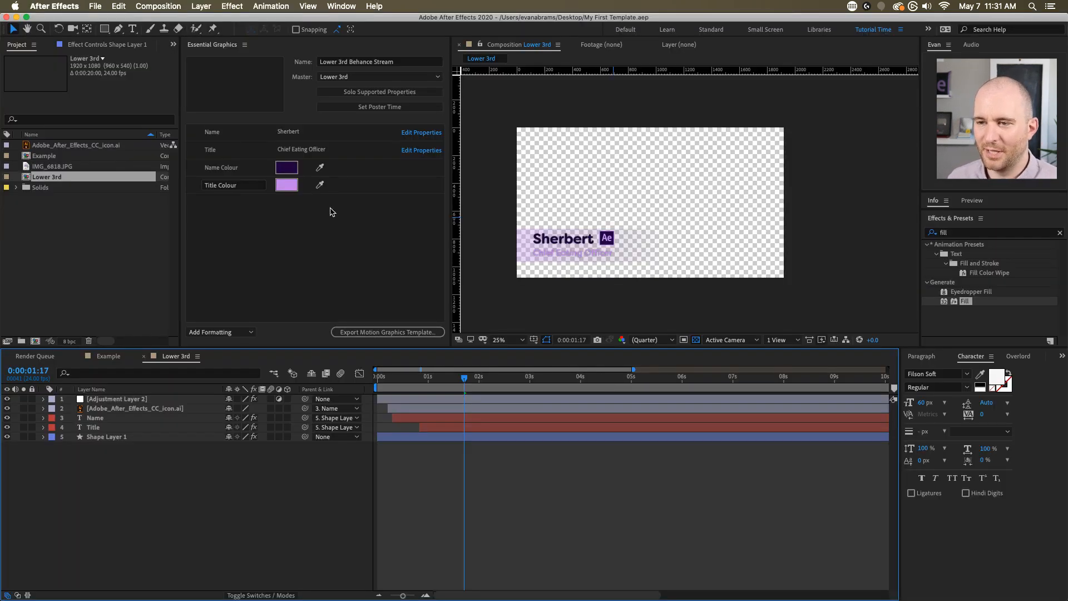
# - Switch to After Effects and export the template to the local drive as "Lower 3rd Behance Stream.mogrt" on the Desktop
pyautogui.click(331, 212)
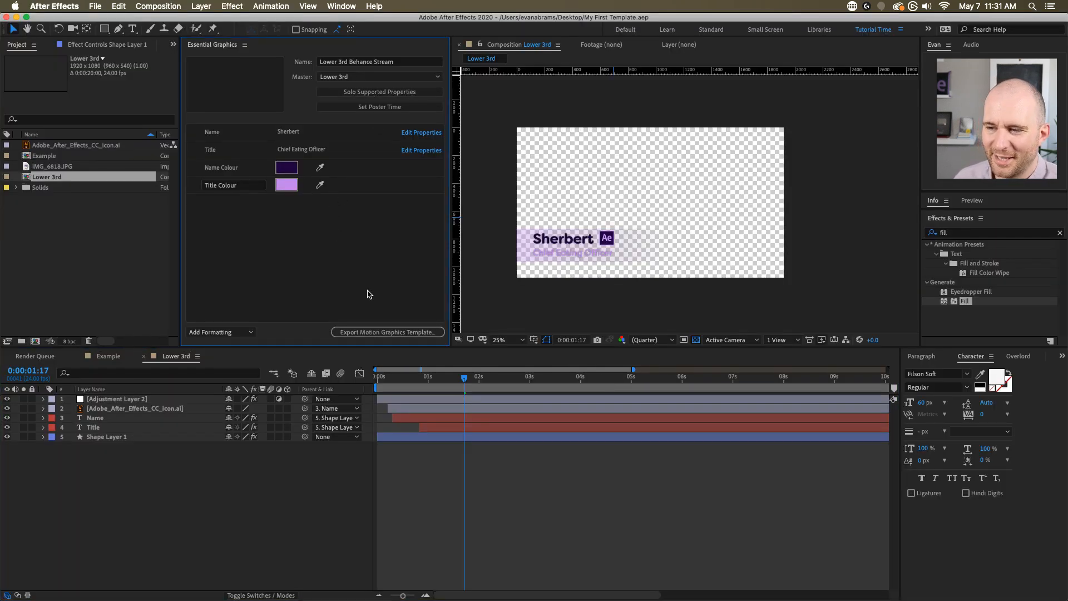
pyautogui.click(371, 331)
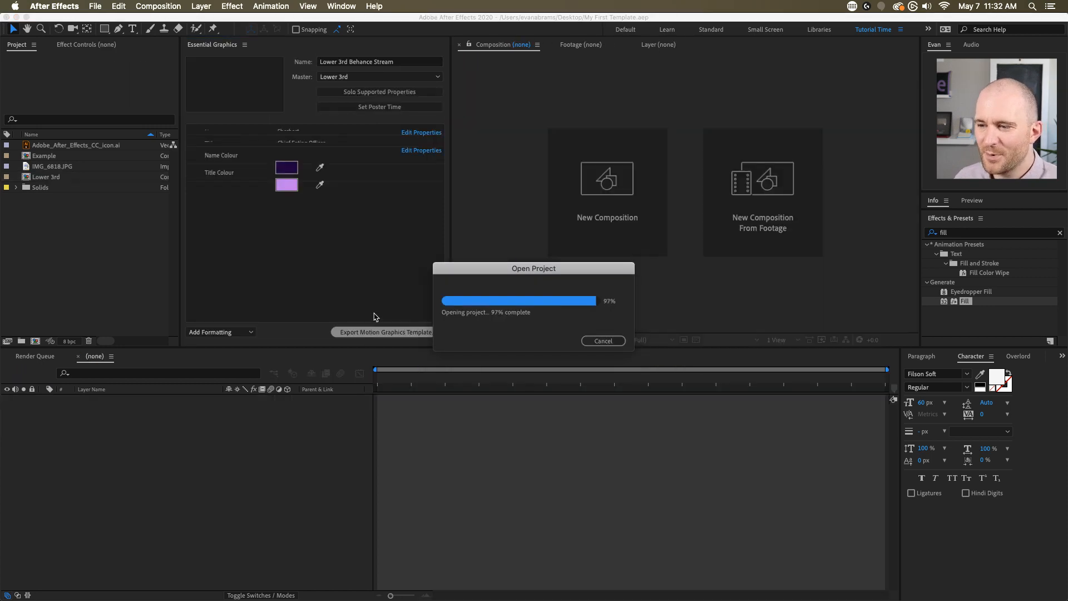
pyautogui.click(461, 147)
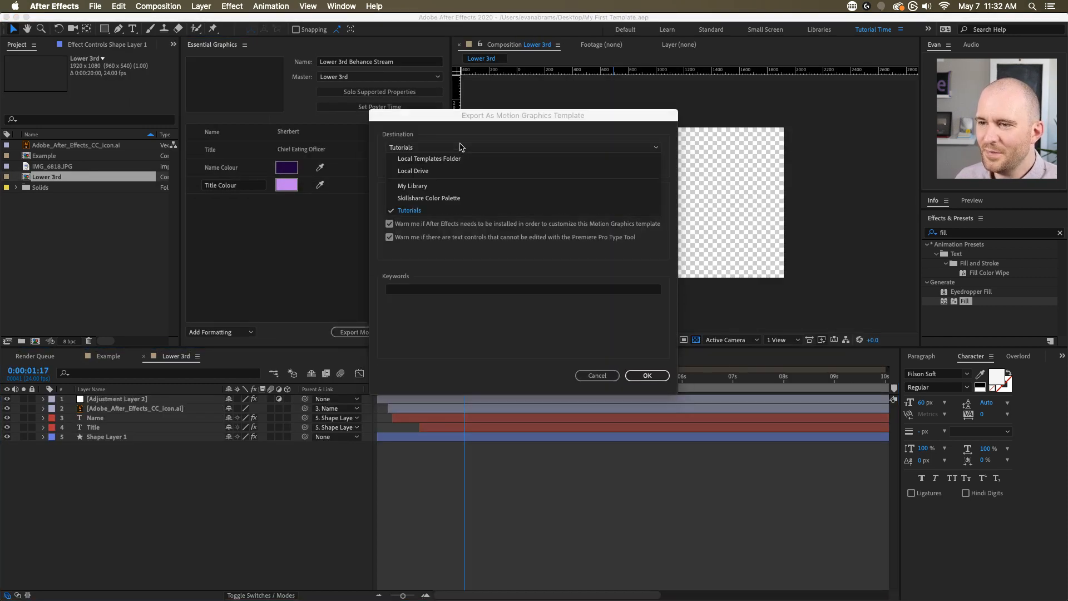
pyautogui.click(415, 170)
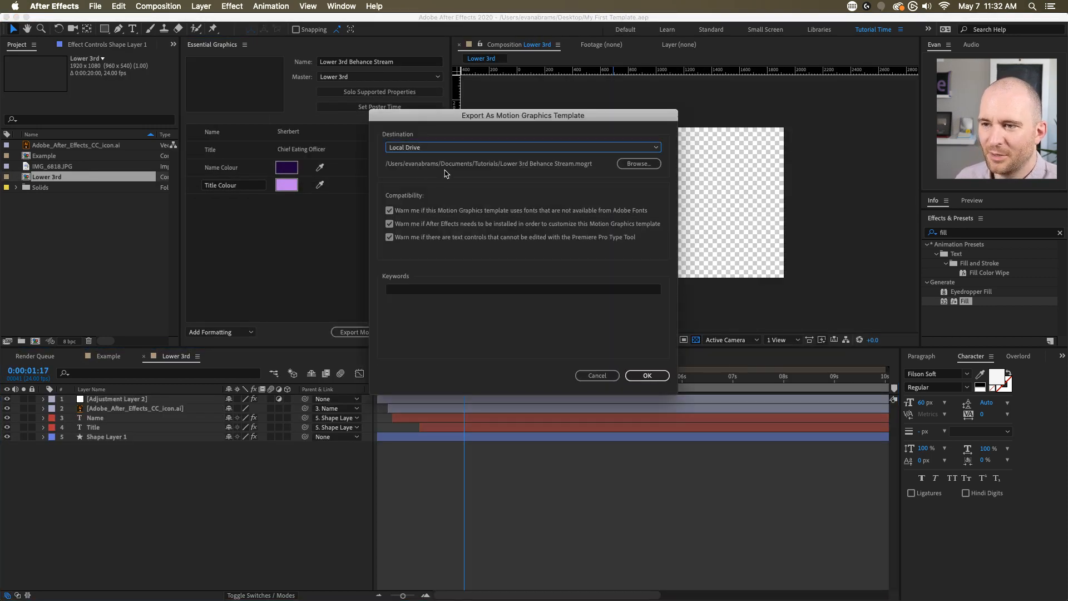
pyautogui.click(629, 164)
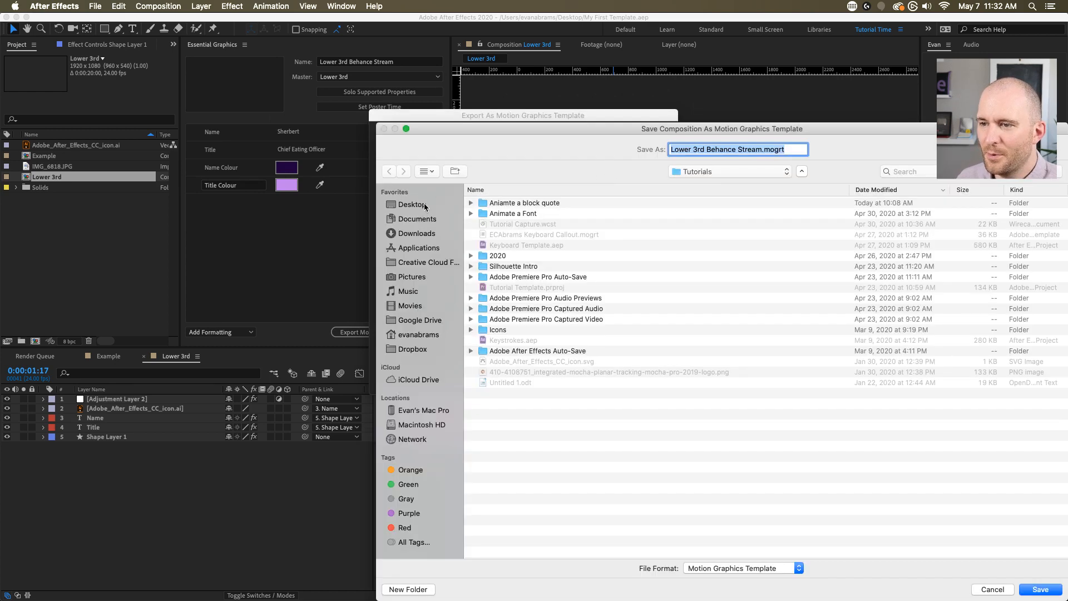
pyautogui.click(423, 204)
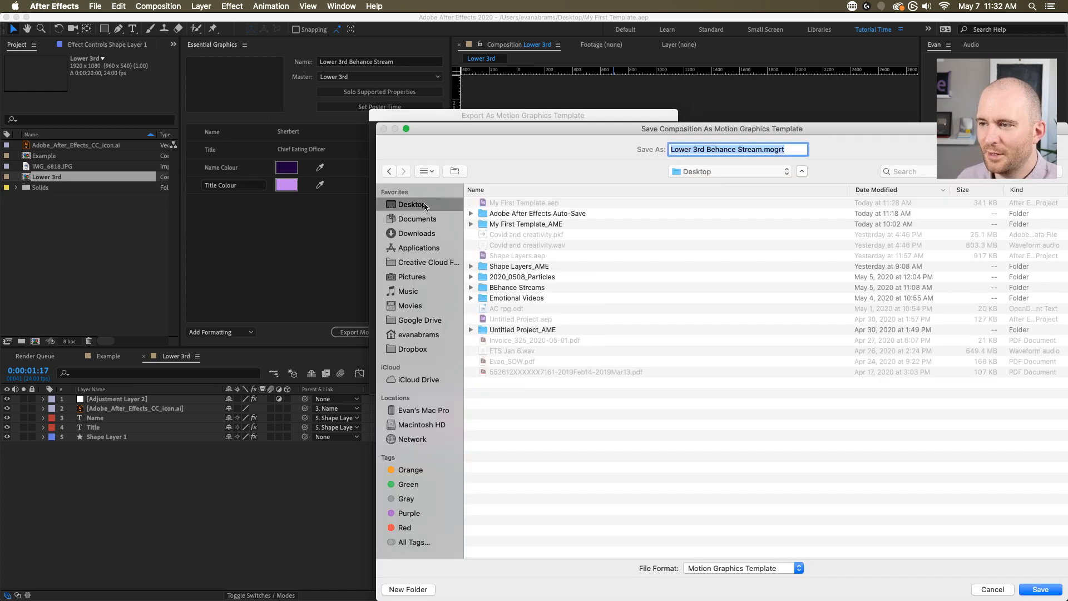
pyautogui.click(1030, 590)
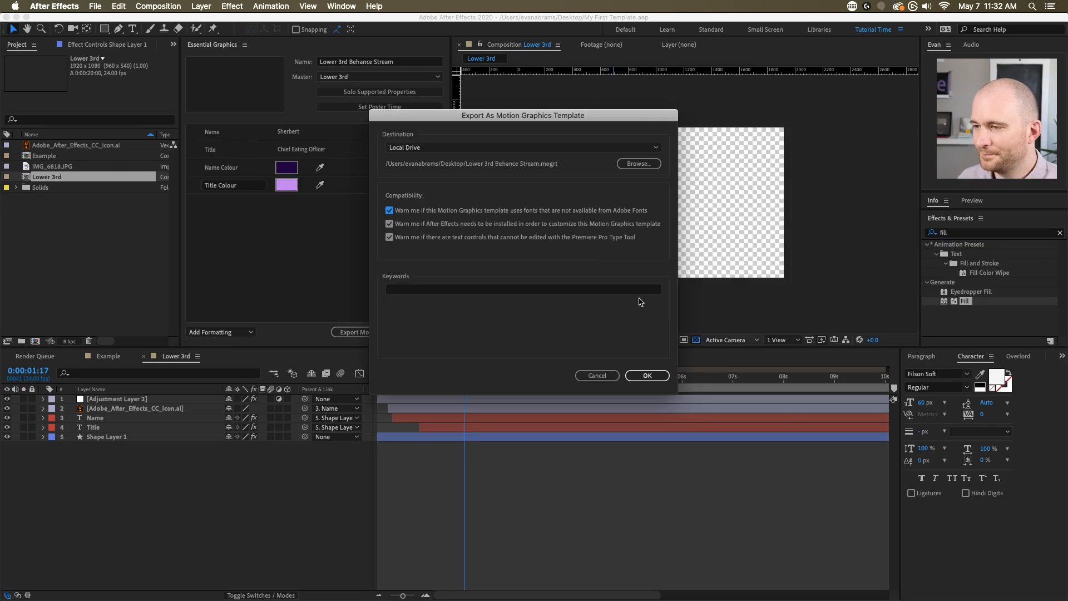
pyautogui.click(646, 376)
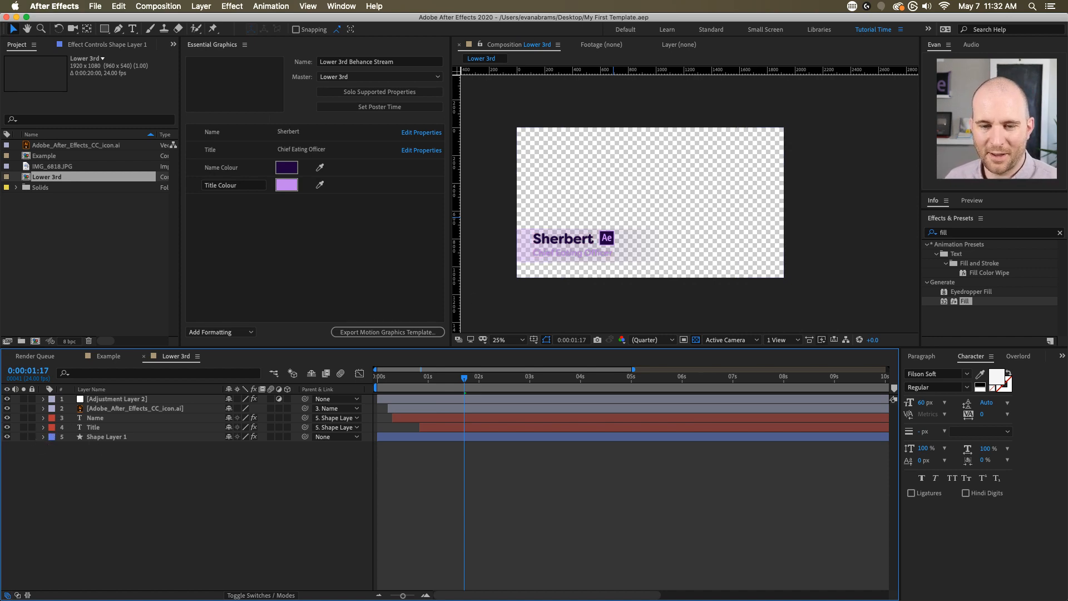
# - Switch to Premiere Pro, check the Tutorials library again for the exported lower third and collapse its Motion Graphics Templates group
pyautogui.press('super+Tab')
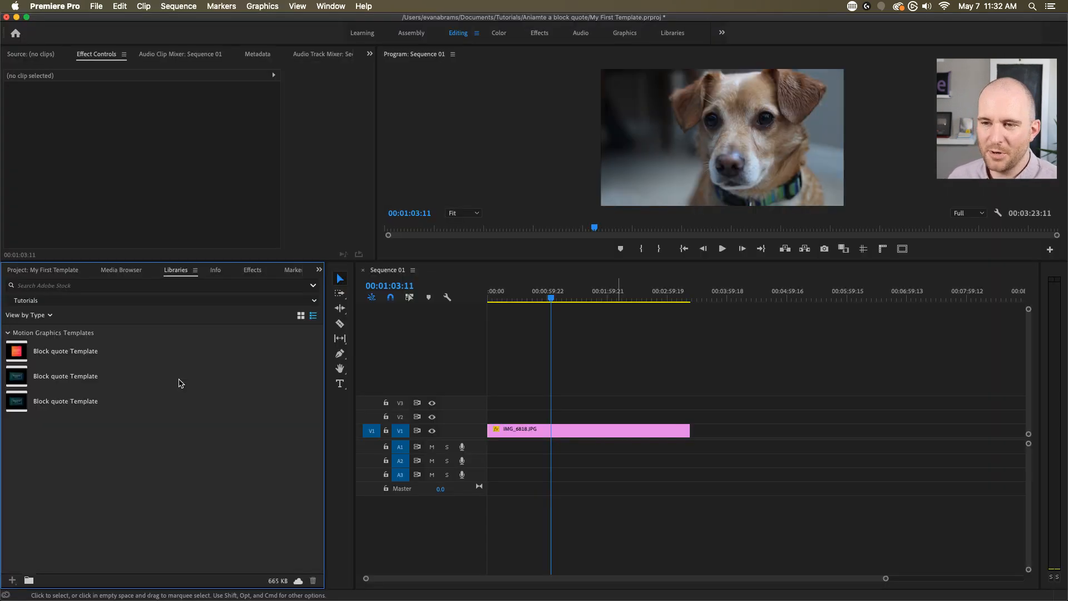
pyautogui.click(97, 301)
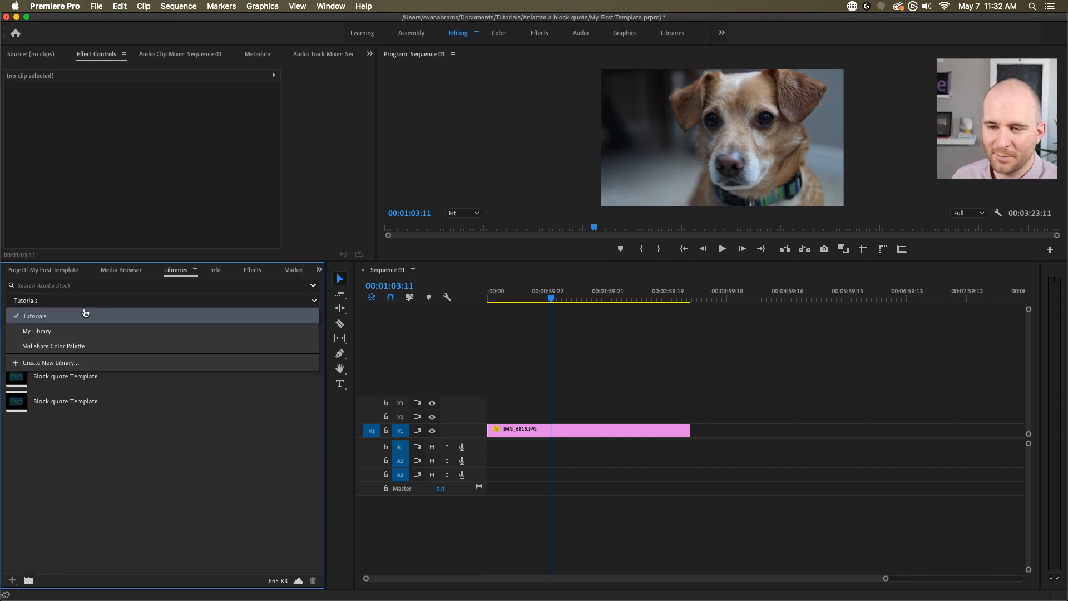
pyautogui.click(84, 315)
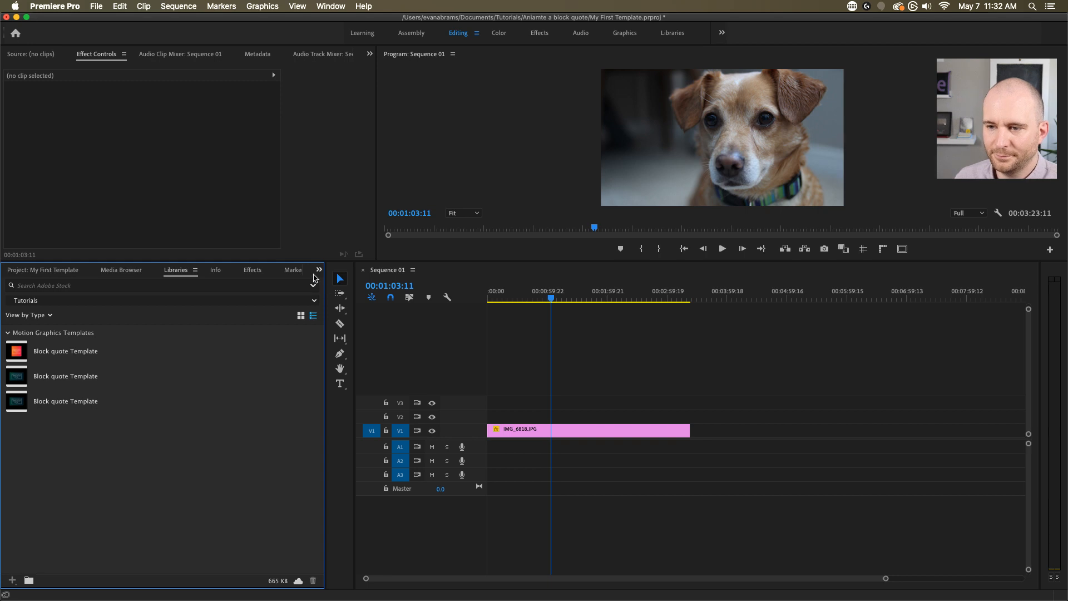
pyautogui.click(8, 333)
pyautogui.click(78, 301)
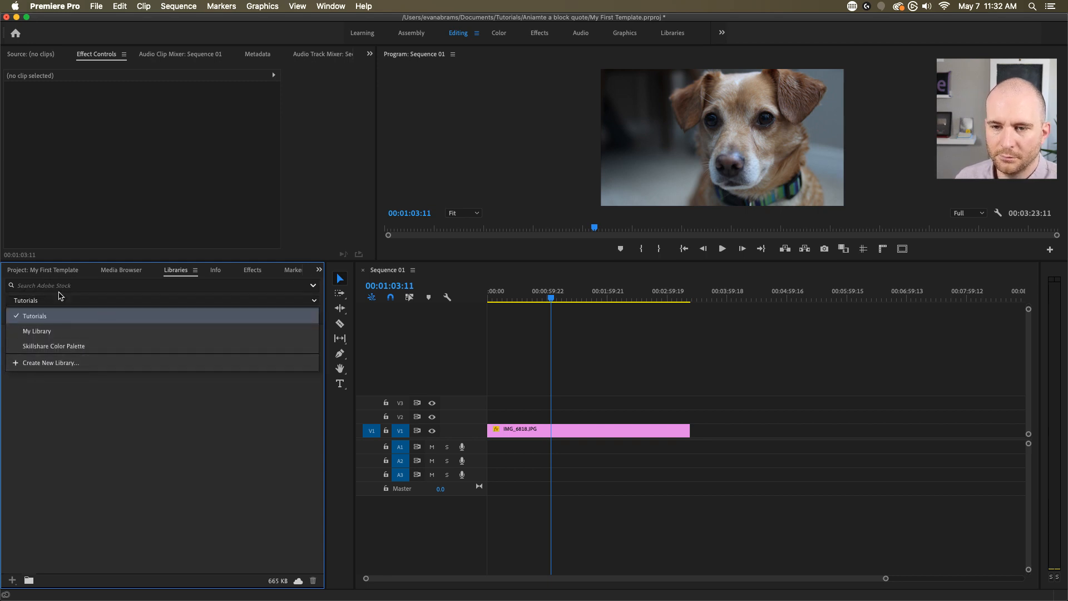
pyautogui.click(64, 299)
# - Set the library search scope to All Libraries
pyautogui.click(313, 285)
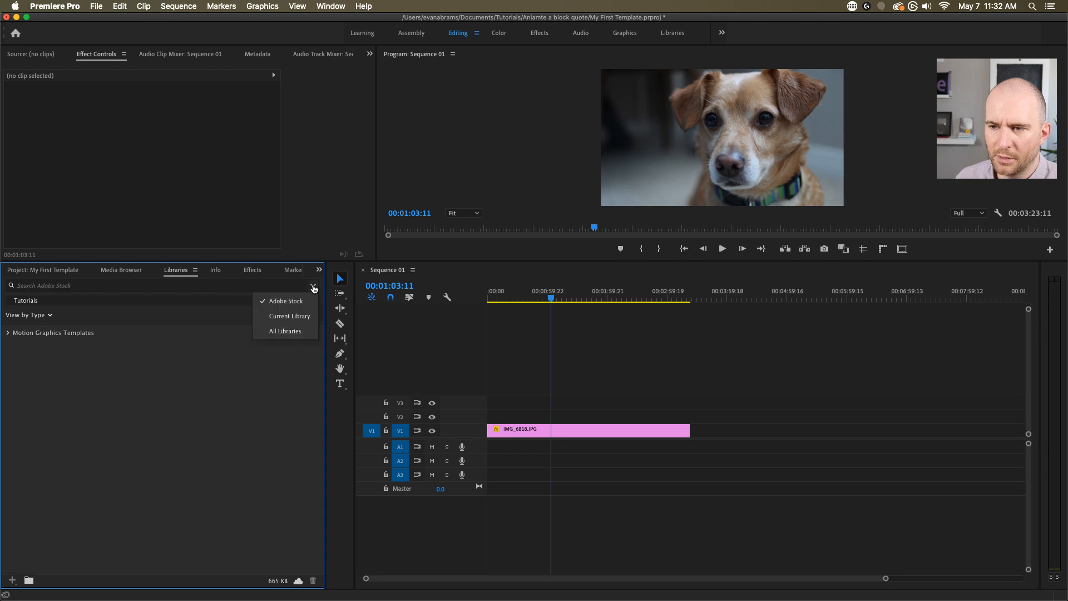
pyautogui.click(285, 331)
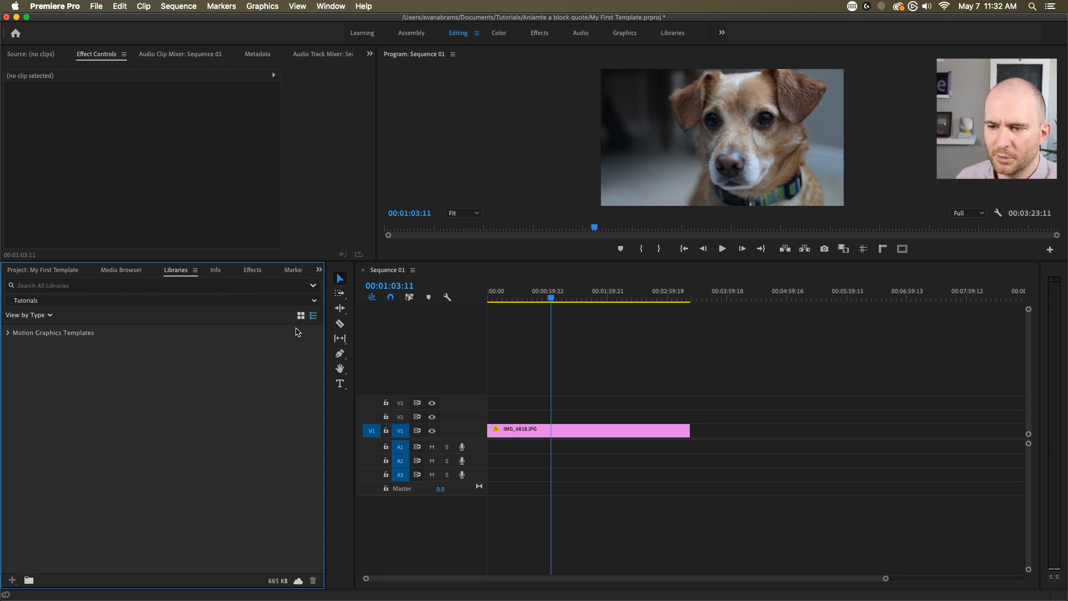
pyautogui.click(71, 292)
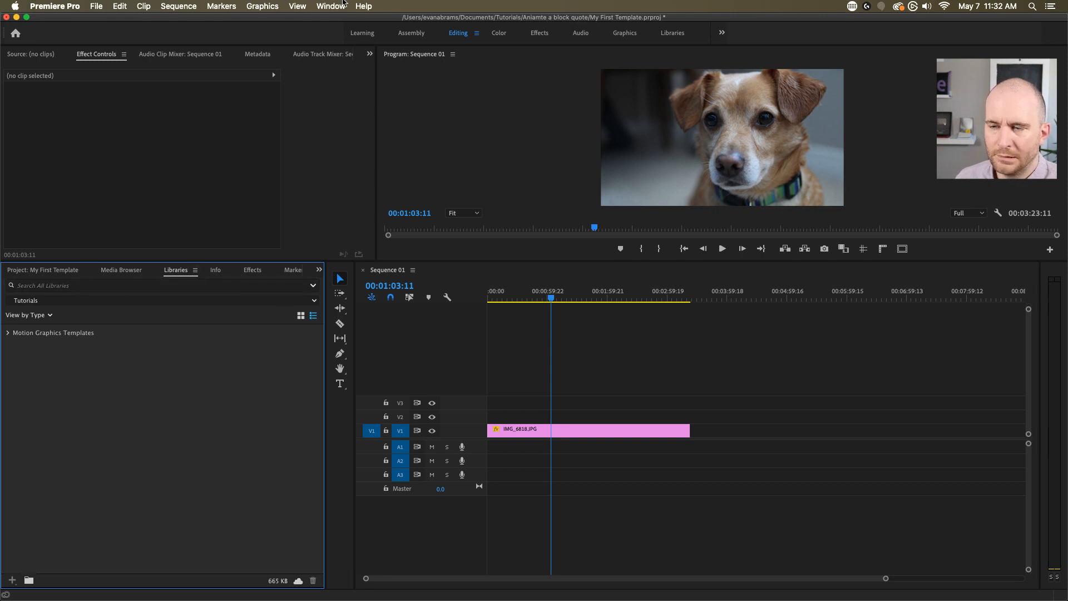
# - Show Essential Graphics and remove the Libraries filter from the template browser
pyautogui.click(296, 5)
pyautogui.moveTo(326, 6)
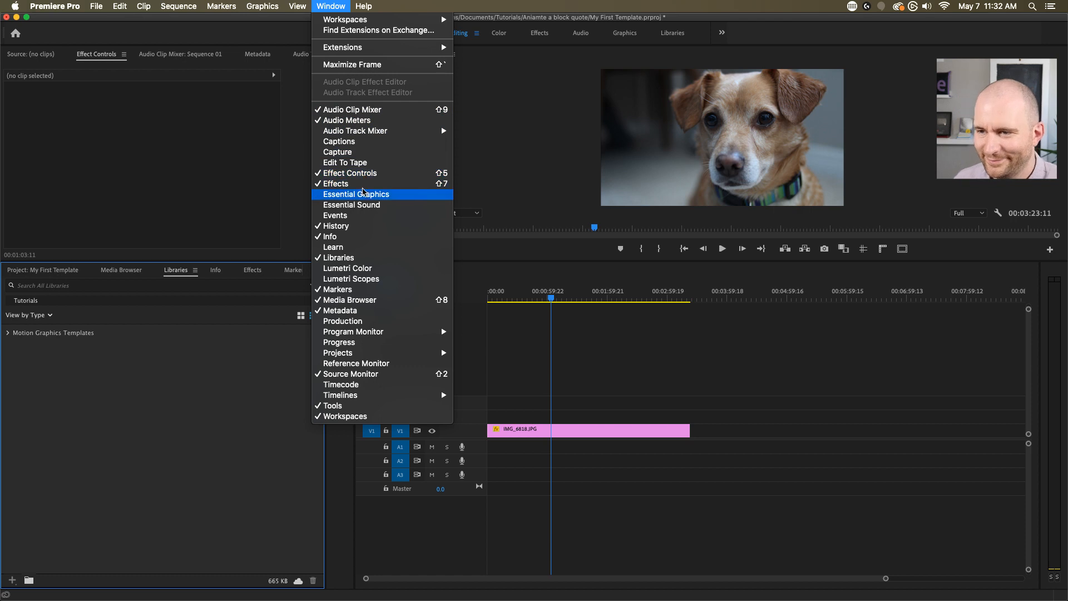
pyautogui.click(369, 195)
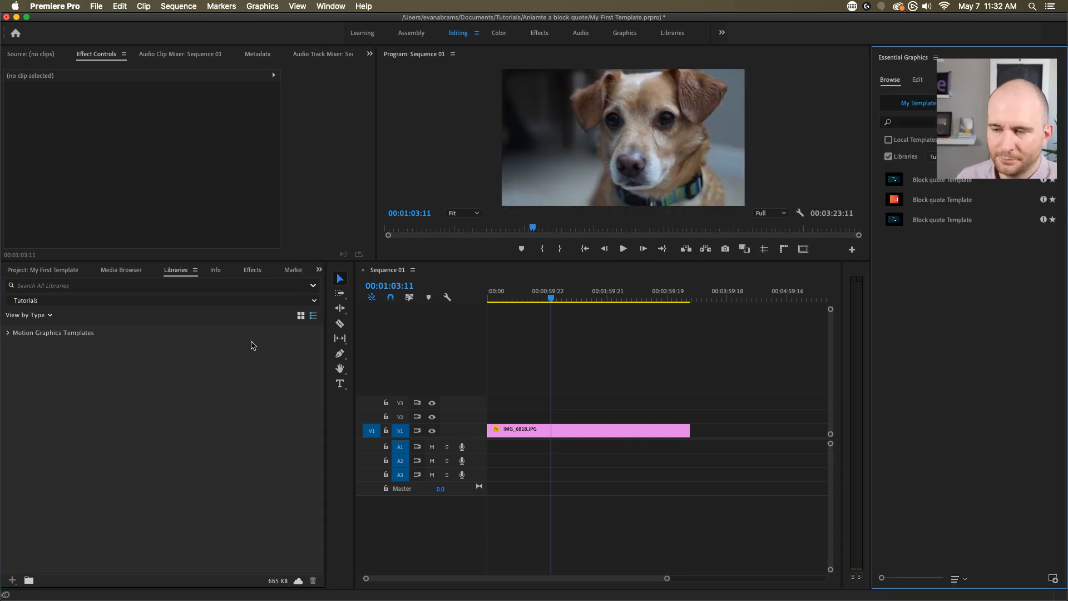
pyautogui.click(888, 156)
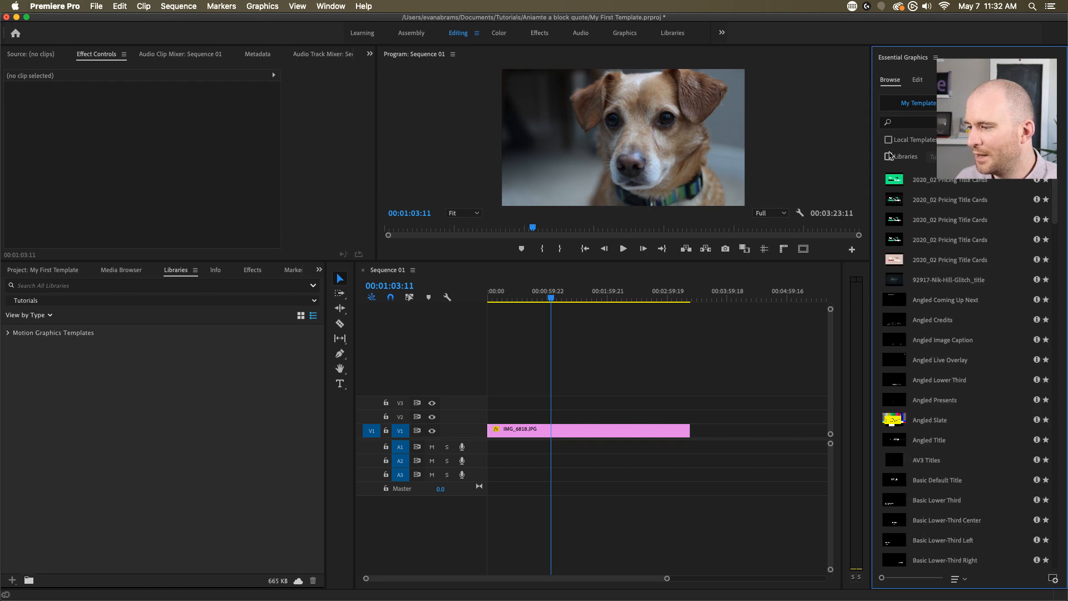
# - Install the motion graphics template "Lower 3rd Behance Stream.mogrt" from the Desktop
pyautogui.click(1053, 579)
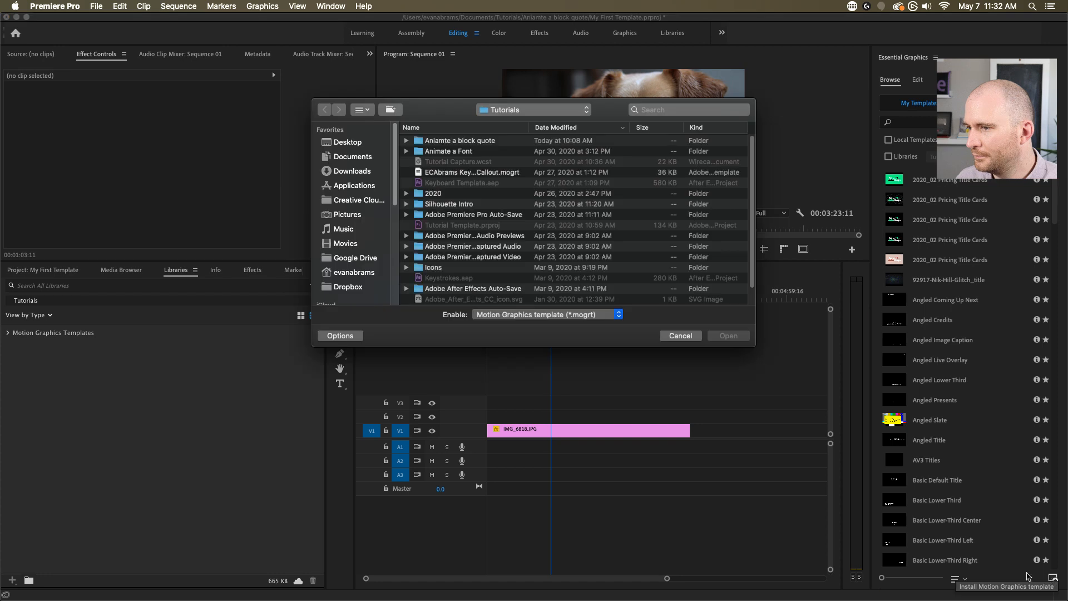
pyautogui.click(351, 143)
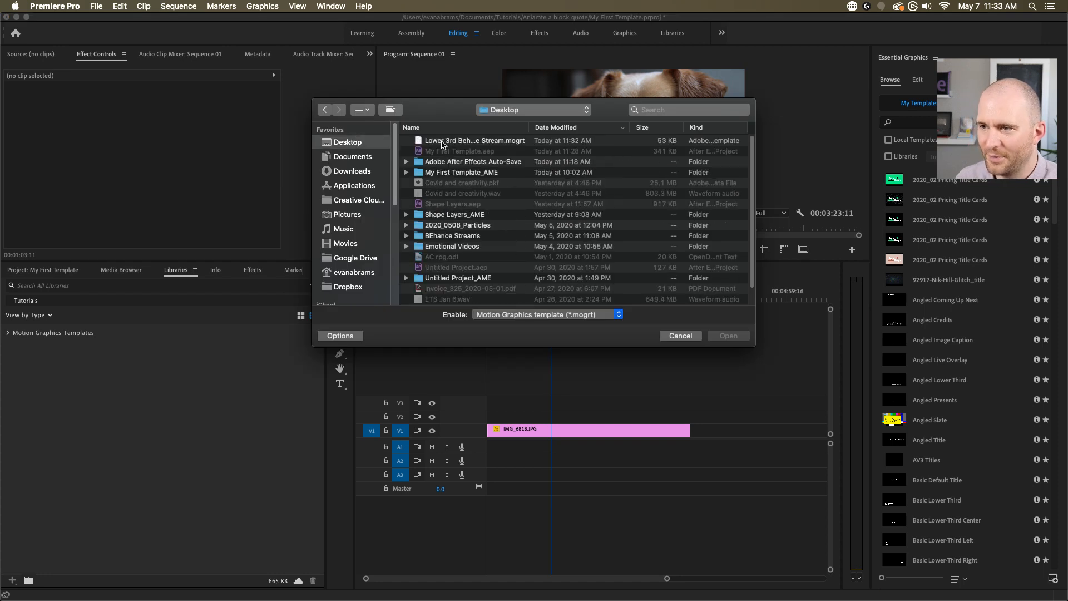
pyautogui.click(451, 143)
pyautogui.click(728, 335)
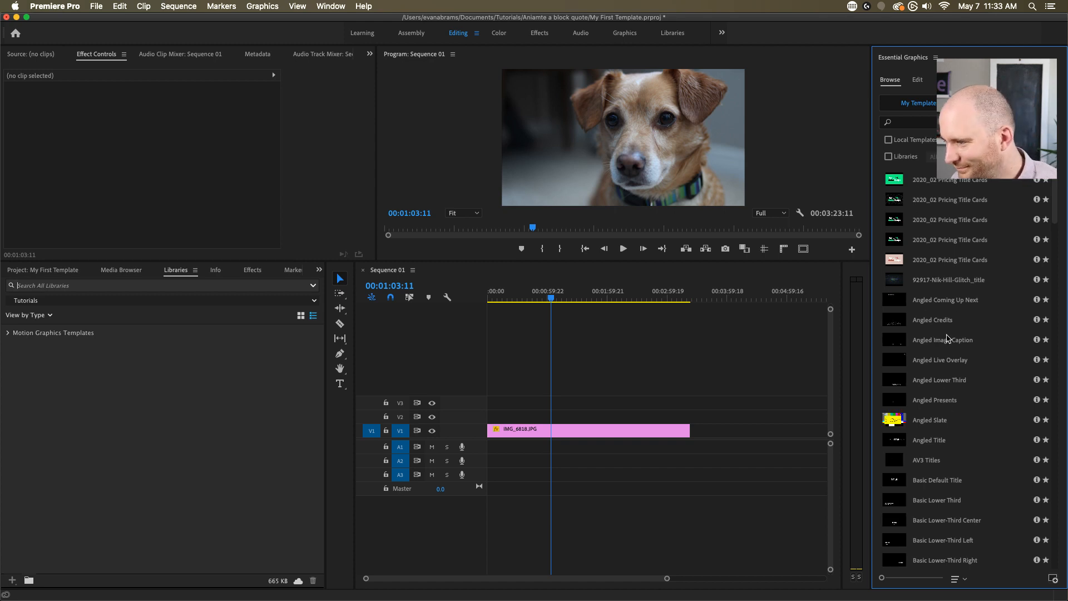
# - Look through the installed motion graphics templates for the new lower third and search them for "lower"
pyautogui.scroll(-4, 949, 337)
pyautogui.scroll(-10, 951, 331)
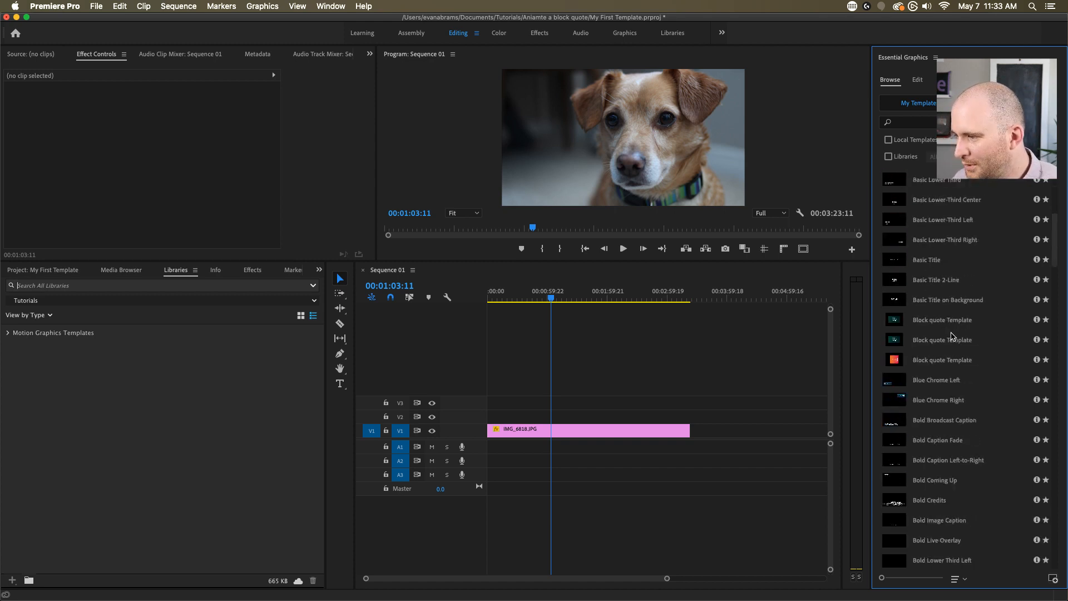
pyautogui.scroll(10, 934, 250)
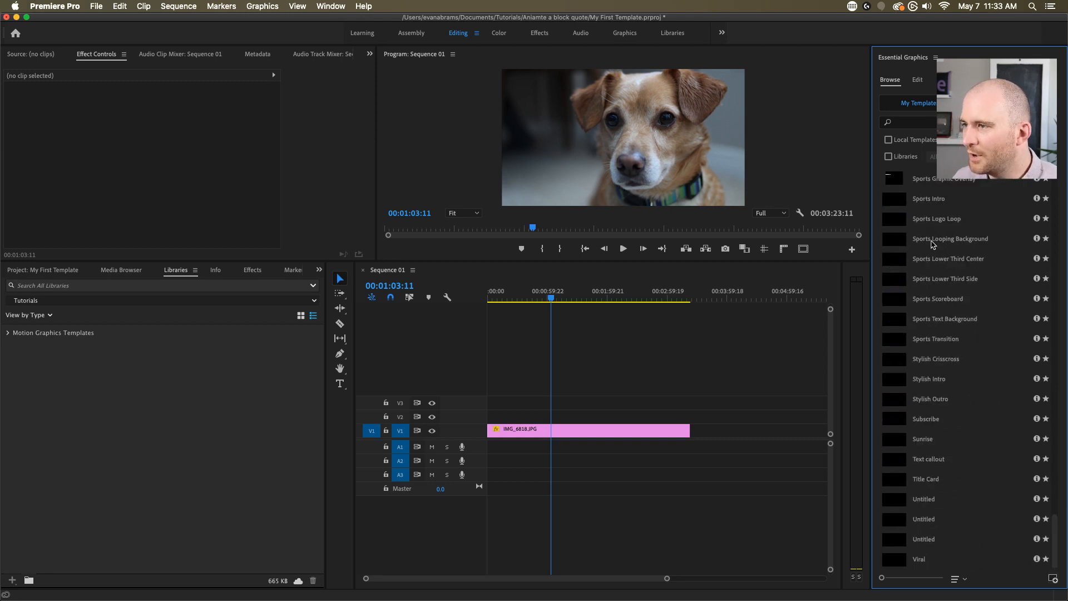
pyautogui.scroll(5, 932, 240)
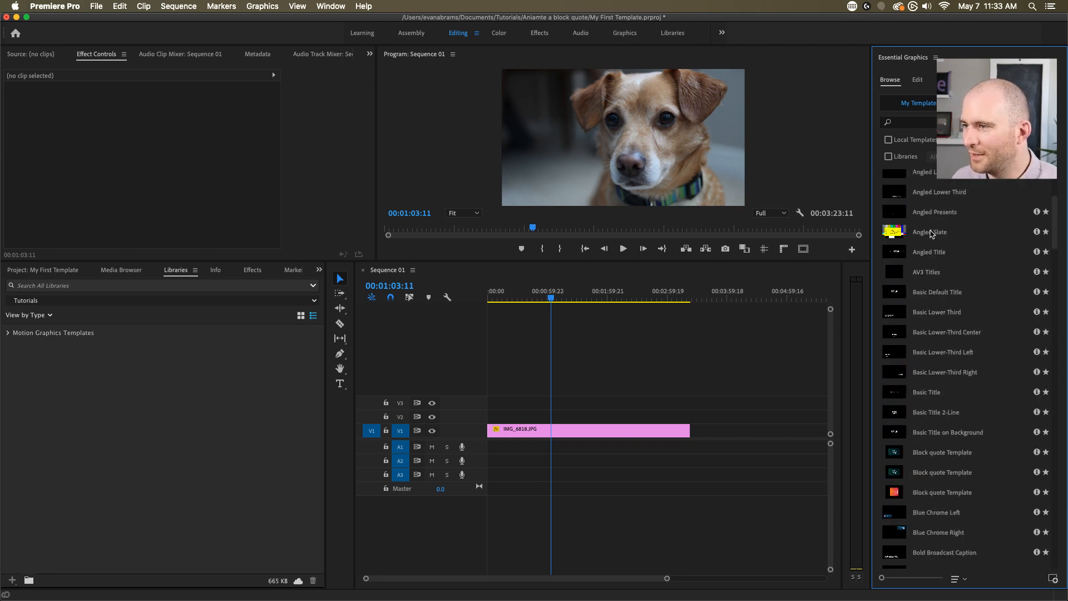
pyautogui.click(913, 124)
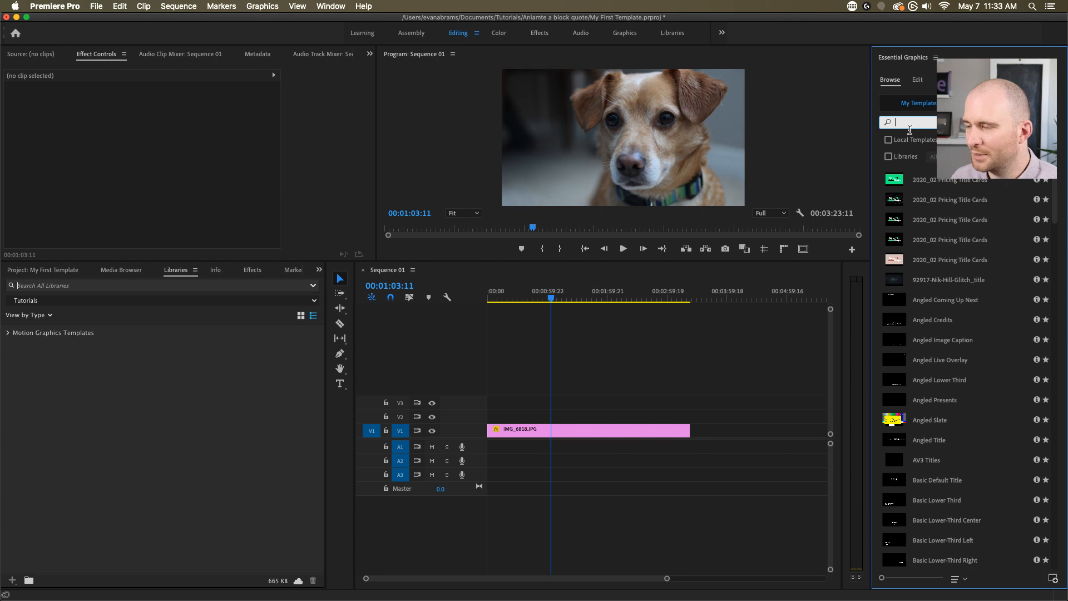
pyautogui.write('lower')
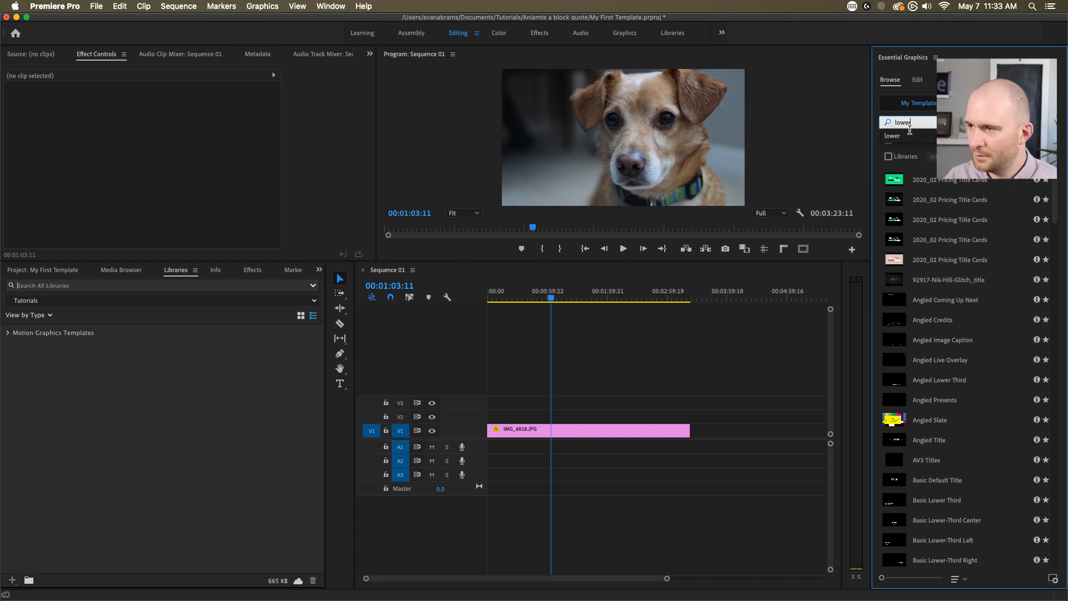
pyautogui.press('Return')
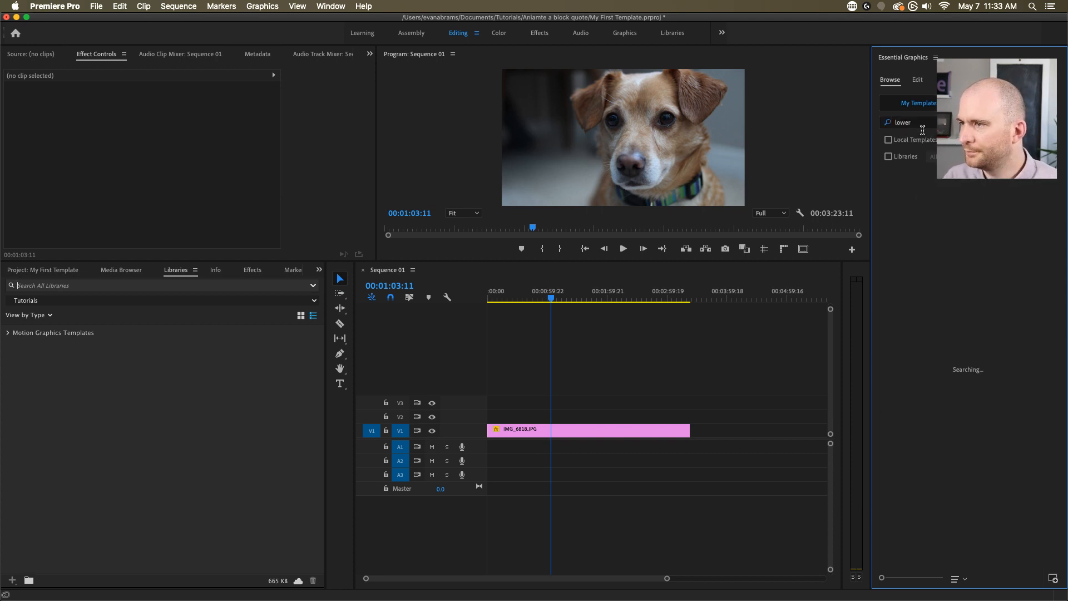
# - Search the templates for "behance" and place Lower 3rd Behance Stream on track V2 at 00:01:03:11, above IMG_6818.JPG
pyautogui.doubleClick(933, 117)
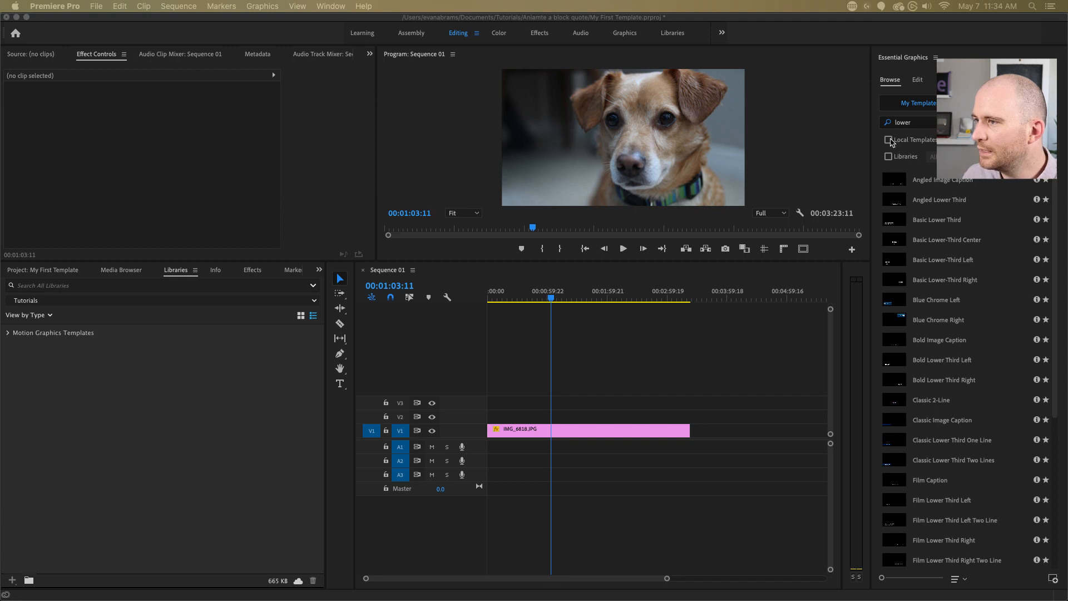
pyautogui.click(958, 582)
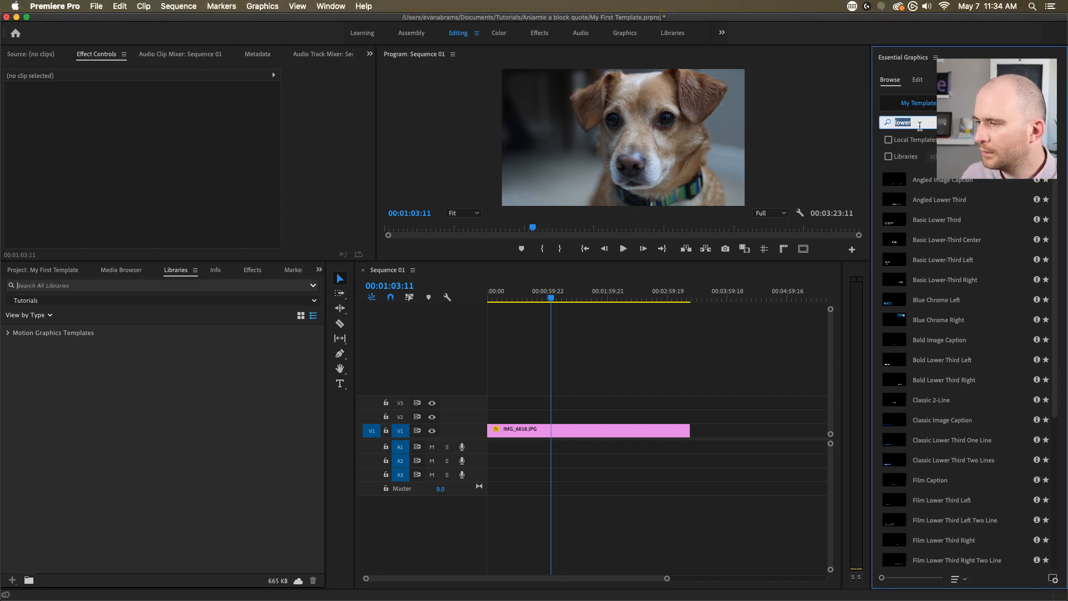
pyautogui.write('behan')
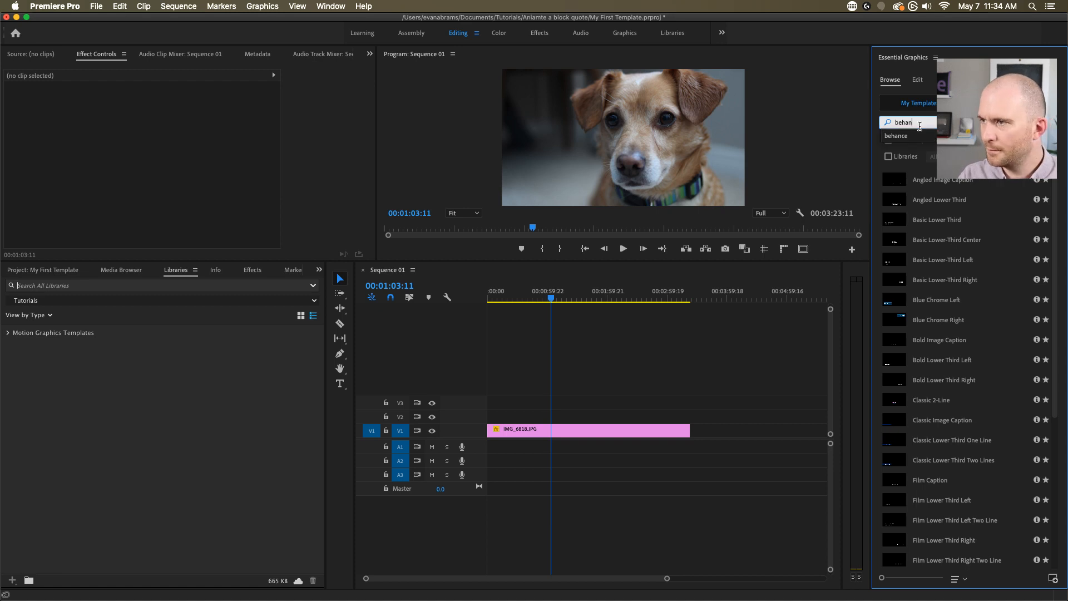
pyautogui.write('ce')
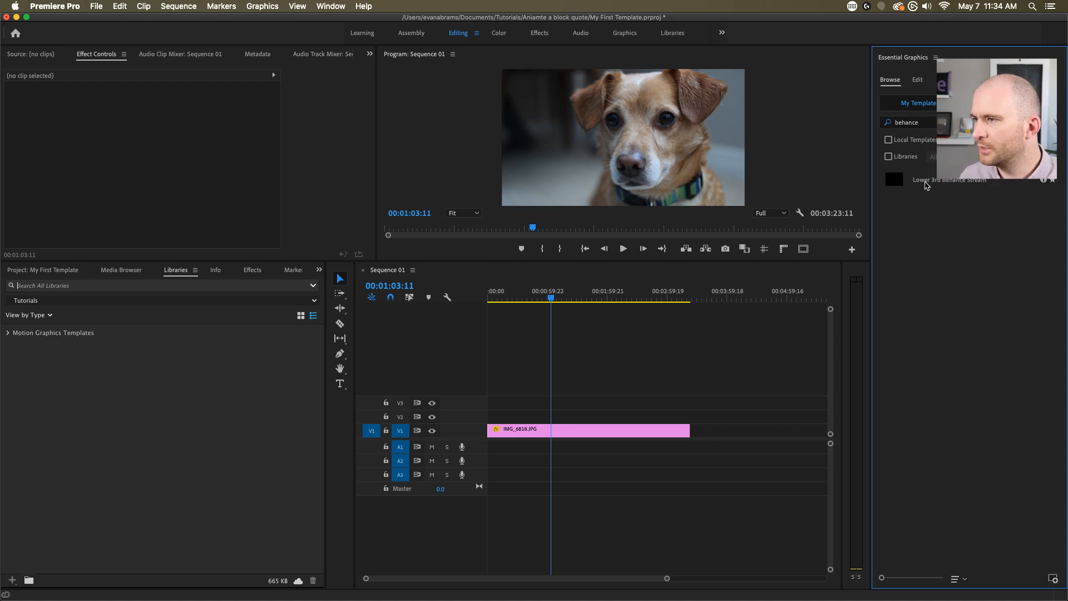
pyautogui.moveTo(925, 185); pyautogui.dragTo(553, 416)
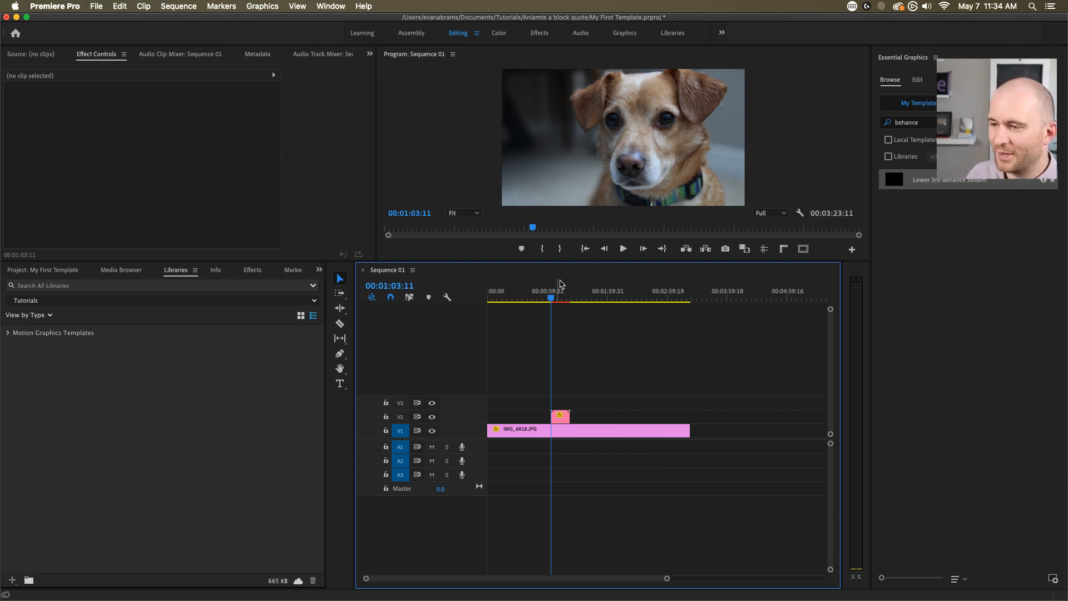
# - Play the sequence from the start of the lower third clip to preview its animation, stopping at 00:01:05:06
pyautogui.moveTo(558, 298)
pyautogui.mouseDown()
pyautogui.moveTo(547, 302)
pyautogui.moveTo(556, 300)
pyautogui.mouseUp()
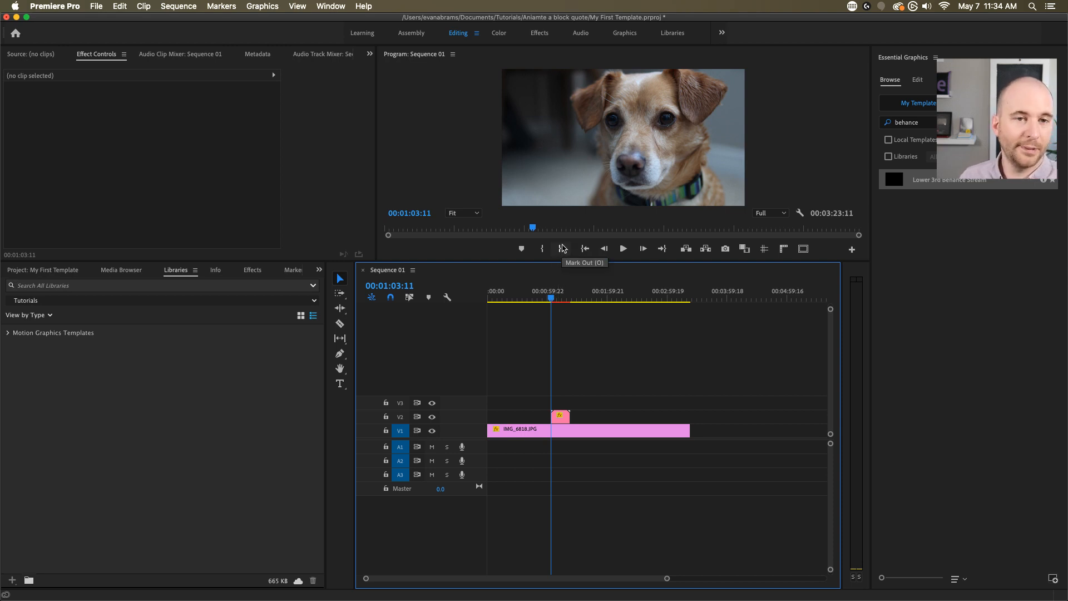
pyautogui.press('space')
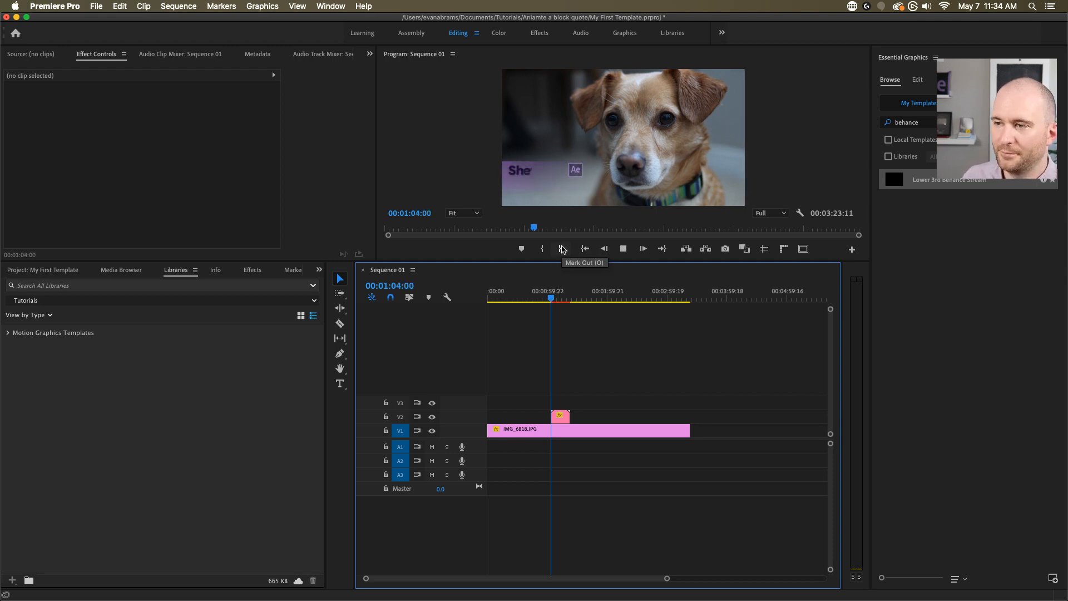
pyautogui.press('space')
# - Select the lower third clip on V2, dock Essential Graphics alongside the Libraries panel and narrow that panel group
pyautogui.click(562, 416)
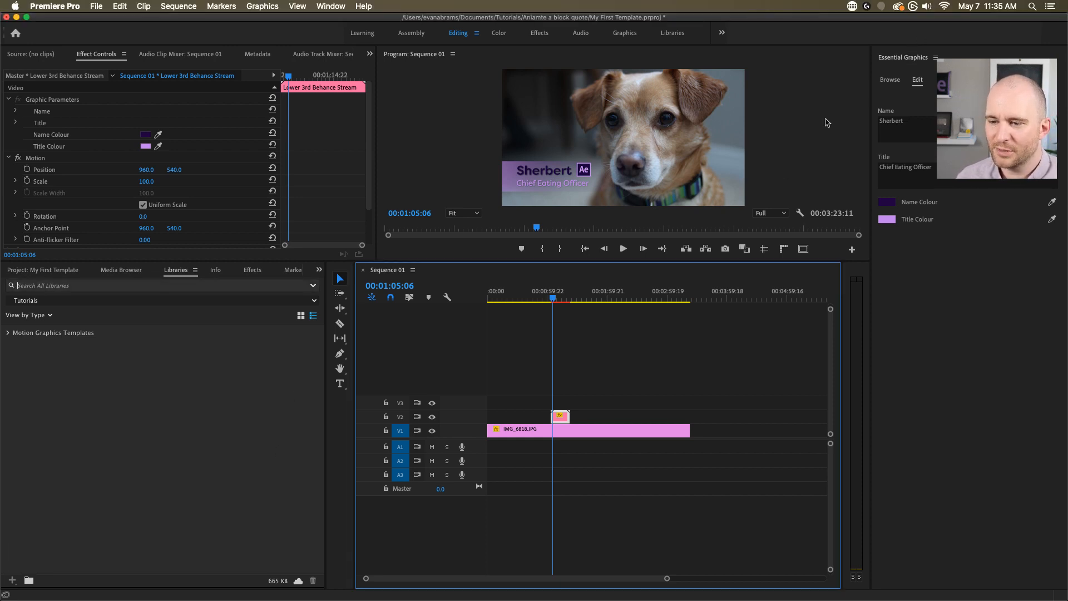
pyautogui.moveTo(902, 64); pyautogui.dragTo(199, 357)
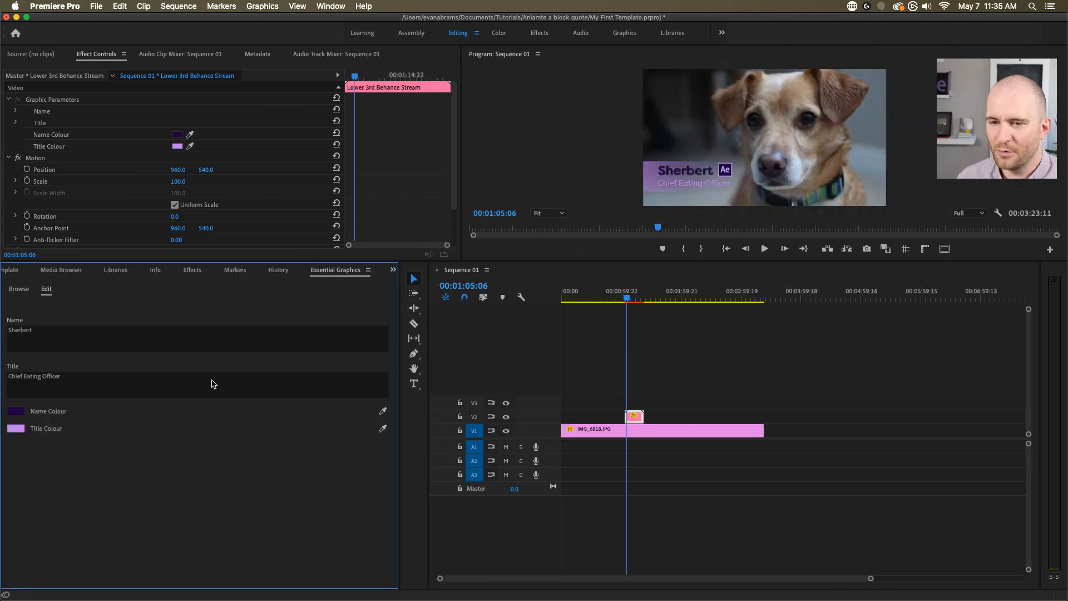
pyautogui.moveTo(359, 294)
pyautogui.mouseDown()
pyautogui.moveTo(336, 294)
pyautogui.moveTo(352, 295)
pyautogui.mouseUp()
pyautogui.moveTo(428, 298); pyautogui.dragTo(334, 306)
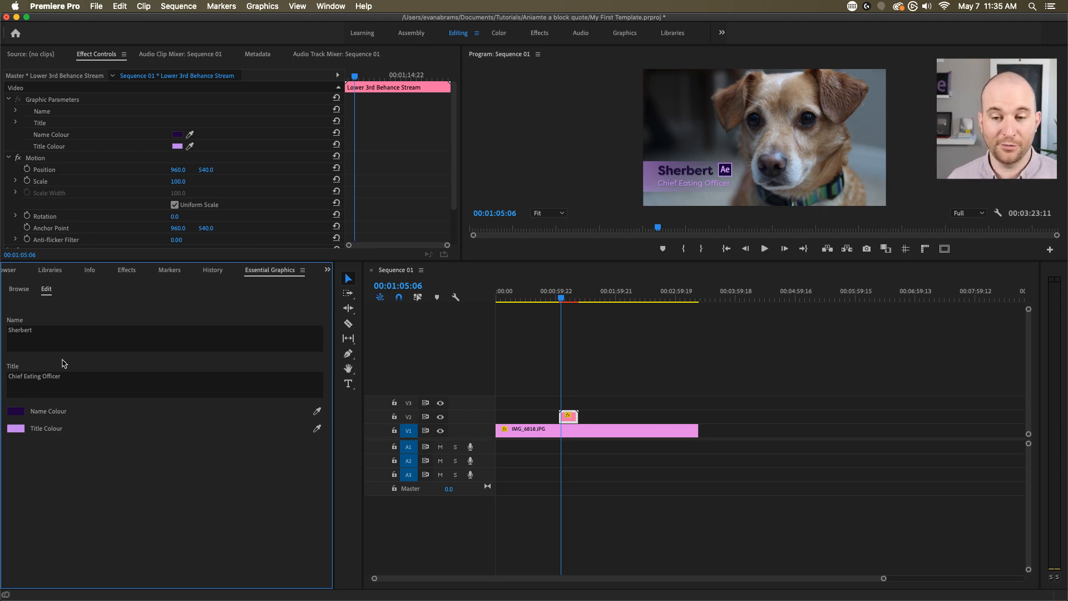
# - Change the lower third's Name text to "Good Doggo"
pyautogui.click(49, 345)
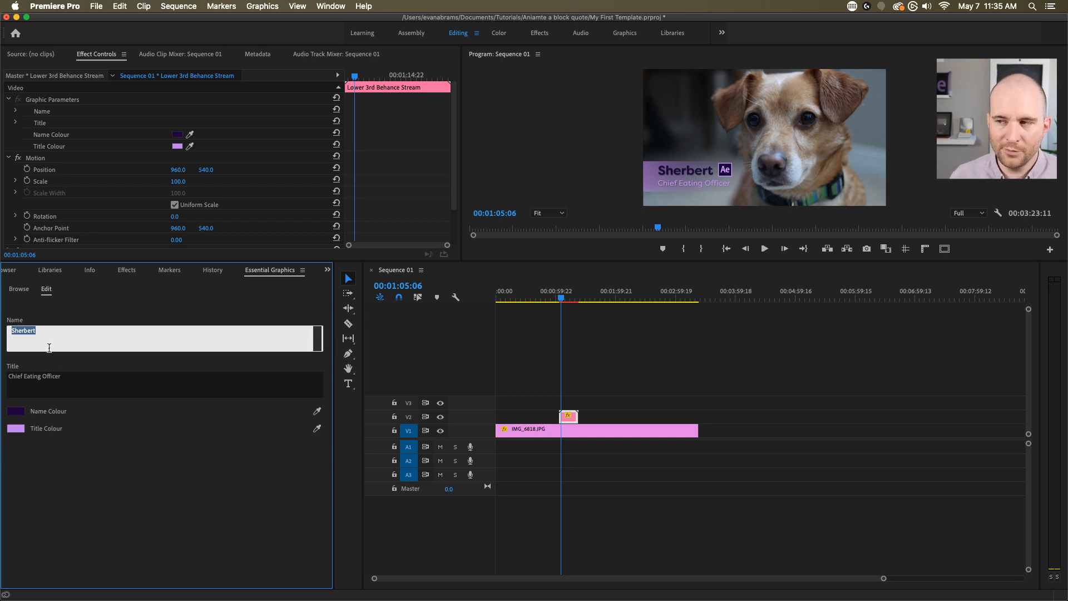
pyautogui.write('Good Goddo')
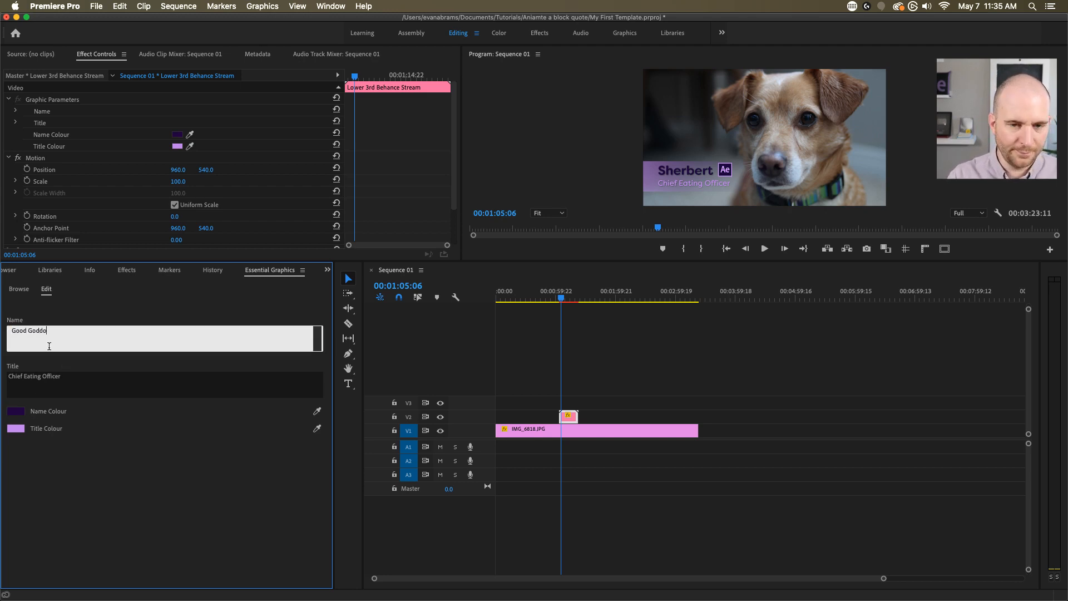
pyautogui.press('super+a')
pyautogui.write('Good')
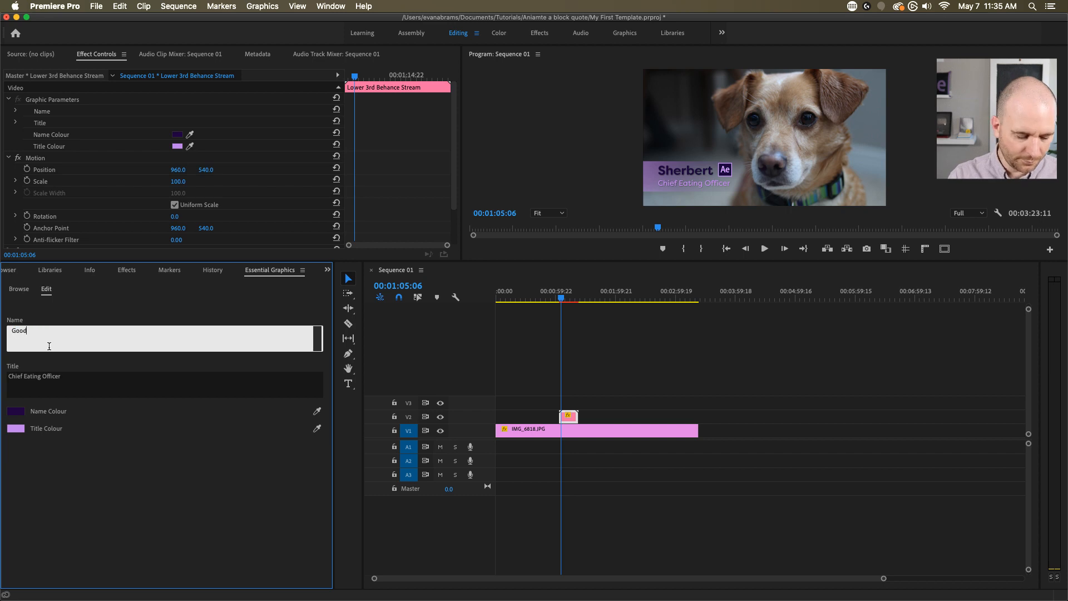
pyautogui.press('Return')
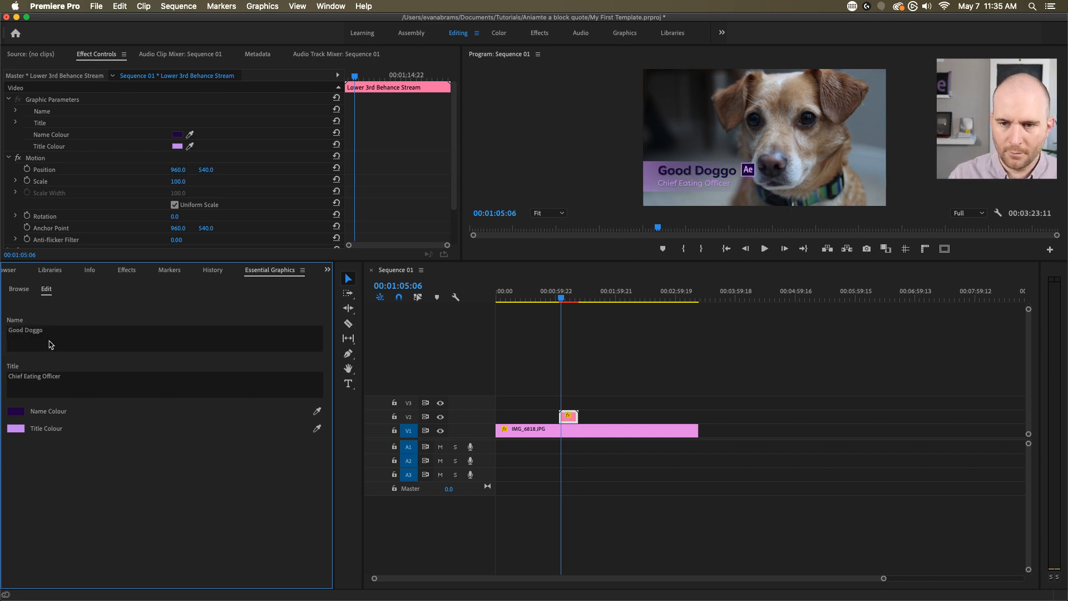
# - Replace the lower third's Name text with "Working as we hoped"
pyautogui.click(71, 333)
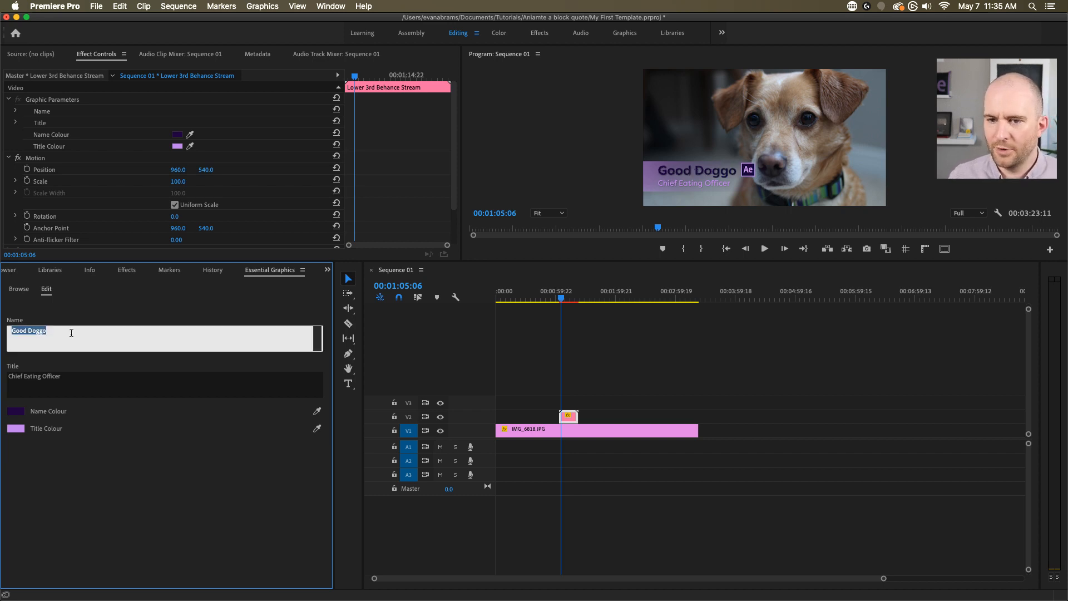
pyautogui.write('as we hopes')
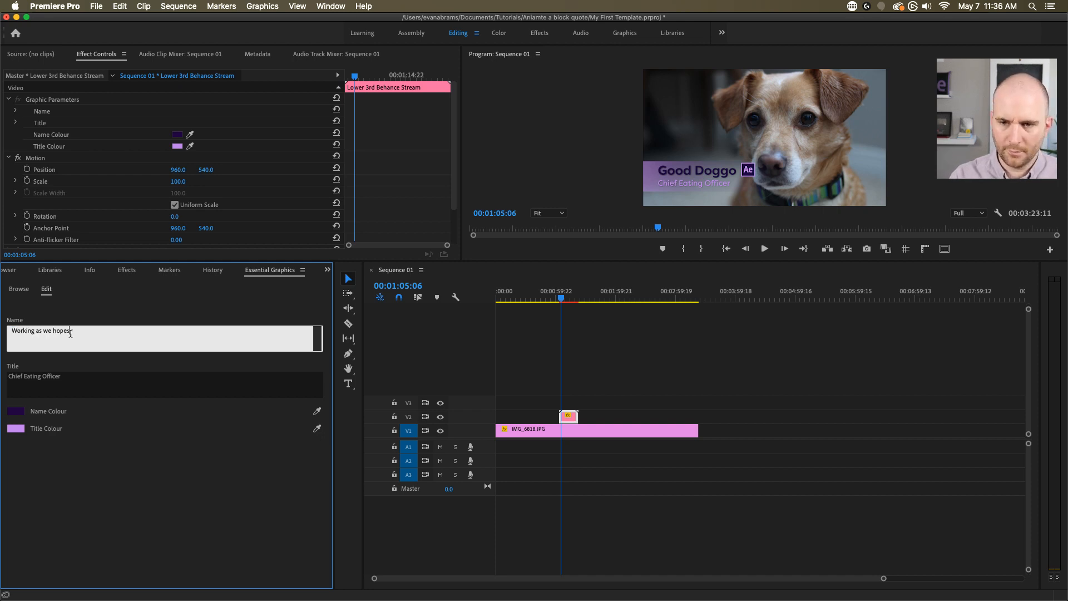
pyautogui.write('orking as we hoped')
pyautogui.press('Return')
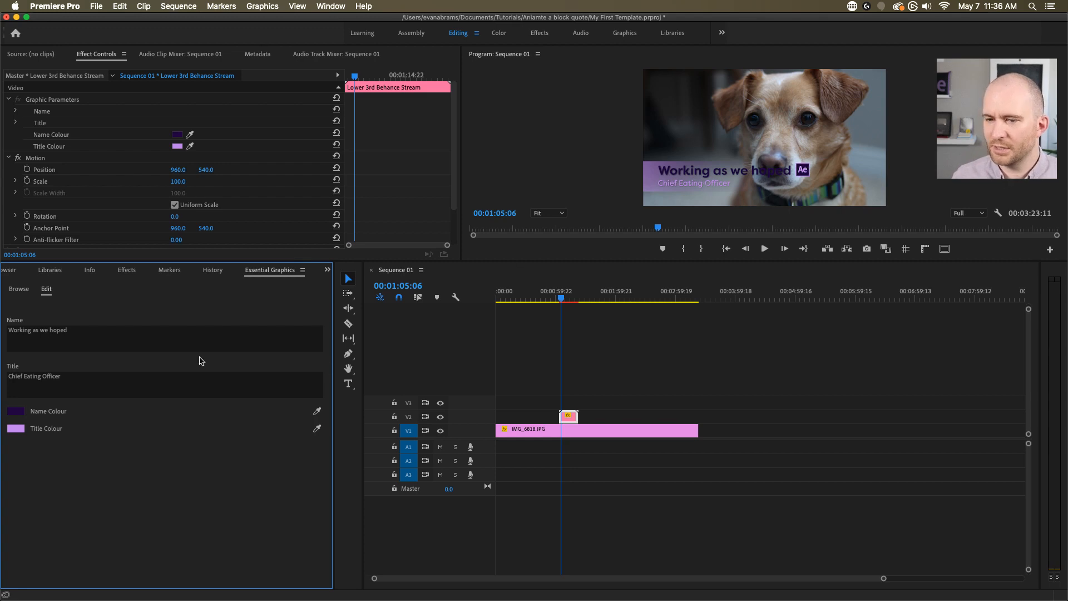
# - Change the lower third's Title text to "A good dog" and advance the playhead three frames to 00:01:05:09
pyautogui.click(107, 384)
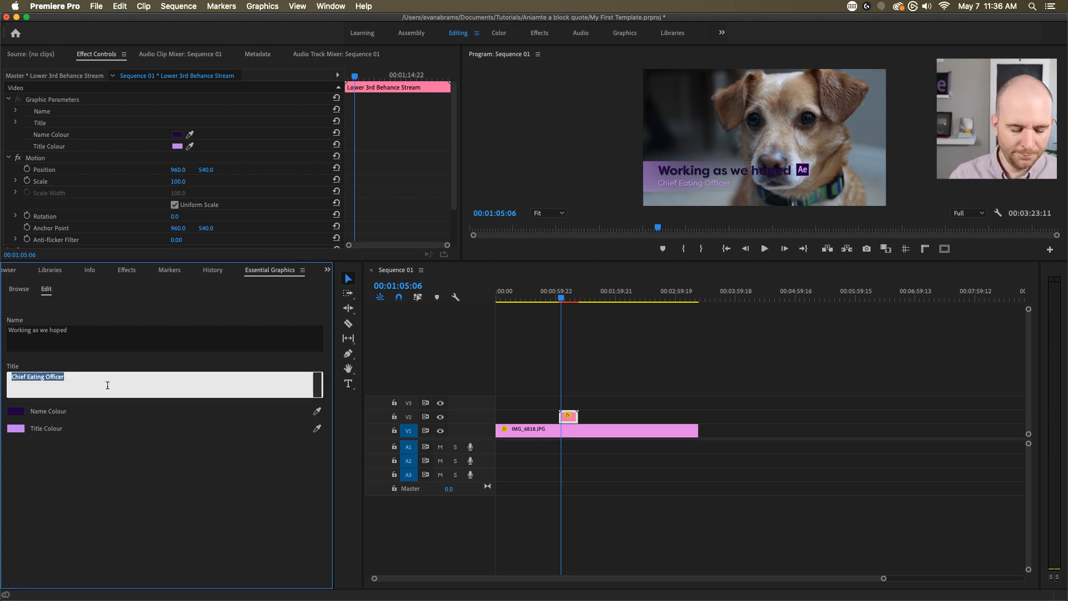
pyautogui.write('A good dog')
pyautogui.press('Return')
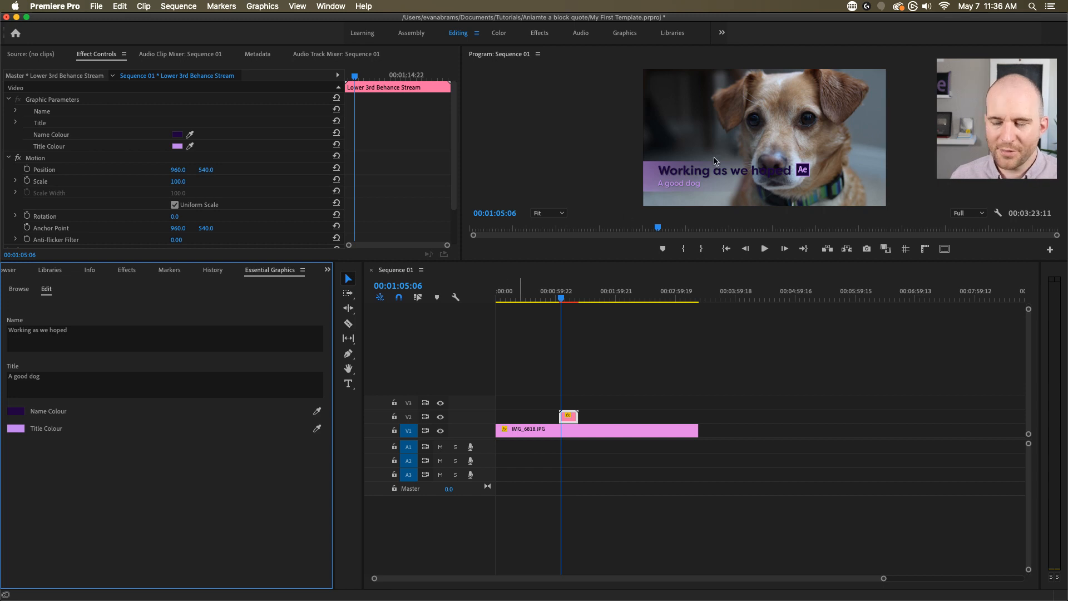
pyautogui.press('Right')
pyautogui.press('Right')
pyautogui.press('Right')
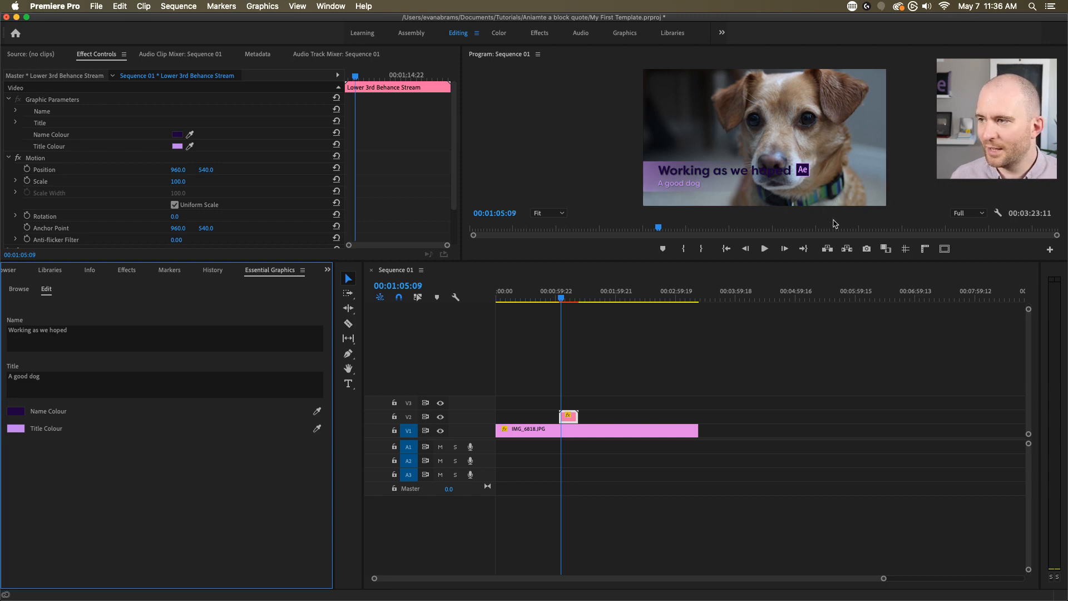
# - Try sampled colours for Name Colour: a bright blue, the green of the dog's collar and the dark tone of its eye
pyautogui.click(318, 411)
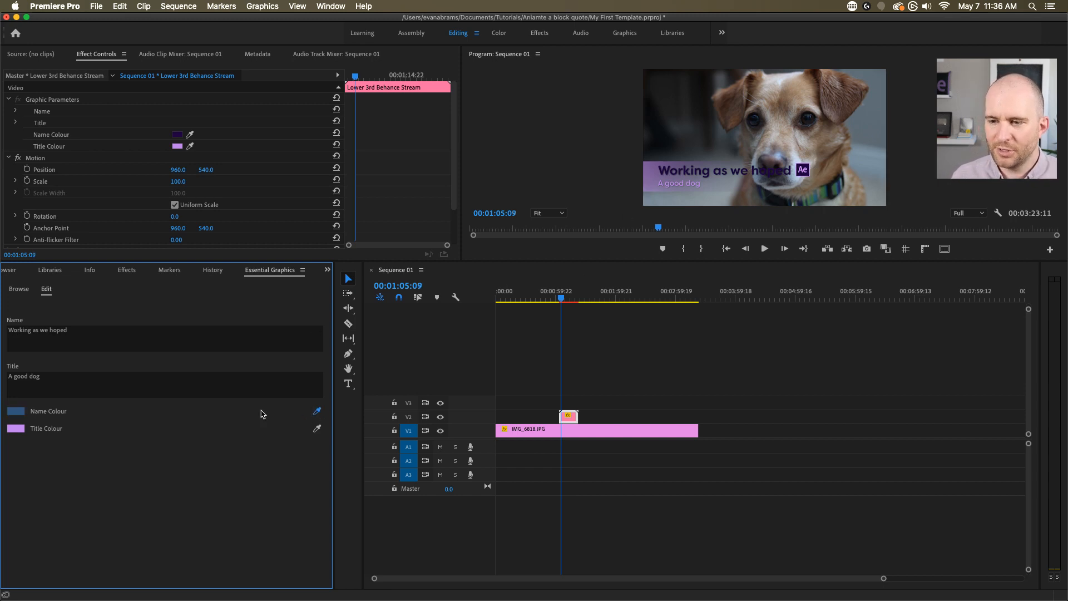
pyautogui.click(326, 413)
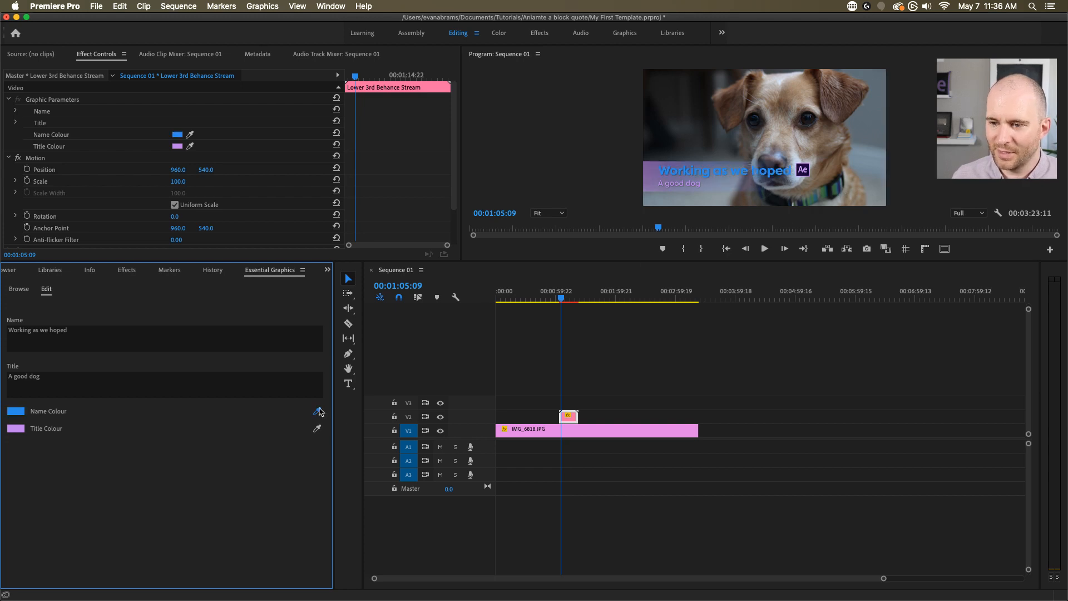
pyautogui.click(839, 196)
pyautogui.click(316, 412)
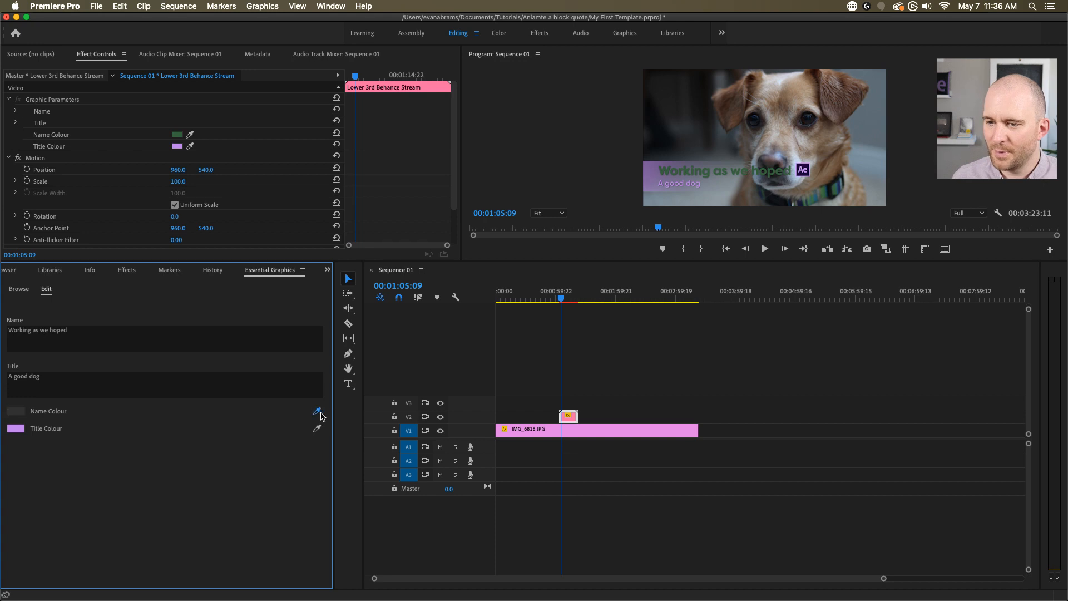
pyautogui.click(811, 122)
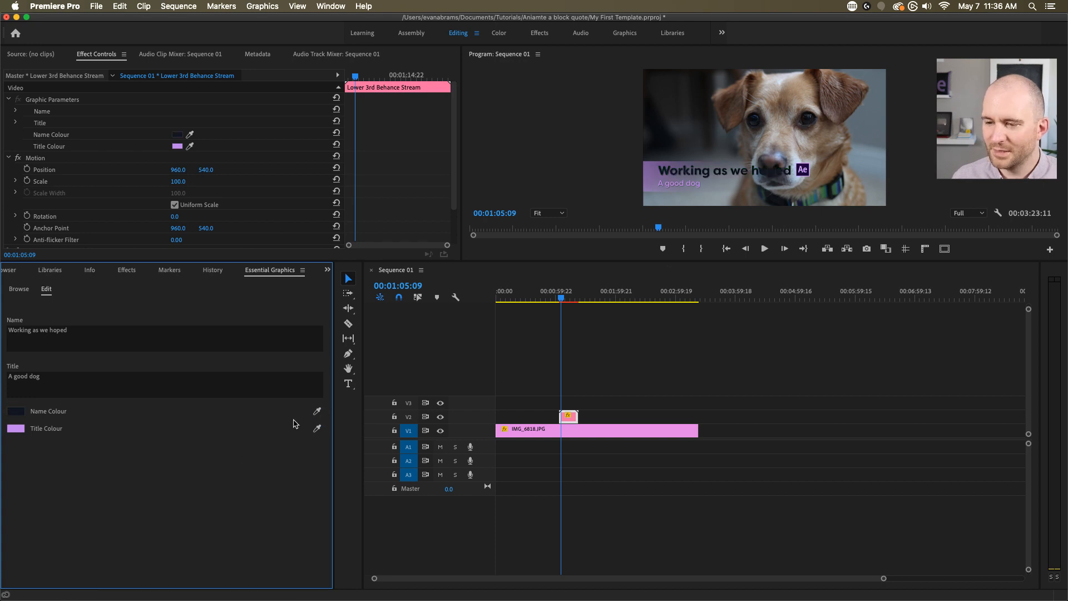
# - Sample Name Colour from the white patch on the dog's forehead and Title Colour from the photo's dark background
pyautogui.click(317, 412)
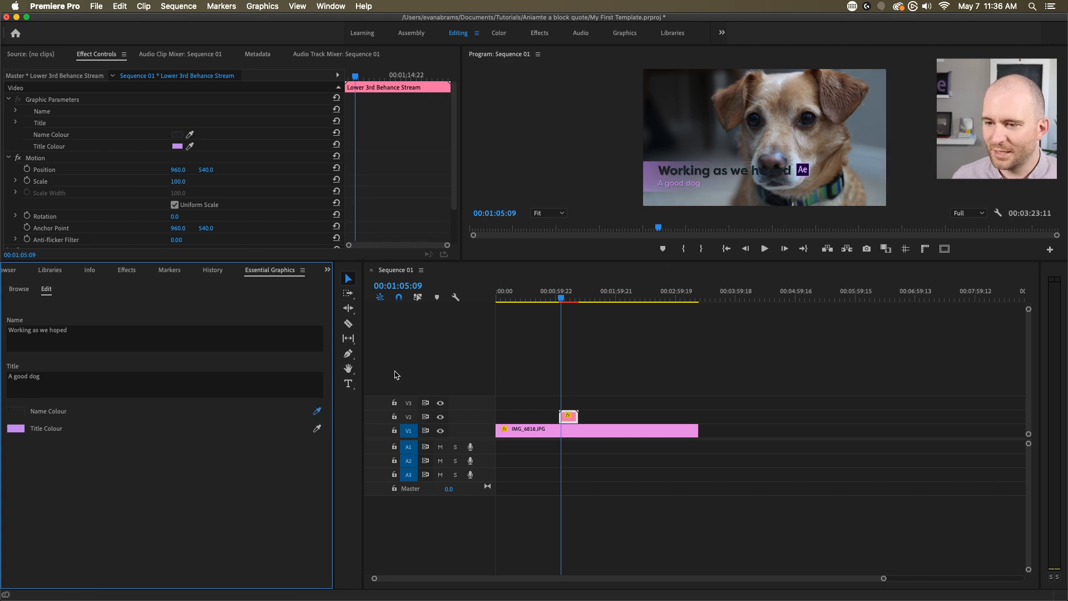
pyautogui.click(782, 85)
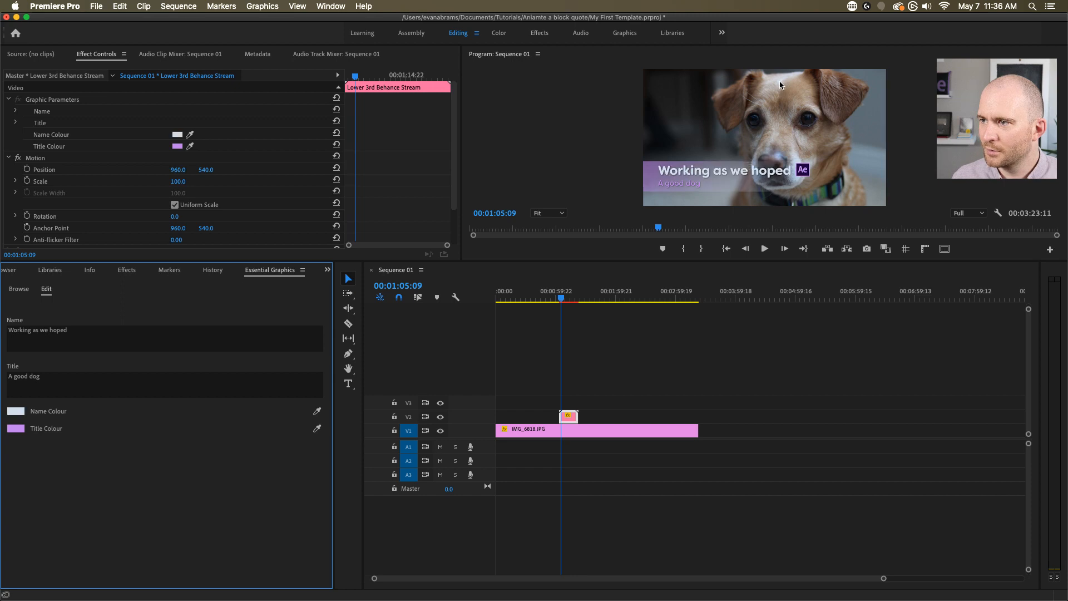
pyautogui.click(317, 428)
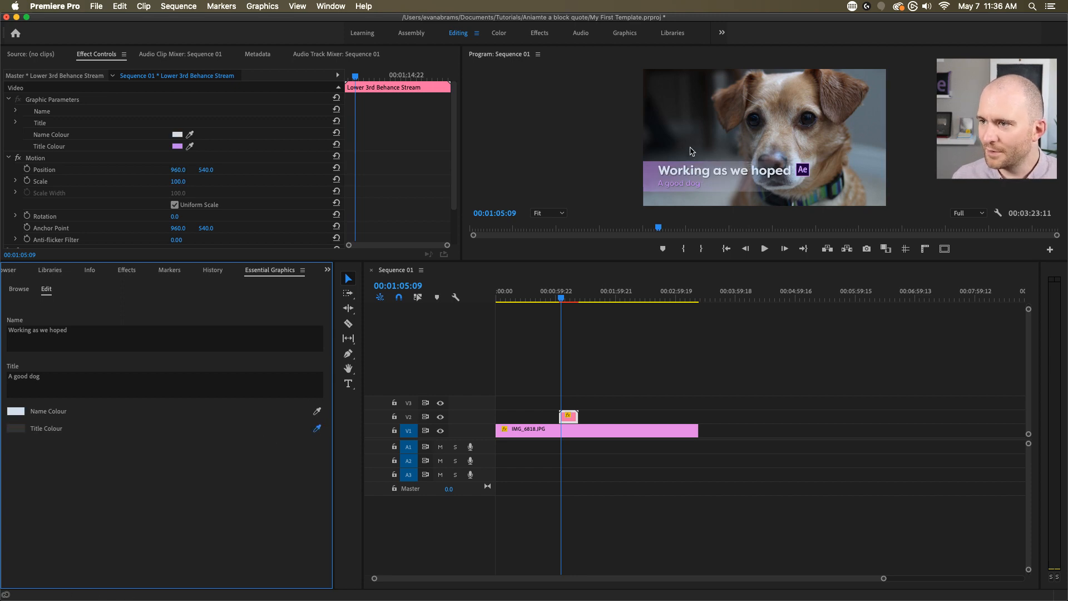
pyautogui.click(655, 137)
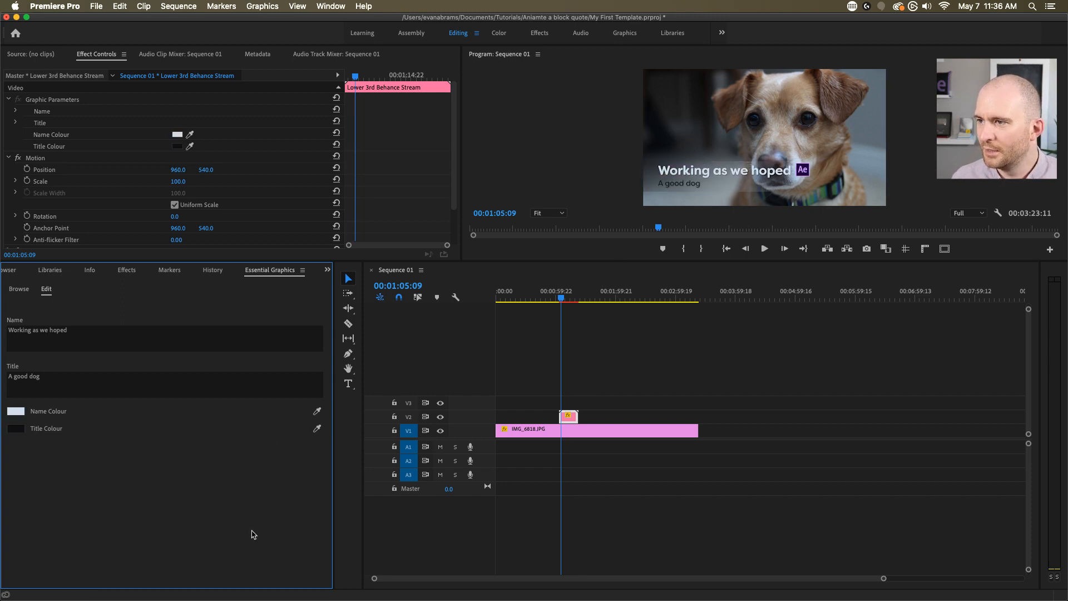
pyautogui.click(318, 428)
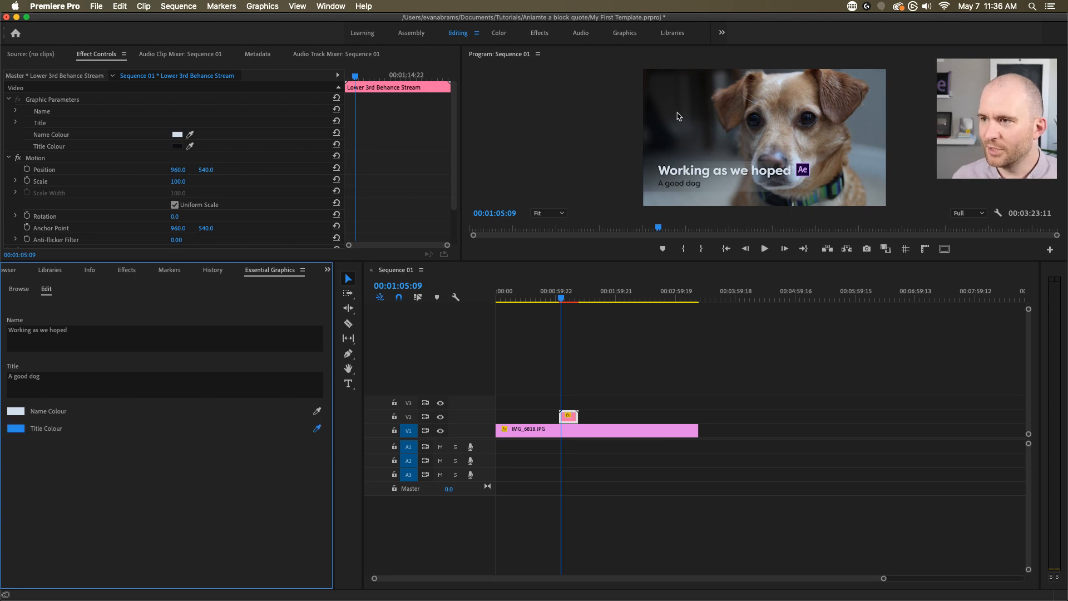
pyautogui.click(702, 107)
# - Play the recoloured lower third twice from its start at 00:01:03:11 and park the playhead at 00:01:12:22
pyautogui.moveTo(560, 298); pyautogui.dragTo(558, 301)
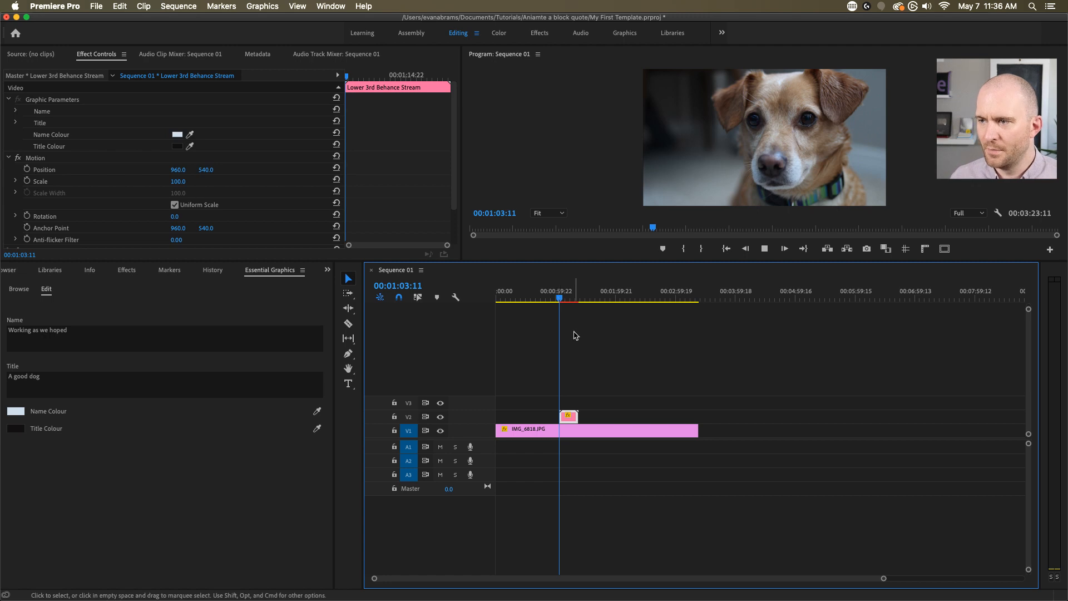
pyautogui.press('space')
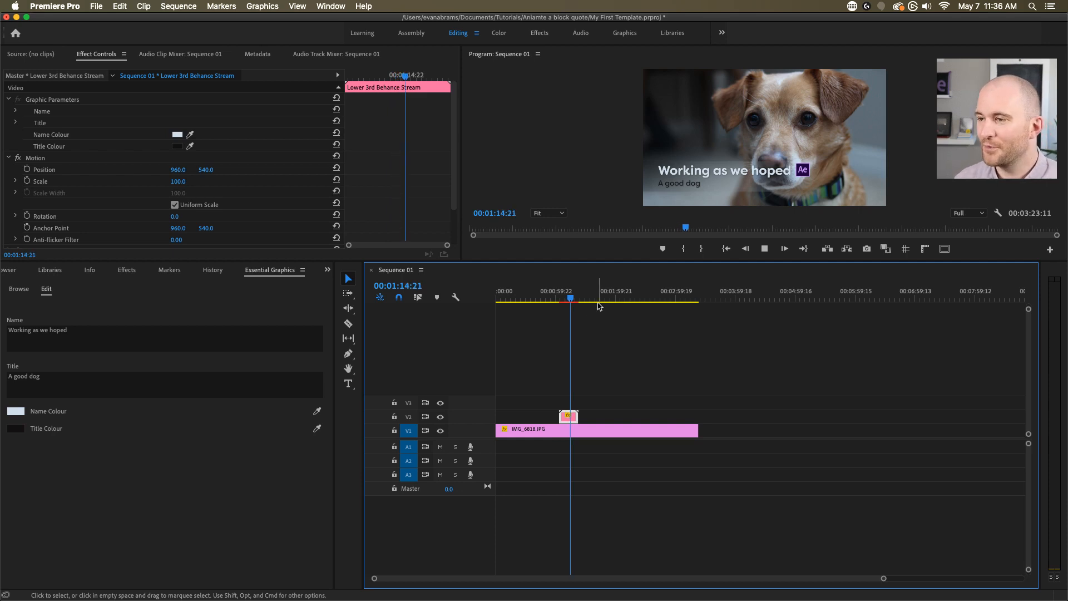
pyautogui.click(565, 300)
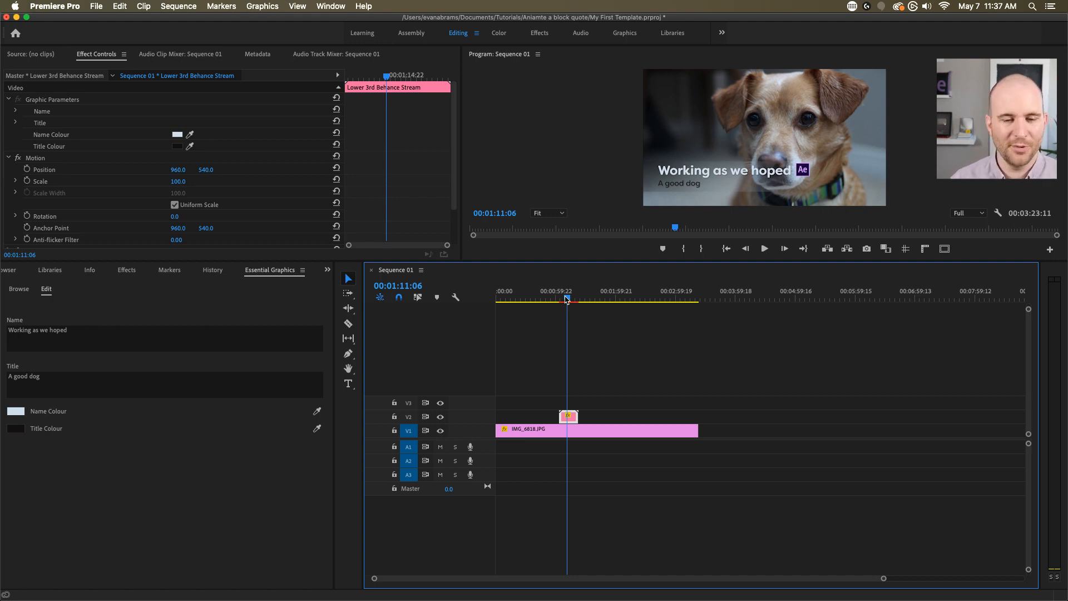
pyautogui.click(602, 333)
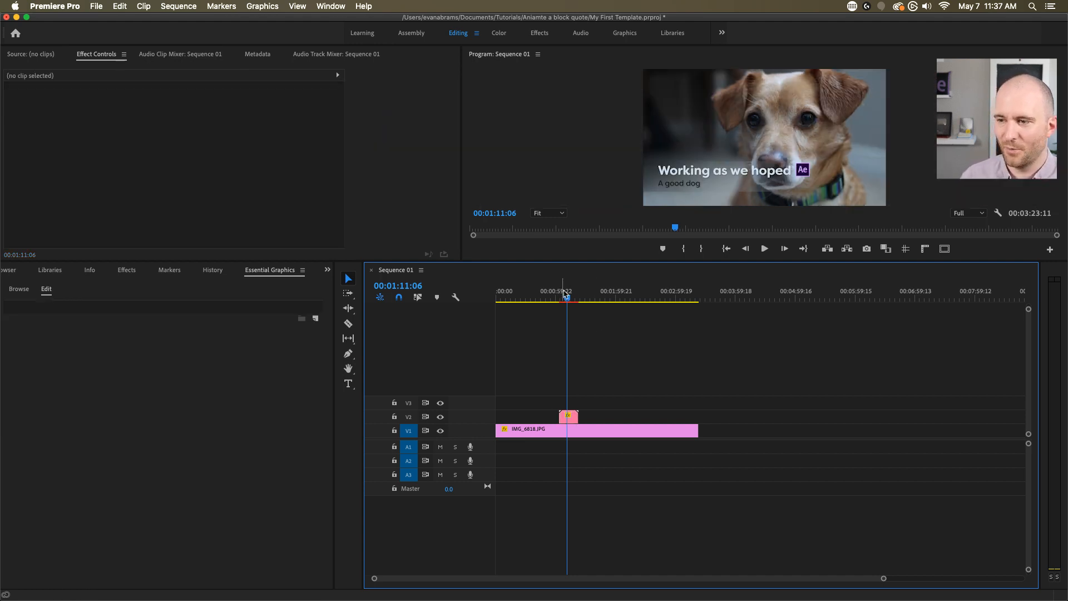
pyautogui.click(559, 300)
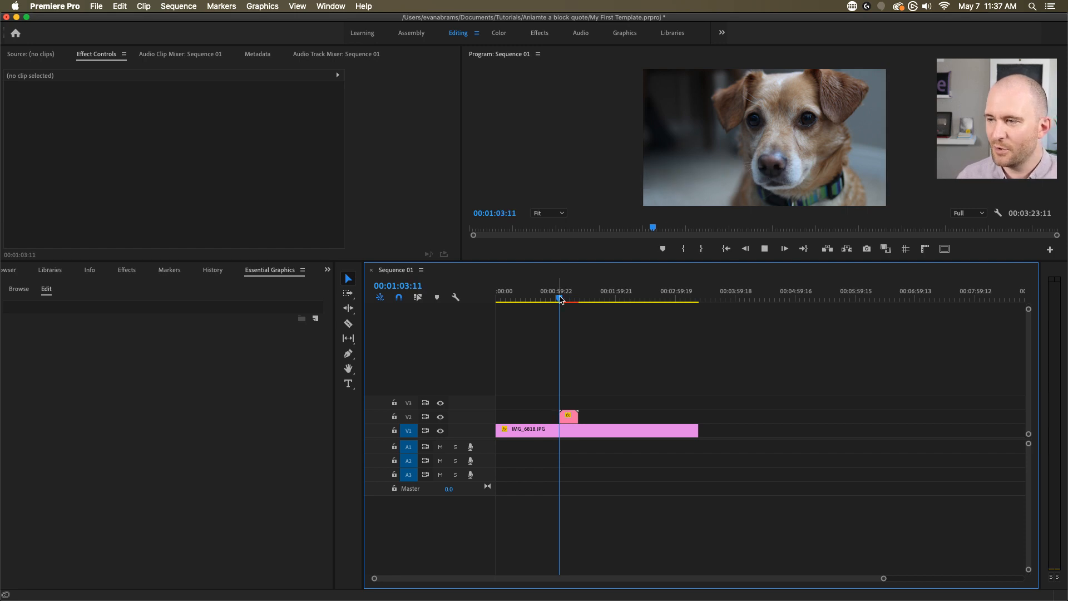
pyautogui.press('space')
pyautogui.moveTo(570, 302); pyautogui.dragTo(566, 301)
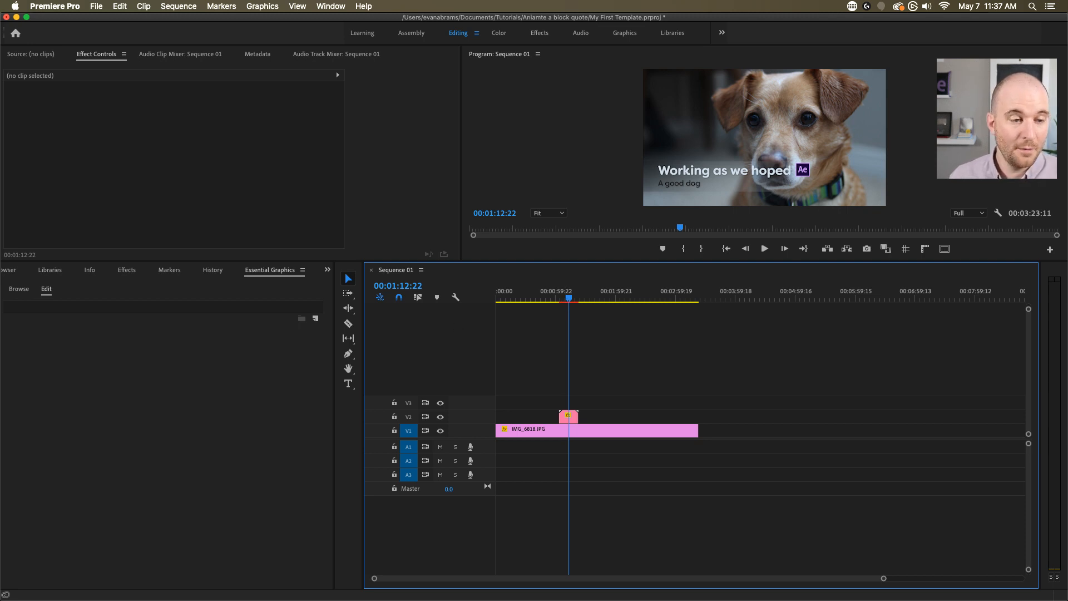
# - Switch to After Effects and open the Example composition with the whole frame shown at 25% magnification
pyautogui.press('super+Tab')
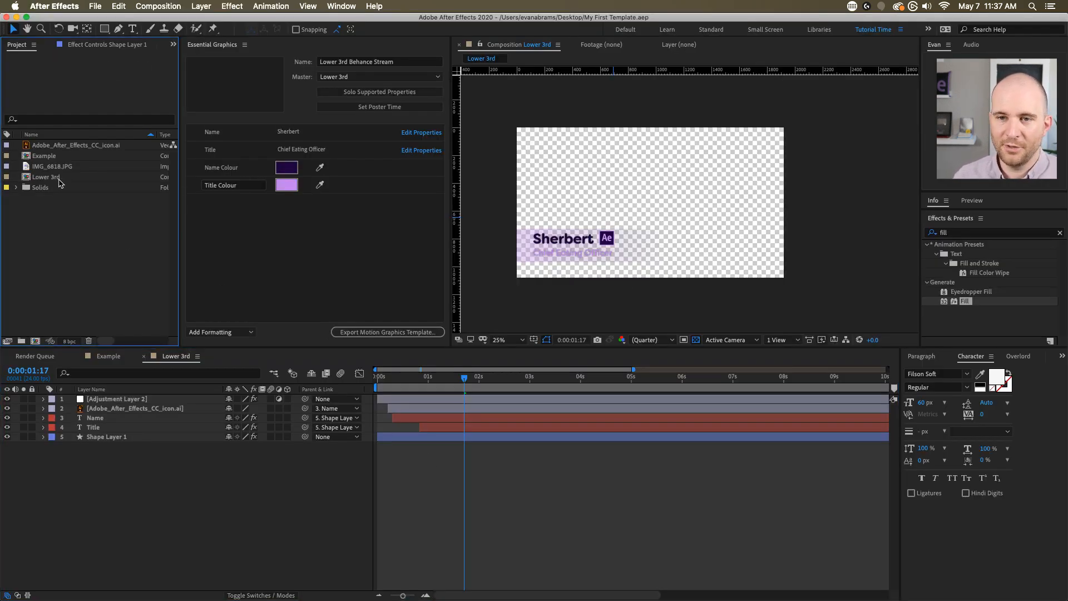
pyautogui.click(50, 157)
pyautogui.doubleClick(47, 156)
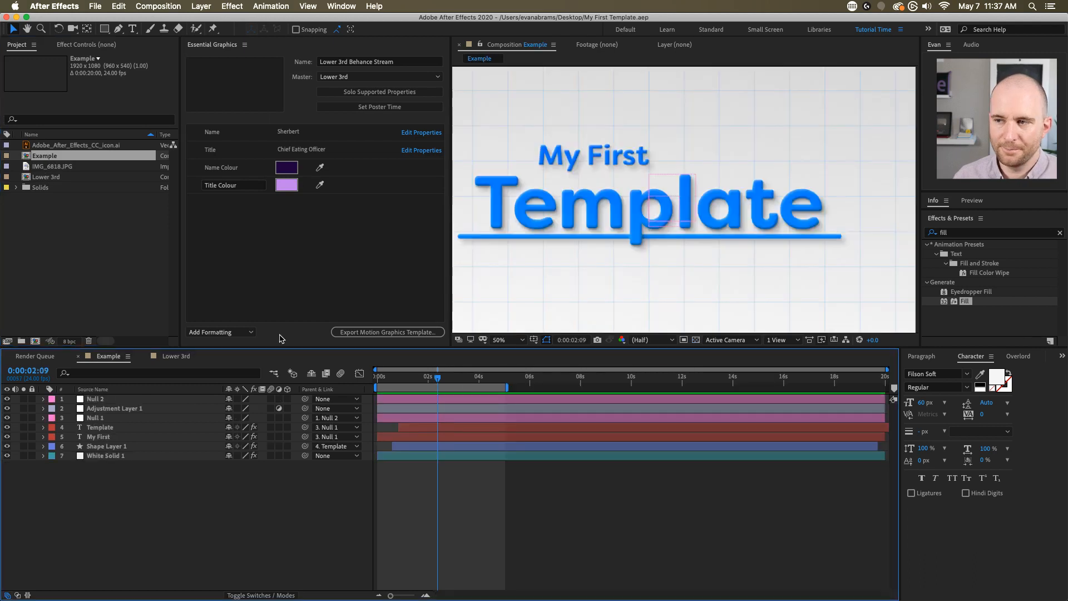
pyautogui.press(',')
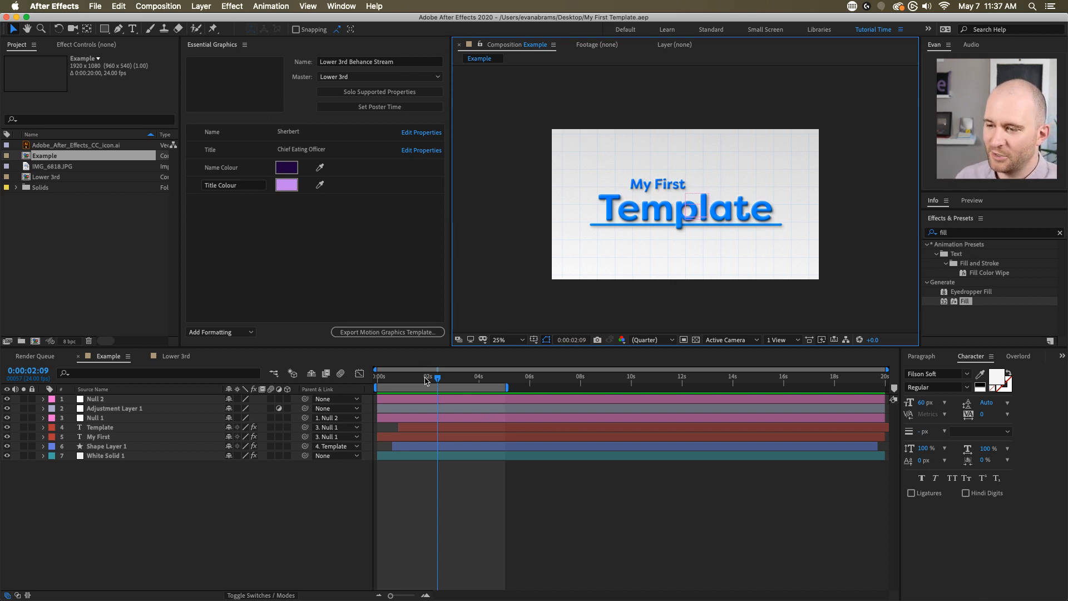
# - Preview the Example animation from the first frame, then again from 0:00:00:07
pyautogui.click(300, 390)
pyautogui.press('Home')
pyautogui.press('space')
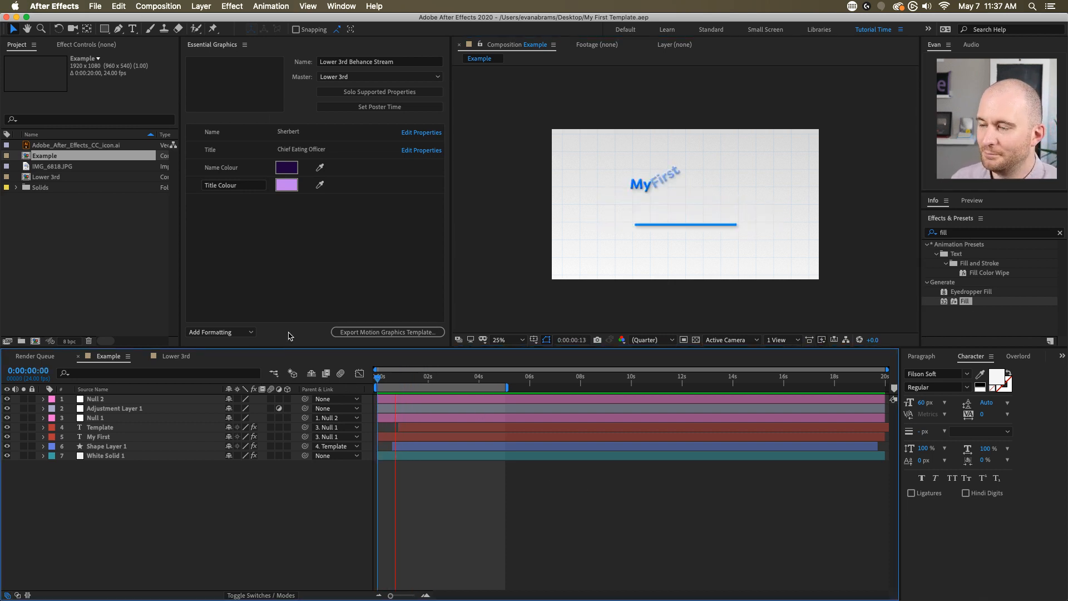
pyautogui.press('space')
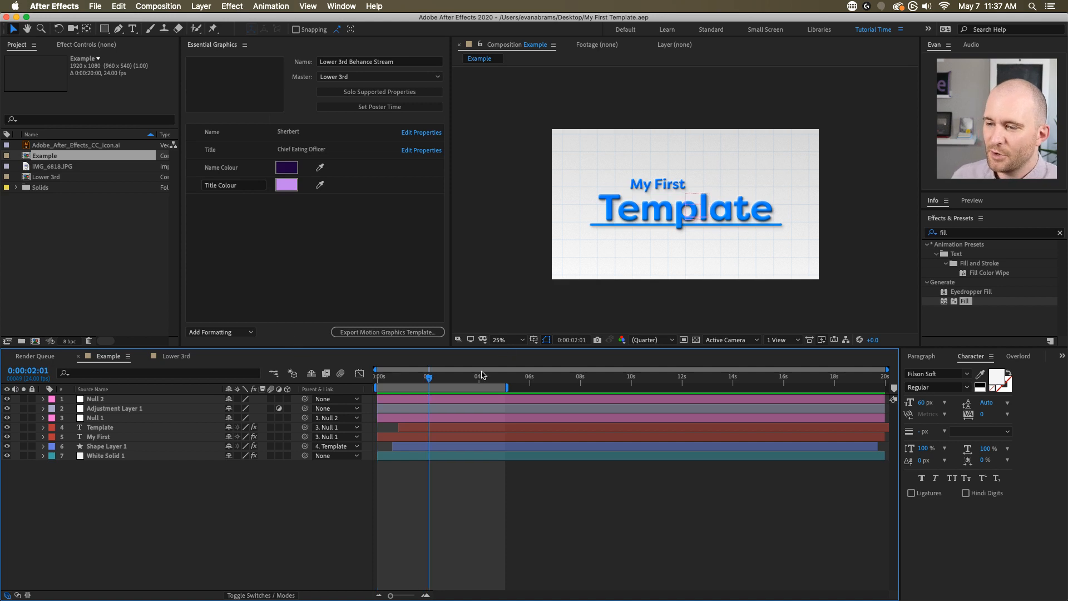
pyautogui.click(445, 386)
pyautogui.moveTo(444, 387); pyautogui.dragTo(387, 382)
pyautogui.press('space')
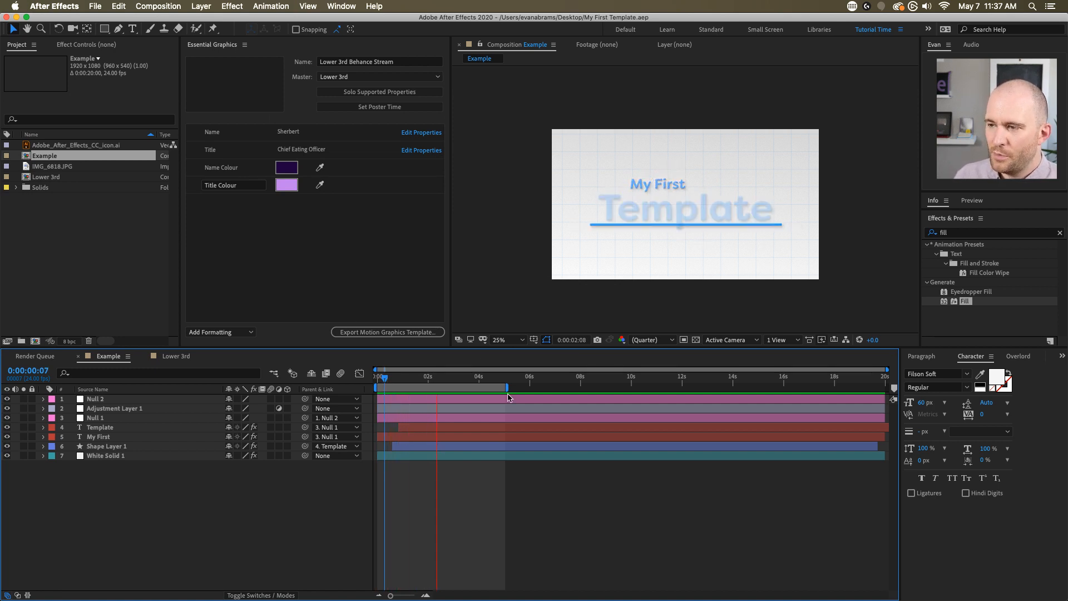
# - Reveal Shape Layer 1's modified properties at 0:00:02:05 and expand the full expression on its rectangle's Size
pyautogui.click(459, 446)
pyautogui.moveTo(425, 379); pyautogui.dragTo(434, 381)
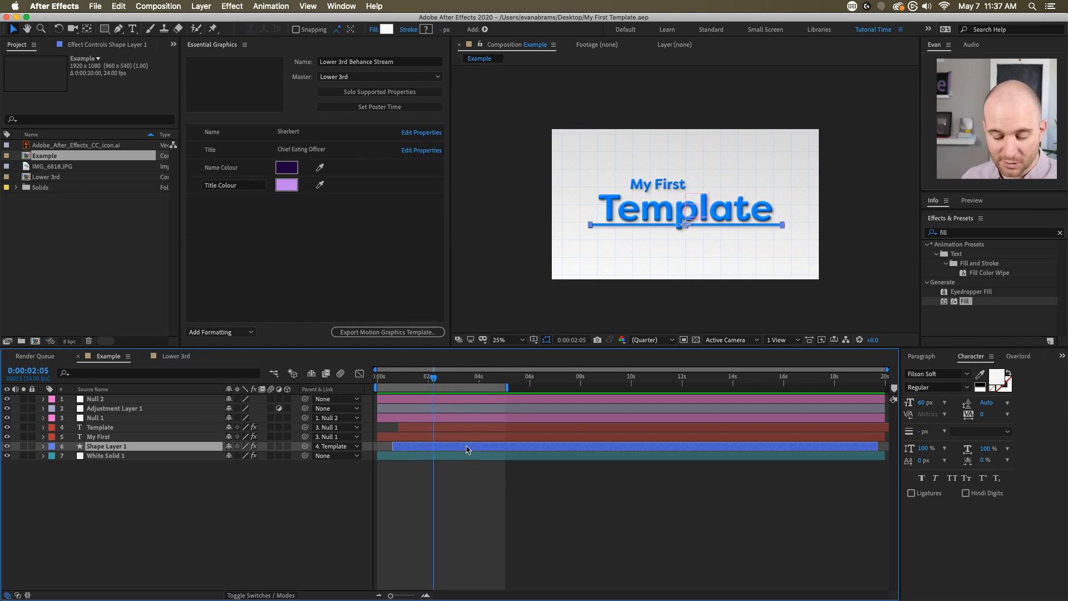
pyautogui.press('u')
pyautogui.press('u')
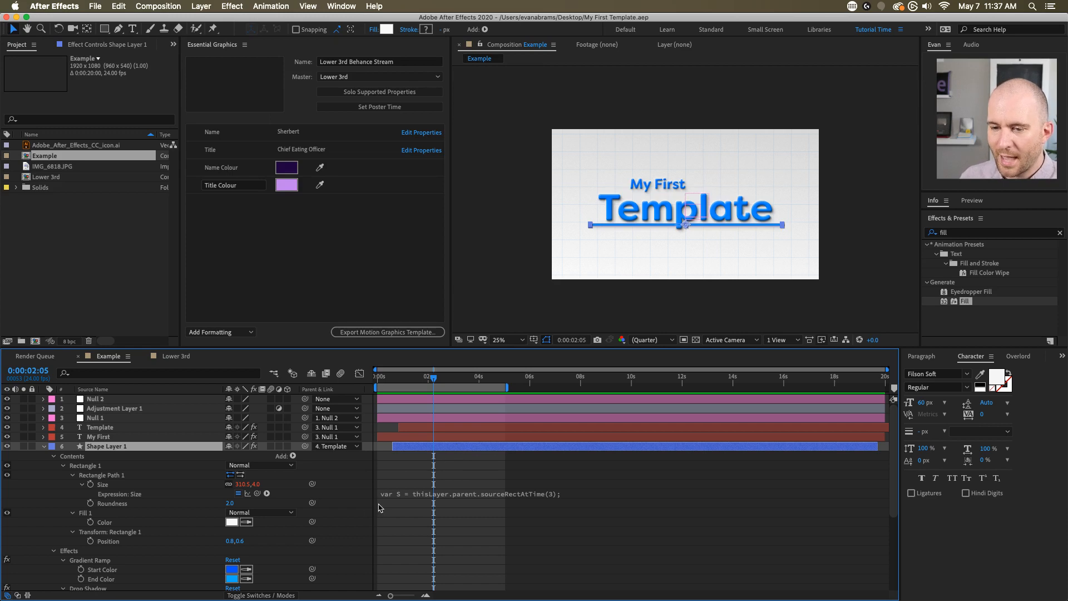
pyautogui.click(417, 495)
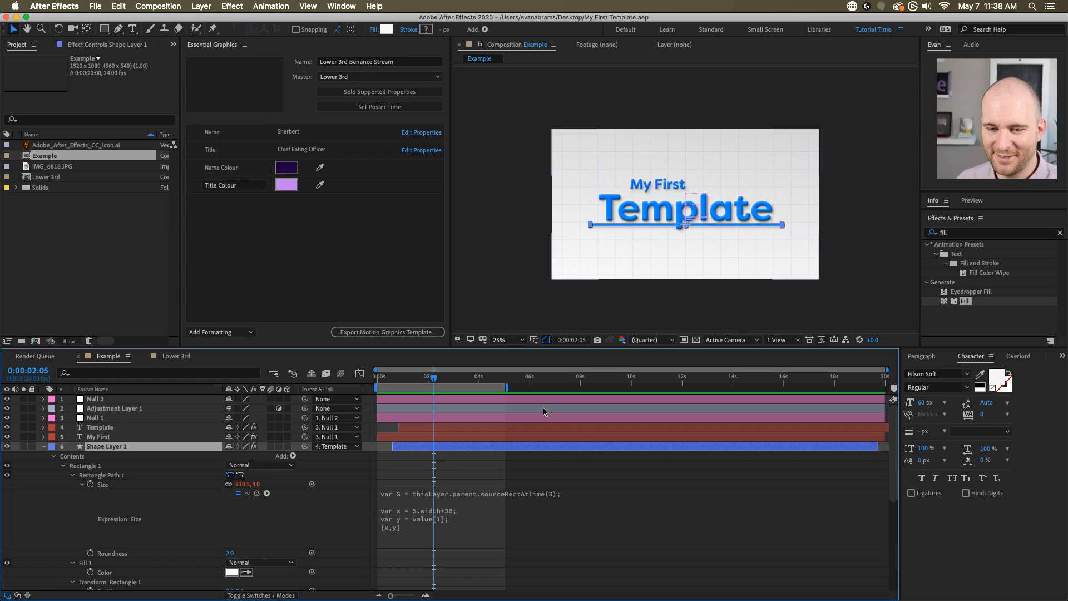
# - Replay the title animation from 0:00:00:10 and stop at 0:00:01:23
pyautogui.click(450, 379)
pyautogui.moveTo(449, 379); pyautogui.dragTo(387, 383)
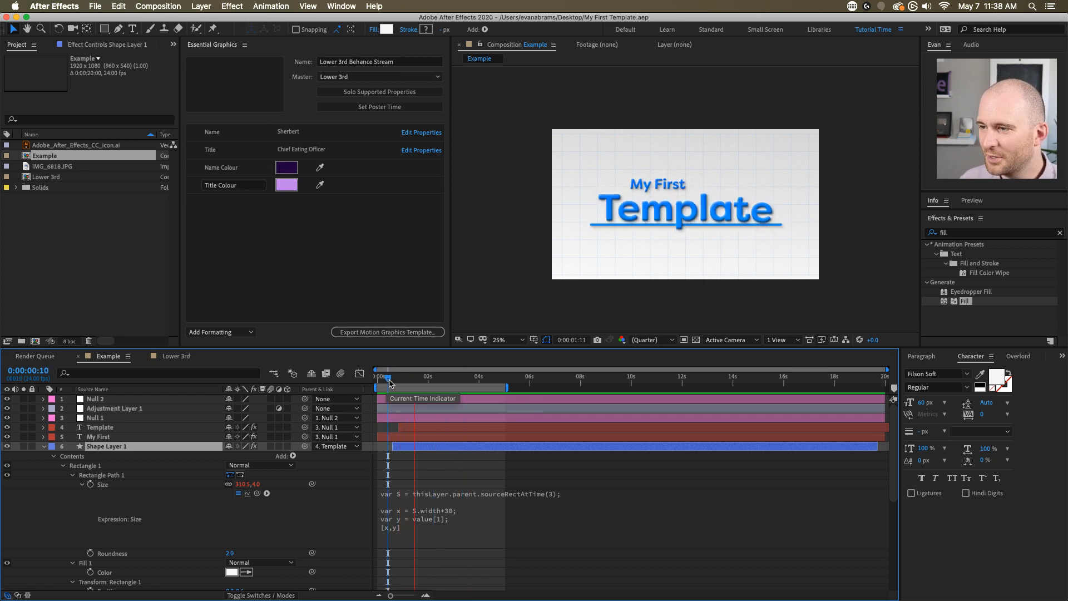
pyautogui.press('space')
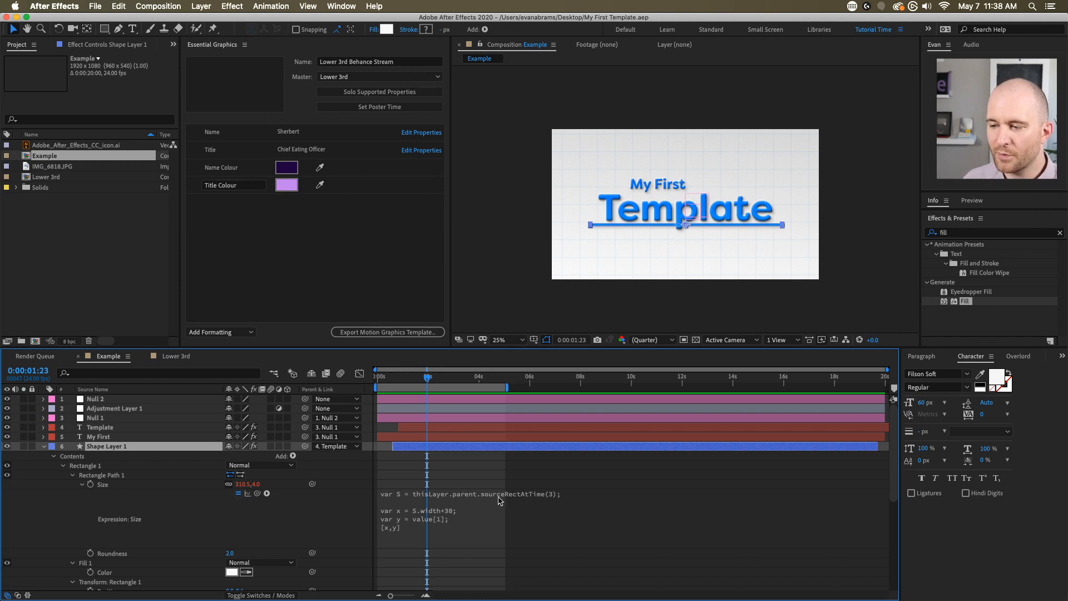
# - Replace the text of the Template layer with ".MoGrt" to test the underline's automatic width
pyautogui.doubleClick(459, 437)
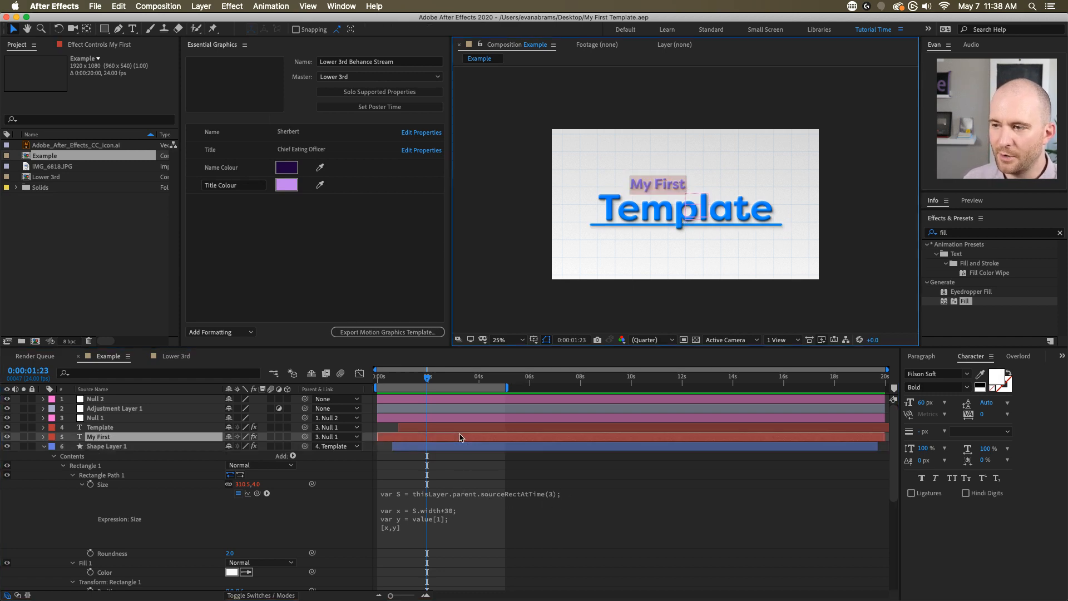
pyautogui.doubleClick(456, 427)
pyautogui.write('.Mo')
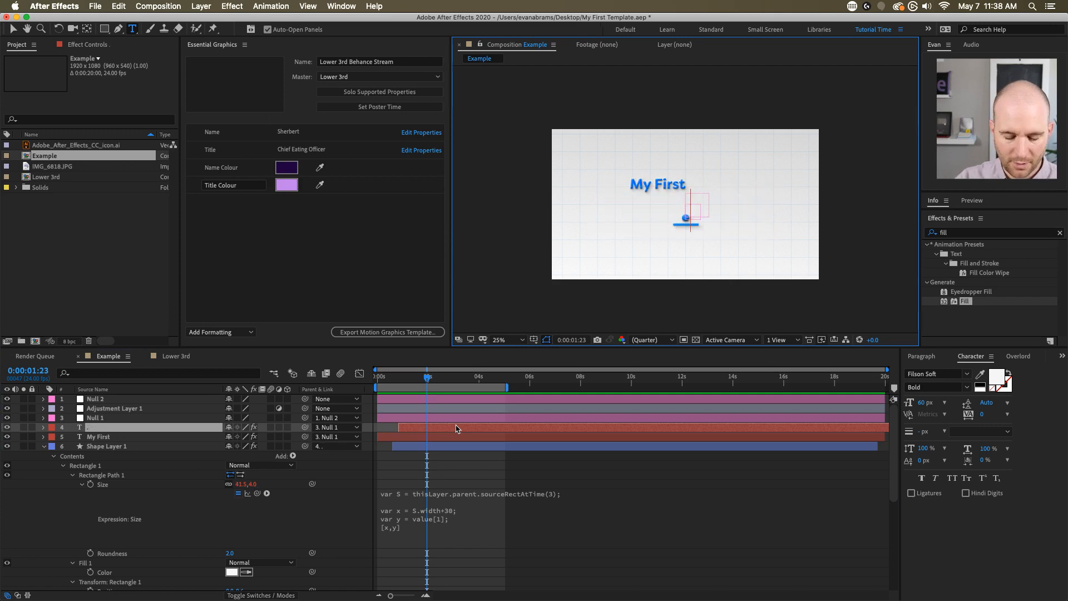
pyautogui.write('t')
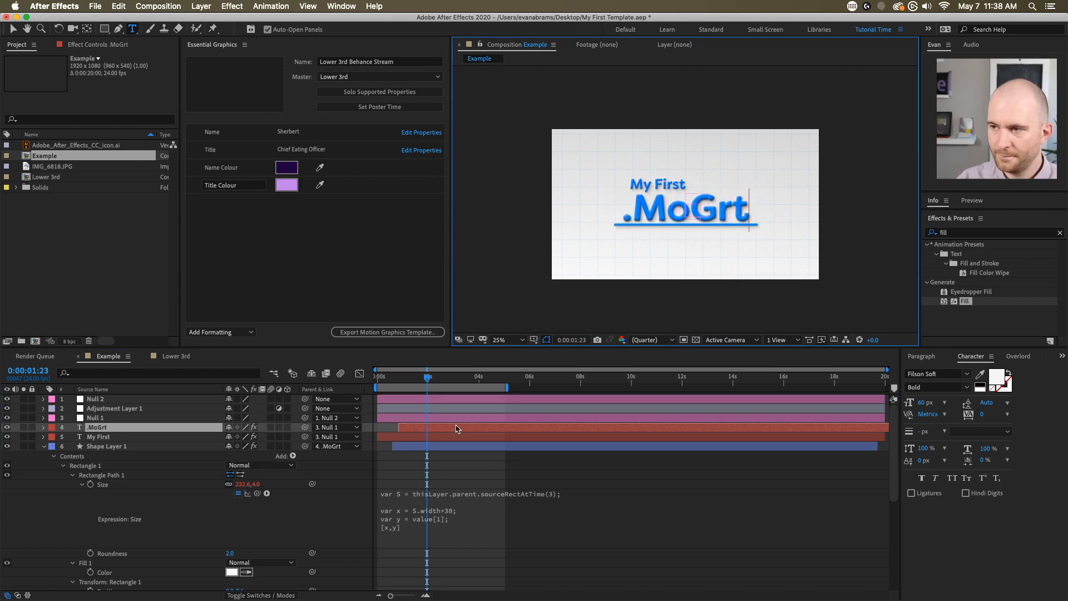
# - Commit the .MoGrt text edit and examine up close how the underline spans the text
pyautogui.press('KP_Enter')
pyautogui.scroll(2, 809, 228)
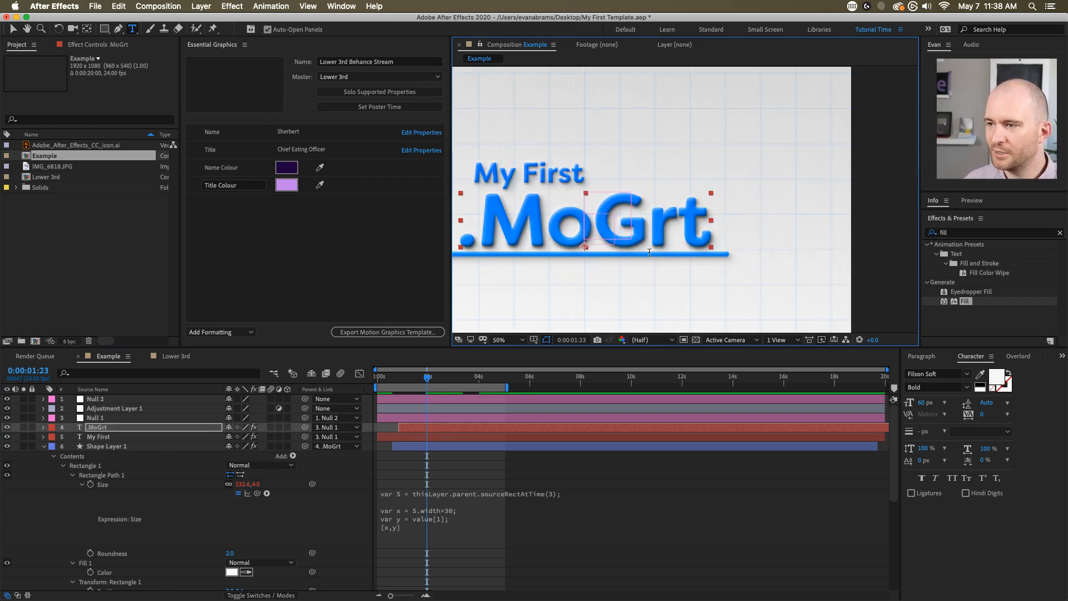
pyautogui.click(547, 447)
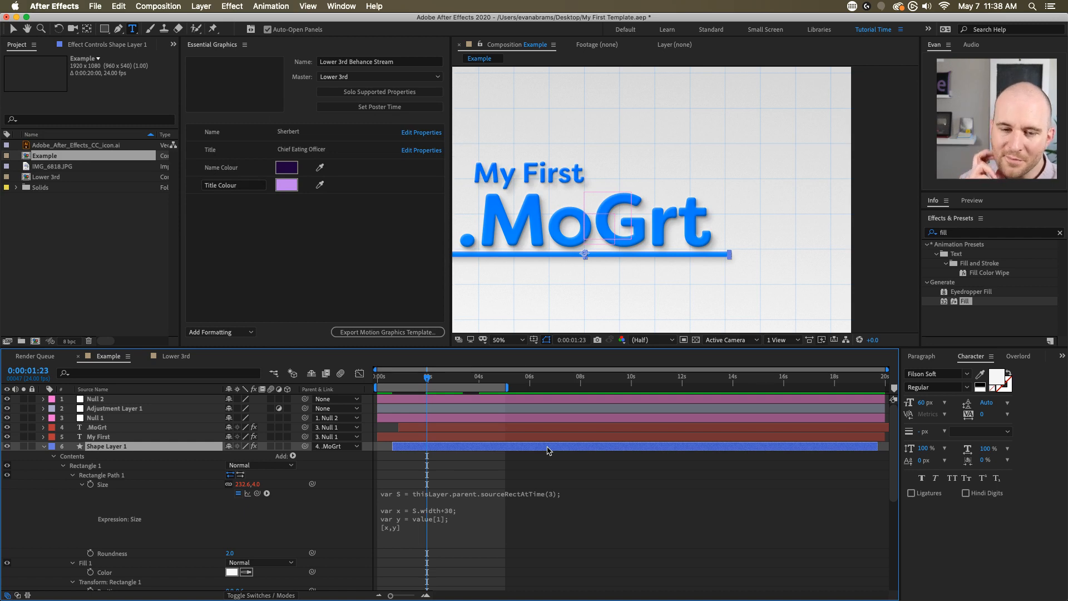
pyautogui.click(548, 456)
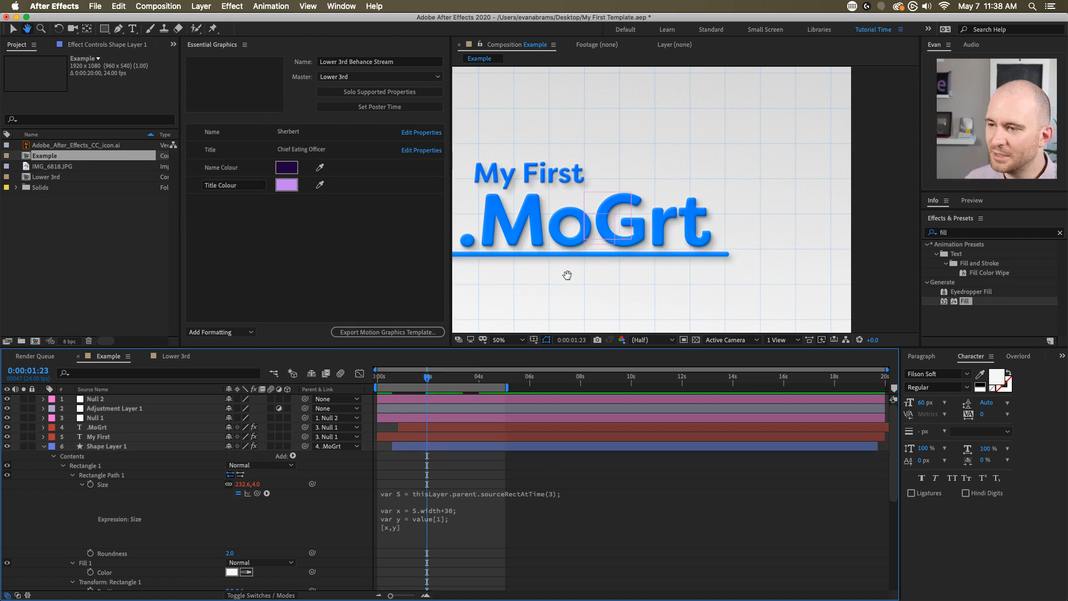
pyautogui.moveTo(576, 270); pyautogui.dragTo(610, 252)
pyautogui.press('v')
pyautogui.scroll(1, 621, 238)
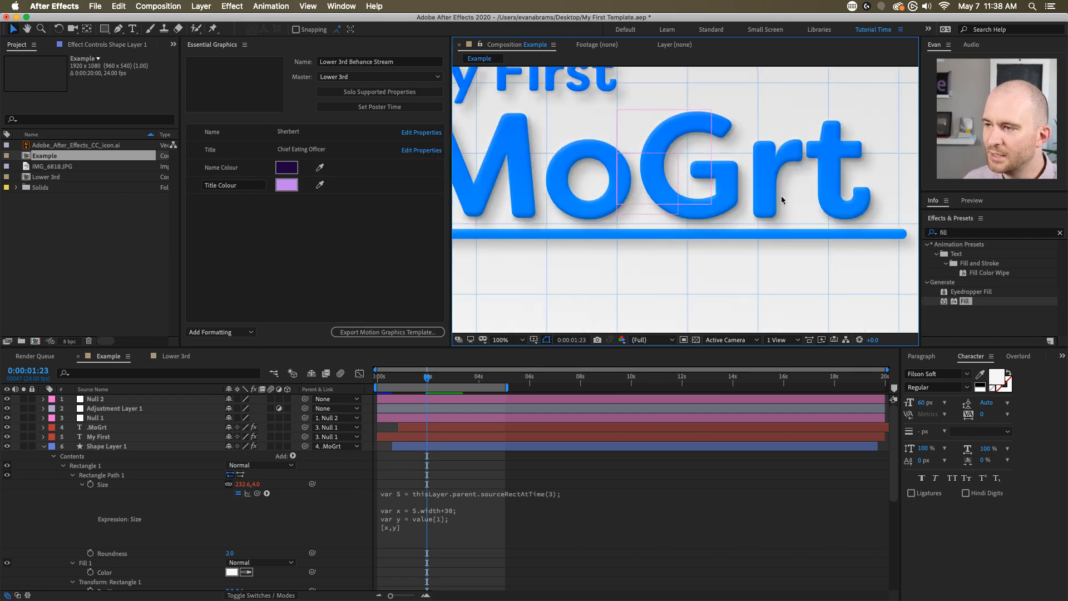
pyautogui.scroll(-1, 887, 232)
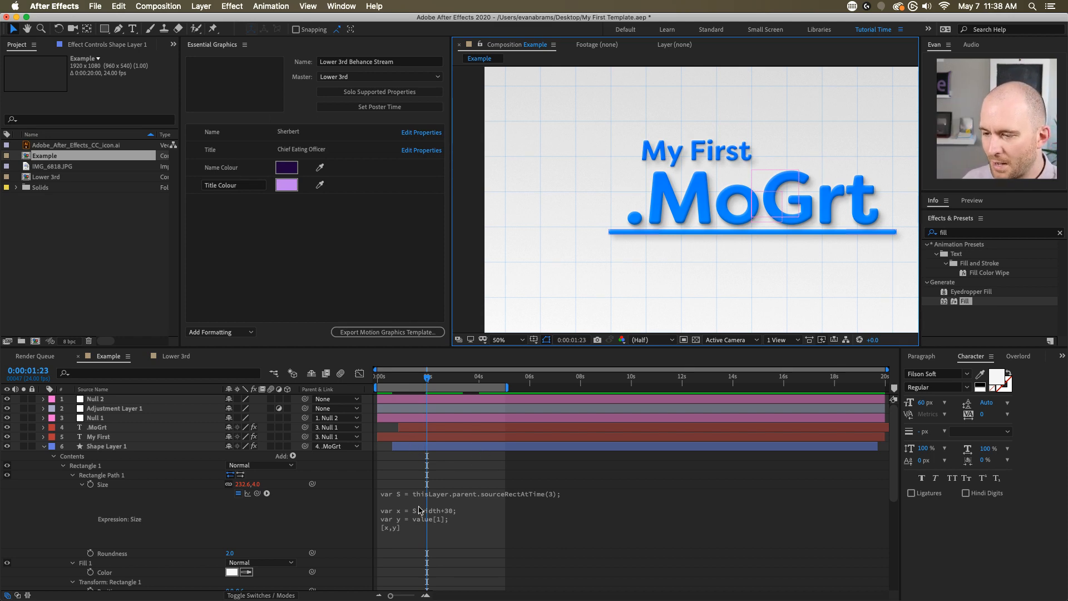
# - Select the underline's Size property and preview the Example animation from the first frame, stopping at 0:00:01:19
pyautogui.click(121, 483)
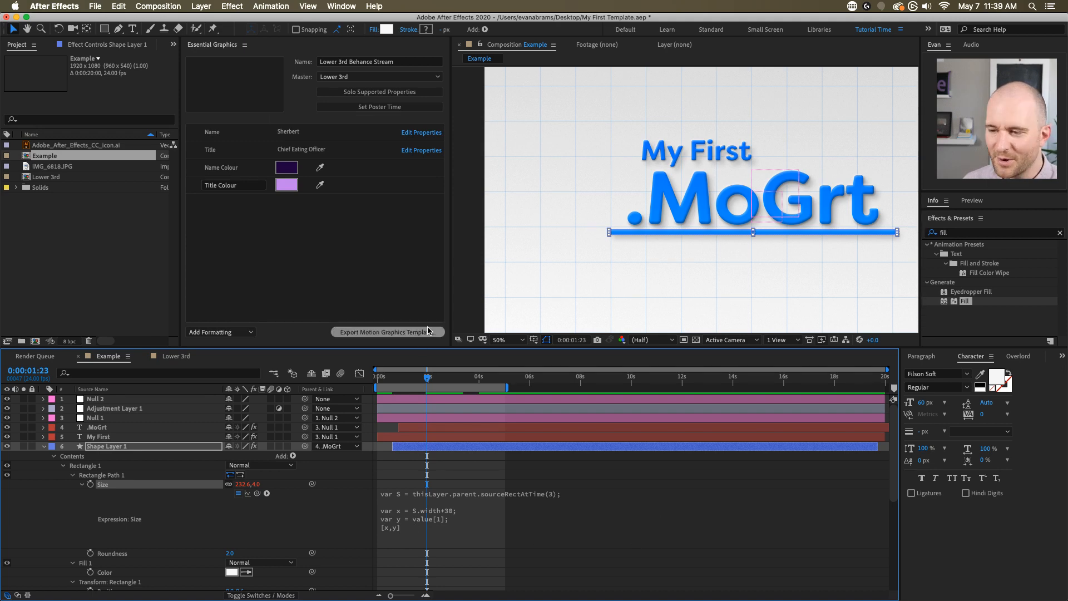
pyautogui.press('Home')
pyautogui.scroll(-2, 709, 199)
pyautogui.press('space')
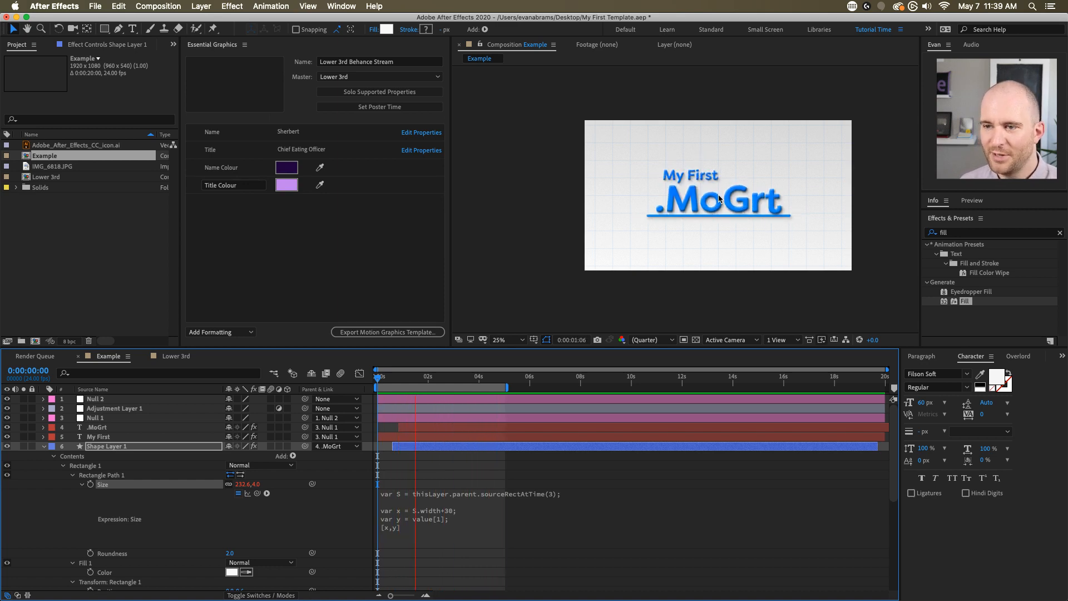
pyautogui.press('space')
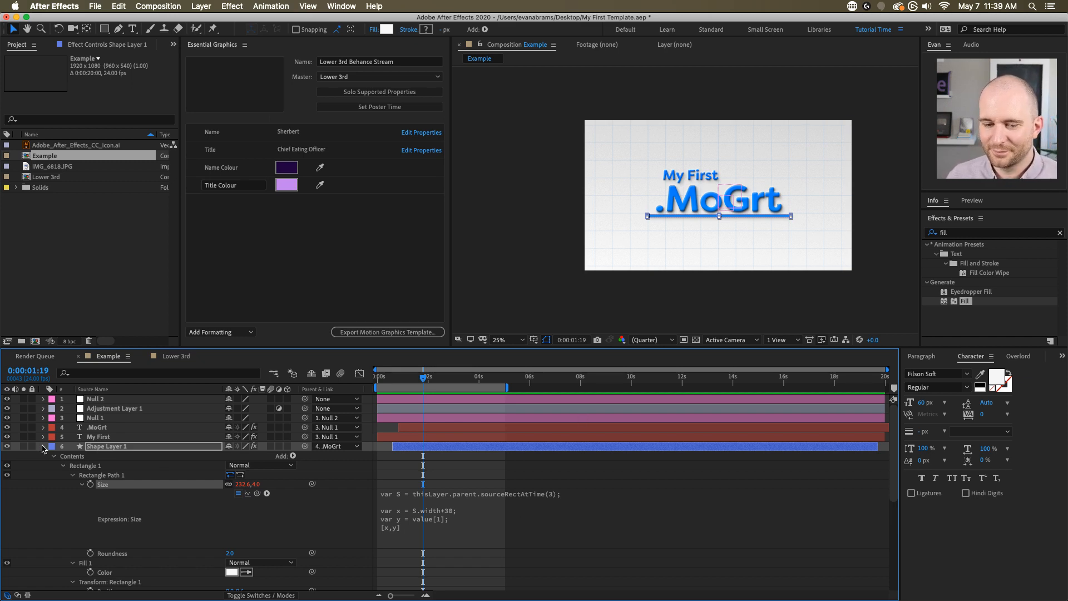
# - Collapse Shape Layer 1 in the timeline and select the White Solid 1 layer
pyautogui.click(43, 447)
pyautogui.click(136, 501)
pyautogui.click(134, 457)
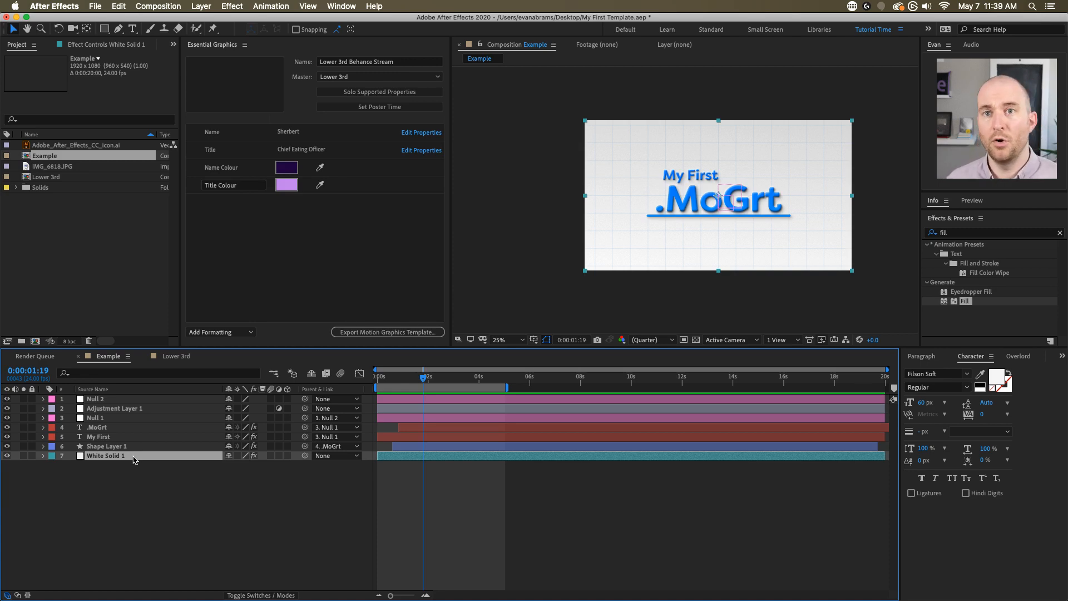
# - Switch to Premiere Pro, select the lower third clip on V2 and play the sequence from the clip's start
pyautogui.press('super+Tab')
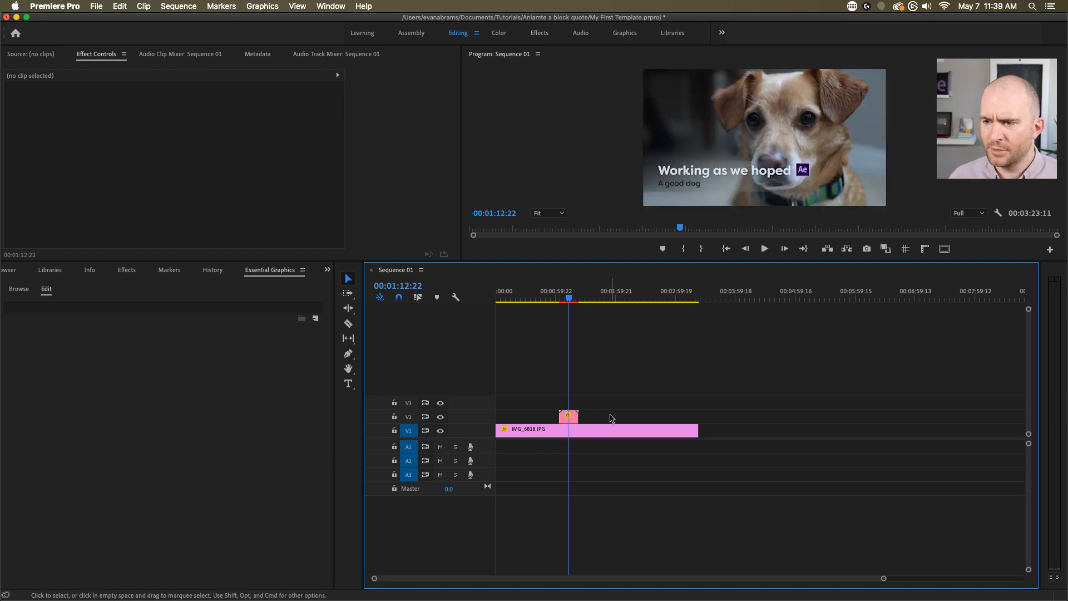
pyautogui.press('=')
pyautogui.moveTo(587, 420); pyautogui.dragTo(656, 419)
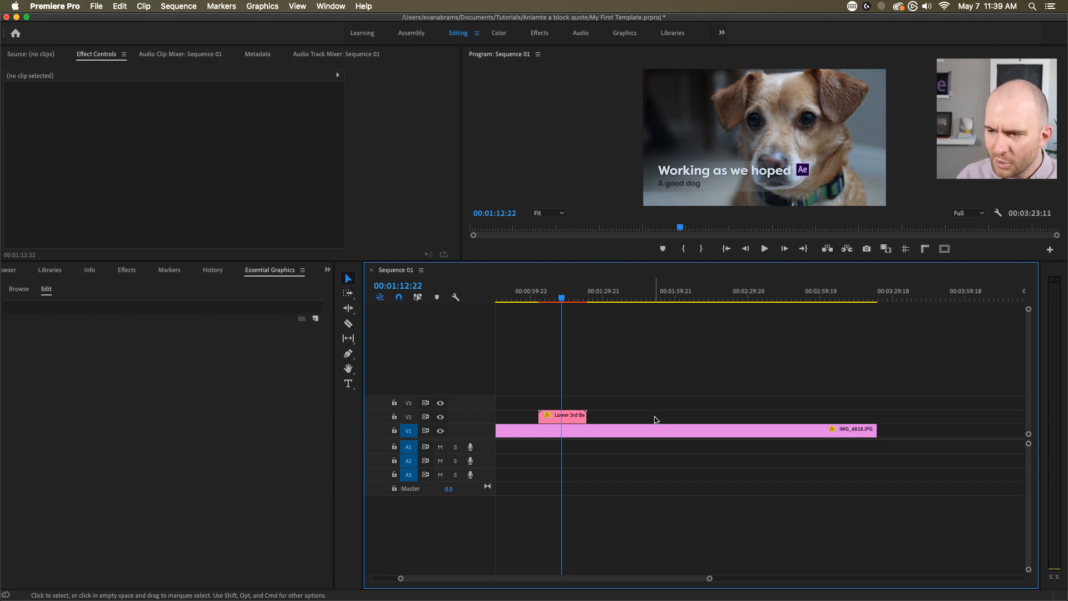
pyautogui.click(567, 417)
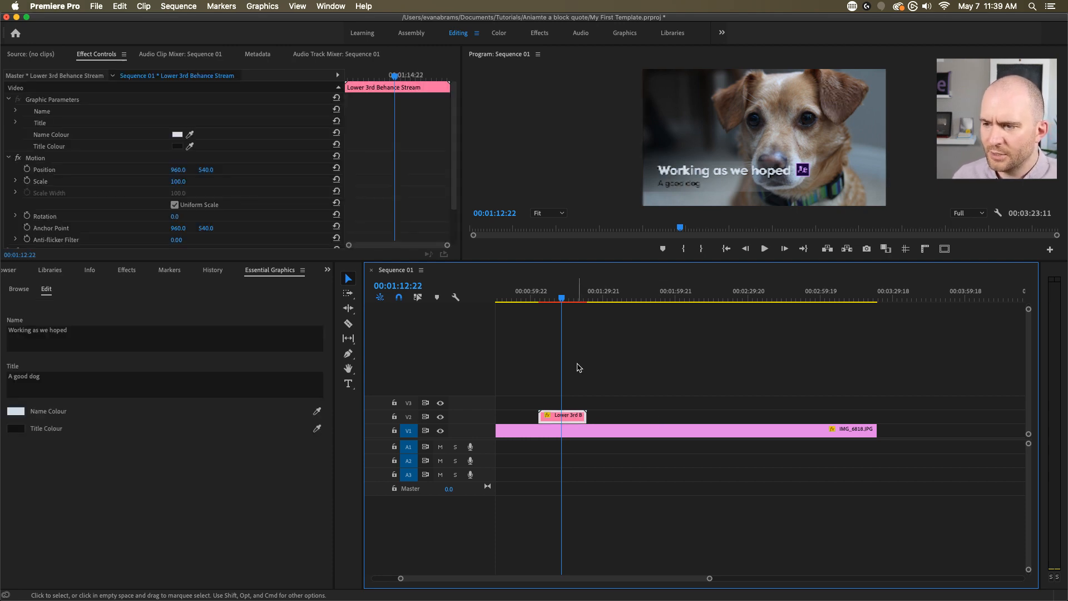
pyautogui.click(532, 301)
pyautogui.press('space')
pyautogui.hscroll(-2, 532, 303)
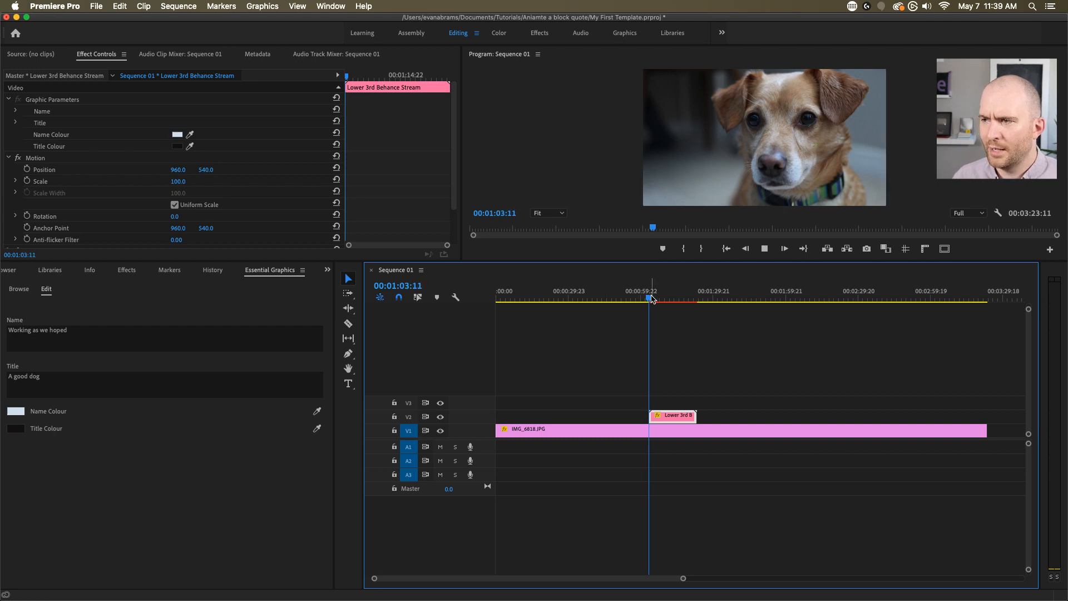
# - Trim the end of the lower third clip on V2 well back and replay it from 00:01:03:11
pyautogui.moveTo(696, 416); pyautogui.dragTo(666, 418)
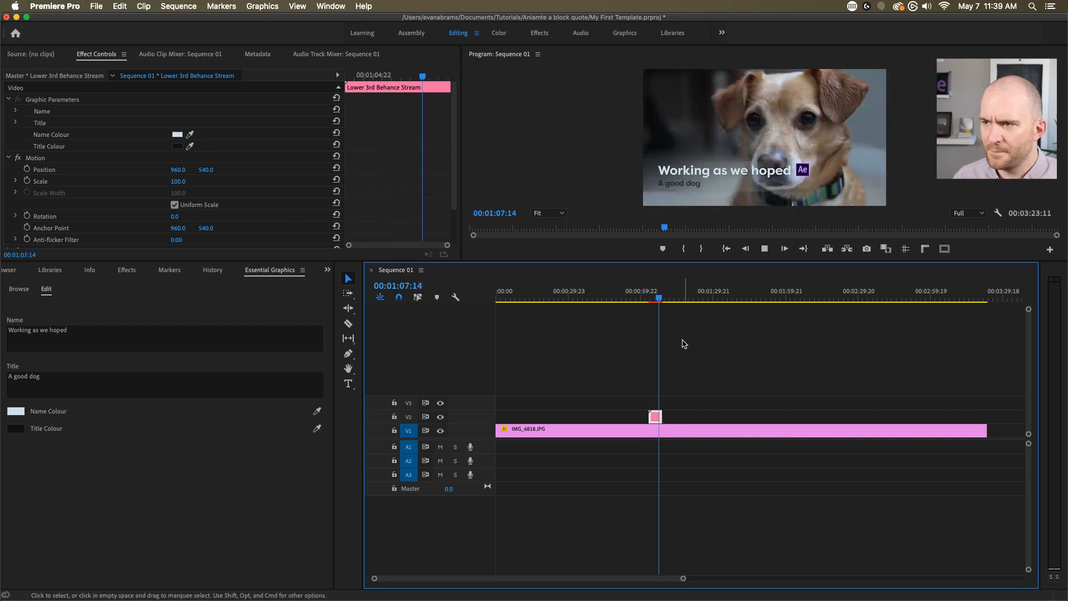
pyautogui.moveTo(660, 298); pyautogui.dragTo(649, 299)
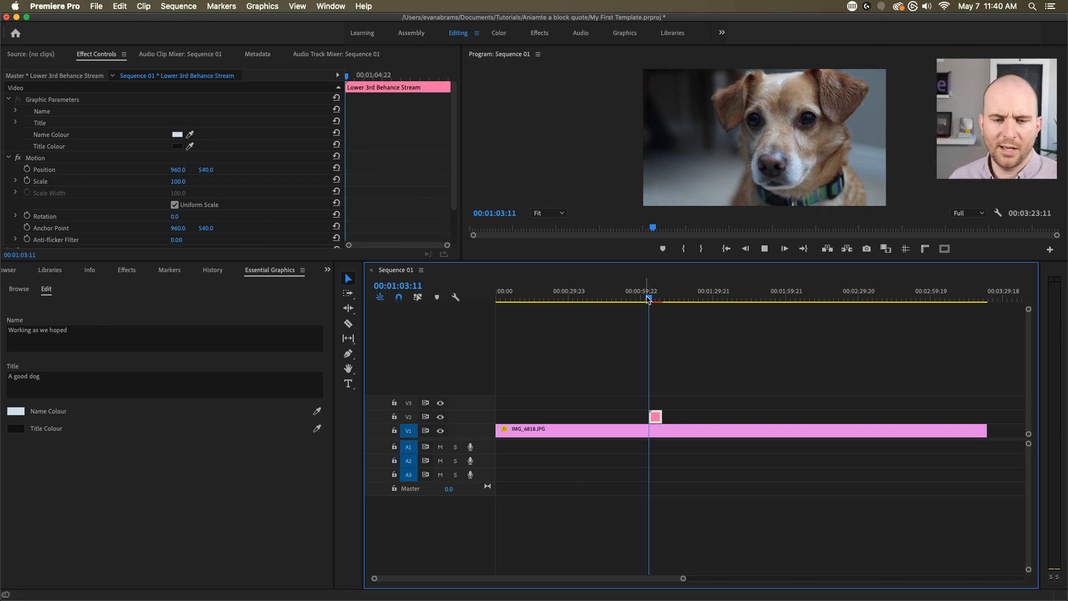
pyautogui.press('space')
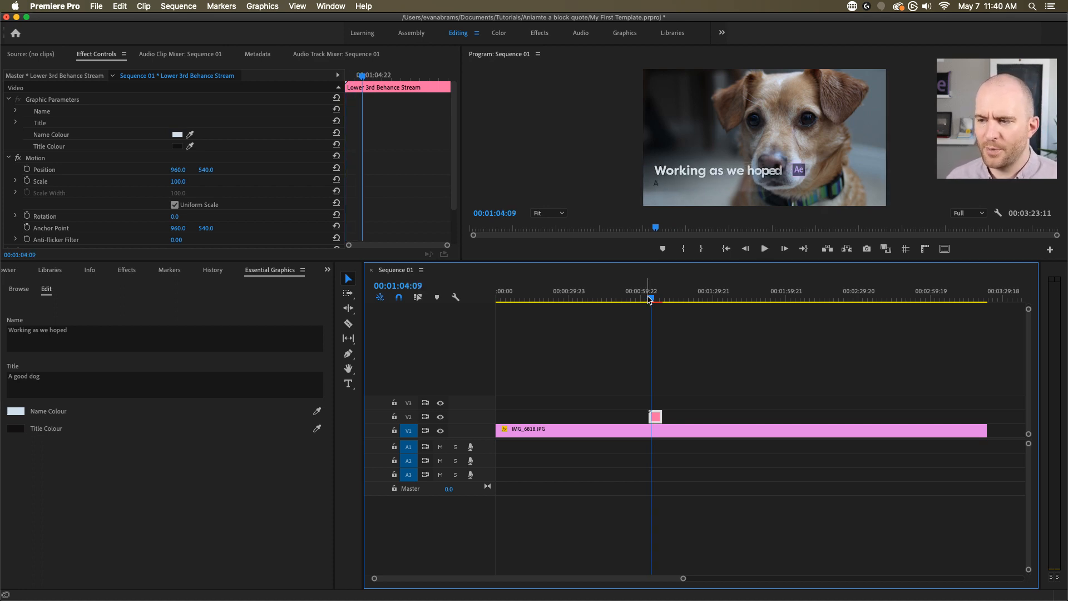
# - Switch to After Effects, extend the Example work area over the full composition and deselect all layers
pyautogui.press('super+Tab')
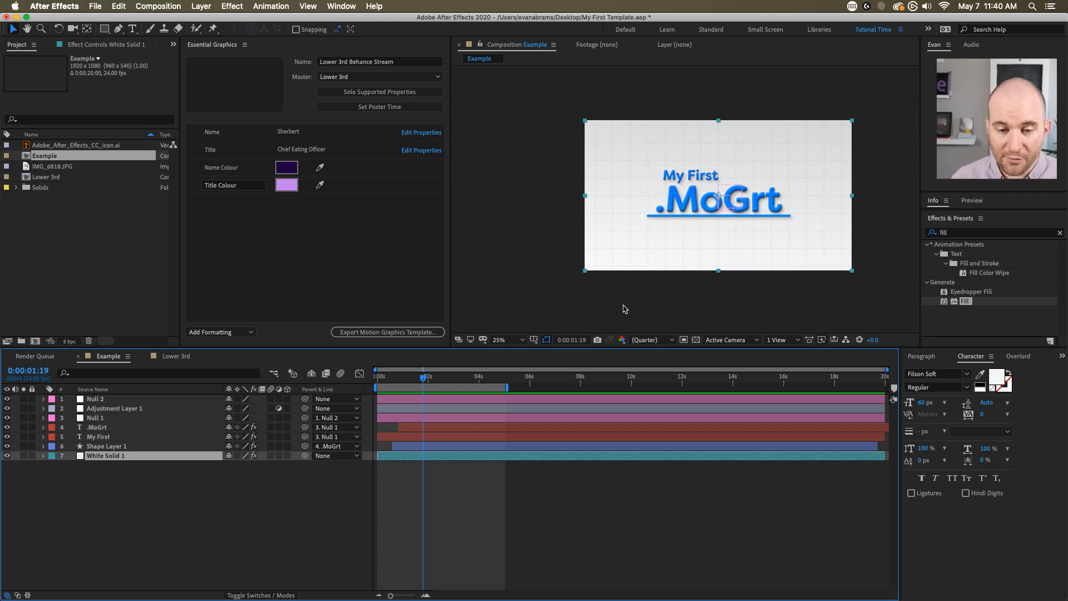
pyautogui.doubleClick(504, 387)
pyautogui.click(470, 495)
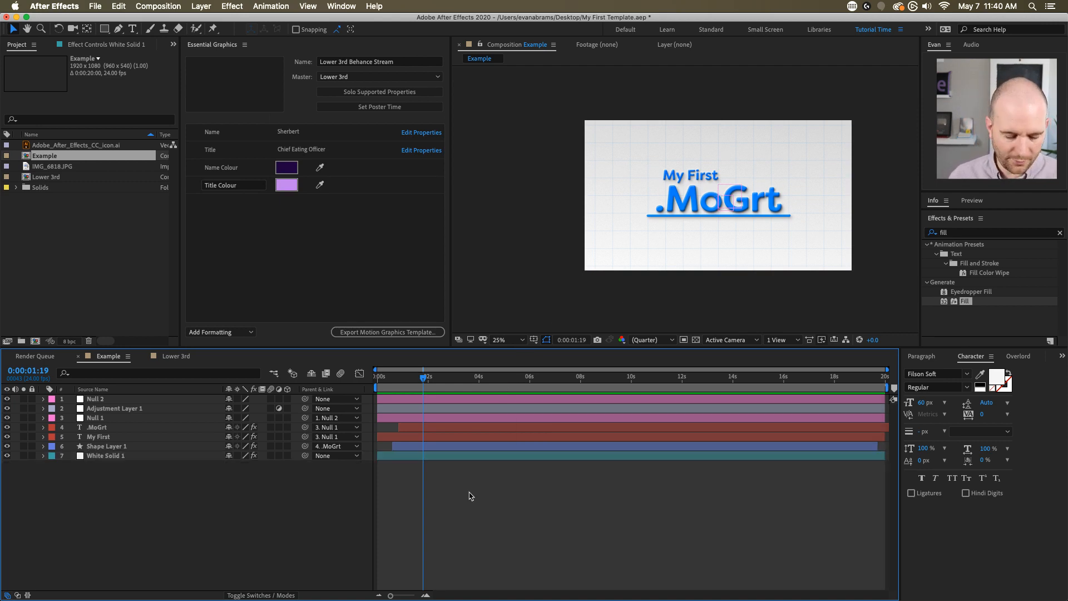
# - Reveal the keyframed properties of all layers and move the playhead to .MoGrt's first Opacity keyframe at 0:00:03:08
pyautogui.press('u')
pyautogui.scroll(-1, 471, 496)
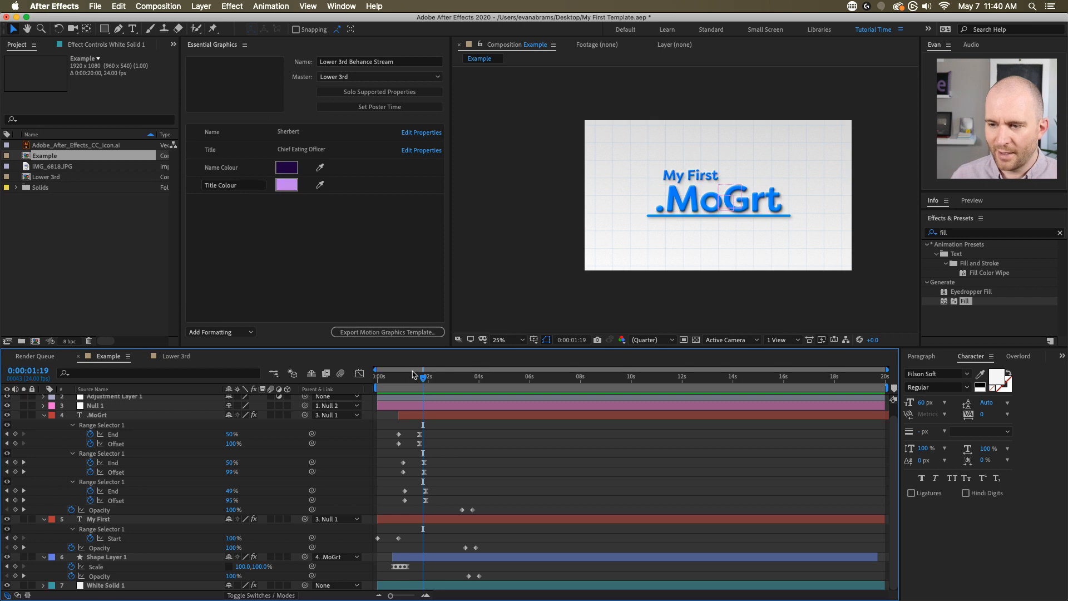
pyautogui.moveTo(420, 376); pyautogui.dragTo(462, 409)
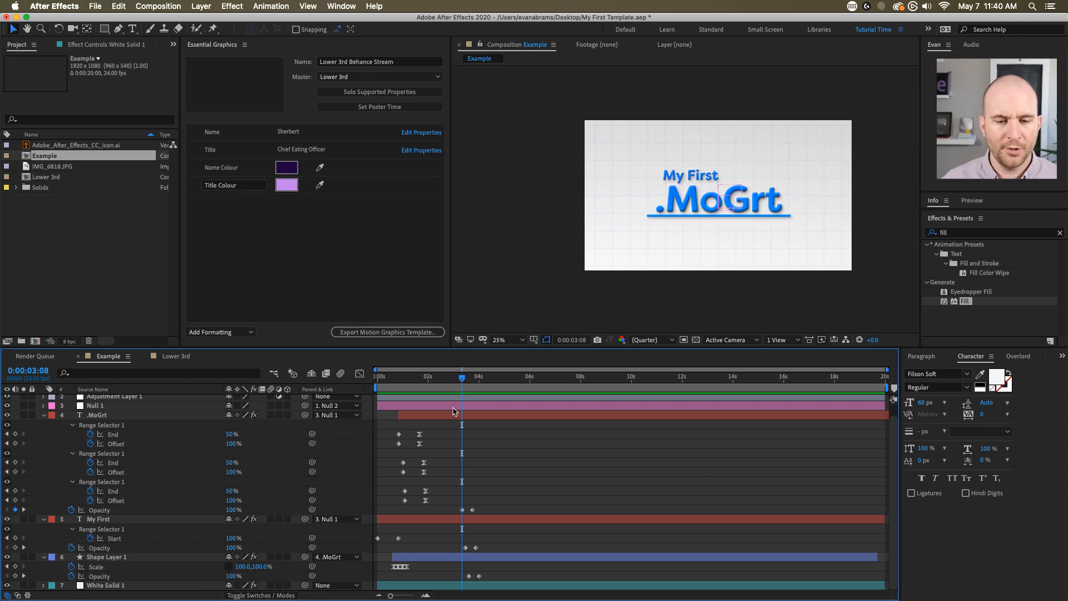
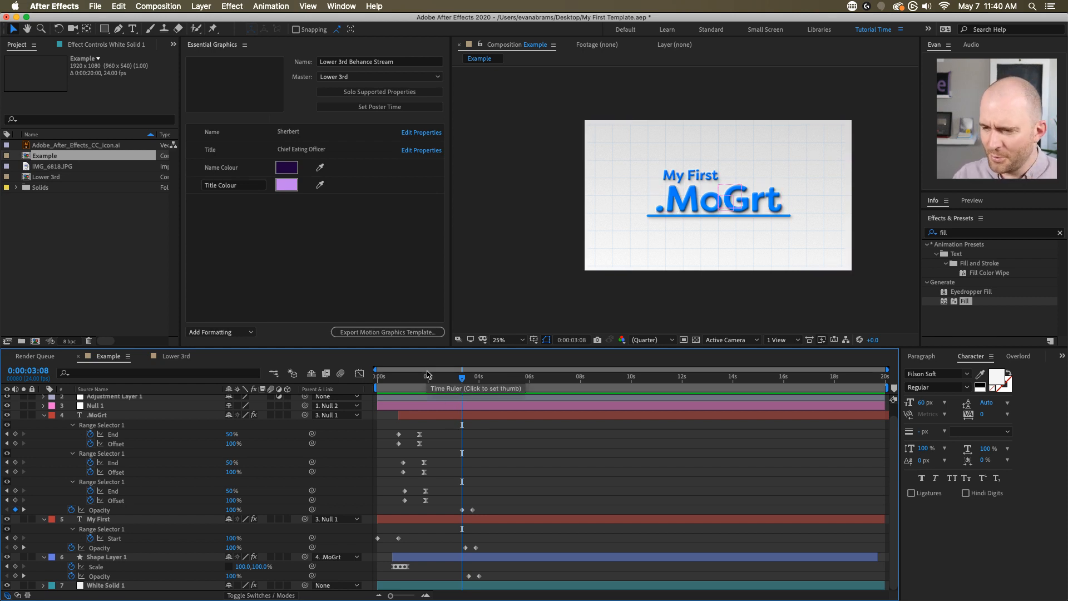
# - Hide the layers' keyframed properties, starting with .MoGrt, and reveal them again for all layers
pyautogui.click(91, 414)
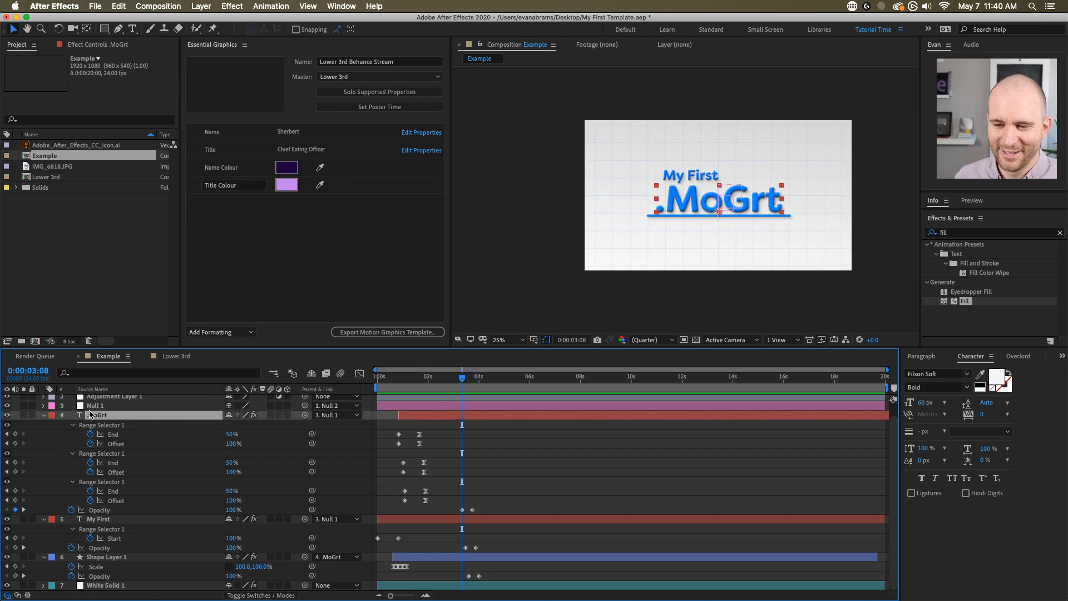
pyautogui.press('u')
pyautogui.click(141, 517)
pyautogui.press('u')
pyautogui.press('u')
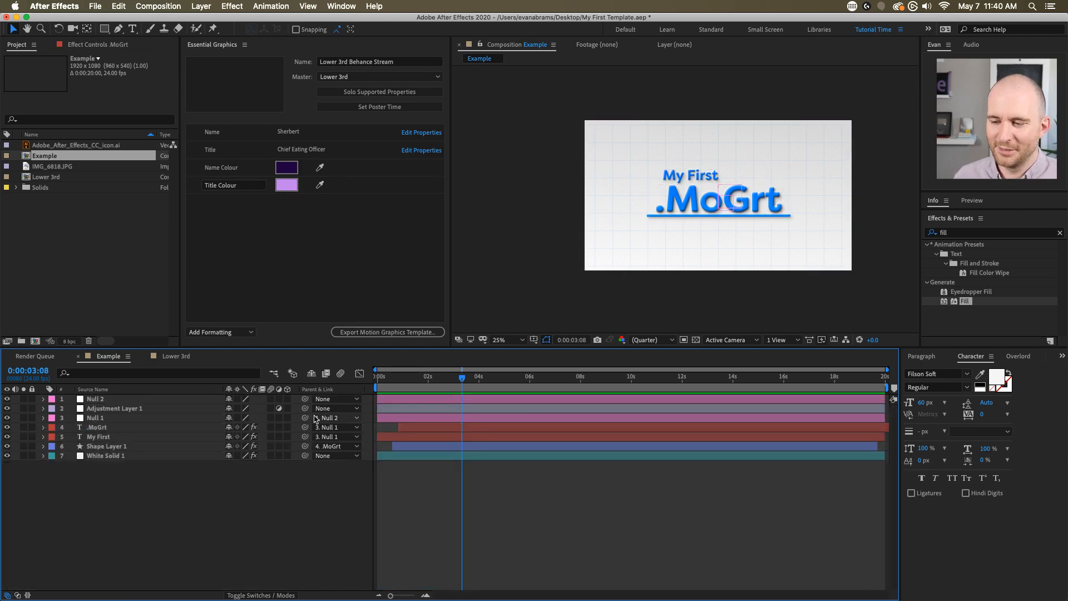
pyautogui.press('u')
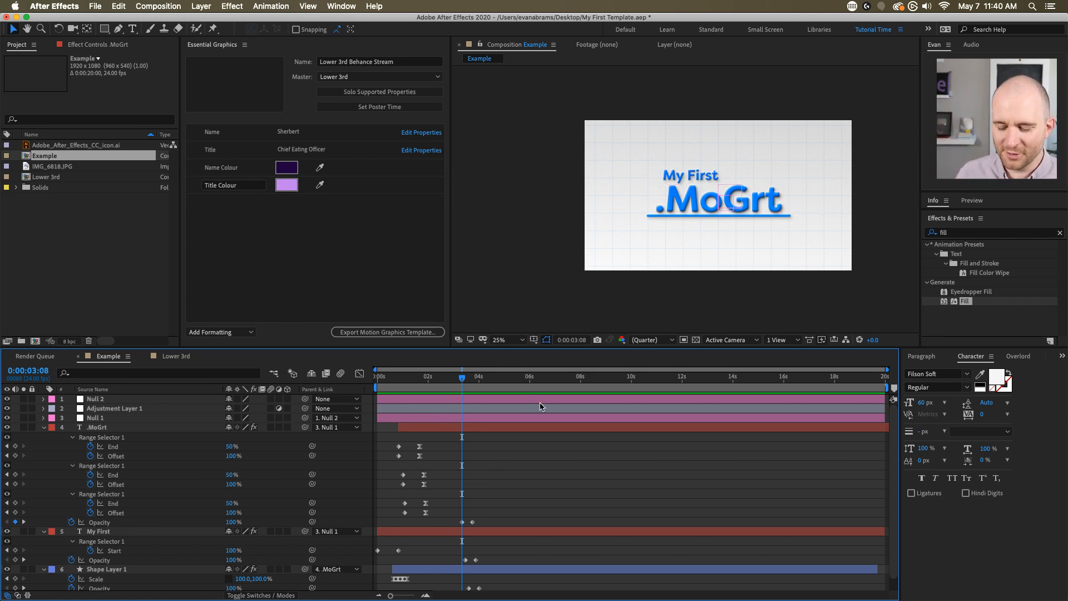
# - Add a composition marker at 0:00:03:08 and enable it as a protected region
pyautogui.click(513, 430)
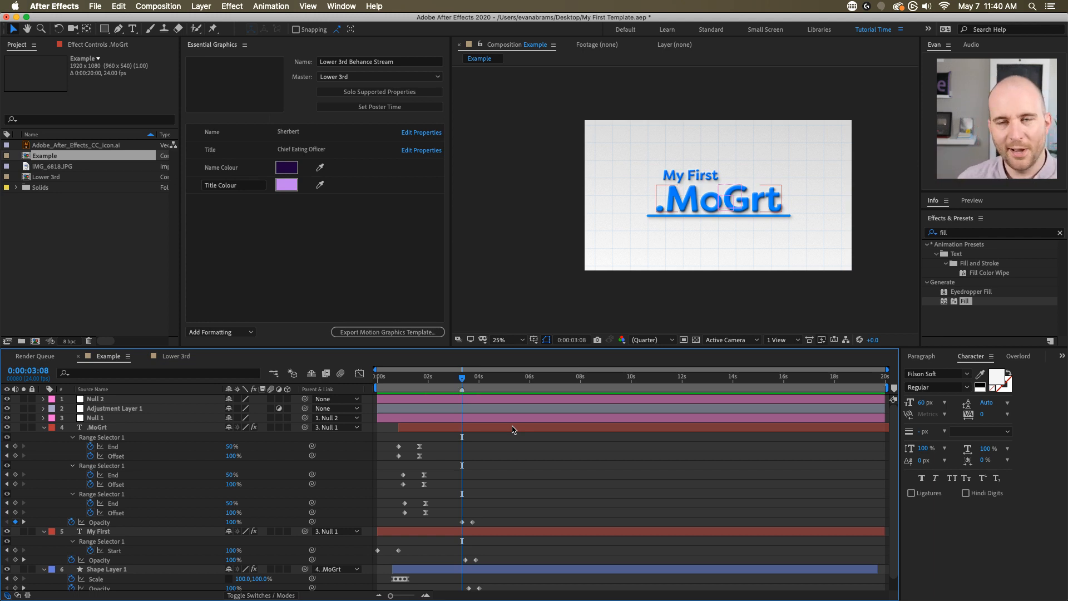
pyautogui.rightClick(461, 389)
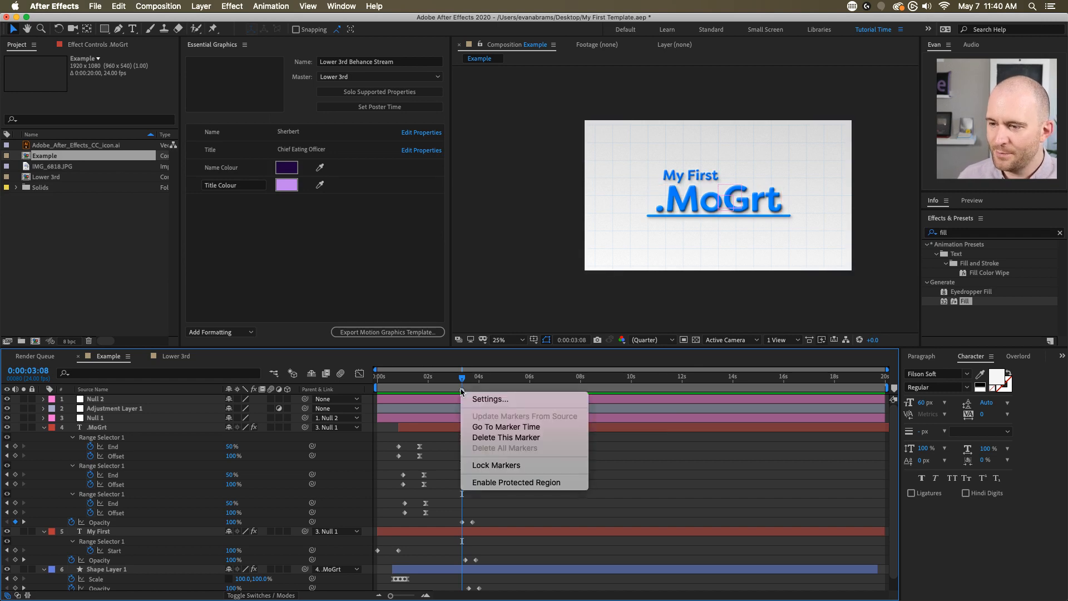
pyautogui.click(486, 482)
# - Shorten the fade-out's protected region so it ends just after the underline's last Opacity keyframe at 0:00:04:00
pyautogui.press(';')
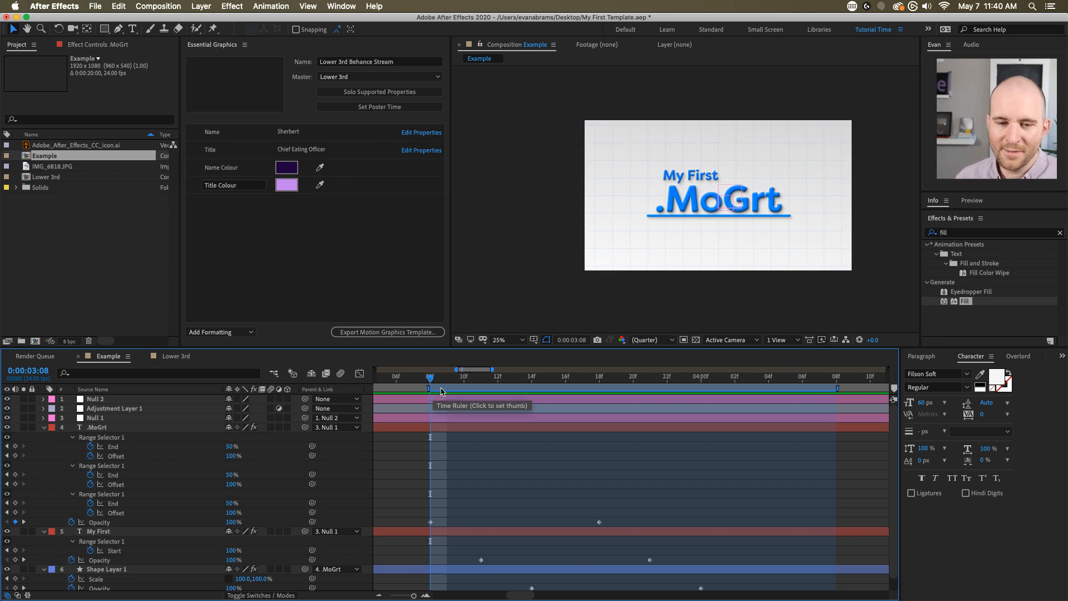
pyautogui.scroll(-1, 496, 470)
pyautogui.scroll(-1, 497, 471)
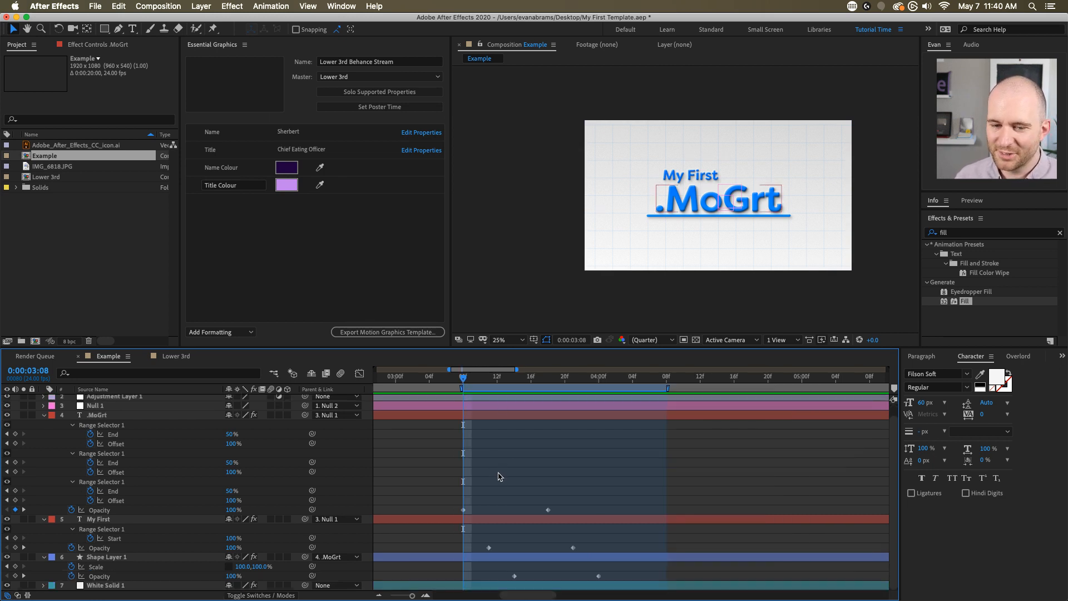
pyautogui.moveTo(463, 377); pyautogui.dragTo(599, 390)
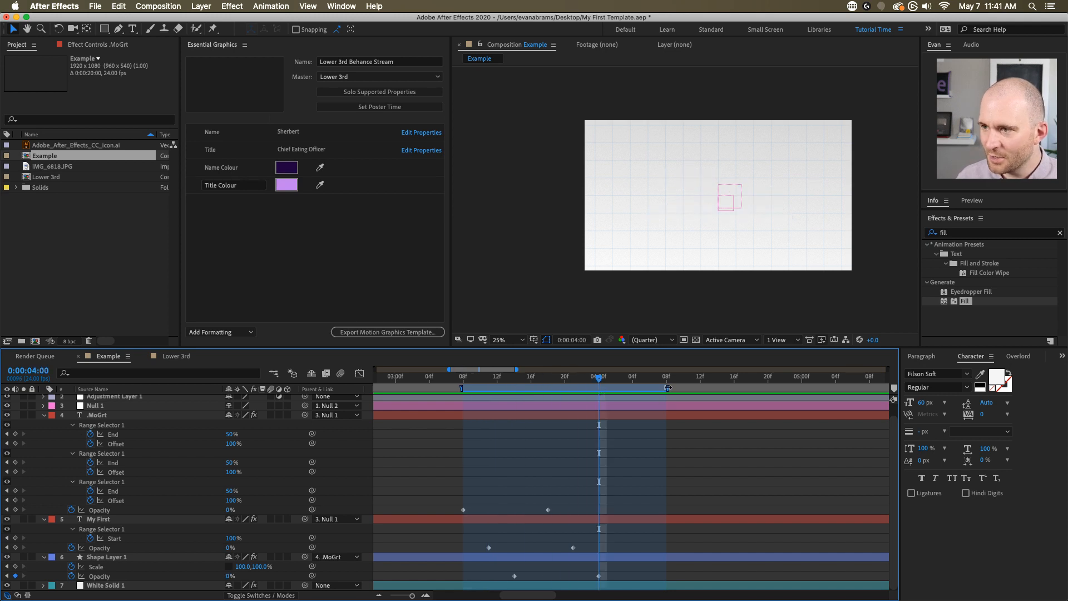
pyautogui.moveTo(667, 388); pyautogui.dragTo(609, 388)
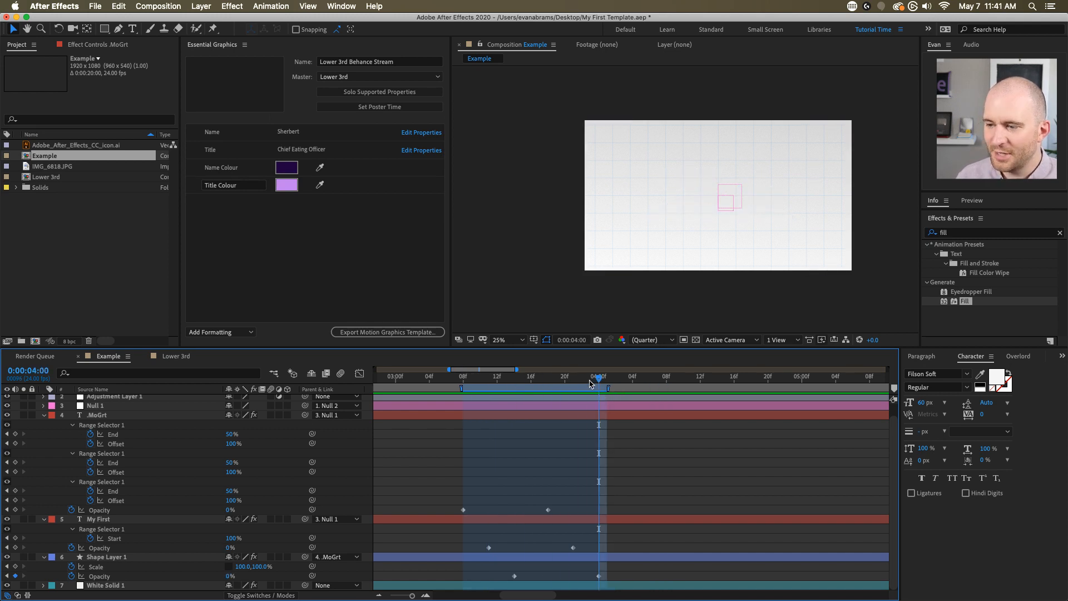
# - Add a composition marker at the first frame and enable it as a protected region
pyautogui.press('Home')
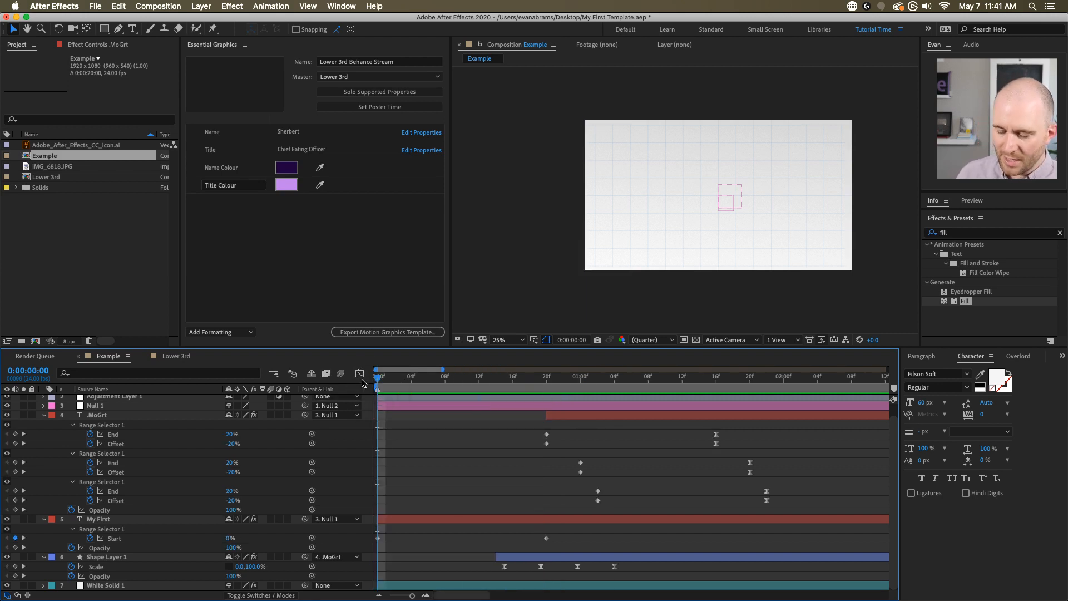
pyautogui.rightClick(378, 391)
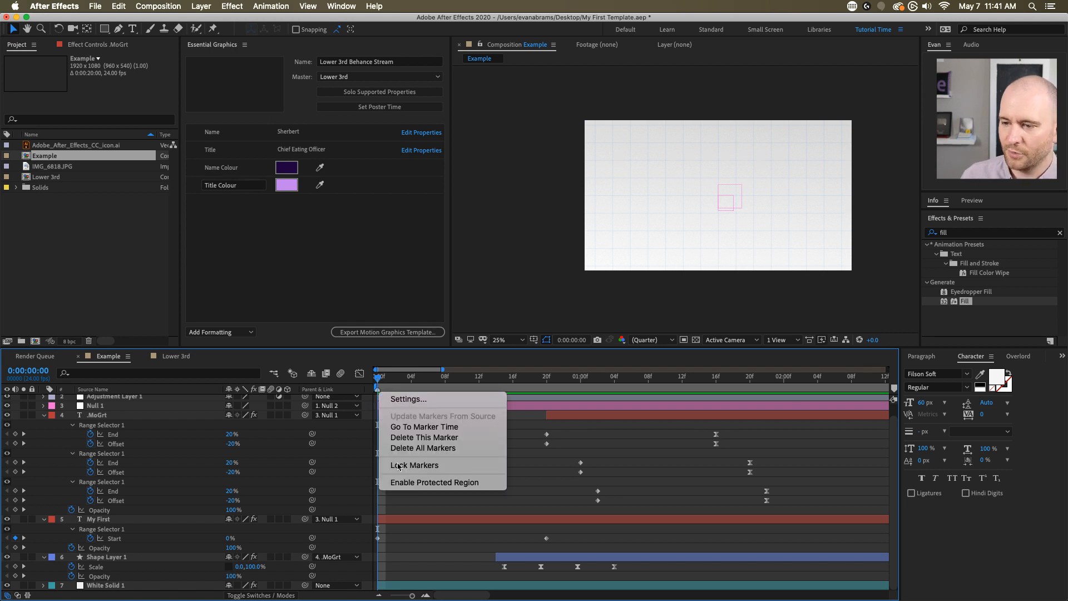
pyautogui.click(423, 486)
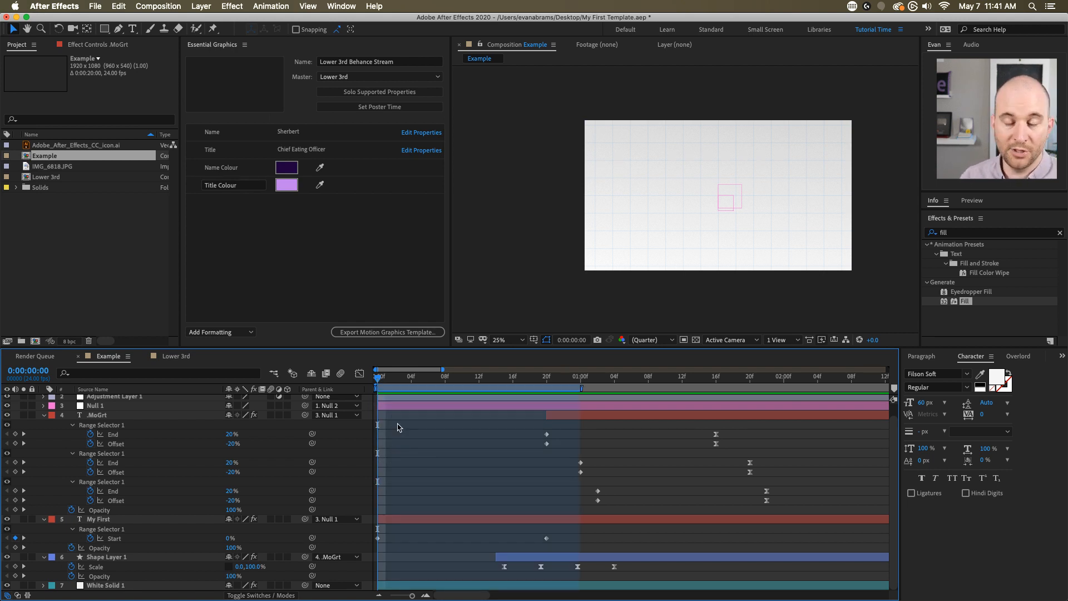
# - Extend the opening protected region to about 0:00:02:00, covering the text-in keyframes, and preview the animation from the first frame
pyautogui.press('-')
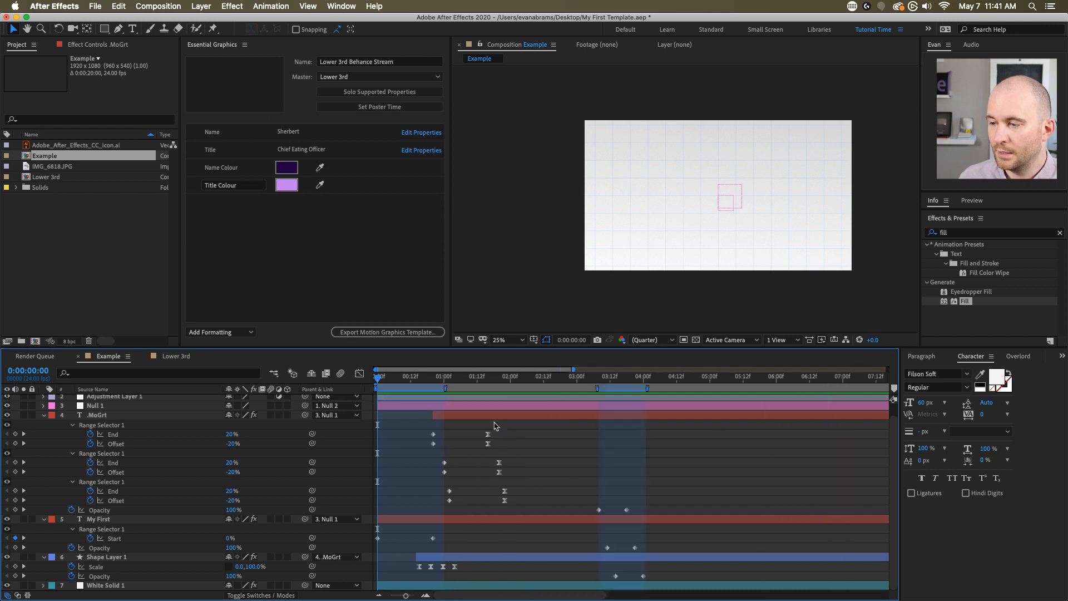
pyautogui.moveTo(446, 388)
pyautogui.mouseDown()
pyautogui.moveTo(512, 387)
pyautogui.moveTo(500, 380)
pyautogui.moveTo(304, 410)
pyautogui.mouseUp()
pyautogui.press('space')
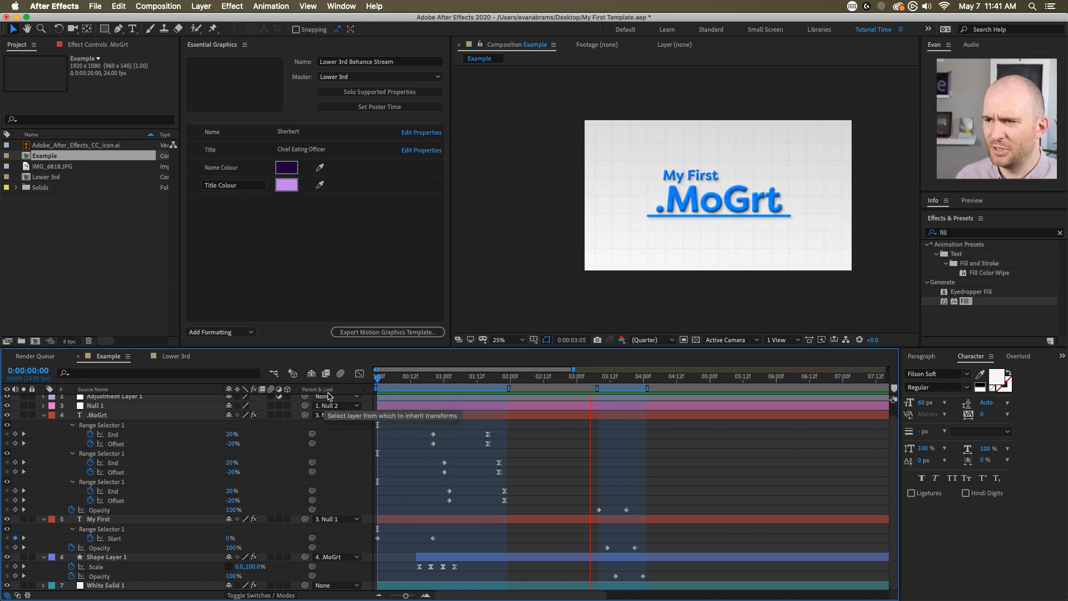
# - End the Example composition's work area just past the last keyframe at 0:00:04:00 and trim the composition to it
pyautogui.moveTo(634, 378); pyautogui.dragTo(643, 384)
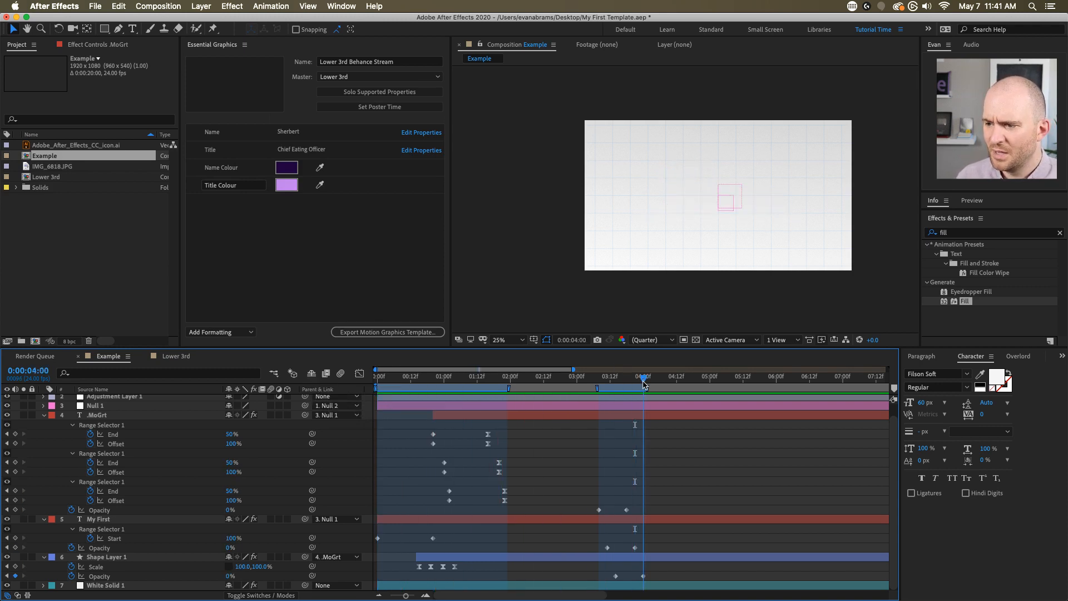
pyautogui.press(';')
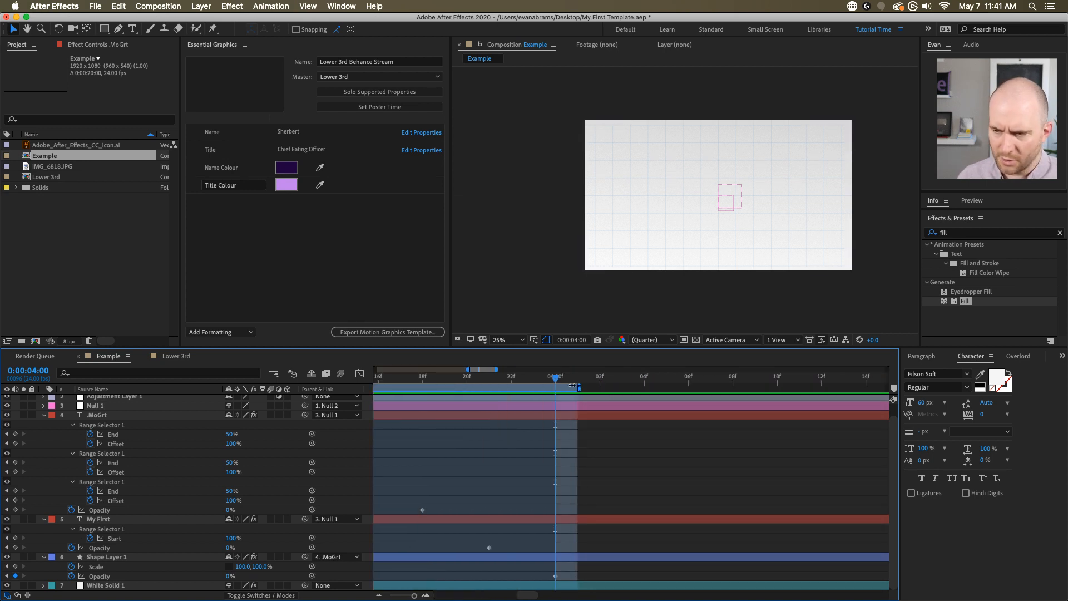
pyautogui.rightClick(563, 387)
pyautogui.click(587, 418)
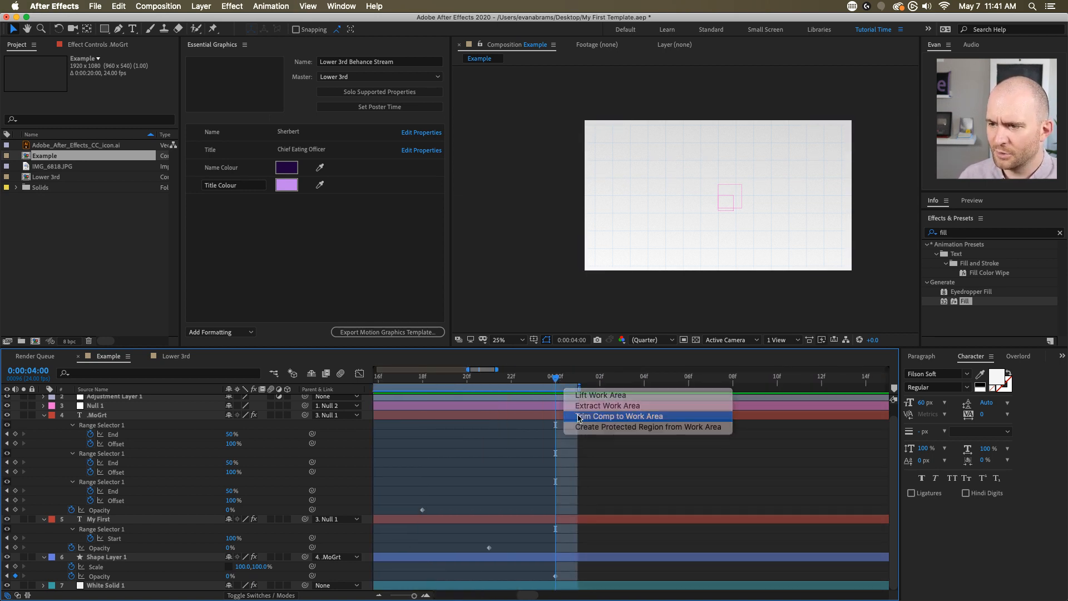
pyautogui.press(';')
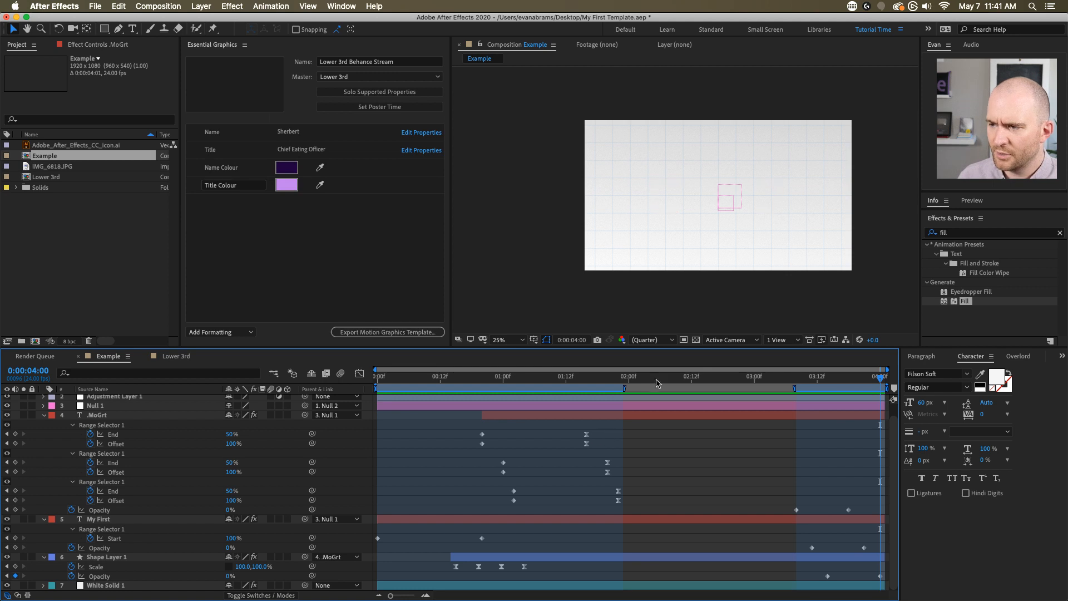
pyautogui.moveTo(646, 381); pyautogui.dragTo(699, 416)
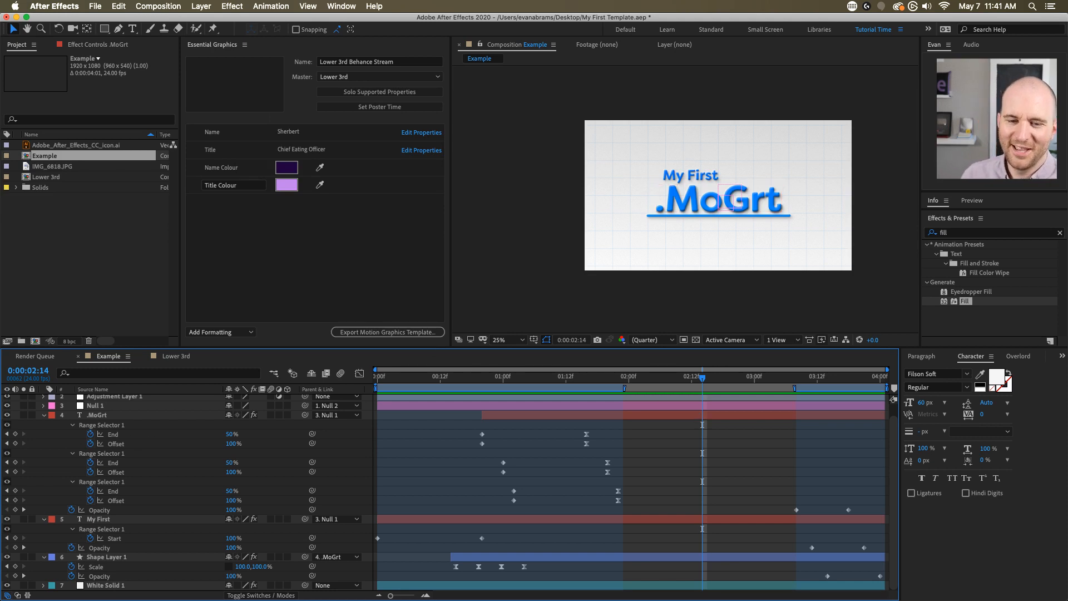
# - Create a 20-second HDTV 1080 24 composition named Comp 1 and add the Example composition to it as a layer
pyautogui.click(144, 278)
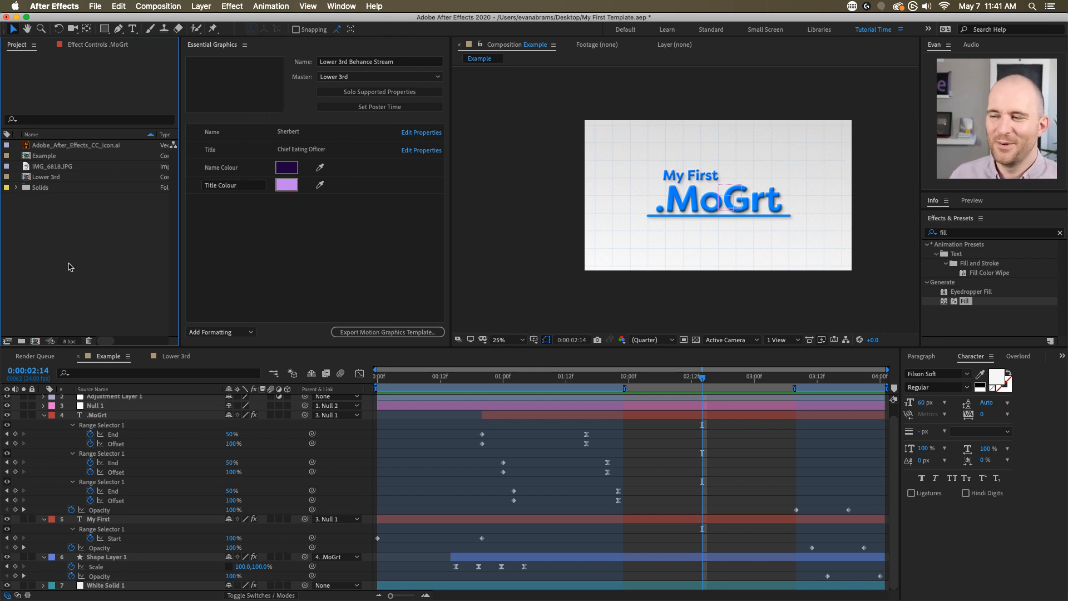
pyautogui.click(35, 340)
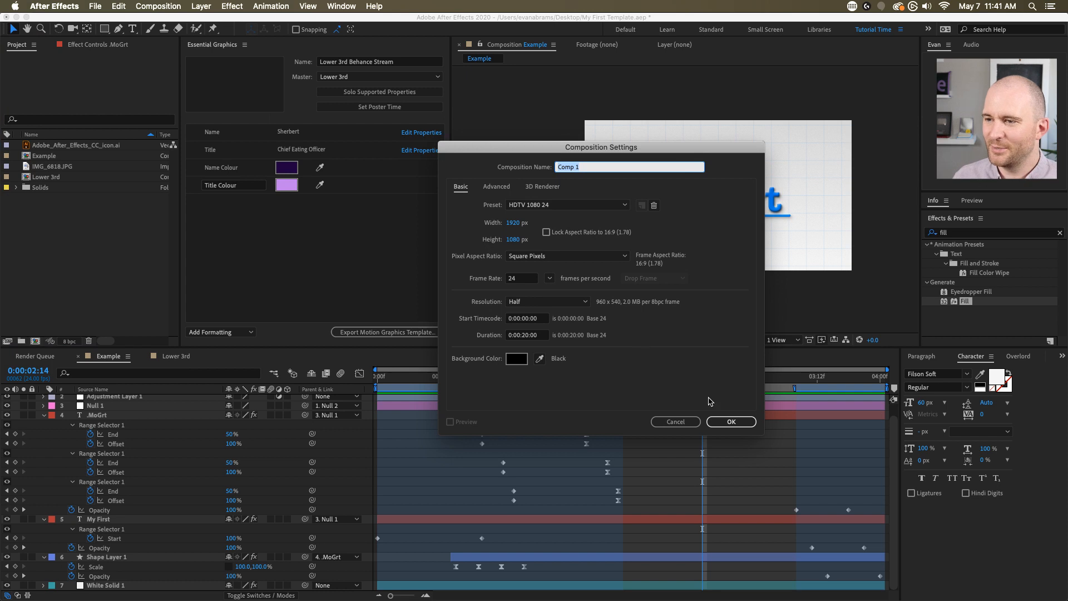
pyautogui.click(716, 421)
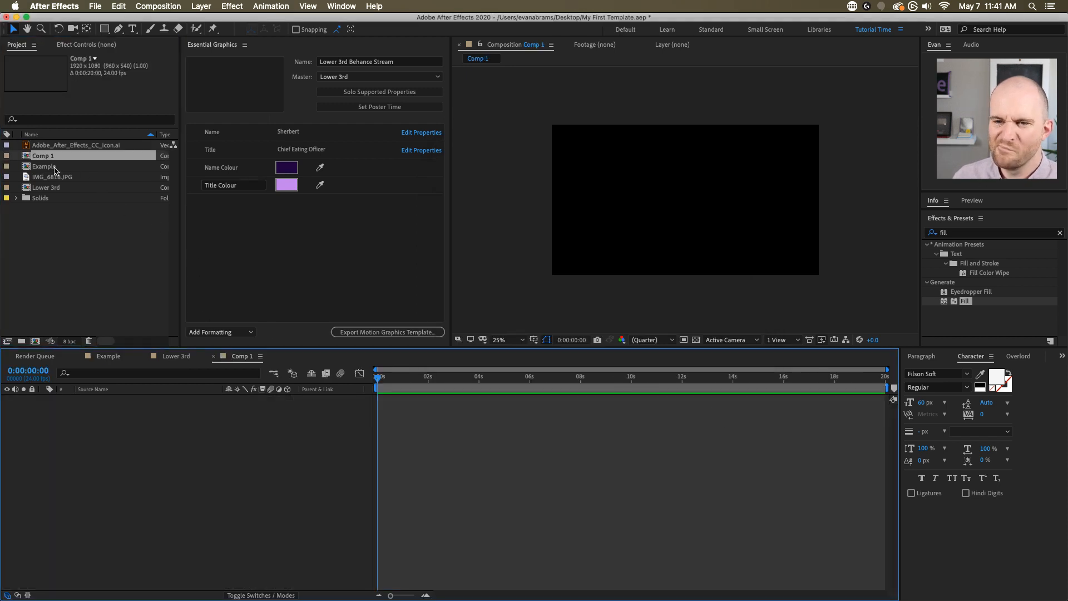
pyautogui.moveTo(56, 168); pyautogui.dragTo(568, 434)
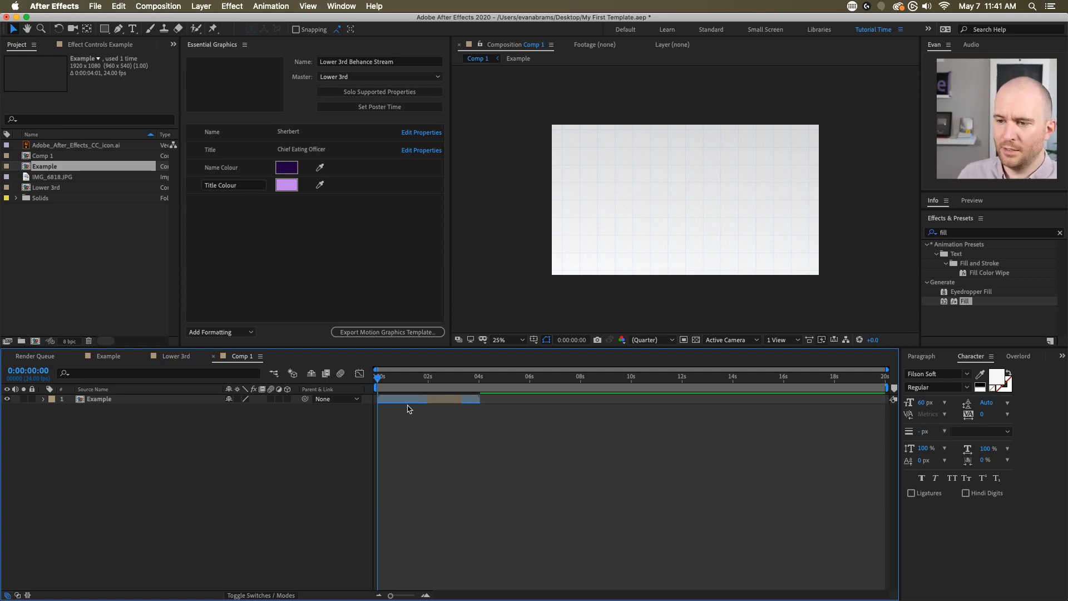
# - Extend the Example layer's end in Comp 1 to about 4.5 seconds and preview its animation from the first frame
pyautogui.click(441, 401)
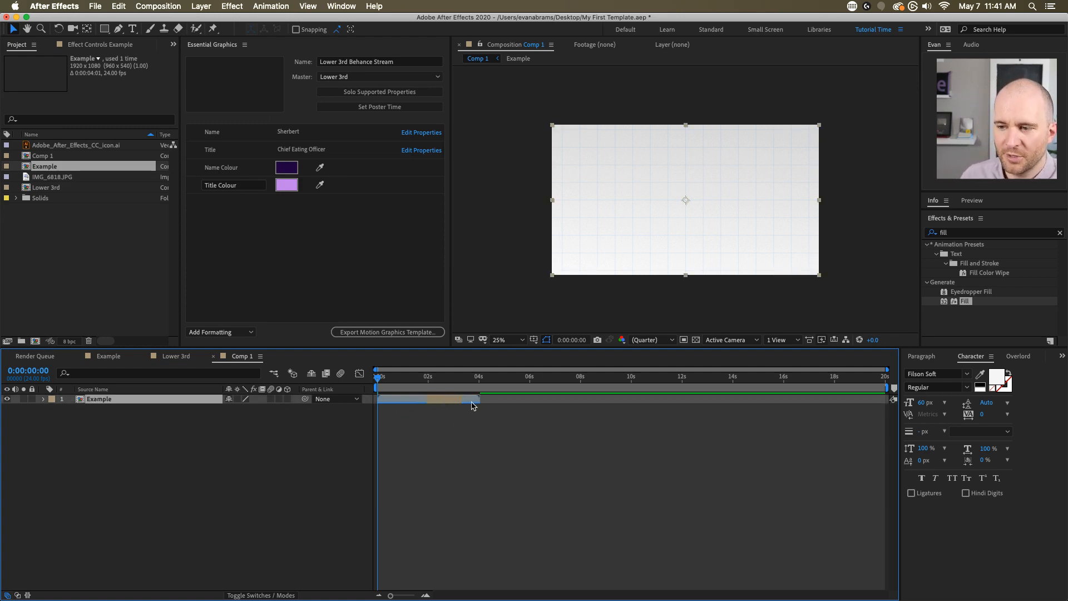
pyautogui.click(406, 383)
pyautogui.moveTo(404, 384); pyautogui.dragTo(404, 385)
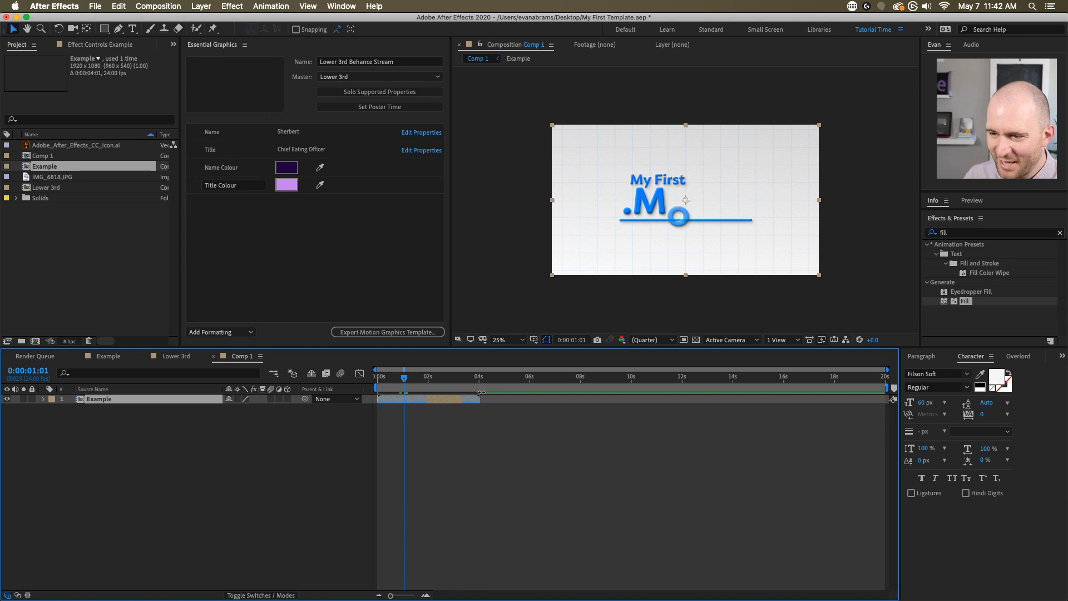
pyautogui.moveTo(481, 392)
pyautogui.mouseDown()
pyautogui.moveTo(546, 389)
pyautogui.moveTo(475, 396)
pyautogui.moveTo(491, 395)
pyautogui.mouseUp()
pyautogui.click(483, 409)
pyautogui.click(468, 398)
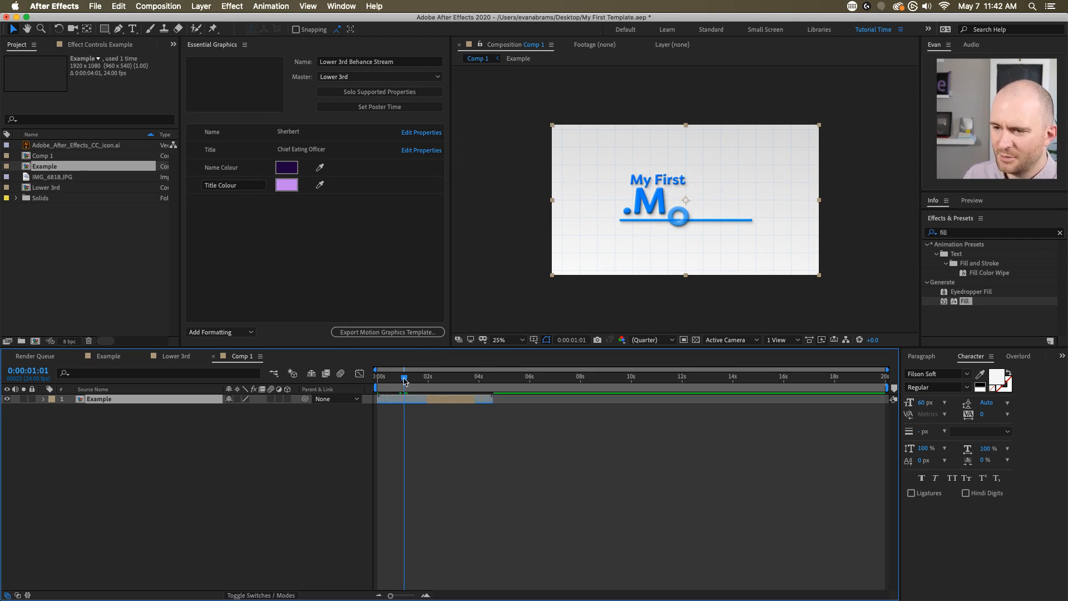
pyautogui.press('Home')
pyautogui.press('space')
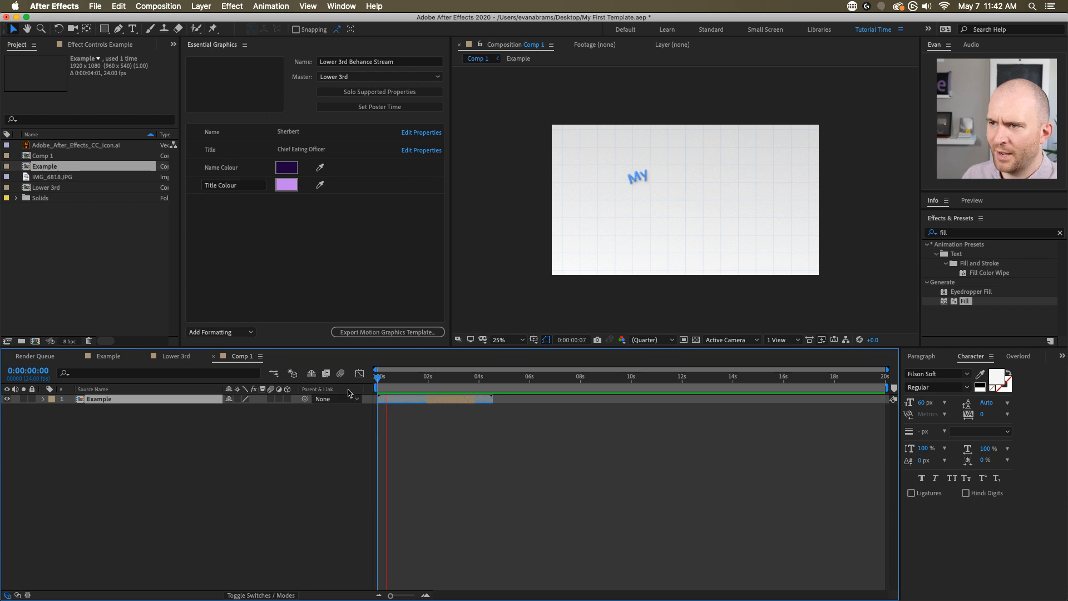
pyautogui.press('space')
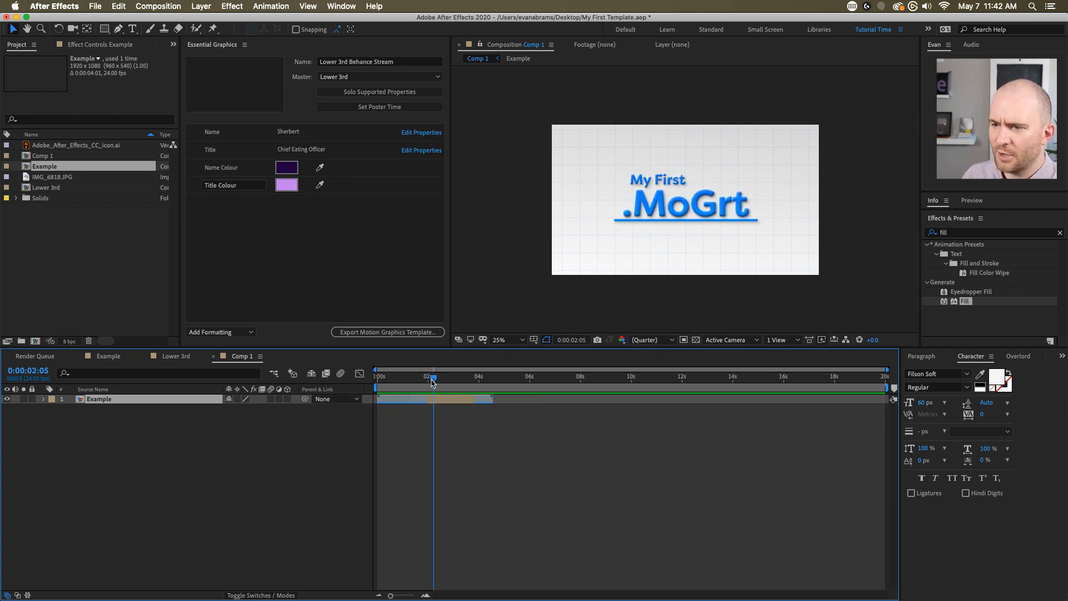
# - Extend the Example layer's end to about 7 seconds, then preview it and scrub through the stretched middle section
pyautogui.moveTo(492, 398); pyautogui.dragTo(553, 399)
pyautogui.click(508, 422)
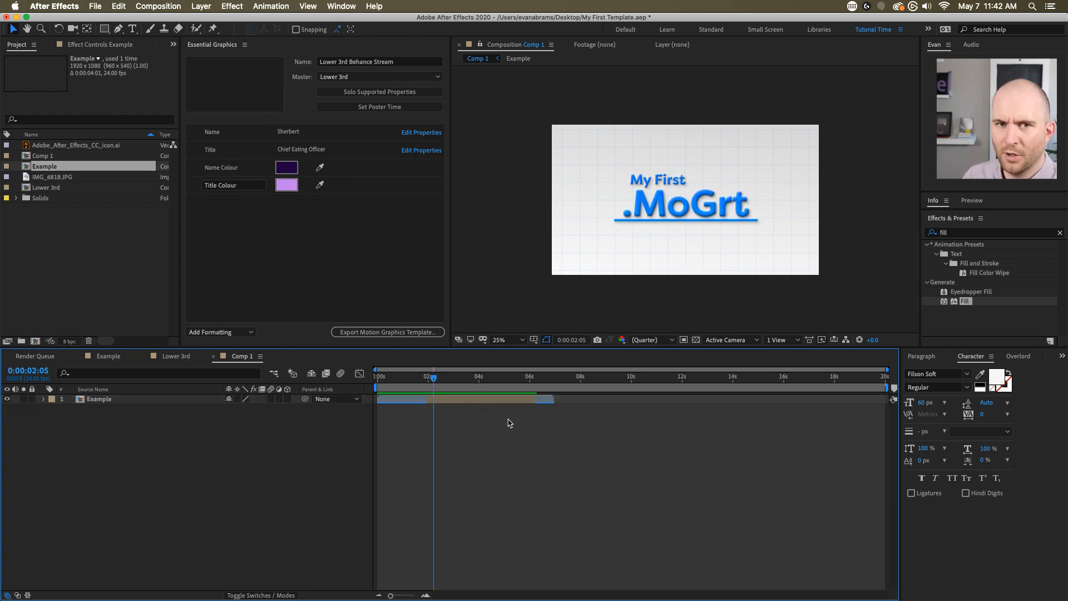
pyautogui.press('space')
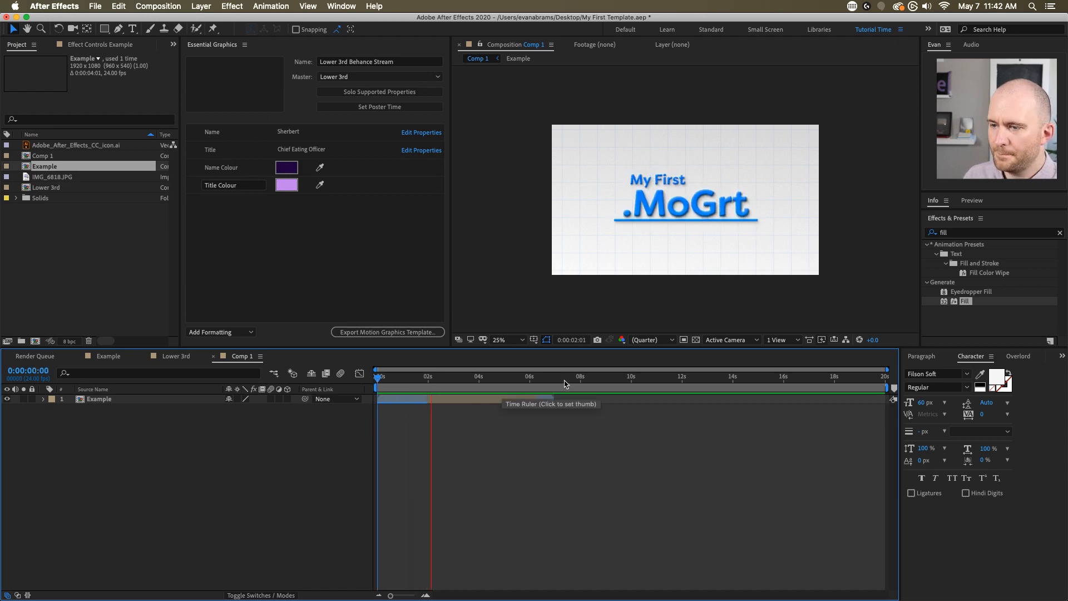
pyautogui.click(539, 379)
pyautogui.moveTo(539, 382); pyautogui.dragTo(456, 407)
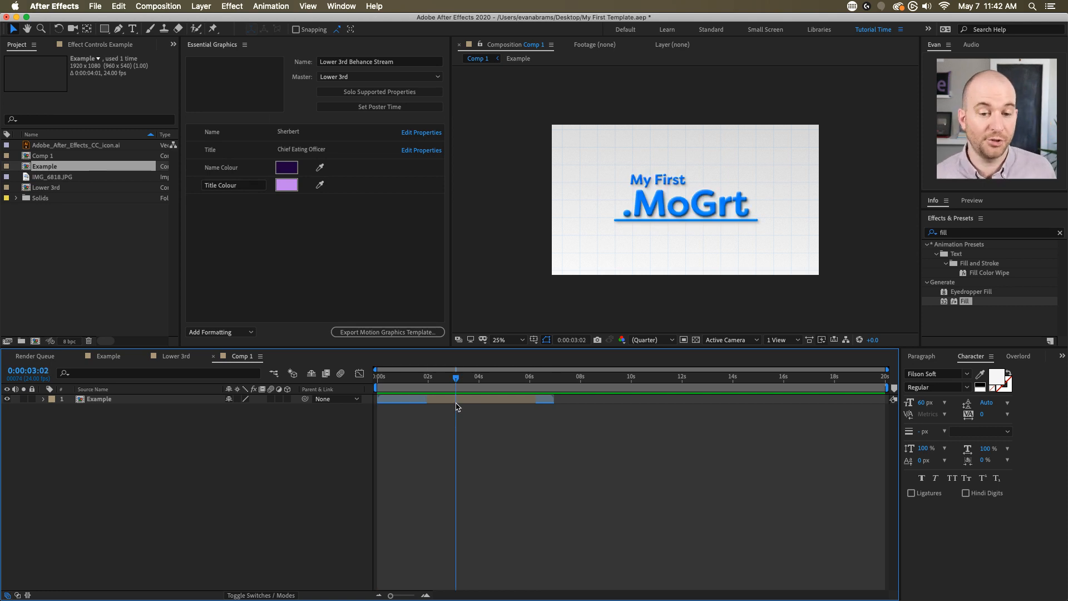
pyautogui.moveTo(456, 407); pyautogui.dragTo(502, 393)
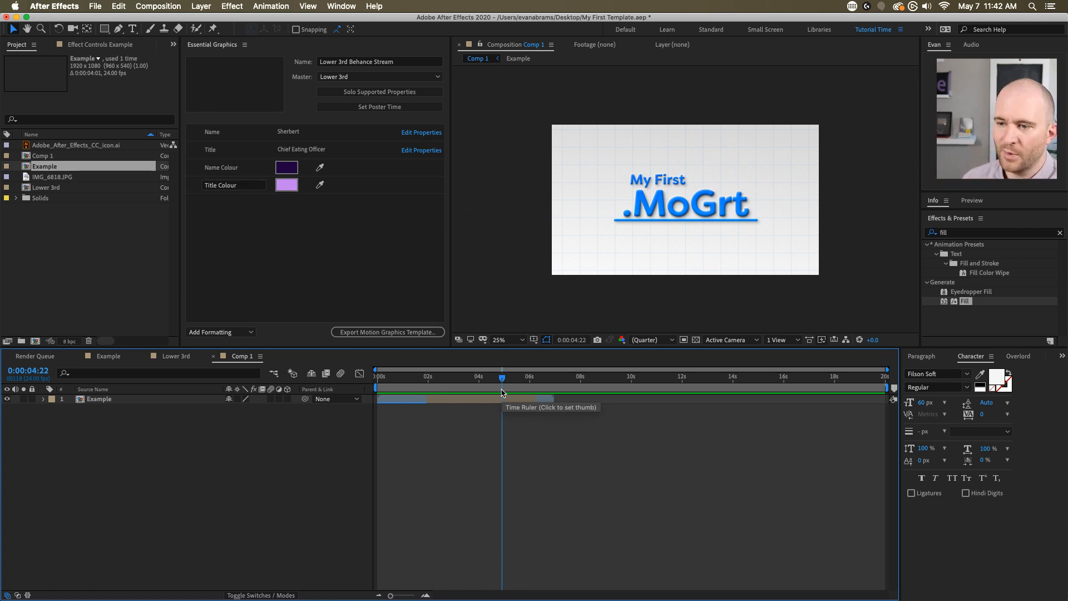
# - Reveal the Example layer's properties in Comp 1 and show the layer names instead of the source names
pyautogui.click(500, 401)
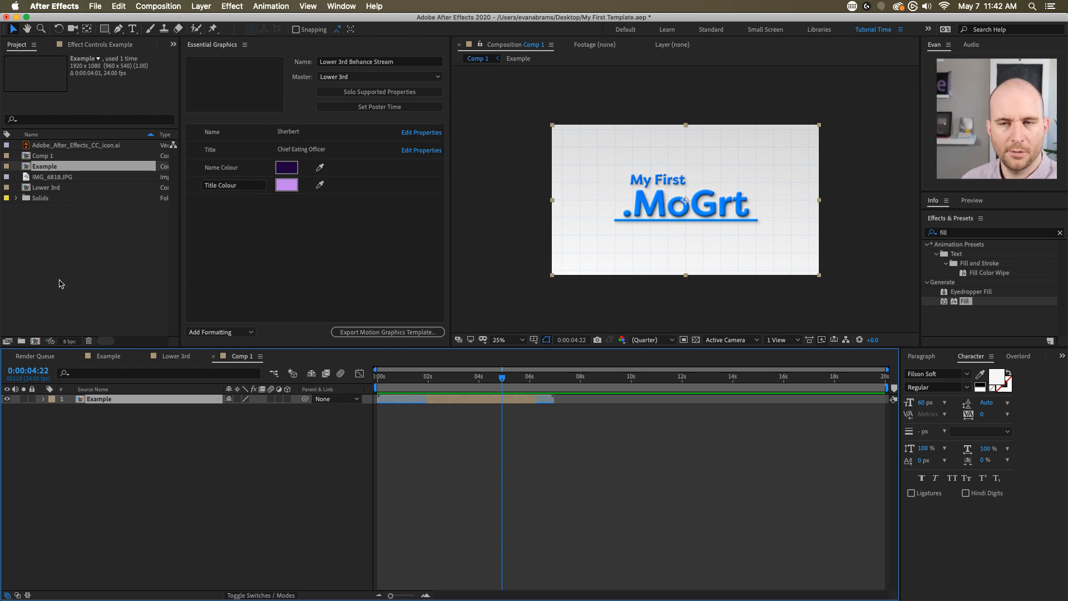
pyautogui.click(44, 400)
pyautogui.click(54, 408)
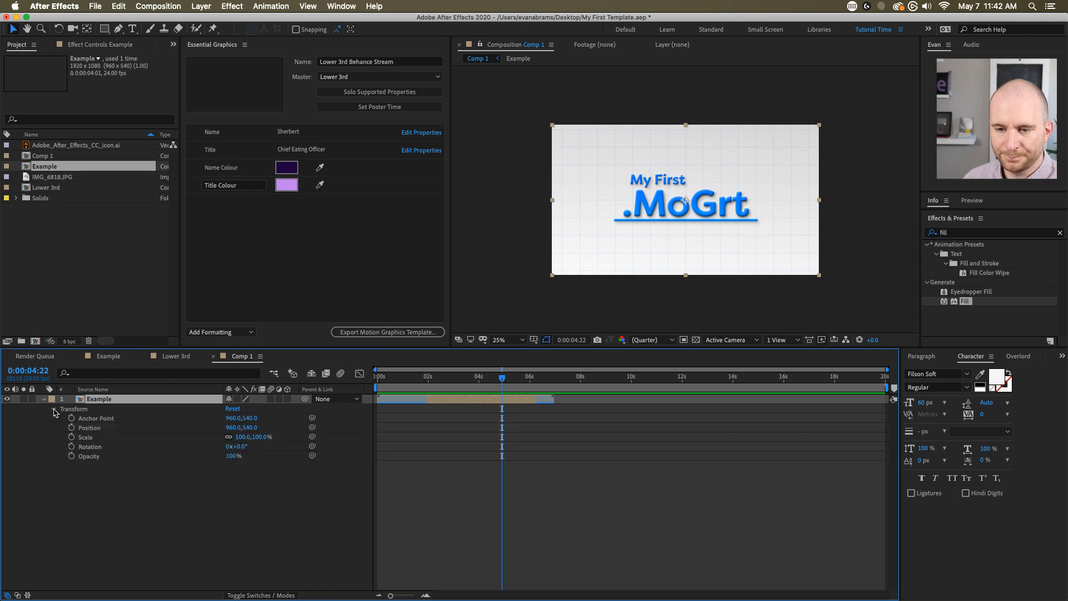
pyautogui.click(200, 528)
pyautogui.click(135, 401)
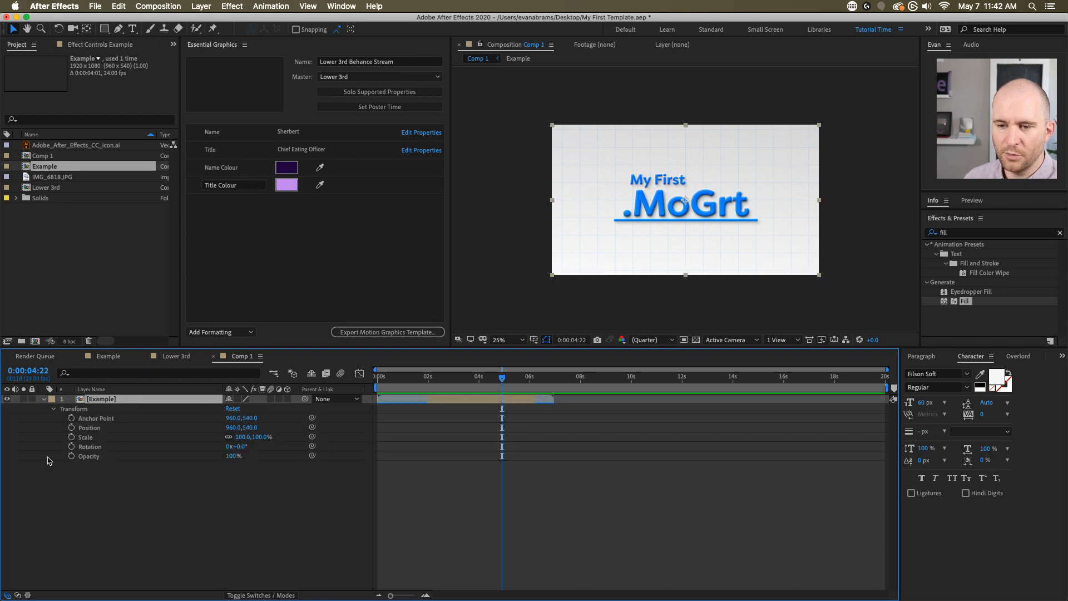
# - Open the nested Example composition and make Example the master composition for the Essential Graphics template
pyautogui.doubleClick(441, 402)
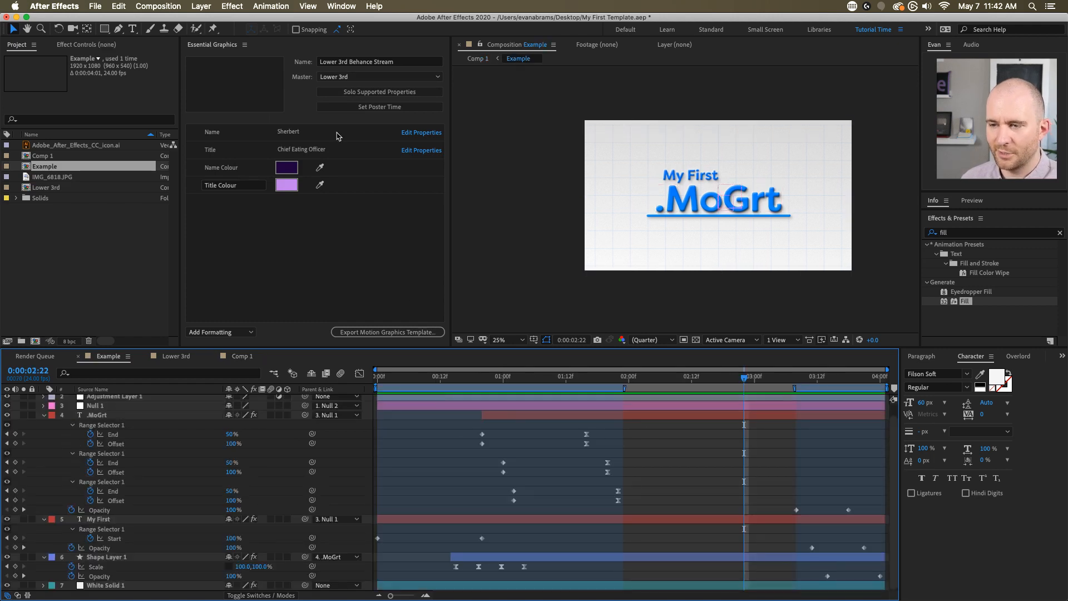
pyautogui.click(365, 81)
pyautogui.click(356, 143)
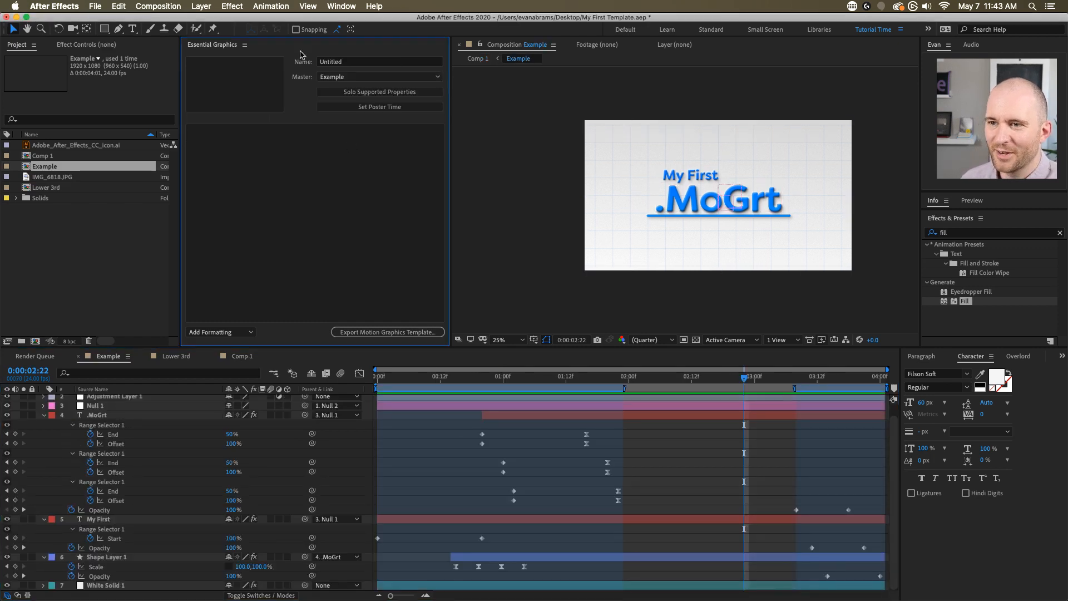
# - Add the .MoGrt layer's Source Text to Example's Essential Graphics controls and collapse that layer's properties
pyautogui.click(514, 418)
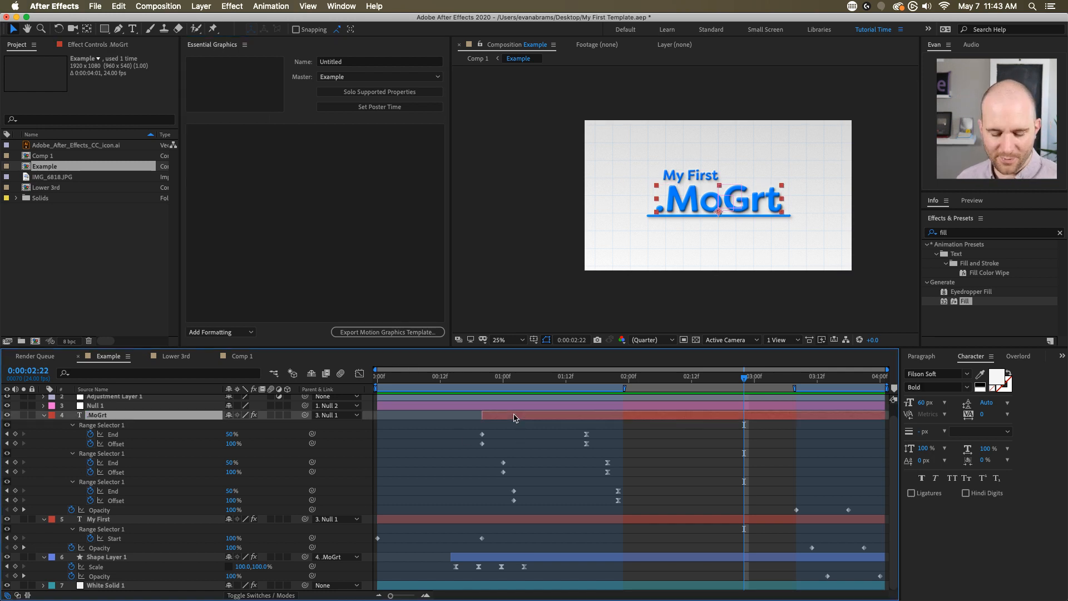
pyautogui.press('u')
pyautogui.press('u')
pyautogui.moveTo(108, 447); pyautogui.dragTo(278, 234)
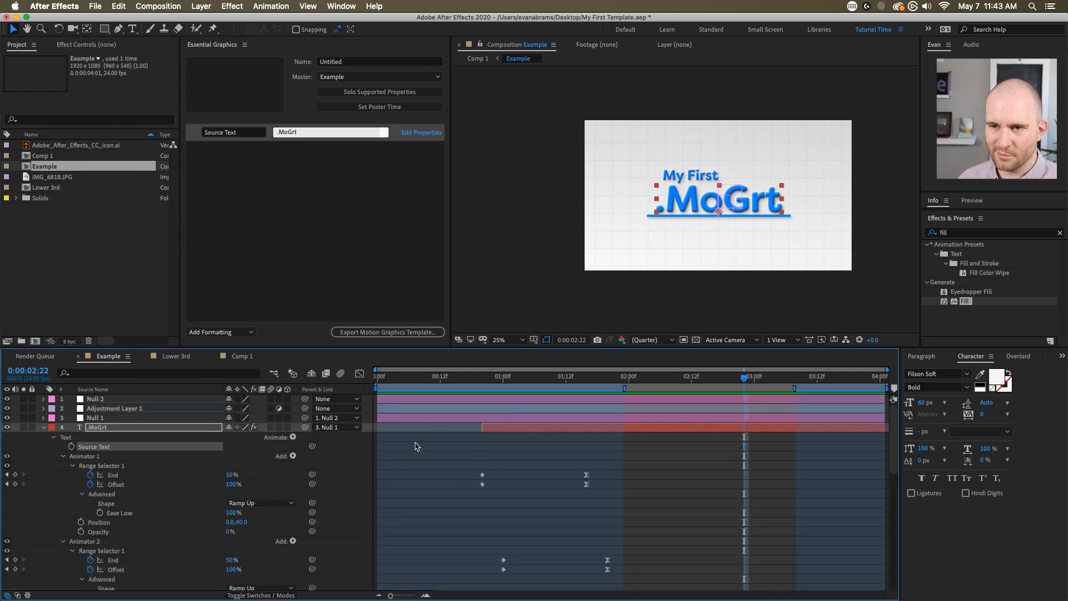
pyautogui.click(563, 428)
pyautogui.press('u')
# - Add the My First layer's Source Text to Example's Essential Graphics controls and collapse that layer's properties
pyautogui.click(523, 436)
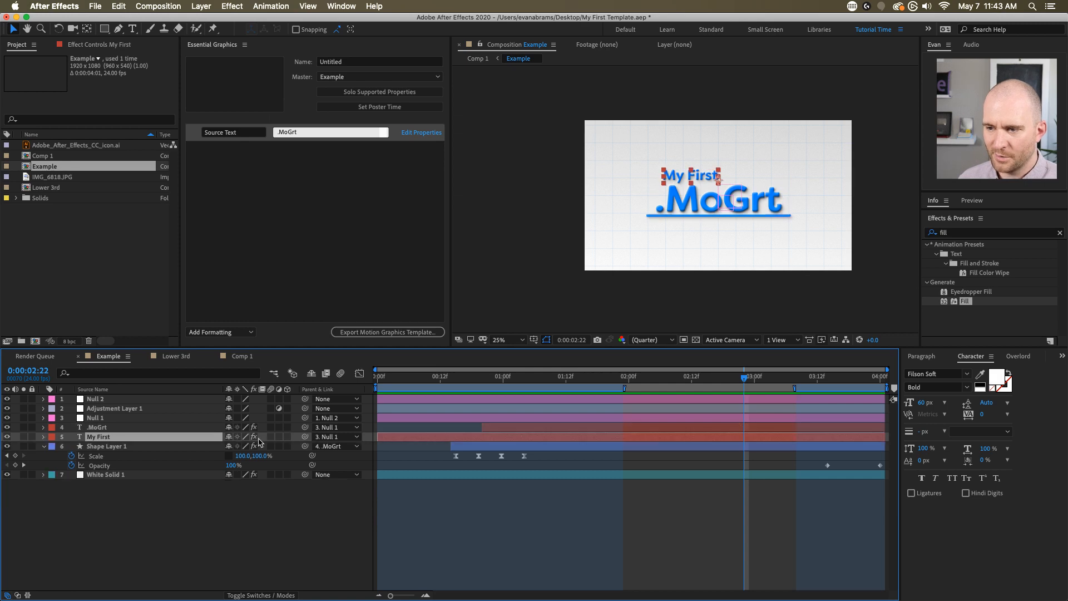
pyautogui.press('u')
pyautogui.press('u')
pyautogui.moveTo(93, 456); pyautogui.dragTo(289, 156)
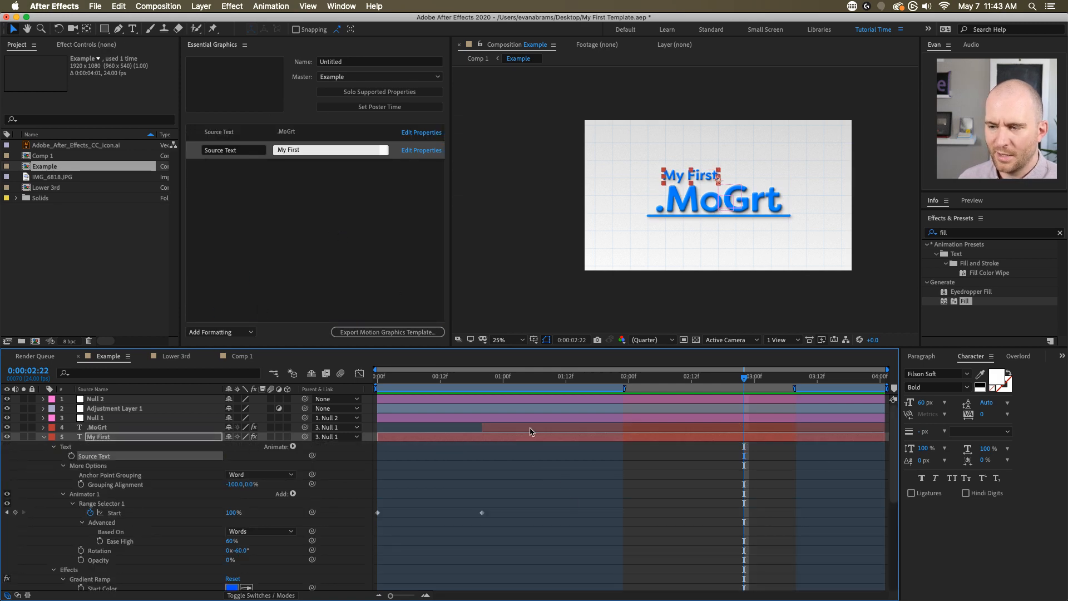
pyautogui.click(511, 436)
pyautogui.press('u')
pyautogui.click(453, 581)
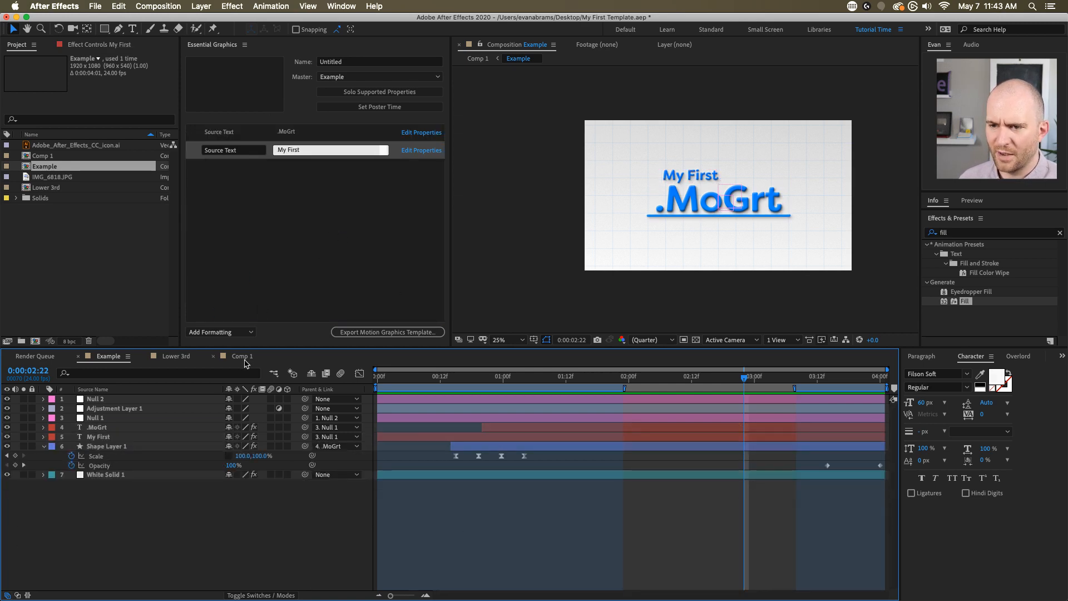
# - Delete the Example layer from Comp 1 and add a fresh instance of the Example composition in its place
pyautogui.click(243, 358)
pyautogui.click(452, 399)
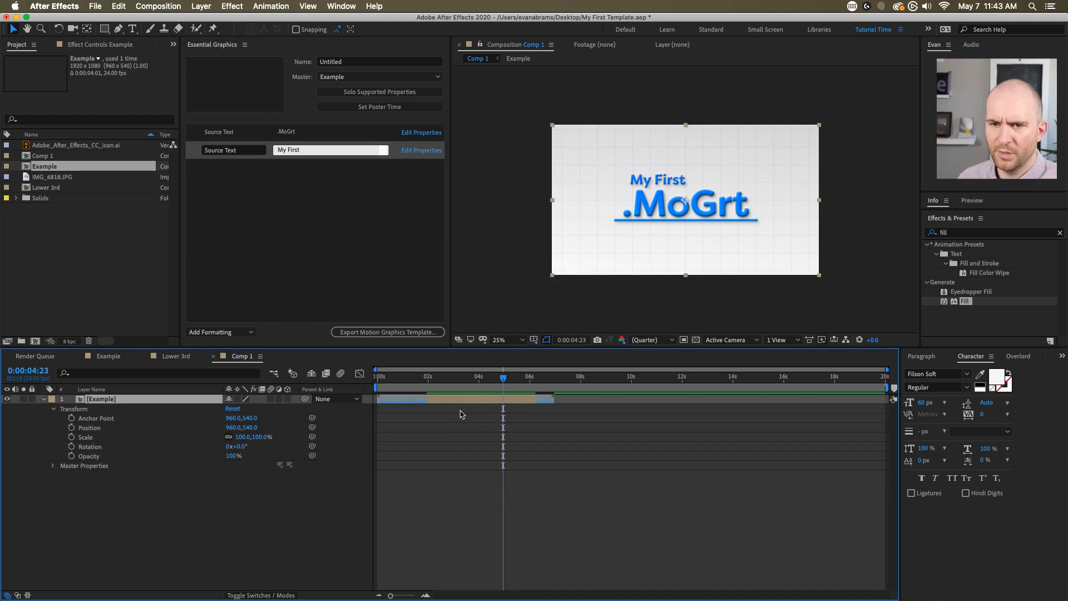
pyautogui.press('Delete')
pyautogui.moveTo(57, 166); pyautogui.dragTo(183, 473)
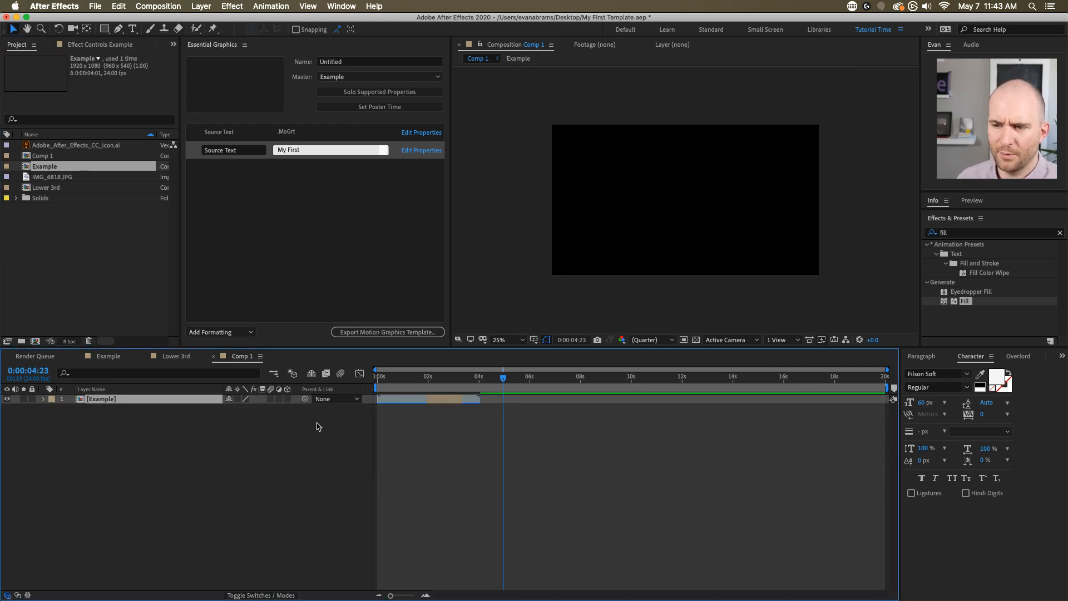
# - Park the playhead at 0:00:02:12 and extend the new Example layer's end to about 6 seconds
pyautogui.moveTo(429, 378); pyautogui.dragTo(441, 383)
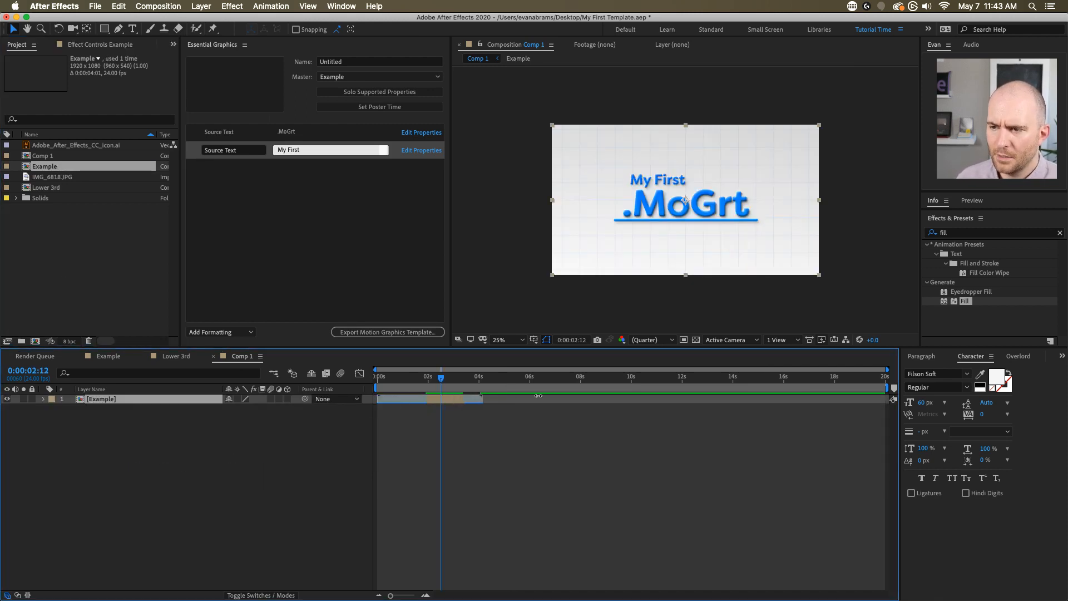
pyautogui.moveTo(533, 394); pyautogui.dragTo(520, 392)
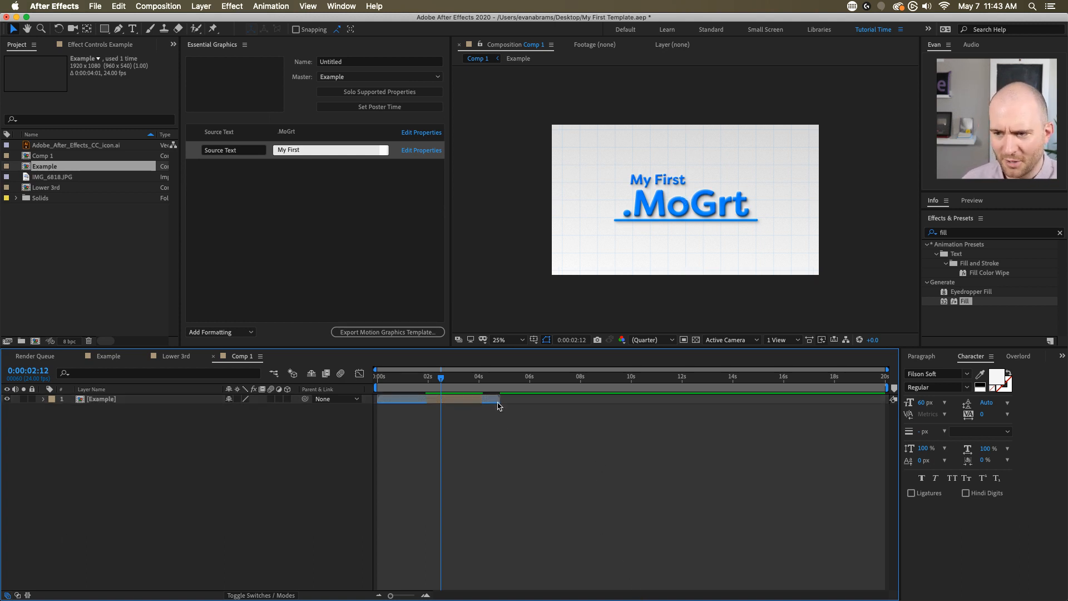
pyautogui.moveTo(500, 398); pyautogui.dragTo(529, 397)
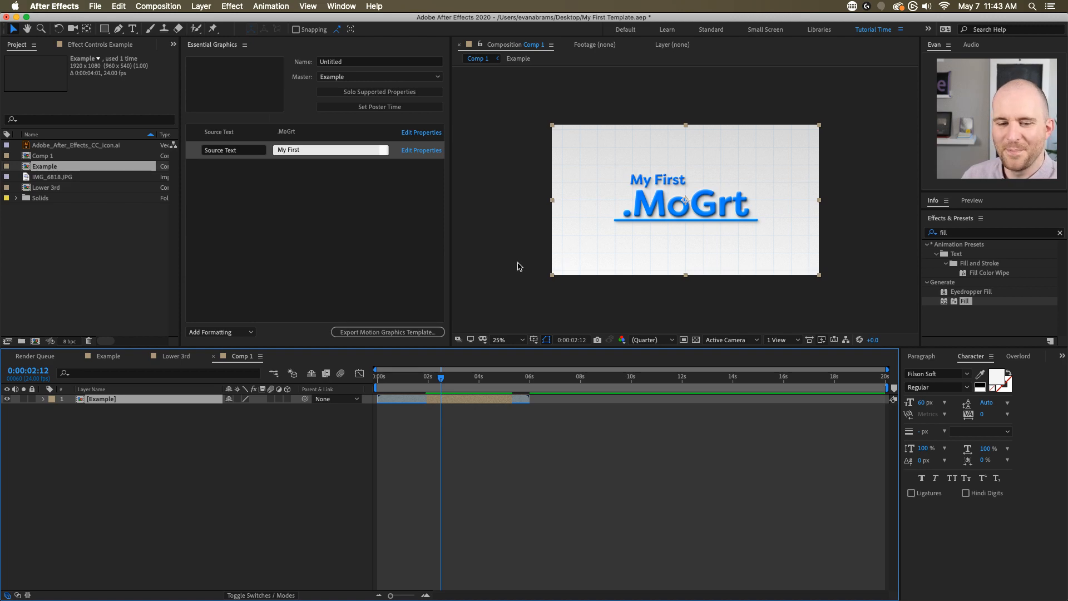
# - Expand the Example layer's Master Properties in Comp 1 to show its two Source Text controls
pyautogui.click(44, 399)
pyautogui.click(72, 419)
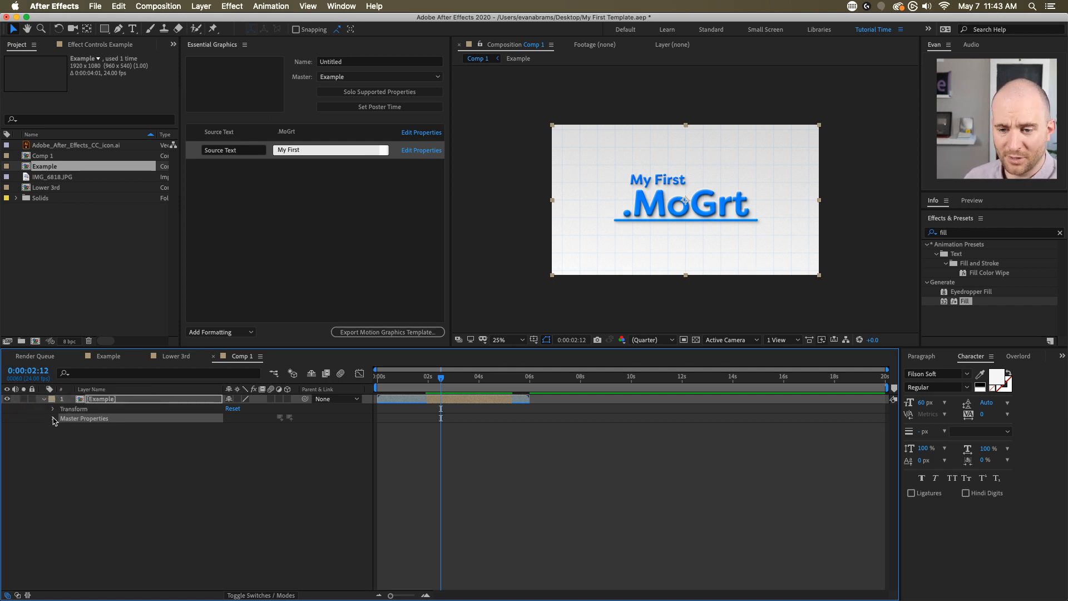
pyautogui.click(52, 418)
pyautogui.click(223, 533)
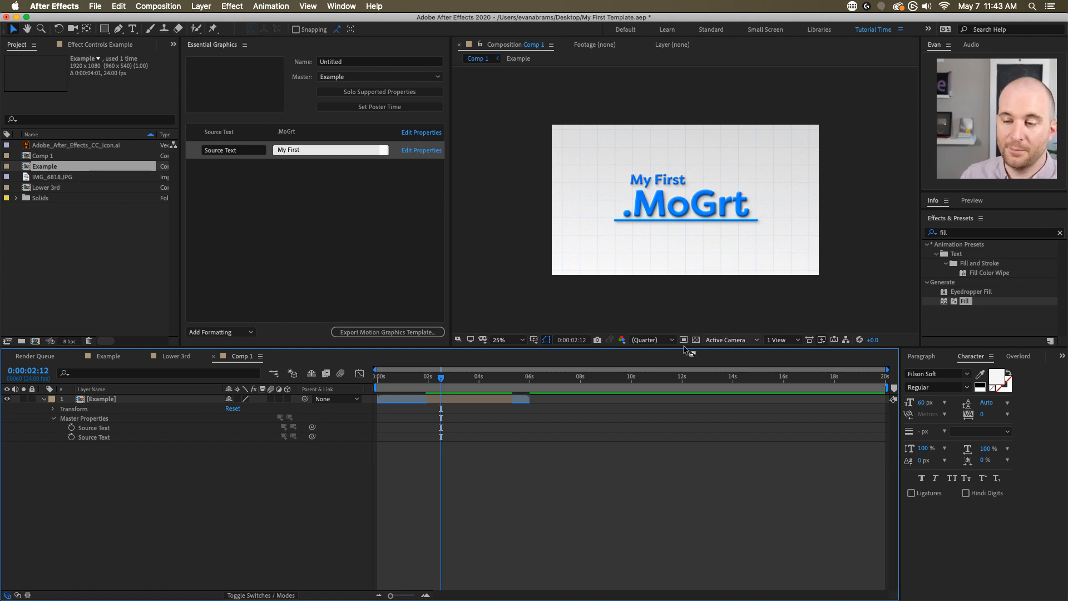
# - Set the Example layer's first Source Text master property in Comp 1 to "Hanging Out!"
pyautogui.click(113, 430)
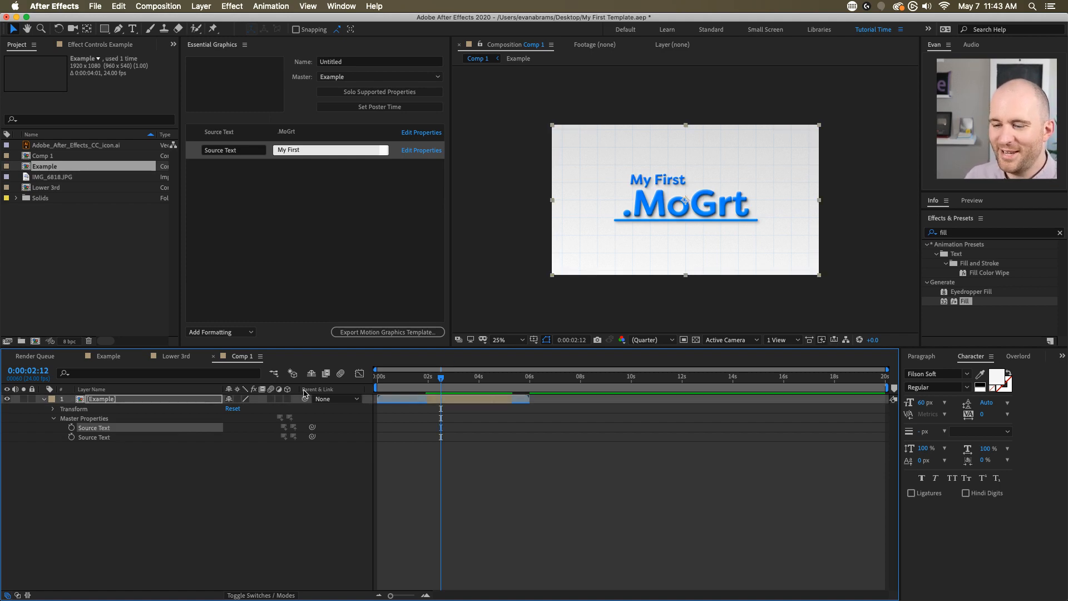
pyautogui.rightClick(100, 431)
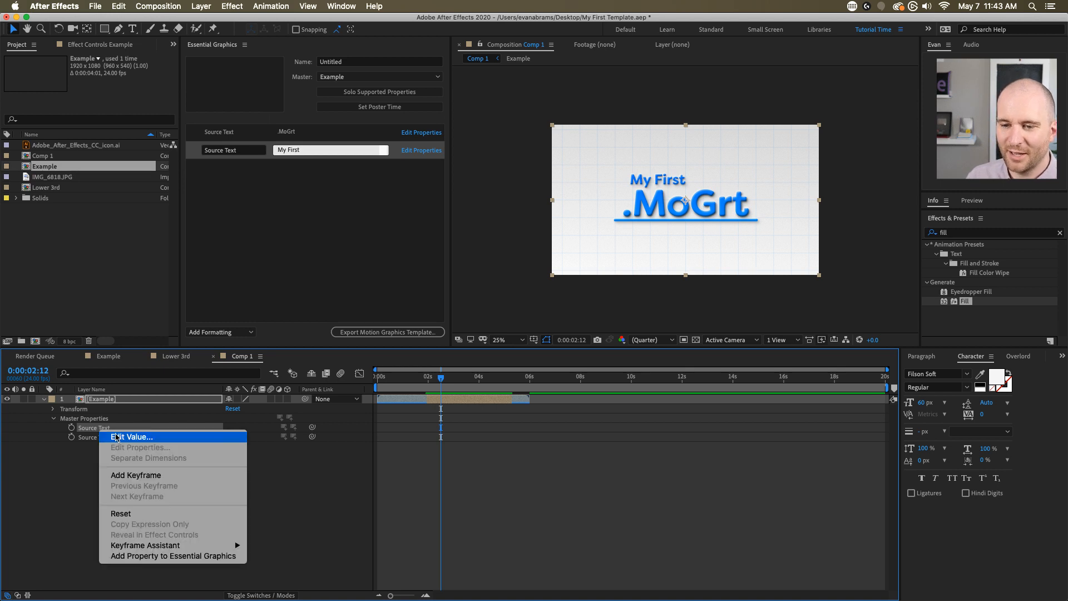
pyautogui.click(120, 435)
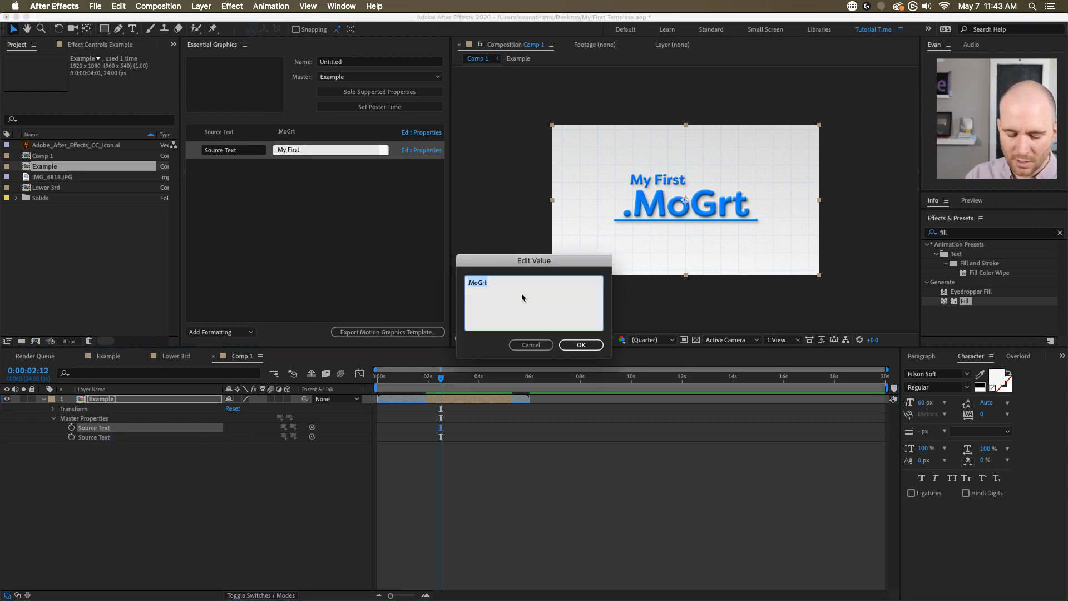
pyautogui.write('Te')
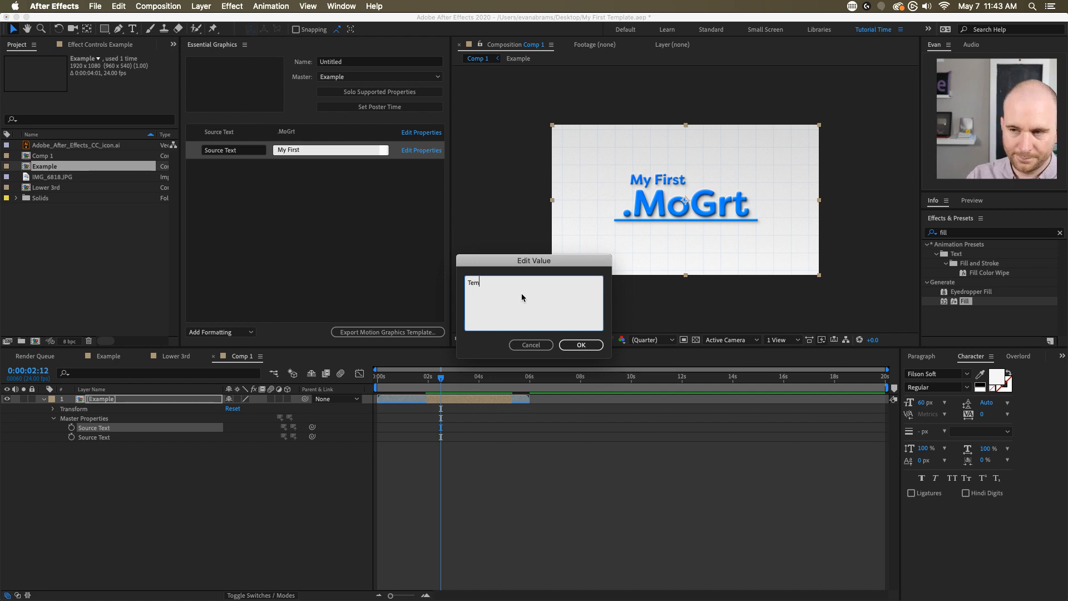
pyautogui.write('m')
pyautogui.press('BackSpace')
pyautogui.press('BackSpace')
pyautogui.write('hanks')
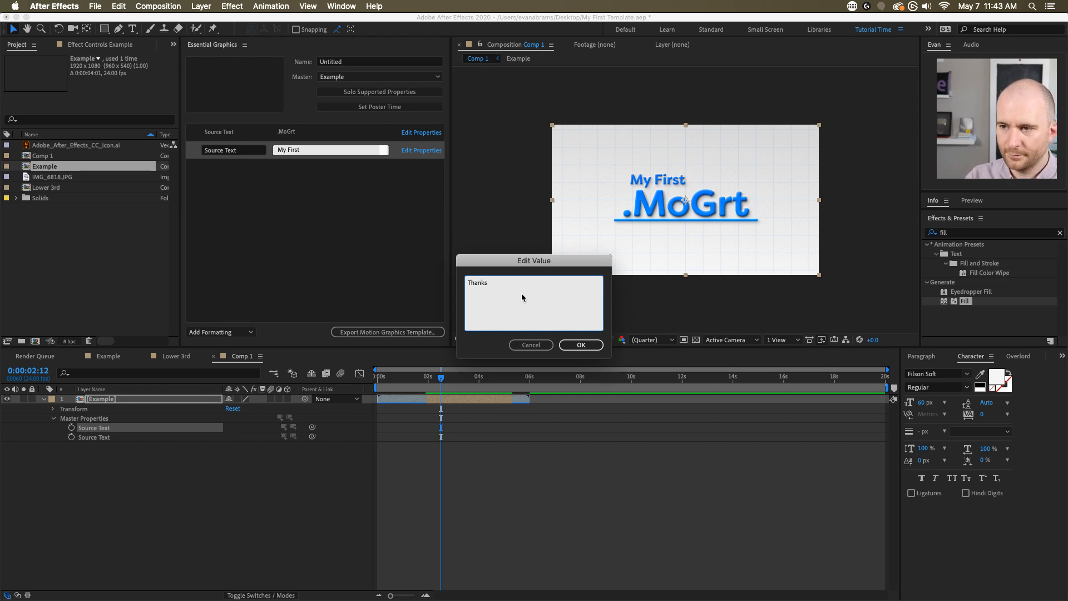
pyautogui.press('super+a')
pyautogui.press('BackSpace')
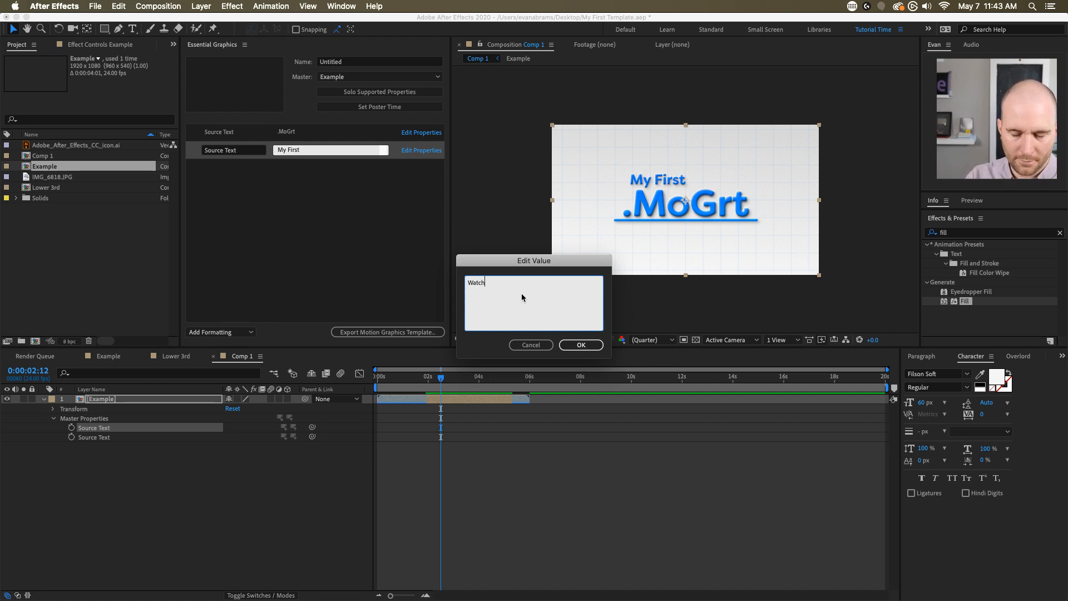
pyautogui.write('Watching!')
pyautogui.press('super+a')
pyautogui.press('BackSpace')
pyautogui.write('Hanging')
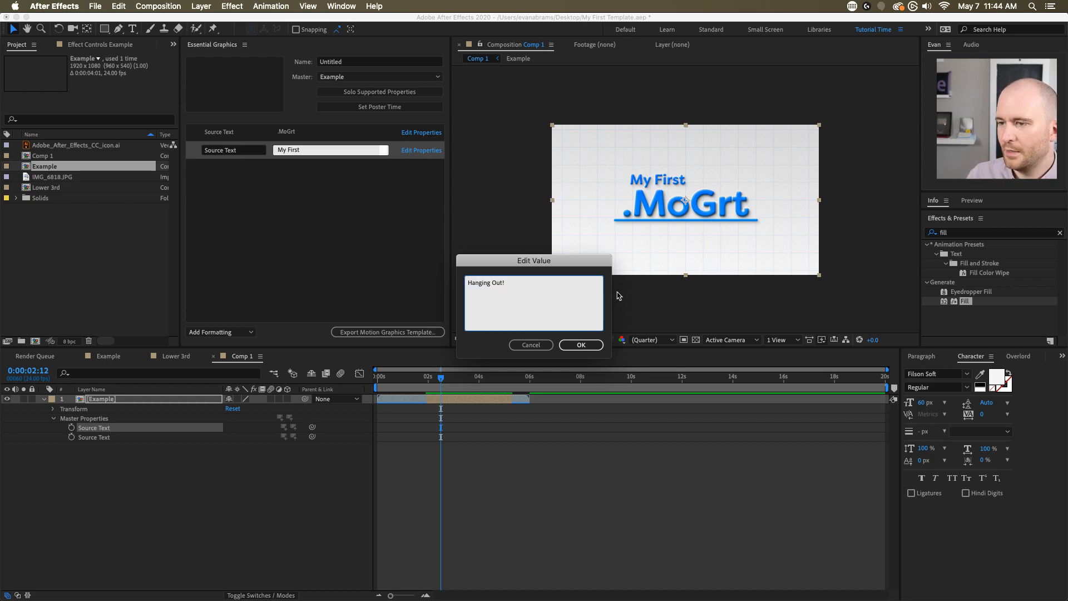
pyautogui.click(582, 345)
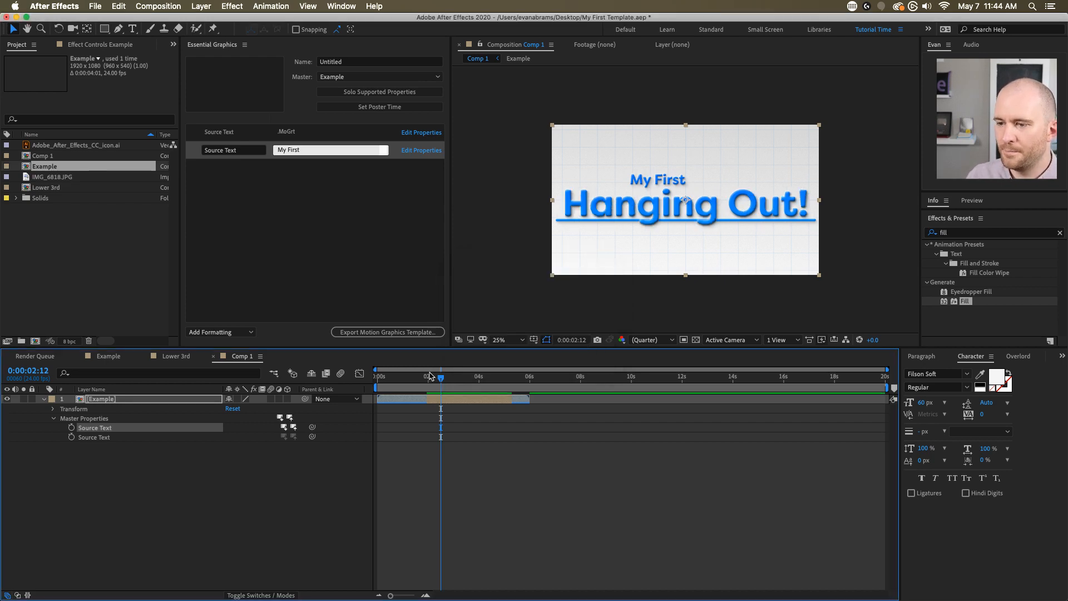
# - Preview Comp 1 from the start to check the Example layer's edited main title
pyautogui.click(439, 400)
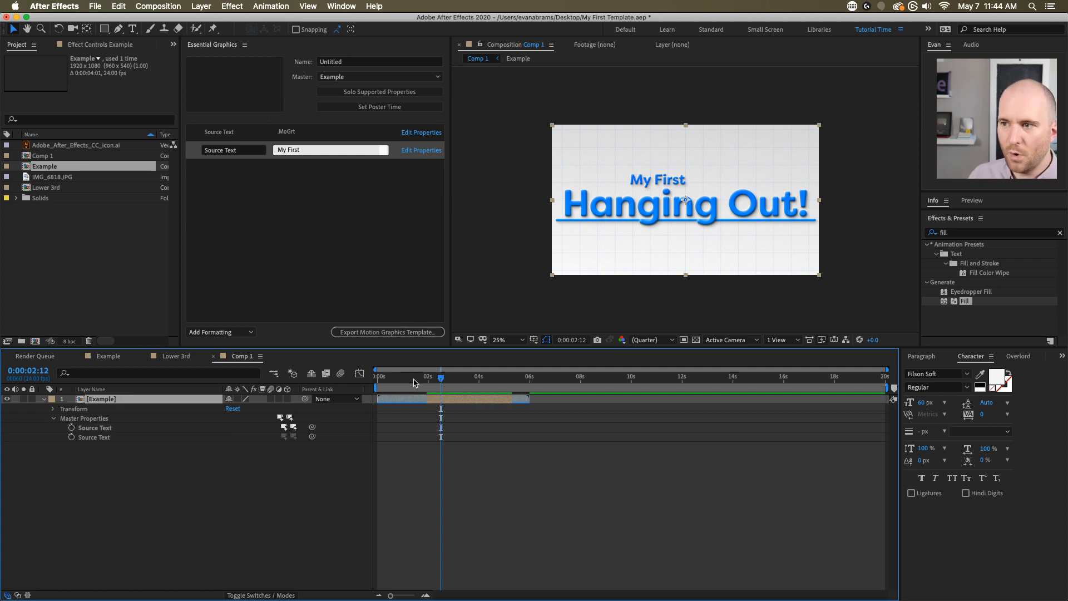
pyautogui.press('space')
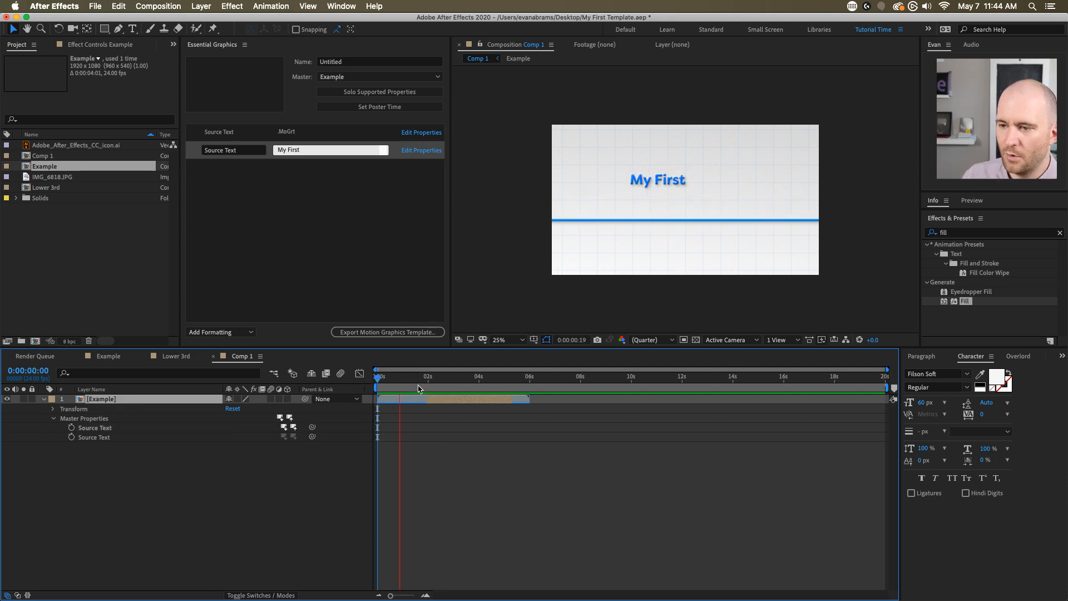
pyautogui.press('space')
# - Set the Example layer's second Source Text master property to "Thanks for" and preview the animation
pyautogui.click(117, 437)
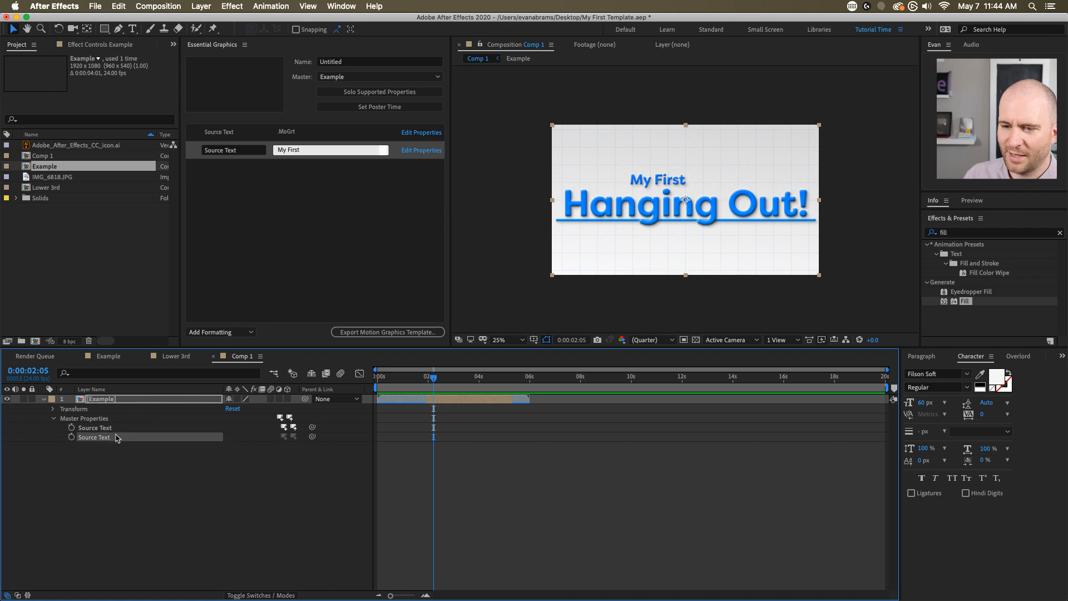
pyautogui.rightClick(117, 437)
pyautogui.click(127, 444)
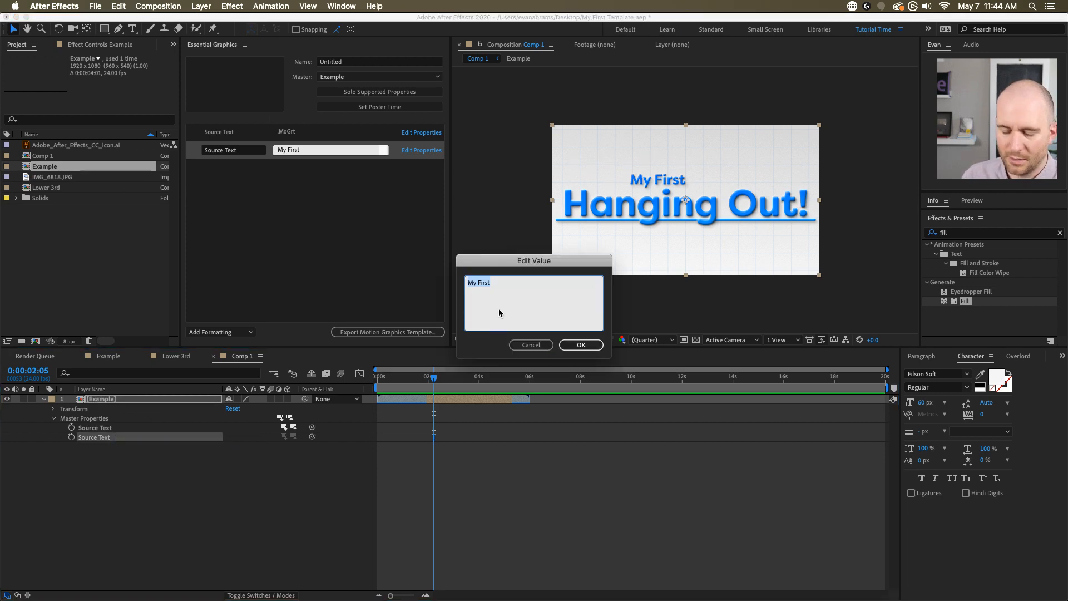
pyautogui.write('Thanks for')
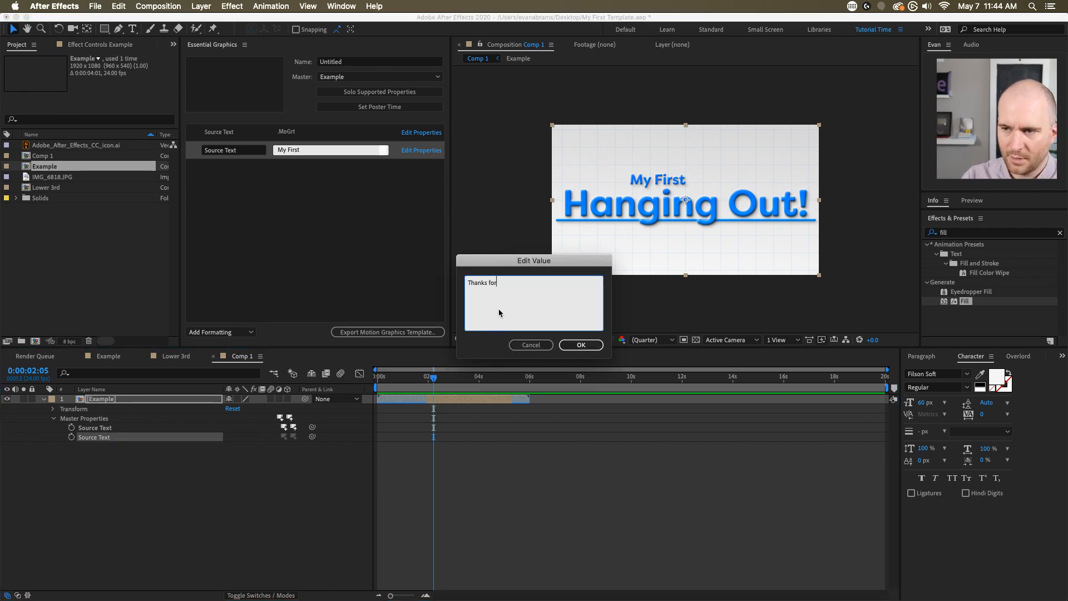
pyautogui.click(594, 345)
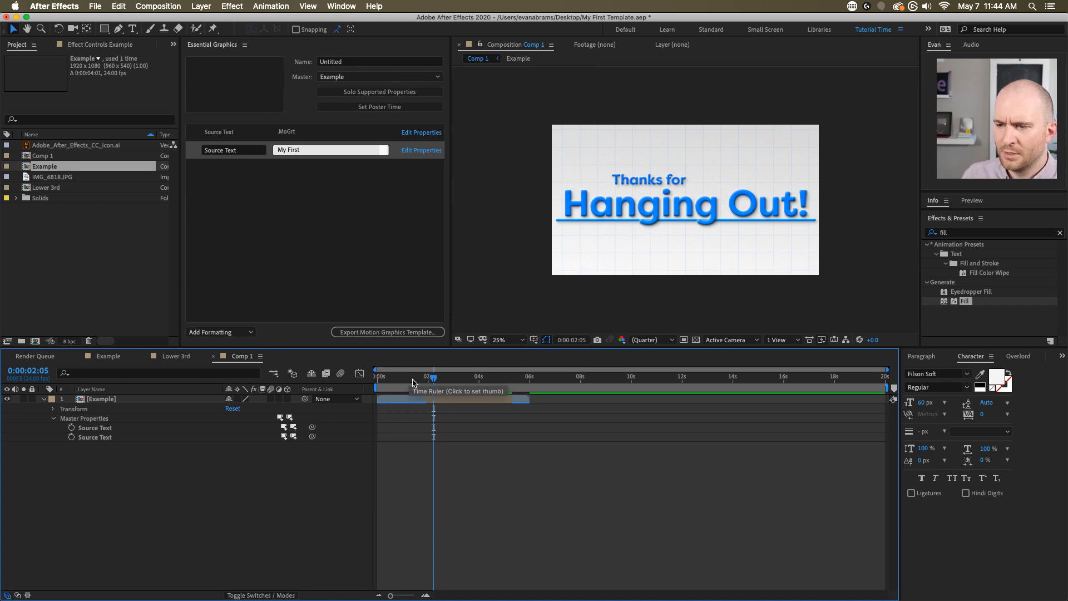
pyautogui.press('space')
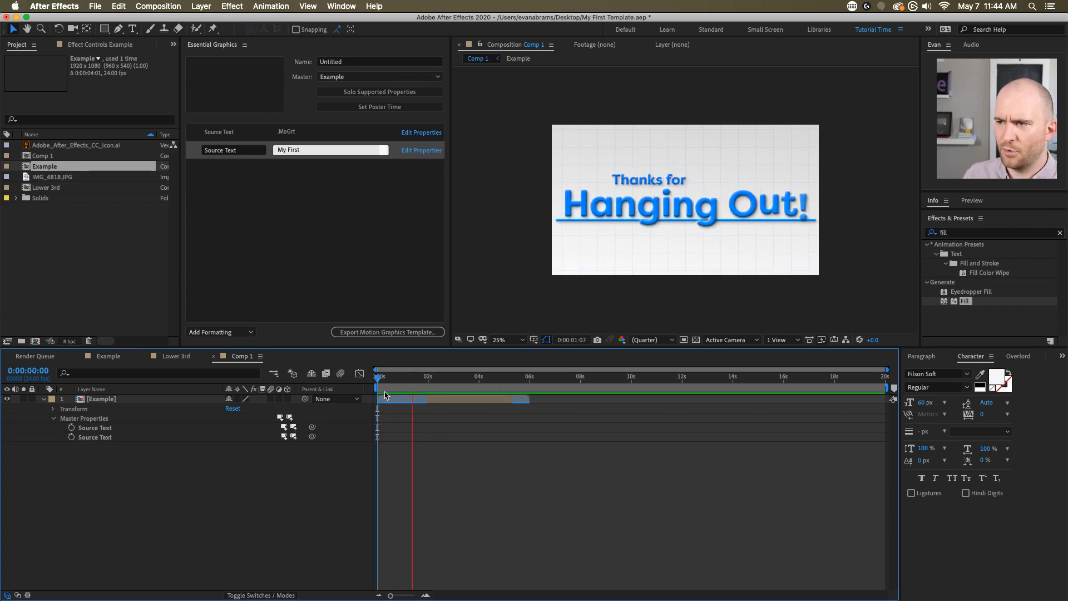
# - Duplicate the Example layer, shift the copy to start at about 6 seconds, and park the playhead at 0:00:09:21 over it
pyautogui.click(447, 399)
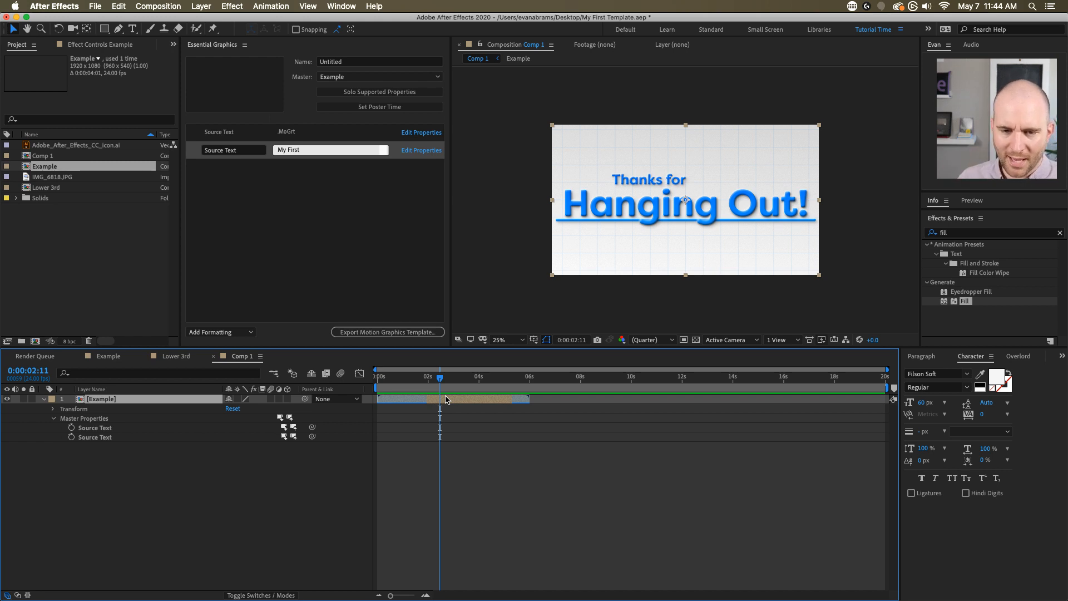
pyautogui.press('super+d')
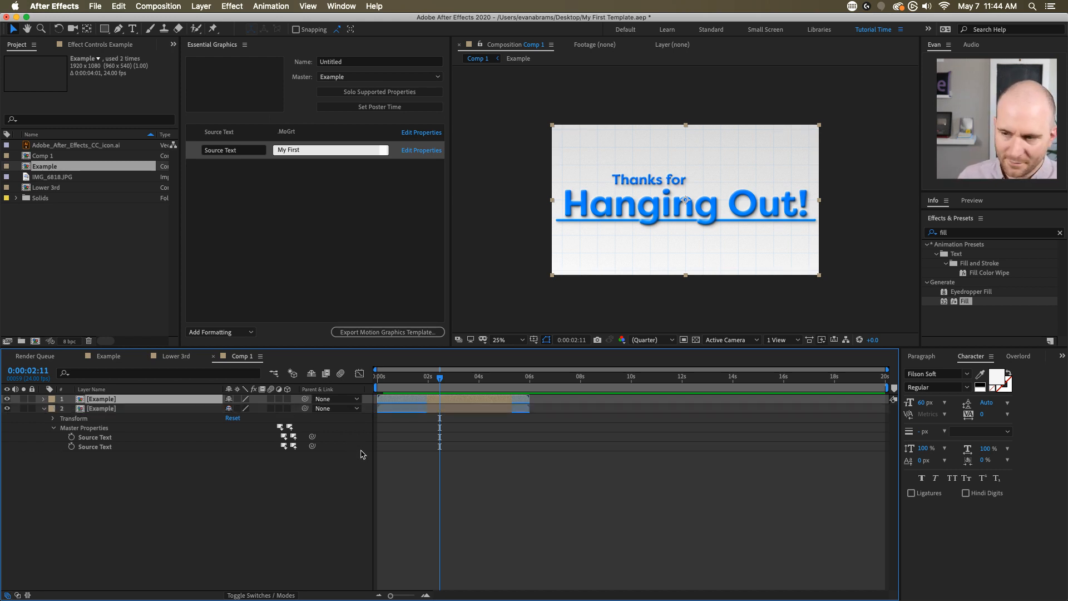
pyautogui.moveTo(445, 399); pyautogui.dragTo(593, 401)
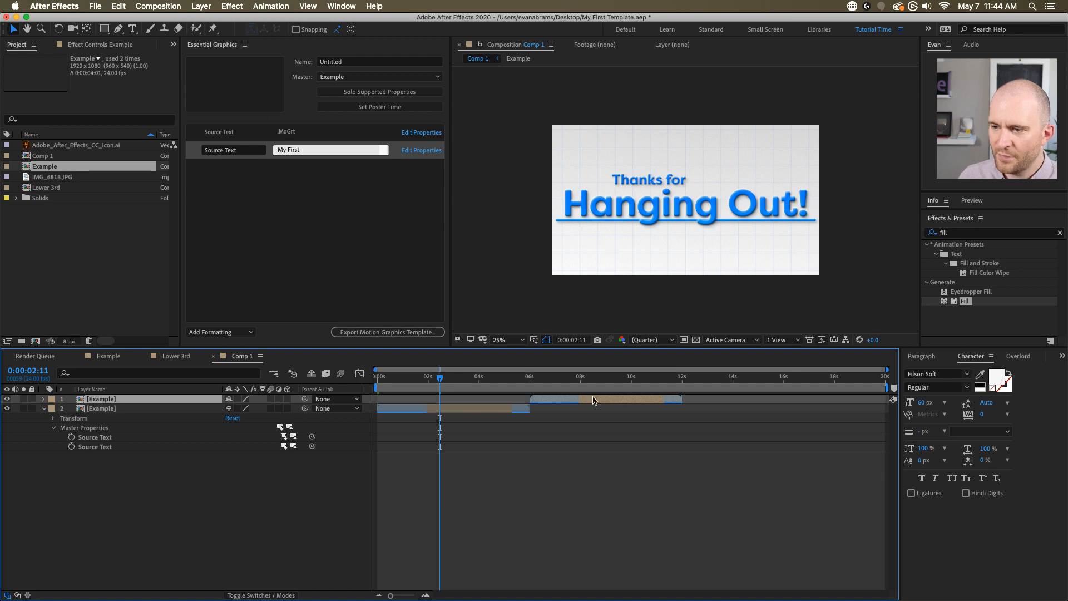
pyautogui.moveTo(484, 382); pyautogui.dragTo(629, 388)
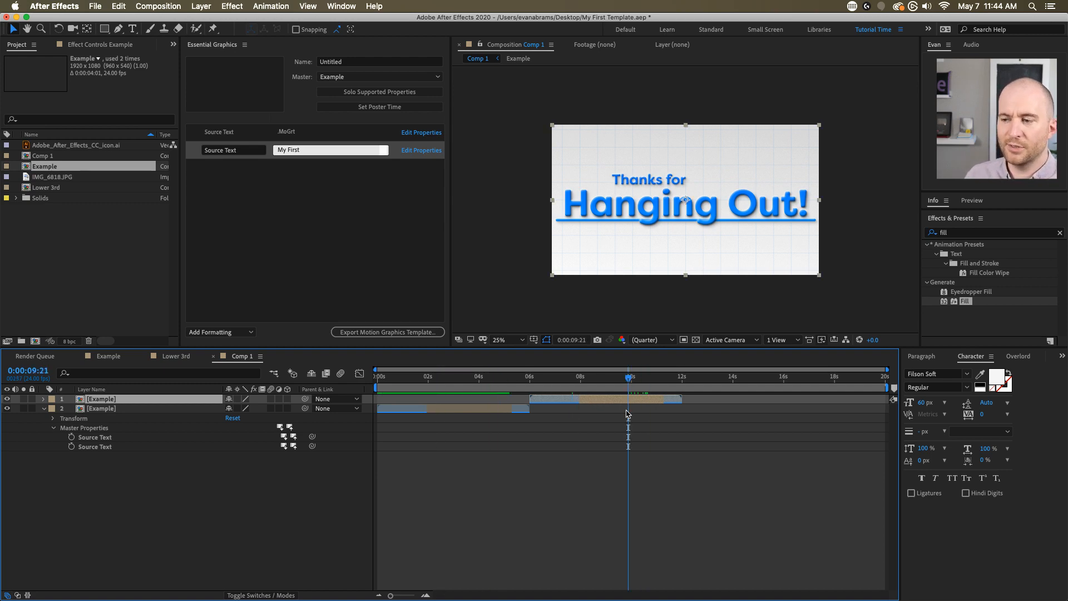
# - Reveal the duplicate Example layer's modified Master Properties and point out the Source Text controls on both instances
pyautogui.press('u')
pyautogui.press('u')
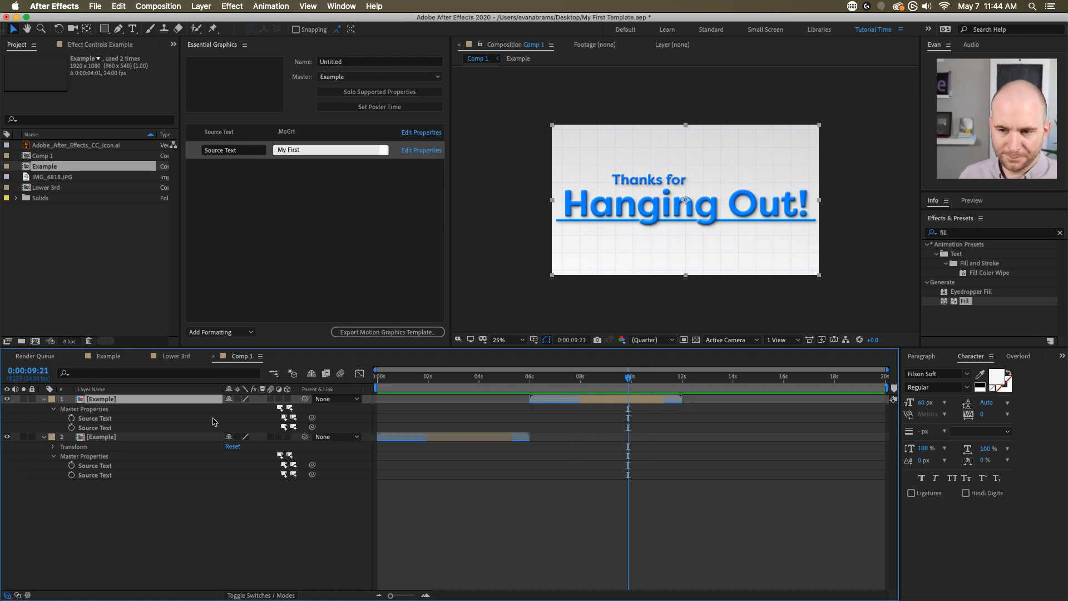
pyautogui.click(132, 419)
pyautogui.keyDown('shift'); pyautogui.click(100, 427); pyautogui.keyUp('shift')
pyautogui.click(136, 475)
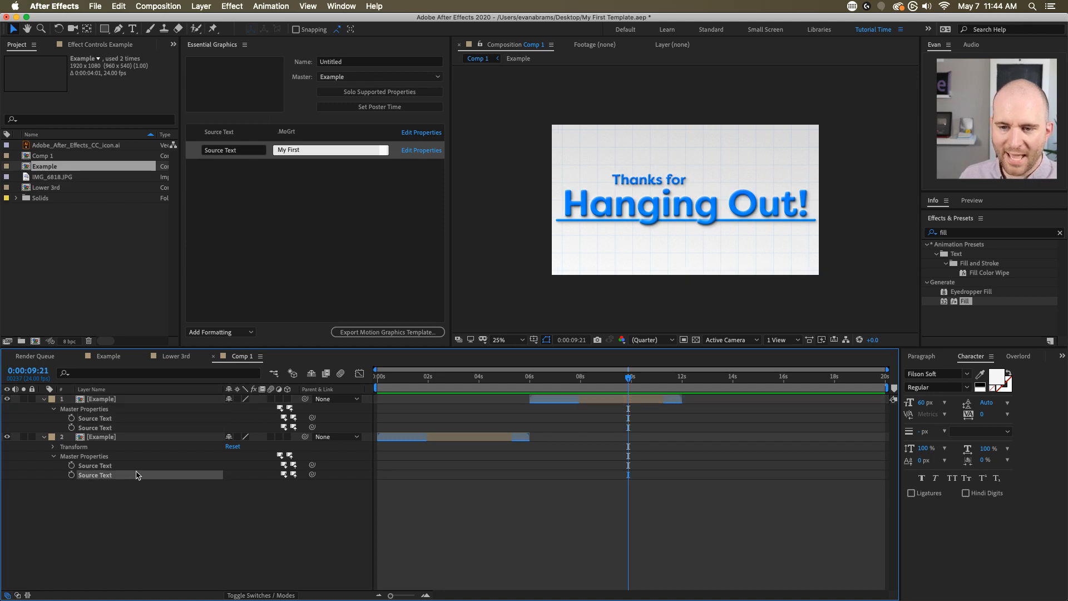
pyautogui.click(271, 421)
pyautogui.click(169, 420)
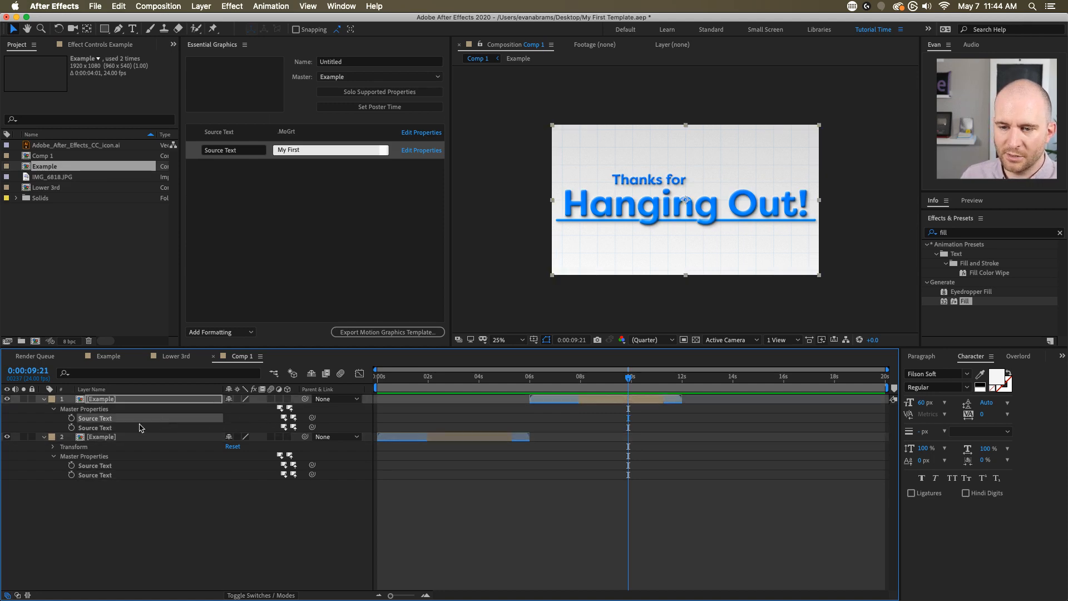
pyautogui.keyDown('shift'); pyautogui.click(135, 428); pyautogui.keyUp('shift')
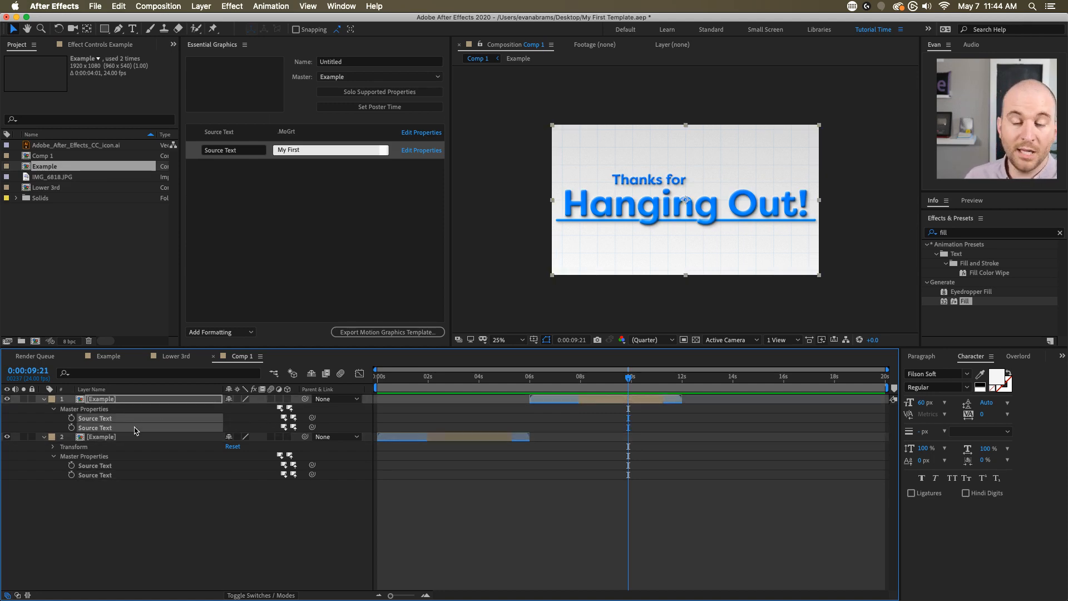
pyautogui.click(135, 500)
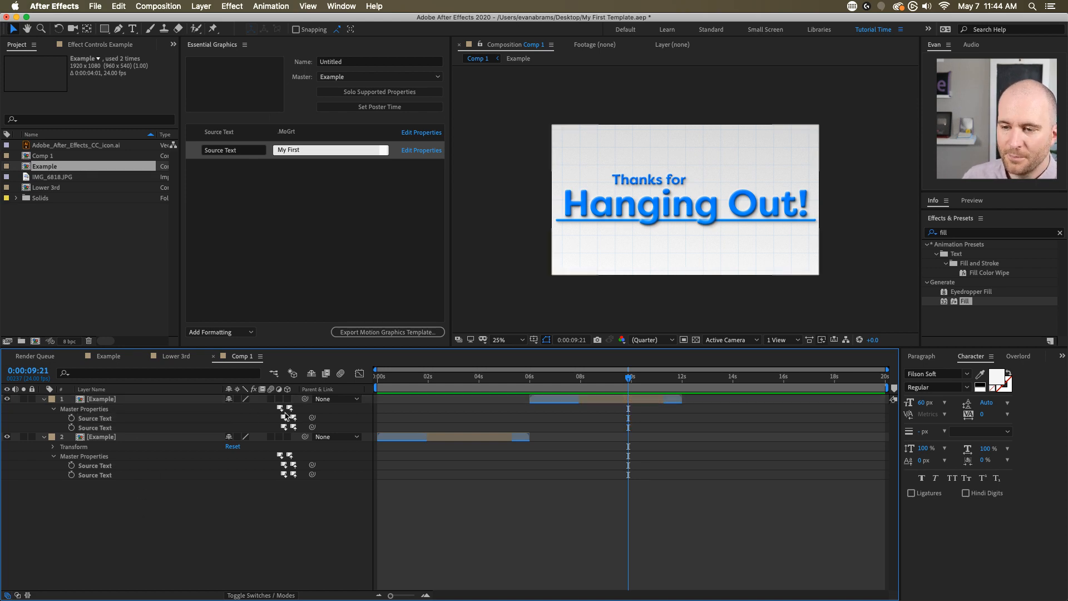
# - Pull both Source Text values of the duplicate Example layer from the master composition
pyautogui.click(284, 419)
pyautogui.click(284, 418)
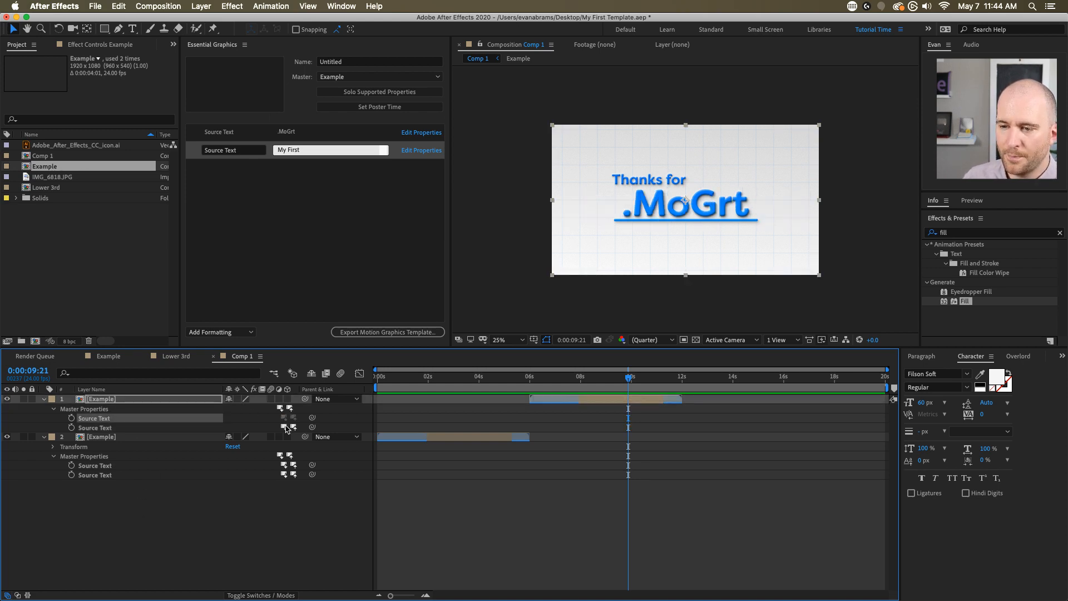
pyautogui.click(284, 427)
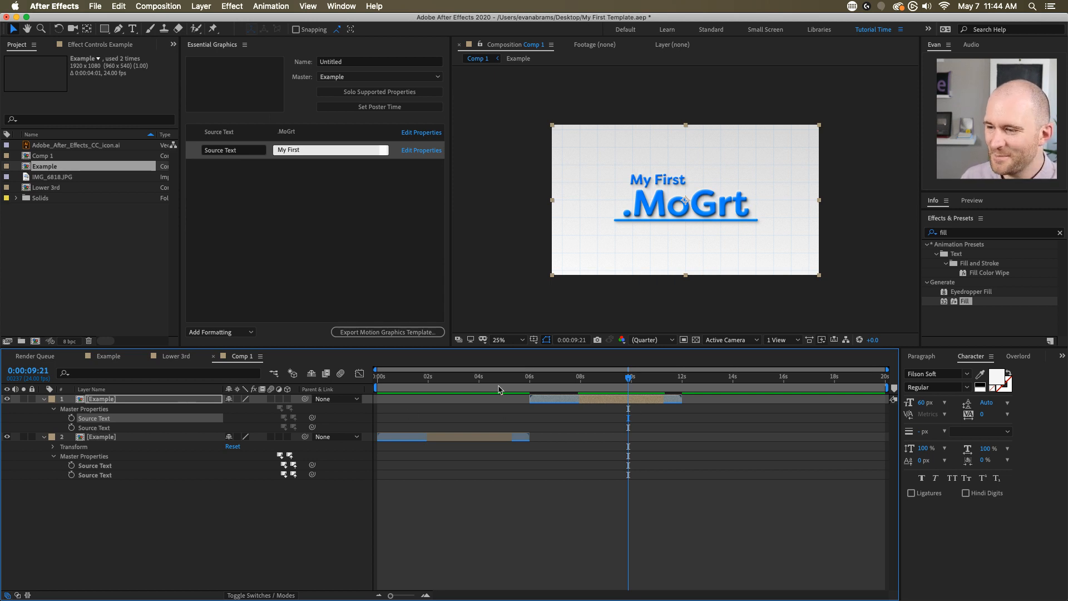
# - Preview Comp 1 from the start through the first Example instance, and compare the two Example layers in the timeline
pyautogui.press('Home')
pyautogui.press('space')
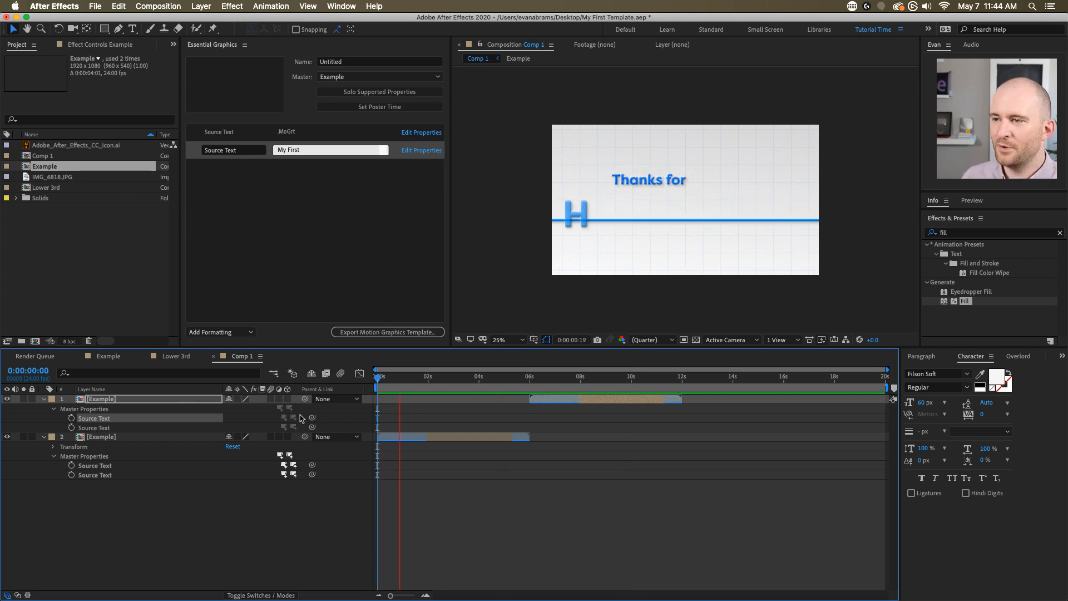
pyautogui.press('space')
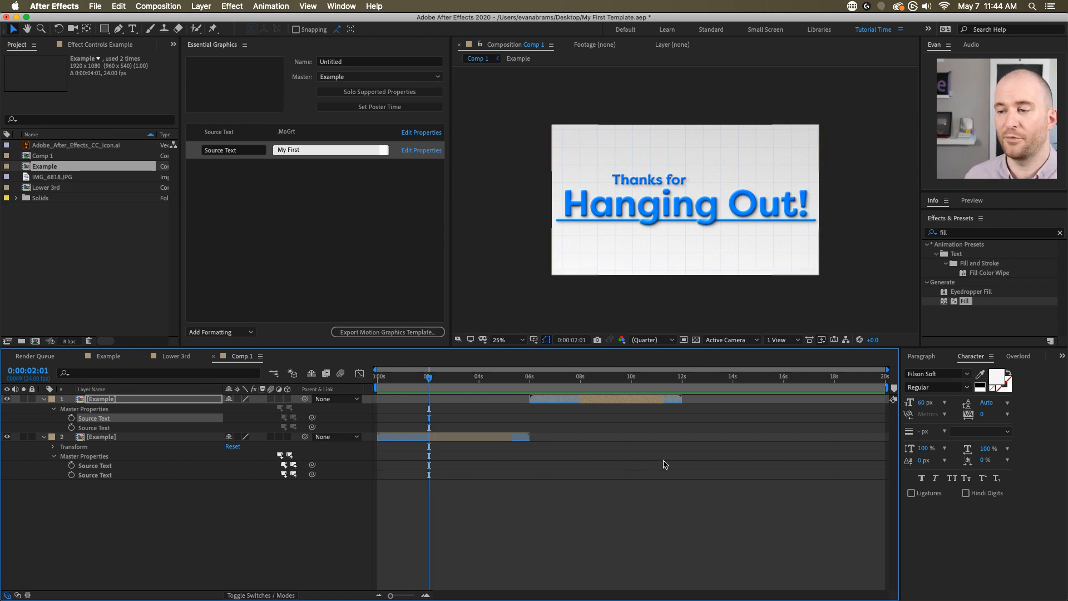
pyautogui.click(101, 399)
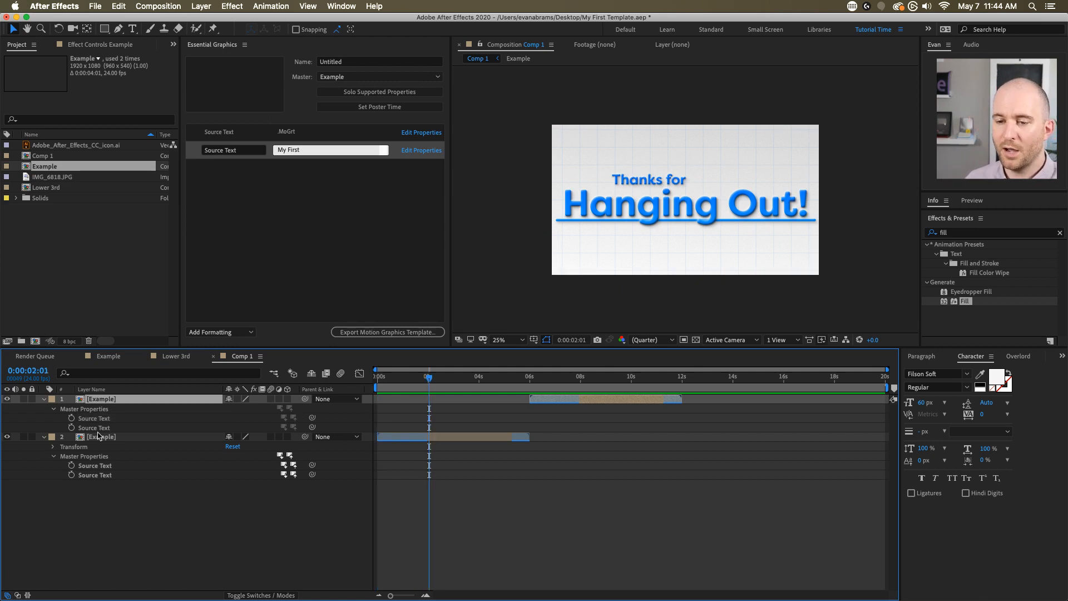
pyautogui.click(100, 437)
pyautogui.keyDown('shift'); pyautogui.click(109, 401); pyautogui.keyUp('shift')
pyautogui.click(584, 528)
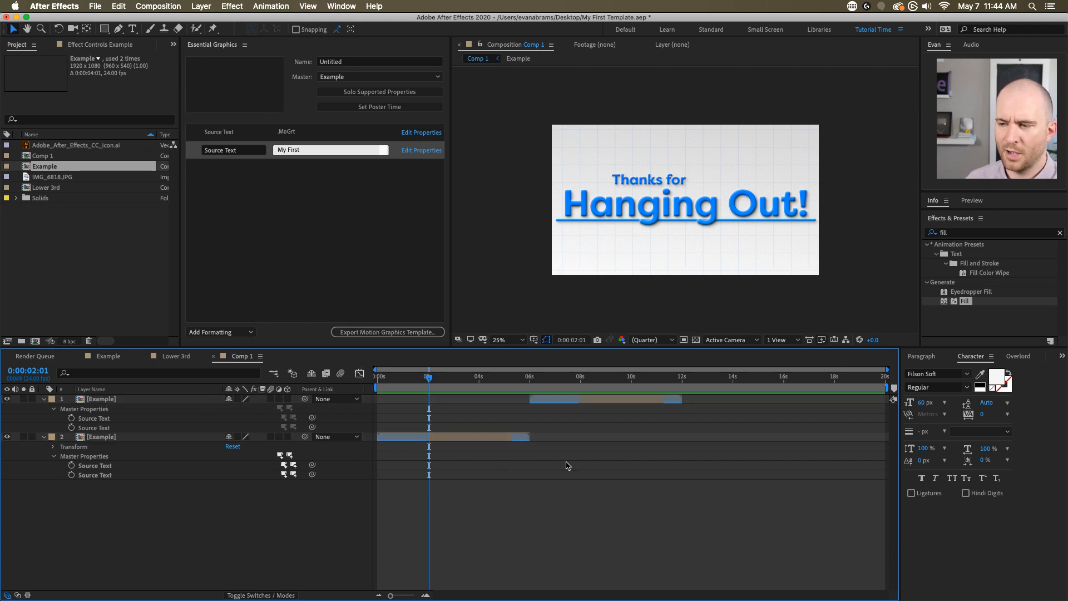
# - Play and scrub through the second Example instance to check its text and intro and outro timing, stopping at 0:00:08:21
pyautogui.press('space')
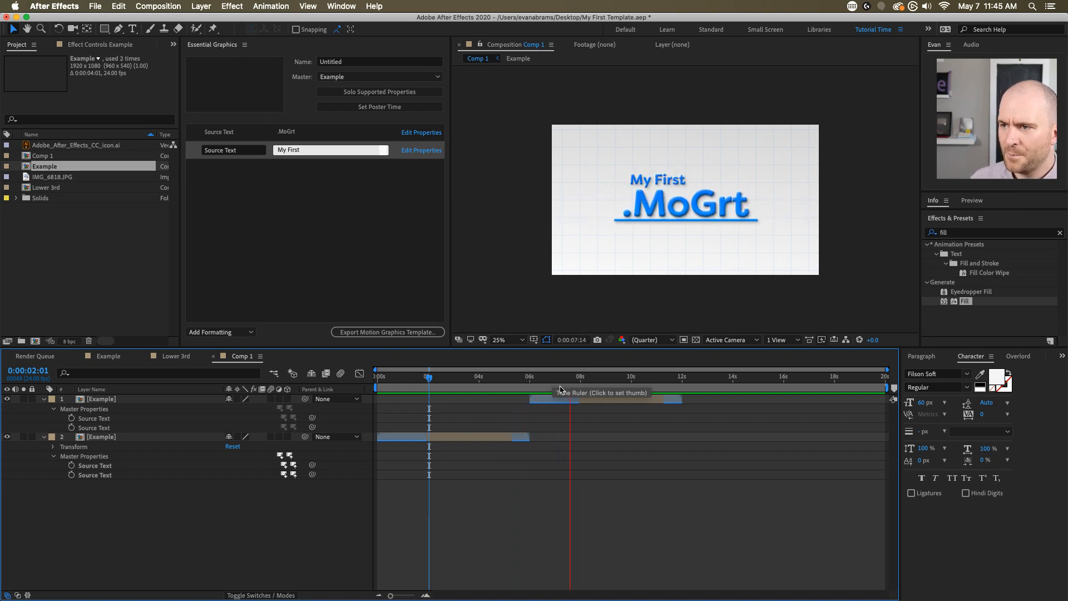
pyautogui.press('space')
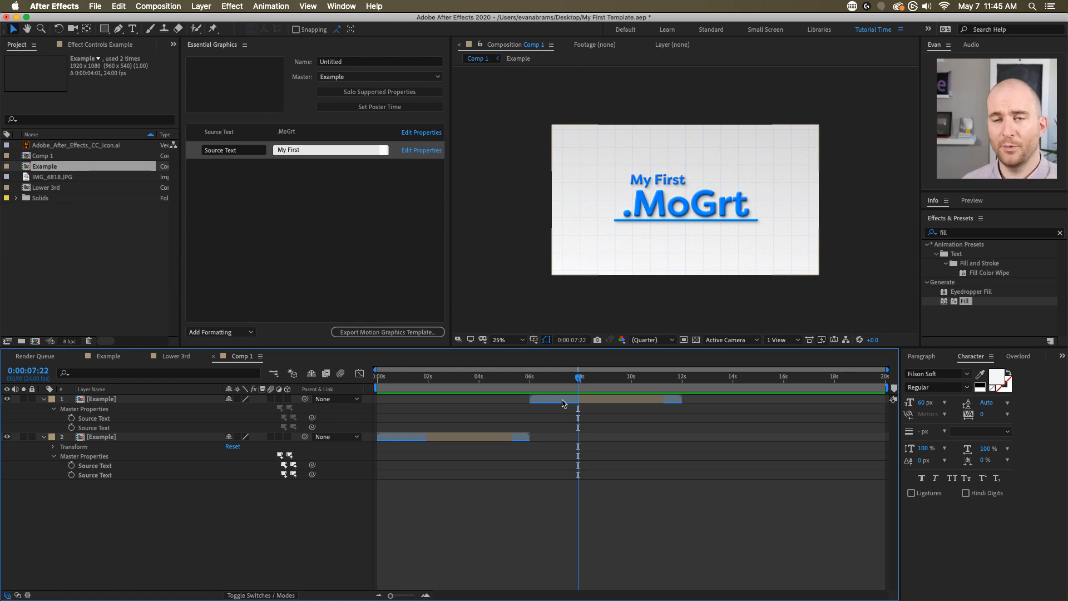
pyautogui.press('space')
pyautogui.press('space')
pyautogui.click(662, 380)
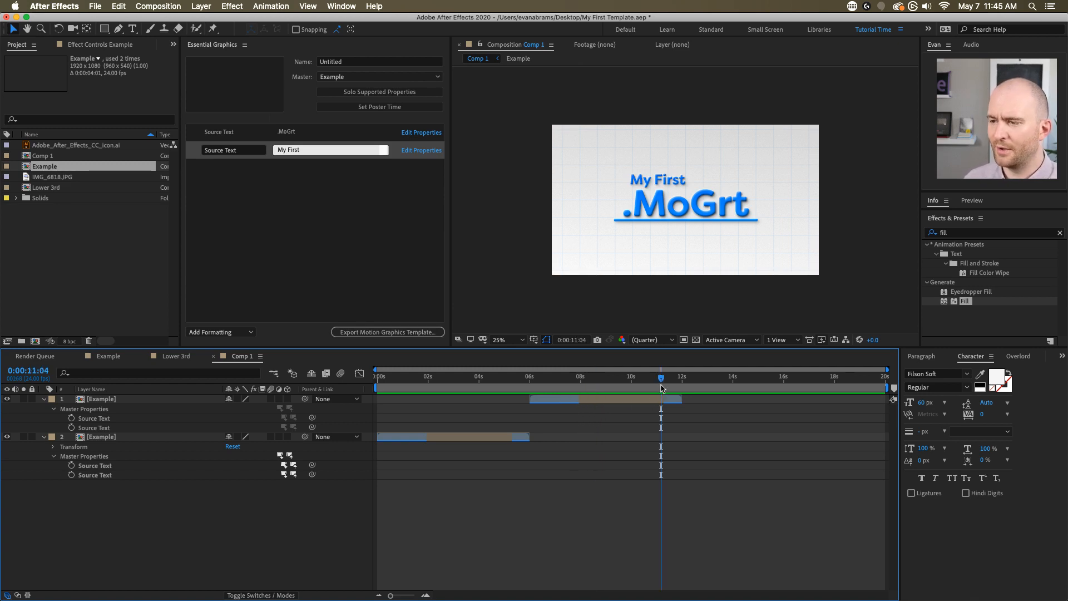
pyautogui.press('space')
pyautogui.press('space')
pyautogui.moveTo(633, 382); pyautogui.dragTo(620, 396)
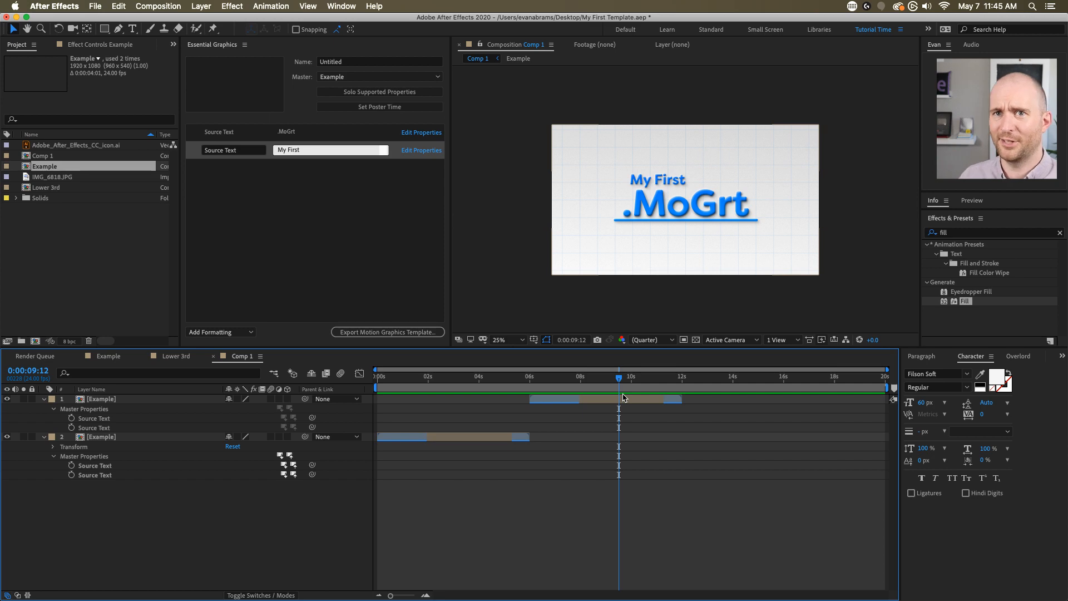
pyautogui.moveTo(570, 381); pyautogui.dragTo(603, 379)
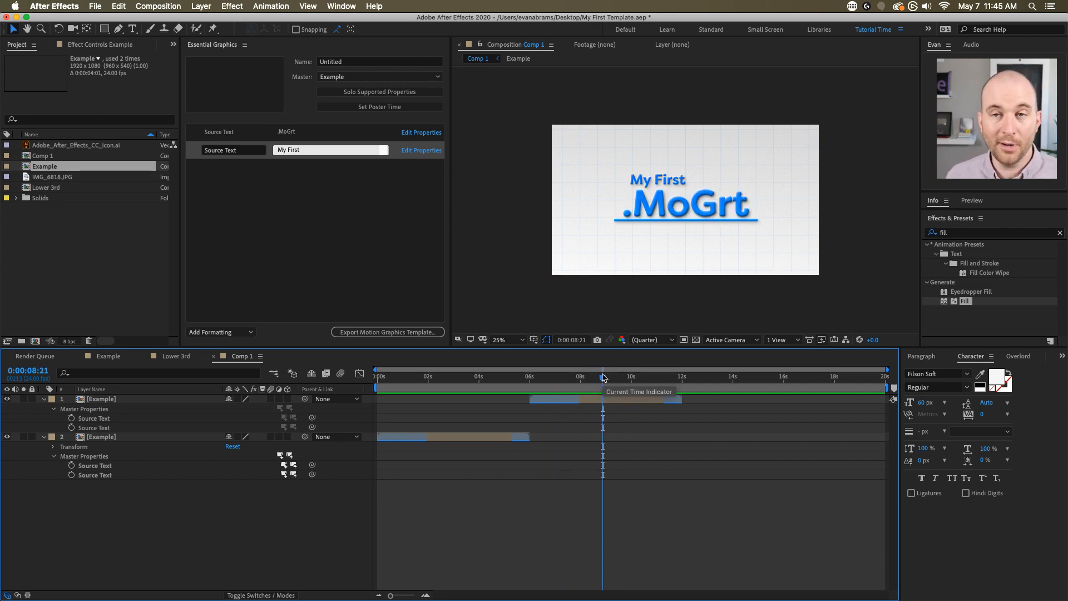
# - Point out the two Example layers in Comp 1 and the Example composition they both come from
pyautogui.click(139, 437)
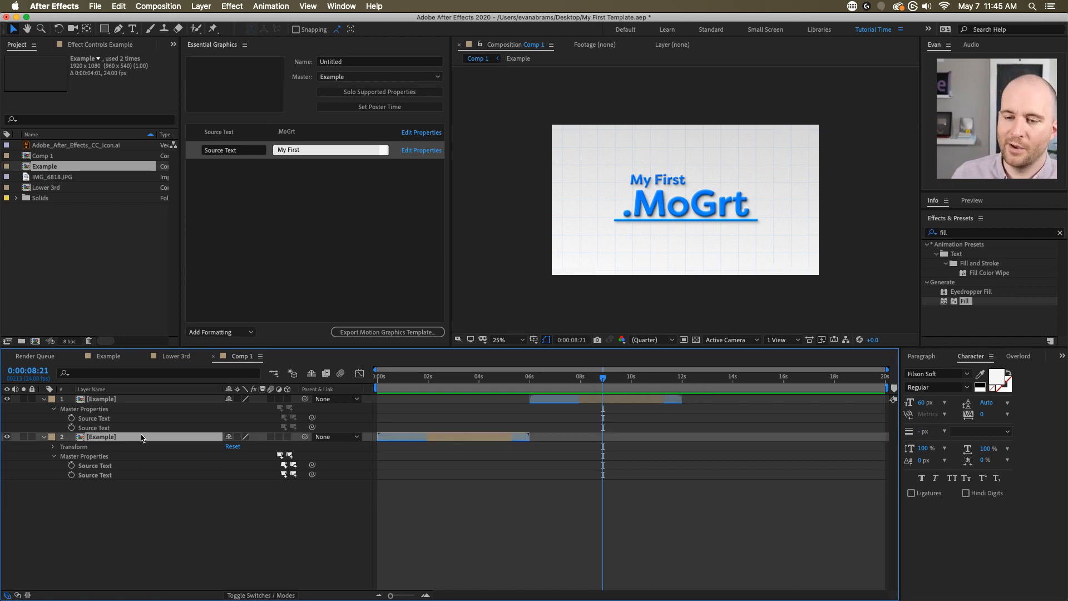
pyautogui.click(52, 167)
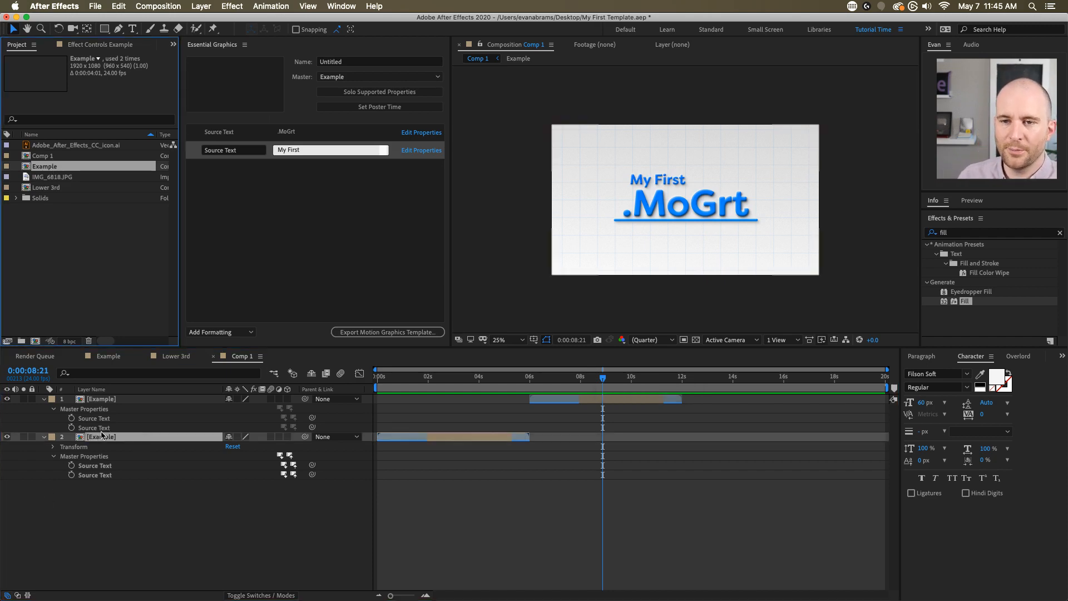
pyautogui.keyDown('shift'); pyautogui.click(107, 401); pyautogui.keyUp('shift')
pyautogui.click(665, 538)
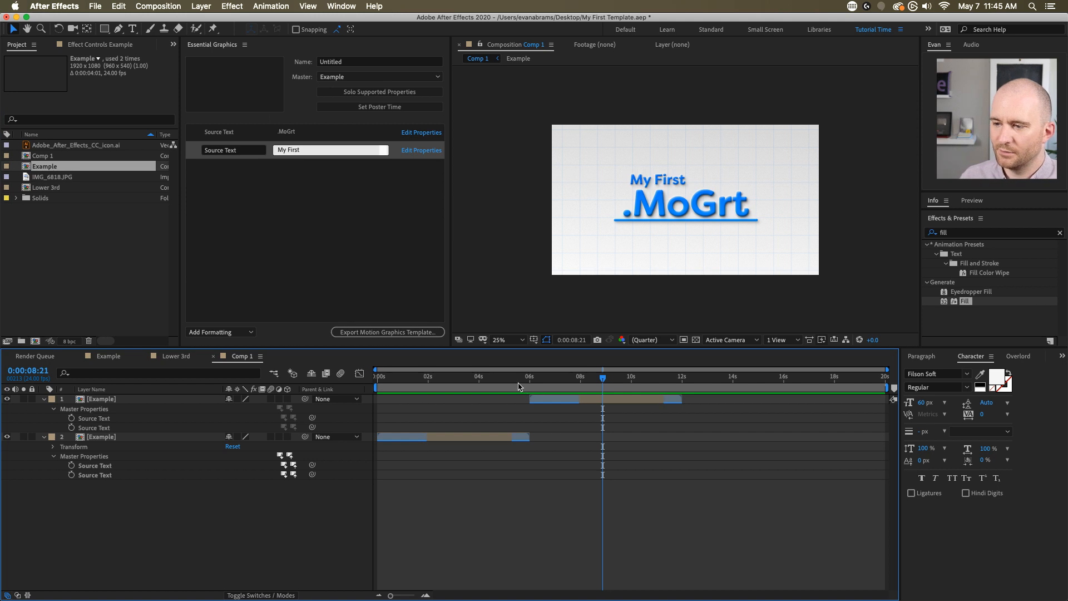
# - Preview the second Example instance several times from about the six-second mark to check its text animation
pyautogui.click(549, 378)
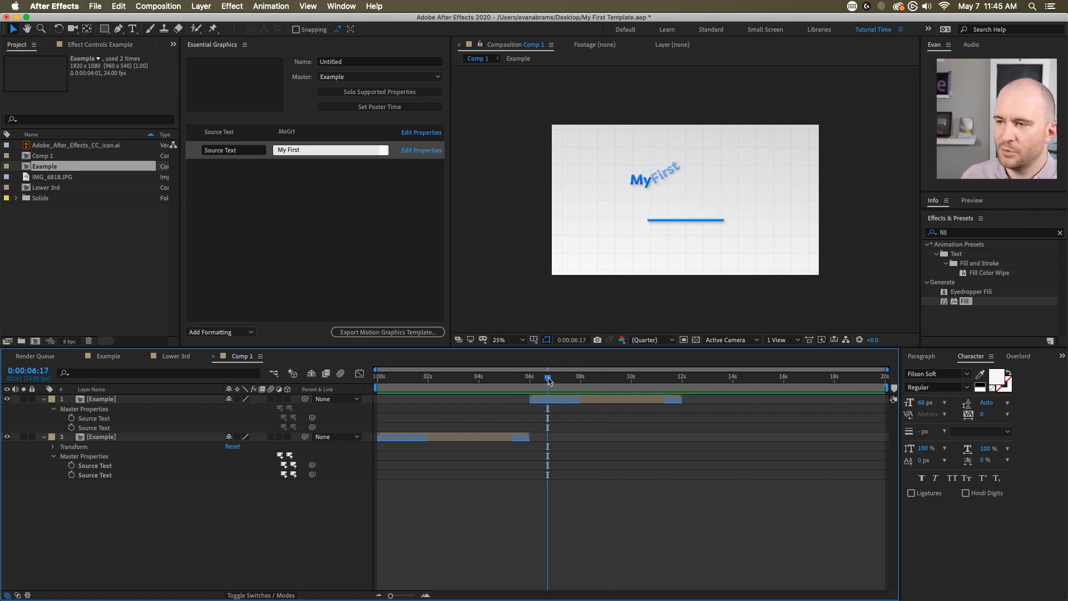
pyautogui.press('space')
pyautogui.press('space')
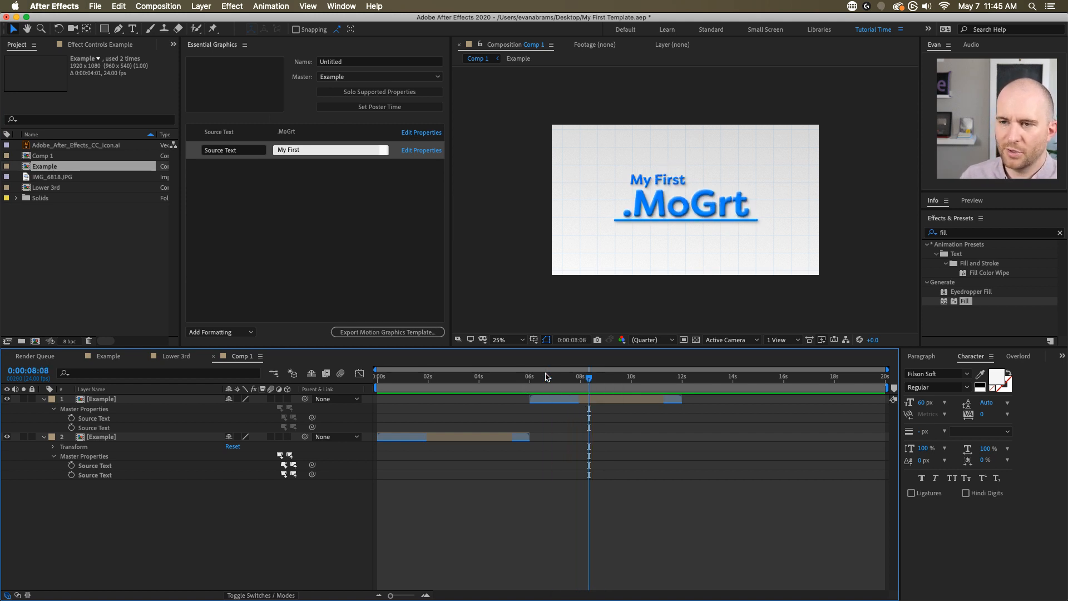
pyautogui.click(96, 412)
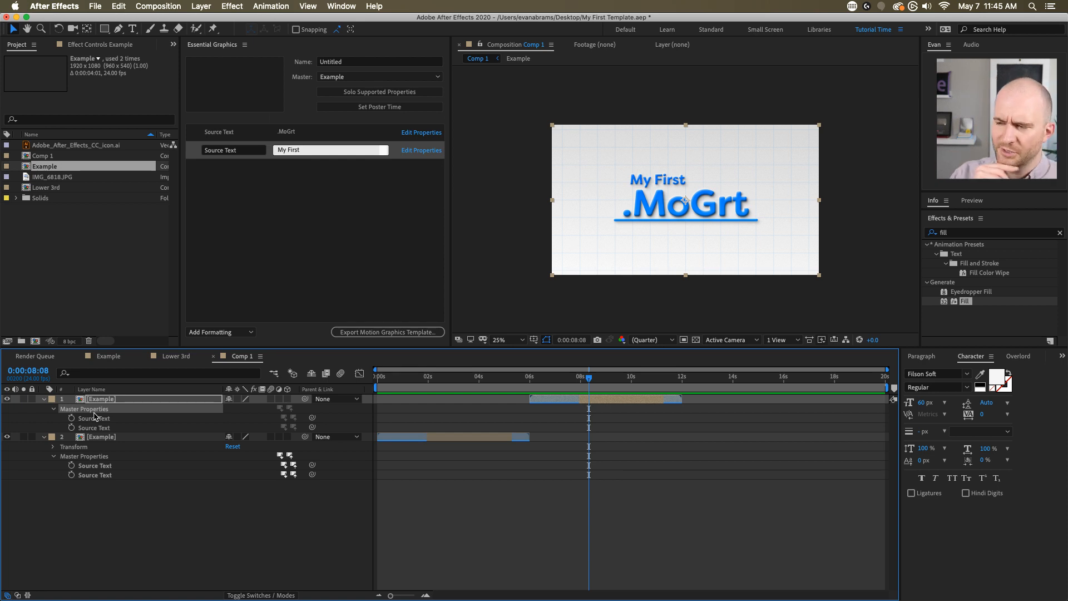
pyautogui.click(532, 378)
pyautogui.press('space')
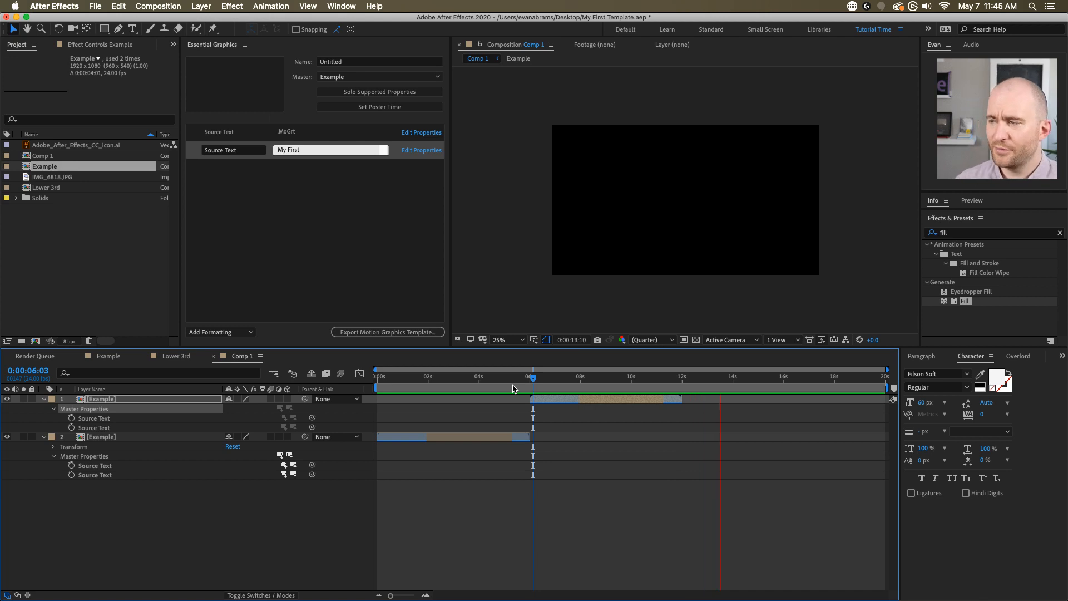
pyautogui.press('space')
pyautogui.moveTo(537, 380); pyautogui.dragTo(529, 382)
pyautogui.press('space')
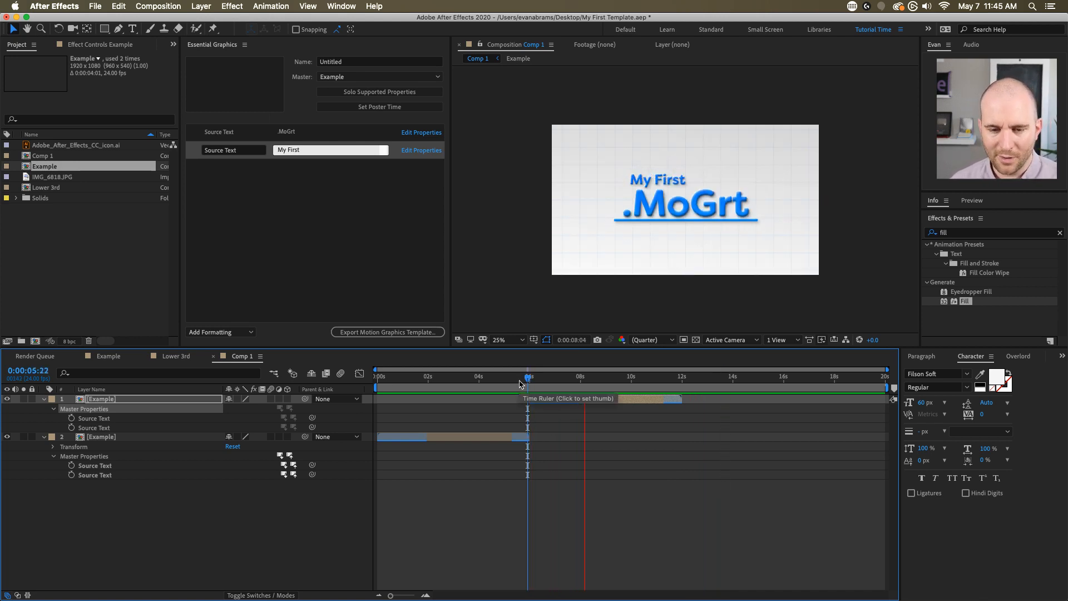
pyautogui.press('space')
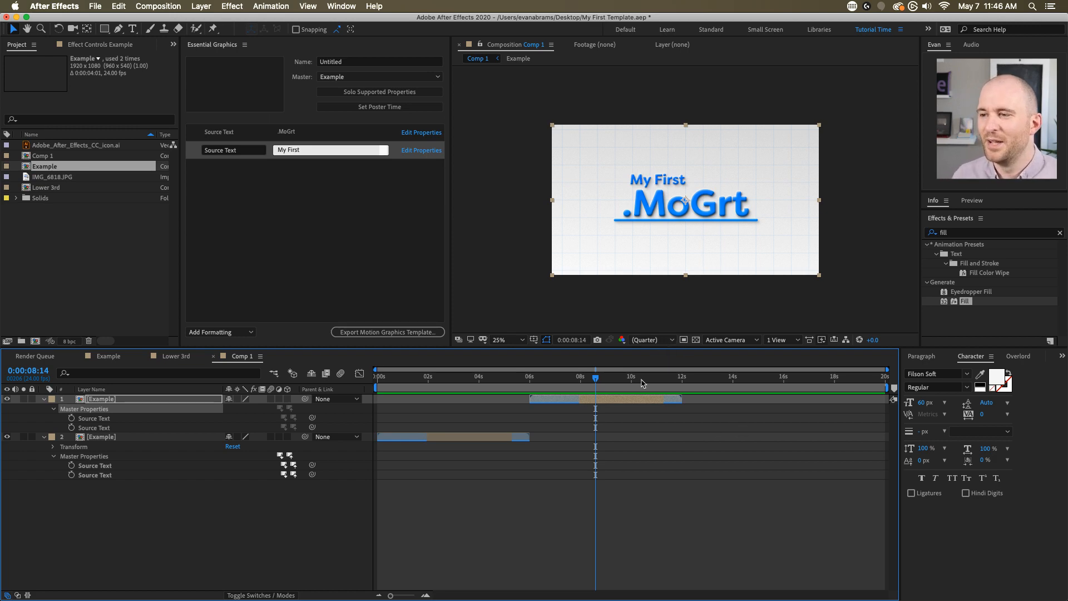
pyautogui.moveTo(531, 378); pyautogui.dragTo(533, 383)
pyautogui.press('space')
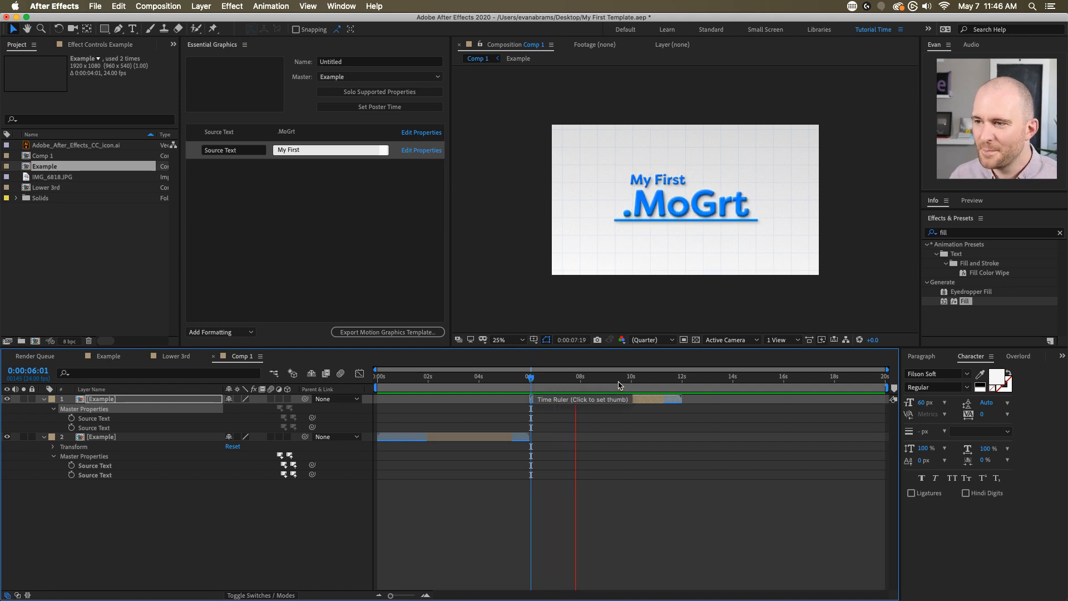
pyautogui.press('space')
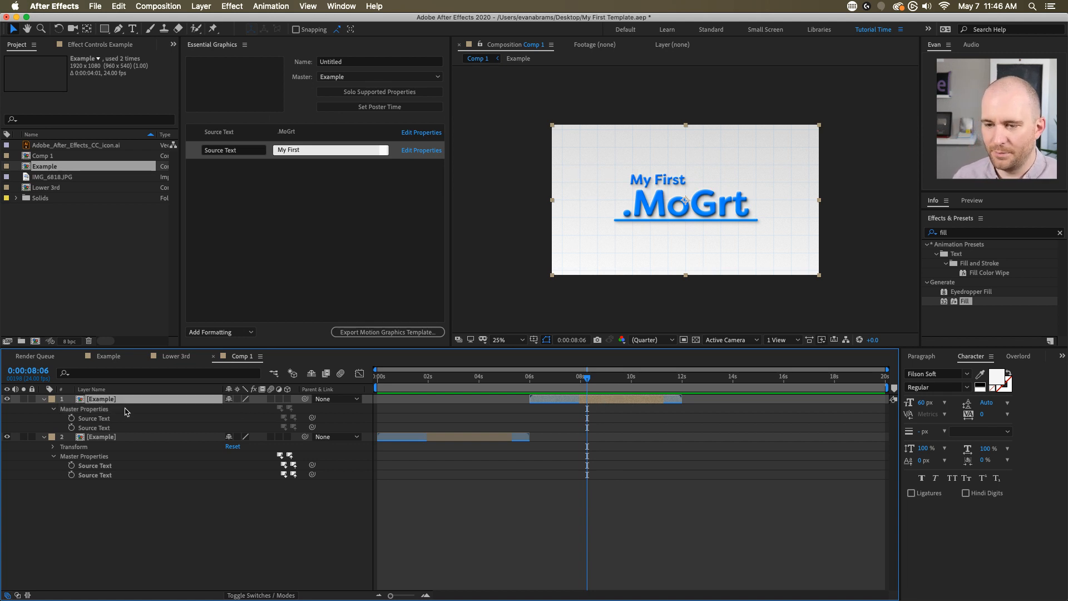
pyautogui.rightClick(101, 427)
pyautogui.click(129, 435)
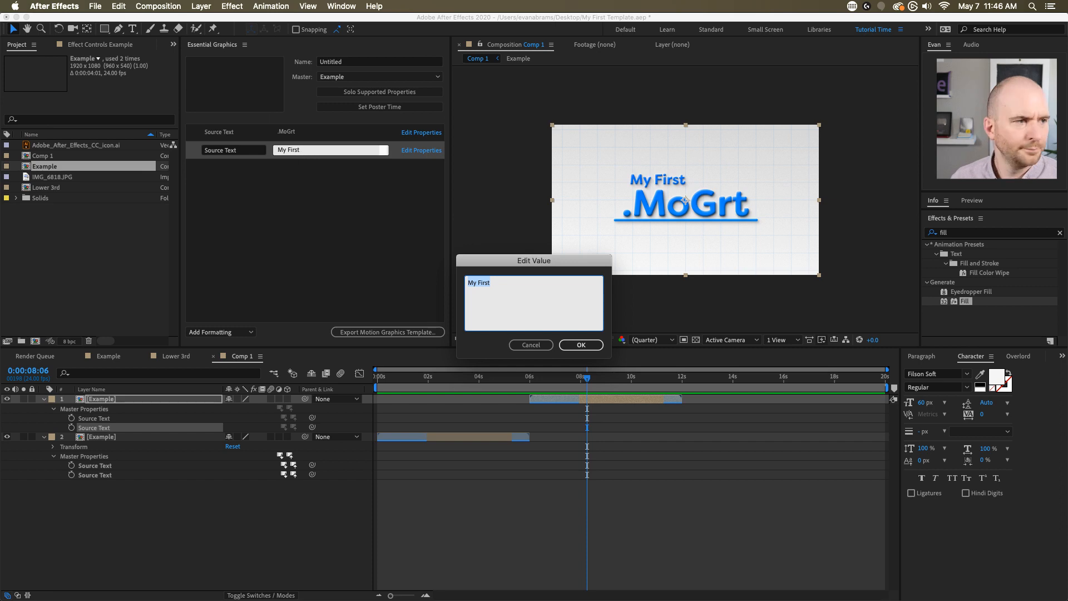
pyautogui.click(564, 342)
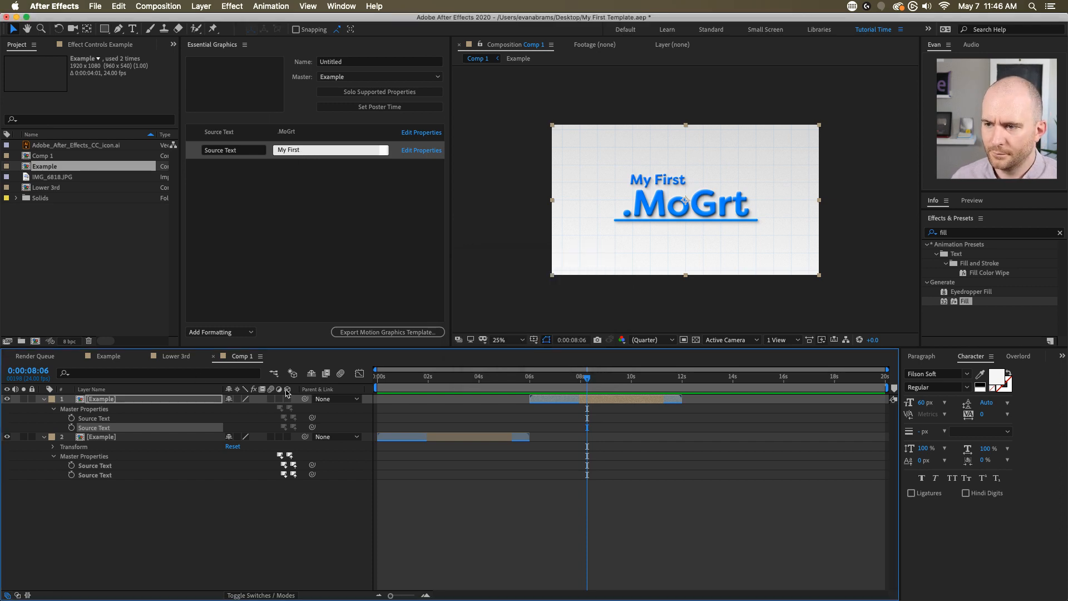
# - Change the first Source Text master property of the second Example instance (layer 1) to ".MoGrT"
pyautogui.rightClick(115, 420)
pyautogui.click(129, 428)
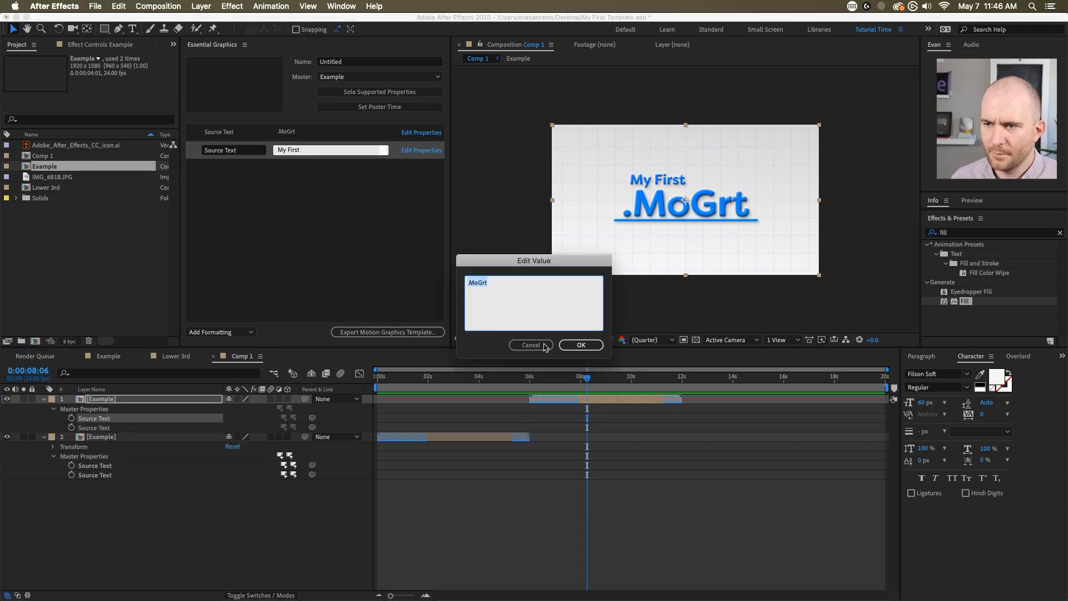
pyautogui.click(501, 289)
pyautogui.press('BackSpace')
pyautogui.write('T')
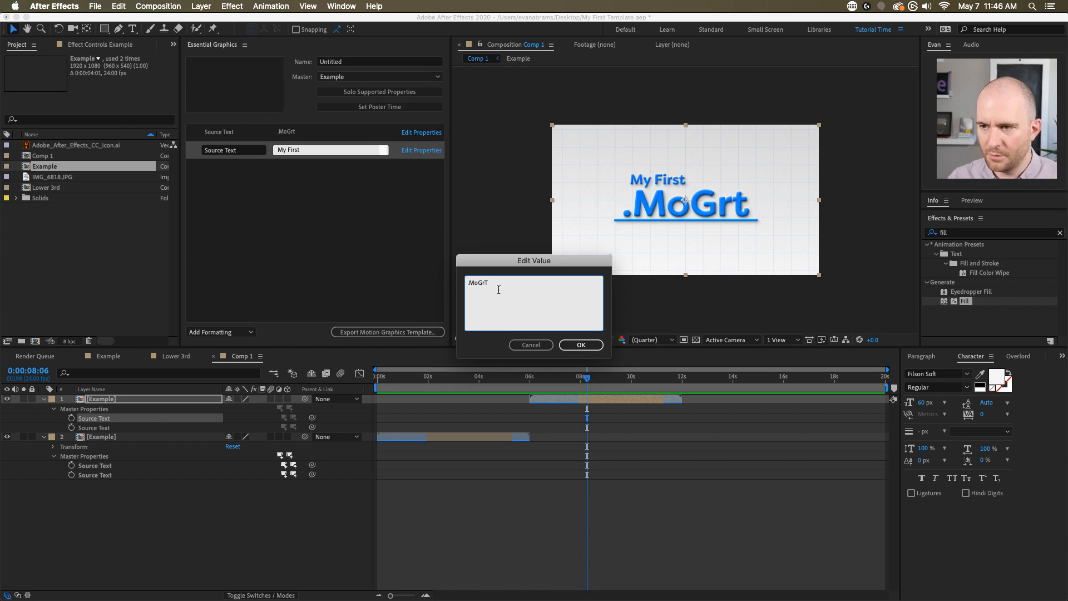
pyautogui.click(594, 346)
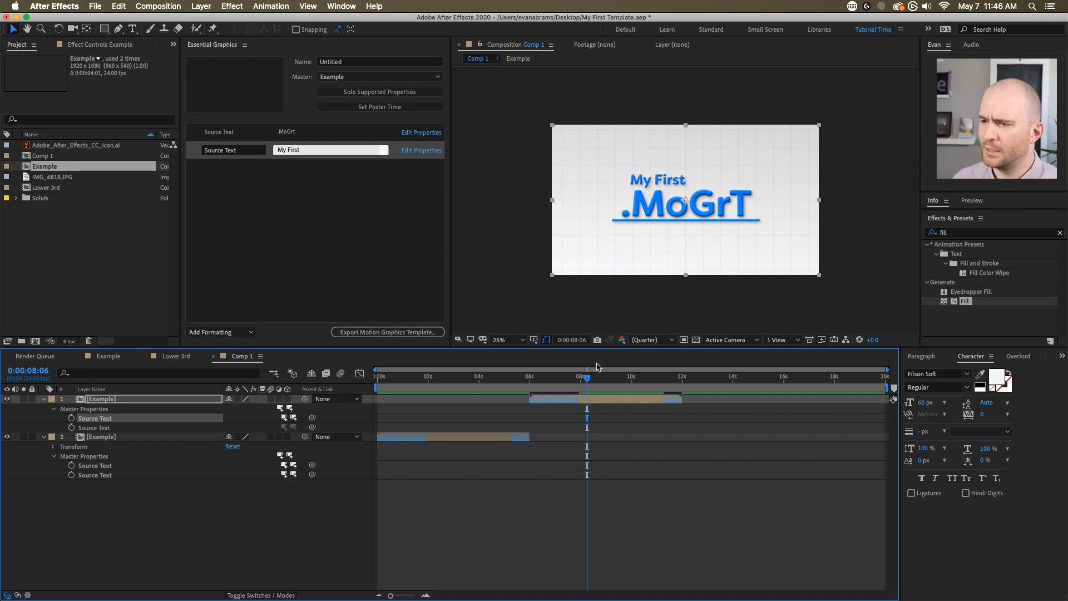
# - Preview the second Example instance with its overridden text, from its start and again from 0:00:07:04
pyautogui.moveTo(585, 377); pyautogui.dragTo(535, 383)
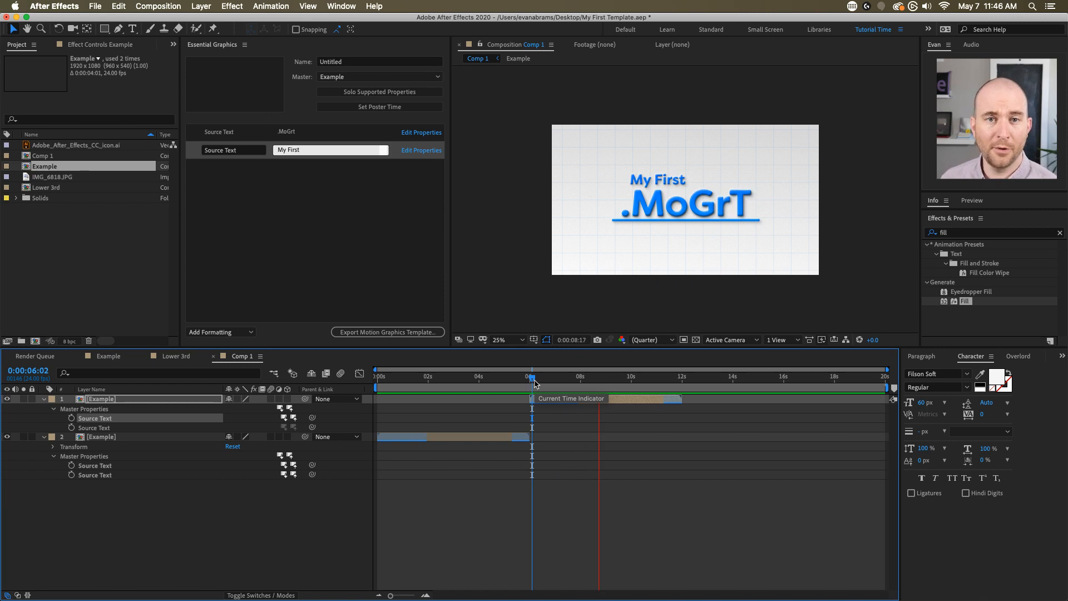
pyautogui.press('space')
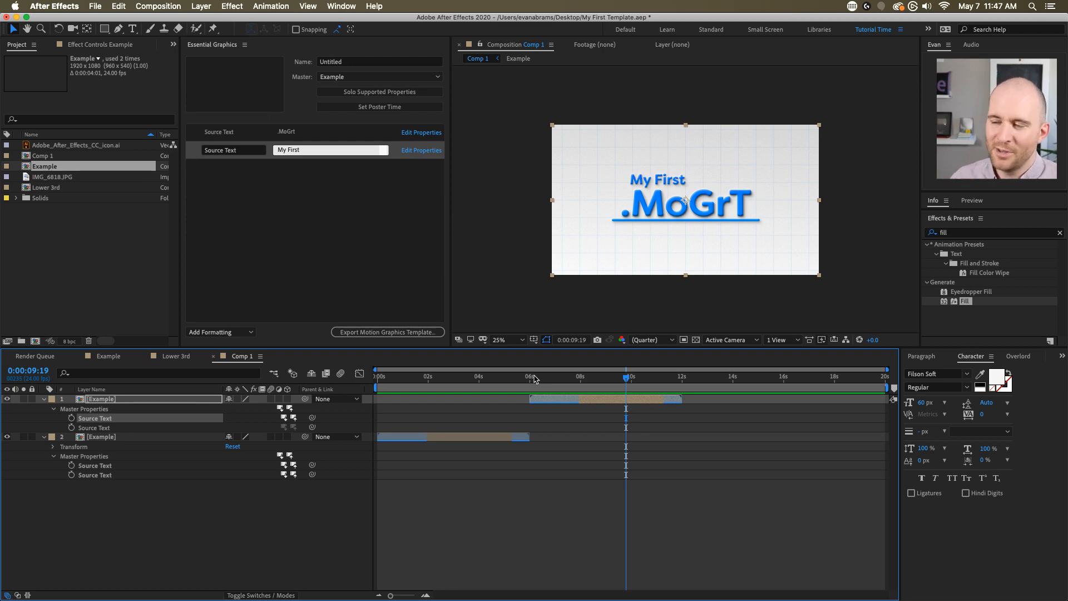
pyautogui.moveTo(554, 379); pyautogui.dragTo(561, 378)
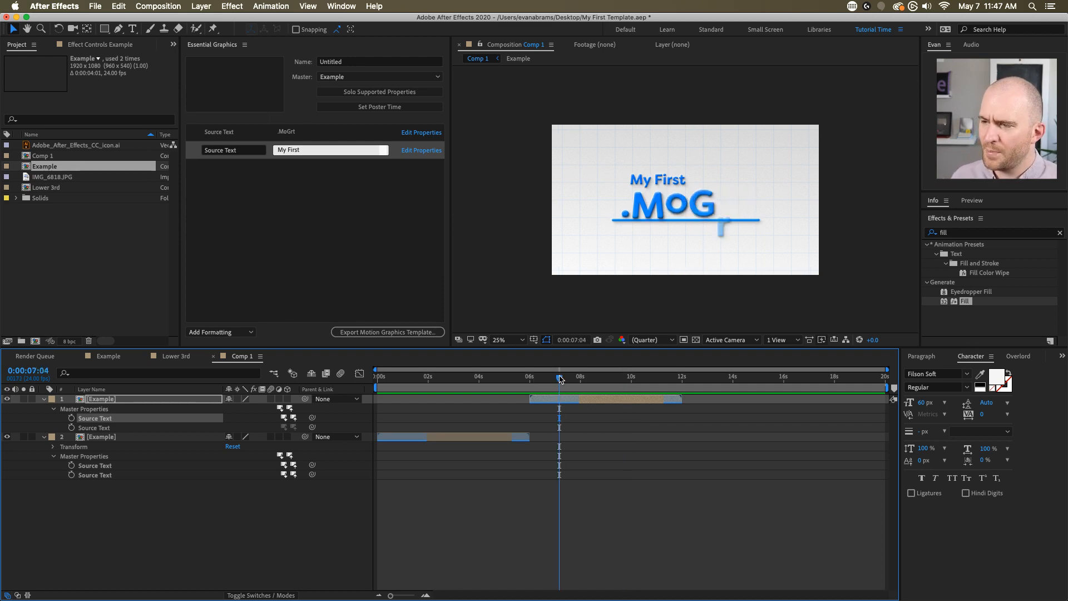
pyautogui.press('space')
pyautogui.press('space')
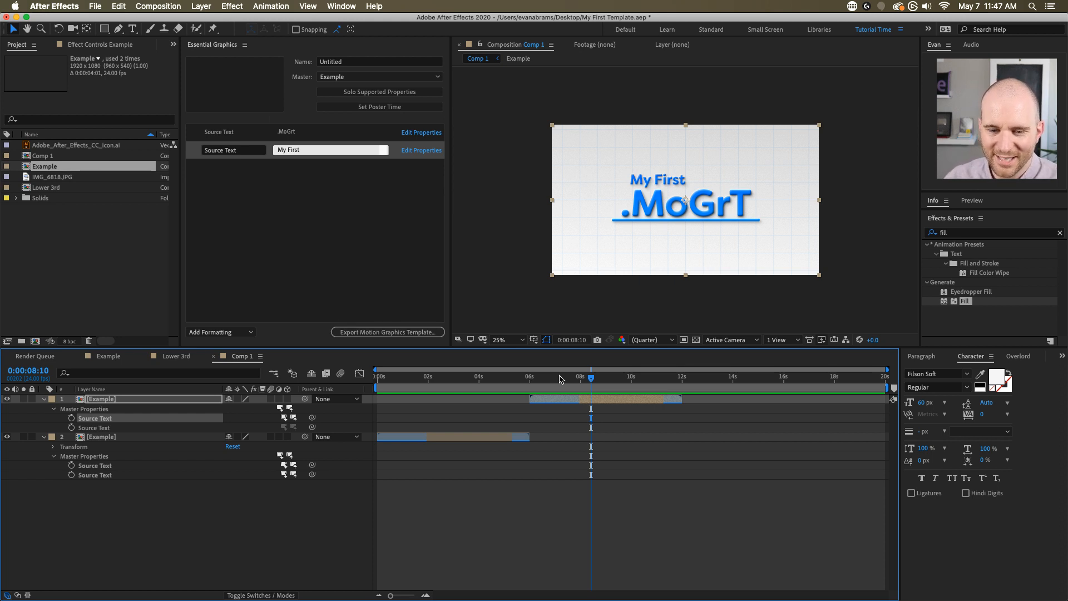
pyautogui.click(625, 400)
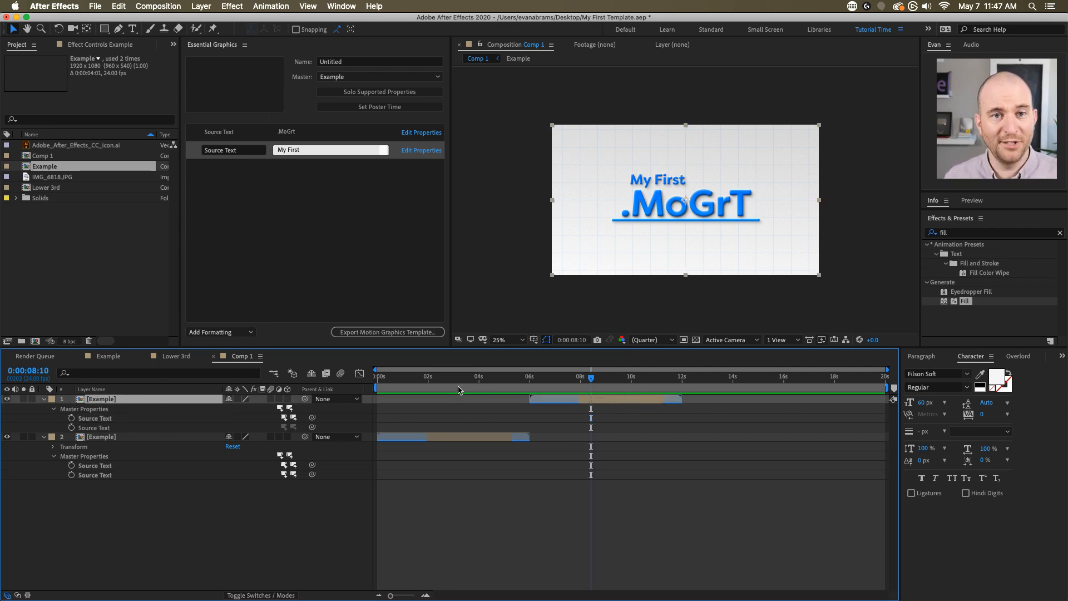
# - Open and preview the Lower 3rd composition, and make it the Essential Graphics master
pyautogui.doubleClick(56, 190)
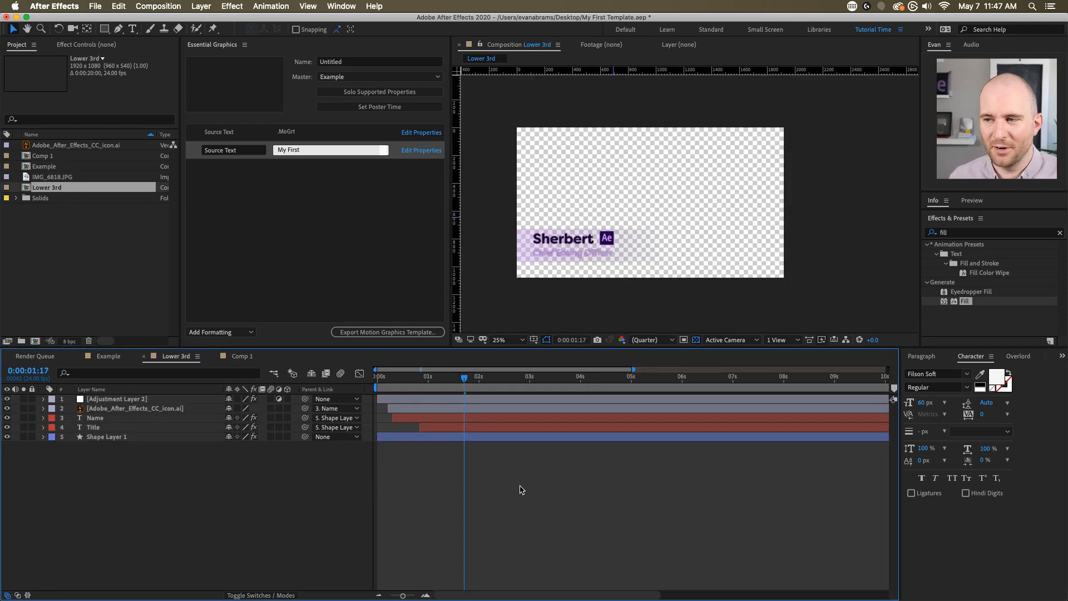
pyautogui.press('space')
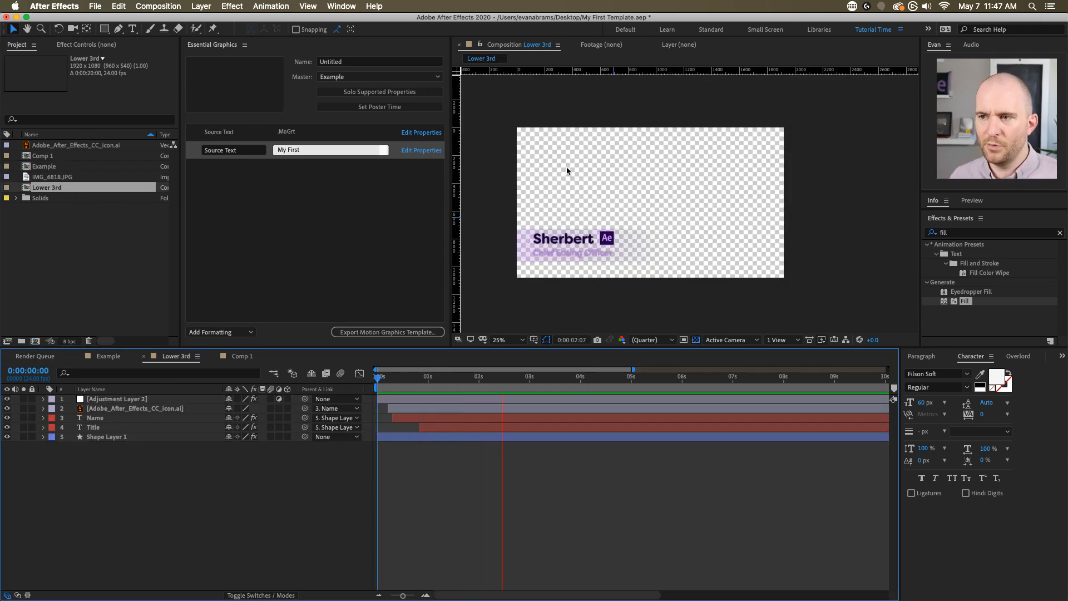
pyautogui.press('space')
pyautogui.click(379, 77)
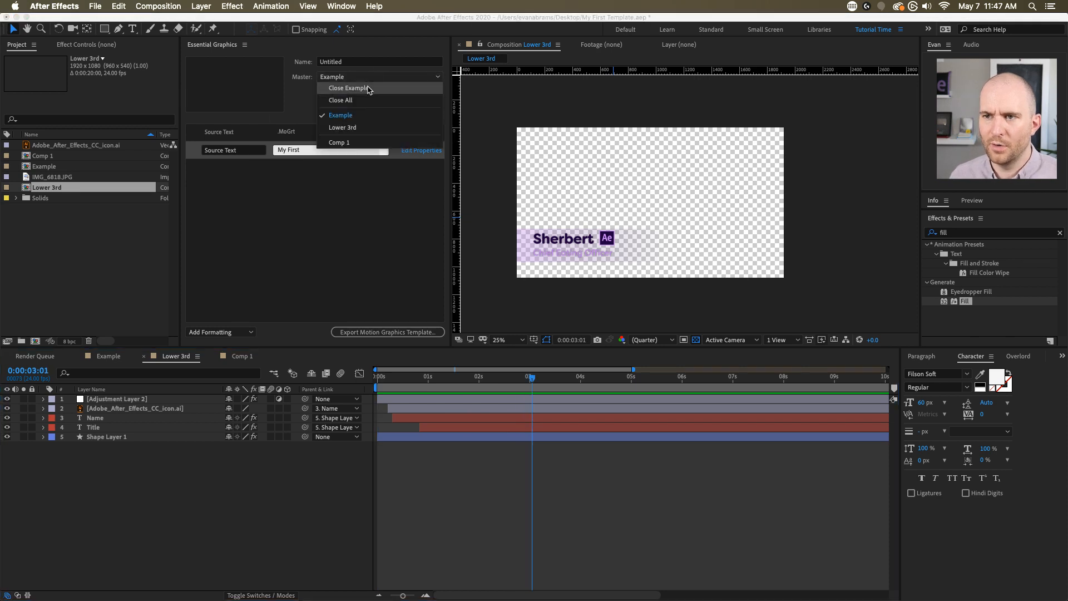
pyautogui.click(339, 121)
pyautogui.click(513, 472)
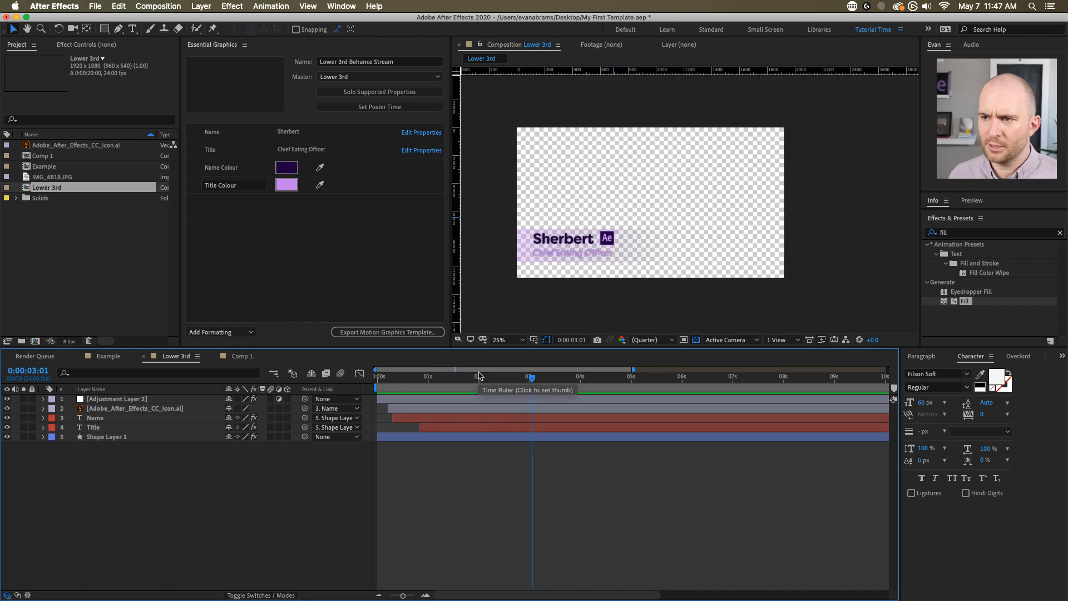
# - Show the guides in the Lower 3rd composition
pyautogui.click(316, 5)
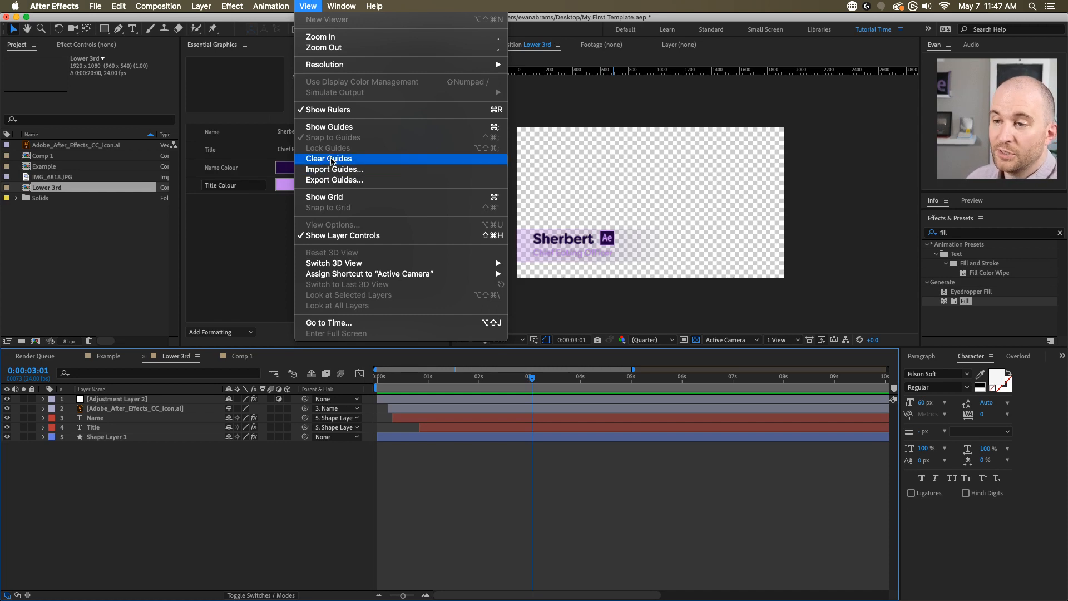
pyautogui.click(333, 127)
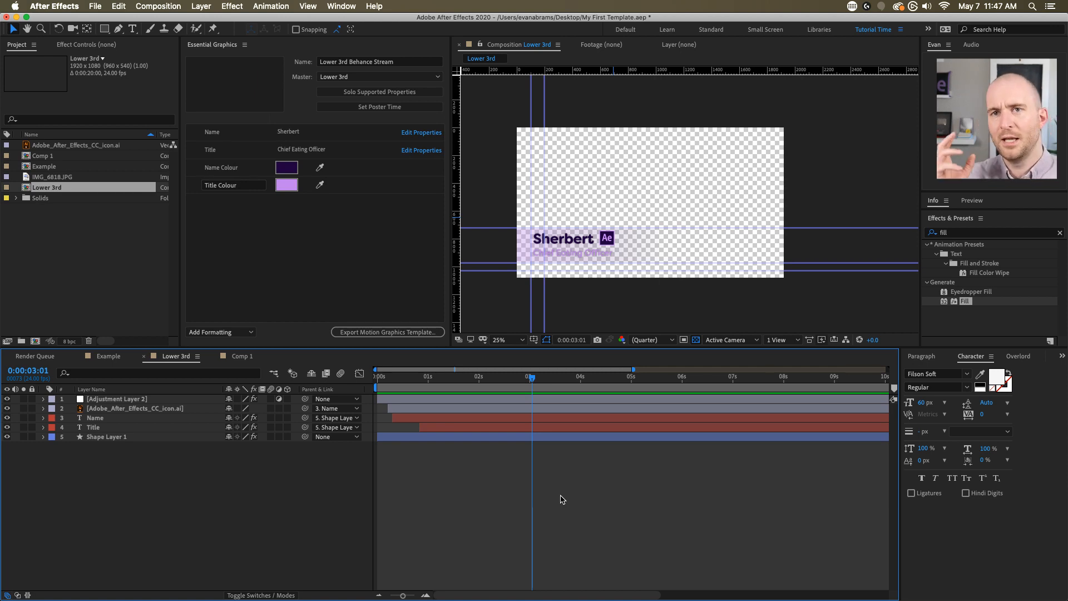
pyautogui.click(562, 217)
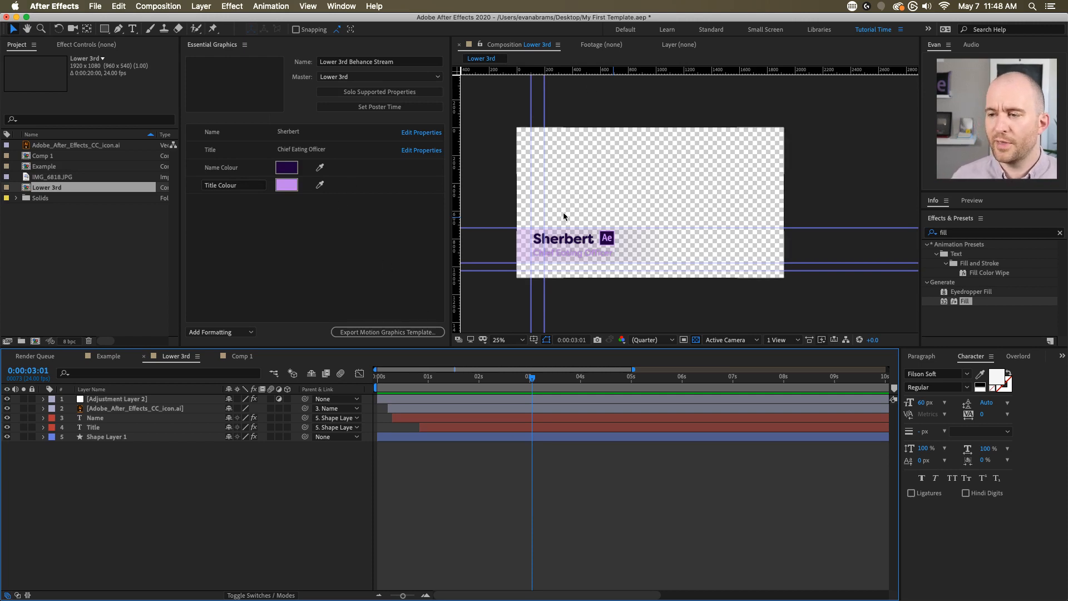
# - Select the Name and Title text layers together and check their paragraph alignment settings
pyautogui.scroll(2, 562, 222)
pyautogui.click(523, 427)
pyautogui.keyDown('shift'); pyautogui.click(522, 418); pyautogui.keyUp('shift')
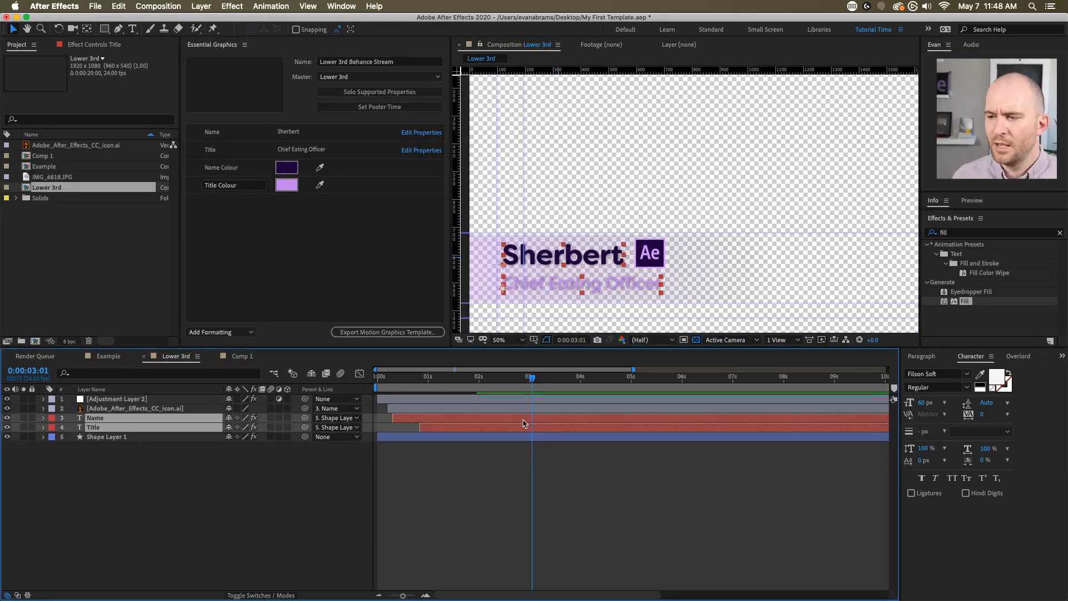
pyautogui.click(925, 357)
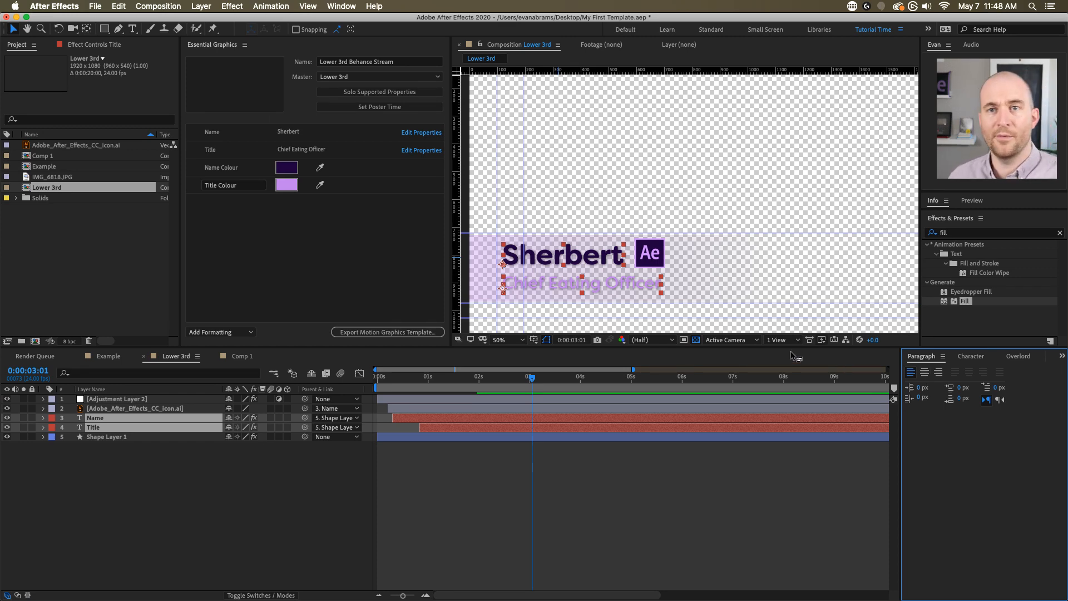
pyautogui.click(669, 519)
pyautogui.doubleClick(602, 254)
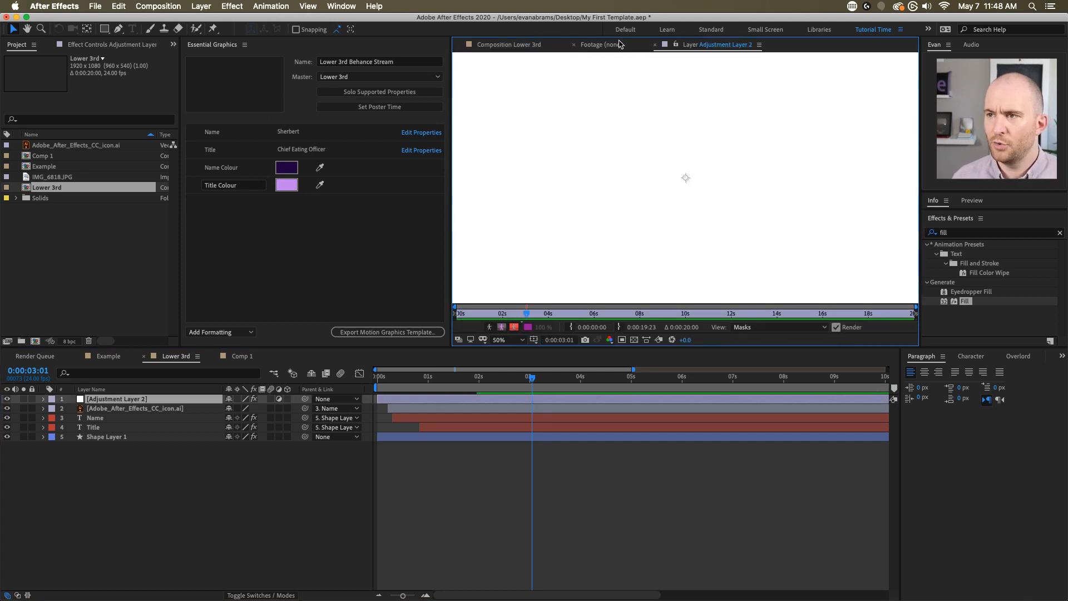
pyautogui.click(603, 47)
pyautogui.click(528, 46)
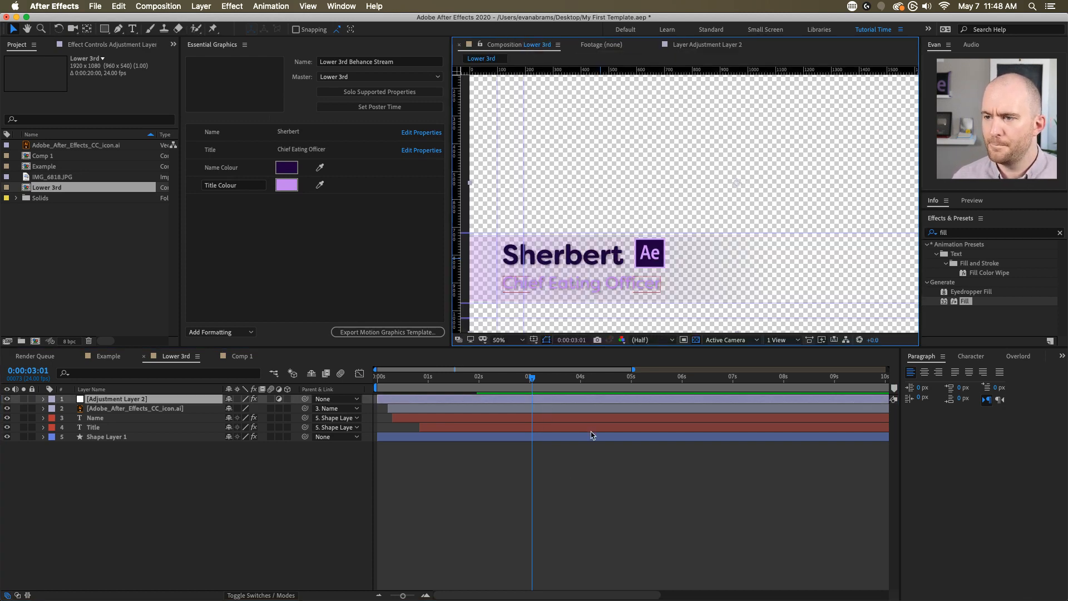
# - Inspect the Name text layer against the guides, and return to the full Lower 3rd frame at 25% zoom
pyautogui.click(569, 417)
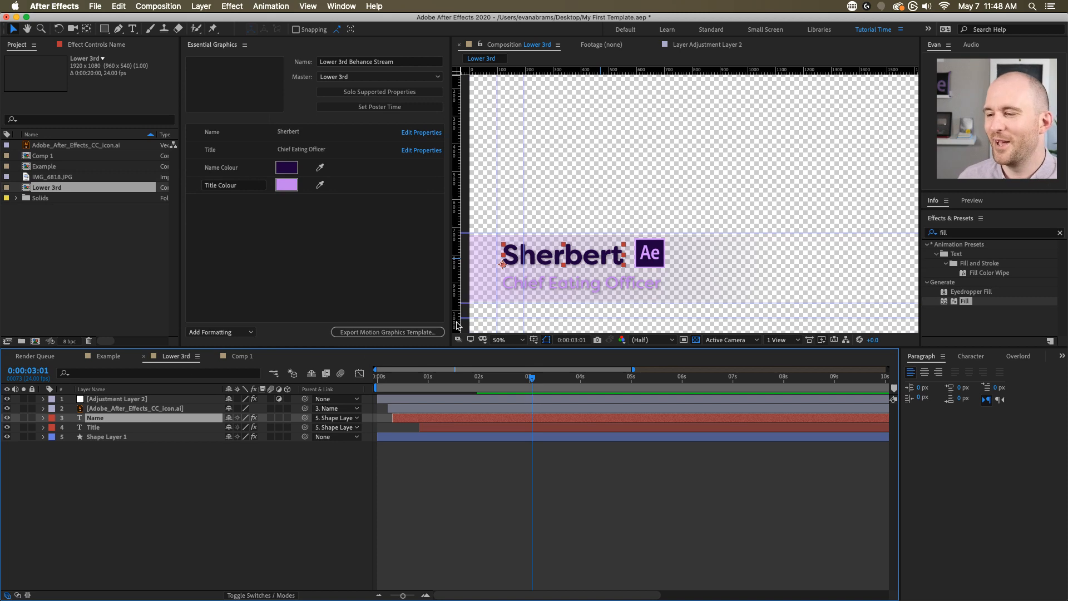
pyautogui.click(620, 517)
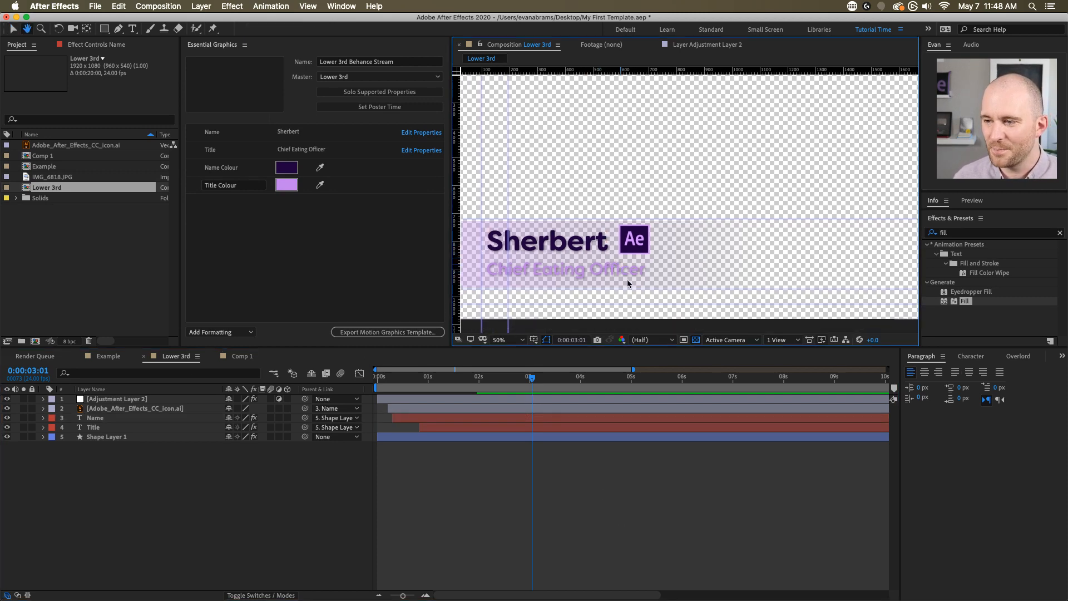
pyautogui.scroll(-1, 618, 277)
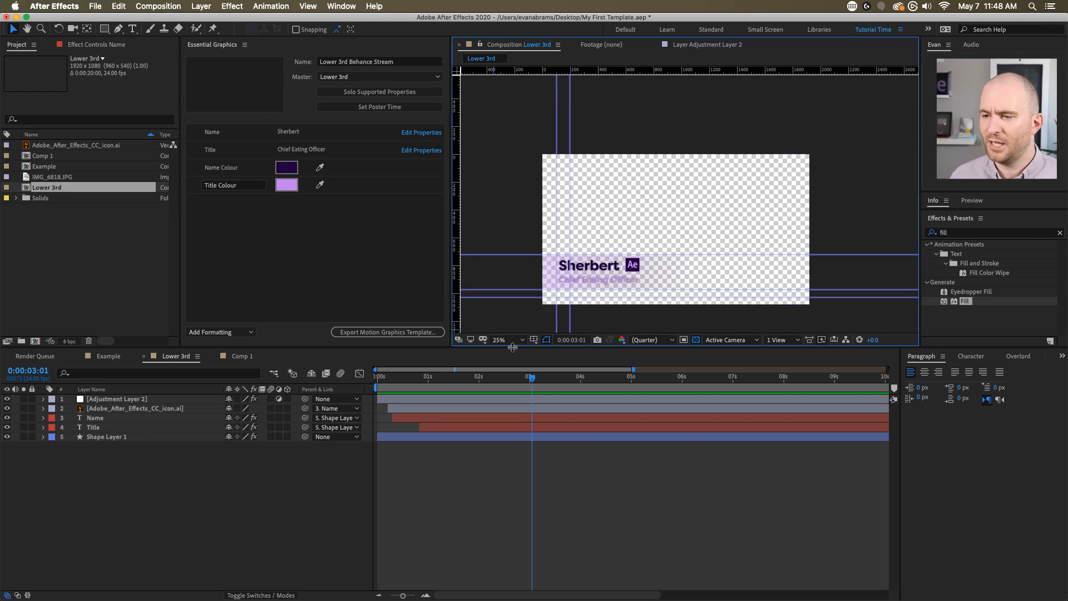
# - Overlay the proportional grid on the Lower 3rd frame, check the text against it at 50% zoom, and hide the grid again
pyautogui.click(533, 340)
pyautogui.click(557, 361)
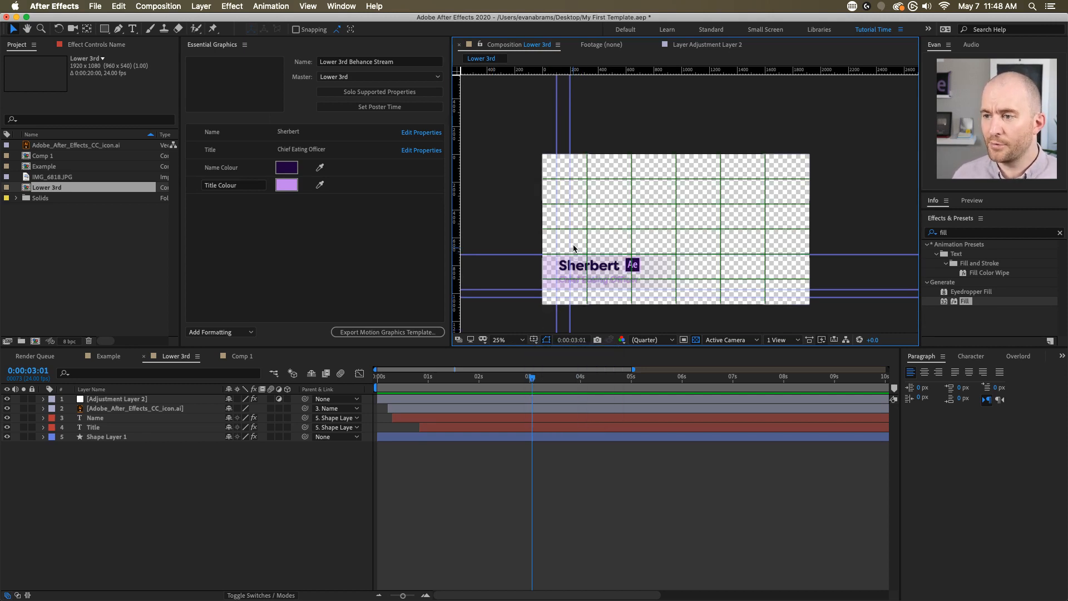
pyautogui.scroll(1, 566, 290)
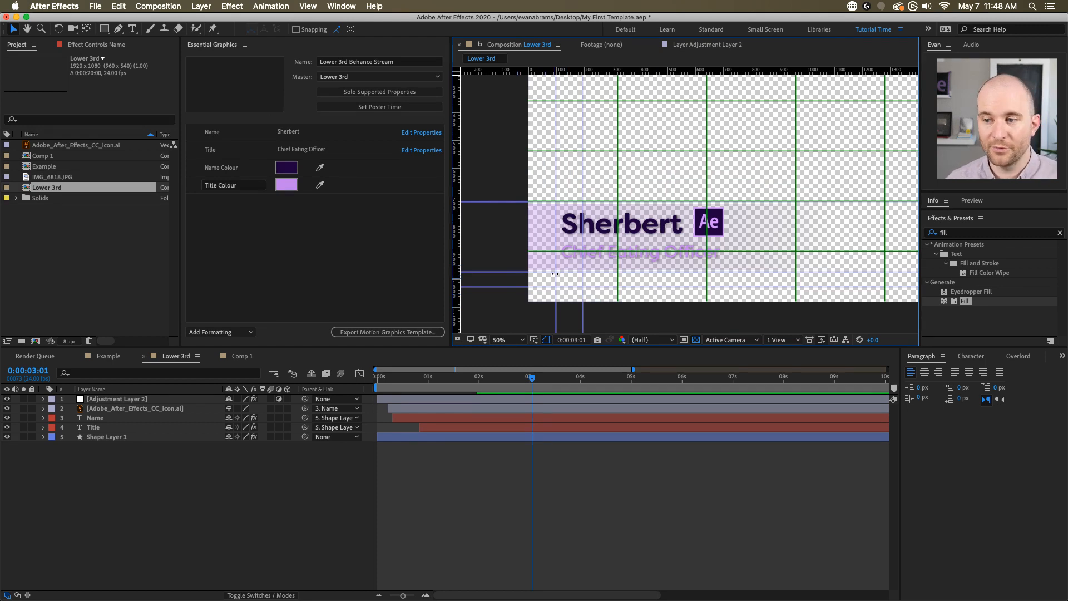
pyautogui.click(534, 340)
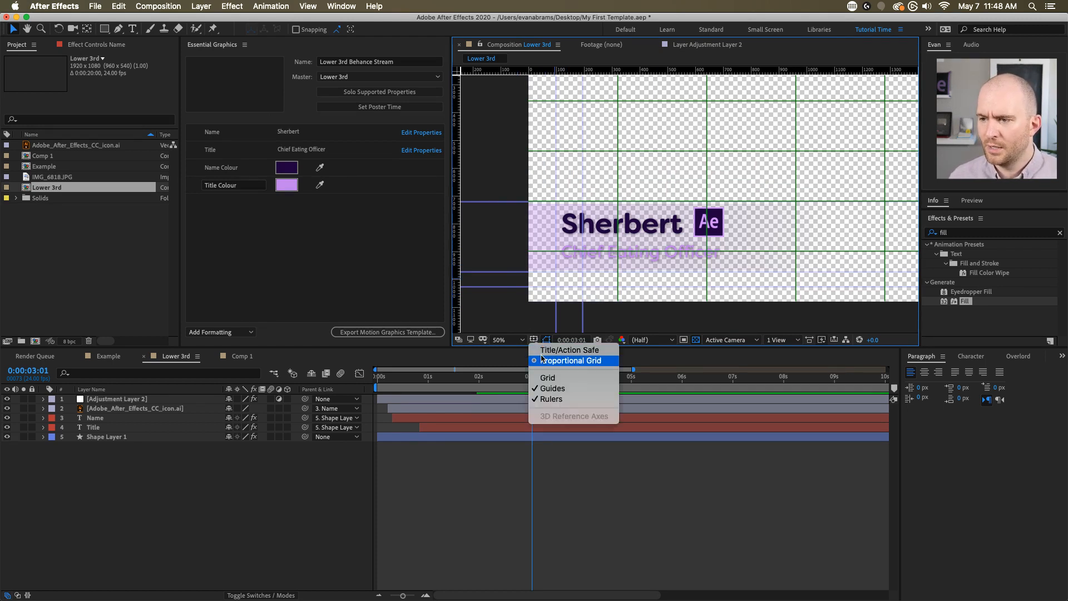
pyautogui.click(543, 360)
# - Show the Title/Action Safe margins in the Lower 3rd viewer, and pull out a trial horizontal guide above the text and remove it
pyautogui.click(534, 339)
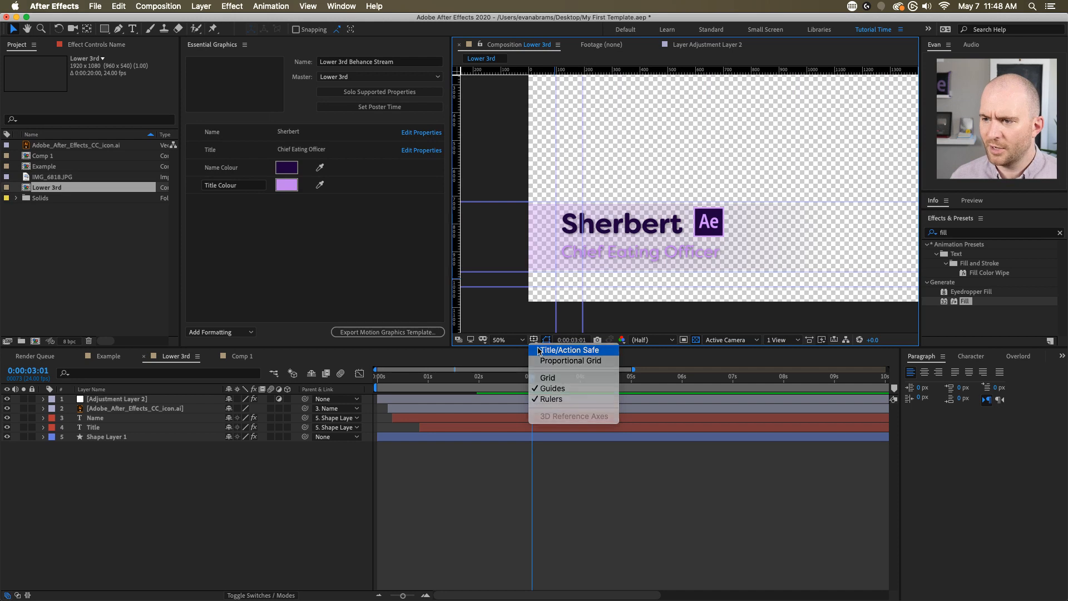
pyautogui.click(539, 350)
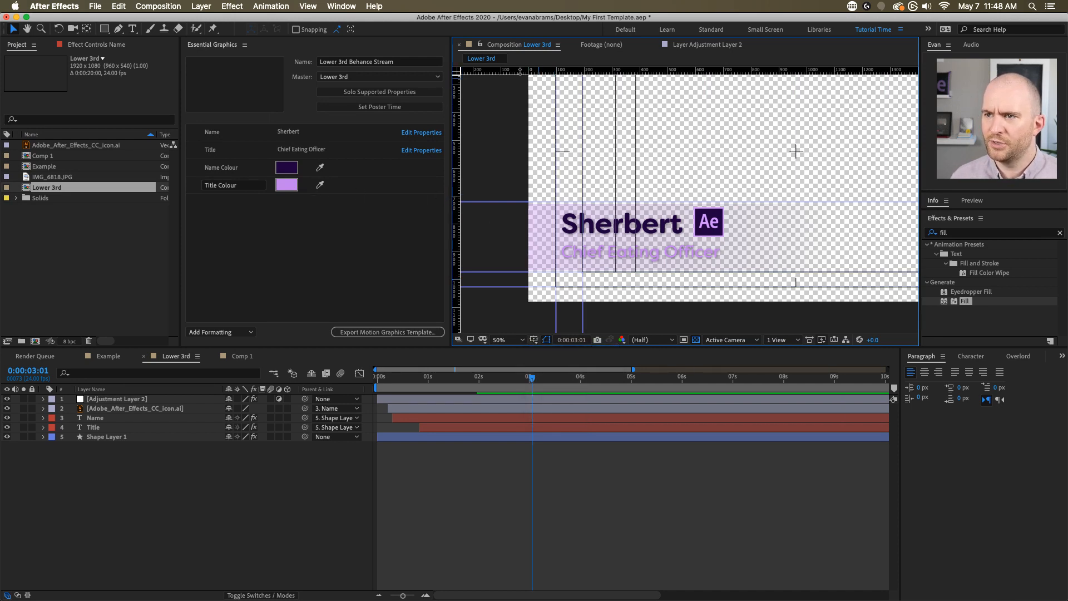
pyautogui.moveTo(520, 71); pyautogui.dragTo(517, 145)
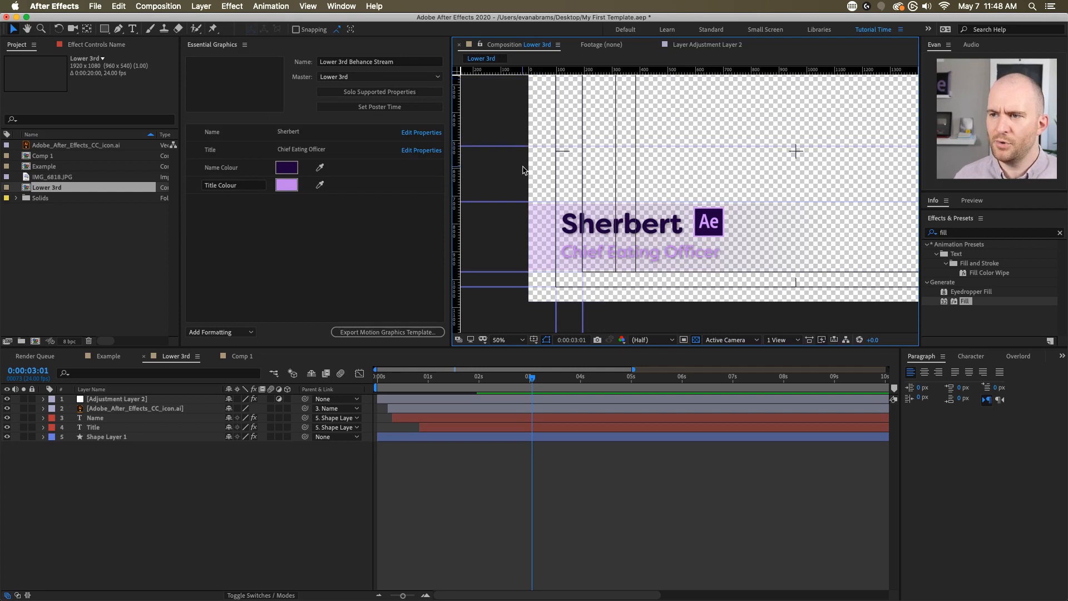
pyautogui.moveTo(521, 146); pyautogui.dragTo(493, 21)
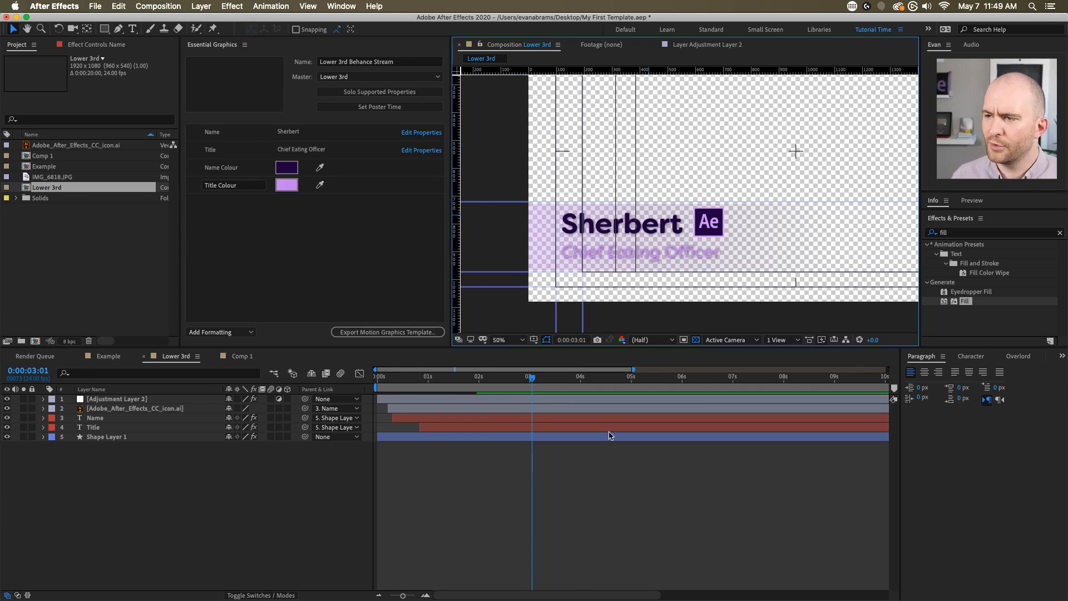
# - Highlight the Name and Title text layers together in the Lower 3rd composition, and clear the selection
pyautogui.click(590, 450)
pyautogui.click(544, 418)
pyautogui.keyDown('shift'); pyautogui.click(542, 427); pyautogui.keyUp('shift')
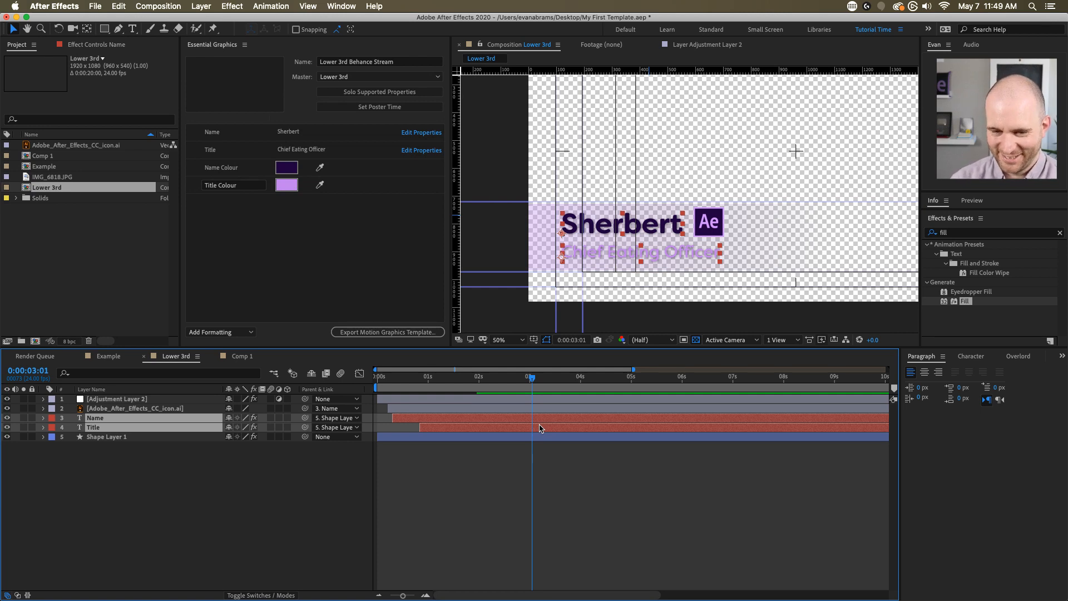
pyautogui.click(556, 450)
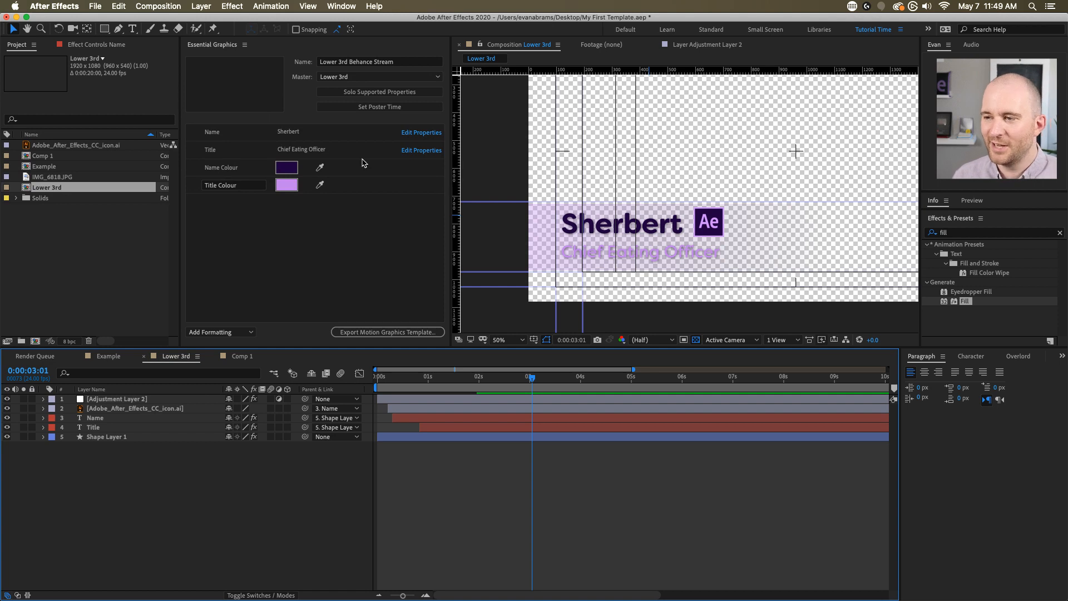
# - Reveal the expressions on all Lower 3rd layers, and expand the Adobe_After_Effects_CC_icon.ai layer's Position expression to show every line
pyautogui.press('e')
pyautogui.press('e')
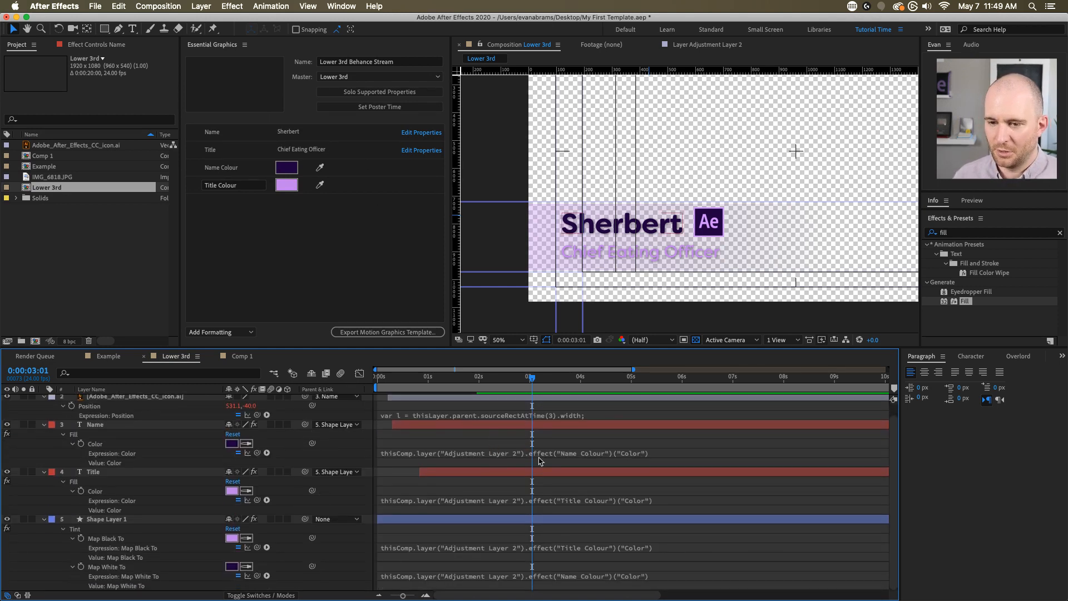
pyautogui.click(174, 407)
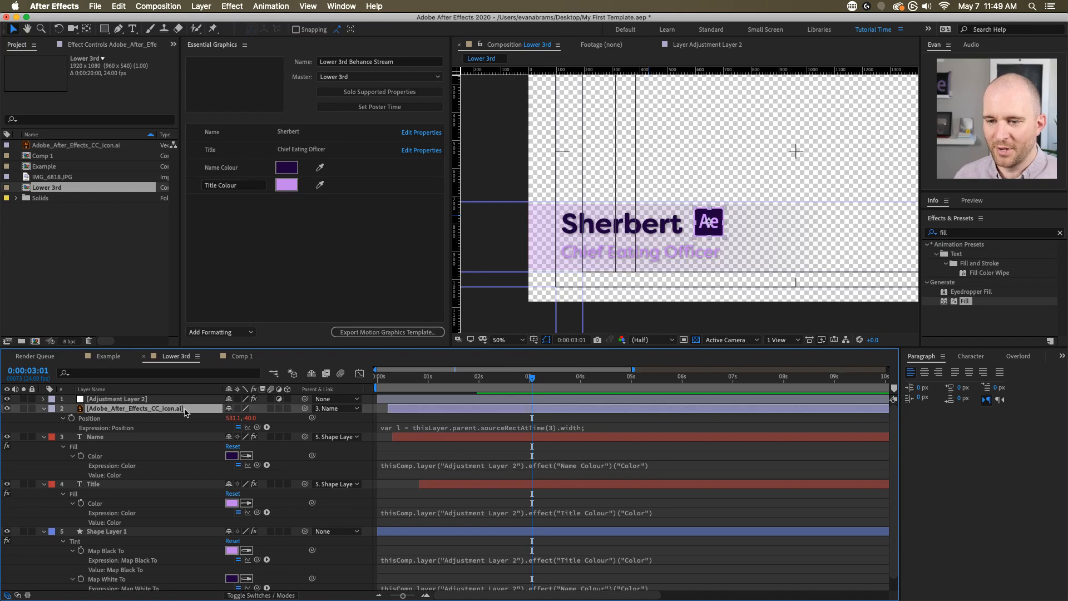
pyautogui.moveTo(387, 433); pyautogui.dragTo(408, 490)
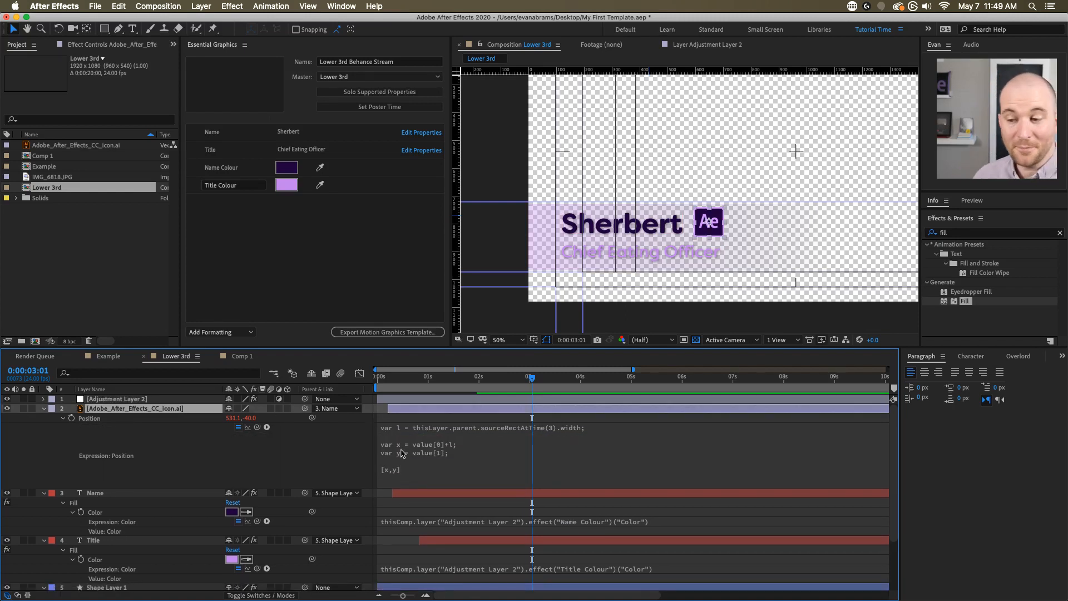
# - Remove the two blank lines from the icon layer's Position expression and commit the edit
pyautogui.click(429, 437)
pyautogui.press('BackSpace')
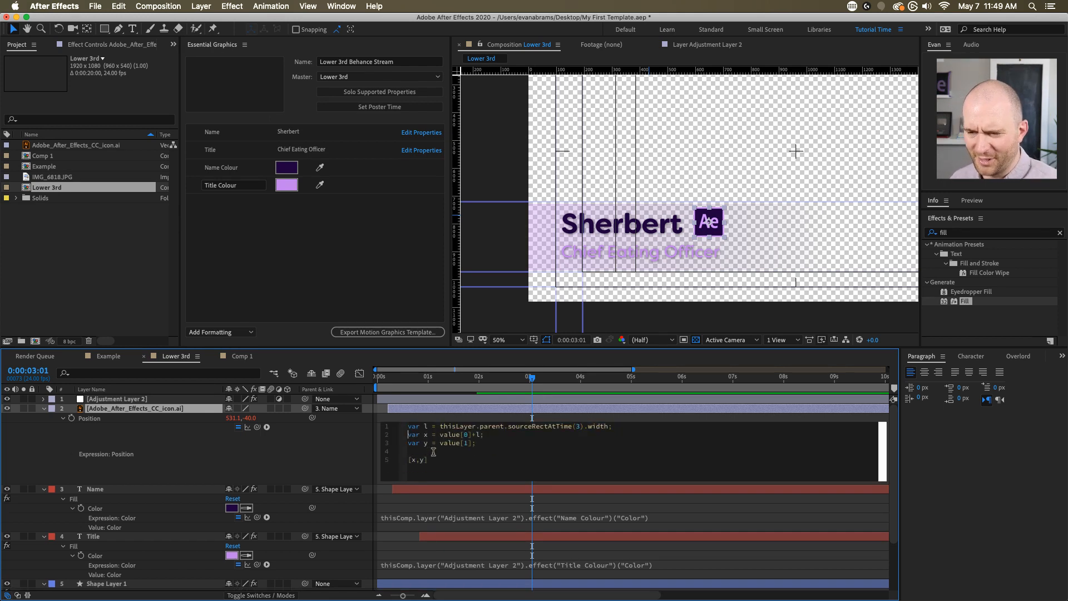
pyautogui.click(434, 451)
pyautogui.press('BackSpace')
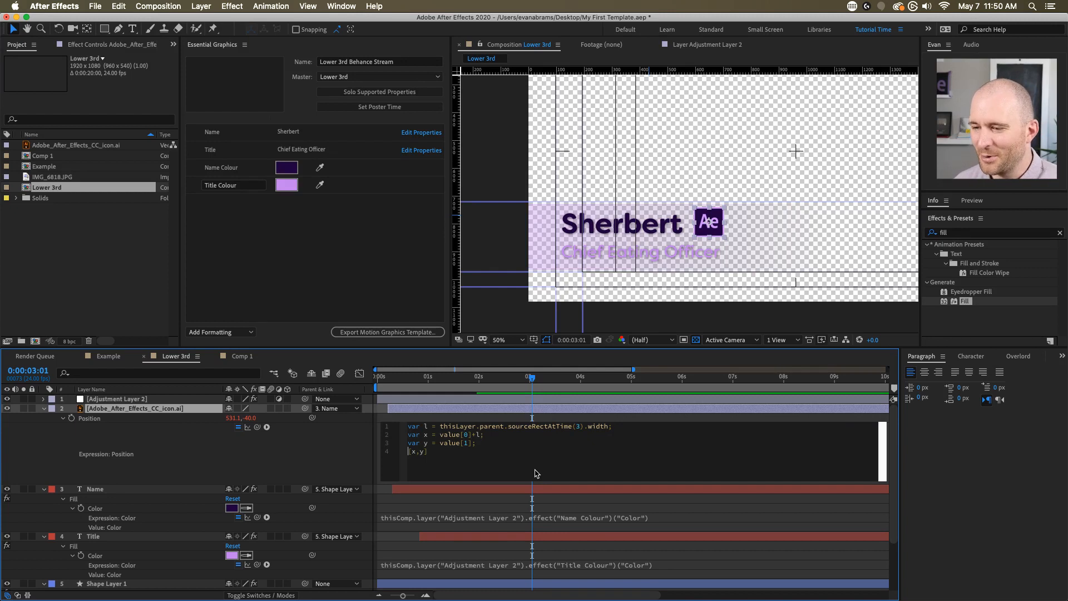
pyautogui.click(500, 417)
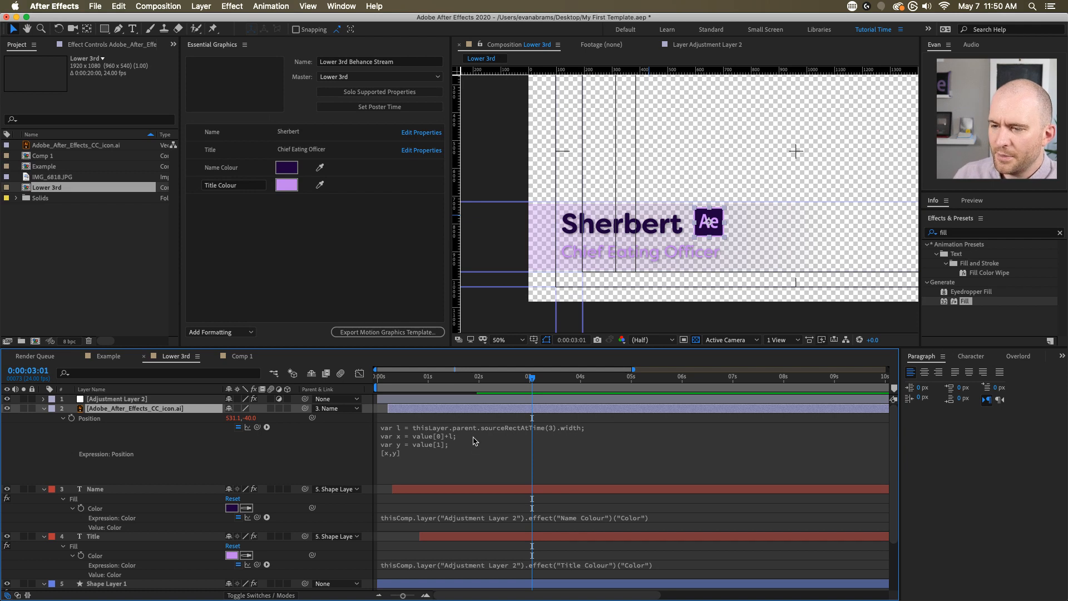
# - Examine how the icon's Position expression relates to the Name layer's width, and preview the layers at 0:00:01:05
pyautogui.click(422, 427)
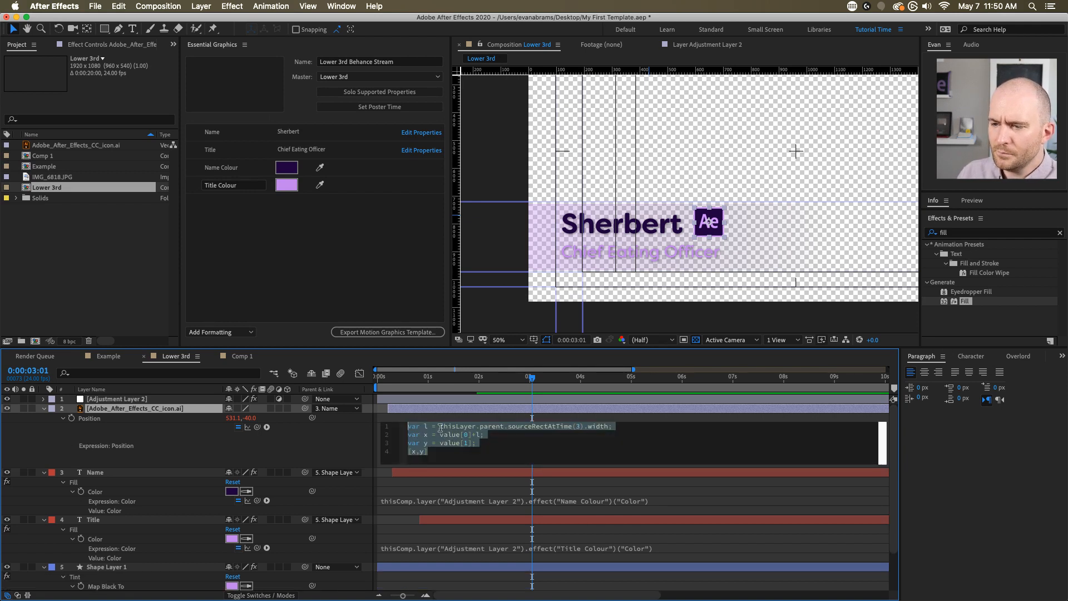
pyautogui.click(425, 417)
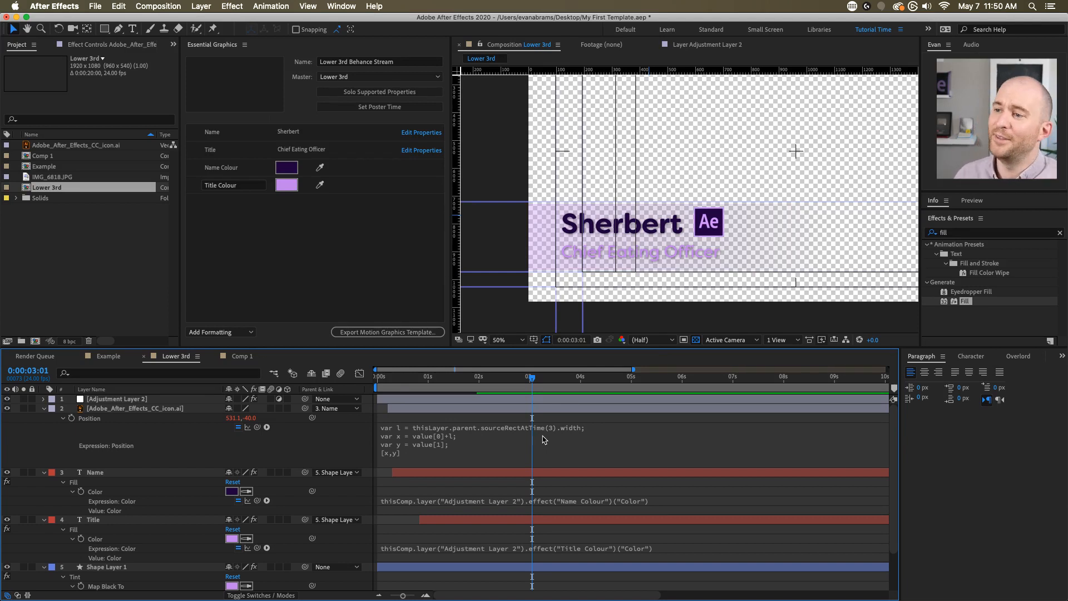
pyautogui.click(698, 222)
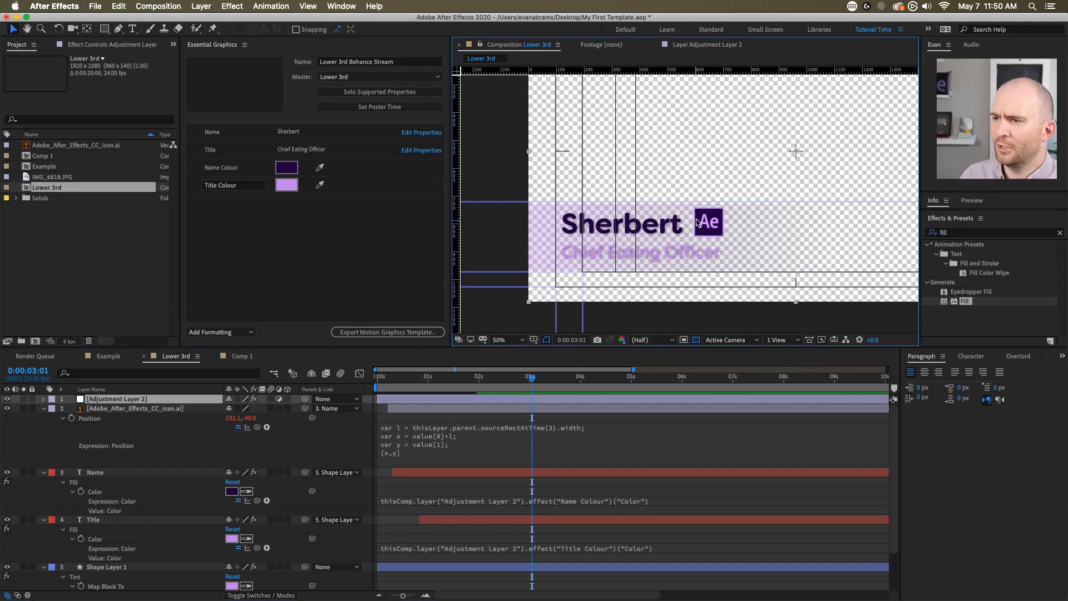
pyautogui.click(642, 408)
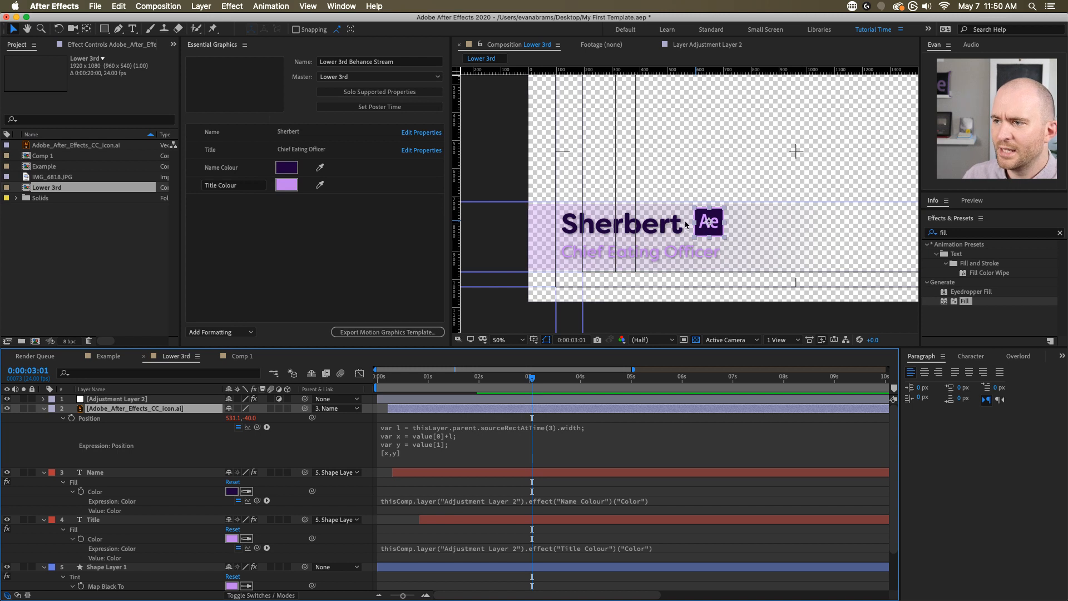
pyautogui.click(602, 472)
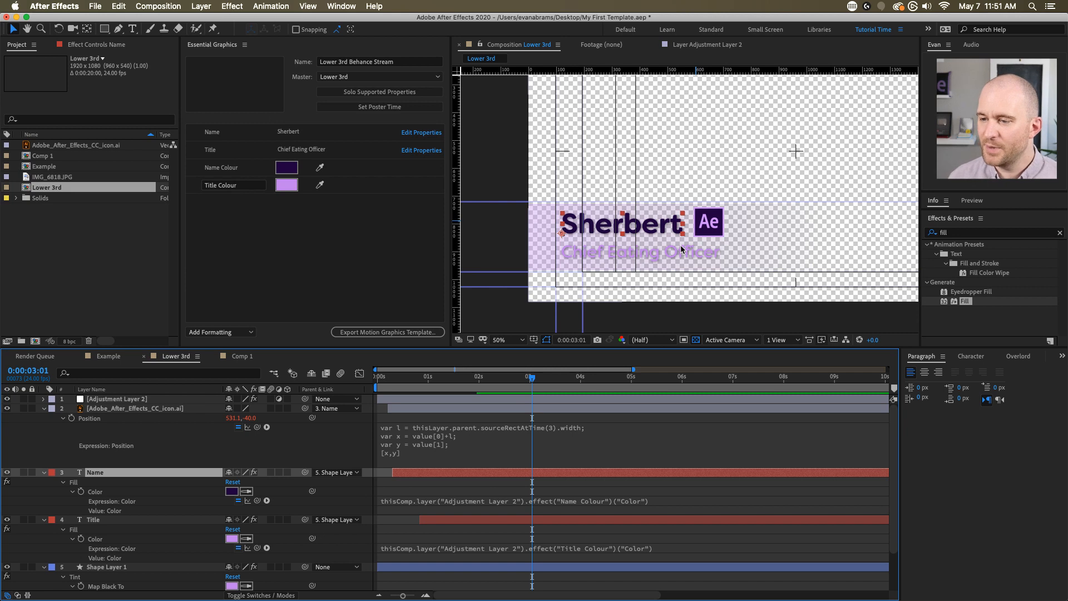
pyautogui.moveTo(425, 379); pyautogui.dragTo(440, 396)
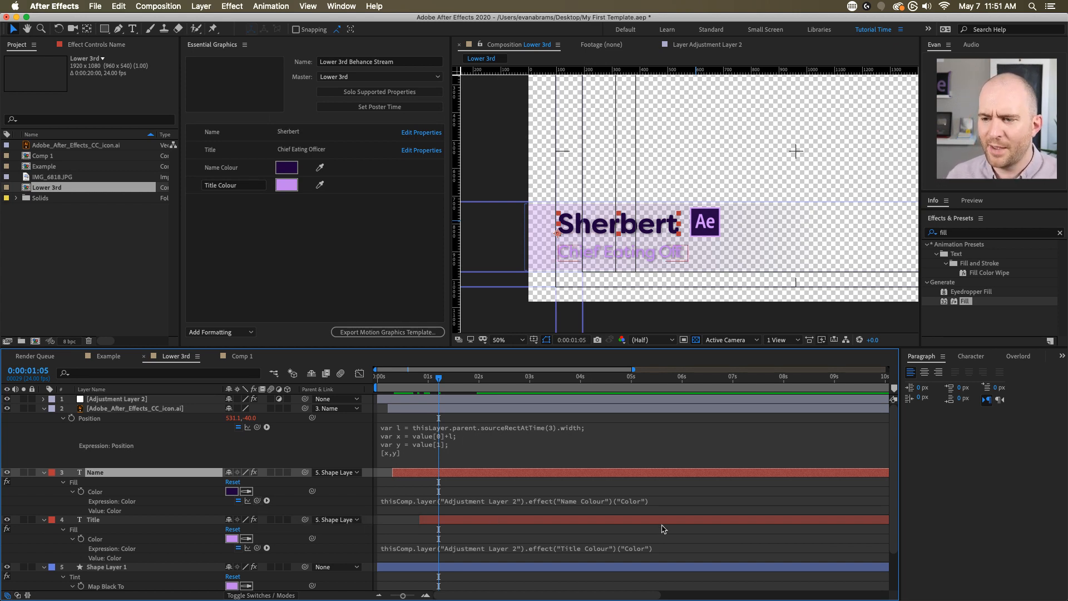
# - Inspect the Name Colour and Title Colour controls in the effects of Adjustment Layer 2
pyautogui.click(485, 401)
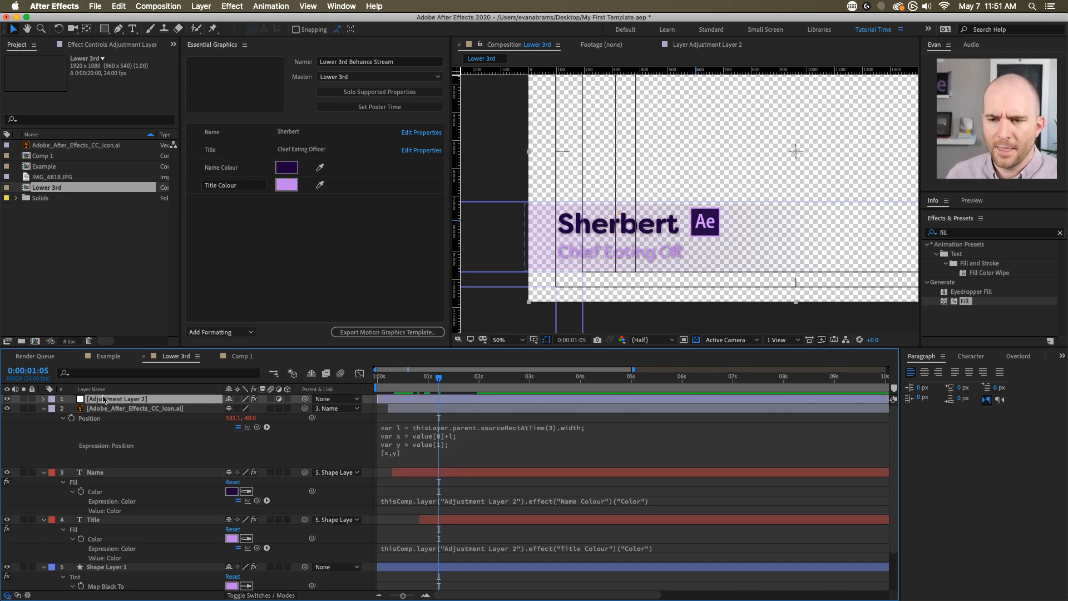
pyautogui.click(100, 45)
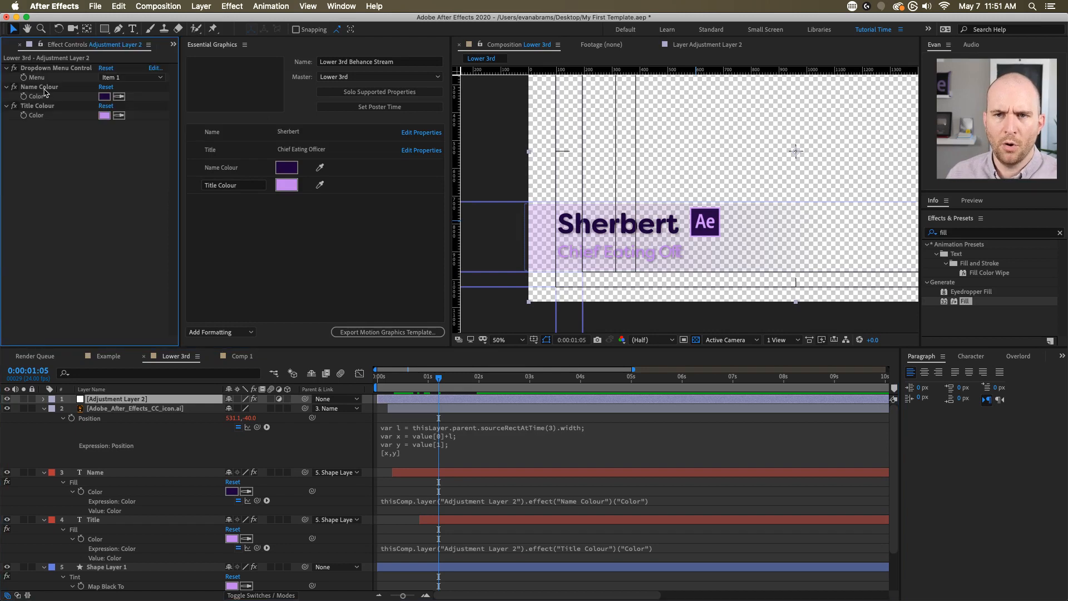
pyautogui.click(45, 89)
pyautogui.click(48, 105)
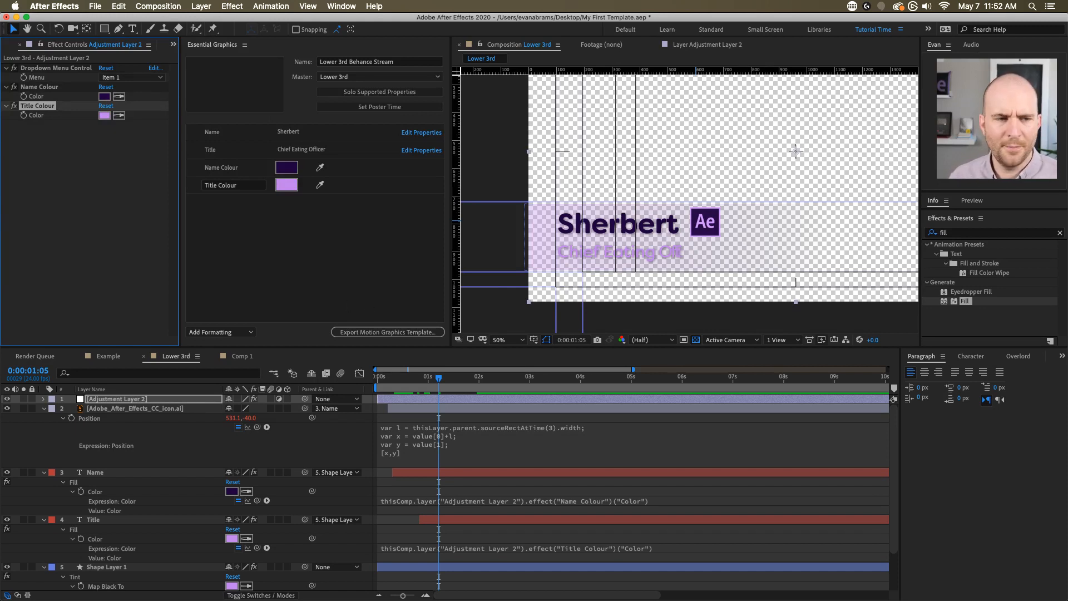
pyautogui.click(273, 300)
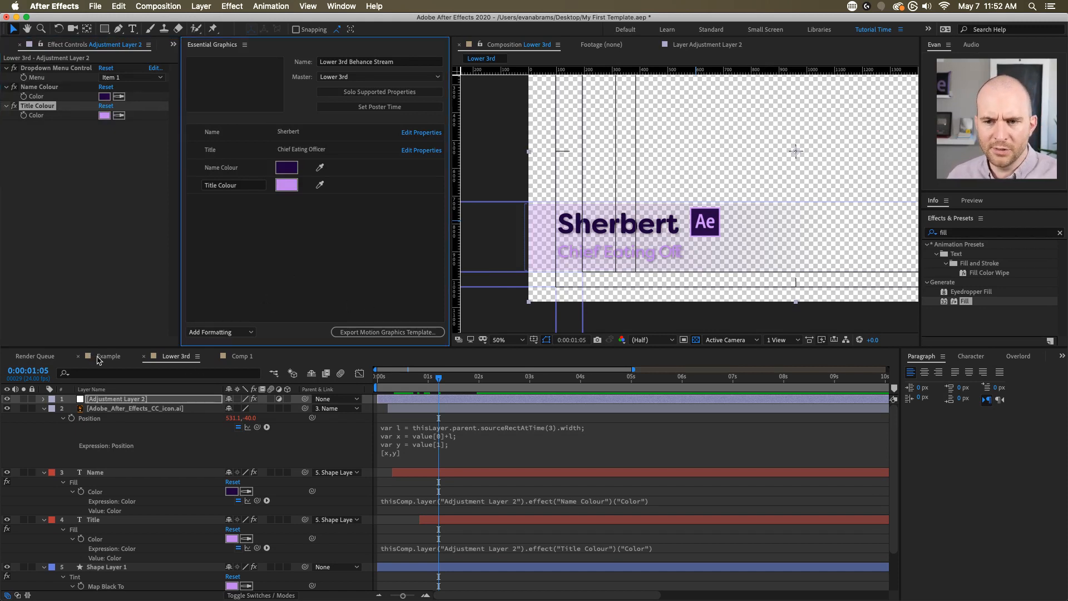
# - Review the Example composition at 0:00:01:12, and preview Comp 1 at 0:00:04:10
pyautogui.click(93, 356)
pyautogui.moveTo(638, 385); pyautogui.dragTo(563, 398)
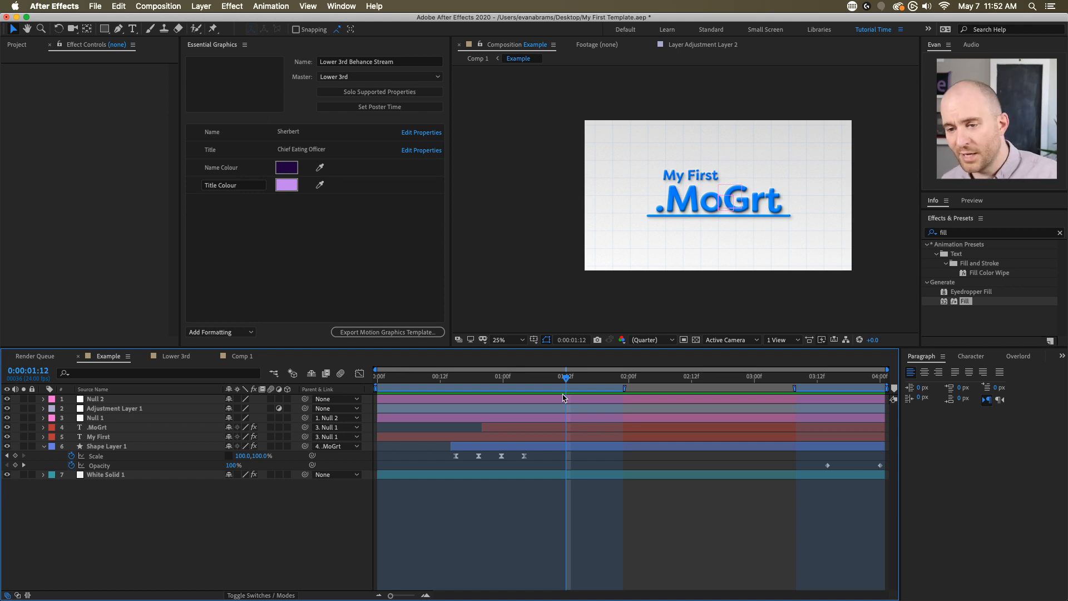
pyautogui.click(244, 356)
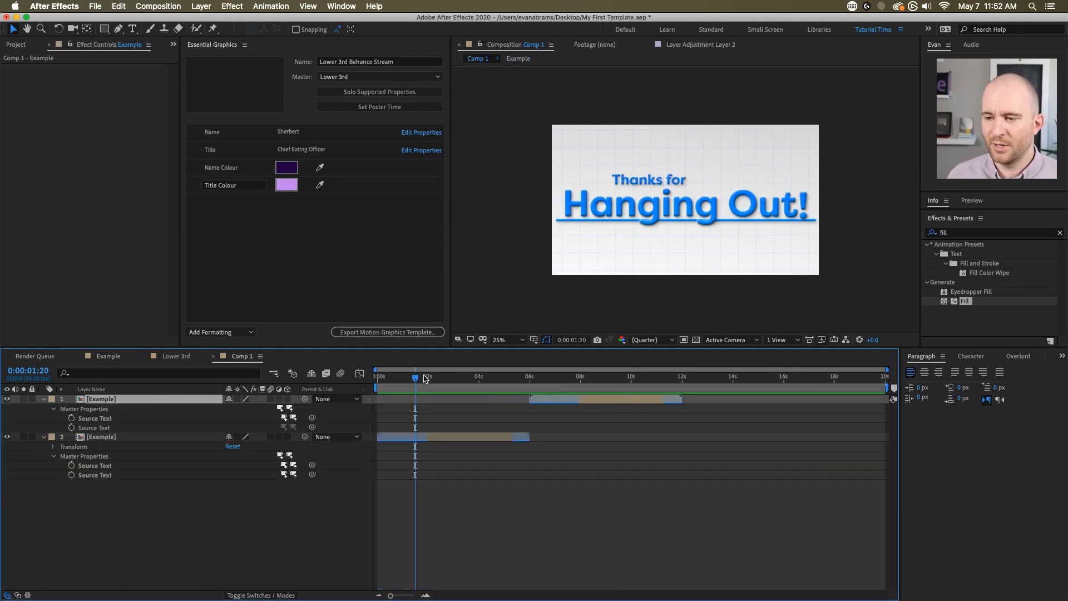
pyautogui.moveTo(424, 376); pyautogui.dragTo(490, 382)
pyautogui.click(466, 442)
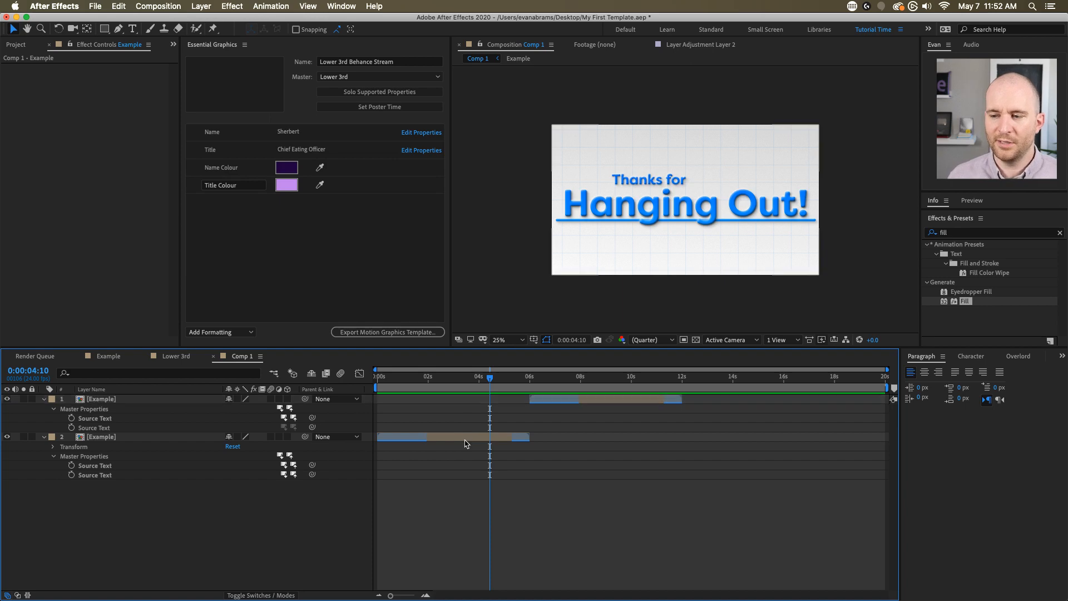
# - Select the second Source Text master property of layer 2 in Comp 1, and enlarge the composition viewer to fit the frame at 50%
pyautogui.click(139, 475)
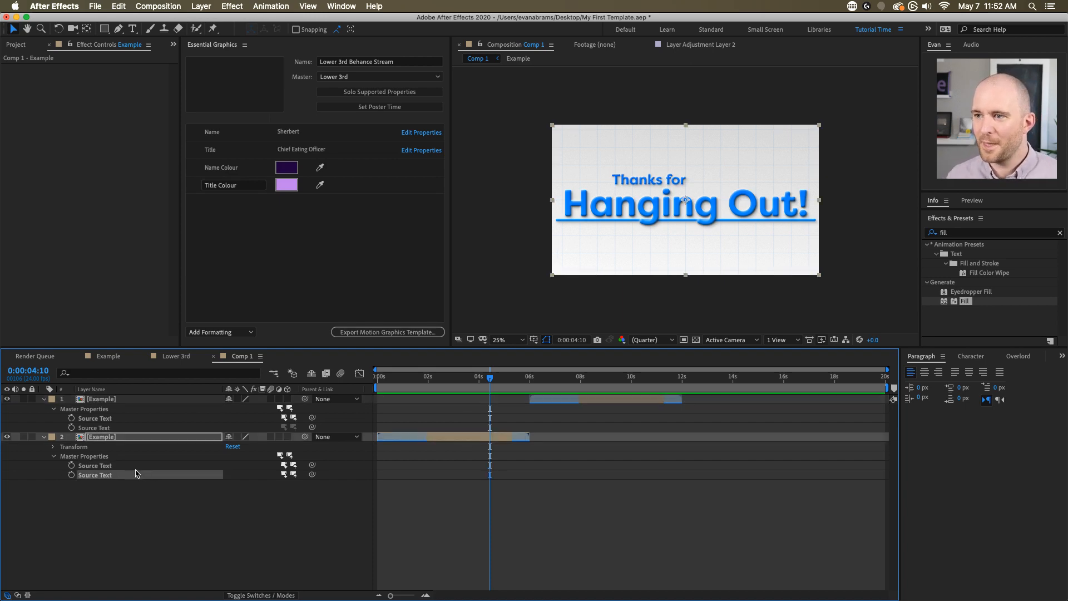
pyautogui.press('.')
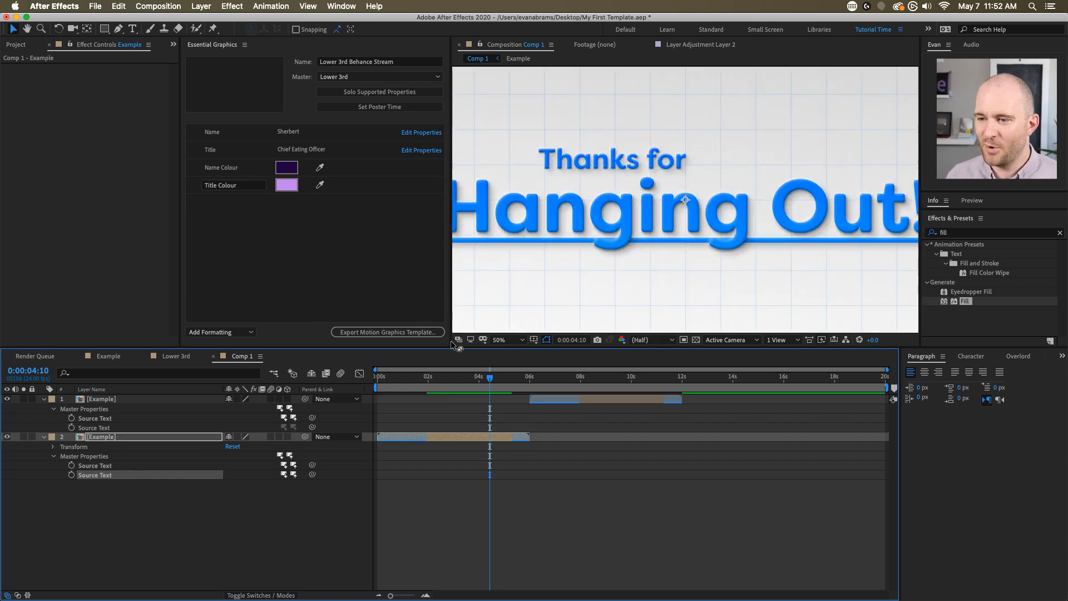
pyautogui.moveTo(451, 345); pyautogui.dragTo(236, 398)
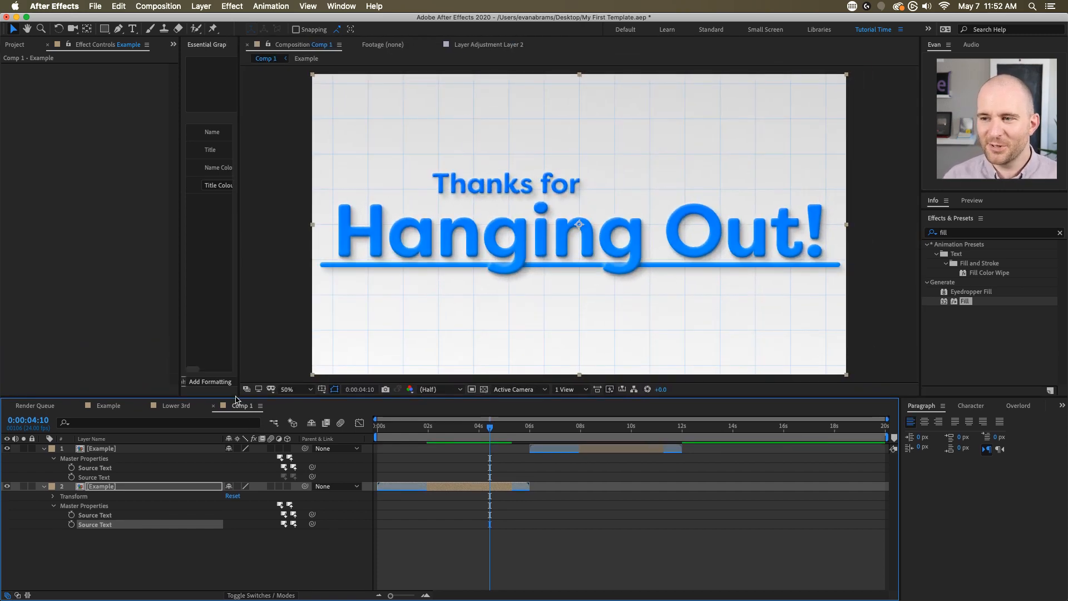